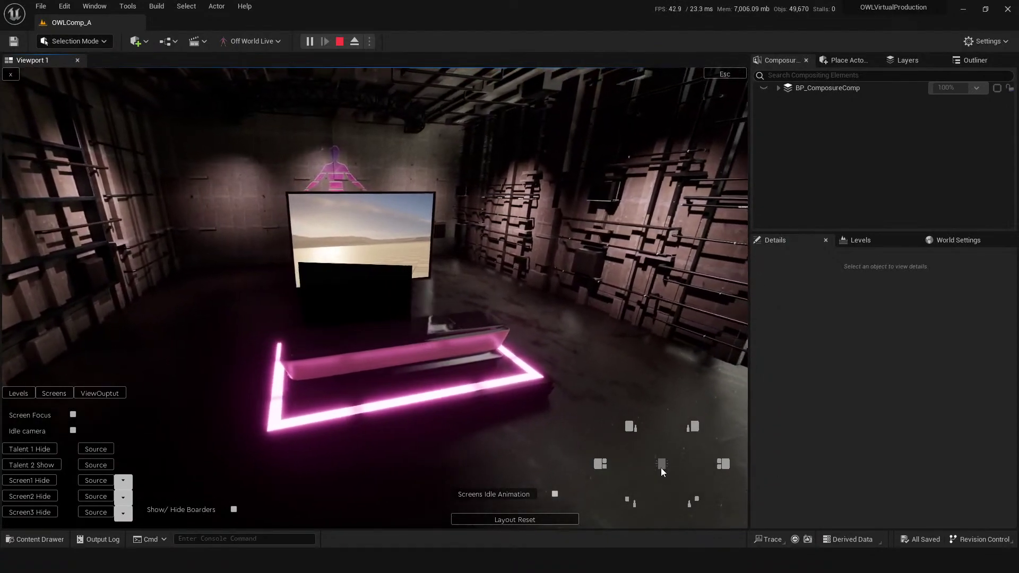
- Enable Screen Focus in the running preview and cycle through the single-screen and multi-screen layout presets
{"action": "left_click", "coordinate": [601, 464]}
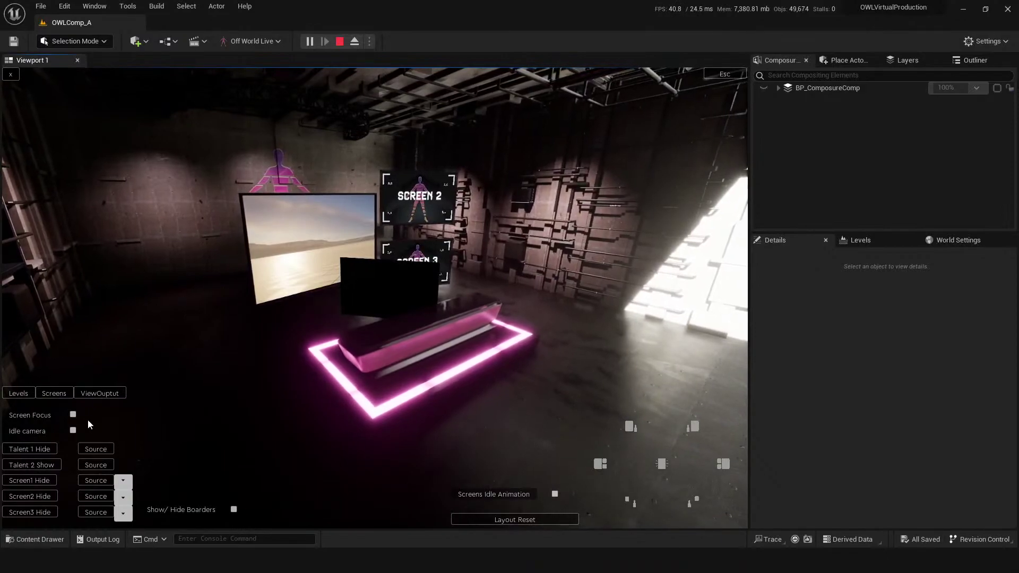
{"action": "left_click", "coordinate": [72, 415]}
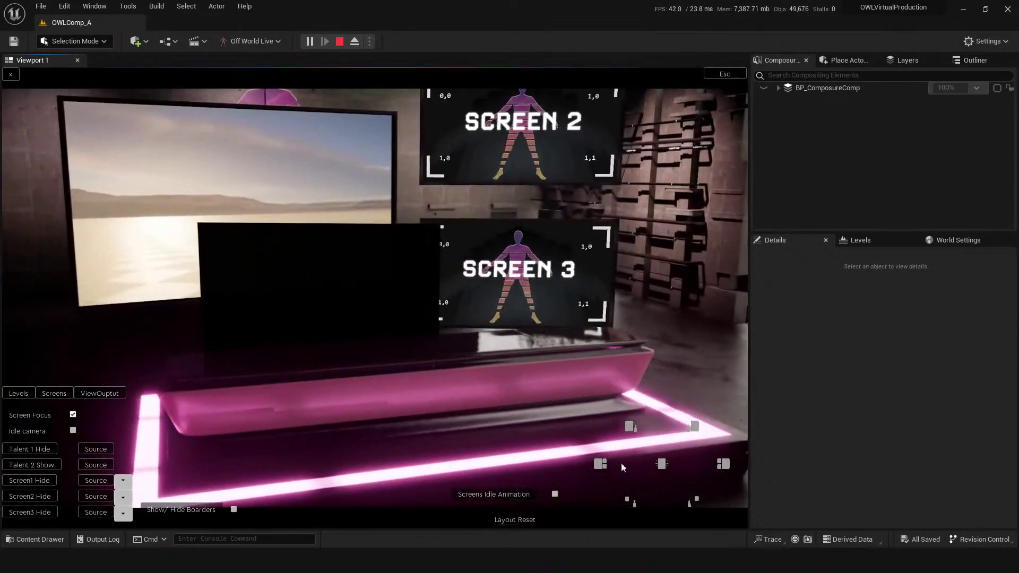
{"action": "left_click", "coordinate": [693, 425]}
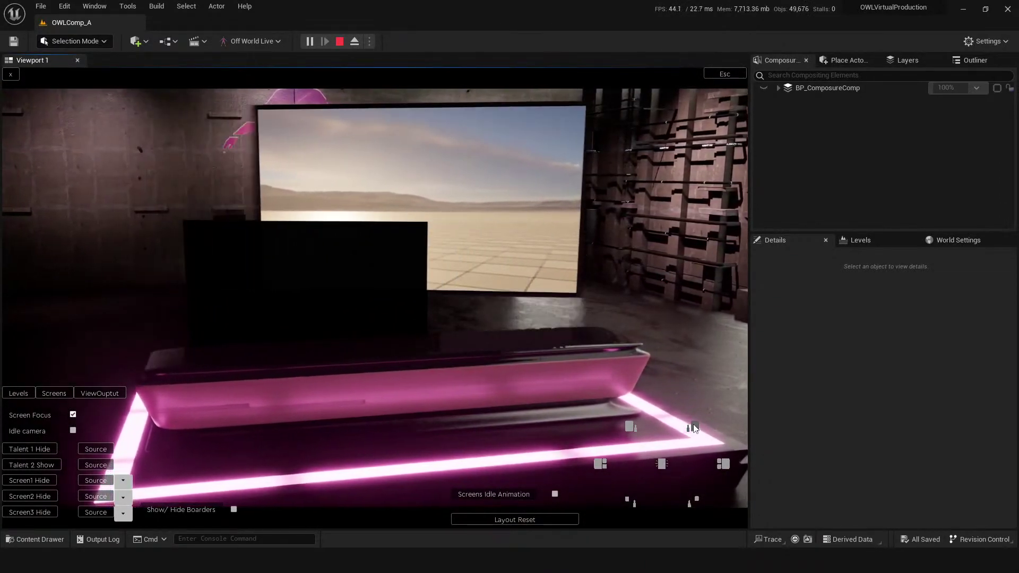
{"action": "left_click", "coordinate": [724, 466]}
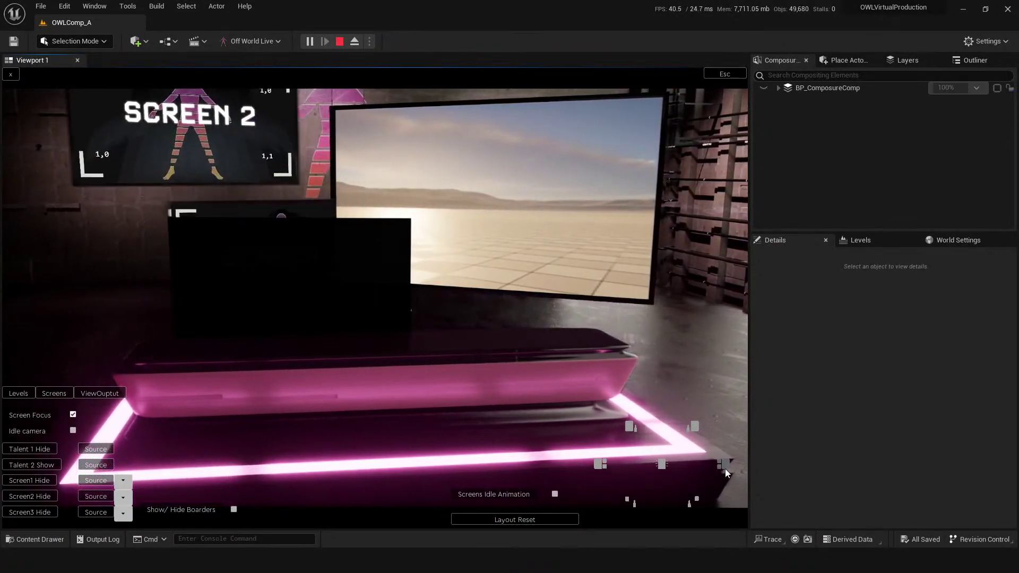
{"action": "left_click", "coordinate": [630, 427]}
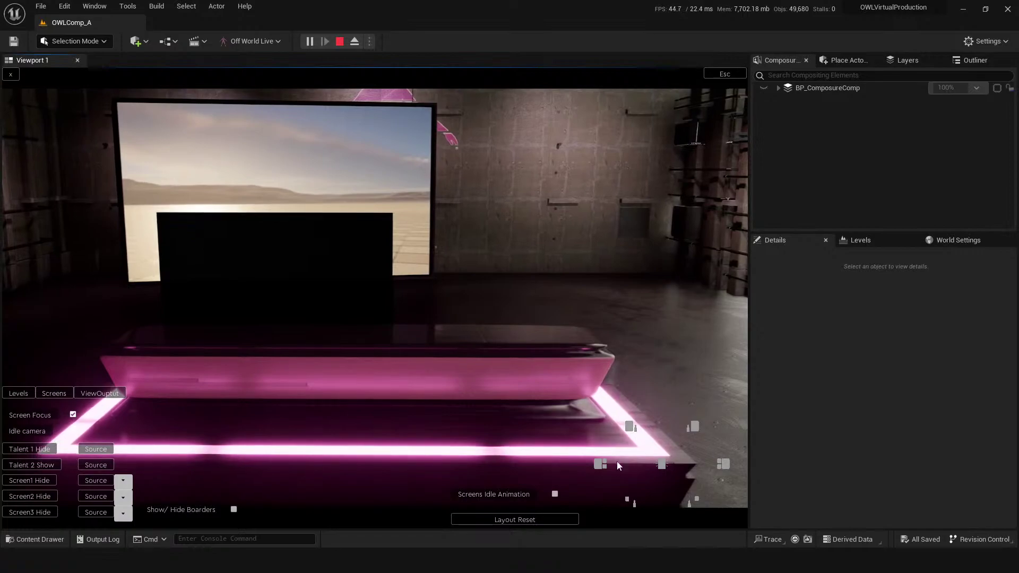
{"action": "left_click", "coordinate": [603, 465]}
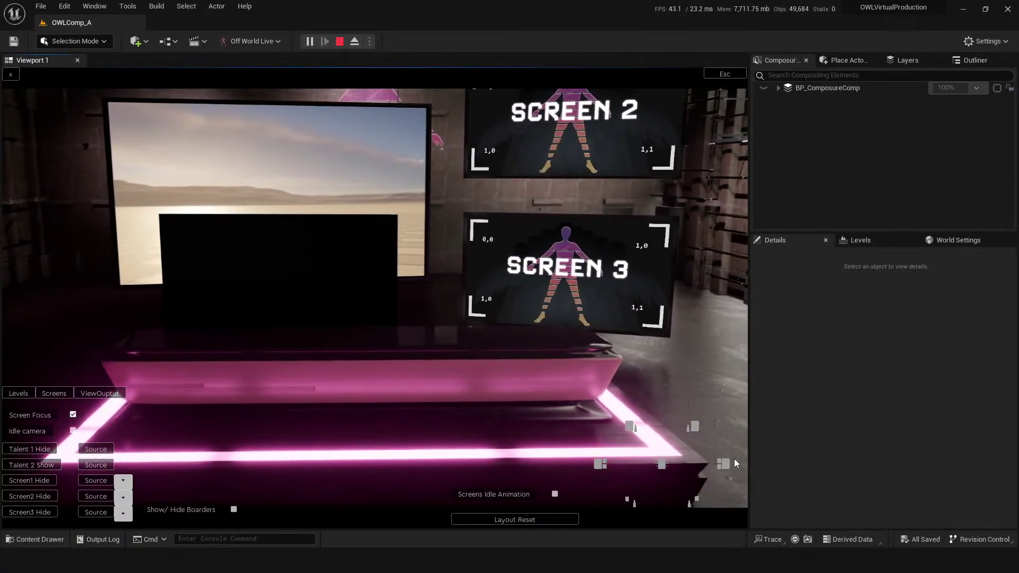
{"action": "left_click", "coordinate": [723, 465]}
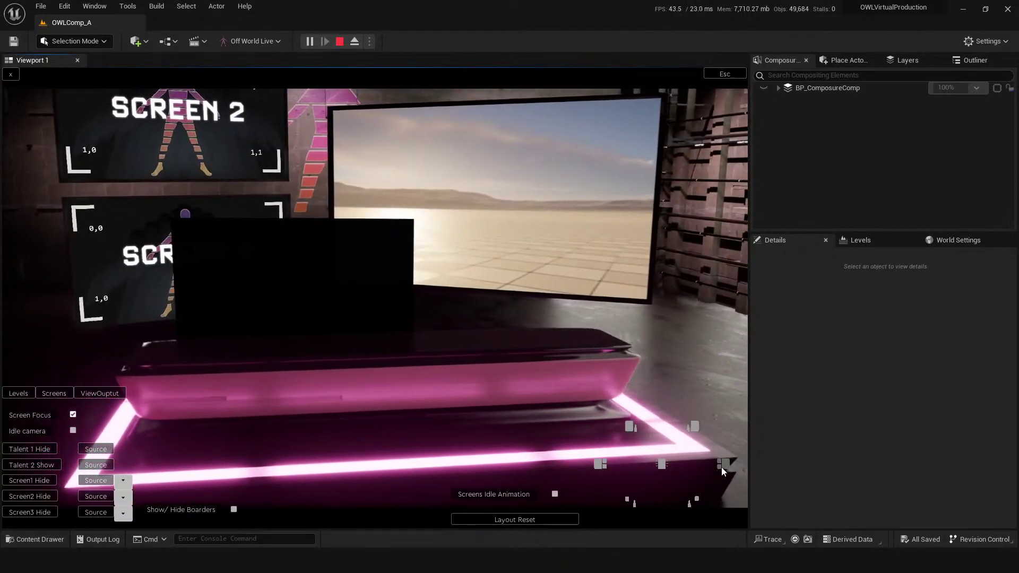
{"action": "left_click", "coordinate": [694, 426]}
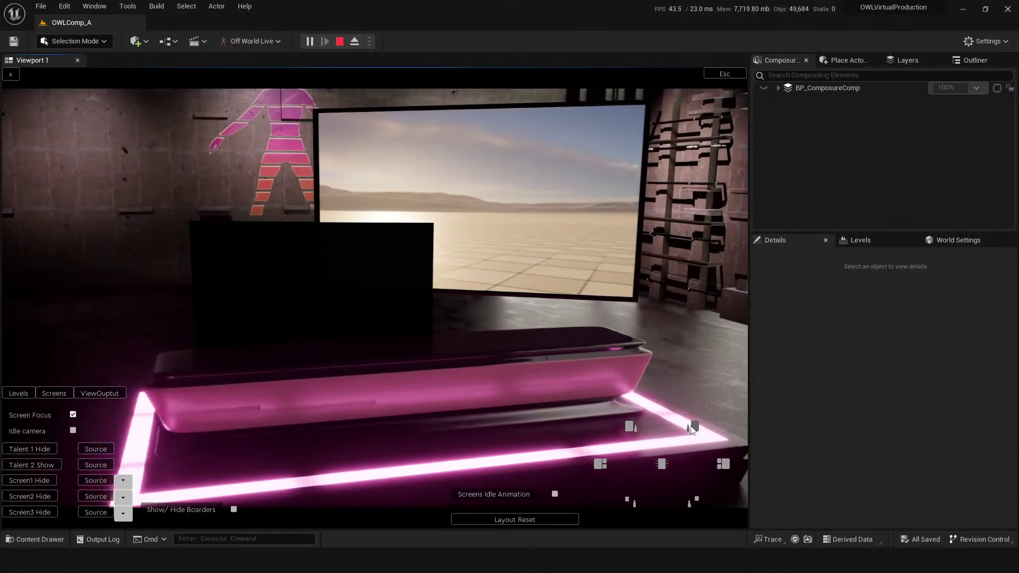
{"action": "left_click", "coordinate": [658, 460]}
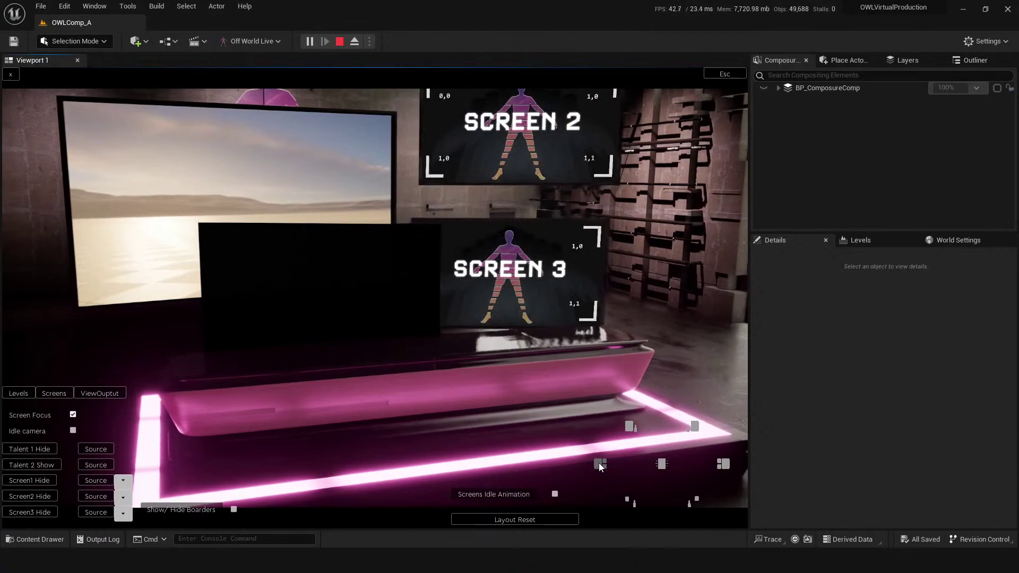
{"action": "left_click", "coordinate": [629, 427]}
{"action": "left_click", "coordinate": [663, 465]}
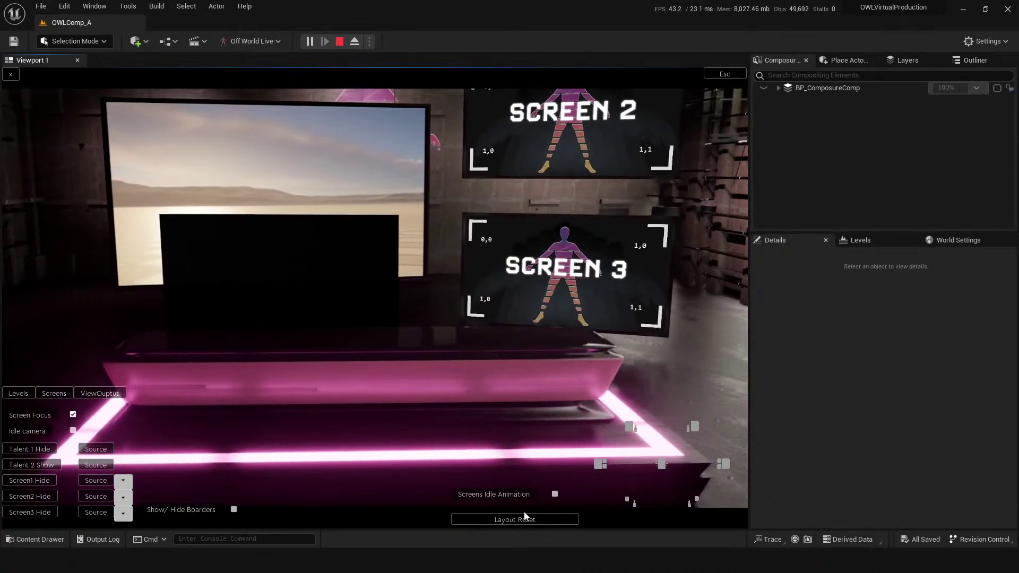
- Disable Screen Focus, preview the same screen layout presets with the wider camera framing, and end the play session
{"action": "left_click", "coordinate": [73, 415]}
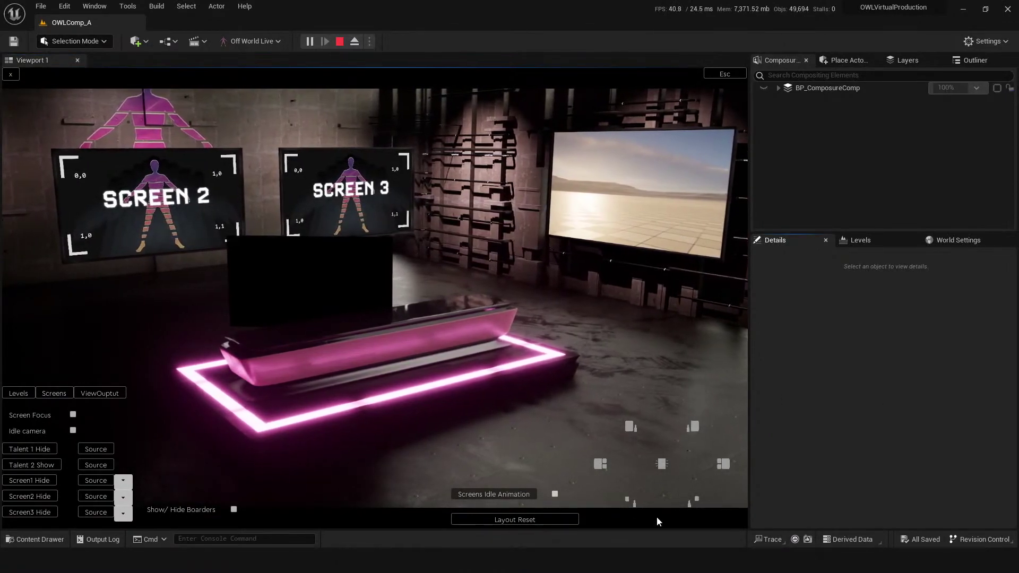
{"action": "left_click", "coordinate": [630, 429]}
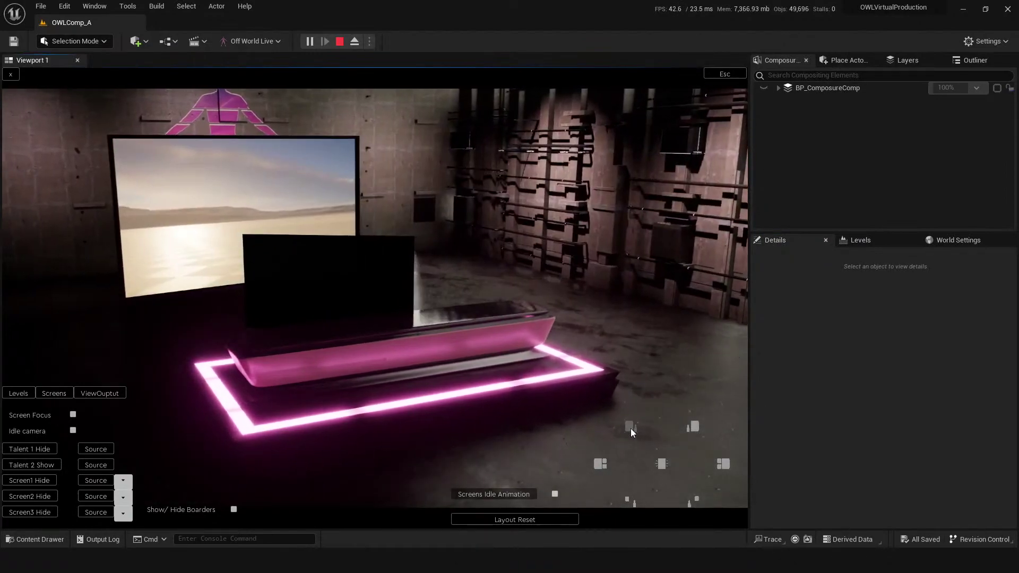
{"action": "left_click", "coordinate": [599, 464]}
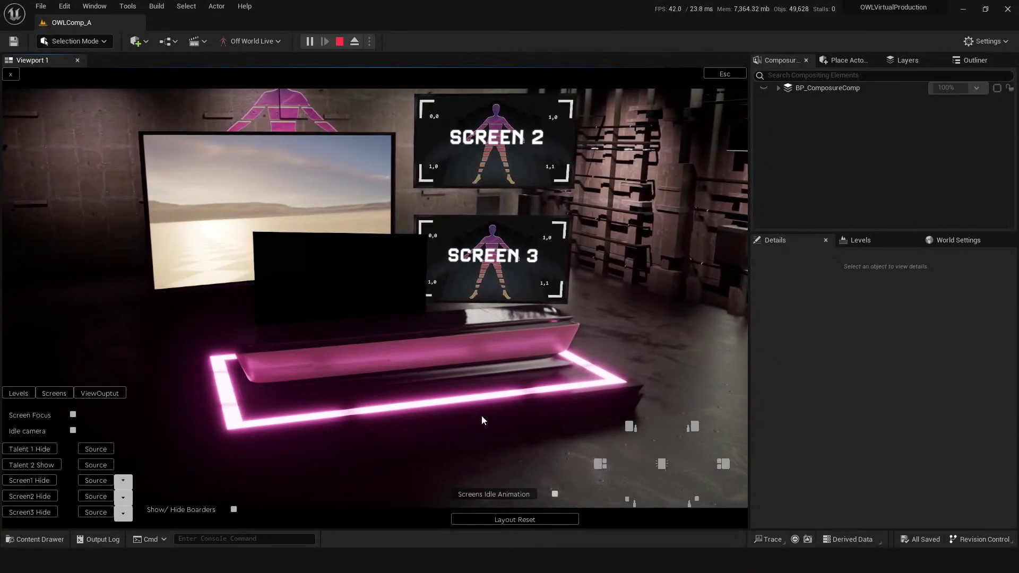
{"action": "left_click", "coordinate": [722, 463]}
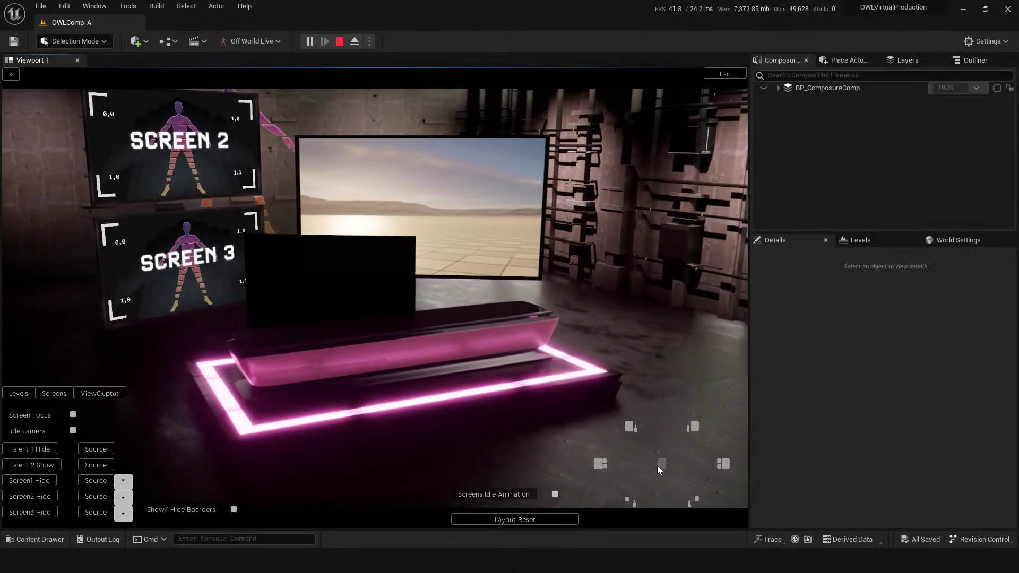
{"action": "left_click", "coordinate": [662, 464]}
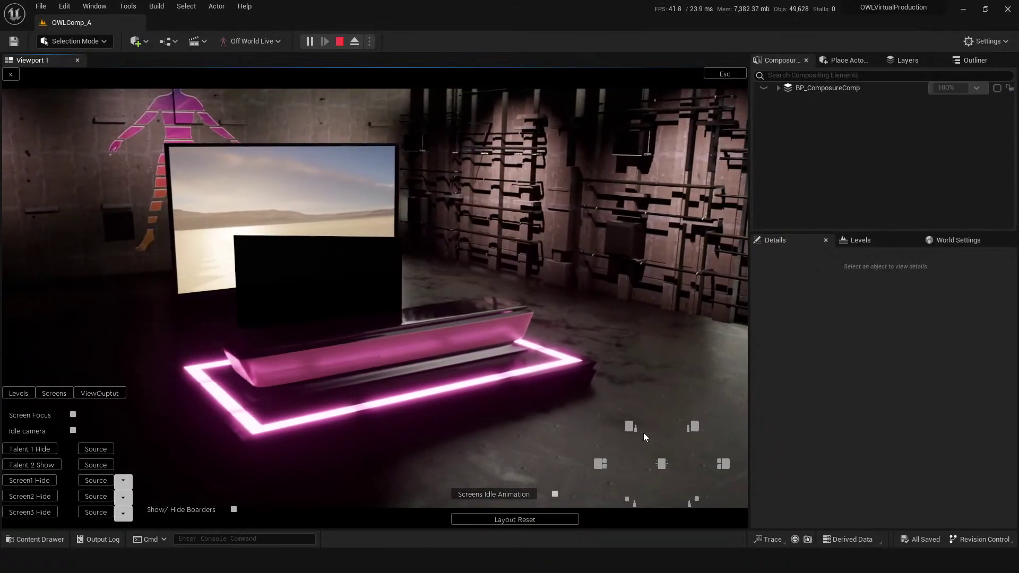
{"action": "left_click", "coordinate": [630, 426]}
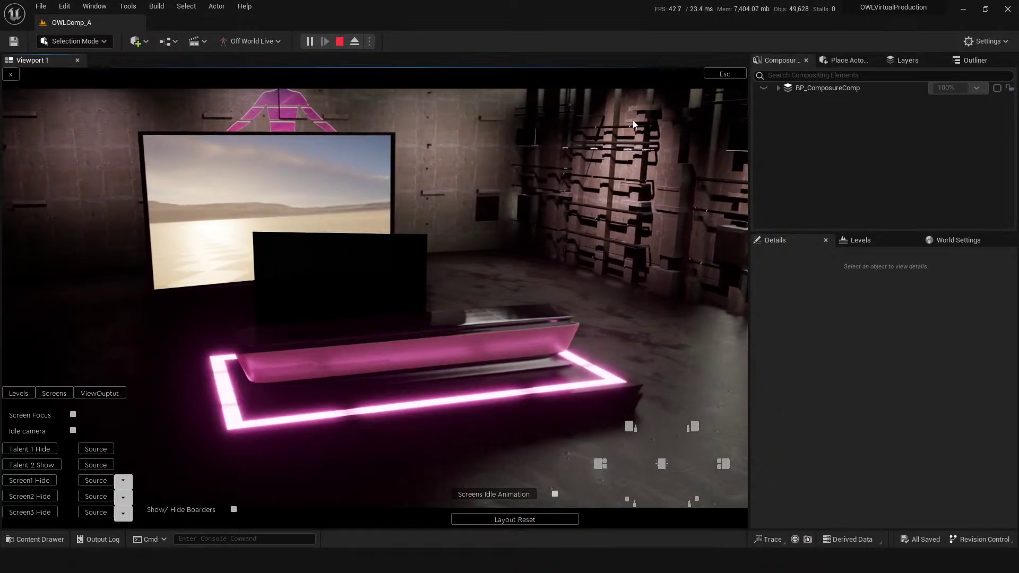
{"action": "left_click", "coordinate": [712, 71]}
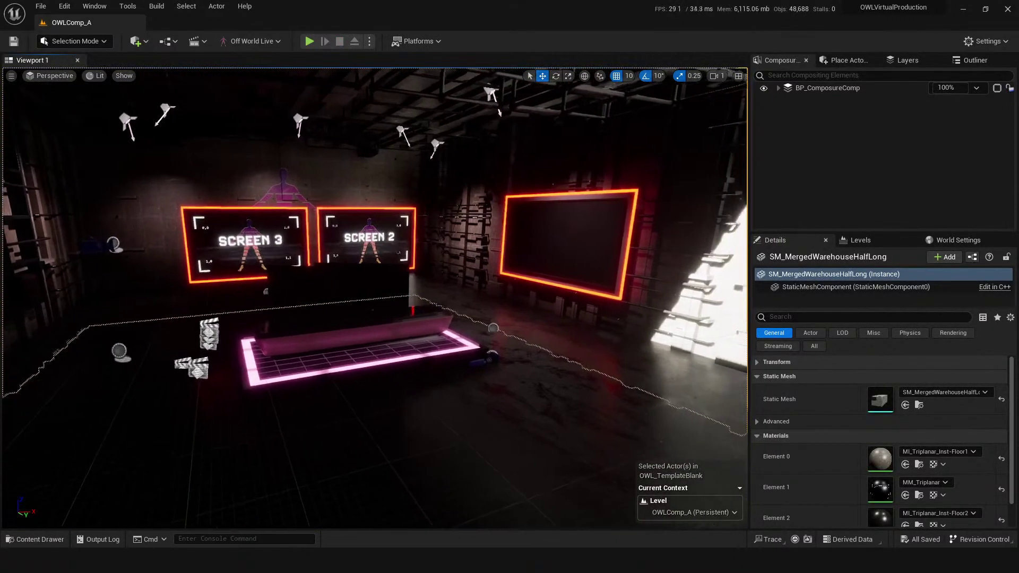
- Open the LS_Intro level sequence from Content/CompSwitcherTests/SequencerSwitcher/Presets
{"action": "left_click_drag", "start_coordinate": [443, 411], "coordinate": [444, 446]}
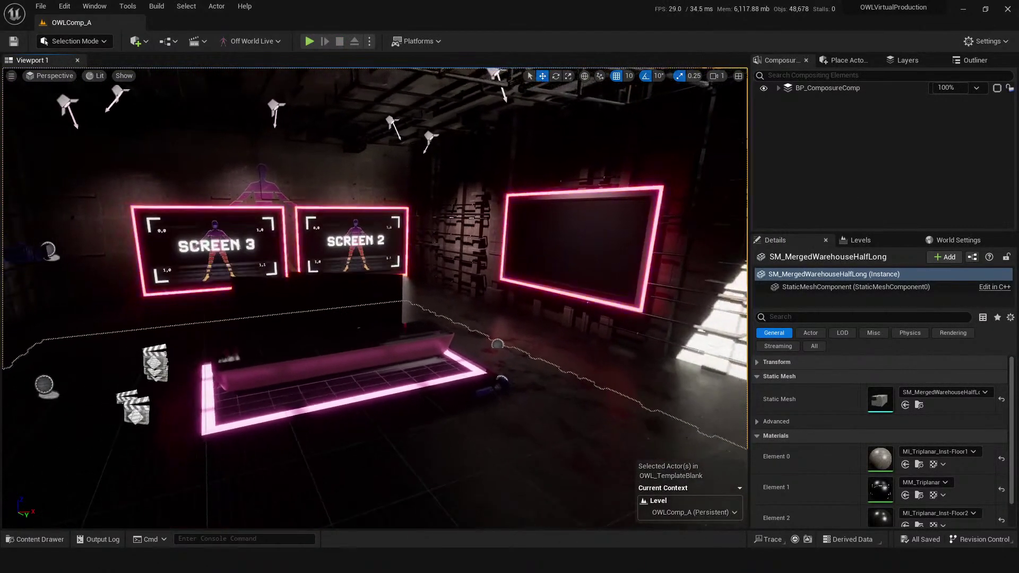
{"action": "right_click_drag", "start_coordinate": [444, 412], "coordinate": [442, 424]}
{"action": "left_click_drag", "start_coordinate": [444, 412], "coordinate": [444, 385]}
{"action": "key", "text": "ctrl+space"}
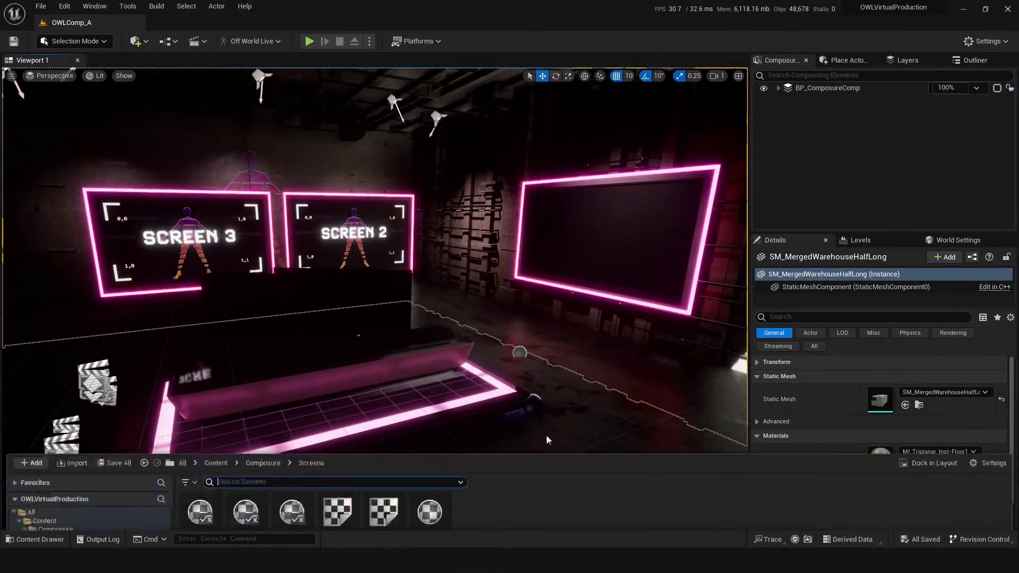
{"action": "left_click", "coordinate": [216, 381]}
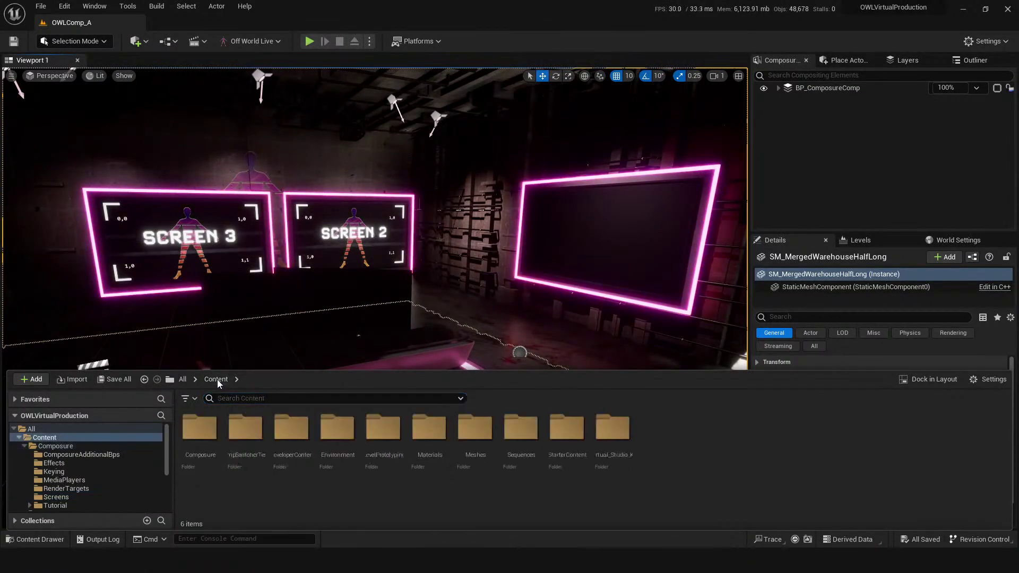
{"action": "double_click", "coordinate": [246, 430]}
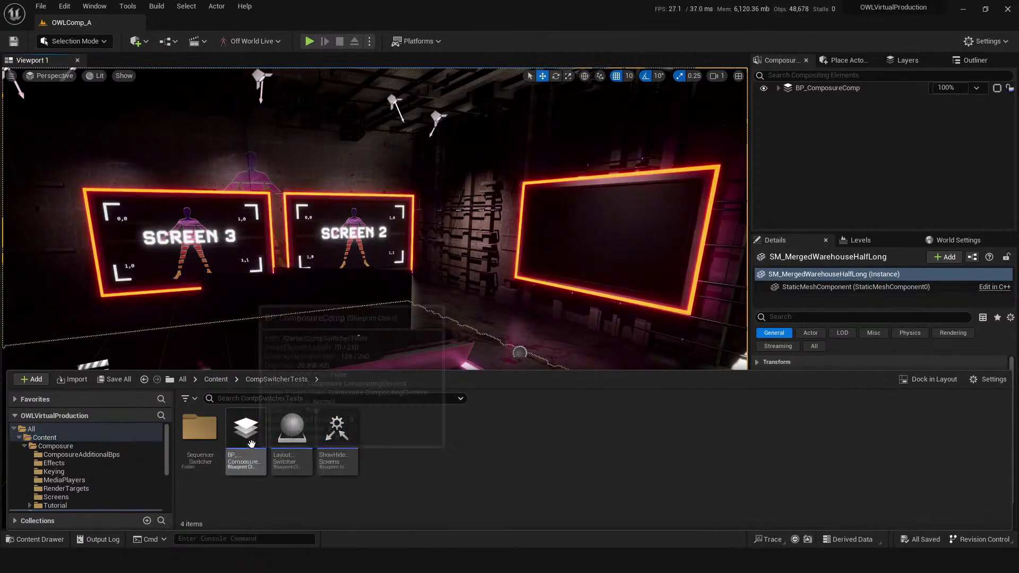
{"action": "double_click", "coordinate": [203, 430]}
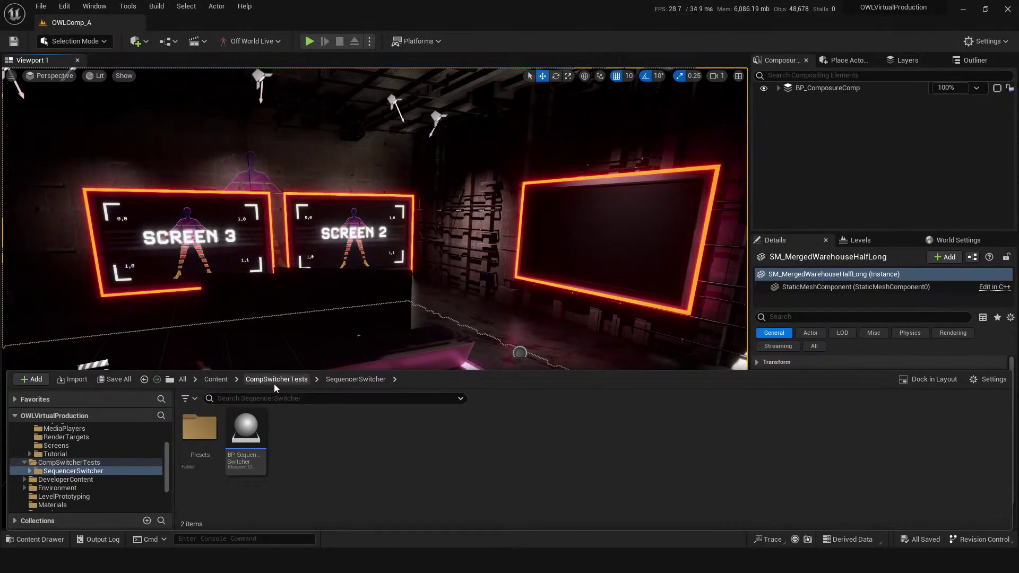
{"action": "double_click", "coordinate": [202, 431]}
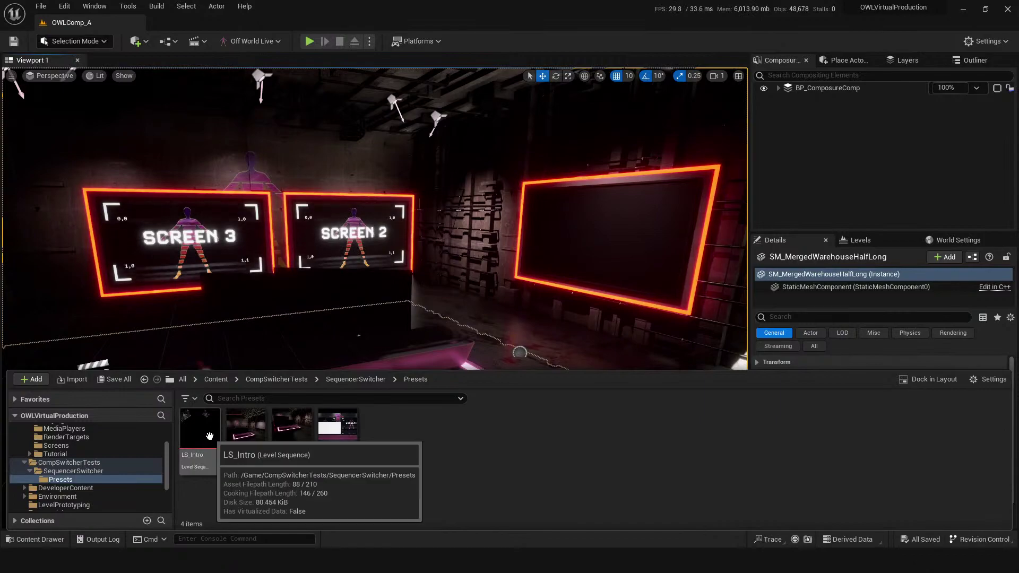
{"action": "double_click", "coordinate": [203, 435]}
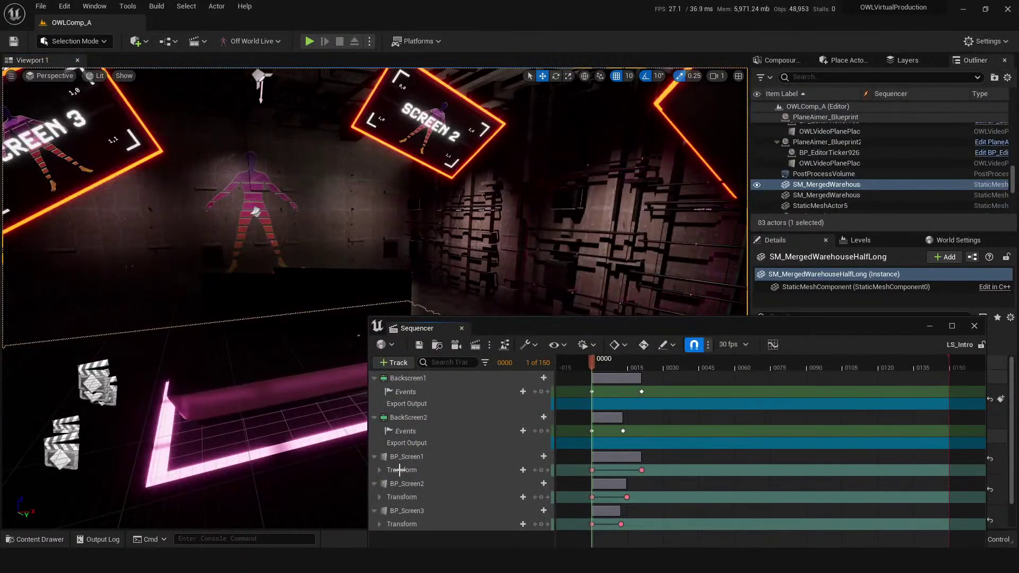
- Play the LS_Intro sequence from its start in the editor to preview the screens' intro animation
{"action": "left_click_drag", "start_coordinate": [663, 333], "coordinate": [710, 405]}
{"action": "left_click_drag", "start_coordinate": [639, 439], "coordinate": [637, 459]}
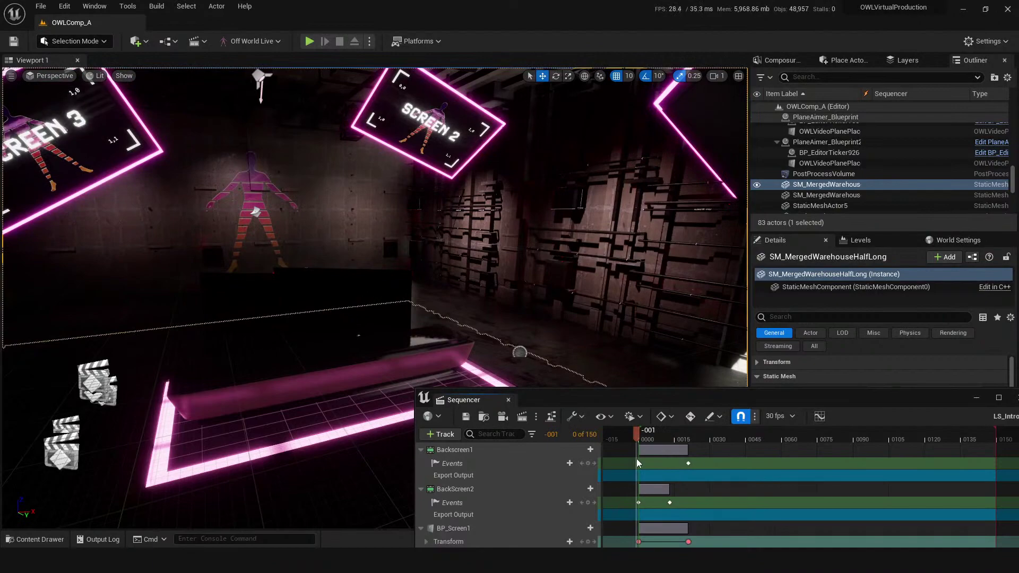
{"action": "key", "text": "space"}
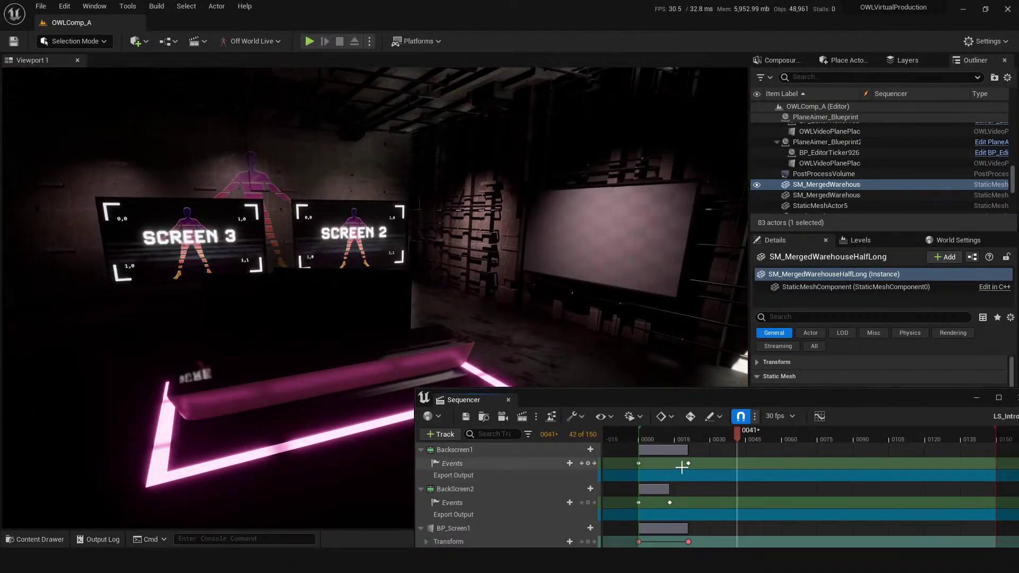
{"action": "key", "text": "space"}
- Expand the BP_ComposureComp compositing elements and start the level's play session with the sequence still open
{"action": "left_click", "coordinate": [776, 62]}
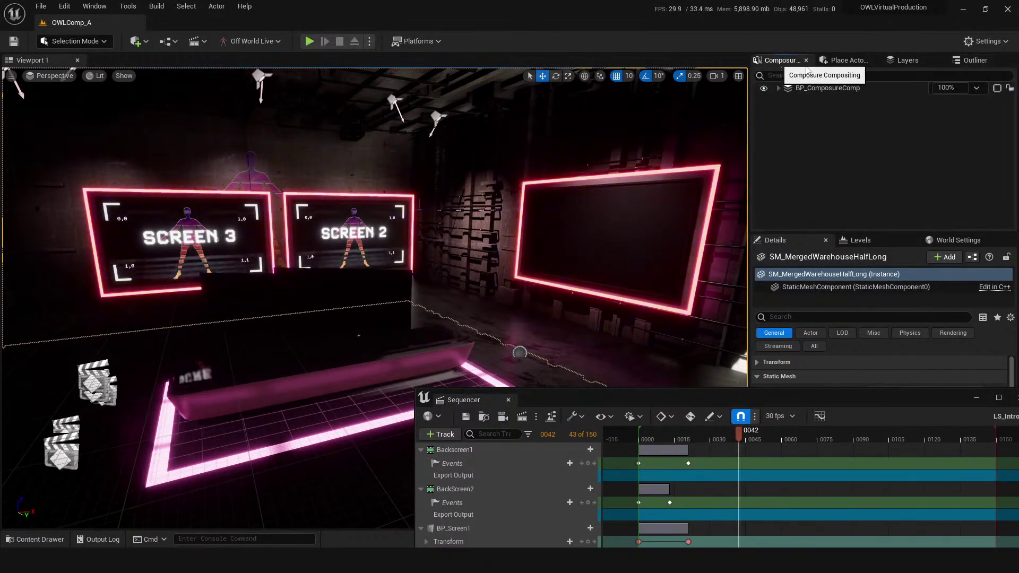
{"action": "left_click", "coordinate": [779, 88]}
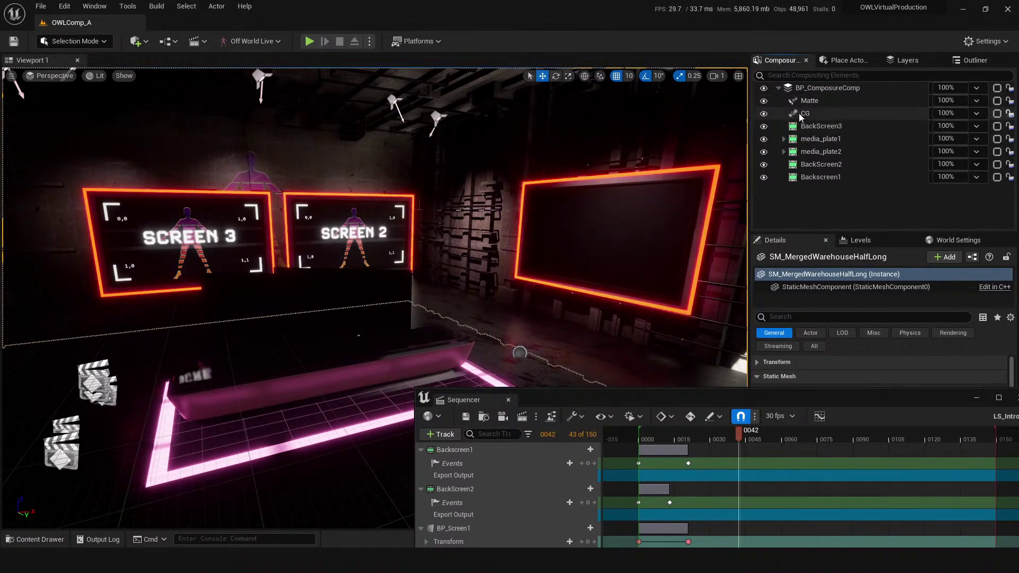
{"action": "left_click", "coordinate": [306, 43]}
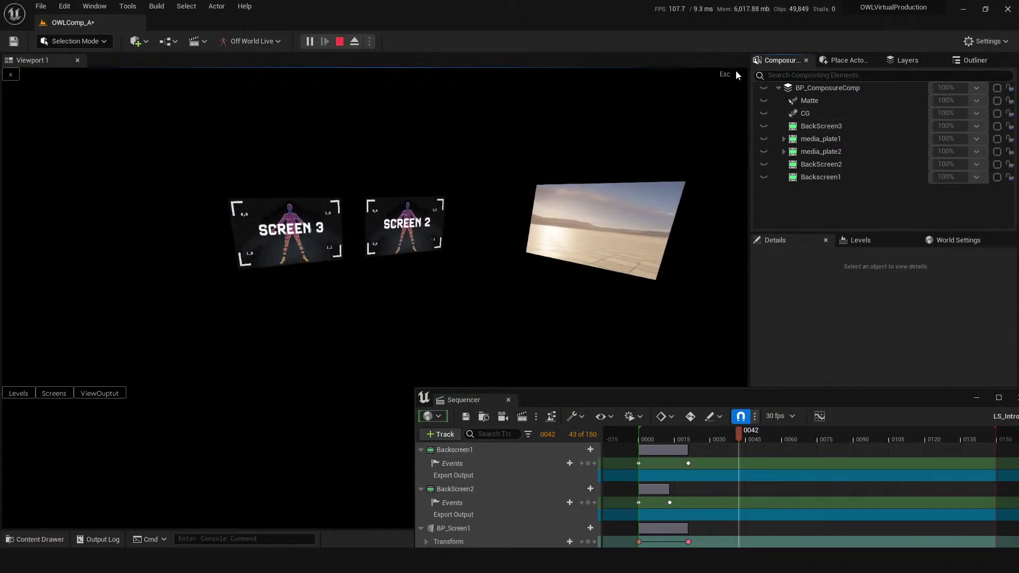
{"action": "key", "text": "Escape"}
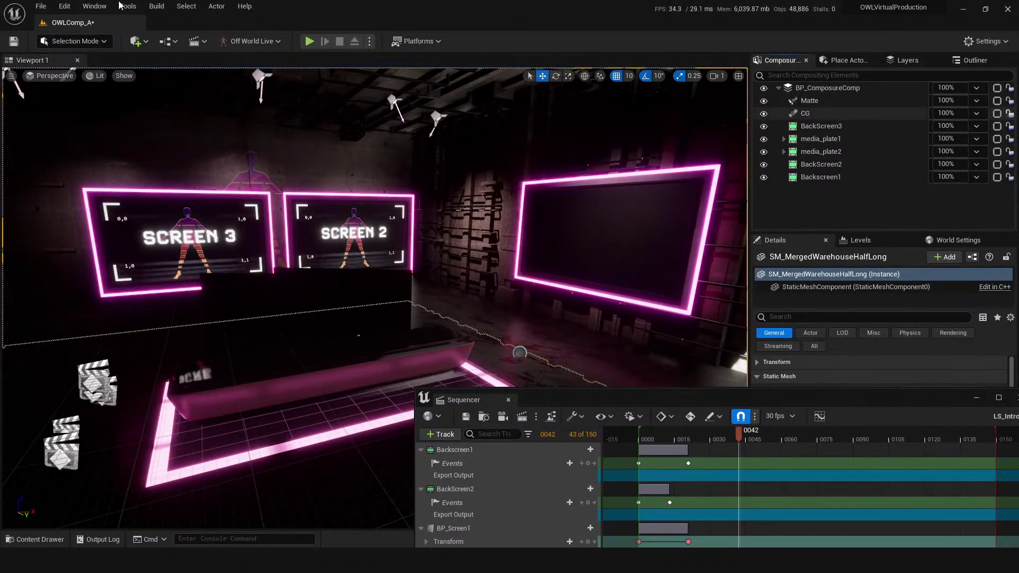
{"action": "left_click", "coordinate": [306, 41]}
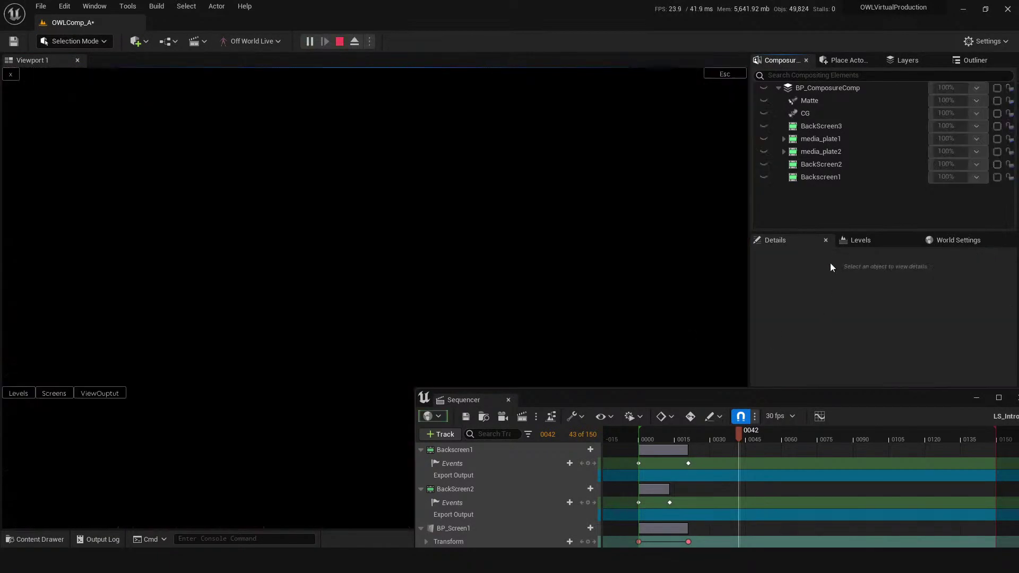
- Replay LS_Intro from frame 0 several times during the play session to preview the screens flying in
{"action": "left_click_drag", "start_coordinate": [707, 397], "coordinate": [622, 391]}
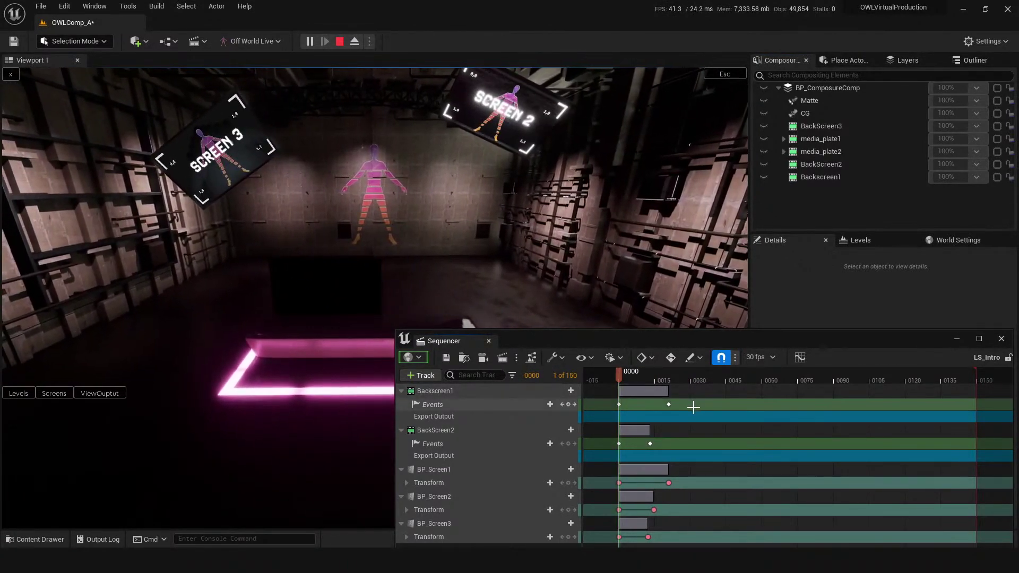
{"action": "key", "text": "space"}
{"action": "left_click", "coordinate": [619, 380]}
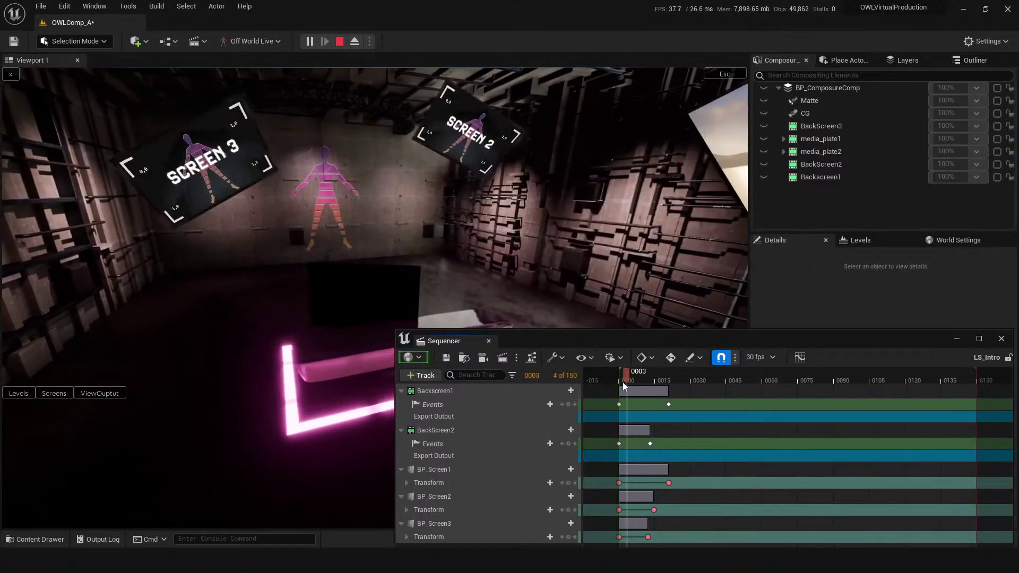
{"action": "left_click", "coordinate": [621, 382]}
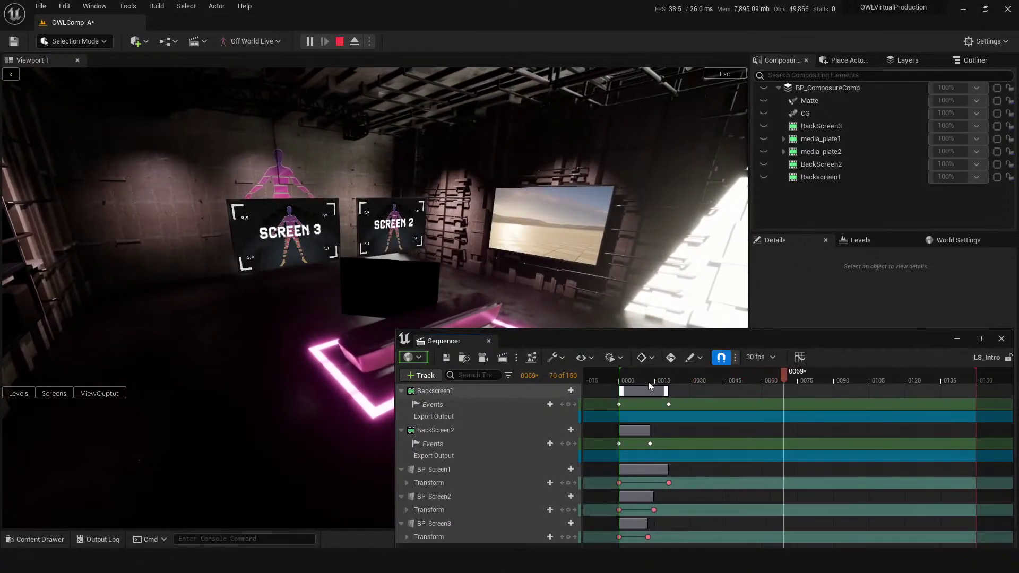
{"action": "left_click", "coordinate": [620, 381]}
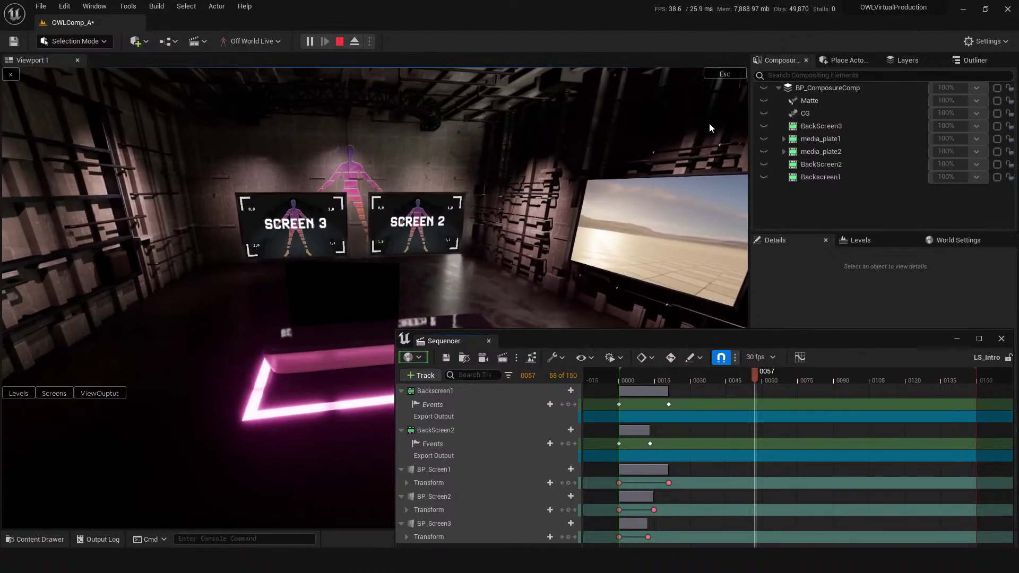
- Rewind LS_Intro to frame 0 and play the screens' intro again, ending the level's play session when finished
{"action": "left_click", "coordinate": [620, 381]}
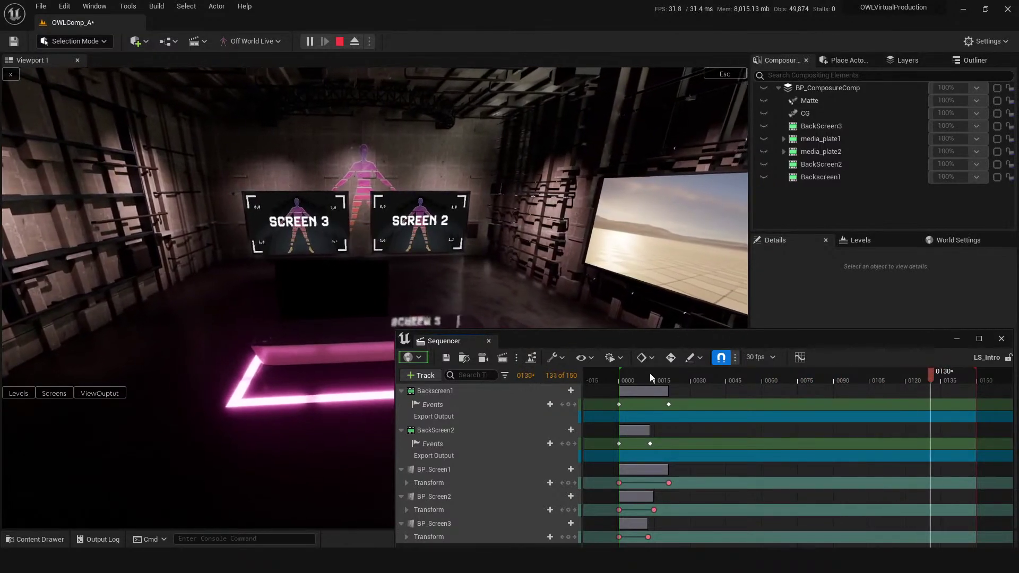
{"action": "left_click", "coordinate": [623, 380]}
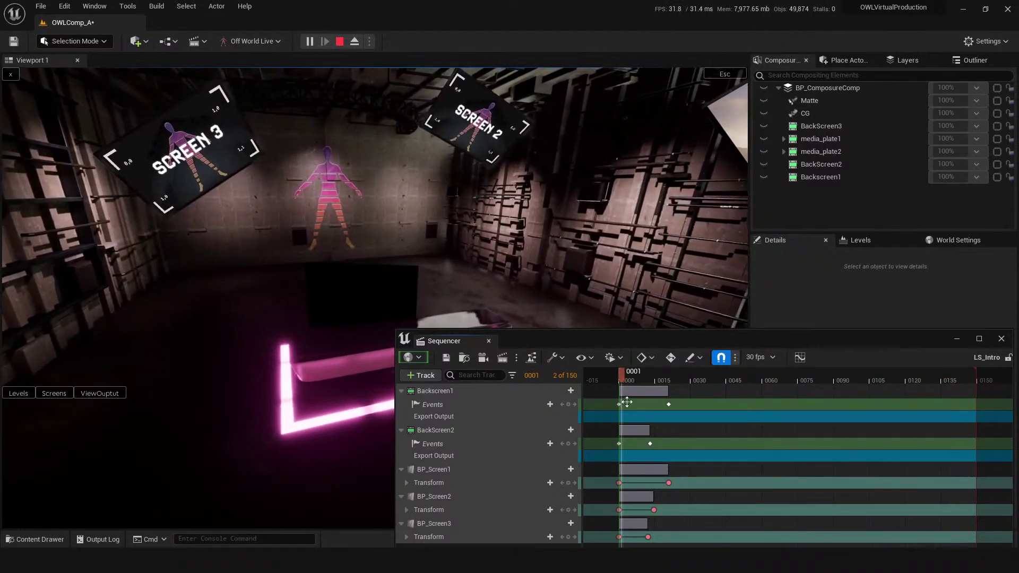
{"action": "mouse_move", "coordinate": [633, 381]}
{"action": "left_mouse_down"}
{"action": "mouse_move", "coordinate": [616, 390]}
{"action": "mouse_move", "coordinate": [635, 379]}
{"action": "mouse_move", "coordinate": [621, 383]}
{"action": "left_mouse_up"}
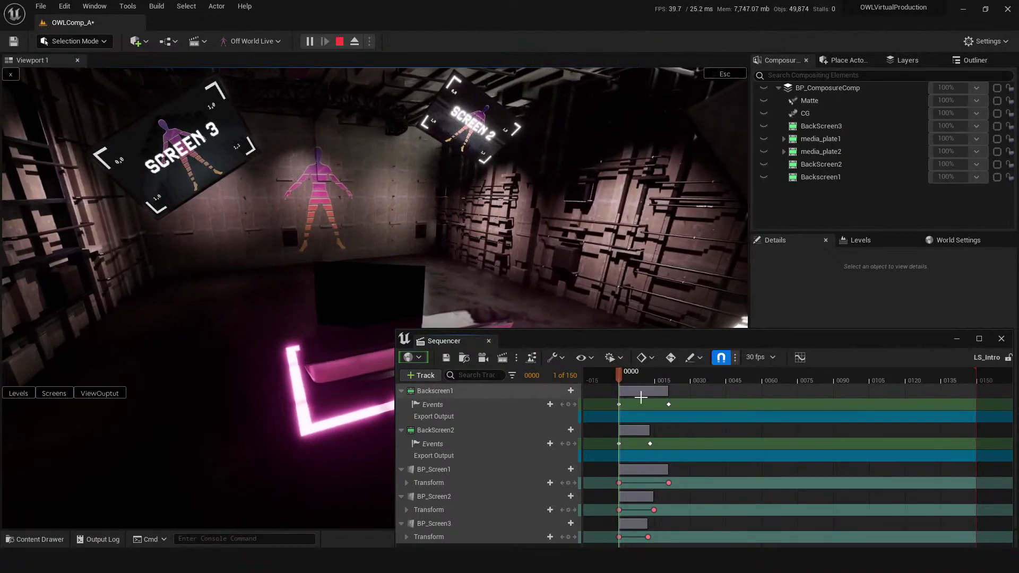
{"action": "key", "text": "space"}
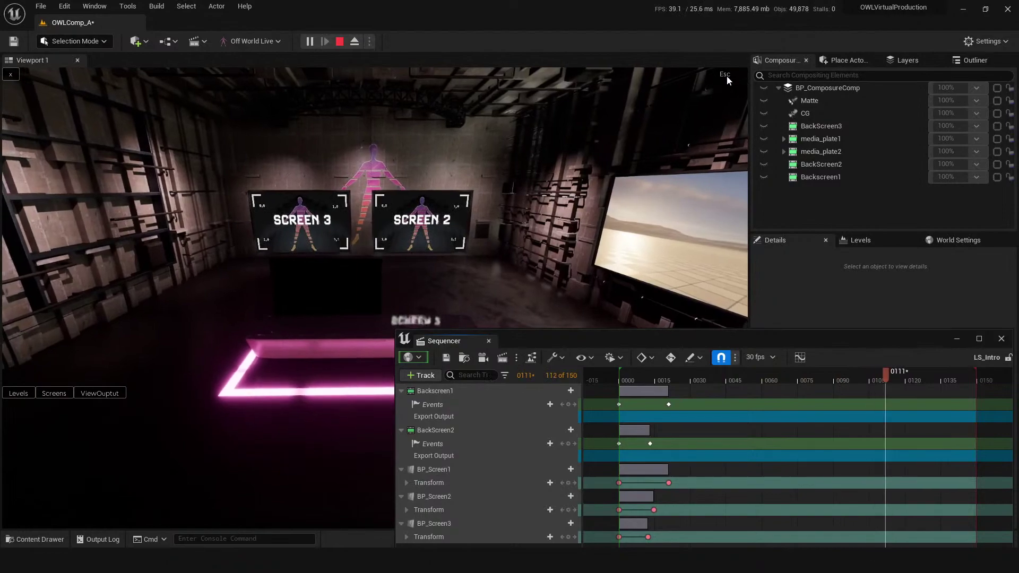
{"action": "left_click", "coordinate": [687, 291]}
{"action": "key", "text": "Escape"}
- Scrub LS_Intro to frame 21 and open the blueprint of the BP_Screen1 actor, with the Sequencer window minimized
{"action": "mouse_move", "coordinate": [652, 382]}
{"action": "left_mouse_down"}
{"action": "mouse_move", "coordinate": [634, 379]}
{"action": "mouse_move", "coordinate": [669, 380]}
{"action": "left_mouse_up"}
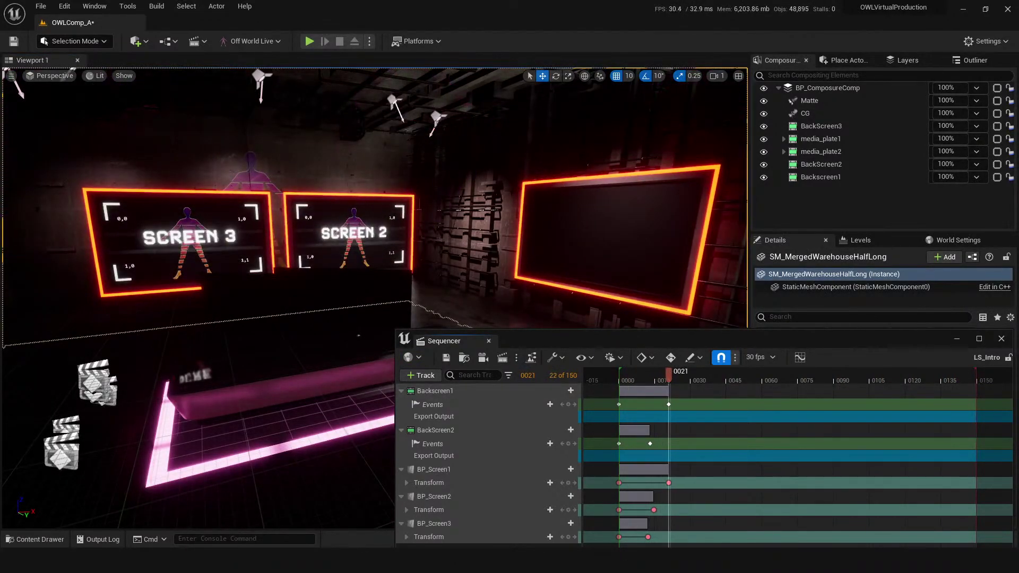
{"action": "left_click", "coordinate": [623, 241]}
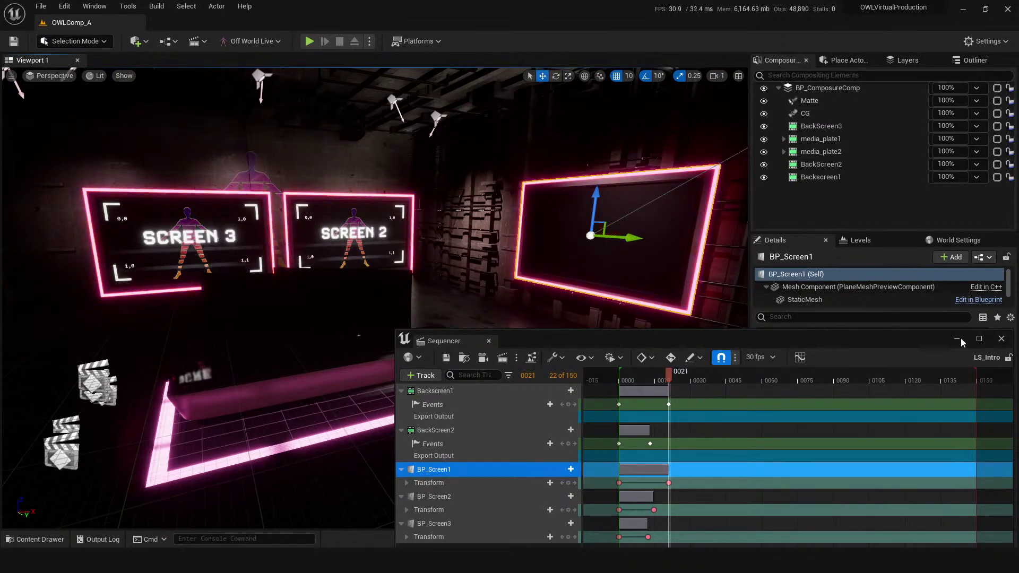
{"action": "left_click", "coordinate": [960, 340]}
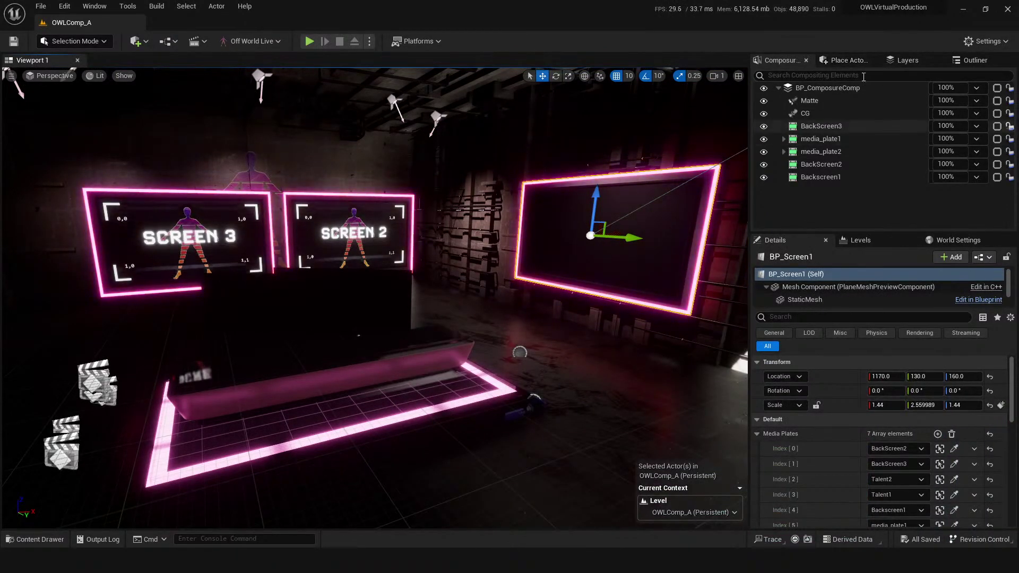
{"action": "left_click", "coordinate": [971, 60]}
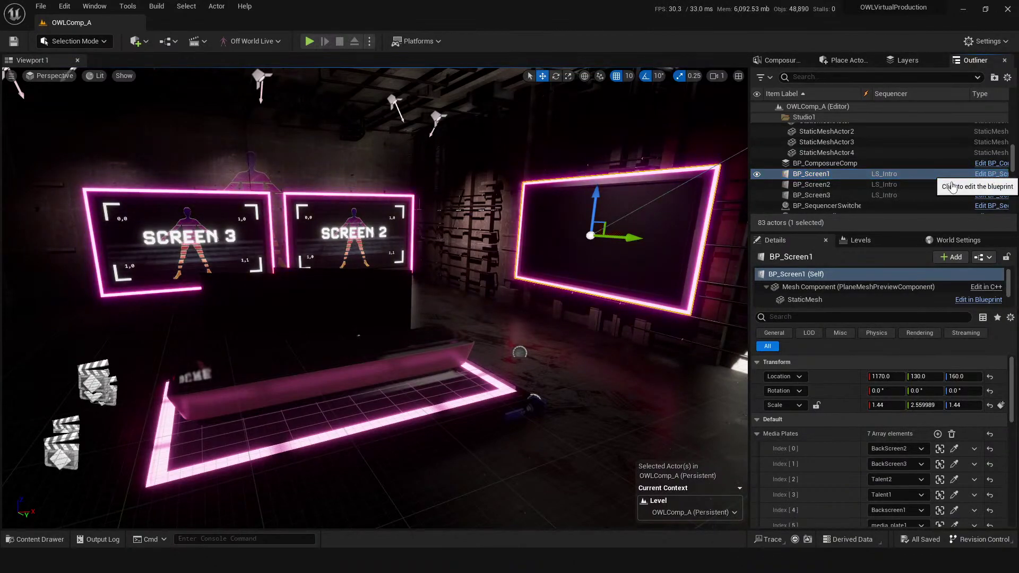
{"action": "left_click", "coordinate": [982, 177]}
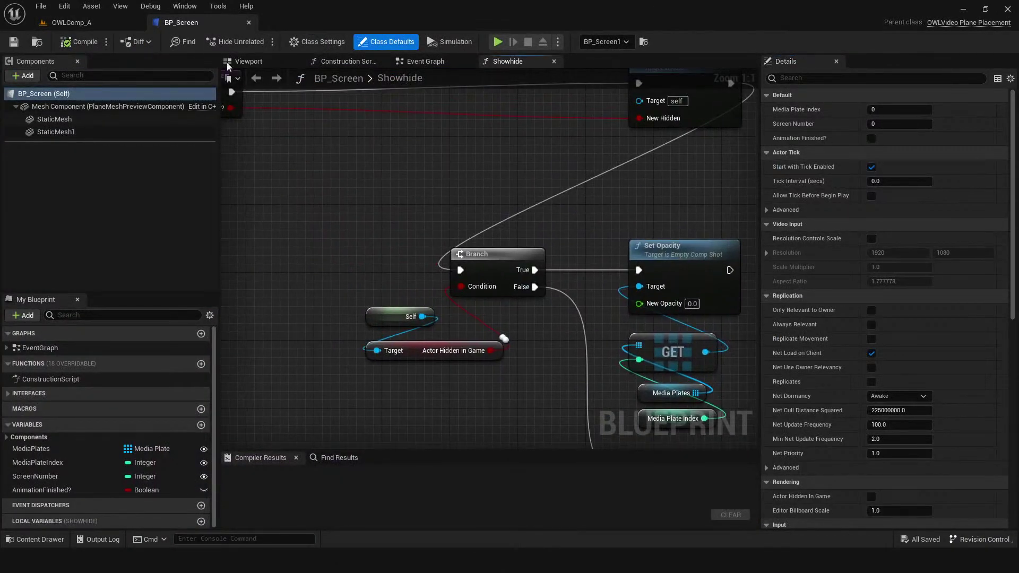
- Show the BP_Screen model in its viewport and examine its mesh component and class settings, including the implemented interfaces
{"action": "left_click", "coordinate": [245, 62]}
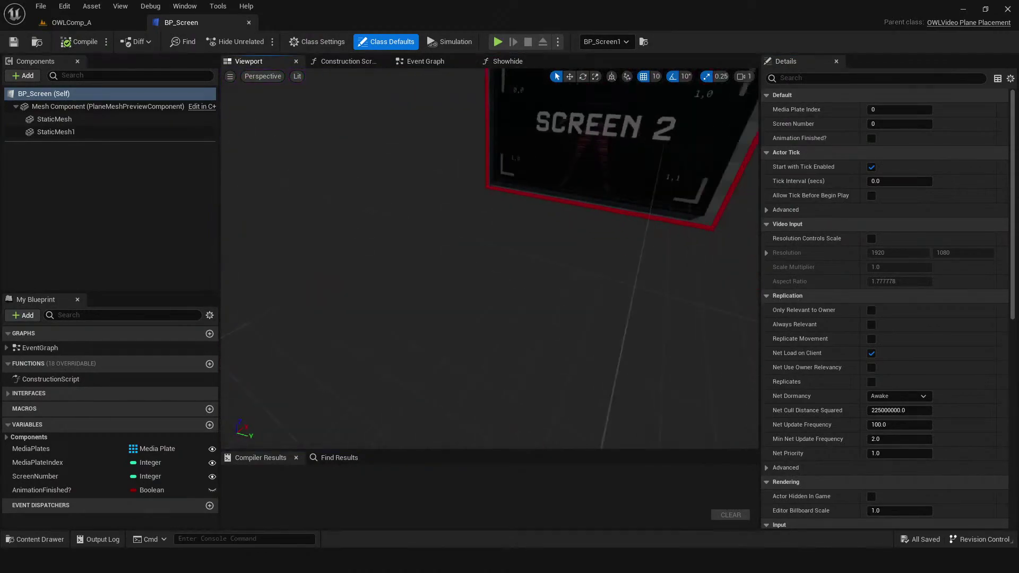
{"action": "left_click", "coordinate": [107, 106]}
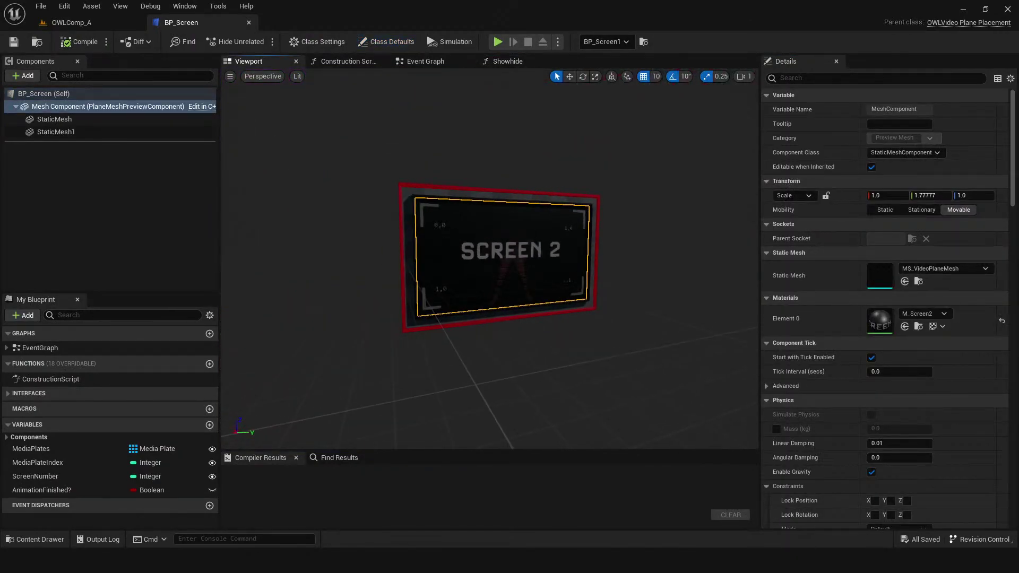
{"action": "left_click", "coordinate": [55, 94]}
{"action": "left_click", "coordinate": [313, 42]}
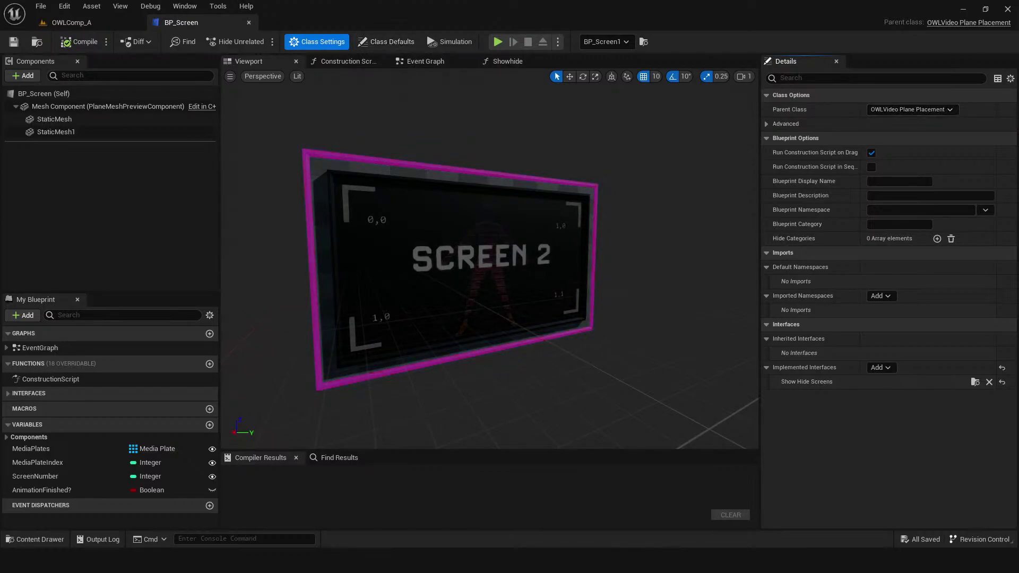
- Examine the screen plane and the StaticMesh1 frame in the BP_Screen viewport, and save the blueprint
{"action": "left_click", "coordinate": [421, 223]}
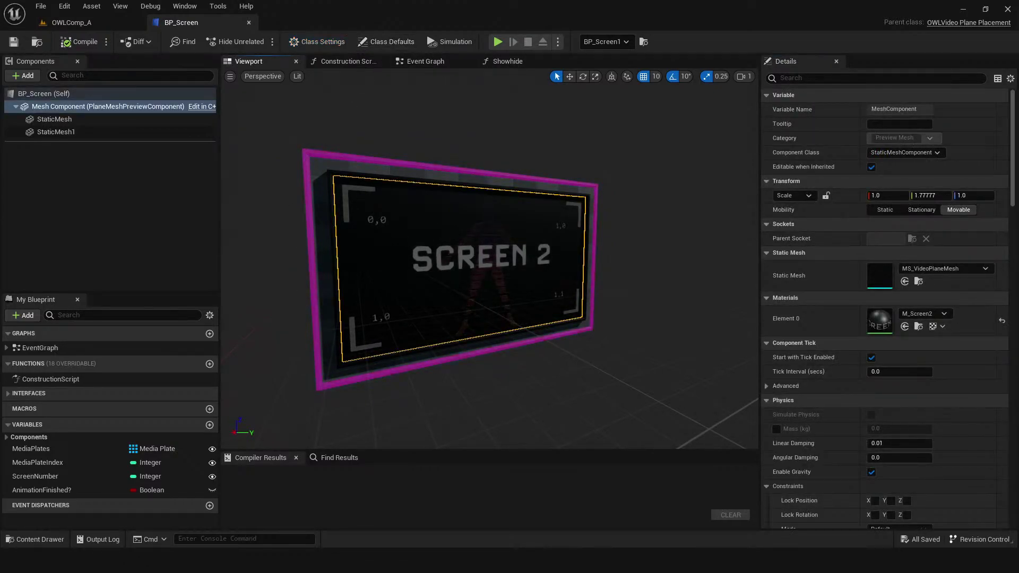
{"action": "left_click", "coordinate": [318, 187]}
{"action": "key", "text": "w"}
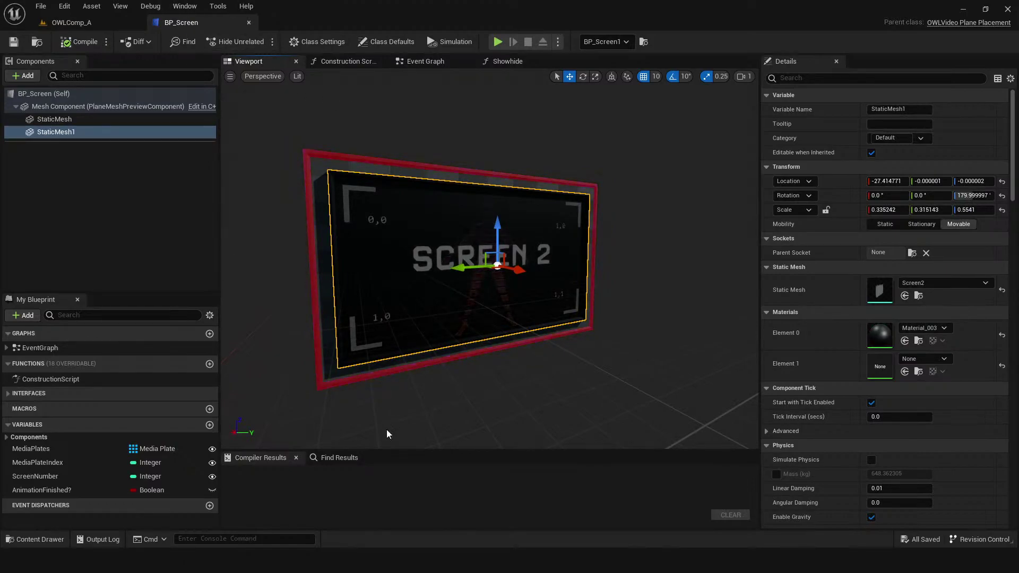
{"action": "scroll", "coordinate": [605, 242], "scroll_direction": "up", "scroll_amount": 5}
{"action": "scroll", "coordinate": [605, 241], "scroll_direction": "down", "scroll_amount": 5}
{"action": "key", "text": "ctrl+s"}
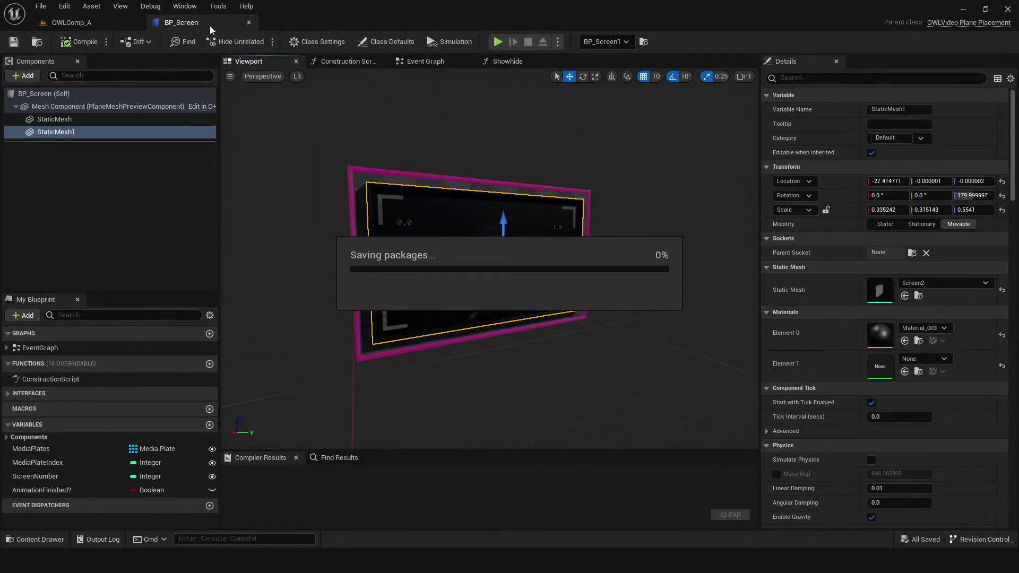
- Return to the OWLComp_A level, show its Composure compositing elements, and save the level
{"action": "left_click", "coordinate": [85, 25]}
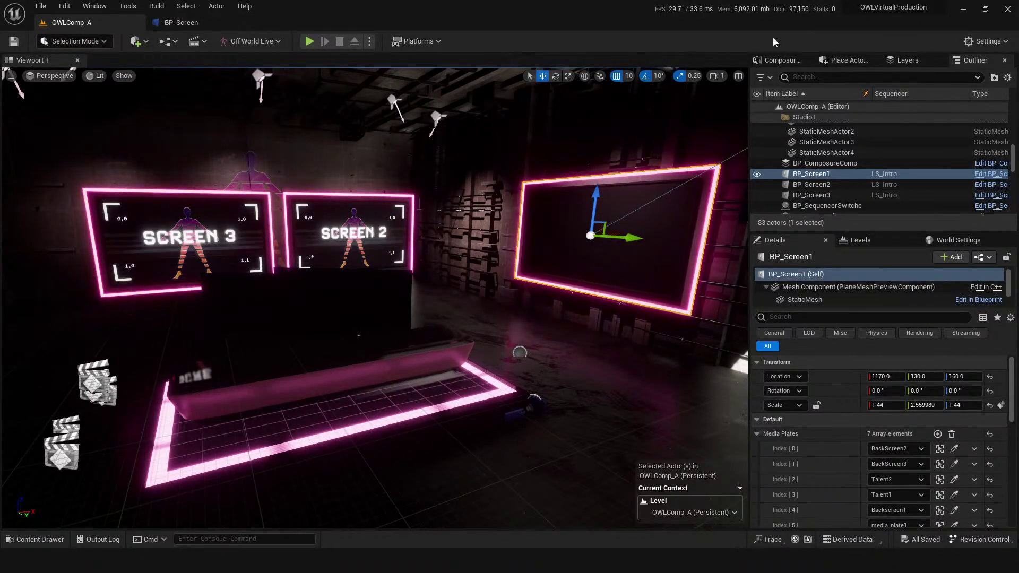
{"action": "left_click", "coordinate": [778, 62]}
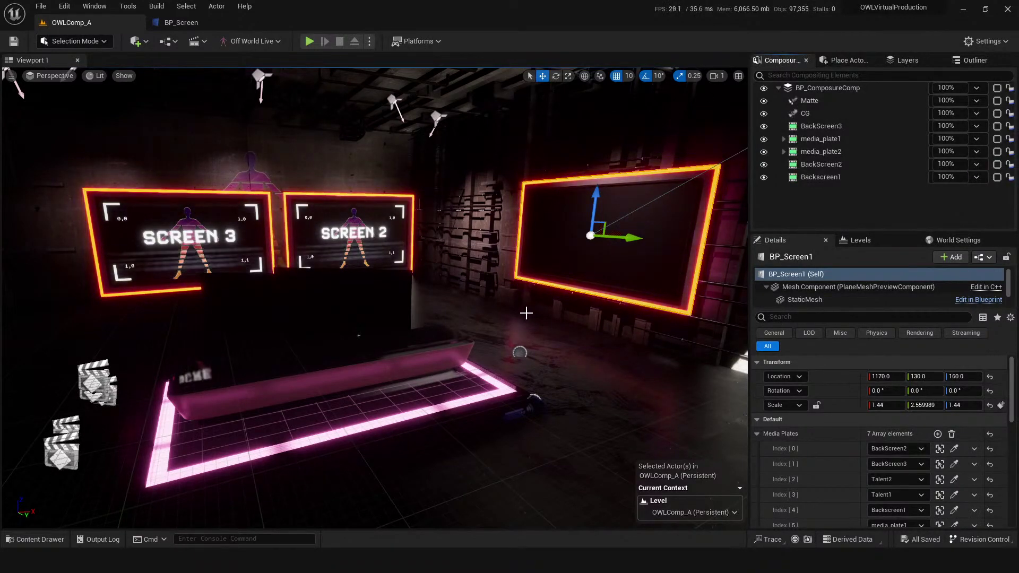
{"action": "scroll", "coordinate": [530, 311], "scroll_direction": "down", "scroll_amount": 2}
{"action": "key", "text": "ctrl+s"}
- Bring back the LS_Intro sequence and play it from the start to about frame 30 in the editor
{"action": "mouse_move", "coordinate": [486, 560]}
{"action": "left_click", "coordinate": [546, 506]}
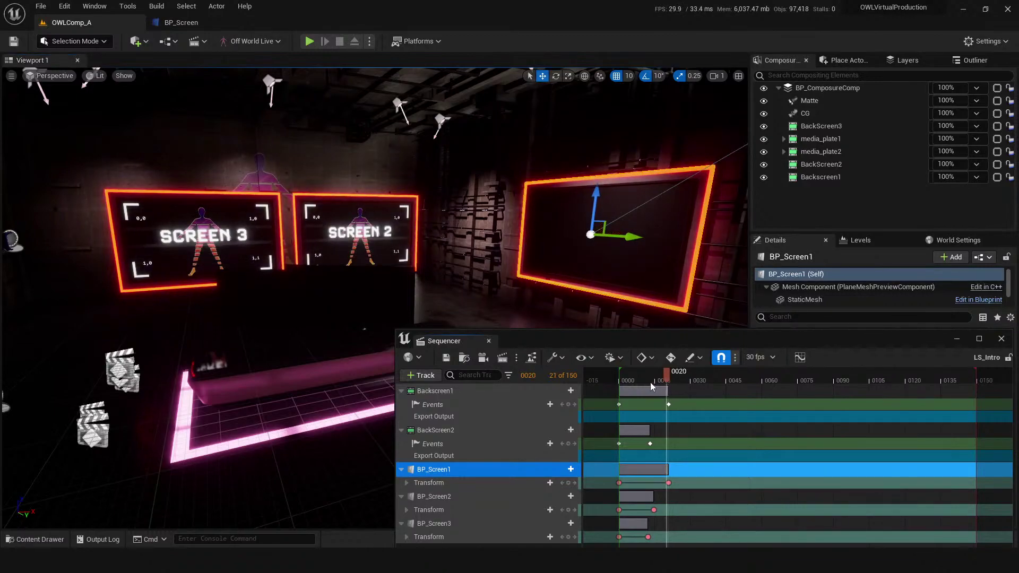
{"action": "left_click_drag", "start_coordinate": [651, 381], "coordinate": [621, 381]}
{"action": "key", "text": "space"}
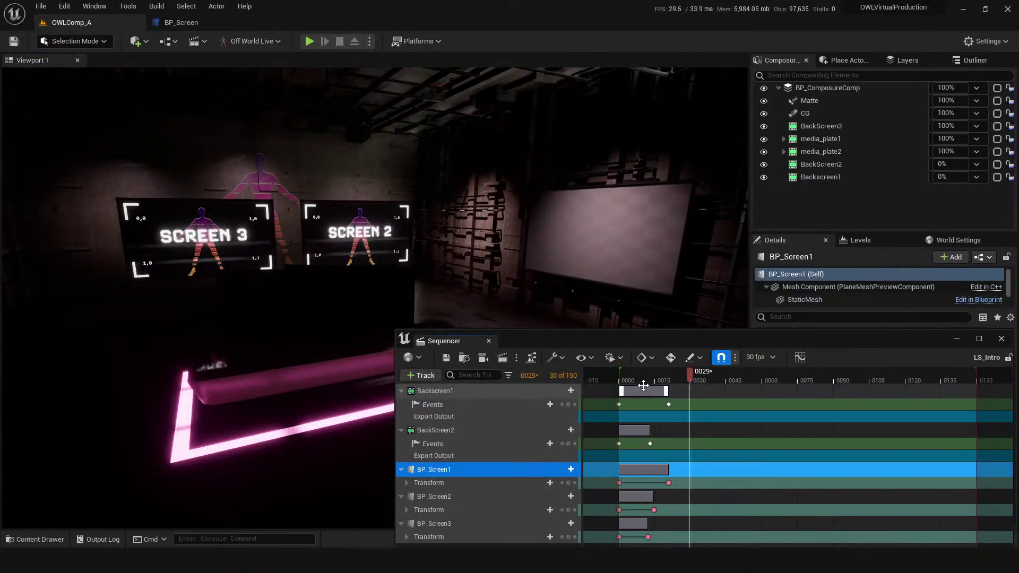
{"action": "key", "text": "space"}
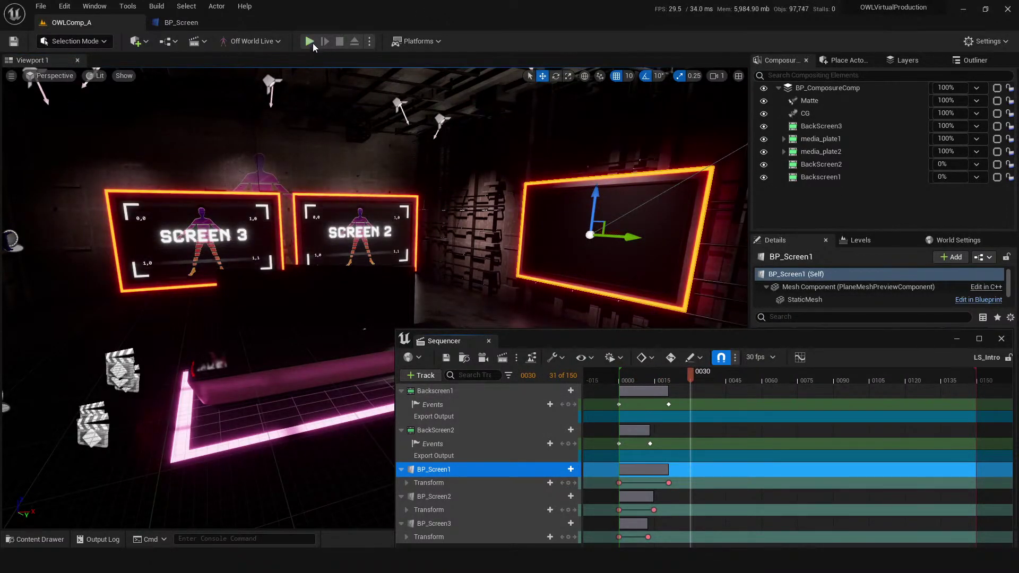
- Select BackScreen3 in the level and show the option for adding it to LS_Intro as an actor track
{"action": "left_click_drag", "start_coordinate": [668, 345], "coordinate": [621, 345]}
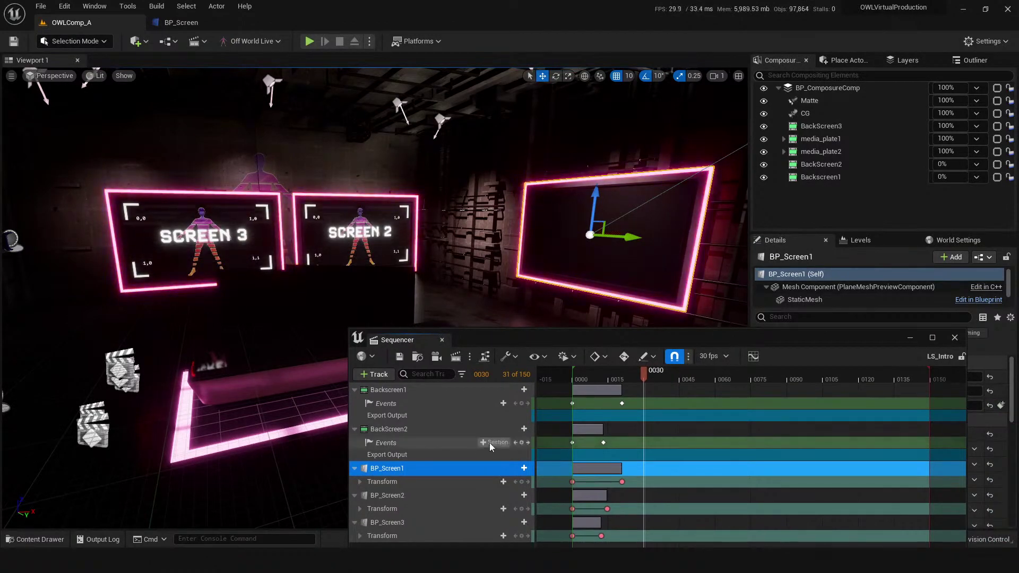
{"action": "left_click", "coordinate": [418, 392]}
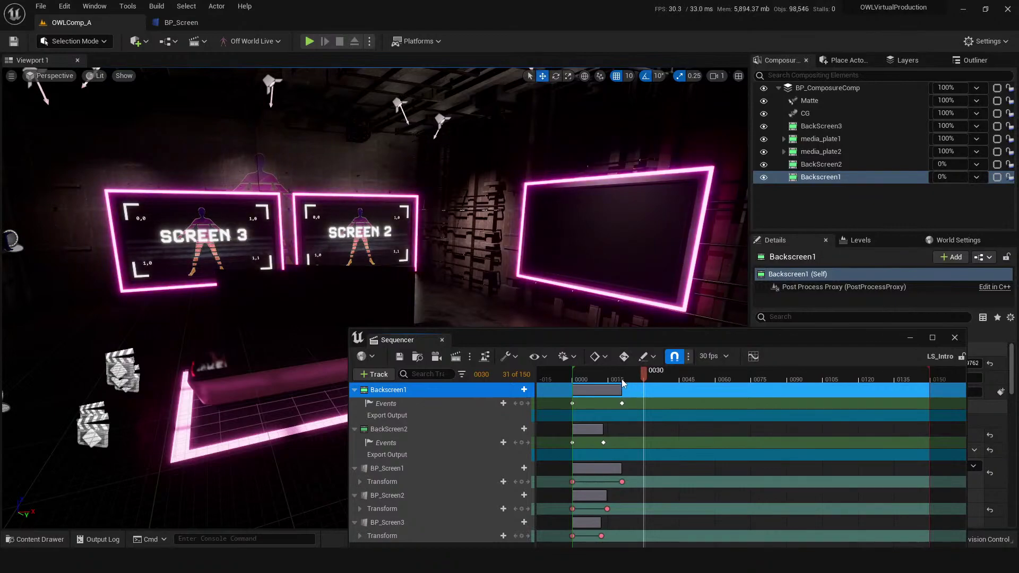
{"action": "left_click", "coordinate": [823, 127]}
{"action": "left_click", "coordinate": [975, 60]}
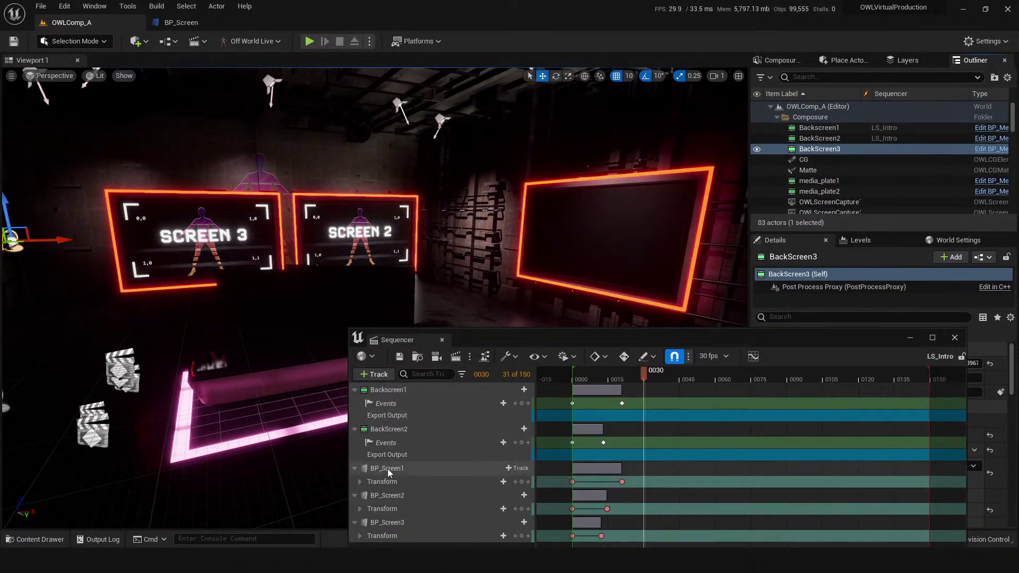
{"action": "left_click", "coordinate": [387, 373]}
{"action": "mouse_move", "coordinate": [409, 189]}
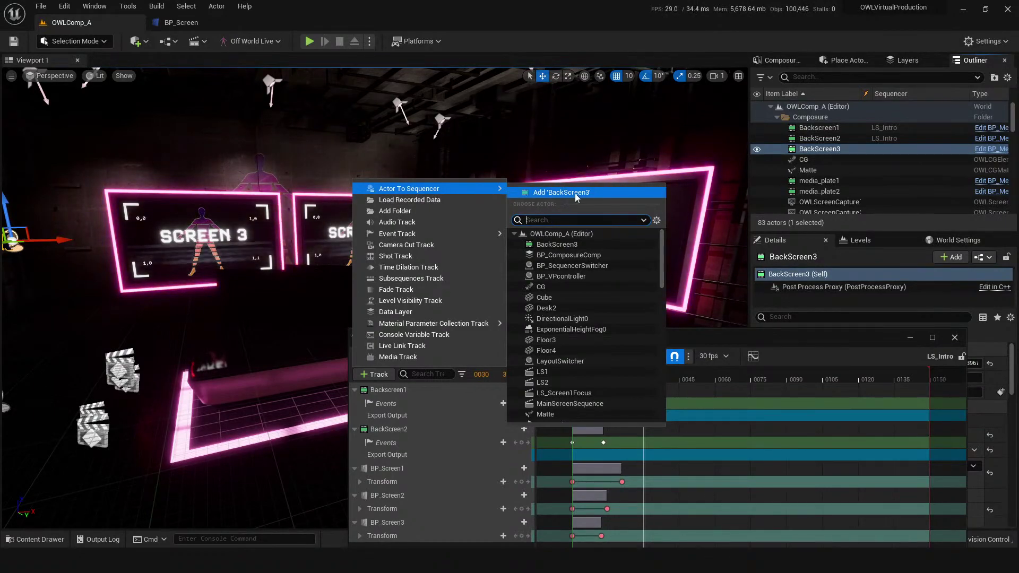
{"action": "left_click", "coordinate": [840, 153]}
- Scrub LS_Intro back to frame -001, keeping the Sequencer as a floating window over the level
{"action": "left_click_drag", "start_coordinate": [565, 337], "coordinate": [596, 268]}
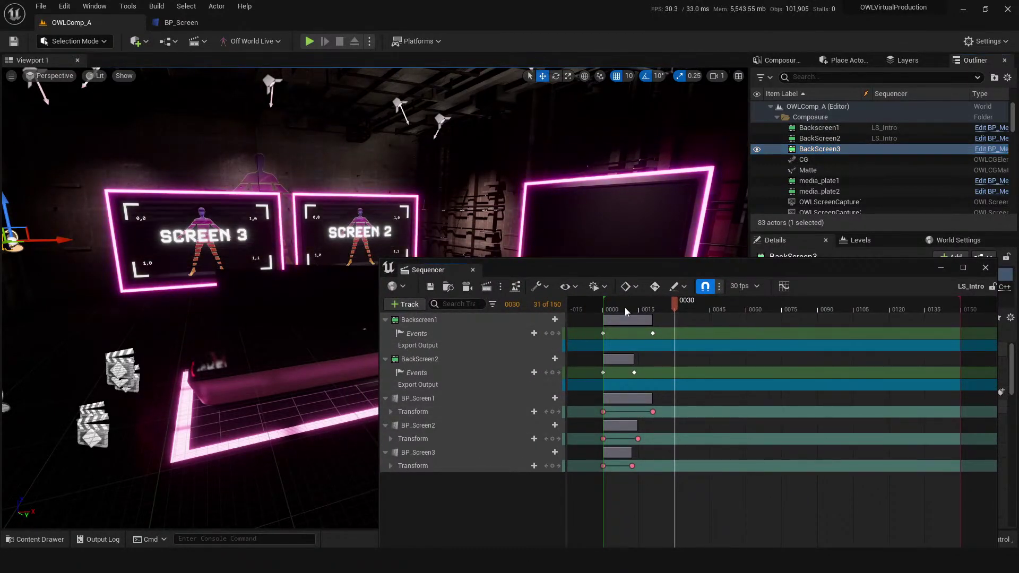
{"action": "left_click_drag", "start_coordinate": [626, 307], "coordinate": [601, 307]}
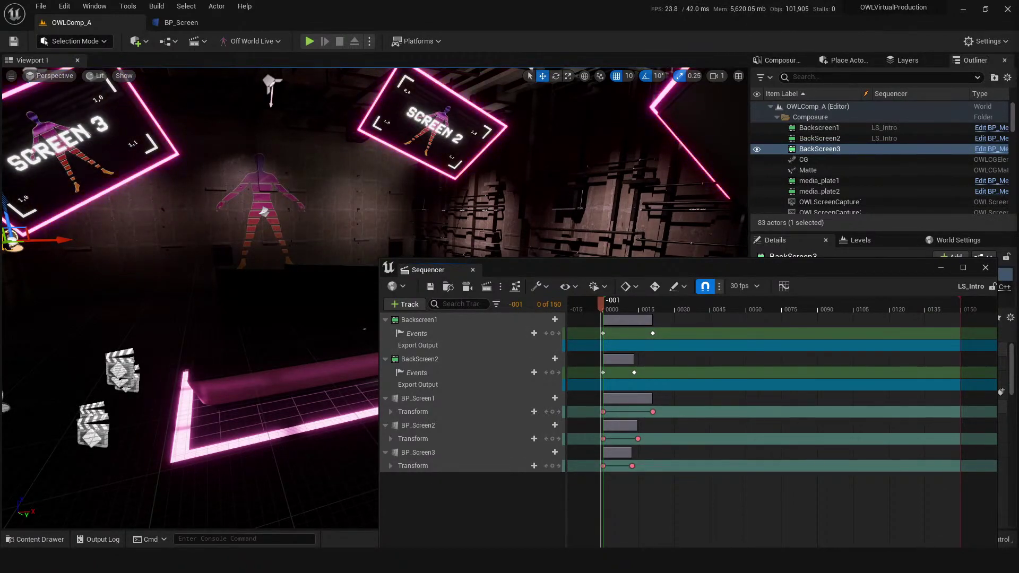
{"action": "left_click_drag", "start_coordinate": [732, 278], "coordinate": [729, 24]}
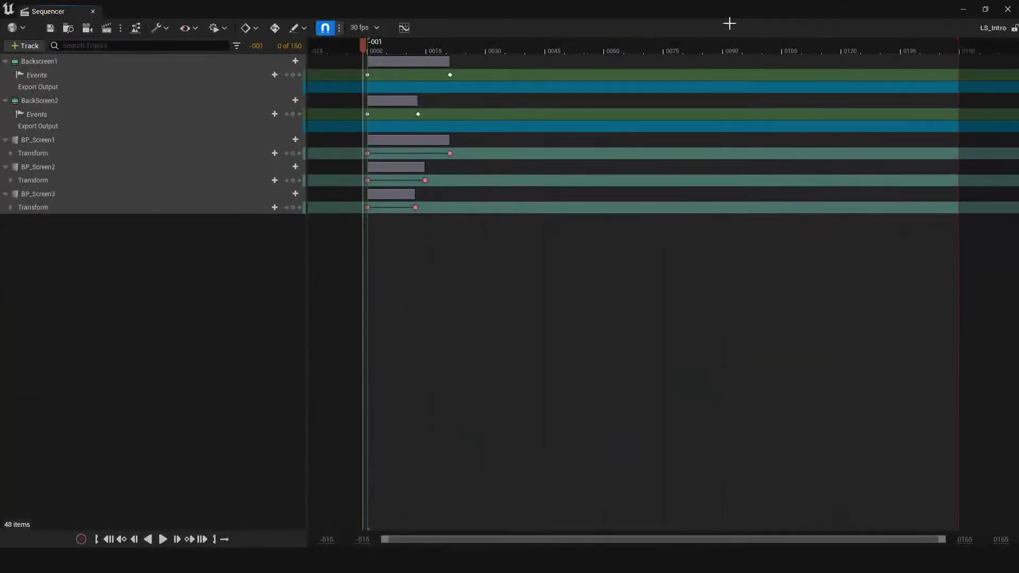
{"action": "double_click", "coordinate": [862, 7]}
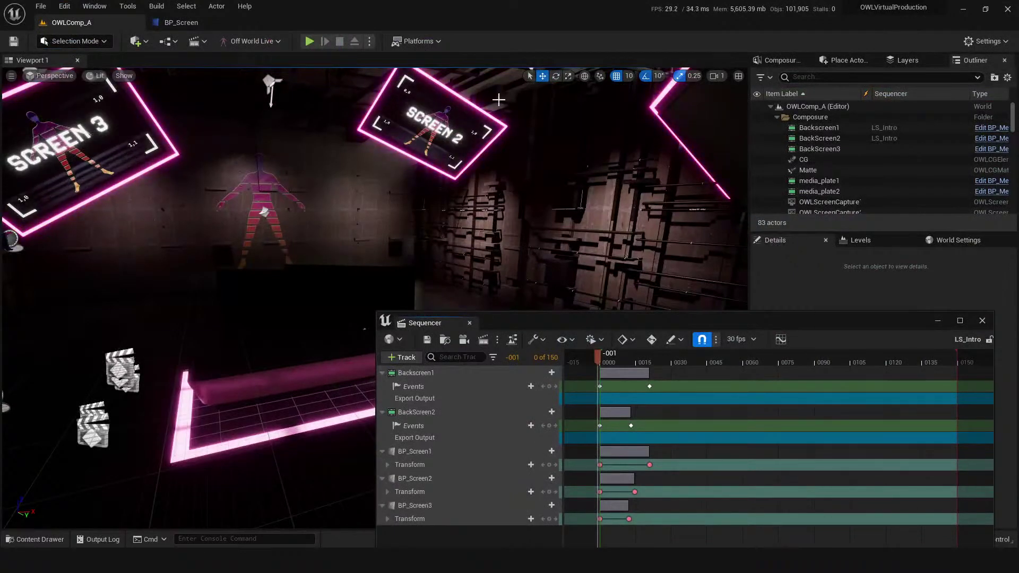
- Select the BP_ComposureComp compositing element and pop its preview out into a separate window
{"action": "left_click", "coordinate": [767, 63]}
{"action": "left_click", "coordinate": [828, 88]}
{"action": "left_click_drag", "start_coordinate": [712, 321], "coordinate": [1018, 425]}
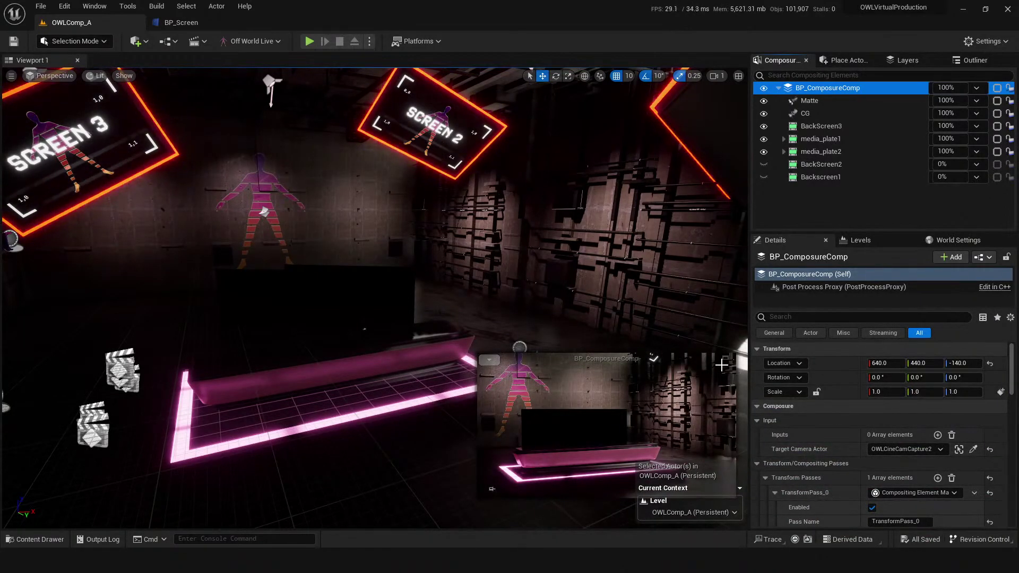
{"action": "left_click", "coordinate": [725, 359]}
- Pilot the OWLCineCamCapture2 camera in the level viewport to reframe the composite around Screen 2
{"action": "left_click", "coordinate": [41, 77]}
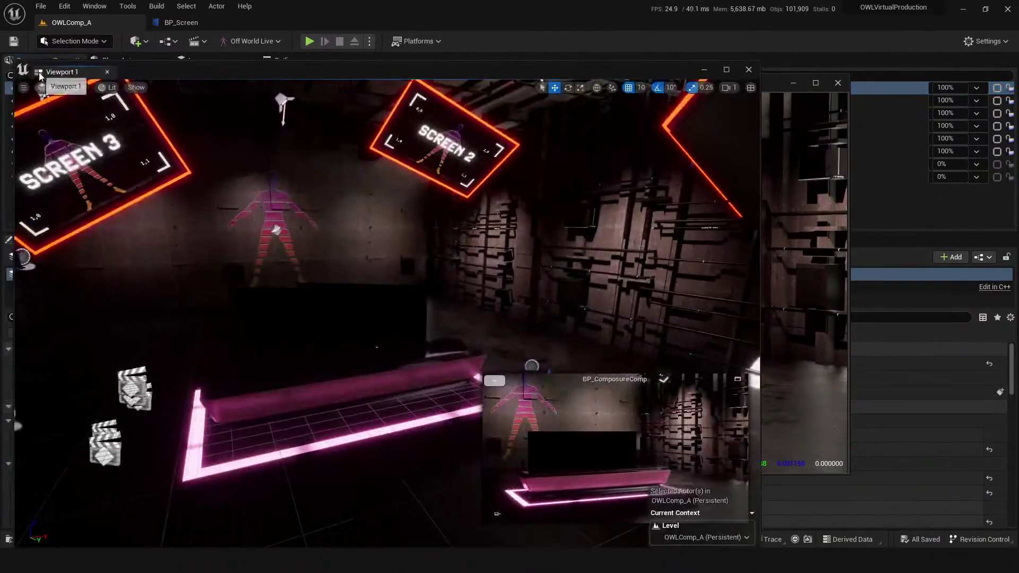
{"action": "left_click", "coordinate": [62, 87]}
{"action": "left_click", "coordinate": [101, 206]}
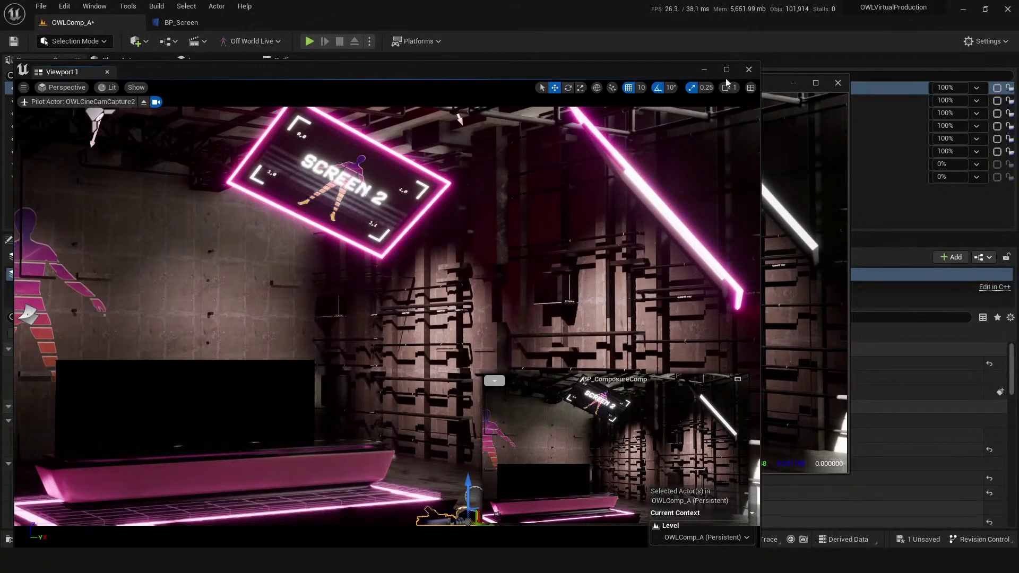
- Close the floating level viewport, reopen Viewport 1, and dock it back into the main editor layout
{"action": "left_click", "coordinate": [748, 70]}
{"action": "left_click_drag", "start_coordinate": [547, 84], "coordinate": [512, 121]}
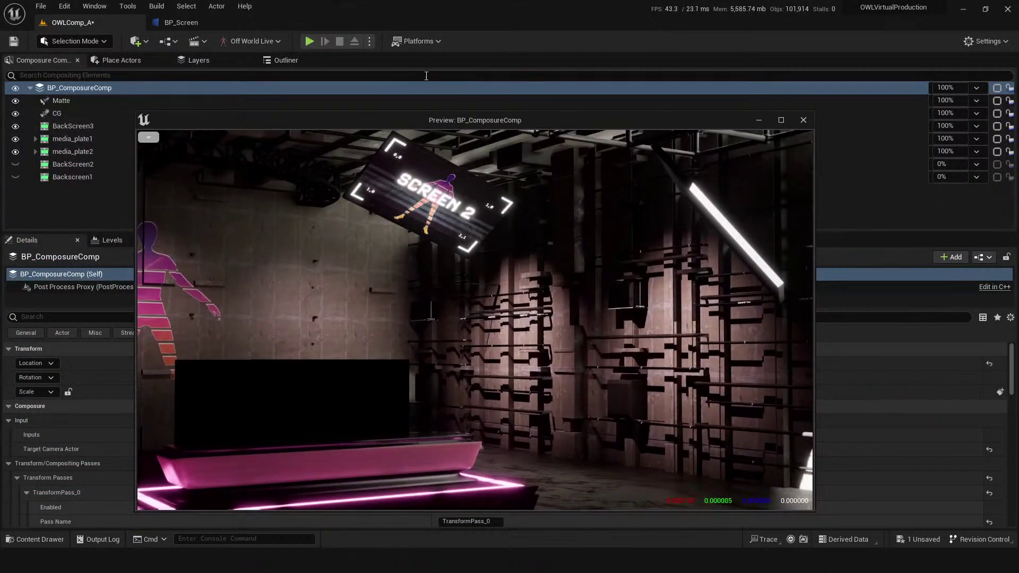
{"action": "left_click", "coordinate": [86, 7]}
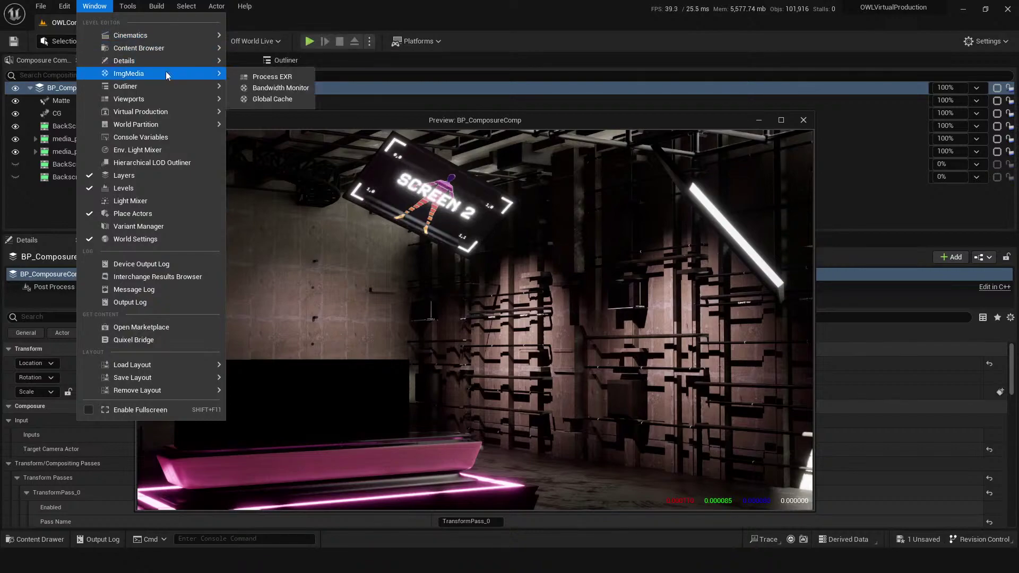
{"action": "mouse_move", "coordinate": [152, 102]}
{"action": "left_click", "coordinate": [268, 102]}
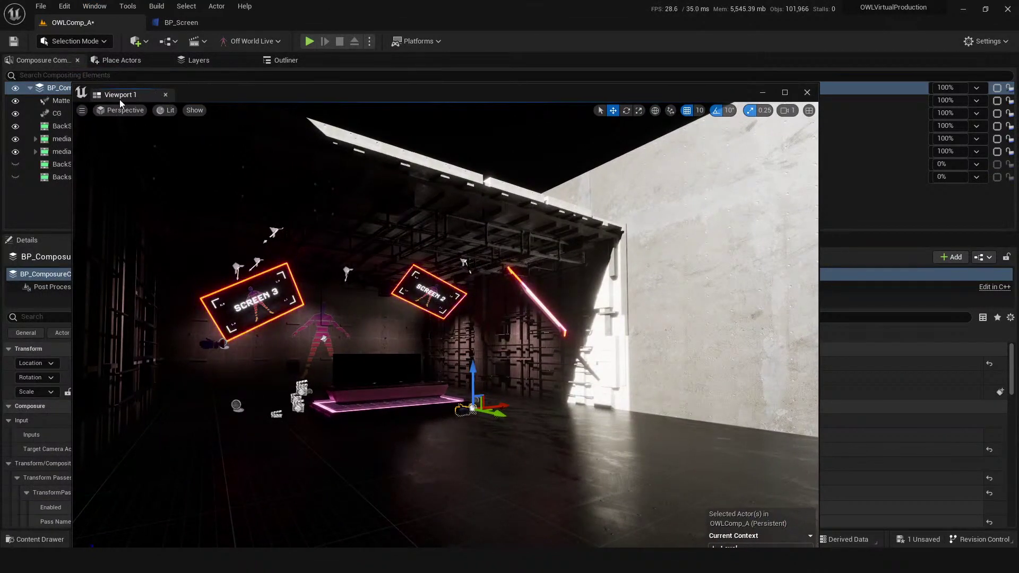
{"action": "left_click_drag", "start_coordinate": [123, 100], "coordinate": [18, 170]}
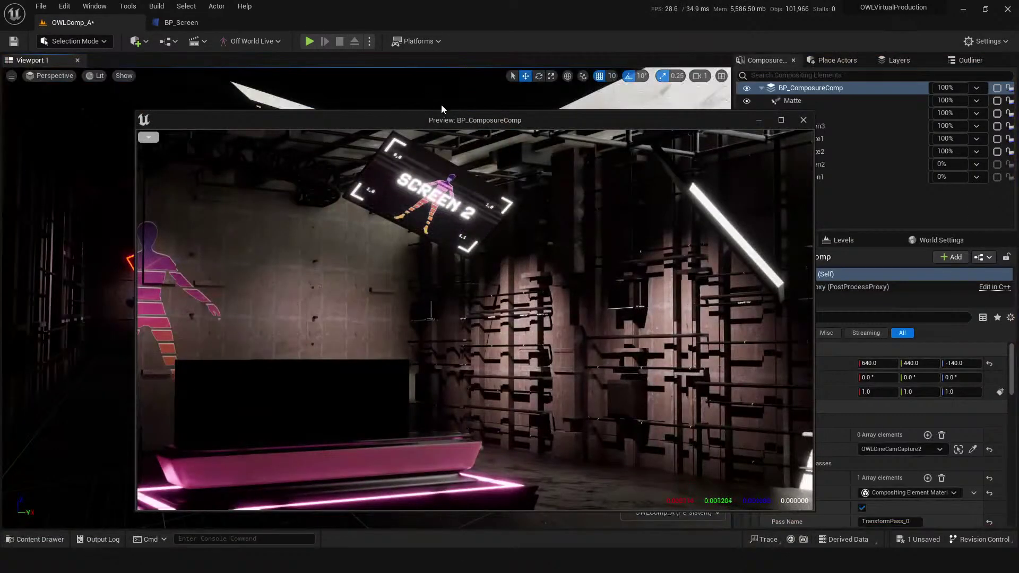
- Minimize the floating BP_ComposureComp preview, reframe the level view on the three studio screens, and save the level
{"action": "double_click", "coordinate": [451, 123]}
{"action": "left_click_drag", "start_coordinate": [578, 5], "coordinate": [528, 59]}
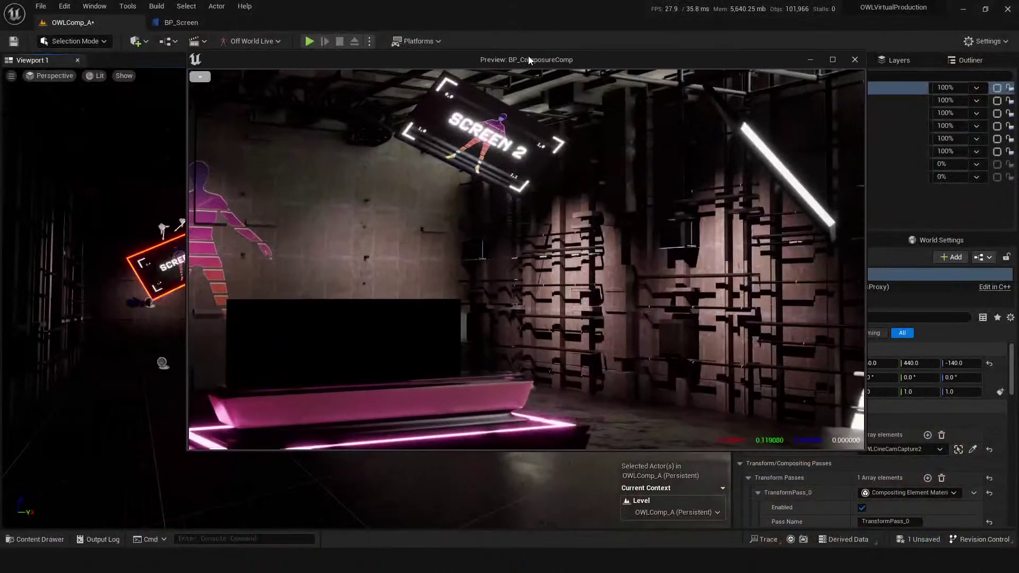
{"action": "left_click_drag", "start_coordinate": [595, 62], "coordinate": [662, 144]}
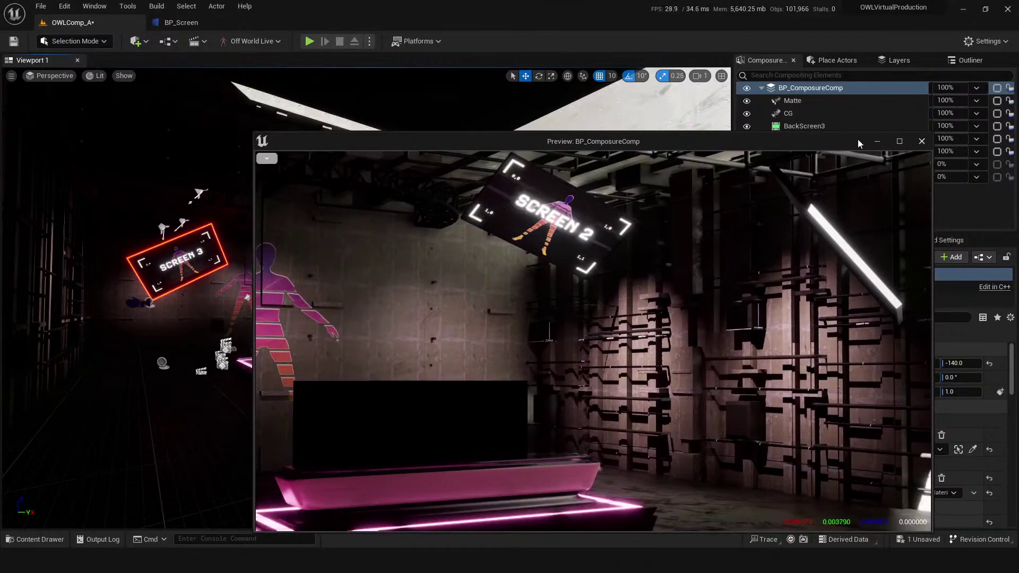
{"action": "left_click", "coordinate": [877, 141]}
{"action": "key", "text": "w"}
{"action": "mouse_move", "coordinate": [521, 320]}
{"action": "right_mouse_down"}
{"action": "mouse_move", "coordinate": [503, 321]}
{"action": "mouse_move", "coordinate": [542, 314]}
{"action": "mouse_move", "coordinate": [541, 336]}
{"action": "mouse_move", "coordinate": [524, 315]}
{"action": "right_mouse_up"}
{"action": "key", "text": "ctrl+s"}
- Bring the floating Sequencer window over the level and step LS_Intro forward to frame 0001
{"action": "left_click_drag", "start_coordinate": [1018, 256], "coordinate": [625, 309]}
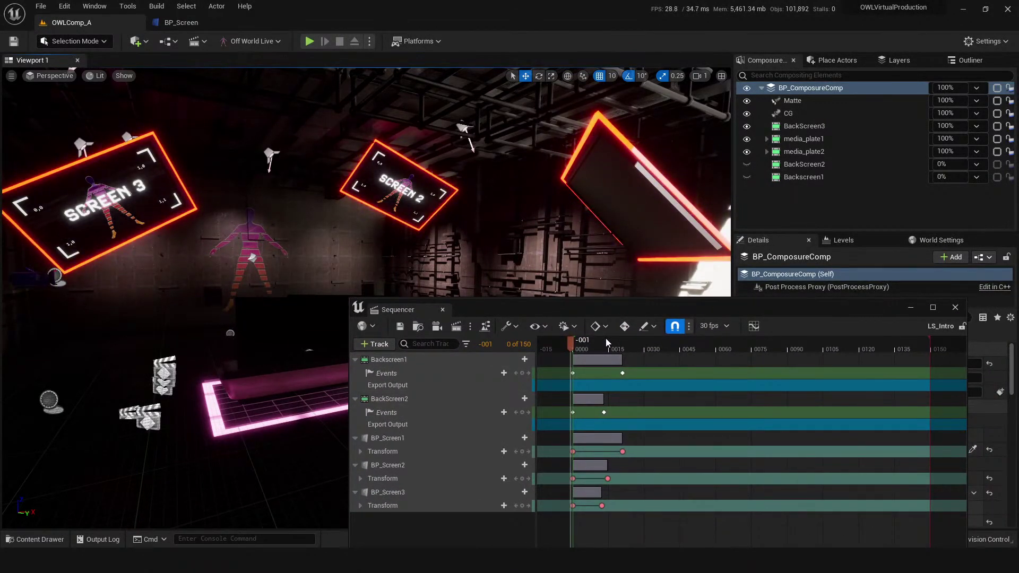
{"action": "key", "text": "Right"}
{"action": "key", "text": "Right"}
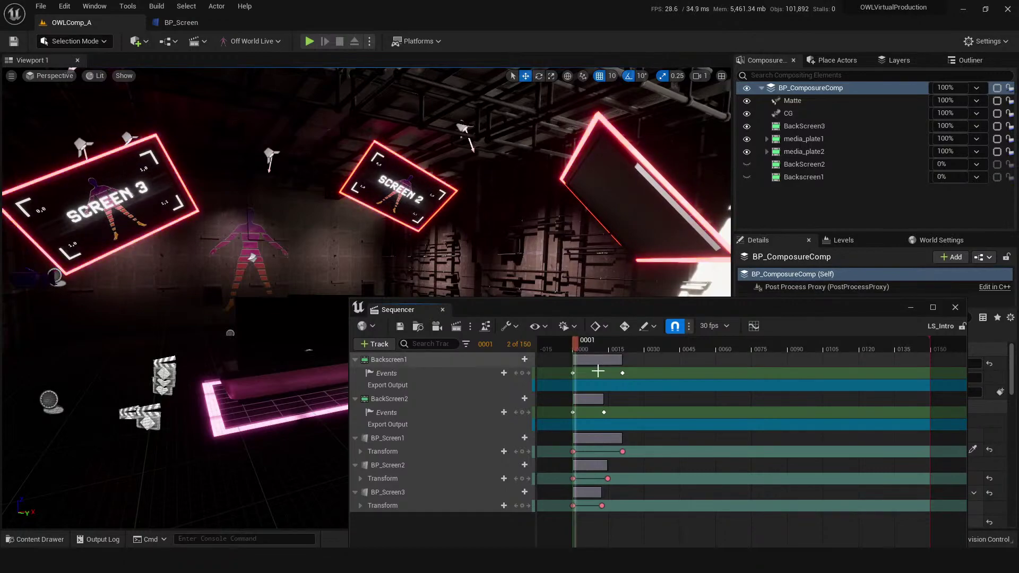
{"action": "left_click", "coordinate": [378, 345]}
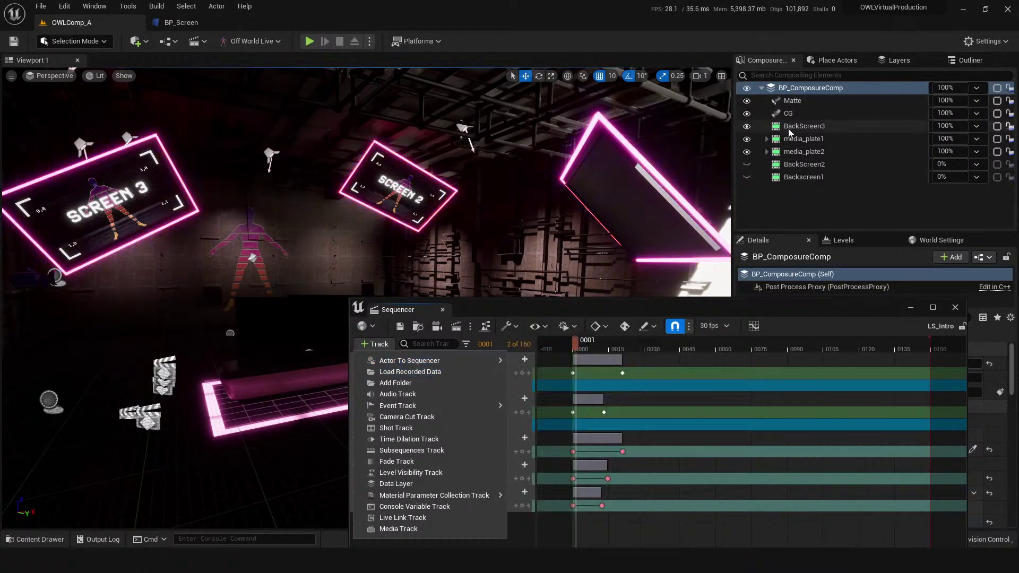
{"action": "mouse_move", "coordinate": [432, 361]}
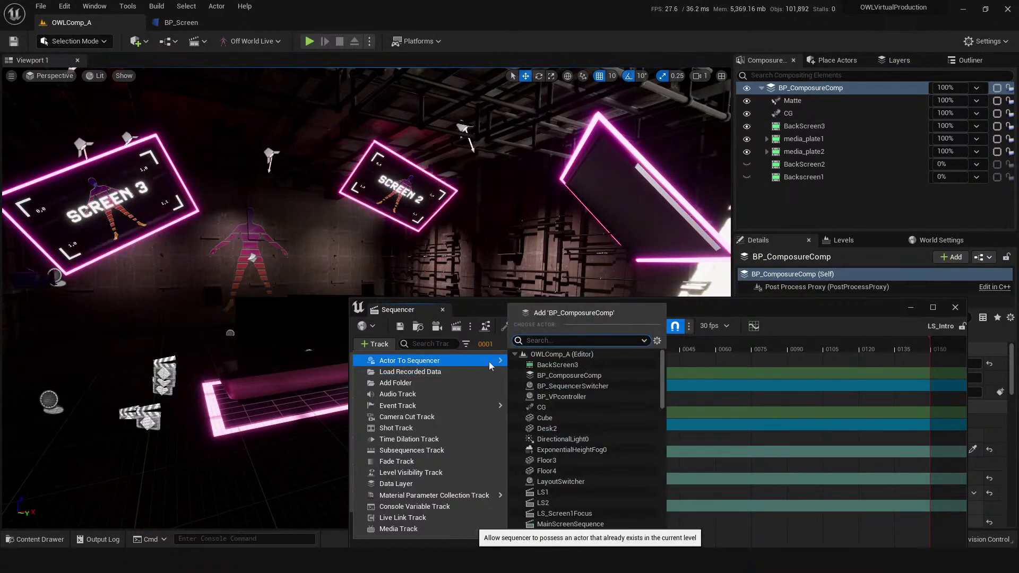
{"action": "left_click", "coordinate": [745, 527]}
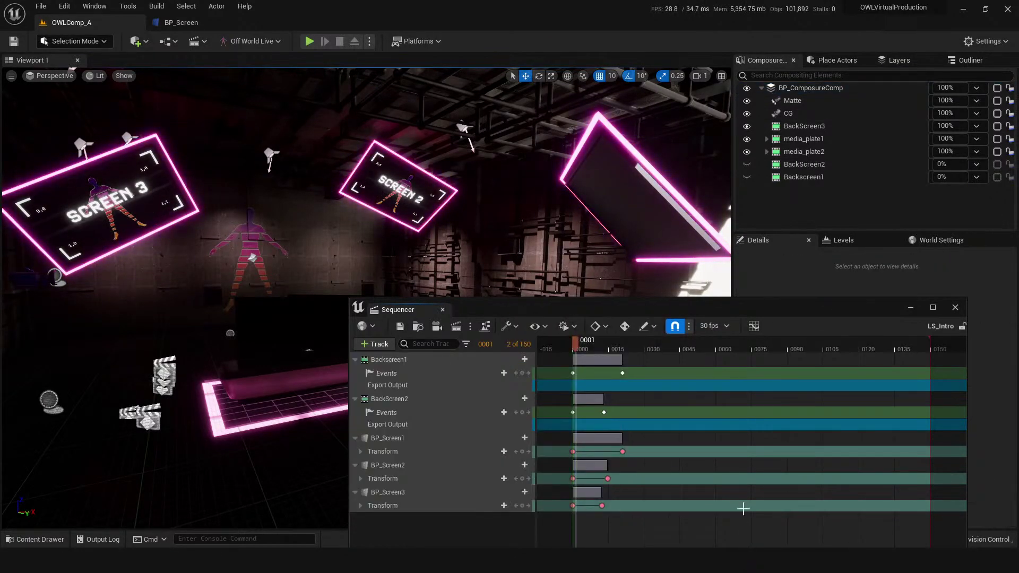
- Scrub LS_Intro to frame 0023 and enable rendering for the BackScreen2 and Backscreen1 compositing elements
{"action": "left_click_drag", "start_coordinate": [575, 346], "coordinate": [640, 345]}
{"action": "left_click", "coordinate": [746, 177]}
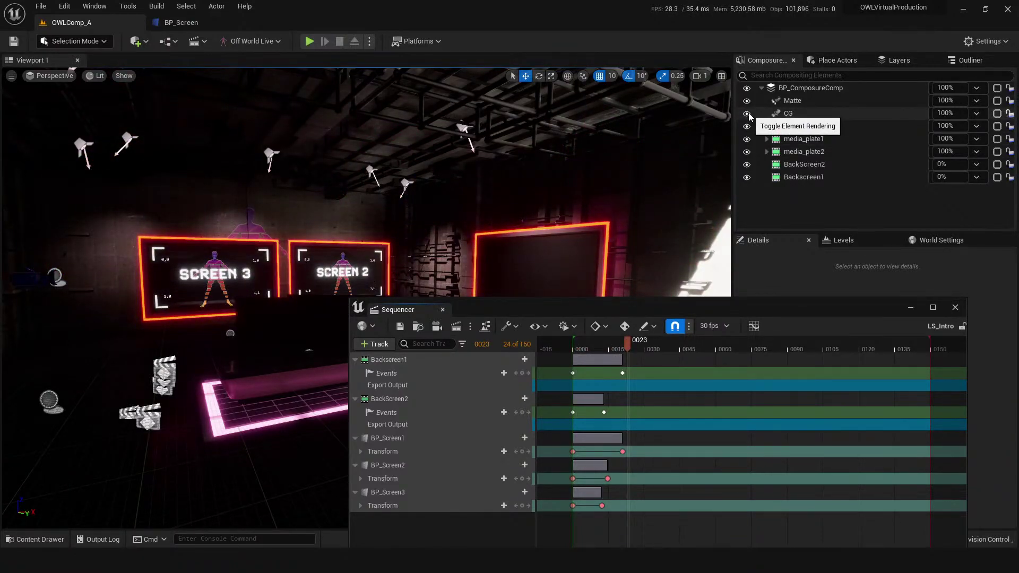
- Pop the BP_ComposureComp preview out into a separate window, shrink it, and place it over the level viewport beside the Sequencer
{"action": "left_click", "coordinate": [786, 90]}
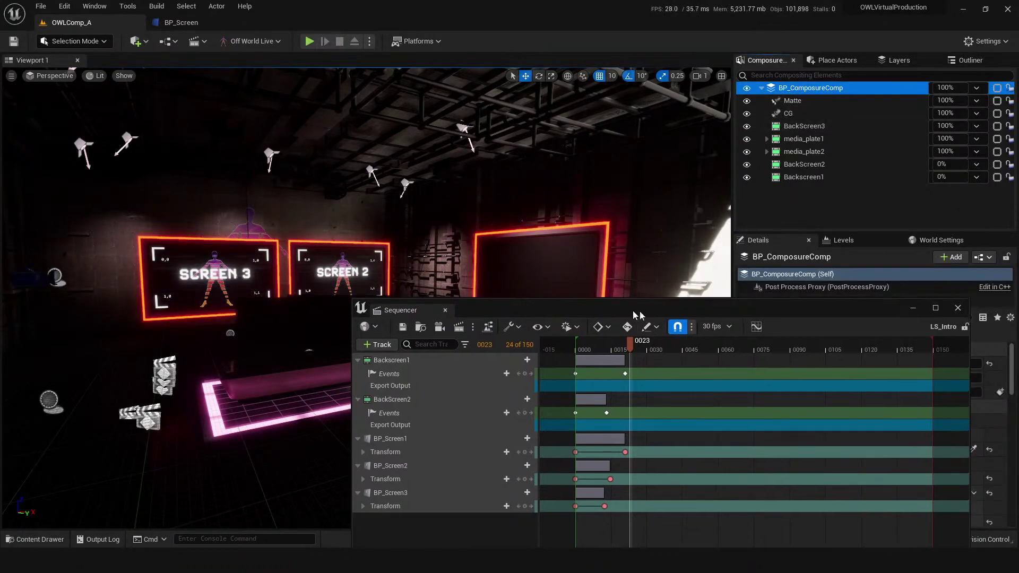
{"action": "left_click_drag", "start_coordinate": [632, 315], "coordinate": [626, 572]}
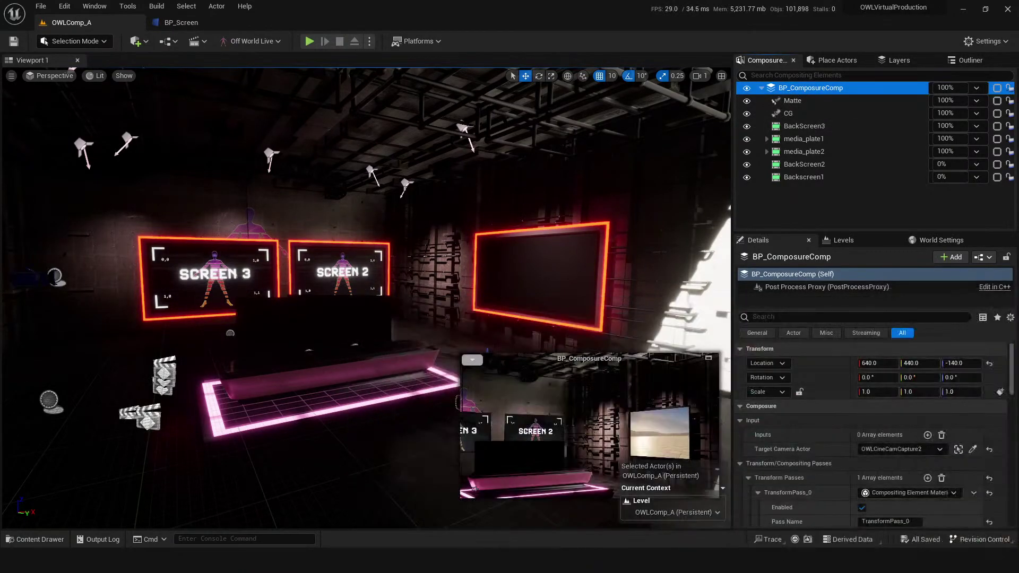
{"action": "left_click", "coordinate": [711, 361]}
{"action": "left_click_drag", "start_coordinate": [536, 87], "coordinate": [424, 71]}
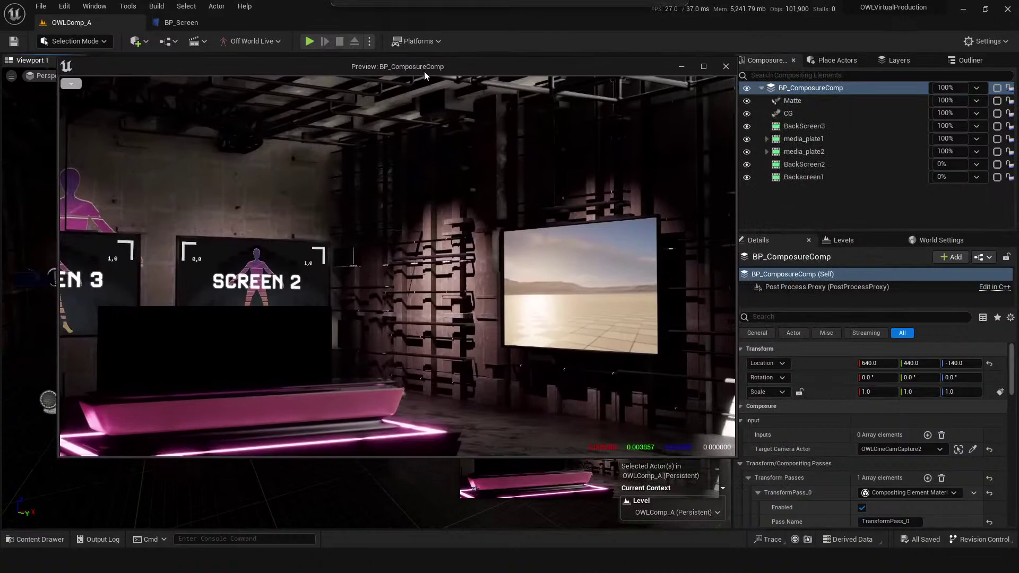
{"action": "left_click_drag", "start_coordinate": [739, 459], "coordinate": [461, 307]}
{"action": "left_click_drag", "start_coordinate": [266, 66], "coordinate": [850, 129]}
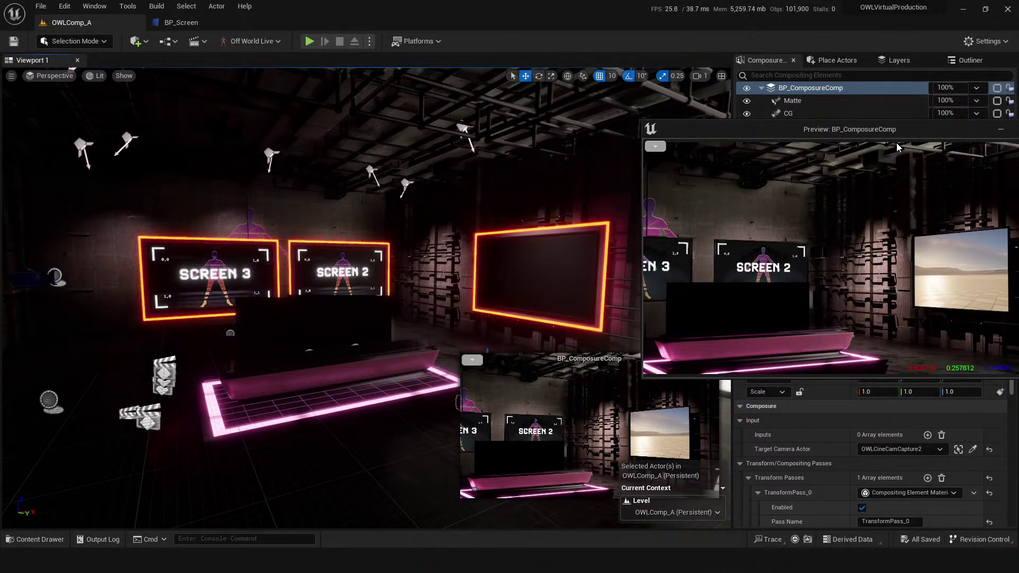
{"action": "left_click_drag", "start_coordinate": [892, 132], "coordinate": [282, 87]}
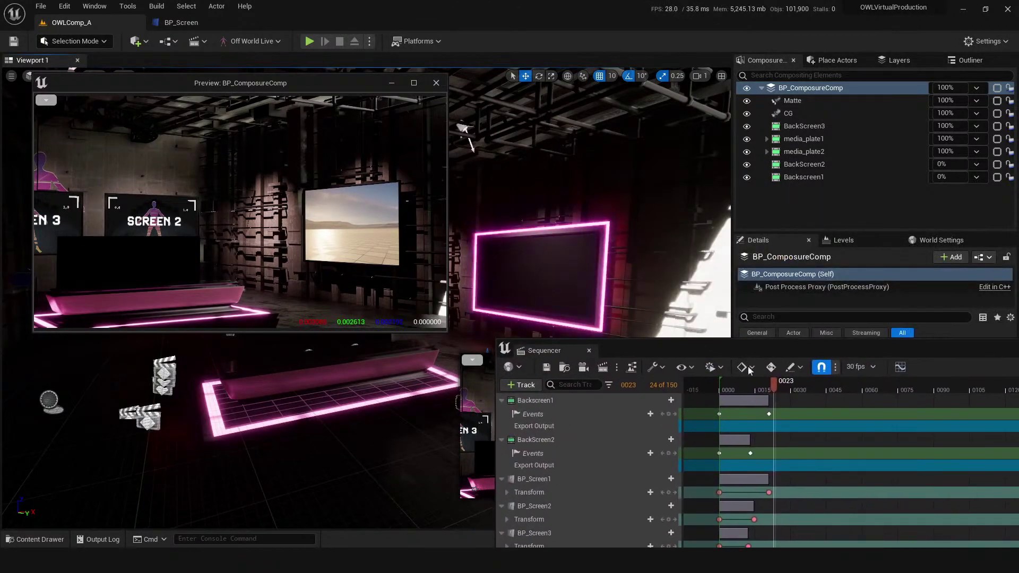
- Scrub LS_Intro back and forth across the intro to check the screens' movement in the composite preview
{"action": "left_click", "coordinate": [718, 393]}
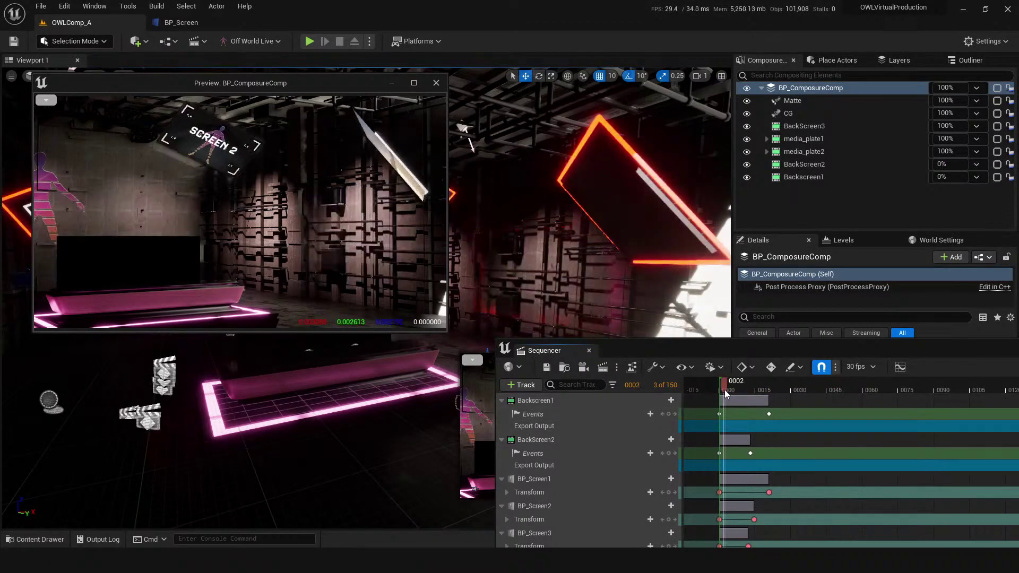
{"action": "left_click", "coordinate": [783, 391]}
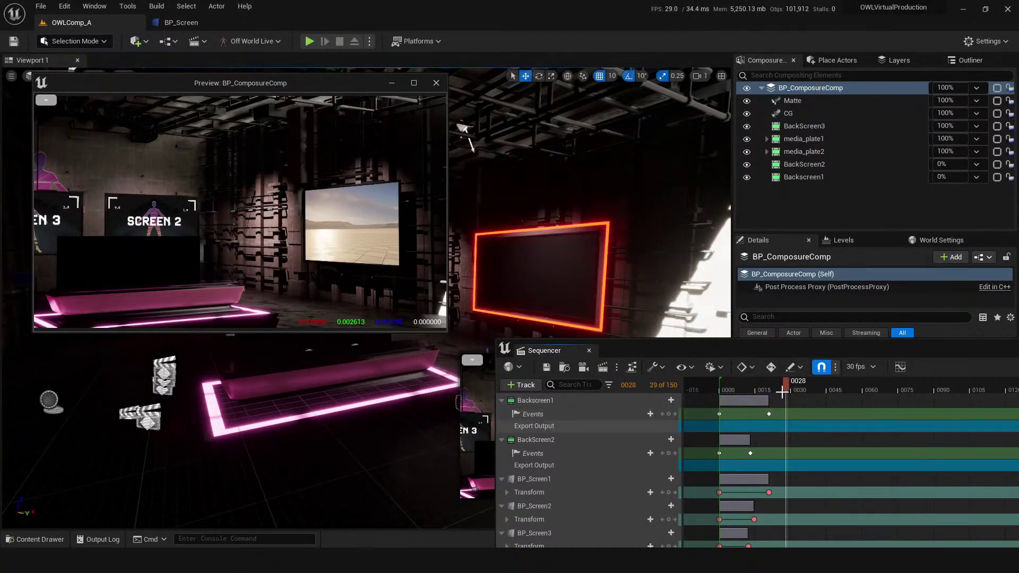
{"action": "left_click", "coordinate": [719, 388]}
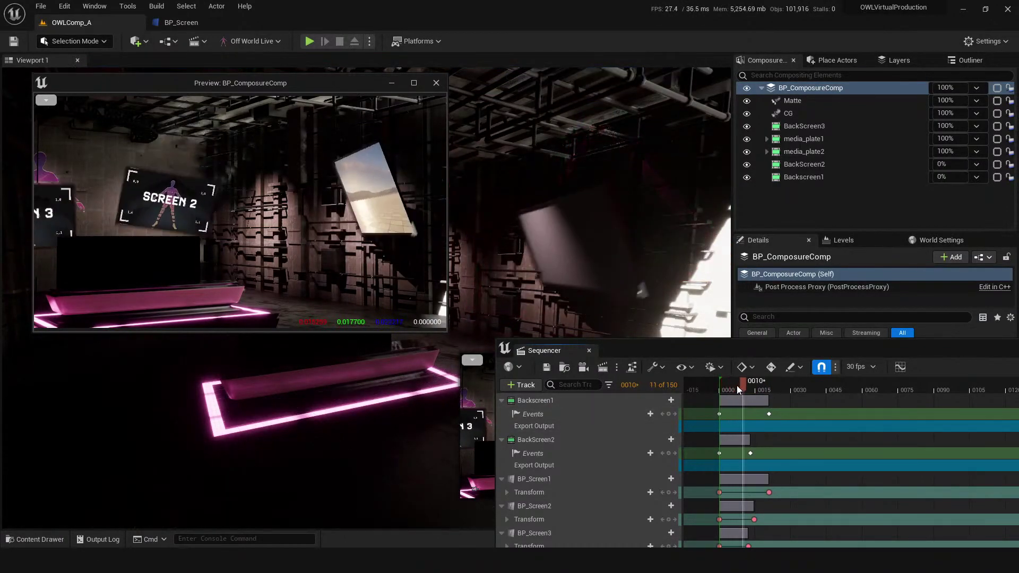
- Pilot OWLCineCamCapture2 to frame Screen 3 and Screen 2 behind the desk, and arrange the preview above the Sequencer window
{"action": "right_click_drag", "start_coordinate": [319, 408], "coordinate": [271, 424]}
{"action": "double_click", "coordinate": [287, 84]}
{"action": "left_click_drag", "start_coordinate": [285, 13], "coordinate": [320, 136]}
{"action": "left_click", "coordinate": [67, 78]}
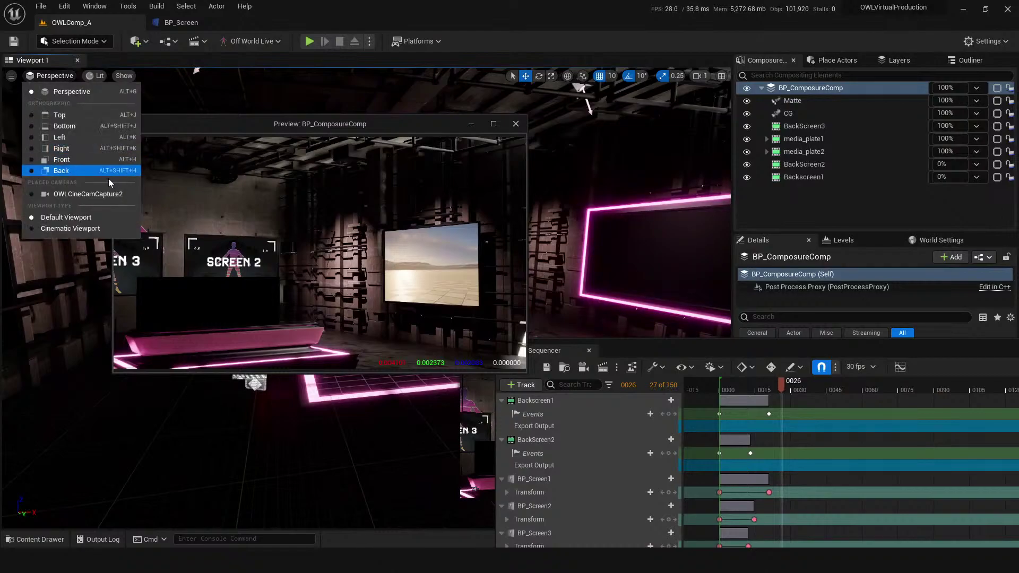
{"action": "left_click", "coordinate": [104, 193]}
{"action": "right_click_drag", "start_coordinate": [354, 442], "coordinate": [342, 163]}
{"action": "left_click_drag", "start_coordinate": [297, 120], "coordinate": [765, 48]}
{"action": "left_click_drag", "start_coordinate": [724, 350], "coordinate": [614, 315]}
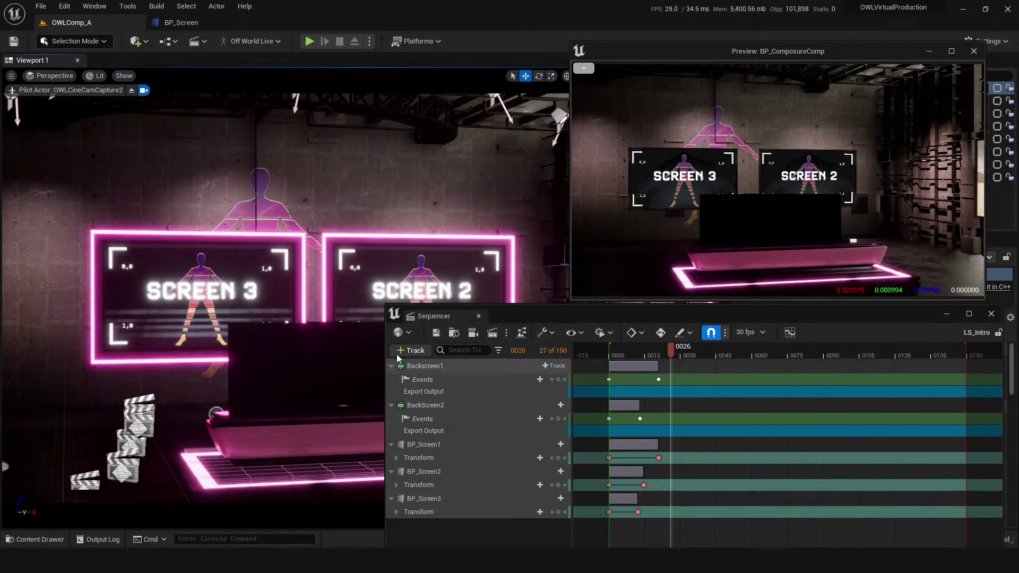
- Add the BackScreen3 actor to LS_Intro and give it a Trigger event track
{"action": "left_click", "coordinate": [410, 351]}
{"action": "mouse_move", "coordinate": [451, 367]}
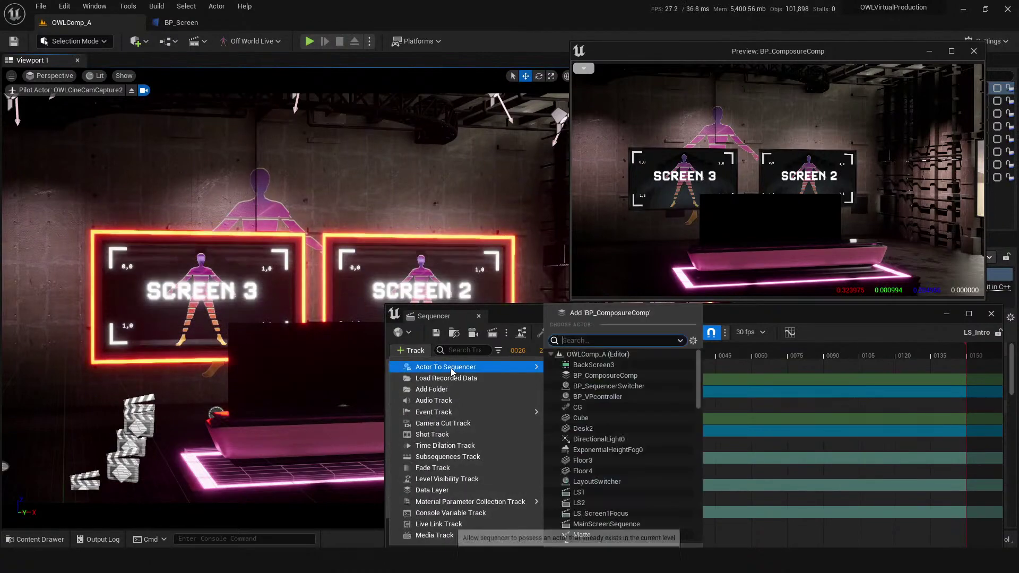
{"action": "left_click", "coordinate": [611, 366]}
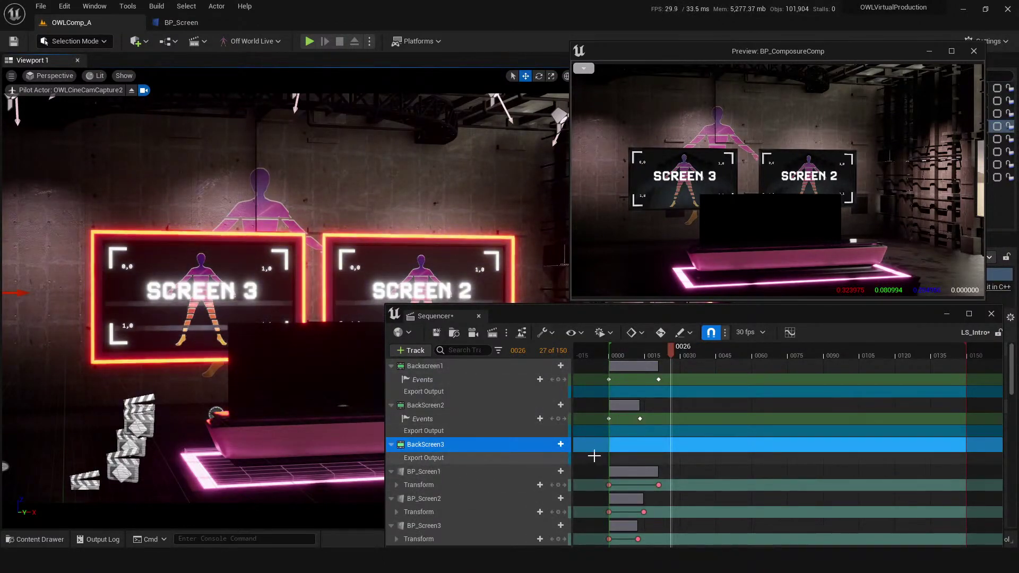
{"action": "left_click", "coordinate": [545, 446]}
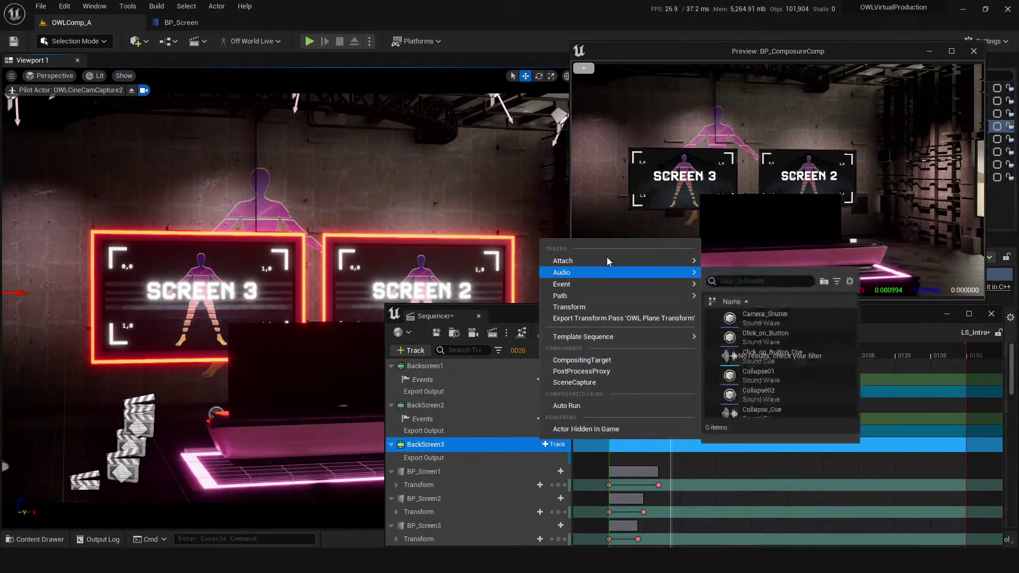
{"action": "mouse_move", "coordinate": [598, 297]}
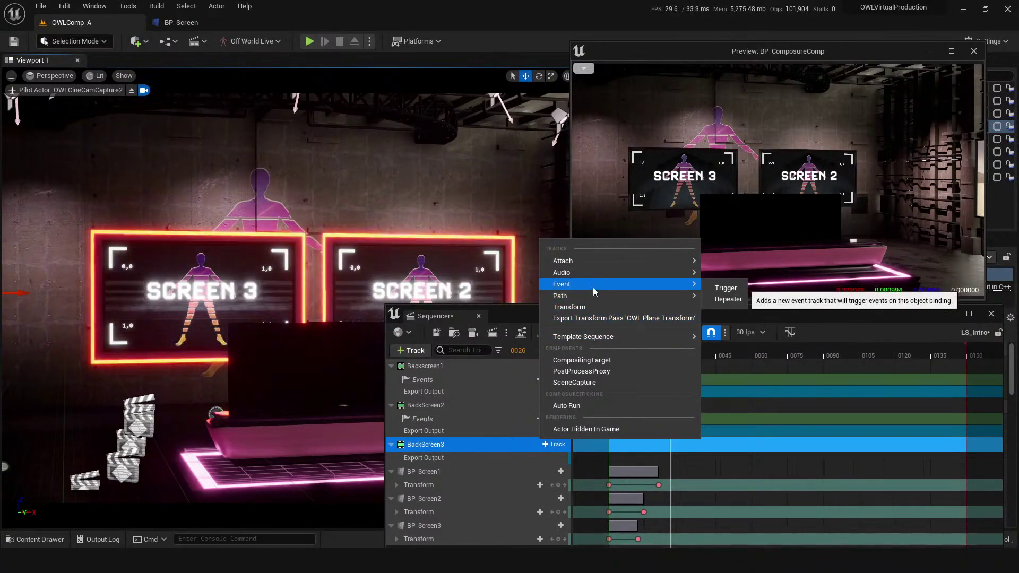
{"action": "left_click", "coordinate": [725, 287]}
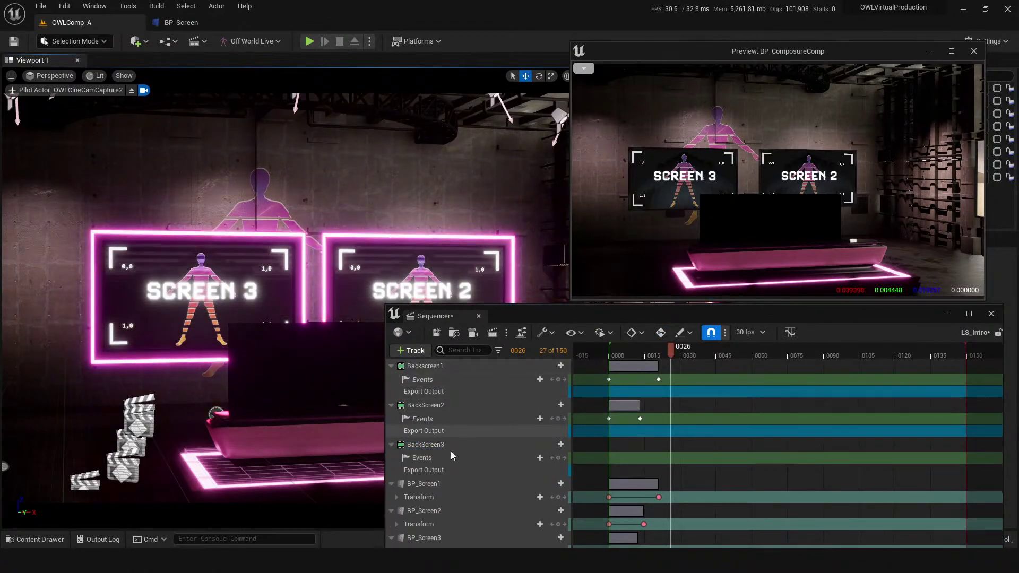
- Key the BackScreen3 Events track at frame 0005 and quick-bind the key to the Set Opacity function
{"action": "left_click", "coordinate": [619, 352]}
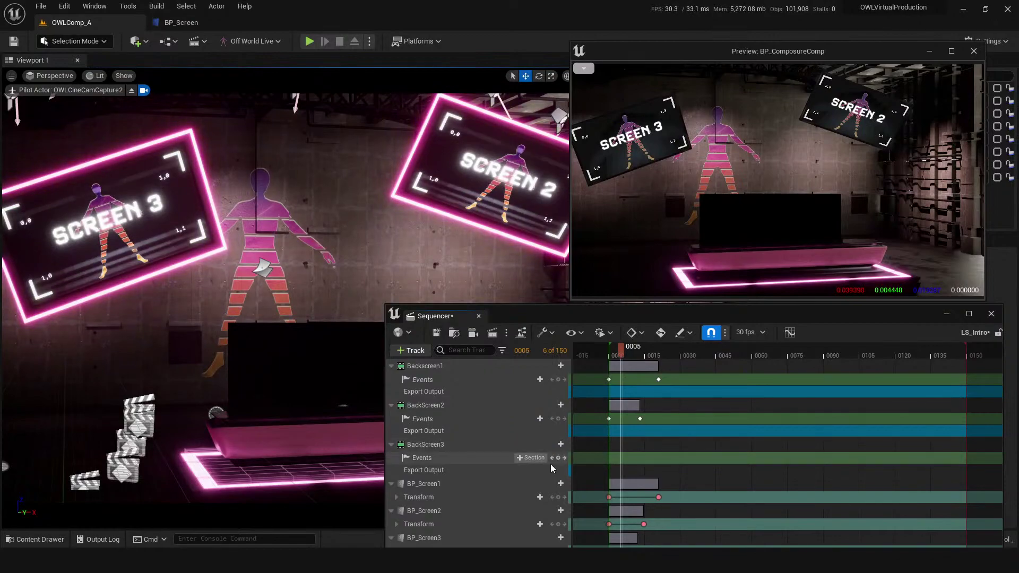
{"action": "right_click", "coordinate": [621, 459]}
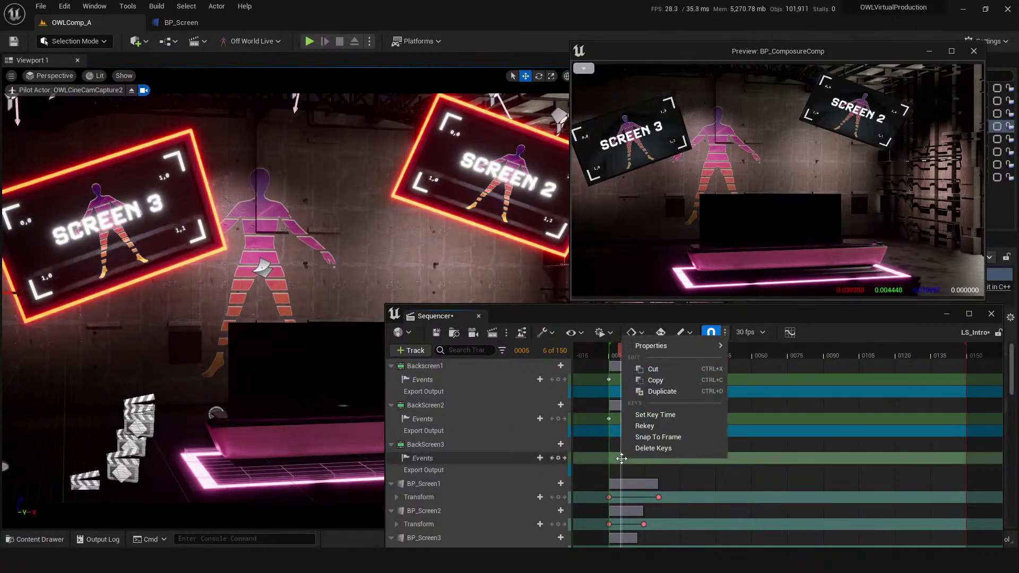
{"action": "mouse_move", "coordinate": [710, 349]}
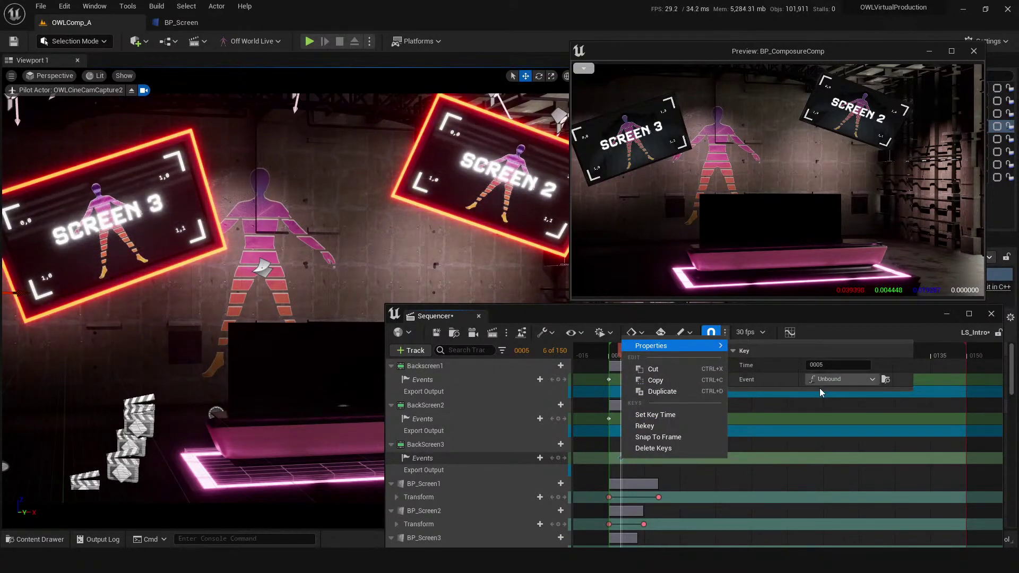
{"action": "left_click", "coordinate": [832, 379]}
{"action": "mouse_move", "coordinate": [849, 407]}
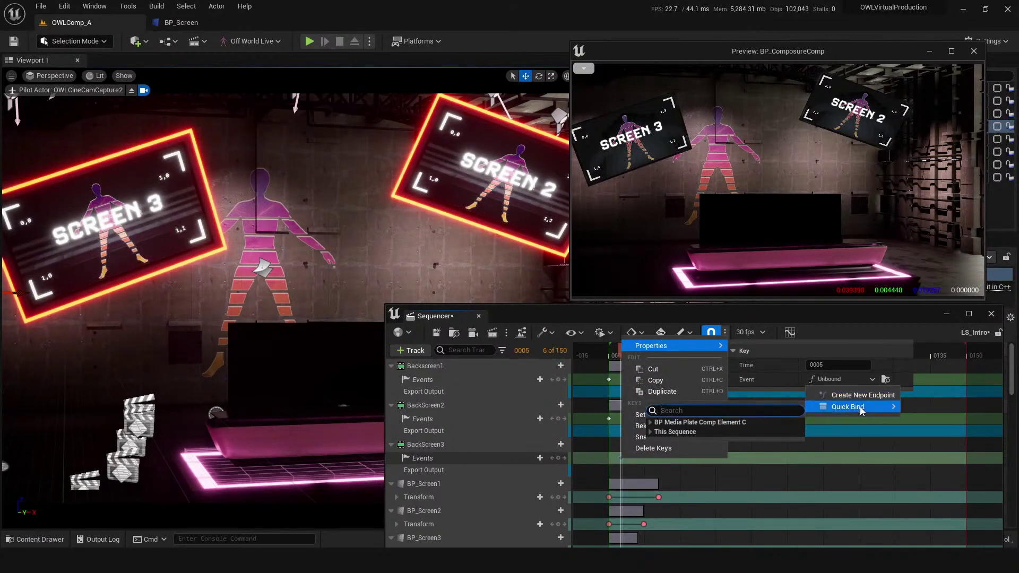
{"action": "left_click", "coordinate": [652, 423]}
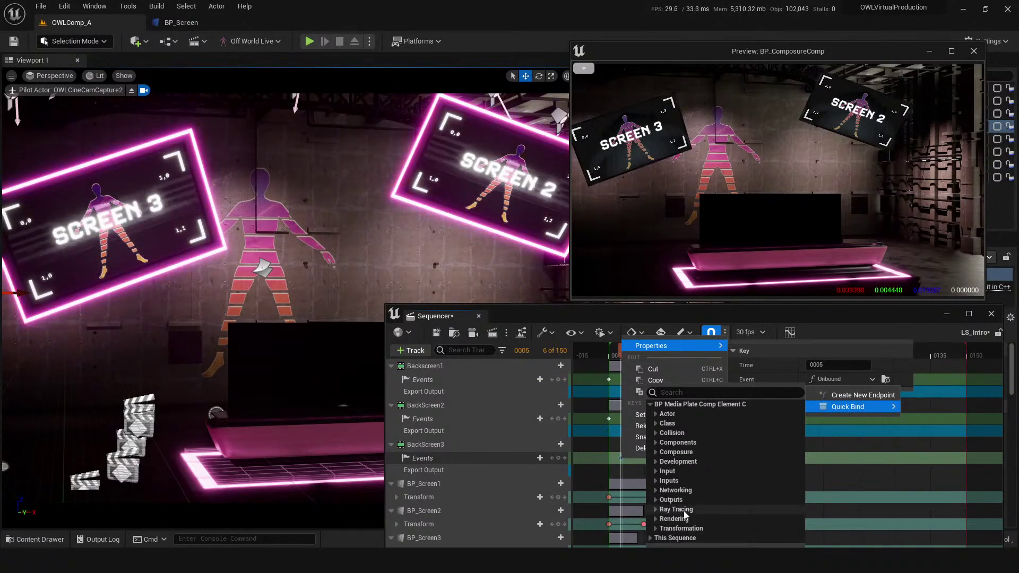
{"action": "type", "text": "opac"}
{"action": "key", "text": "Return"}
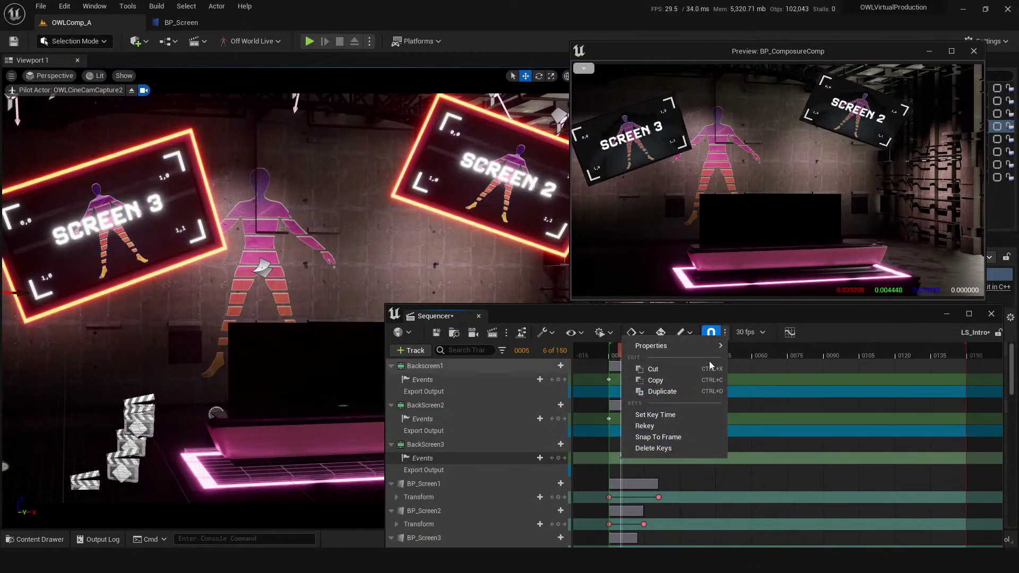
{"action": "mouse_move", "coordinate": [693, 344]}
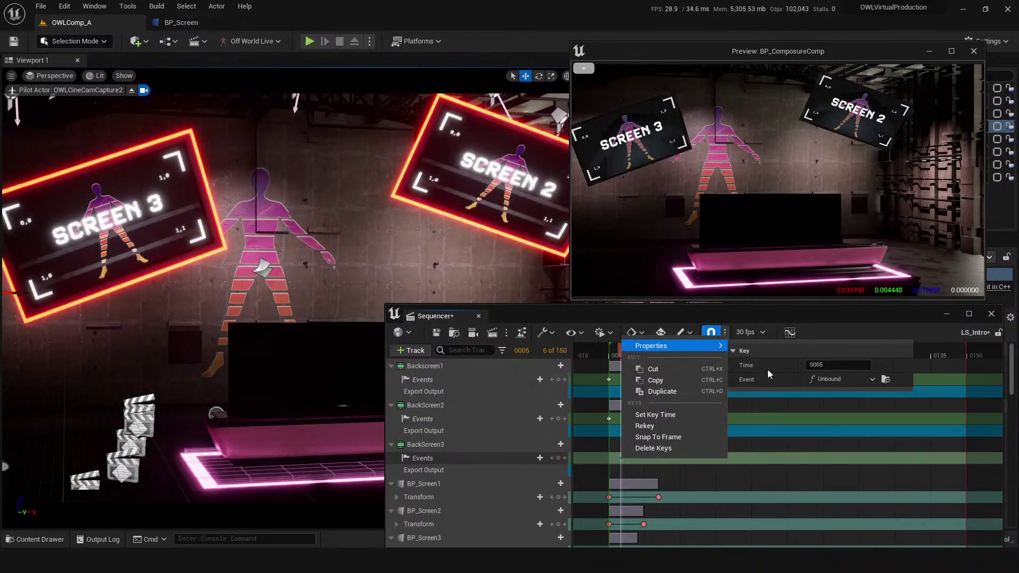
{"action": "mouse_move", "coordinate": [828, 407]}
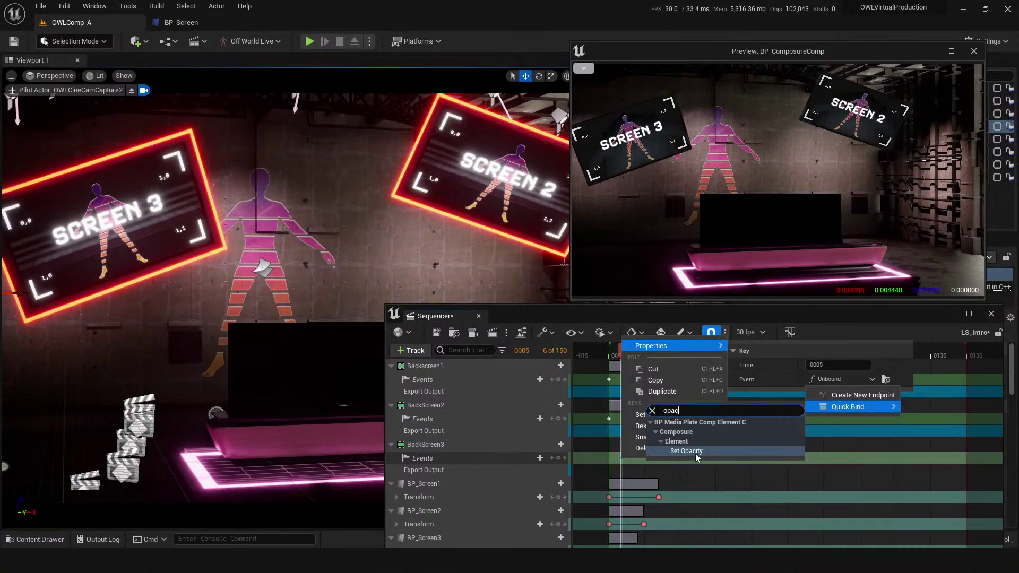
{"action": "left_click", "coordinate": [696, 451]}
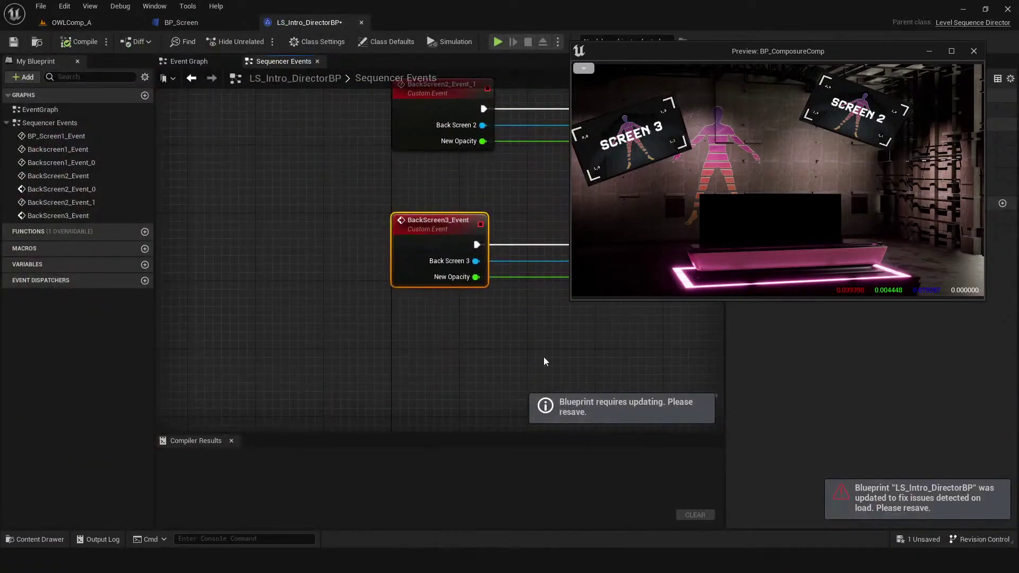
- Move the composite preview aside, return to the OWLComp_A level, save all changes, and reposition the Sequencer window
{"action": "left_click_drag", "start_coordinate": [669, 48], "coordinate": [872, 160]}
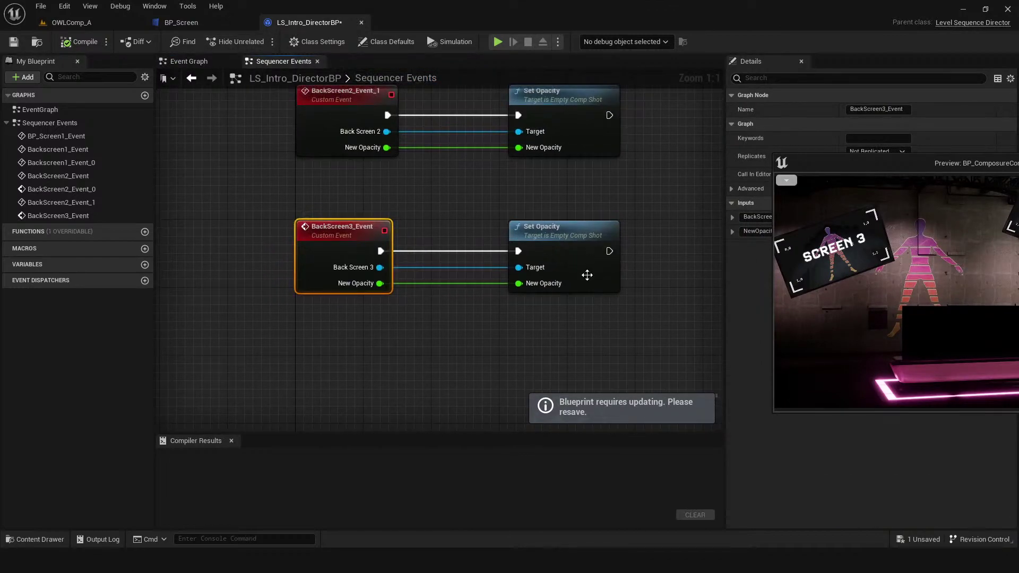
{"action": "left_click", "coordinate": [69, 23]}
{"action": "key", "text": "ctrl+shift+s"}
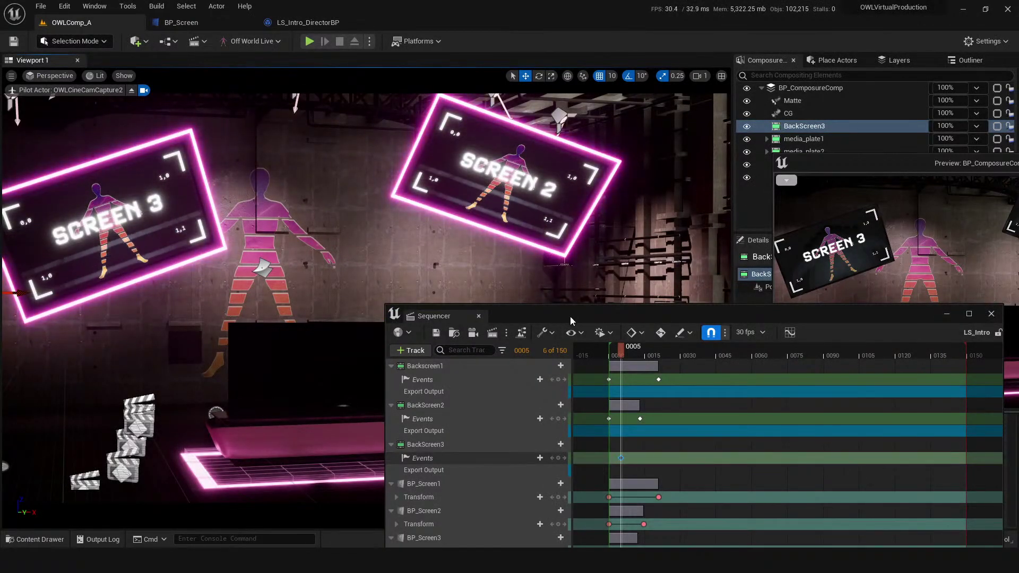
{"action": "left_click_drag", "start_coordinate": [570, 317], "coordinate": [552, 312]}
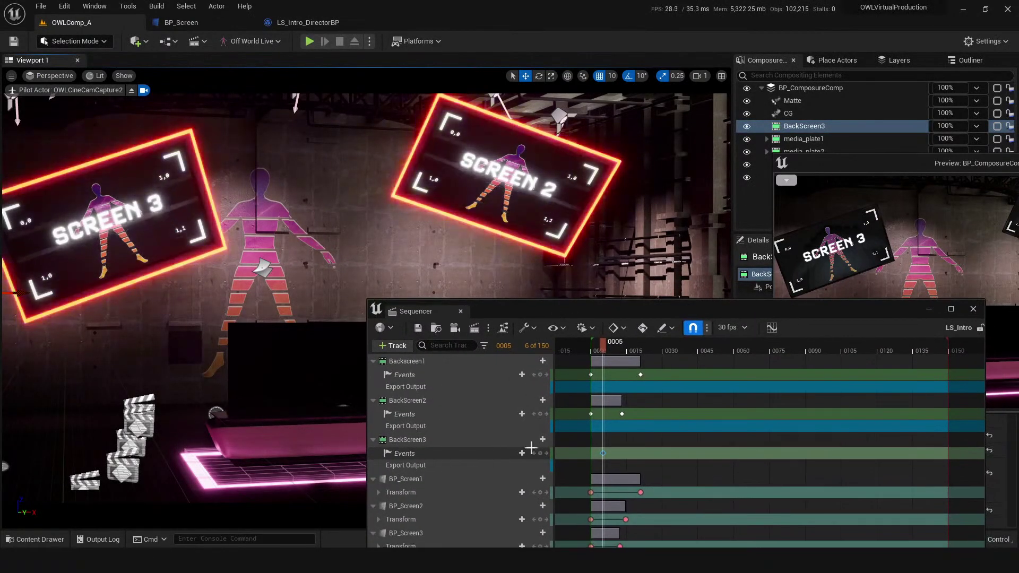
- Check the event properties of BackScreen3's key at frame 0005
{"action": "right_click", "coordinate": [605, 453]}
{"action": "mouse_move", "coordinate": [637, 340]}
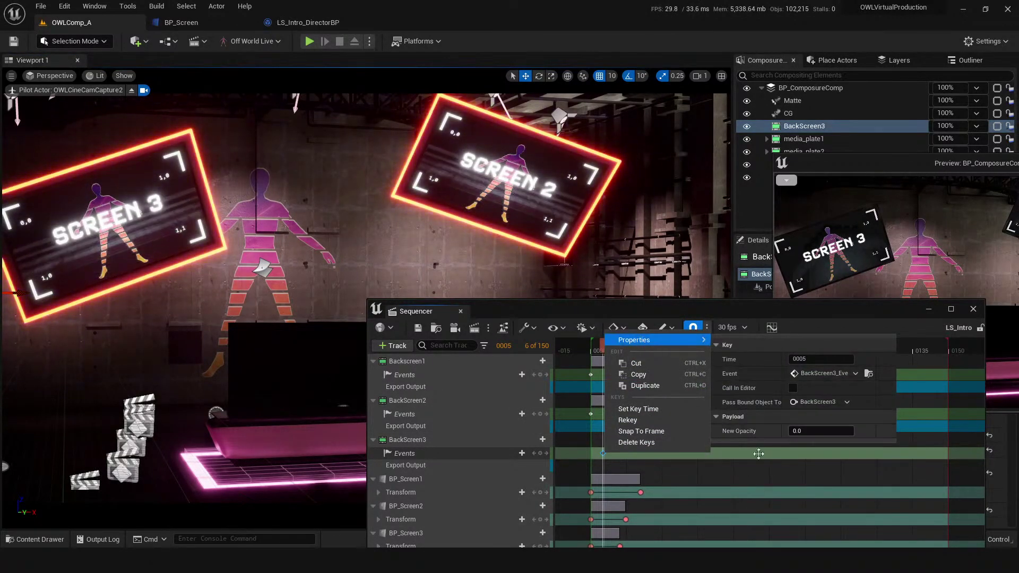
{"action": "left_click", "coordinate": [614, 450]}
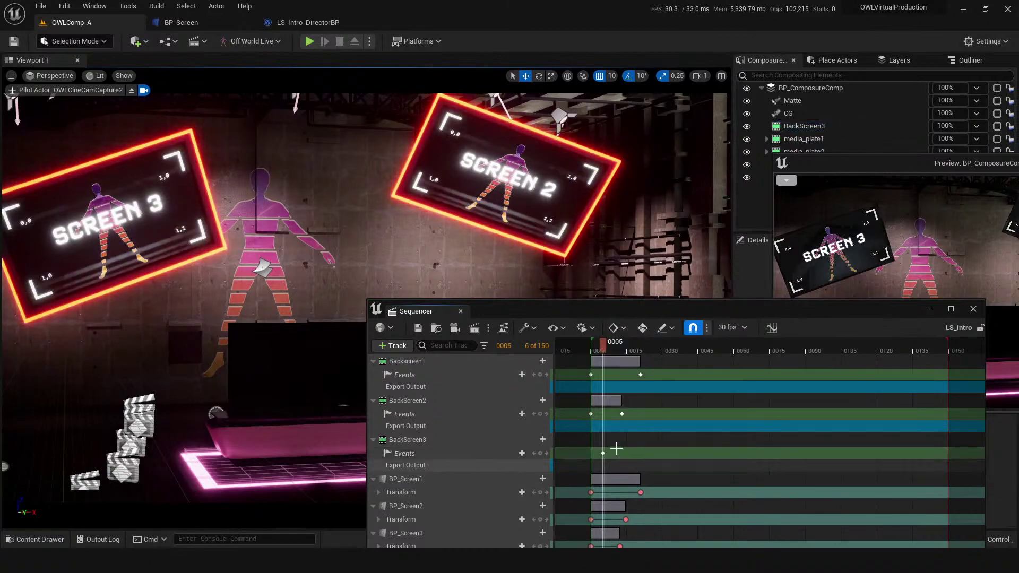
- Key the BackScreen3 Events track at frame 0013, quick-bind the key to Set Opacity, and return to the OWLComp_A level
{"action": "left_click", "coordinate": [622, 345]}
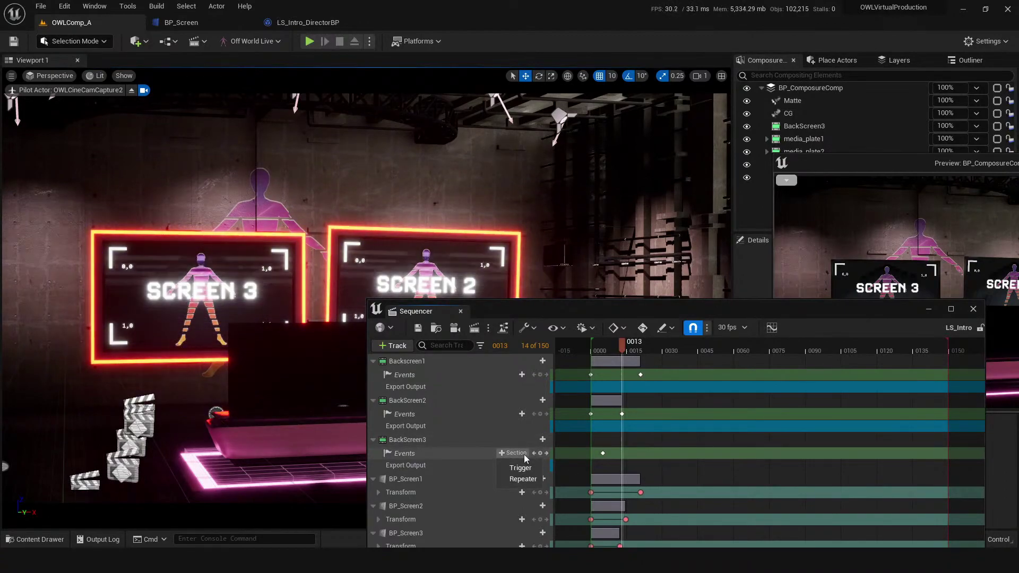
{"action": "left_click", "coordinate": [521, 470]}
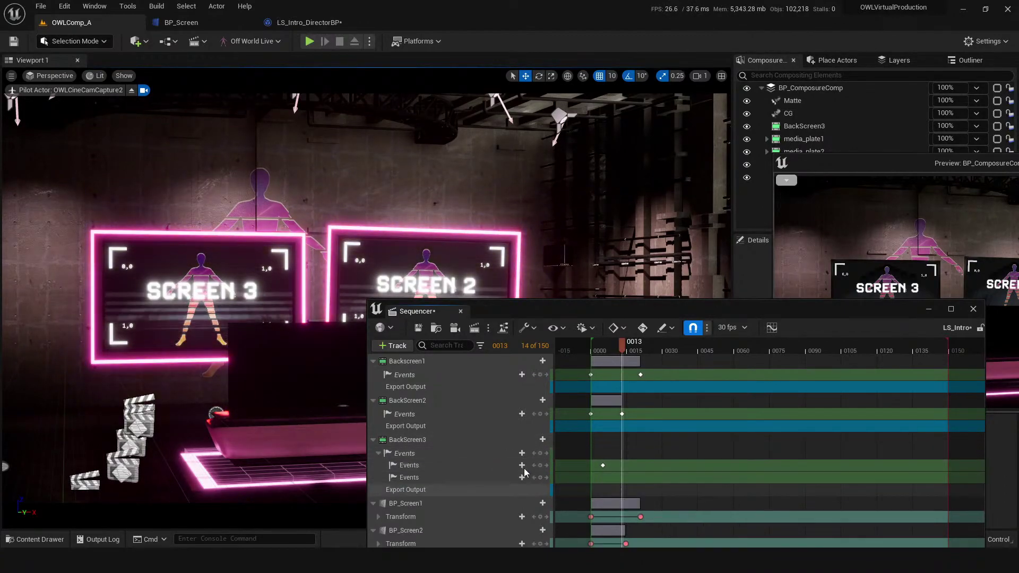
{"action": "key", "text": "ctrl+z"}
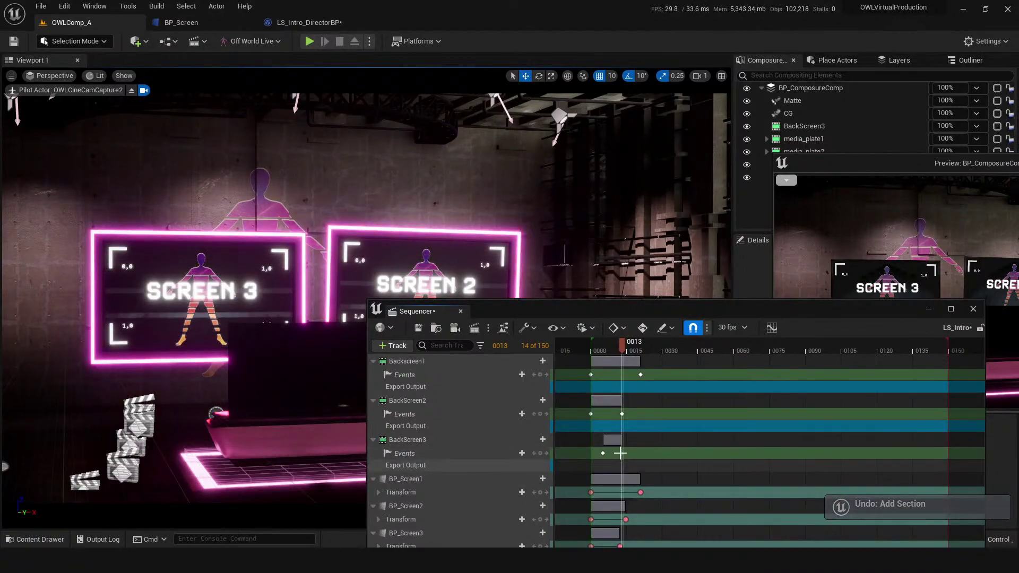
{"action": "right_click", "coordinate": [620, 453]}
{"action": "mouse_move", "coordinate": [663, 340]}
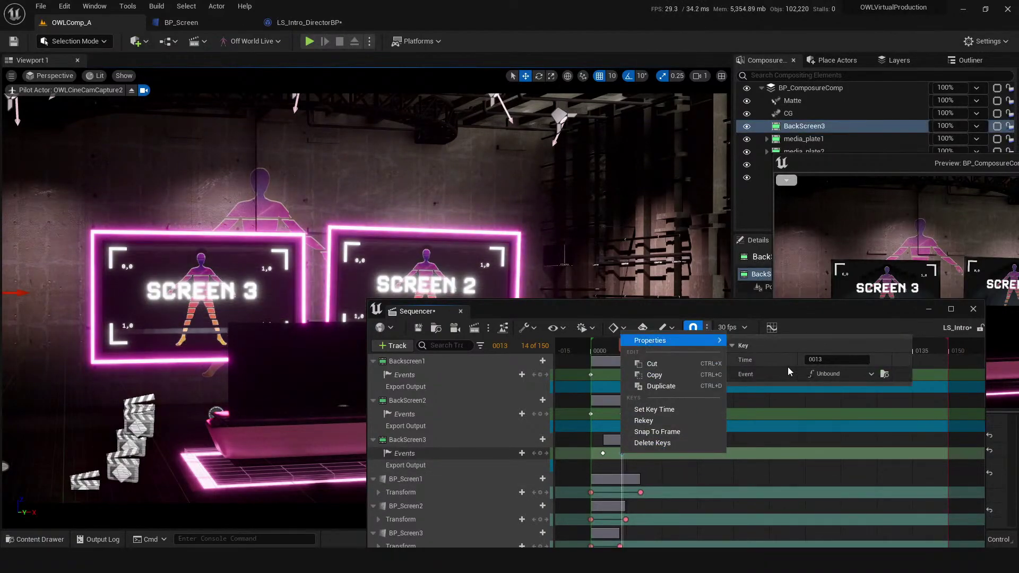
{"action": "left_click", "coordinate": [830, 375]}
{"action": "mouse_move", "coordinate": [845, 402]}
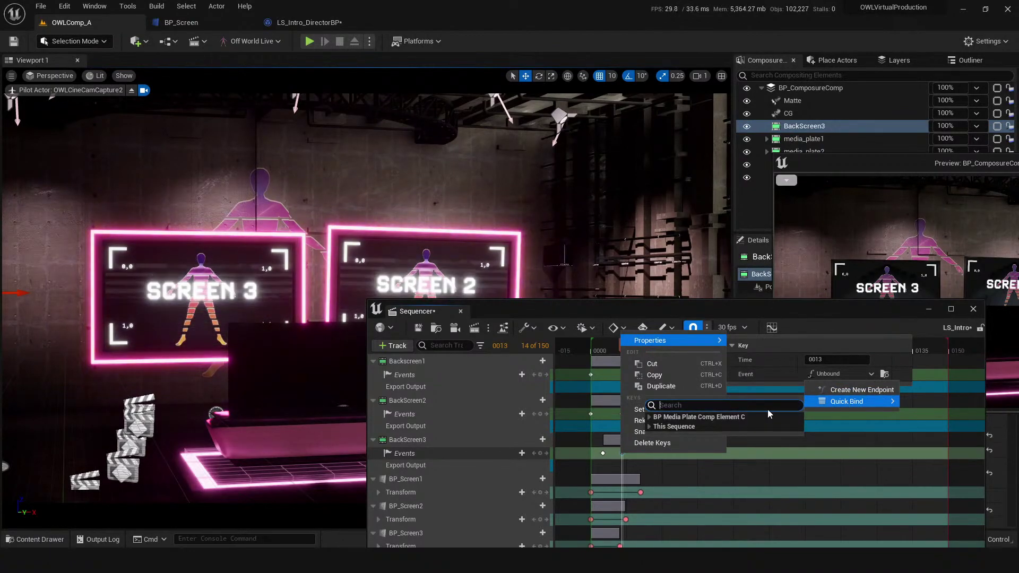
{"action": "type", "text": "opac"}
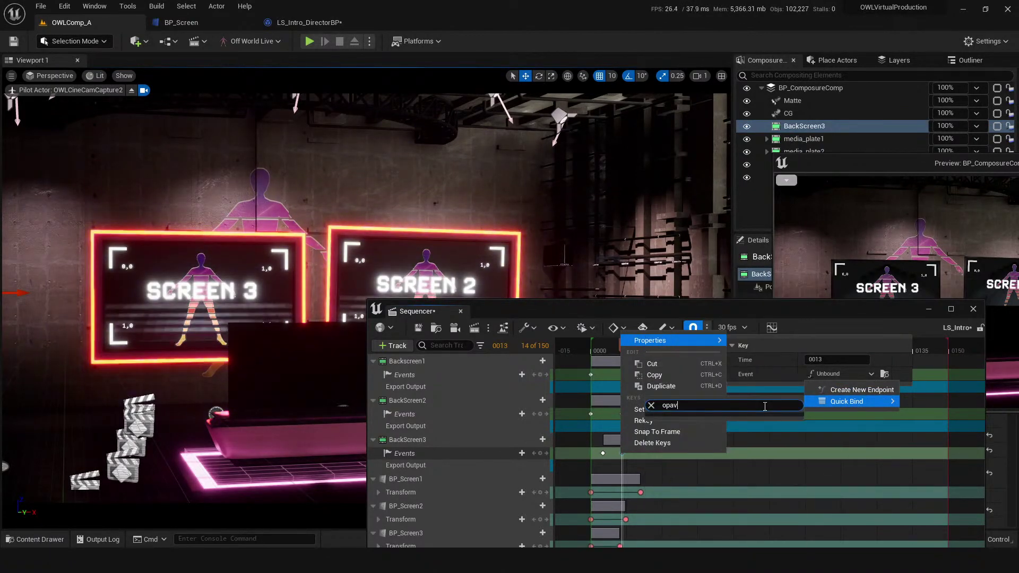
{"action": "left_click", "coordinate": [698, 445]}
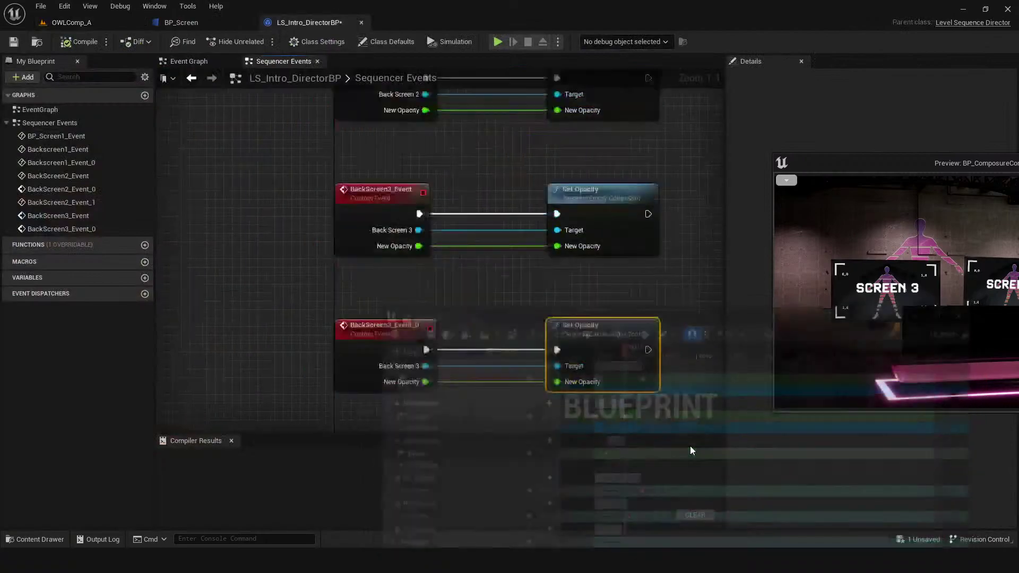
{"action": "left_click", "coordinate": [95, 22]}
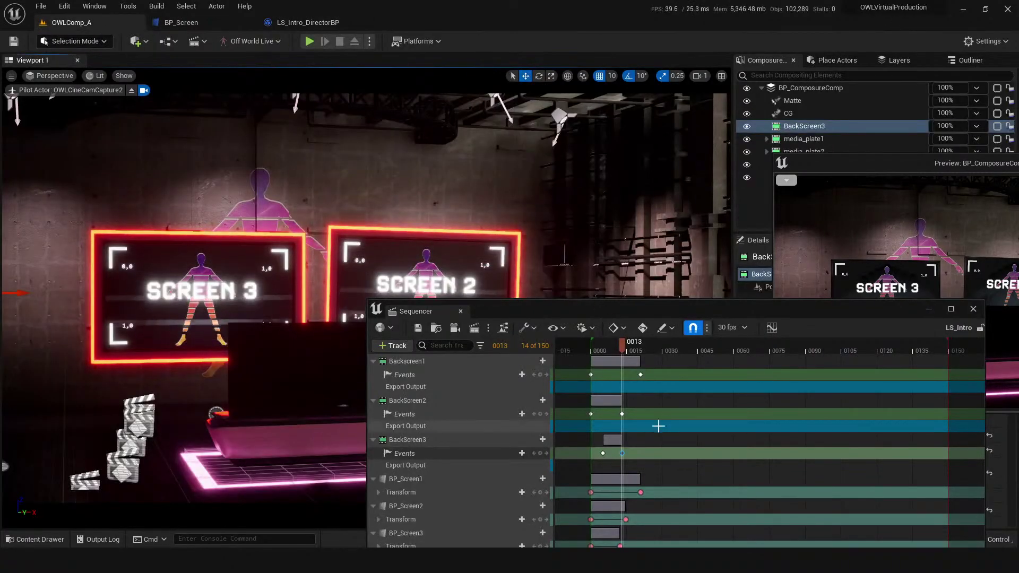
- Review the BackScreen3 event nodes in LS_Intro_DirectorBP and the properties of the BackScreen3 key at frame 0013
{"action": "scroll", "coordinate": [609, 458], "scroll_direction": "up", "scroll_amount": 2, "text": "ctrl"}
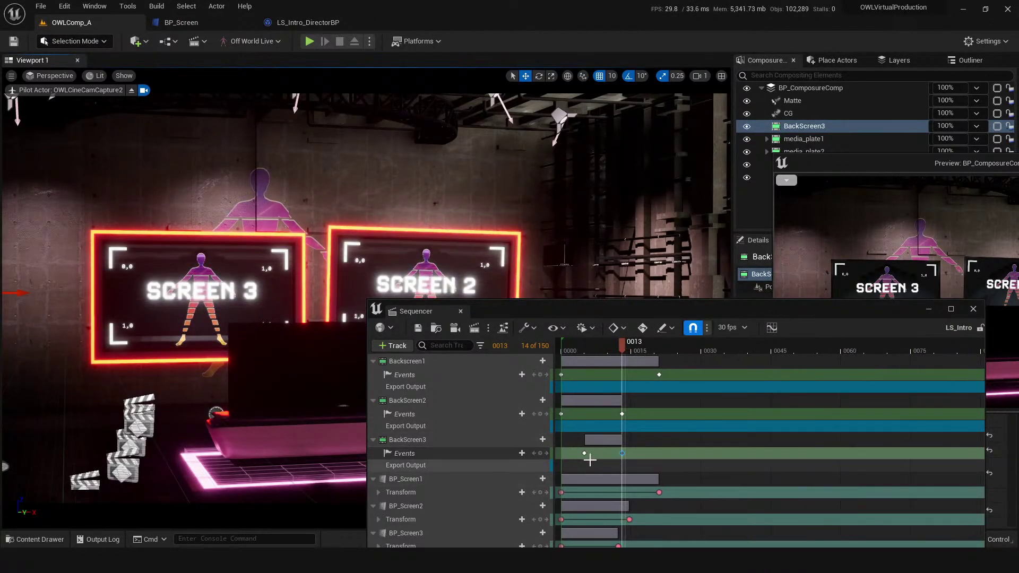
{"action": "left_click", "coordinate": [302, 25]}
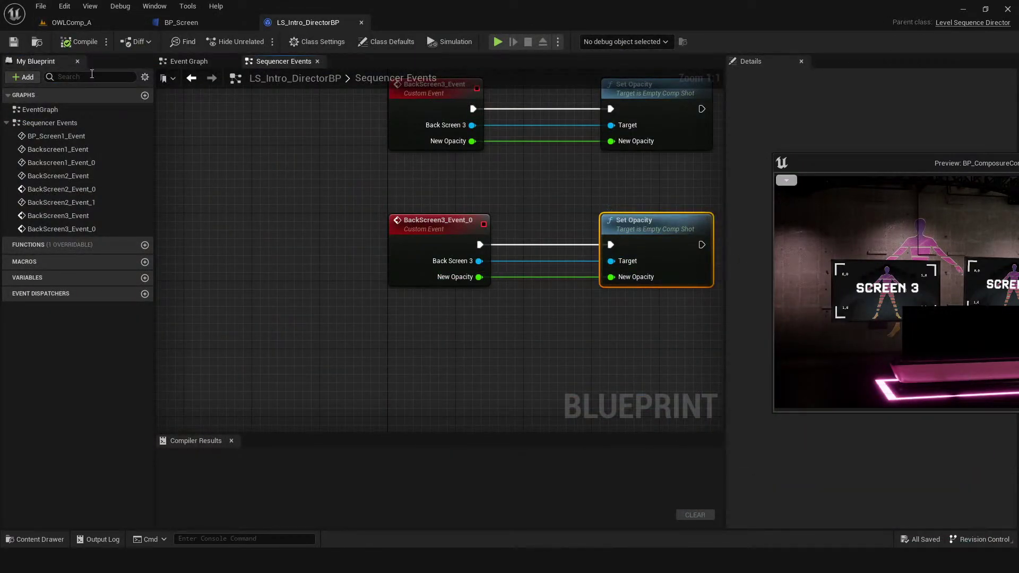
{"action": "left_click", "coordinate": [81, 22]}
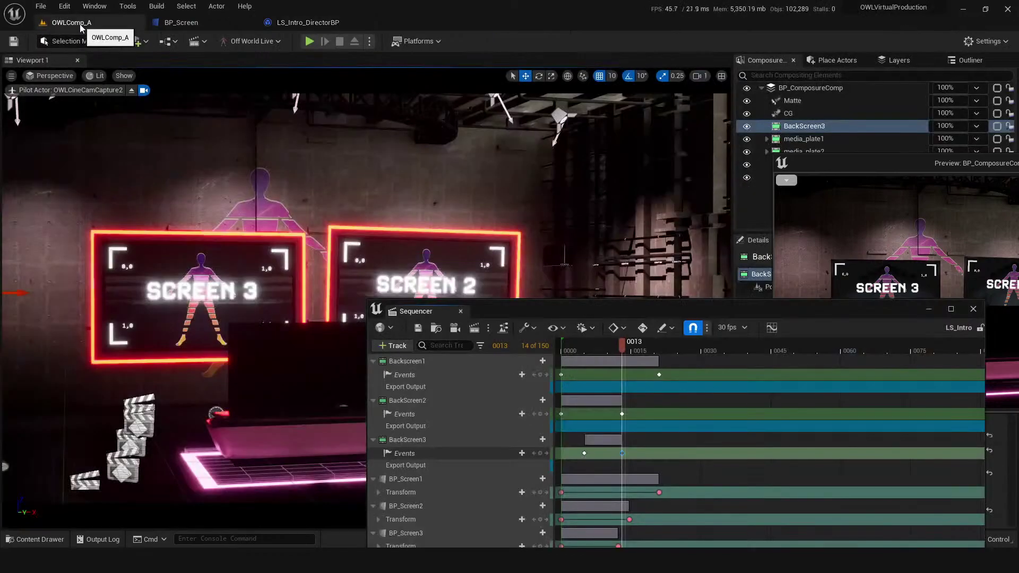
{"action": "right_click", "coordinate": [623, 453]}
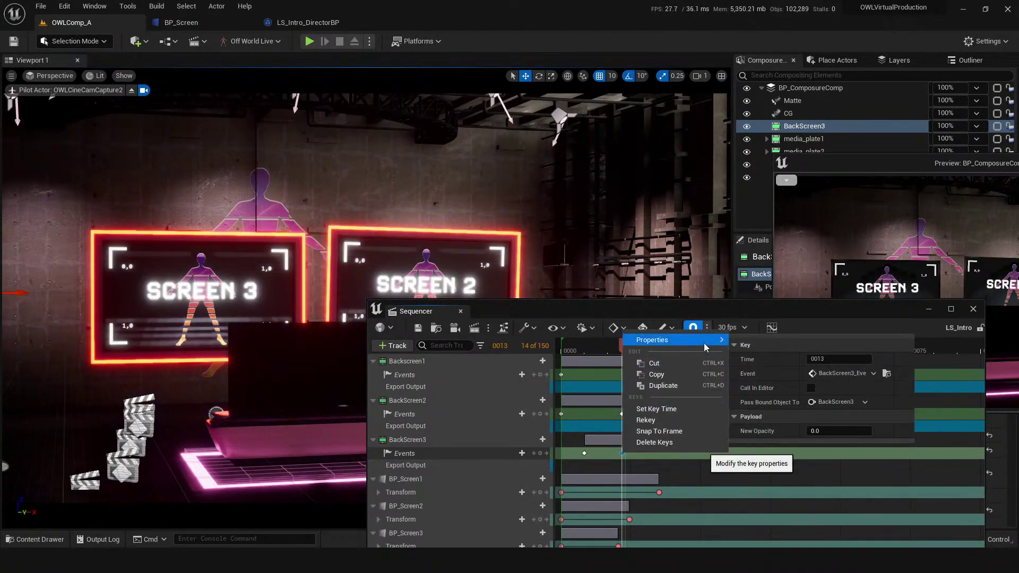
- Set New Opacity to 1 in the payload of BackScreen3's event key at frame 0005
{"action": "left_click", "coordinate": [587, 452]}
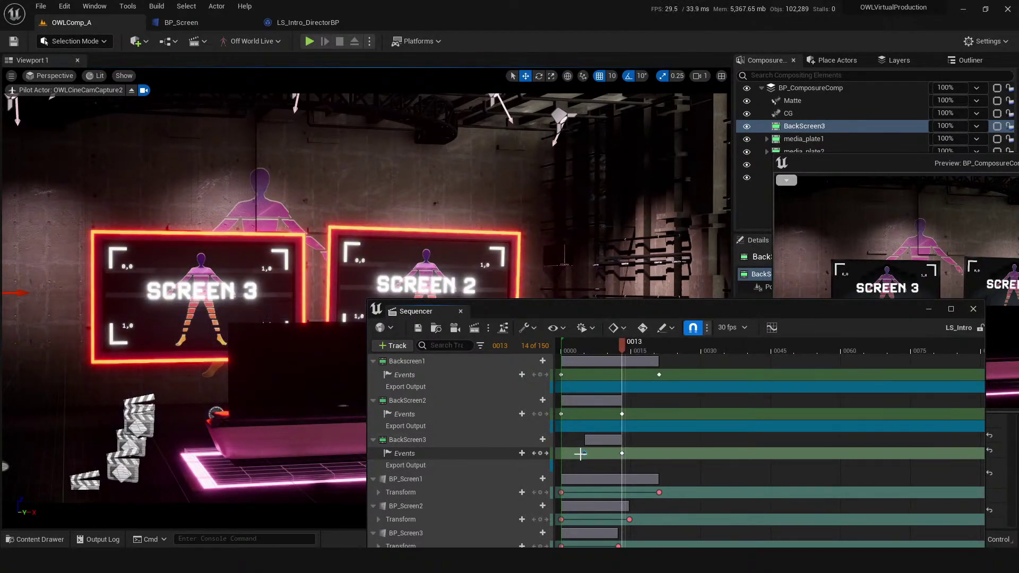
{"action": "right_click", "coordinate": [587, 452]}
{"action": "mouse_move", "coordinate": [651, 278]}
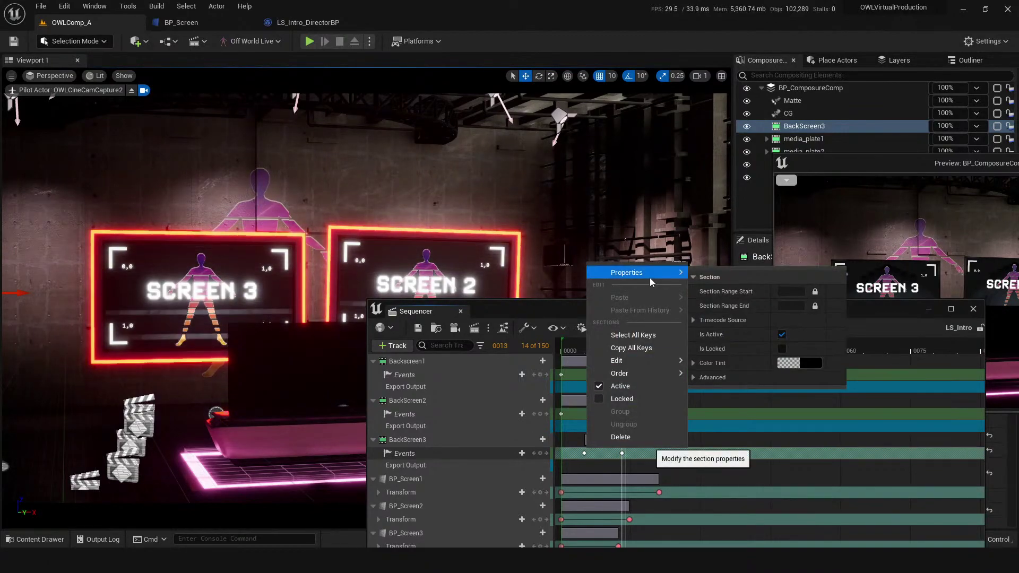
{"action": "left_click", "coordinate": [583, 454]}
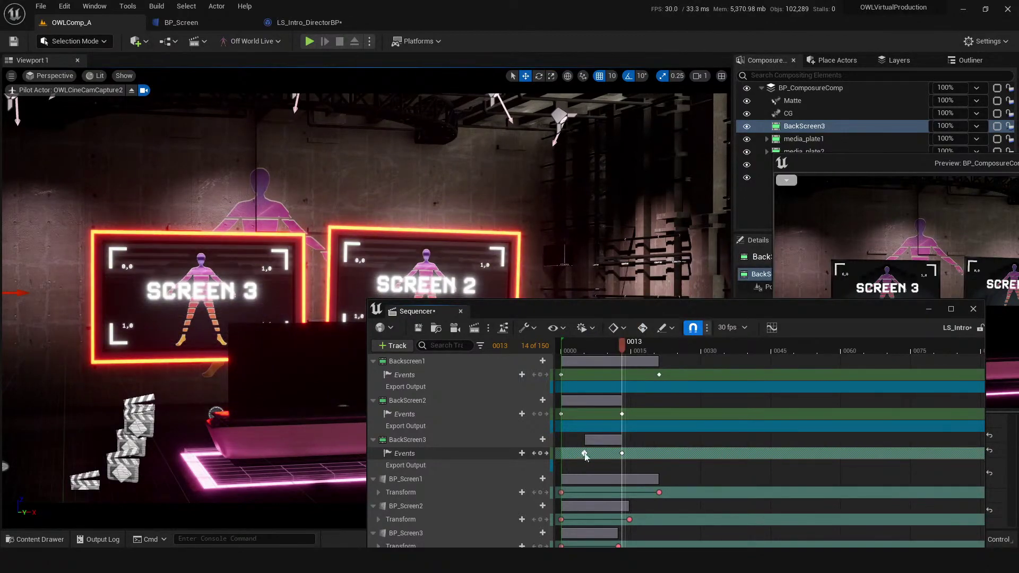
{"action": "right_click", "coordinate": [583, 454]}
{"action": "mouse_move", "coordinate": [643, 340]}
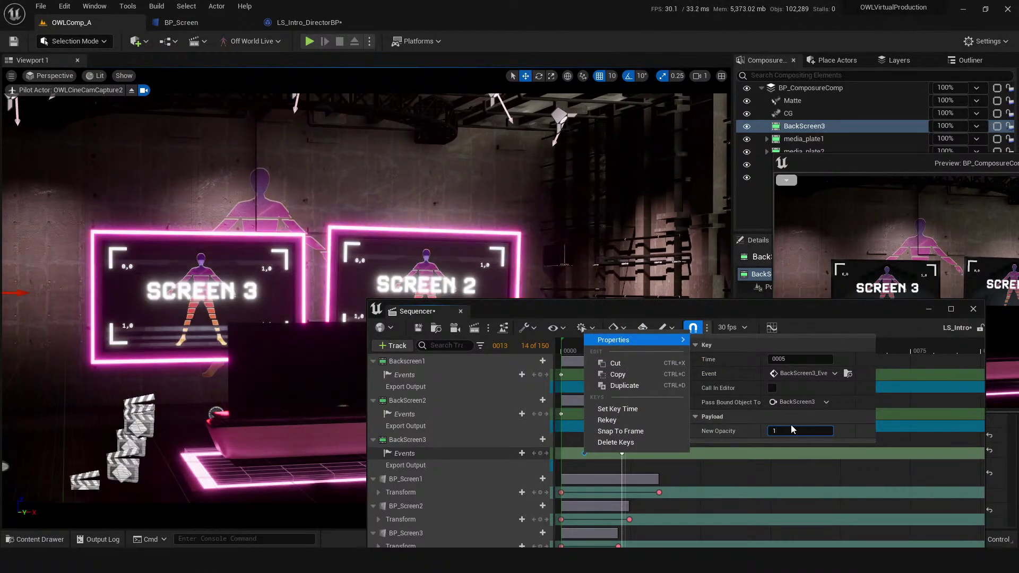
{"action": "left_click", "coordinate": [751, 471]}
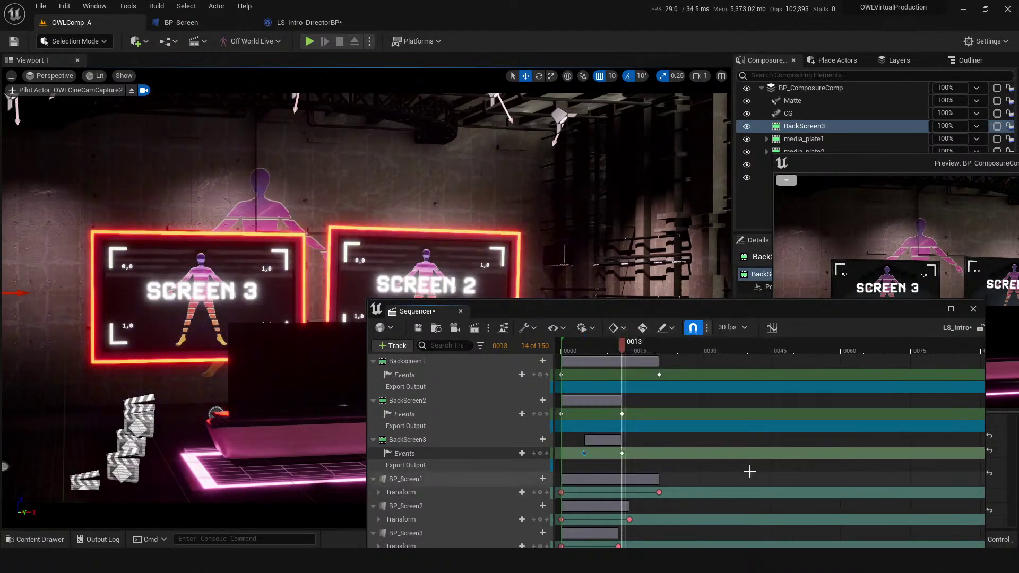
- Enable Call In Editor on BackScreen3's event keys at frames 0013 and 0005, and save the LS_Intro sequence
{"action": "right_click", "coordinate": [622, 453]}
{"action": "mouse_move", "coordinate": [653, 340]}
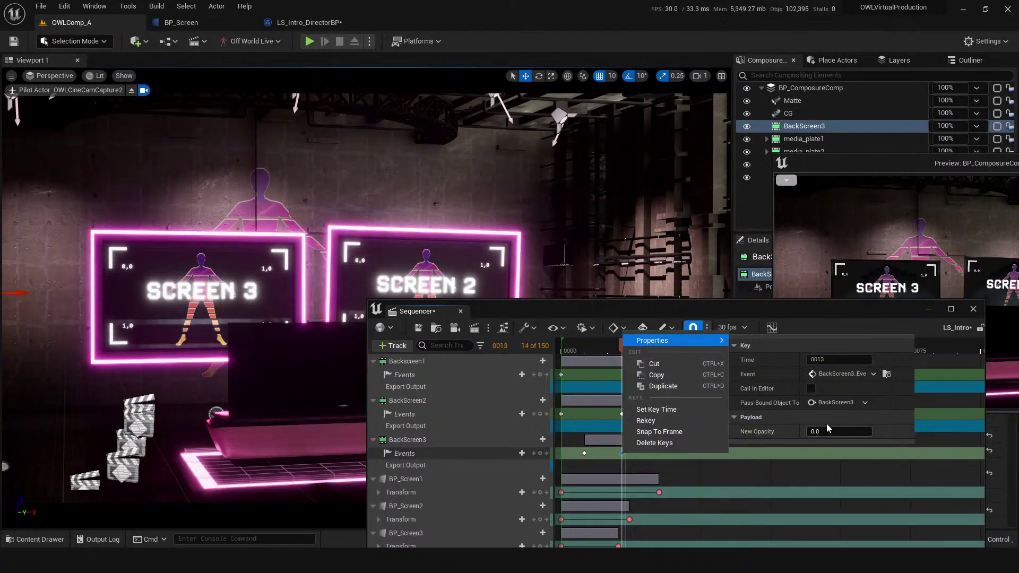
{"action": "left_click", "coordinate": [811, 389]}
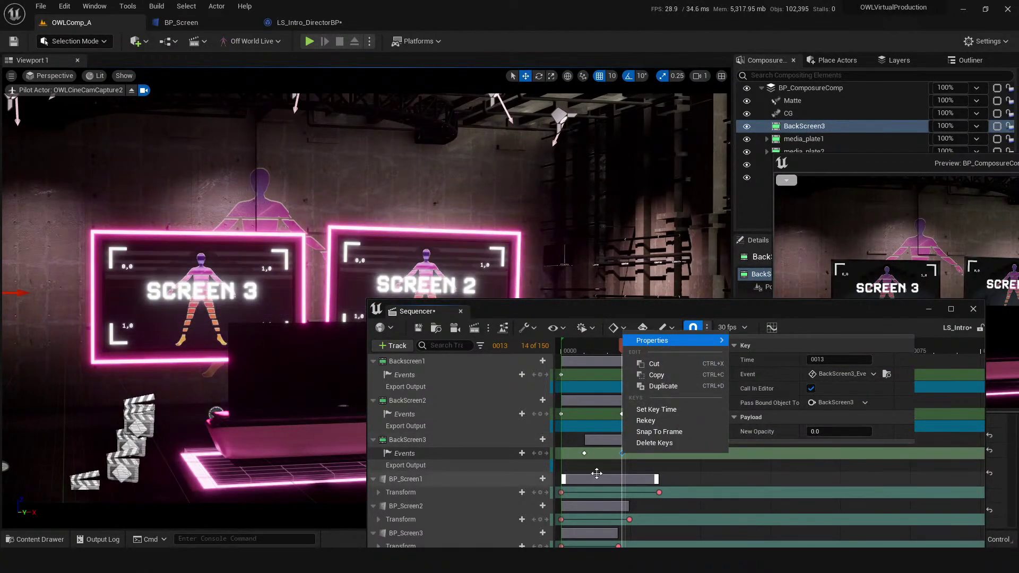
{"action": "right_click", "coordinate": [585, 453]}
{"action": "mouse_move", "coordinate": [625, 346]}
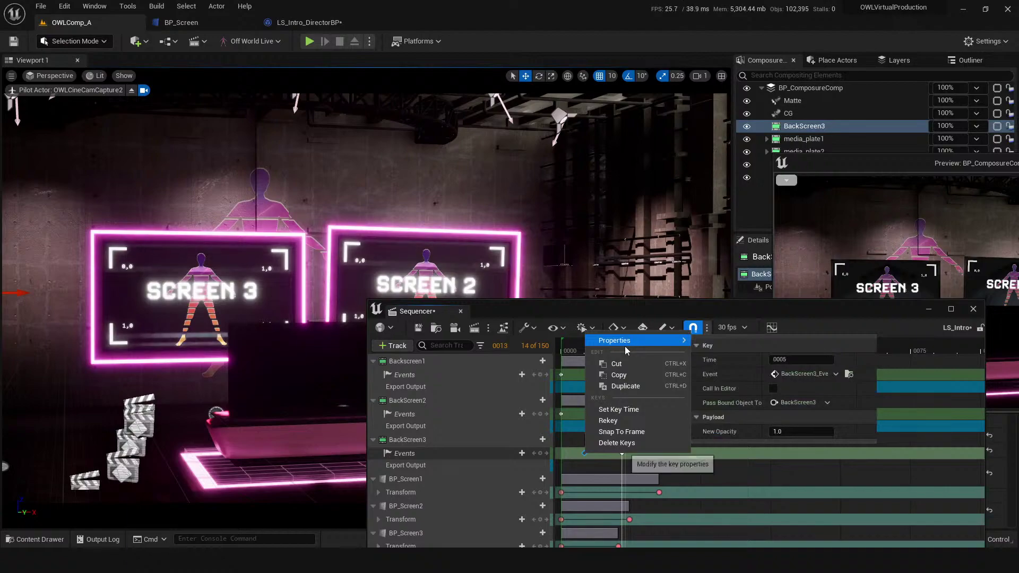
{"action": "left_click", "coordinate": [774, 390]}
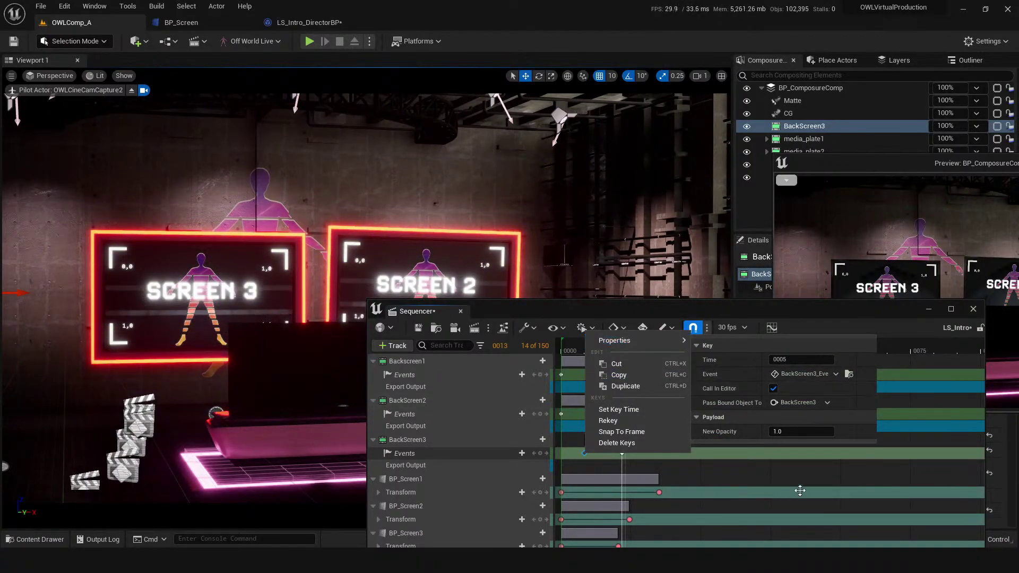
{"action": "left_click", "coordinate": [719, 482]}
{"action": "left_click", "coordinate": [418, 327]}
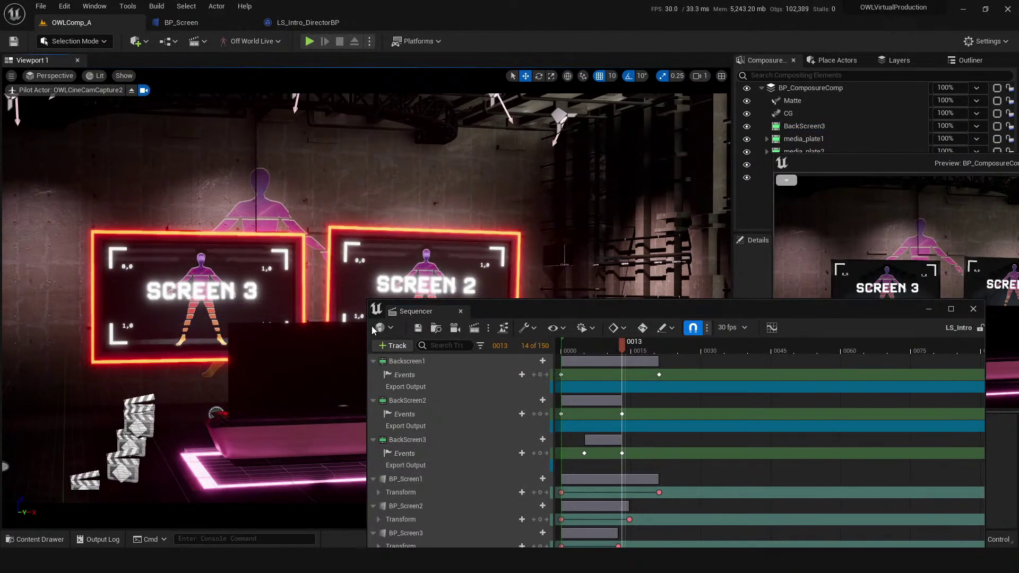
- Bring the composite preview over the viewport, then scrub and play LS_Intro to check BackScreen3's opacity change
{"action": "left_click", "coordinate": [630, 350]}
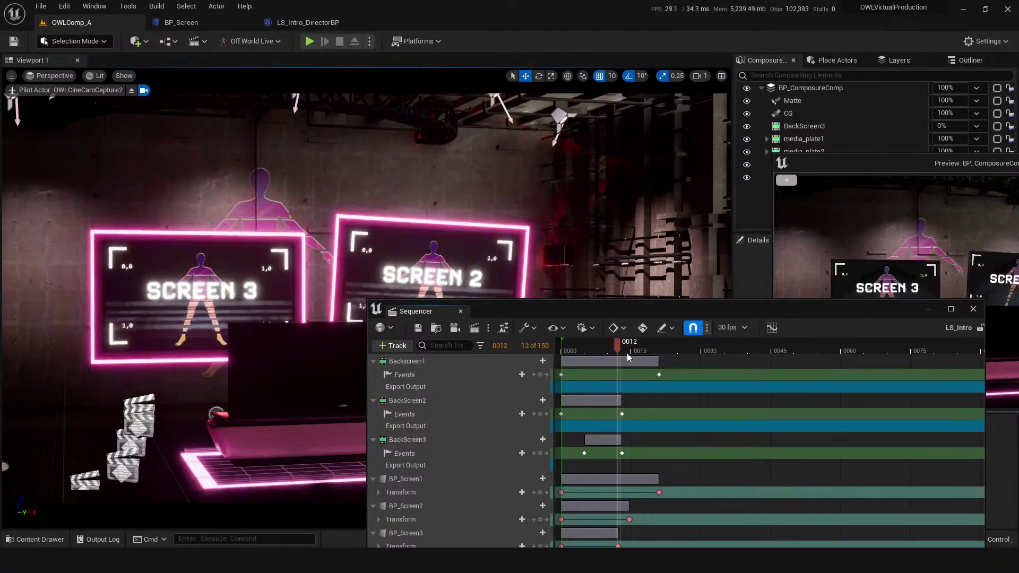
{"action": "mouse_move", "coordinate": [619, 355]}
{"action": "left_mouse_down"}
{"action": "mouse_move", "coordinate": [581, 369]}
{"action": "mouse_move", "coordinate": [623, 367]}
{"action": "left_mouse_up"}
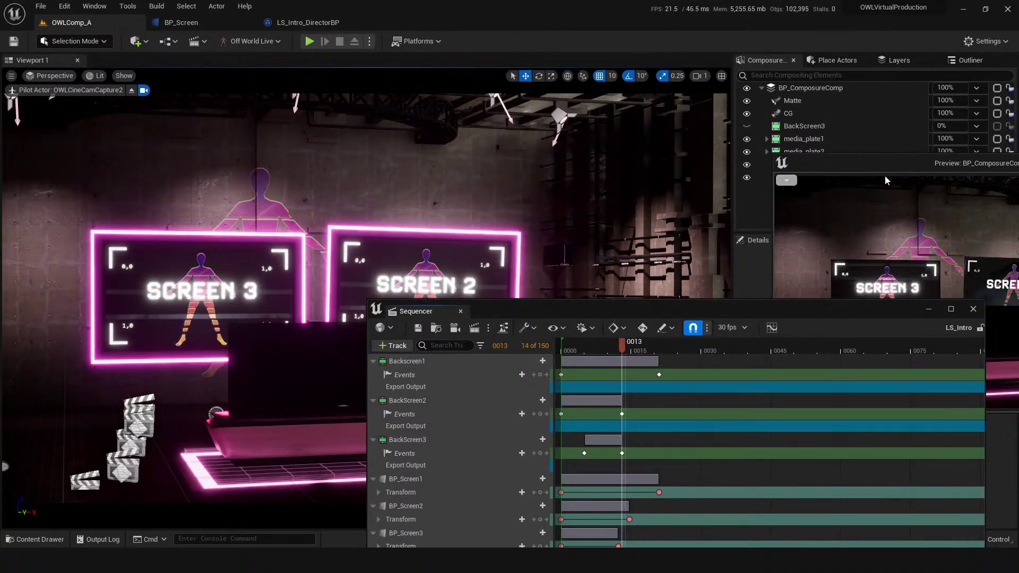
{"action": "left_click_drag", "start_coordinate": [882, 173], "coordinate": [183, 111]}
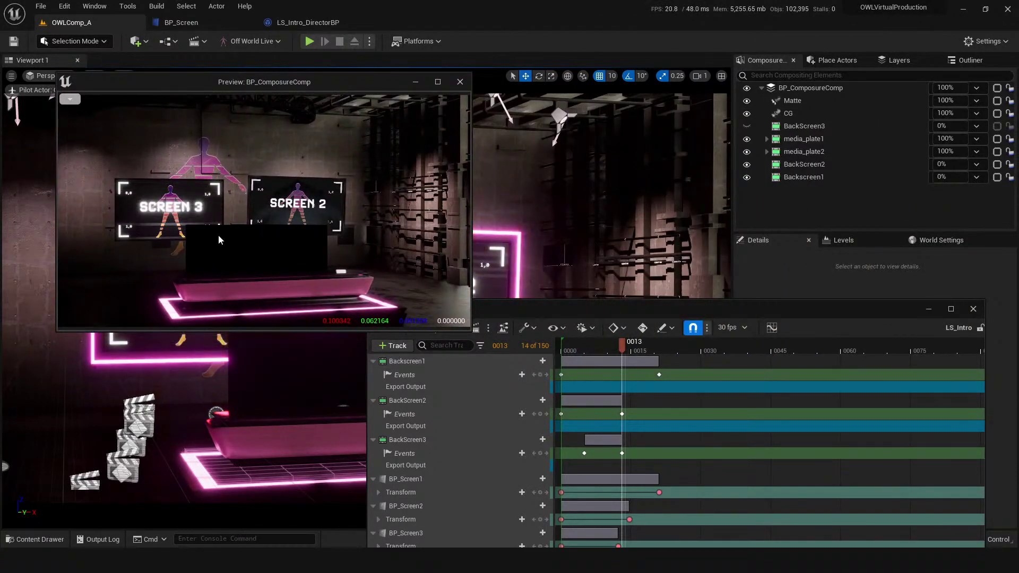
{"action": "left_click_drag", "start_coordinate": [618, 345], "coordinate": [581, 360]}
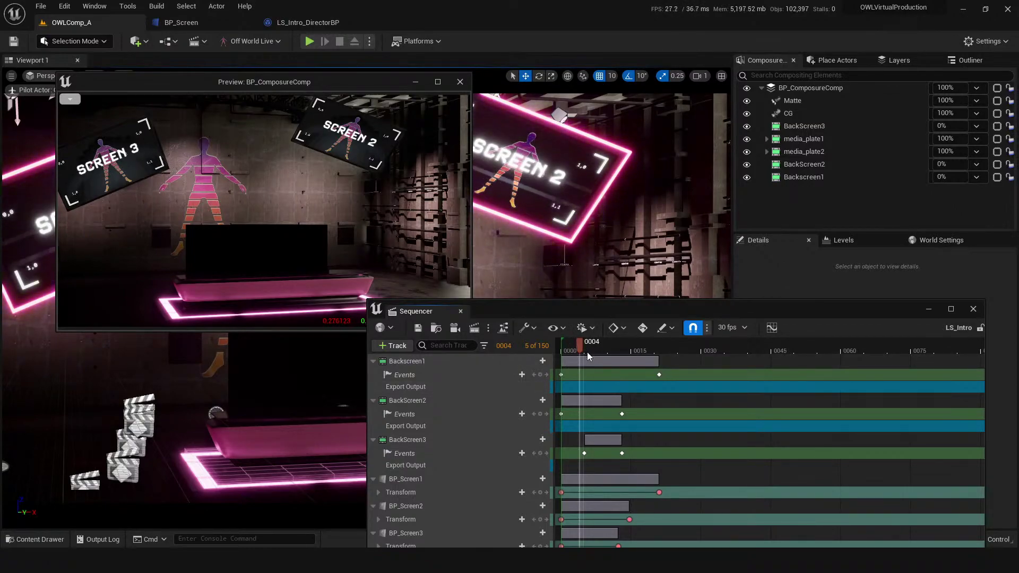
{"action": "key", "text": "space"}
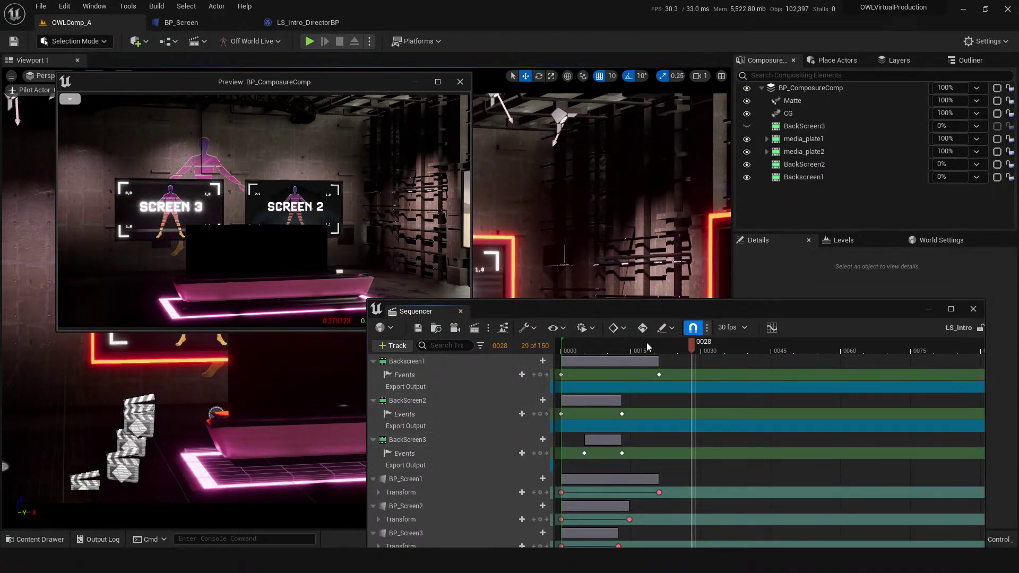
{"action": "left_click", "coordinate": [575, 352]}
{"action": "key", "text": "space"}
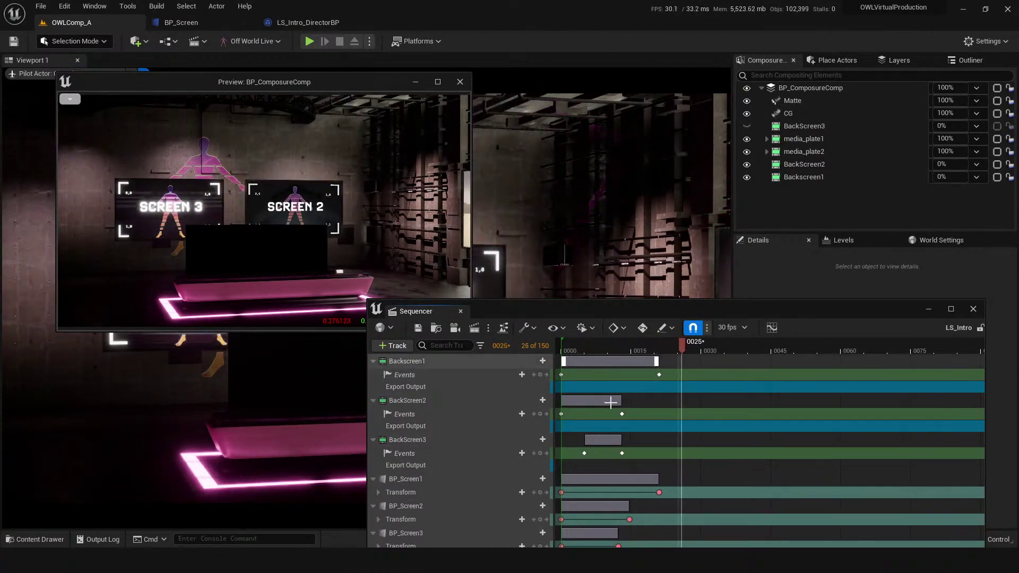
- Move BackScreen3's event keys to frames 0000 and 0012, and replay the intro in the composite preview
{"action": "mouse_move", "coordinate": [585, 453]}
{"action": "left_mouse_down"}
{"action": "mouse_move", "coordinate": [684, 452]}
{"action": "mouse_move", "coordinate": [597, 444]}
{"action": "left_mouse_up"}
{"action": "left_click", "coordinate": [566, 353]}
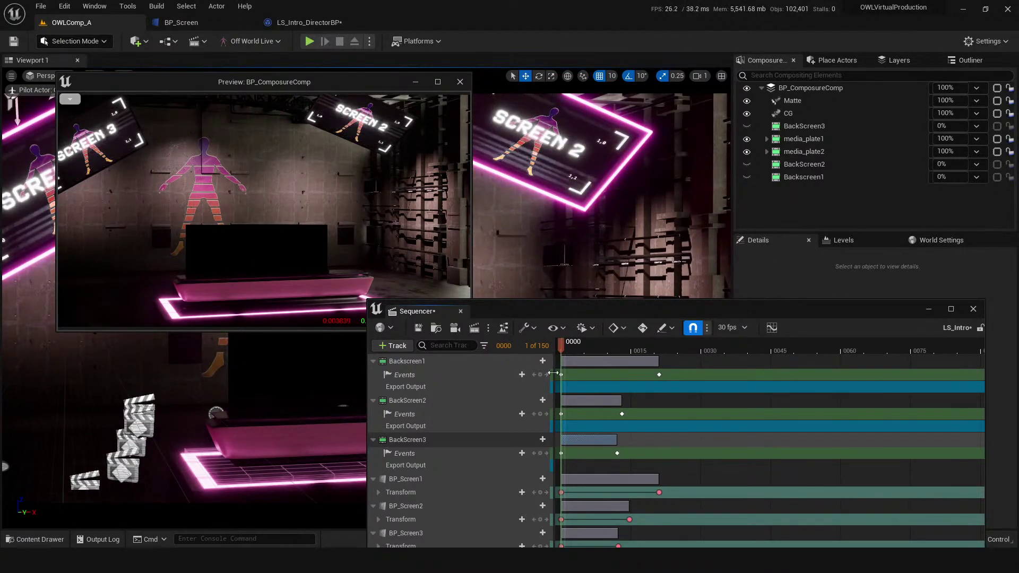
{"action": "key", "text": "space"}
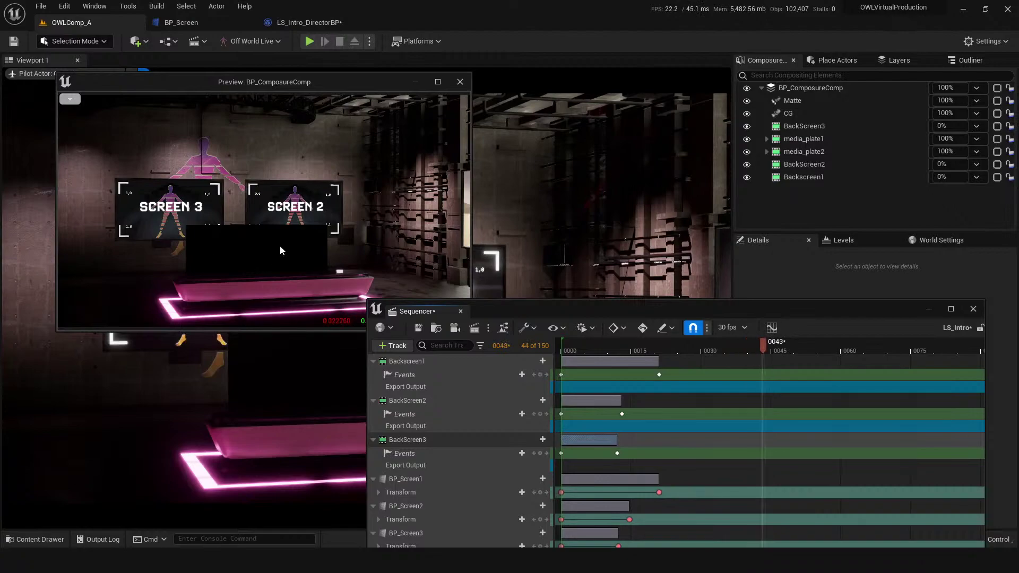
{"action": "left_click", "coordinate": [610, 344]}
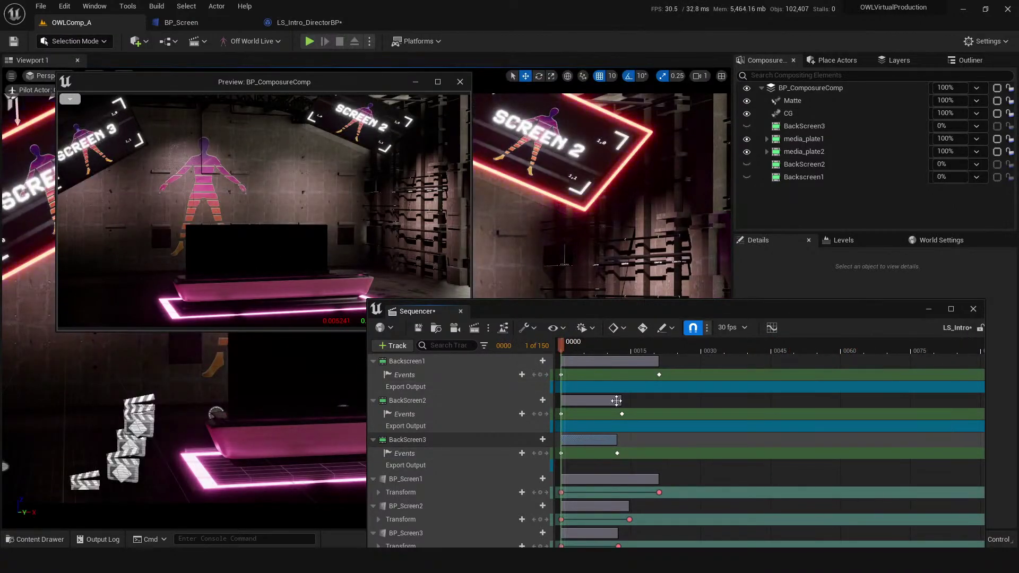
{"action": "left_click_drag", "start_coordinate": [585, 349], "coordinate": [657, 350]}
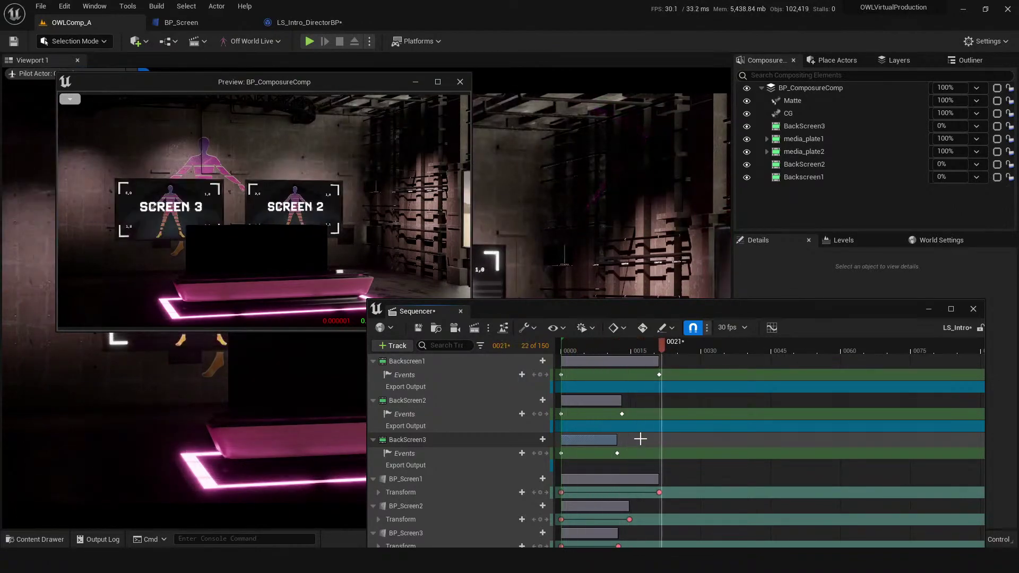
{"action": "key", "text": "space"}
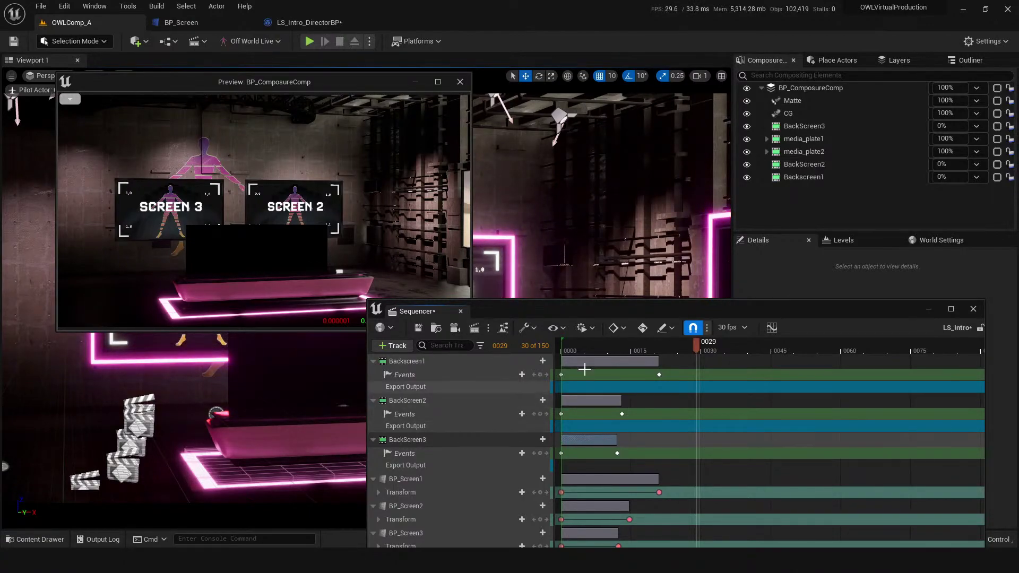
- Play LS_Intro from the start to check the screens in the composite preview
{"action": "left_click", "coordinate": [564, 352]}
{"action": "key", "text": "space"}
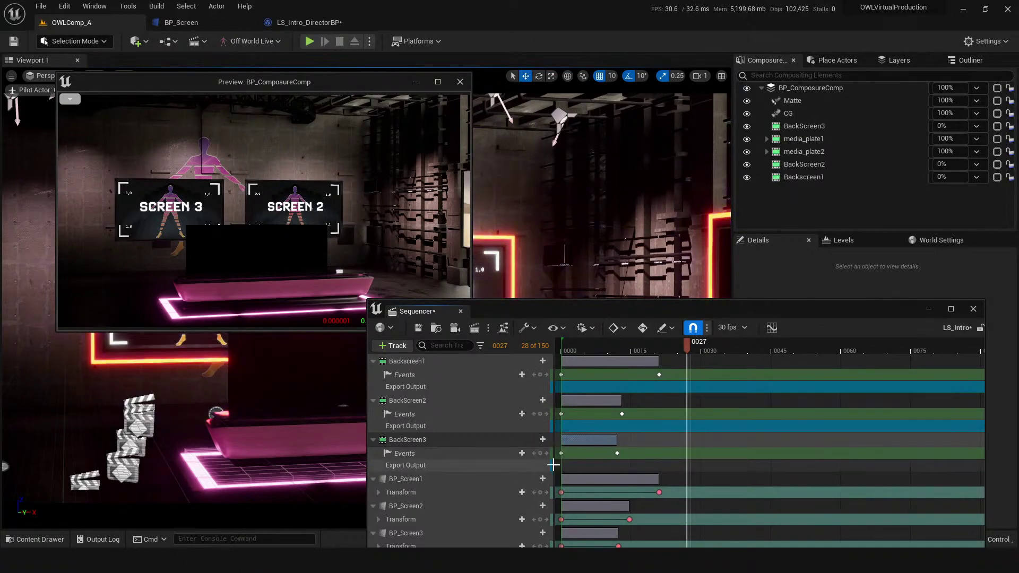
- Try adding a Trigger event track to BackScreen3 and undo the addition
{"action": "left_click", "coordinate": [536, 439]}
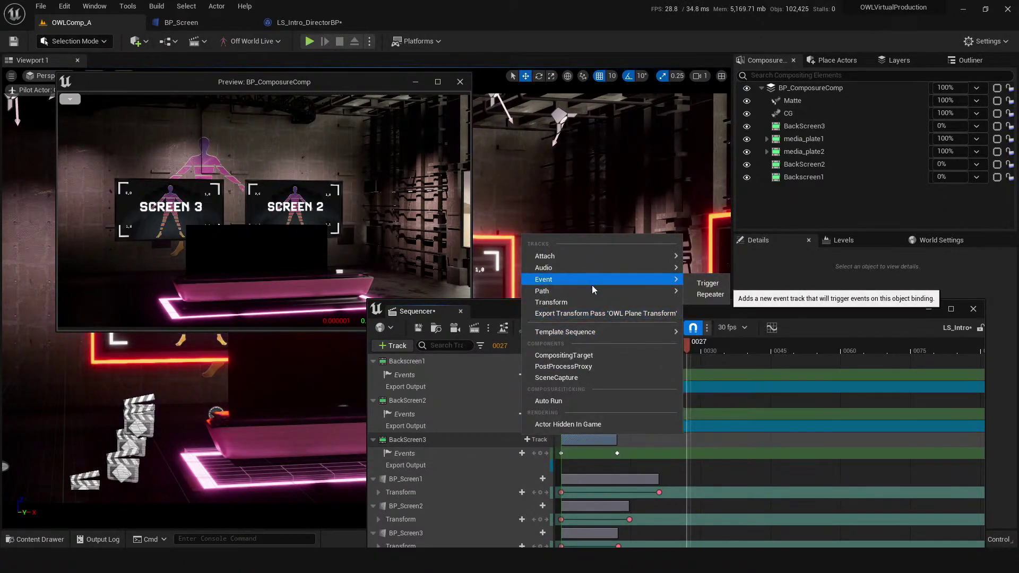
{"action": "left_click", "coordinate": [695, 283]}
{"action": "key", "text": "ctrl+z"}
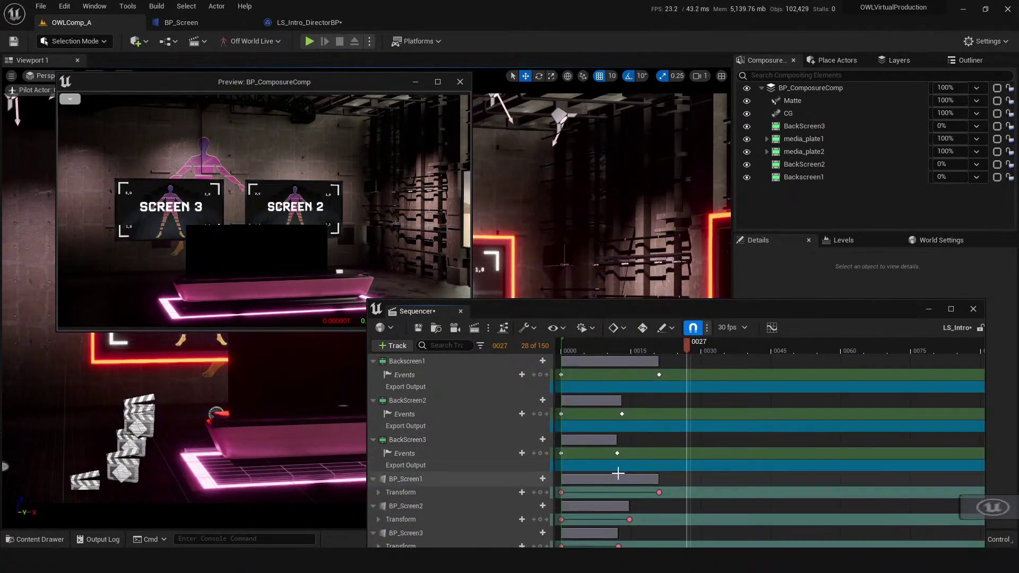
{"action": "left_click", "coordinate": [523, 453]}
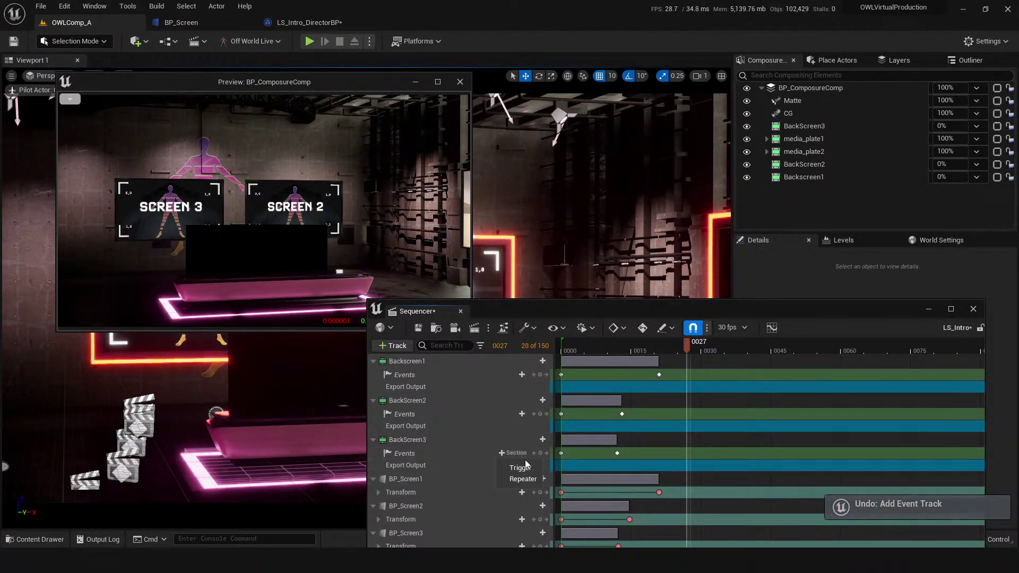
{"action": "left_click", "coordinate": [479, 453]}
{"action": "left_click", "coordinate": [708, 405]}
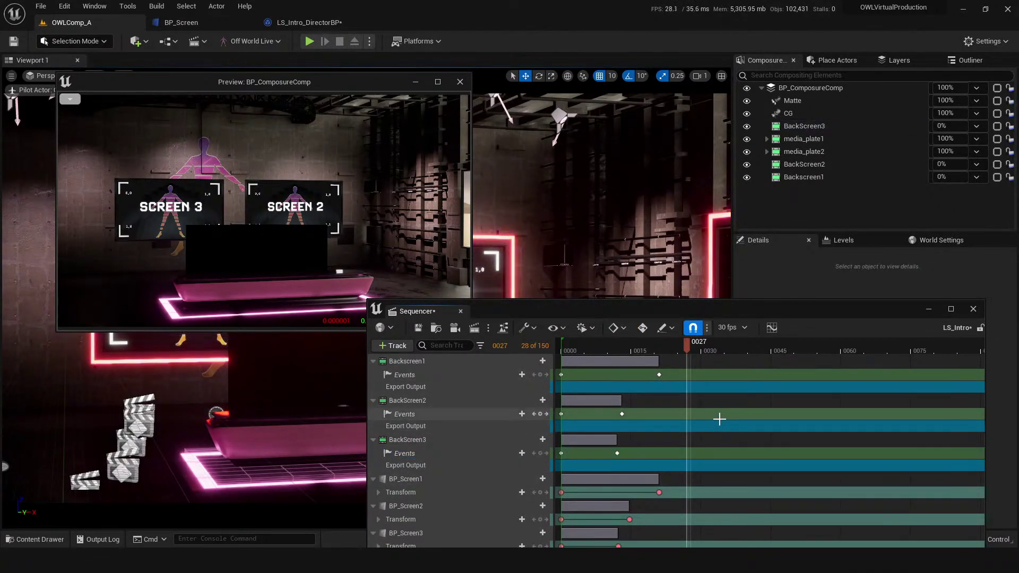
- Replay LS_Intro from its opening frames and save the sequence
{"action": "left_click_drag", "start_coordinate": [586, 348], "coordinate": [568, 351]}
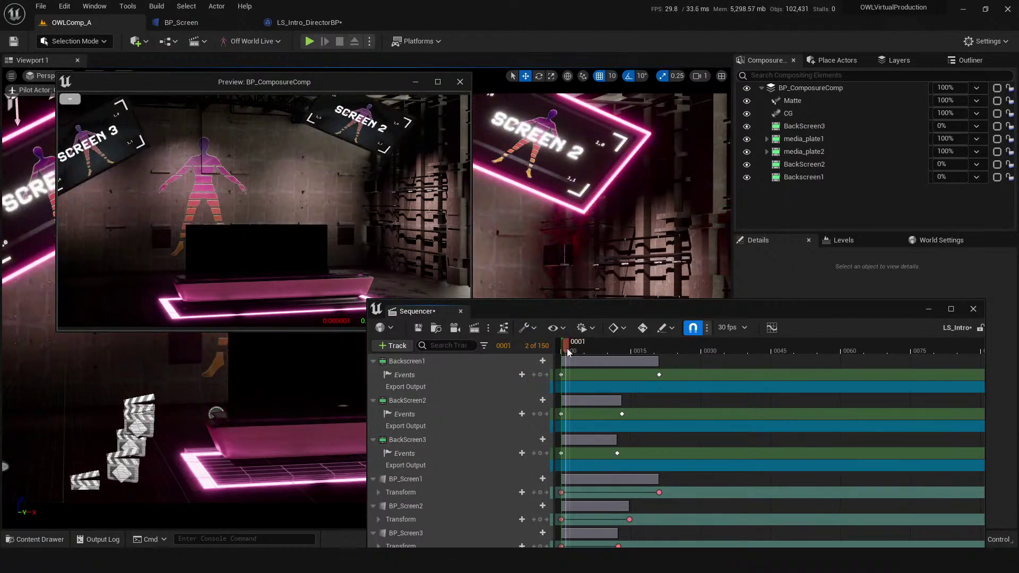
{"action": "key", "text": "space"}
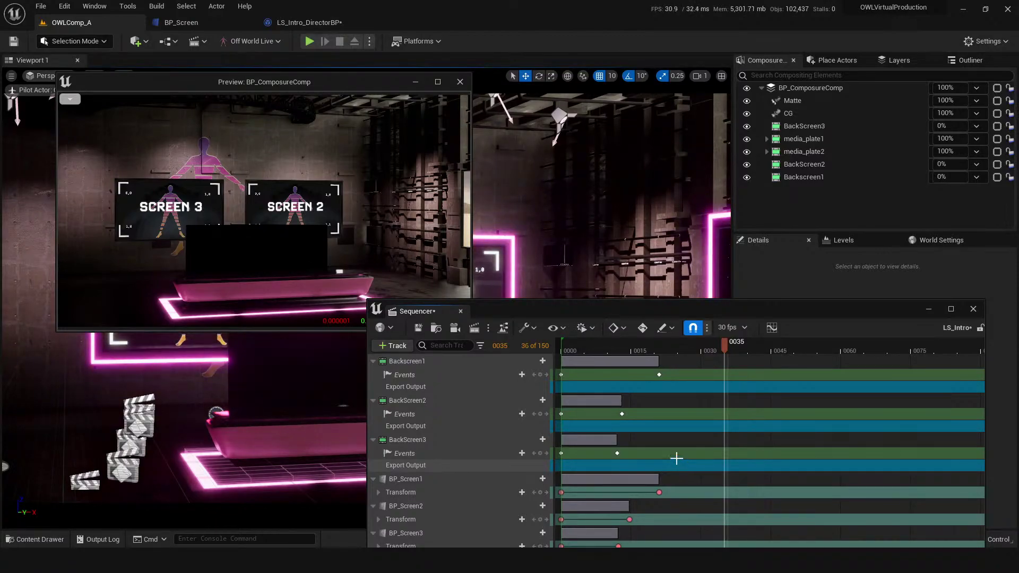
{"action": "left_click", "coordinate": [417, 328]}
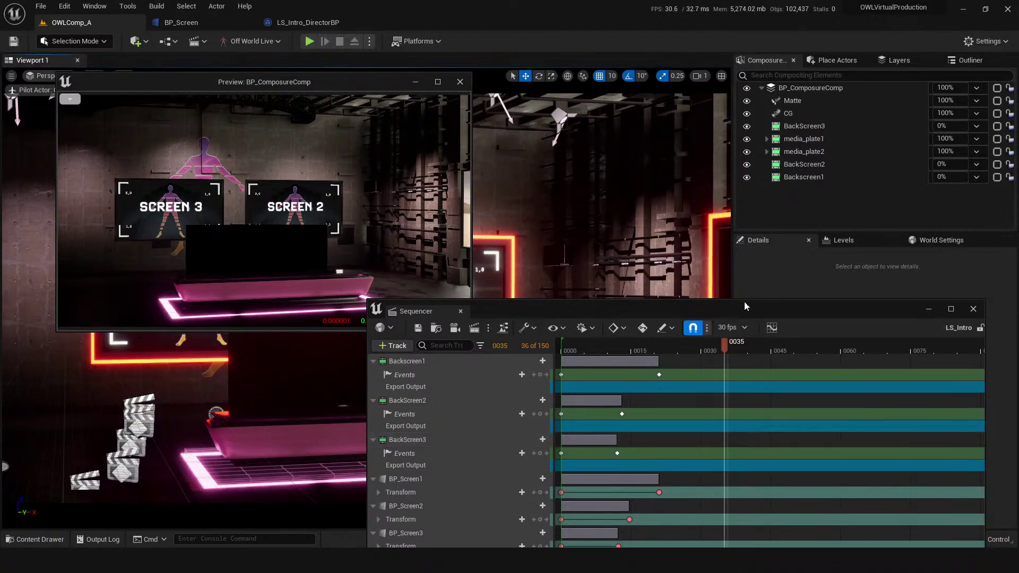
- Close the Sequencer and the BP_ComposureComp preview window
{"action": "mouse_move", "coordinate": [731, 310]}
{"action": "left_mouse_down"}
{"action": "mouse_move", "coordinate": [738, 323]}
{"action": "mouse_move", "coordinate": [735, 291]}
{"action": "left_mouse_up"}
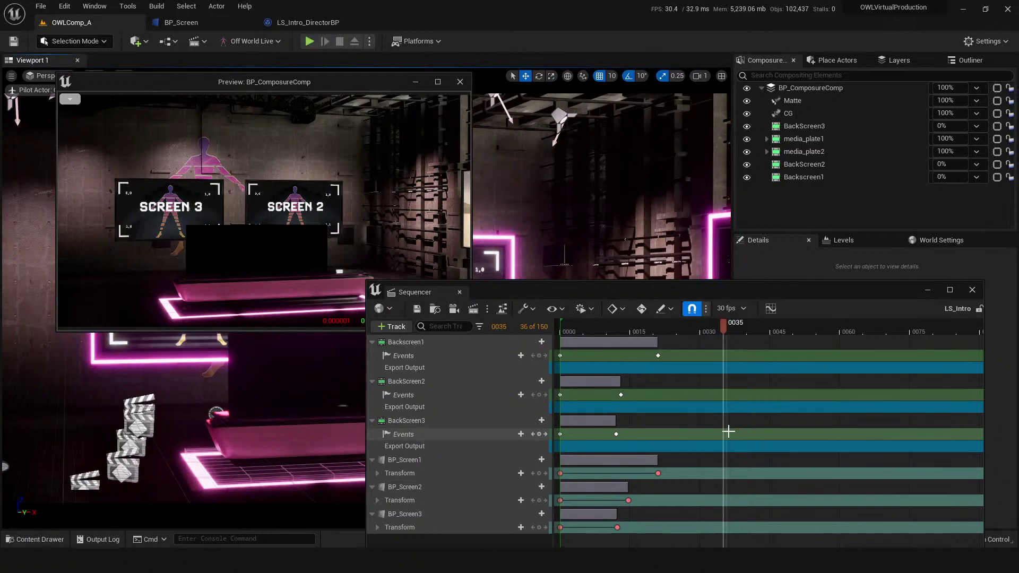
{"action": "left_click", "coordinate": [972, 291]}
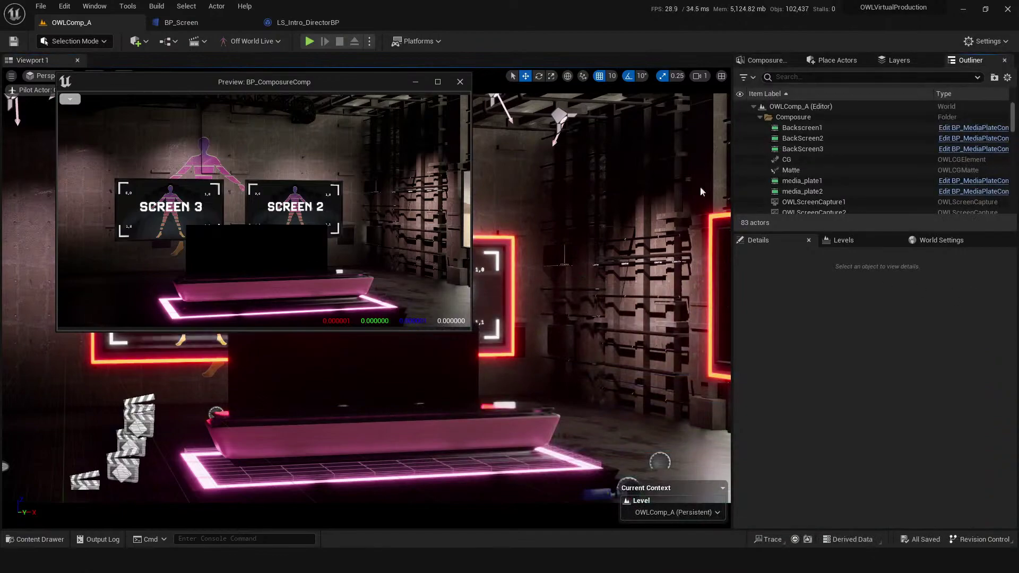
{"action": "left_click", "coordinate": [461, 84]}
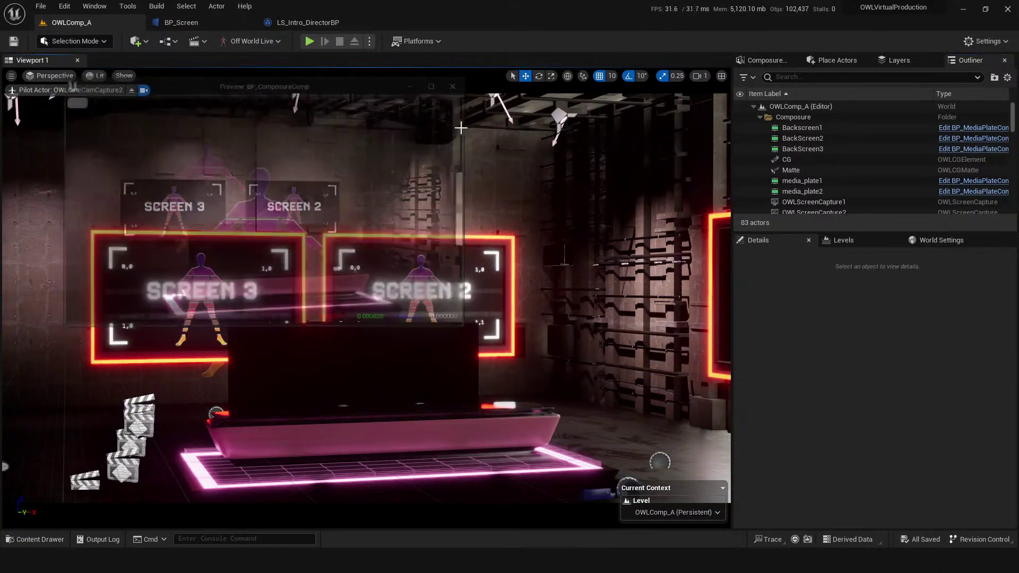
- Stop piloting OWLCineCamCapture2 and save the OWLComp_A level
{"action": "left_click", "coordinate": [451, 271]}
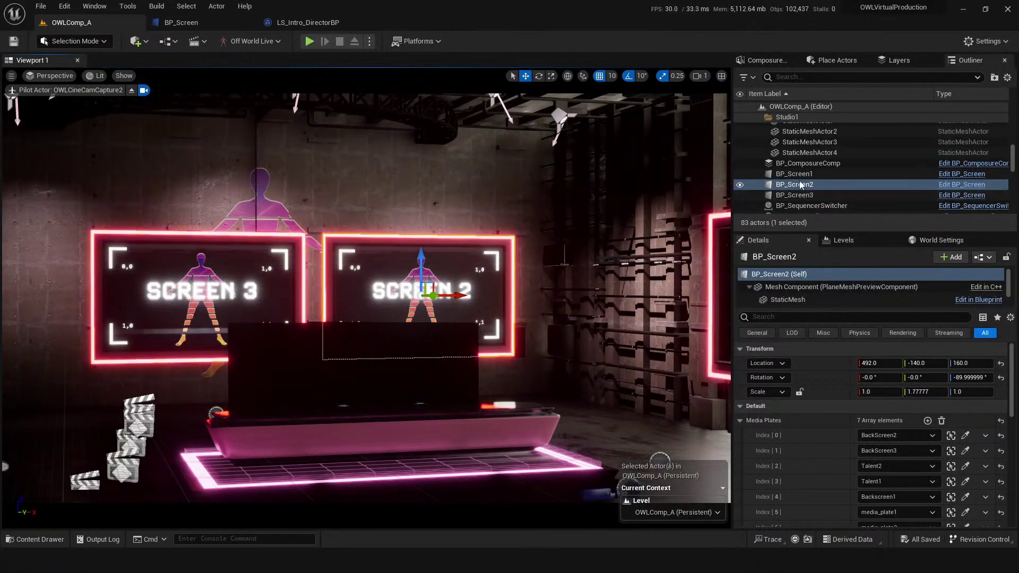
{"action": "right_click_drag", "start_coordinate": [371, 297], "coordinate": [408, 289]}
{"action": "right_click", "coordinate": [519, 105]}
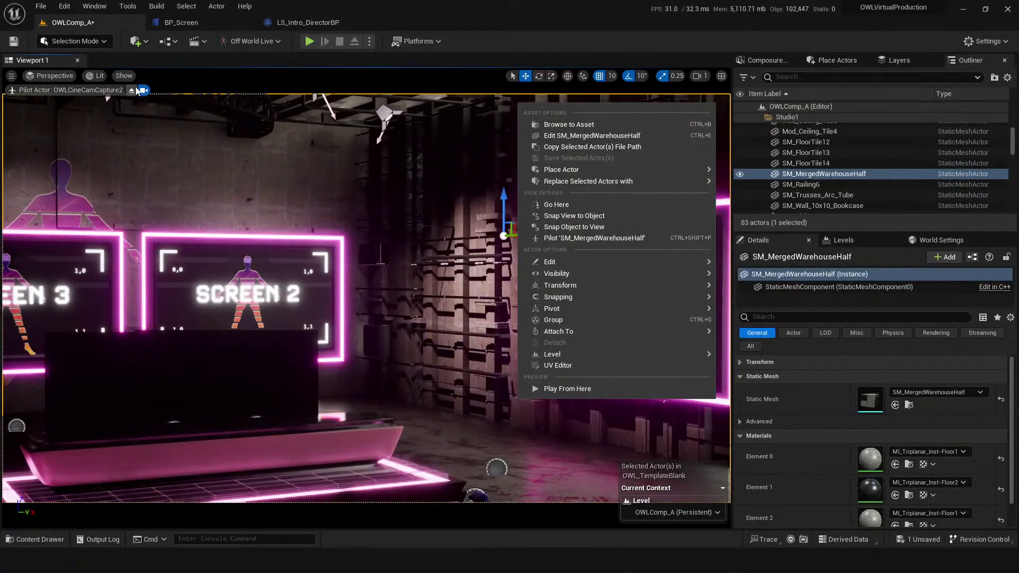
{"action": "left_click", "coordinate": [132, 90]}
{"action": "key", "text": "ctrl+s"}
- Select BP_Screen2 in the studio and show the properties of its Mesh Component
{"action": "key", "text": "w"}
{"action": "right_click_drag", "start_coordinate": [421, 467], "coordinate": [426, 469]}
{"action": "left_click", "coordinate": [320, 304]}
{"action": "right_click_drag", "start_coordinate": [353, 450], "coordinate": [342, 451]}
{"action": "key", "text": "w"}
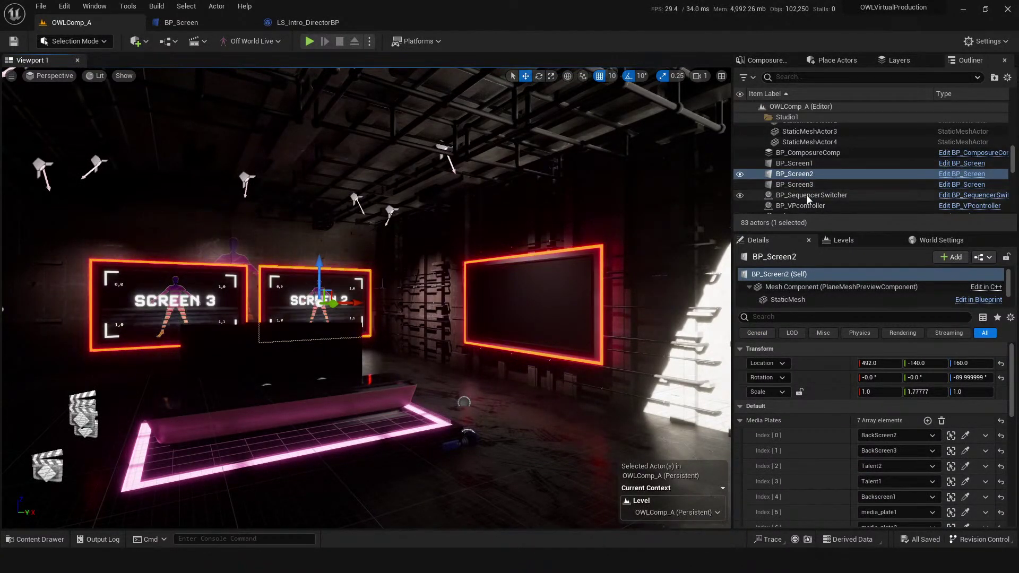
{"action": "left_click", "coordinate": [799, 290]}
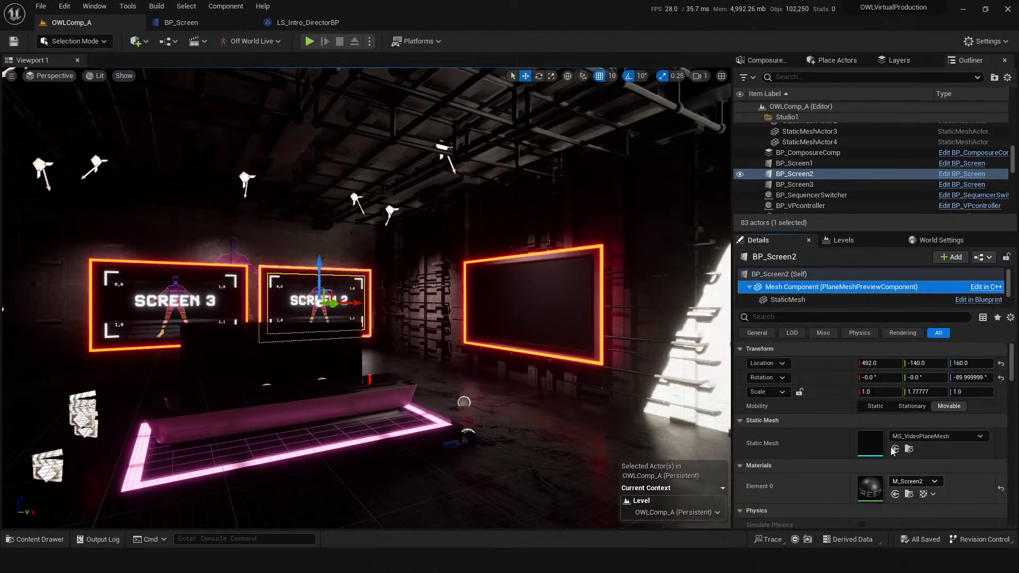
- Compare the previews and media inputs of the BackScreen3, BackScreen2 and Backscreen1 elements in the composite
{"action": "left_click", "coordinate": [764, 60]}
{"action": "left_click", "coordinate": [823, 126]}
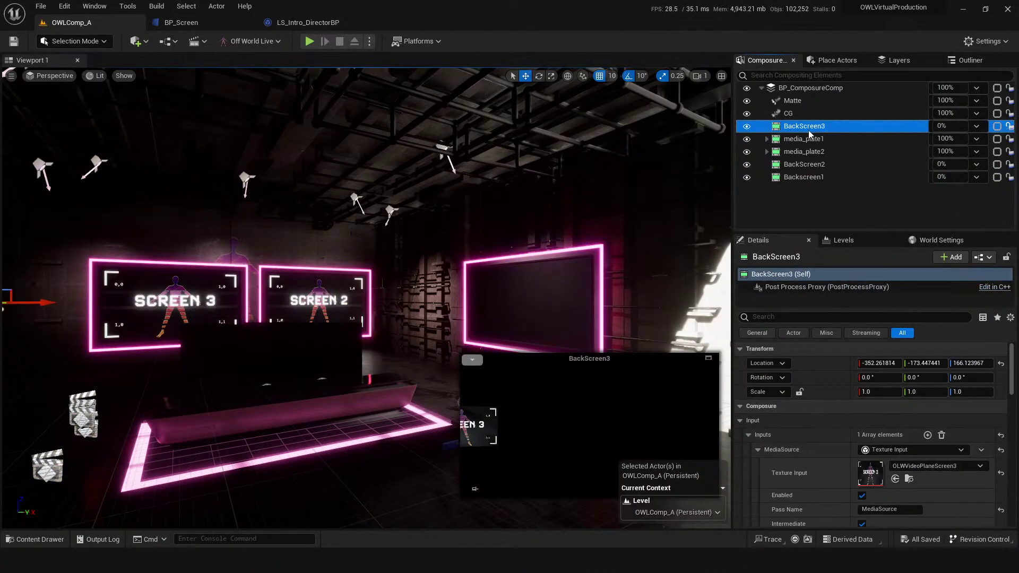
{"action": "left_click", "coordinate": [826, 164]}
{"action": "left_click", "coordinate": [808, 180]}
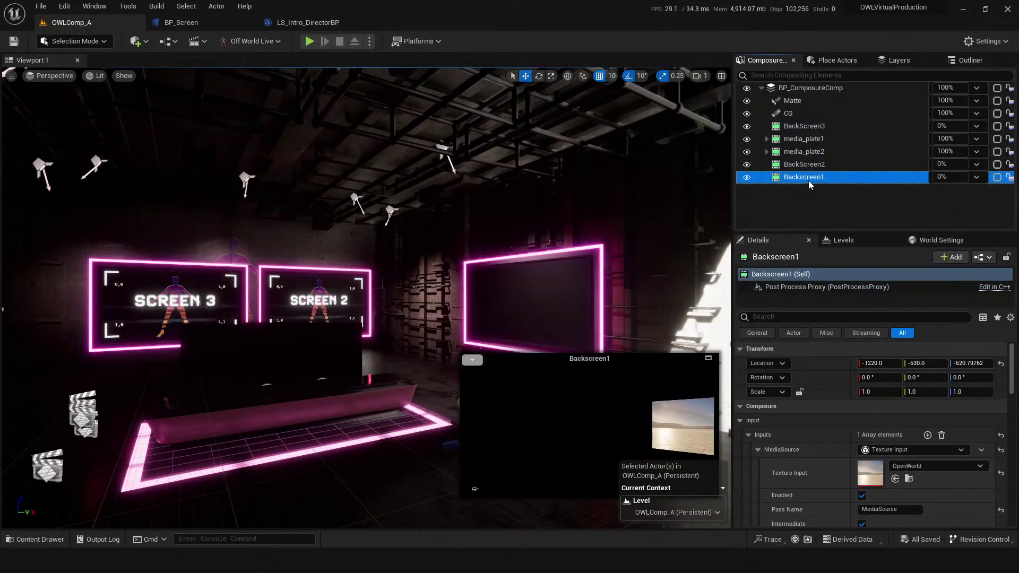
{"action": "left_click", "coordinate": [814, 127]}
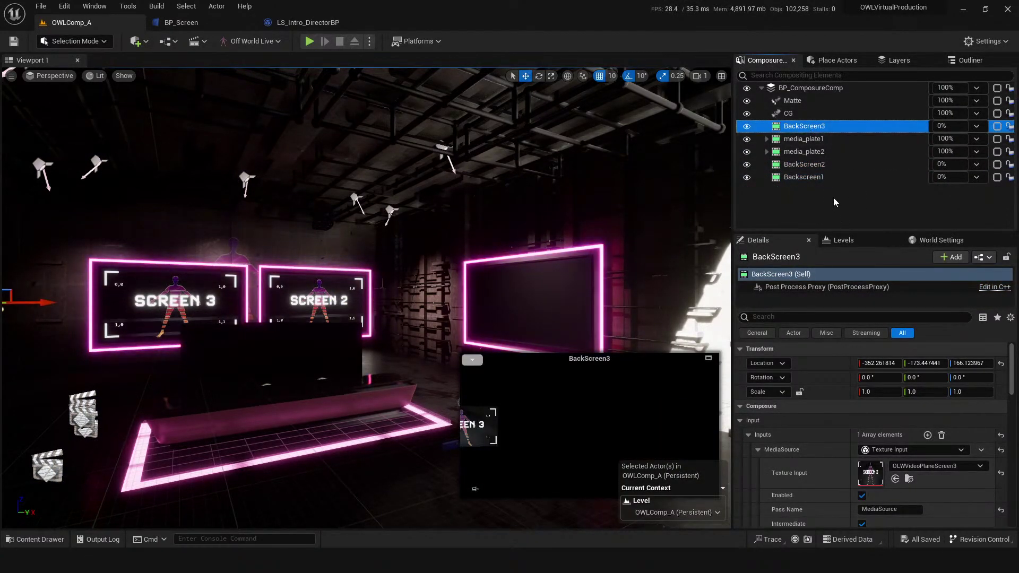
{"action": "left_click", "coordinate": [809, 165]}
{"action": "left_click", "coordinate": [801, 177]}
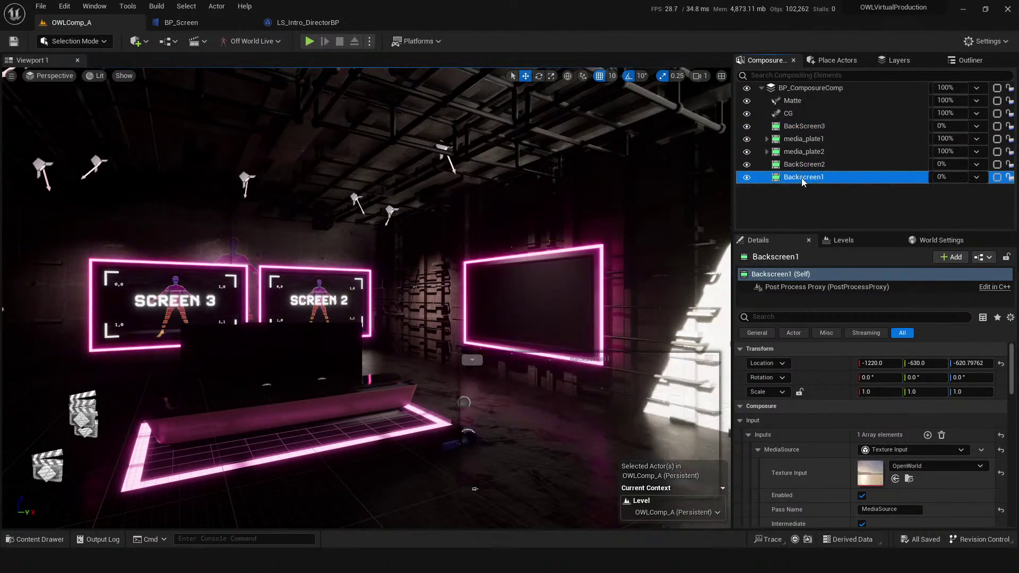
{"action": "left_click", "coordinate": [797, 125]}
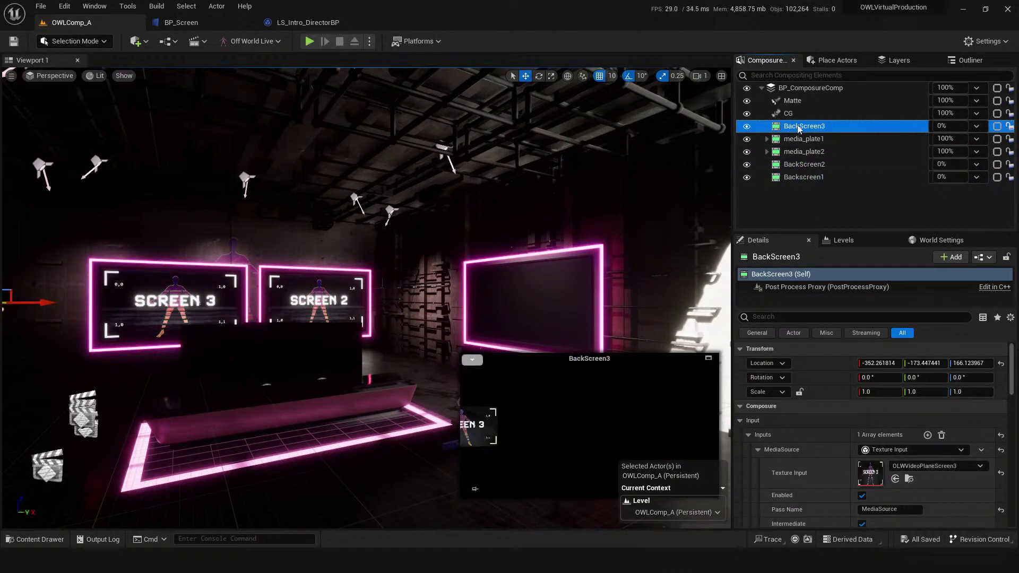
{"action": "left_click", "coordinate": [805, 165]}
{"action": "left_click", "coordinate": [801, 178]}
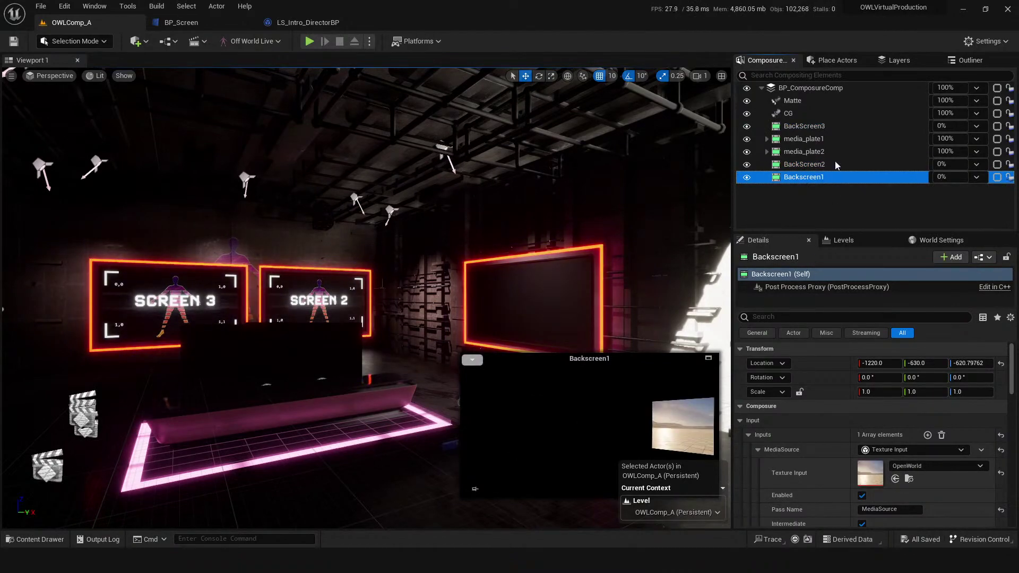
- Open the Showhide function graph of the BP_Screen blueprint and examine its entry node
{"action": "left_click", "coordinate": [333, 305]}
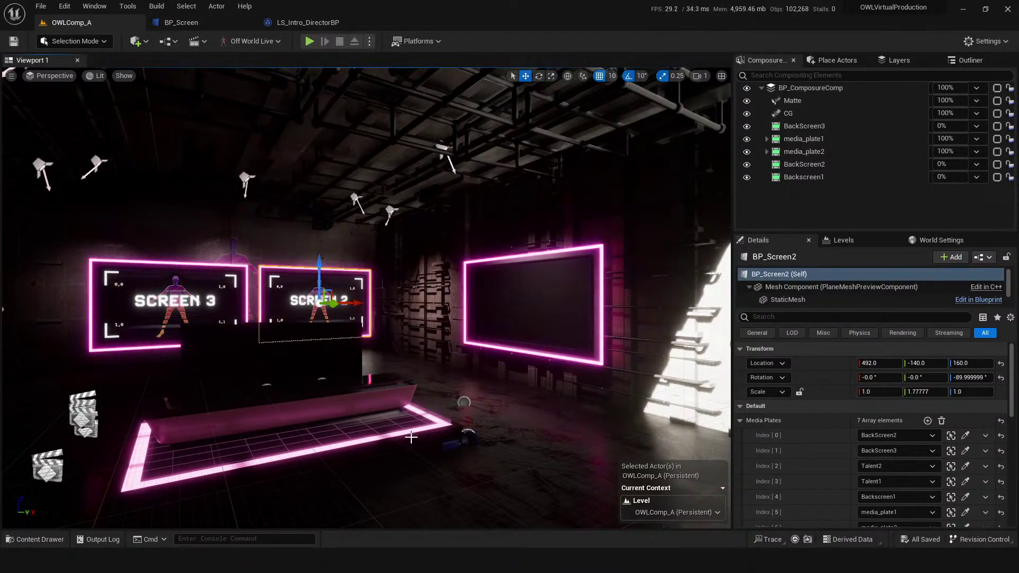
{"action": "left_click", "coordinate": [190, 25]}
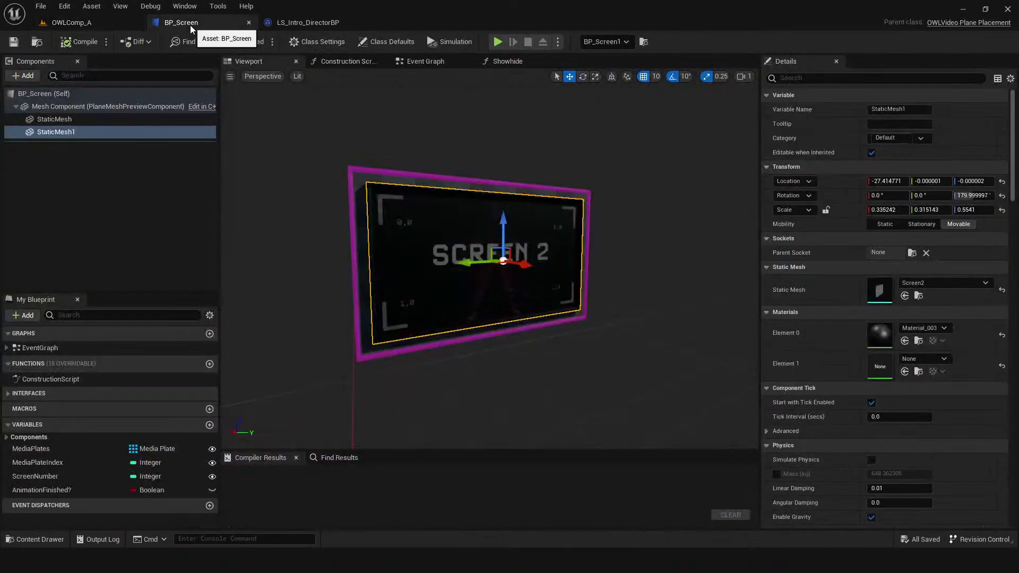
{"action": "left_click", "coordinate": [431, 62]}
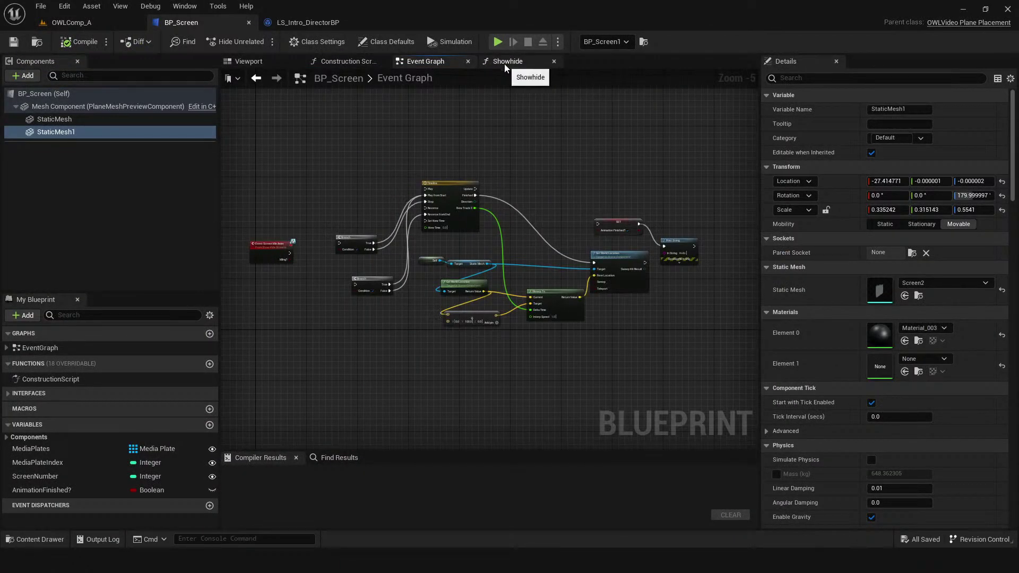
{"action": "left_click", "coordinate": [505, 62]}
{"action": "scroll", "coordinate": [531, 297], "scroll_direction": "down", "scroll_amount": 2}
{"action": "scroll", "coordinate": [424, 289], "scroll_direction": "up", "scroll_amount": 1}
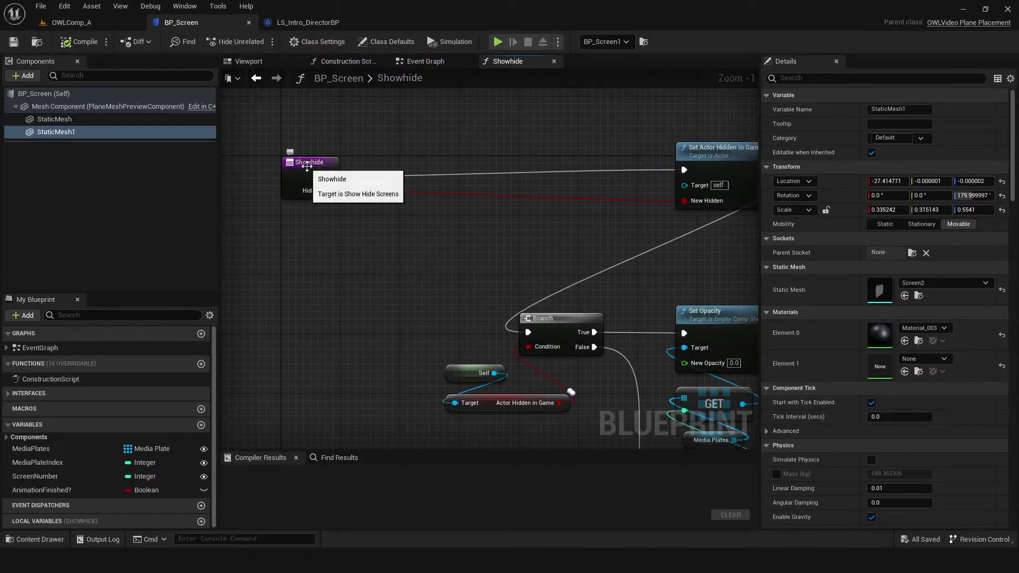
{"action": "right_click_drag", "start_coordinate": [504, 288], "coordinate": [471, 275]}
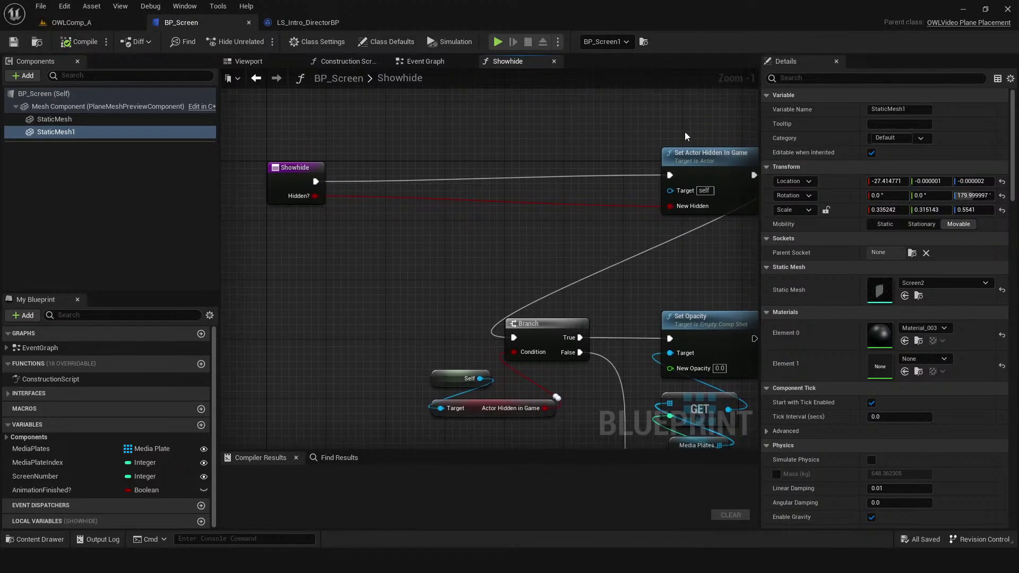
- Move the Set Actor Hidden In Game node closer to the Showhide entry node and inspect the Branch it feeds
{"action": "left_click_drag", "start_coordinate": [702, 161], "coordinate": [565, 162]}
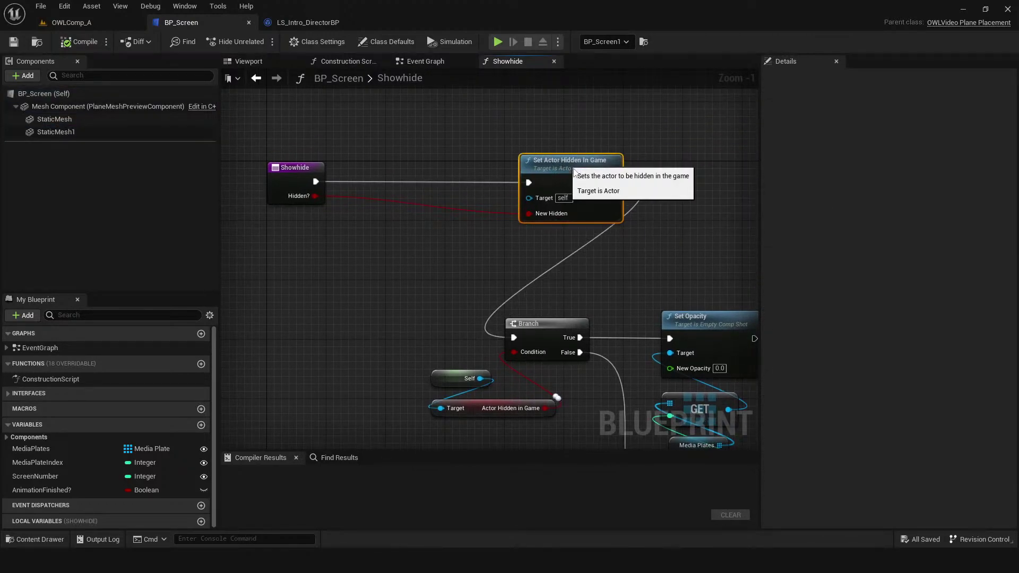
{"action": "scroll", "coordinate": [542, 205], "scroll_direction": "up", "scroll_amount": 1}
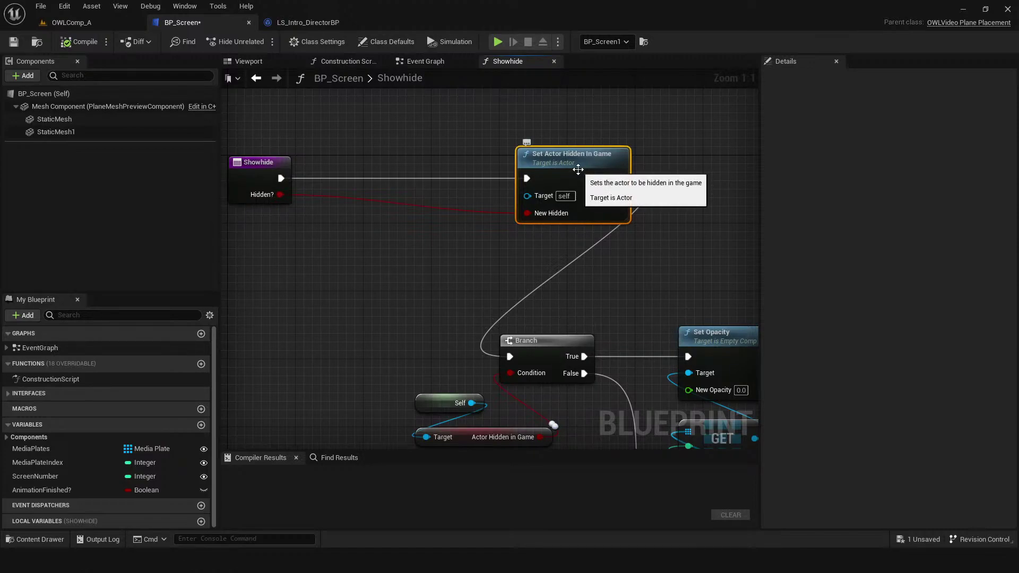
{"action": "right_click_drag", "start_coordinate": [506, 264], "coordinate": [543, 257]}
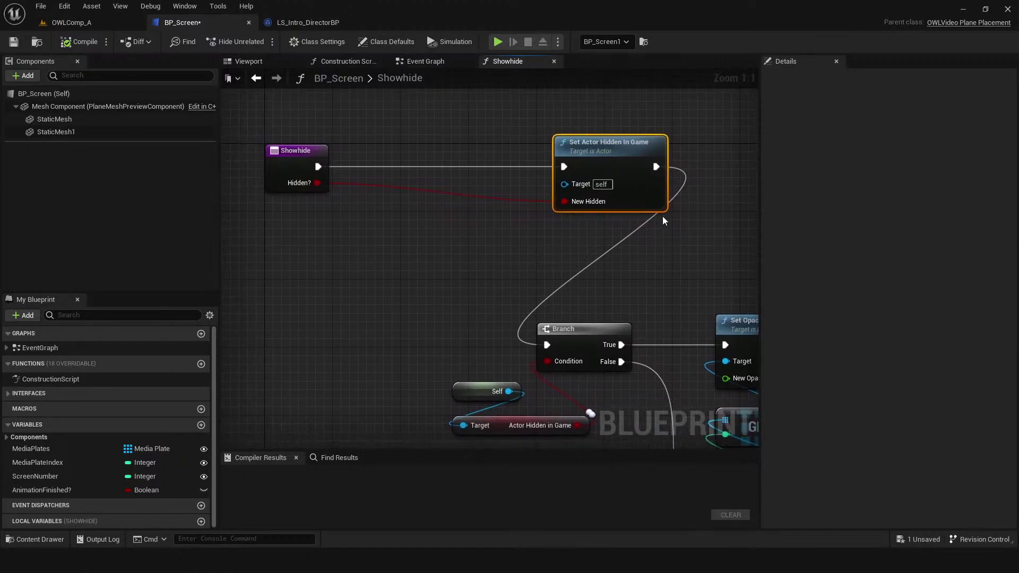
{"action": "right_click_drag", "start_coordinate": [620, 264], "coordinate": [569, 213]}
{"action": "right_click_drag", "start_coordinate": [556, 265], "coordinate": [499, 285]}
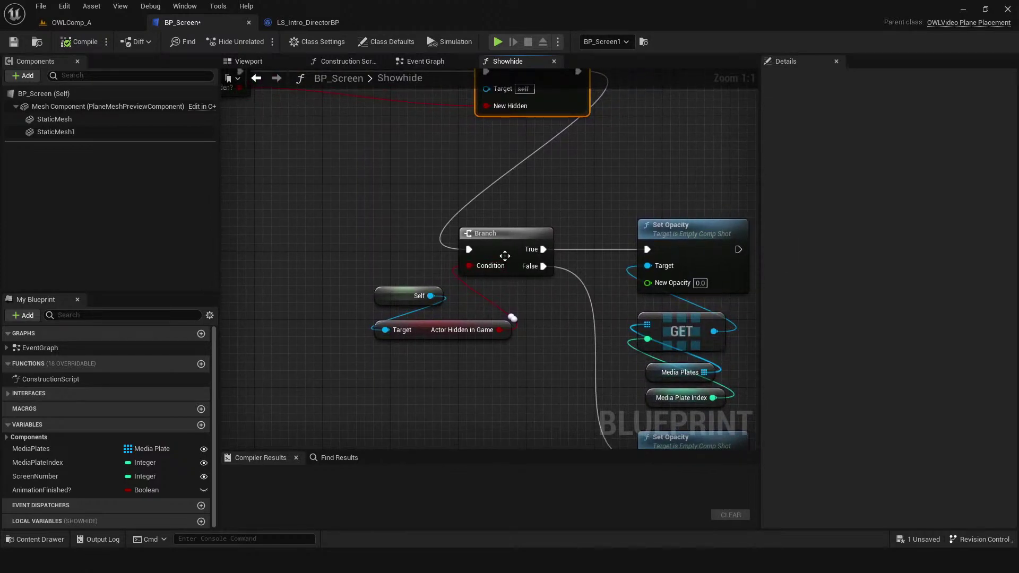
{"action": "right_click_drag", "start_coordinate": [518, 357], "coordinate": [537, 384]}
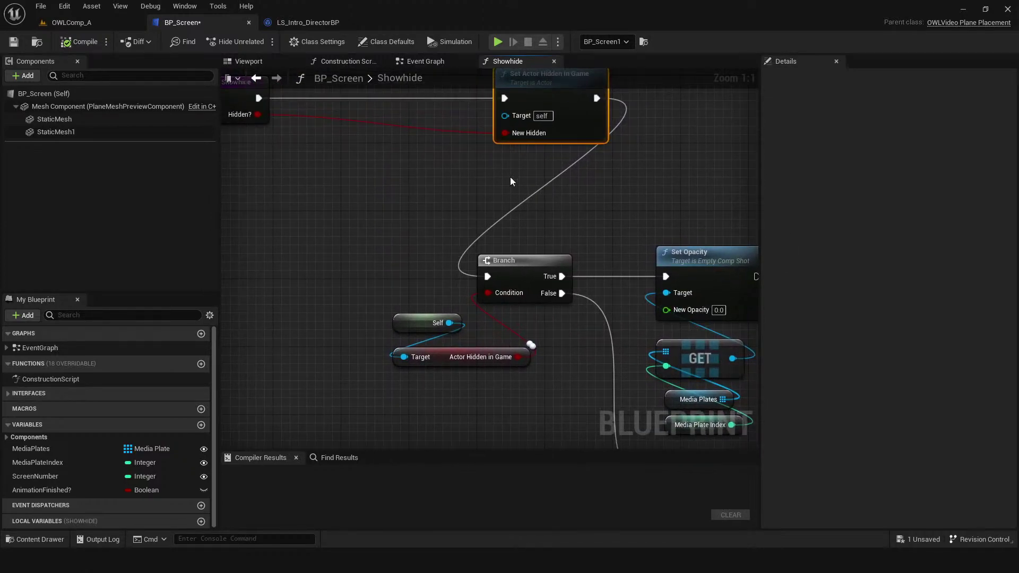
- Search the Self node's available actions for Actor Hidden In Game and inspect the Branch node's Condition input
{"action": "left_click", "coordinate": [443, 356]}
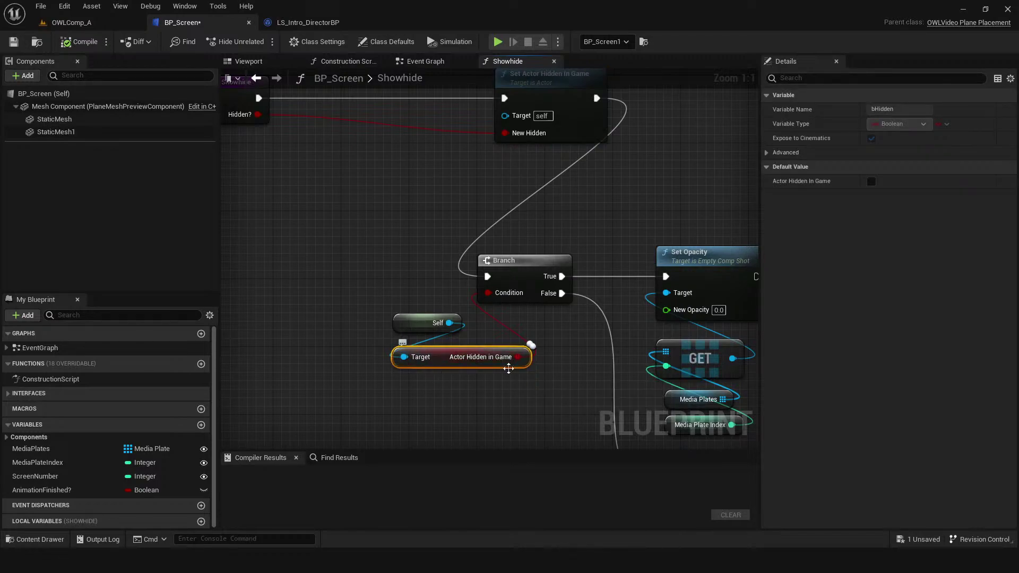
{"action": "left_click_drag", "start_coordinate": [451, 323], "coordinate": [402, 293]}
{"action": "type", "text": "actor hidde"}
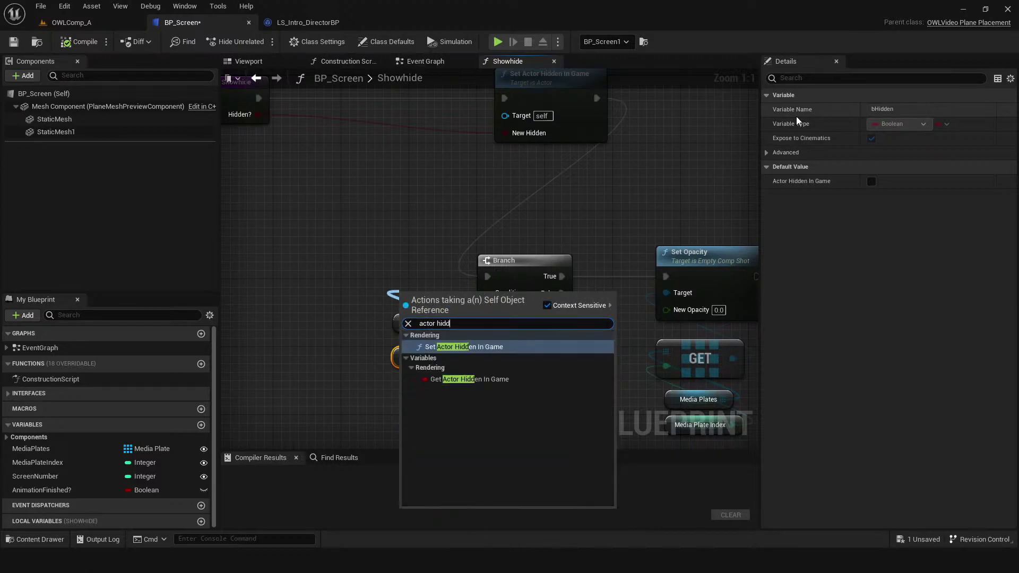
{"action": "left_click", "coordinate": [459, 380]}
{"action": "left_click_drag", "start_coordinate": [530, 357], "coordinate": [487, 293]}
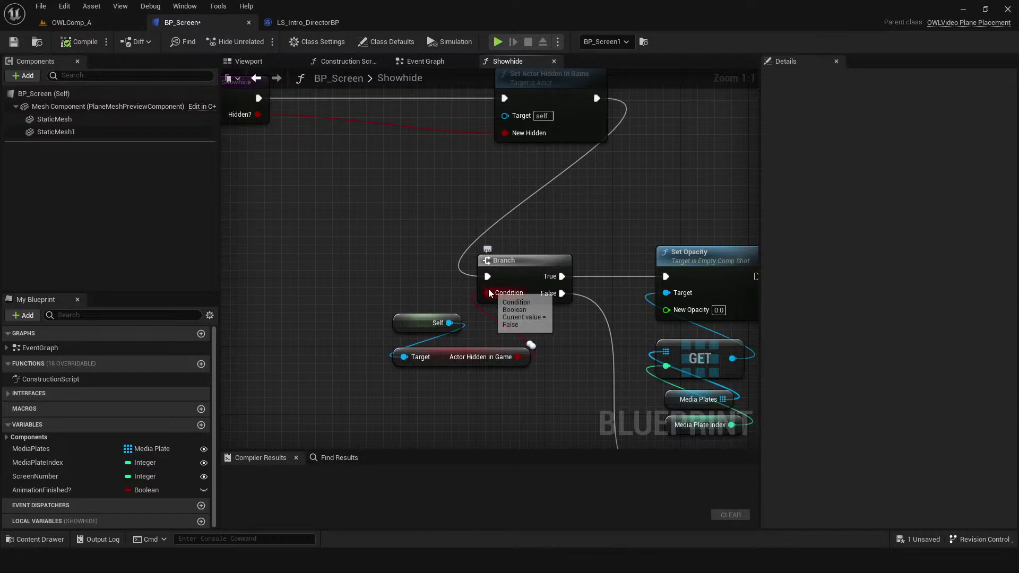
{"action": "right_click_drag", "start_coordinate": [446, 226], "coordinate": [538, 310]}
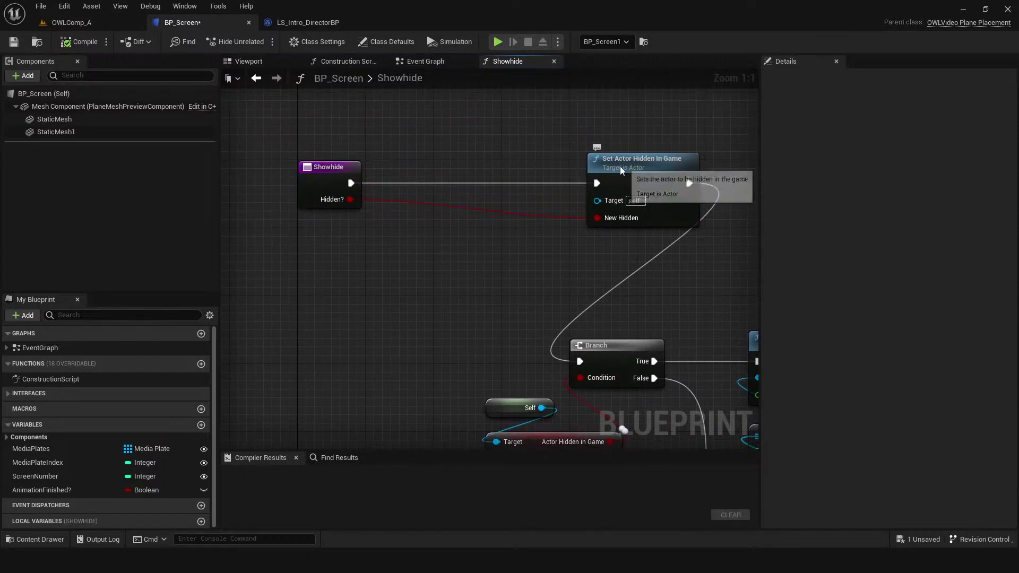
- Move the Set Actor Hidden In Game node closer to the entry node and inspect the Branch's True-path Set Opacity and Media Plates nodes
{"action": "left_click_drag", "start_coordinate": [619, 165], "coordinate": [560, 157]}
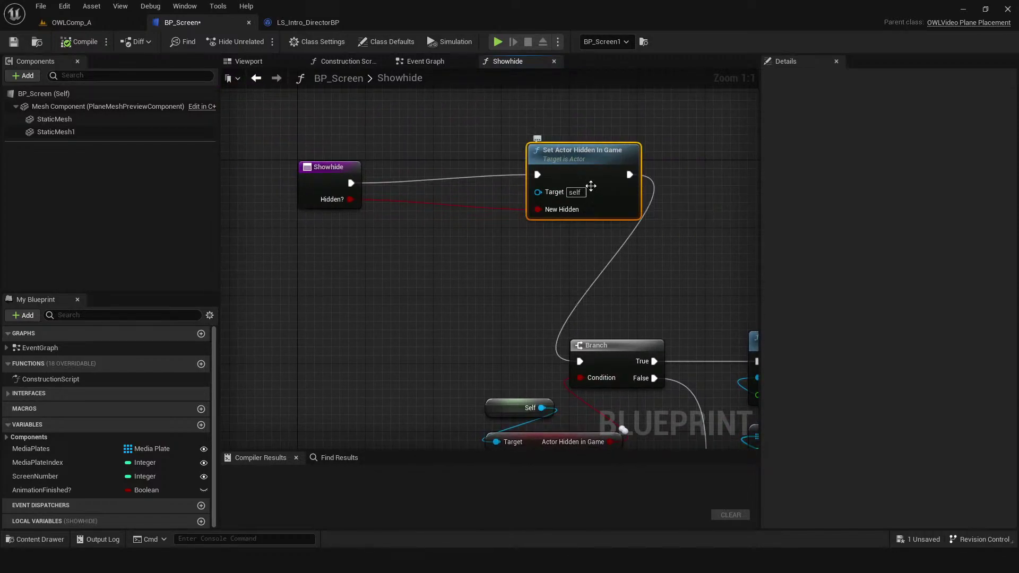
{"action": "right_click_drag", "start_coordinate": [628, 299], "coordinate": [574, 203]}
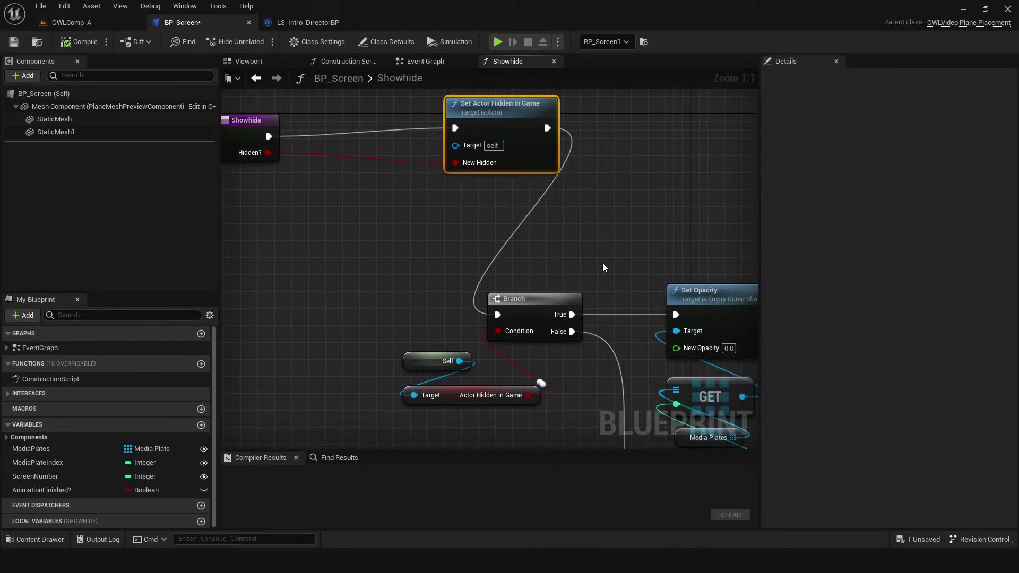
{"action": "right_click_drag", "start_coordinate": [605, 264], "coordinate": [527, 202]}
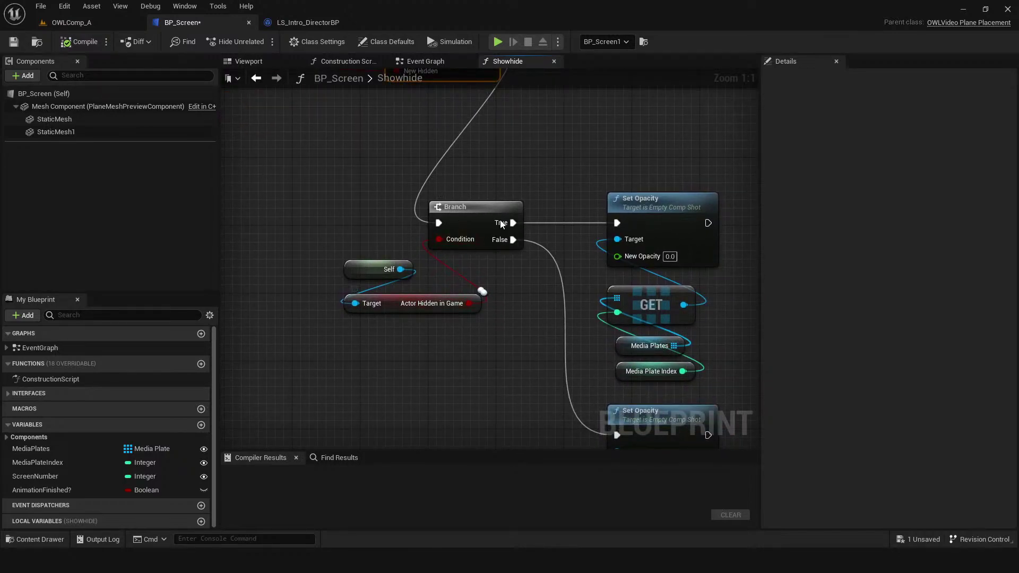
{"action": "right_click_drag", "start_coordinate": [585, 336], "coordinate": [530, 333]}
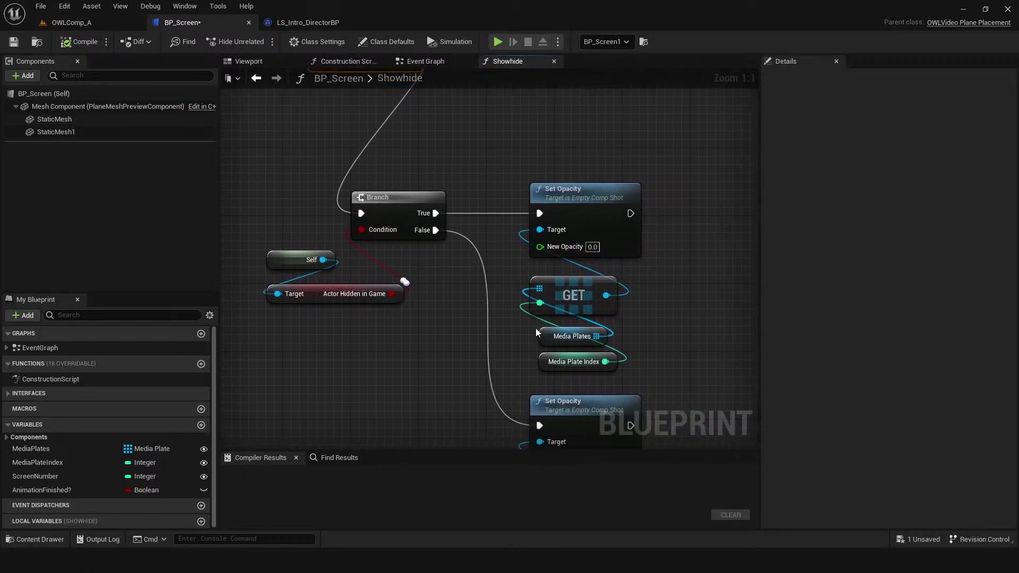
{"action": "left_click", "coordinate": [602, 207]}
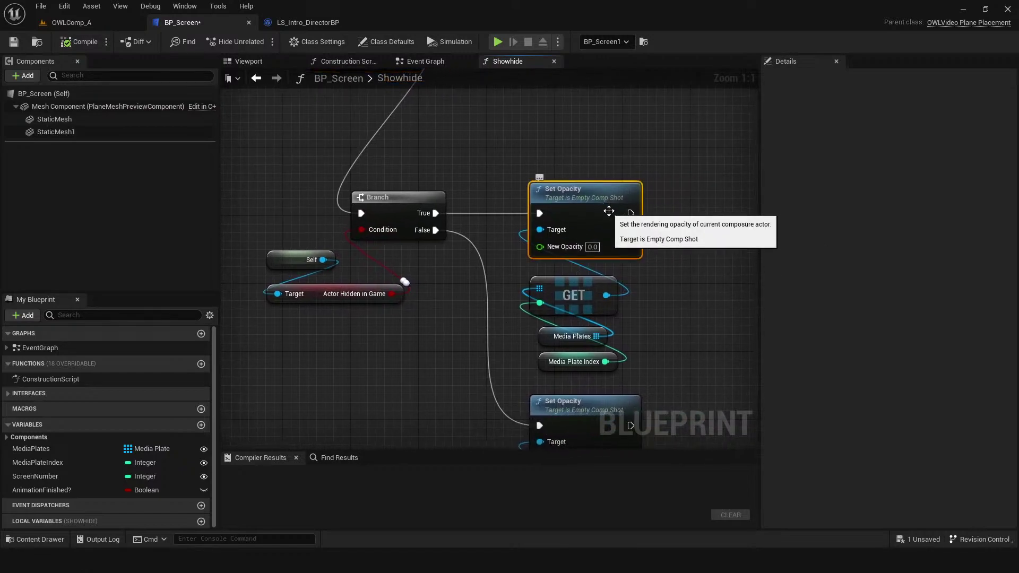
{"action": "left_click", "coordinate": [554, 339]}
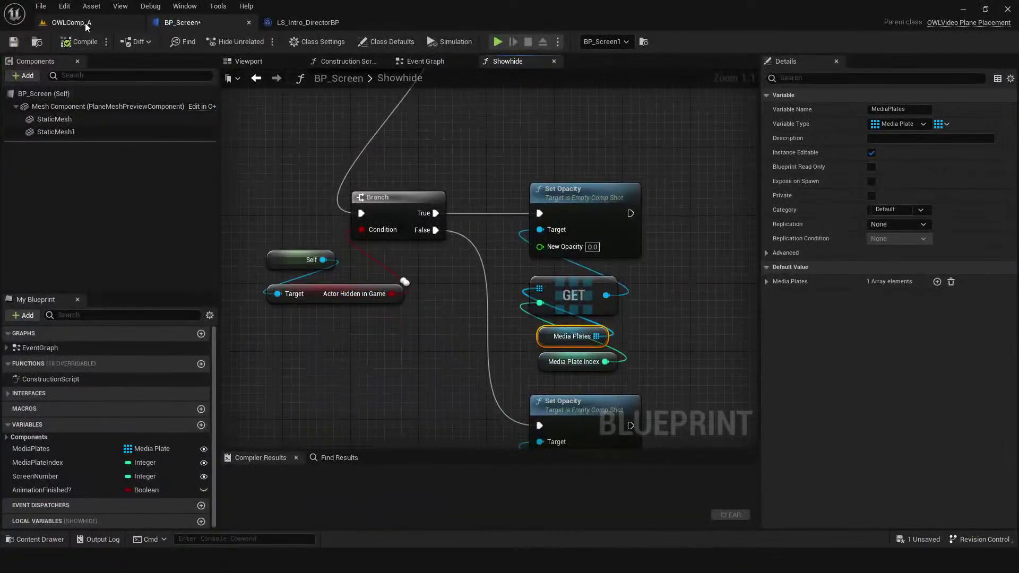
- Open the LS_Intro sequence from the OWLComp_A level and inspect the section options of BackScreen2's Events track
{"action": "left_click", "coordinate": [85, 24]}
{"action": "key", "text": "ctrl+space"}
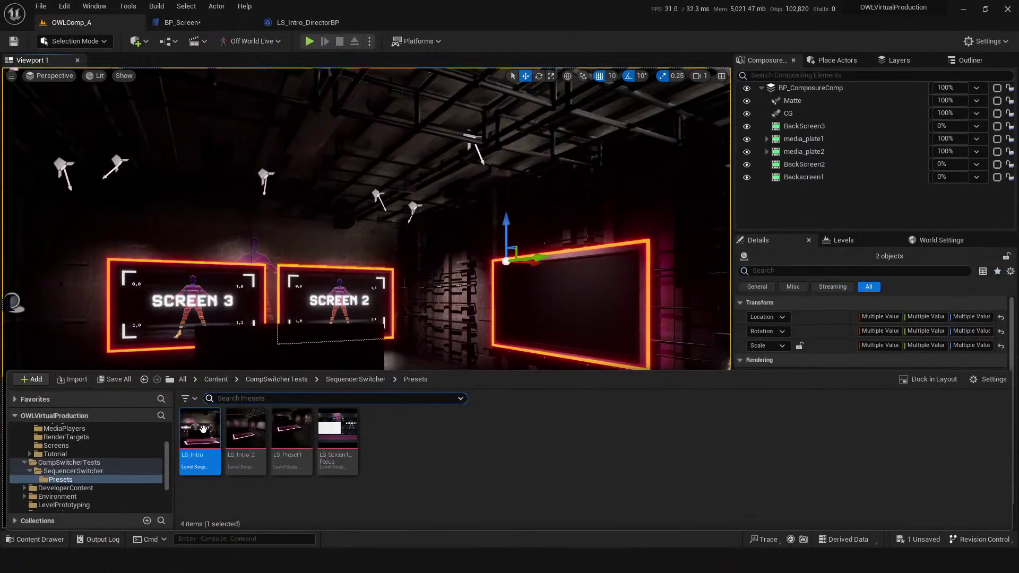
{"action": "double_click", "coordinate": [193, 426]}
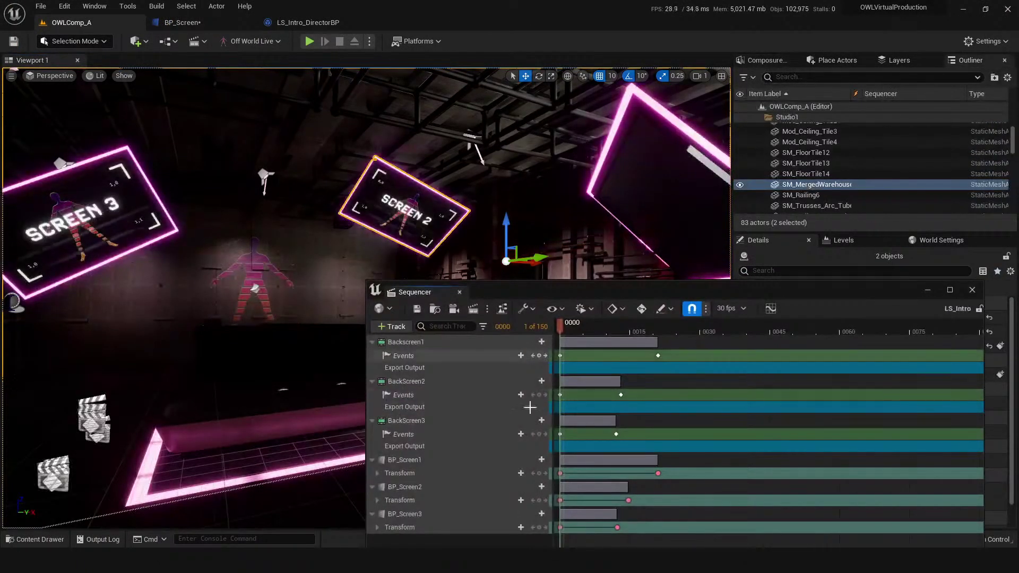
{"action": "left_click", "coordinate": [423, 398]}
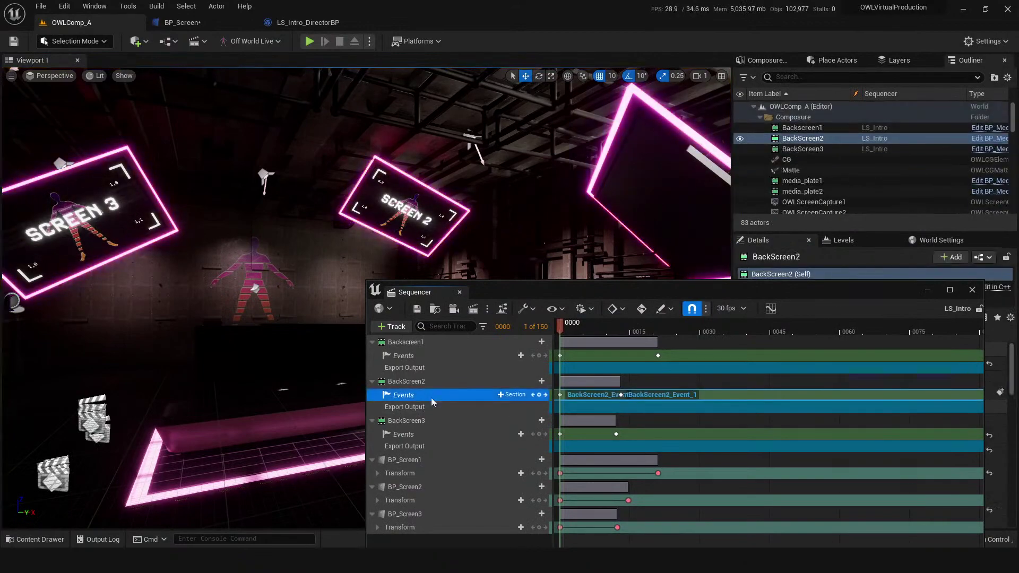
{"action": "left_click", "coordinate": [515, 397]}
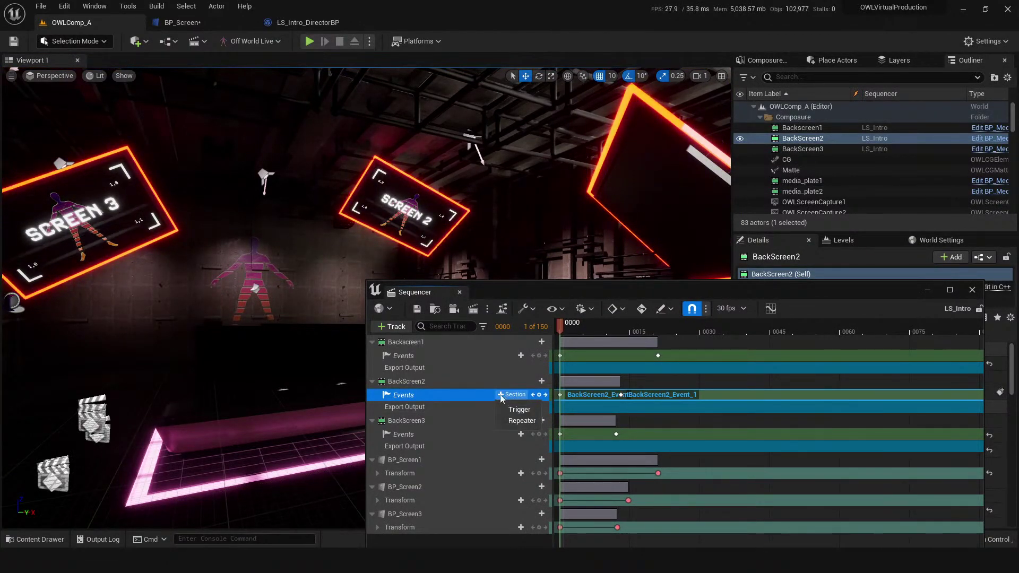
{"action": "left_click", "coordinate": [298, 23]}
- In BP_Screen's Showhide graph, move the True-path Set Opacity node and its Get, Media Plates and Media Plate Index nodes farther above the False-path Set Opacity node
{"action": "left_click", "coordinate": [180, 28]}
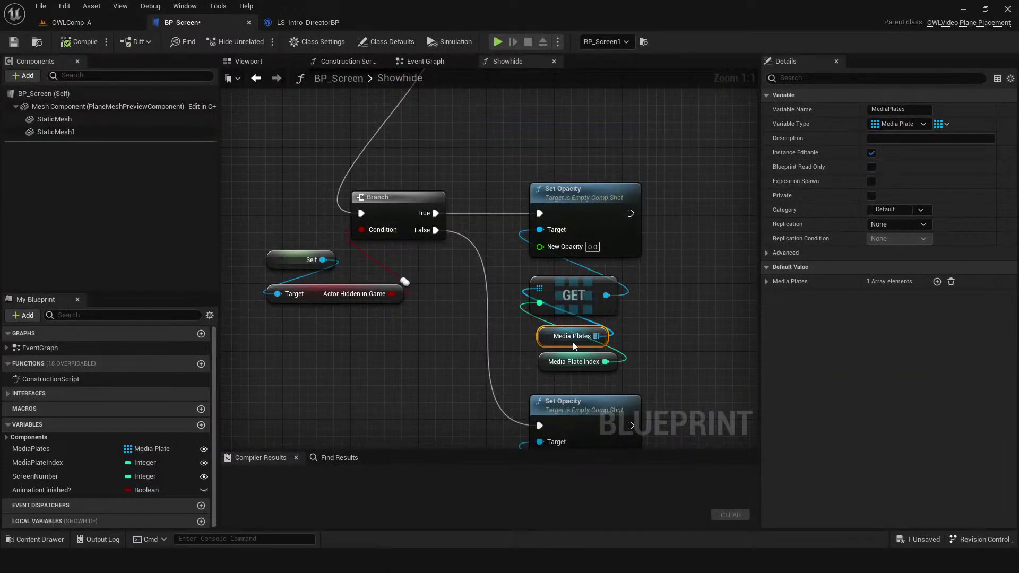
{"action": "left_click", "coordinate": [612, 206]}
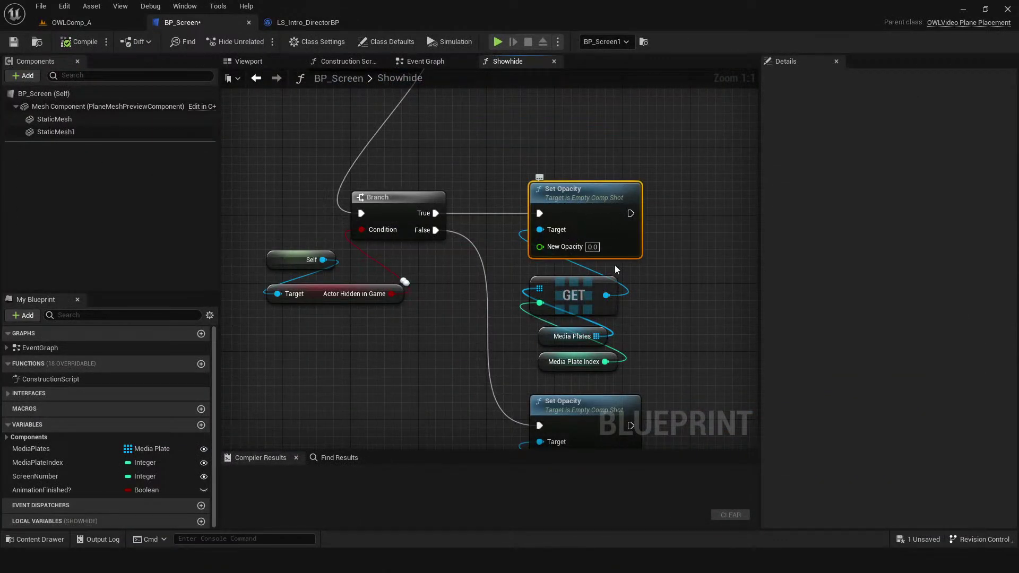
{"action": "right_click_drag", "start_coordinate": [646, 298], "coordinate": [656, 298]}
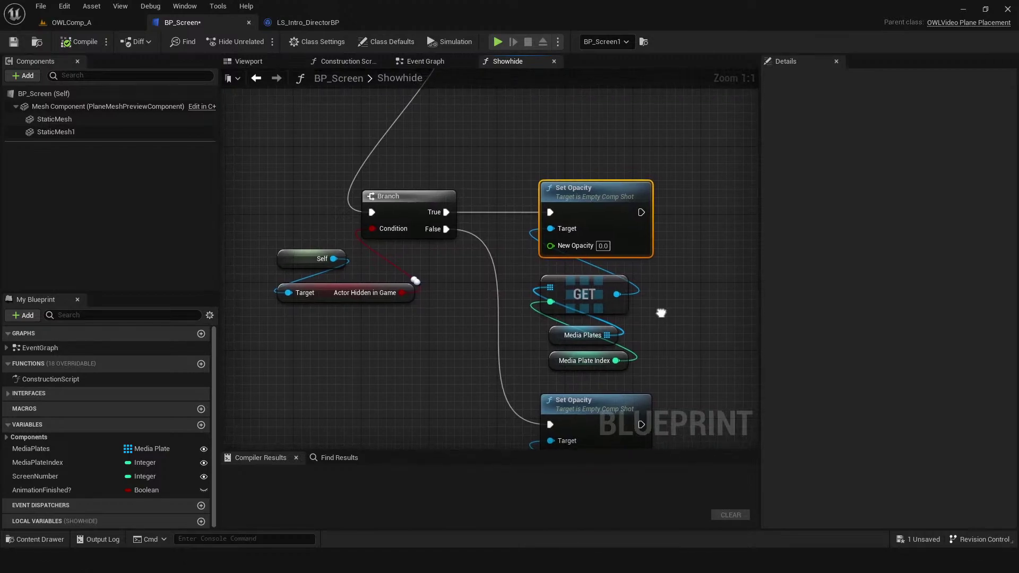
{"action": "left_click_drag", "start_coordinate": [680, 386], "coordinate": [539, 268]}
{"action": "left_click", "coordinate": [581, 203], "text": "ctrl"}
{"action": "left_click_drag", "start_coordinate": [581, 204], "coordinate": [599, 169]}
- Inspect the Media Plates variable, open BP_Screen's Construction Script and save the blueprint
{"action": "left_click", "coordinate": [588, 300]}
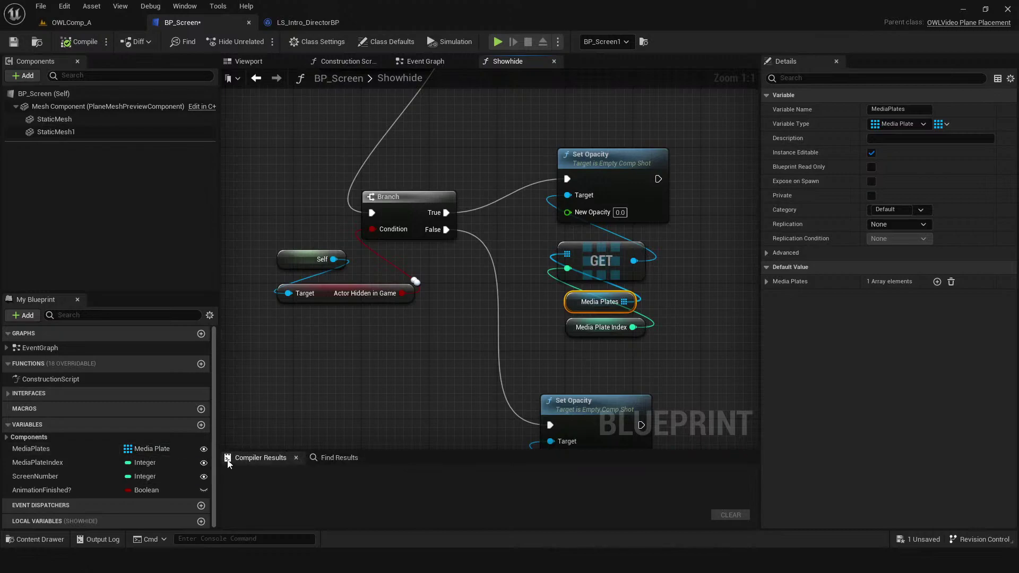
{"action": "left_click", "coordinate": [350, 63]}
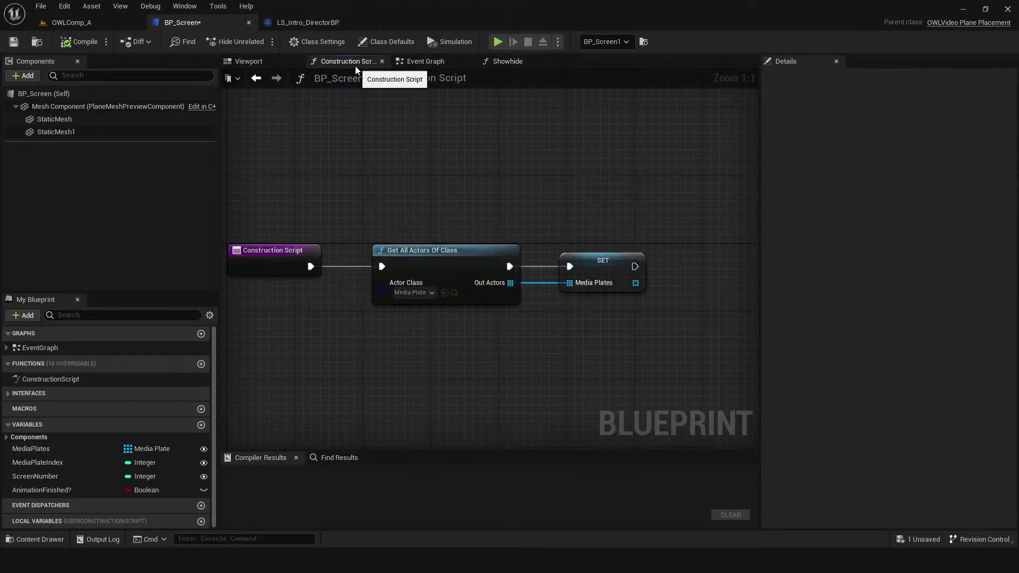
{"action": "right_click_drag", "start_coordinate": [412, 207], "coordinate": [472, 202]}
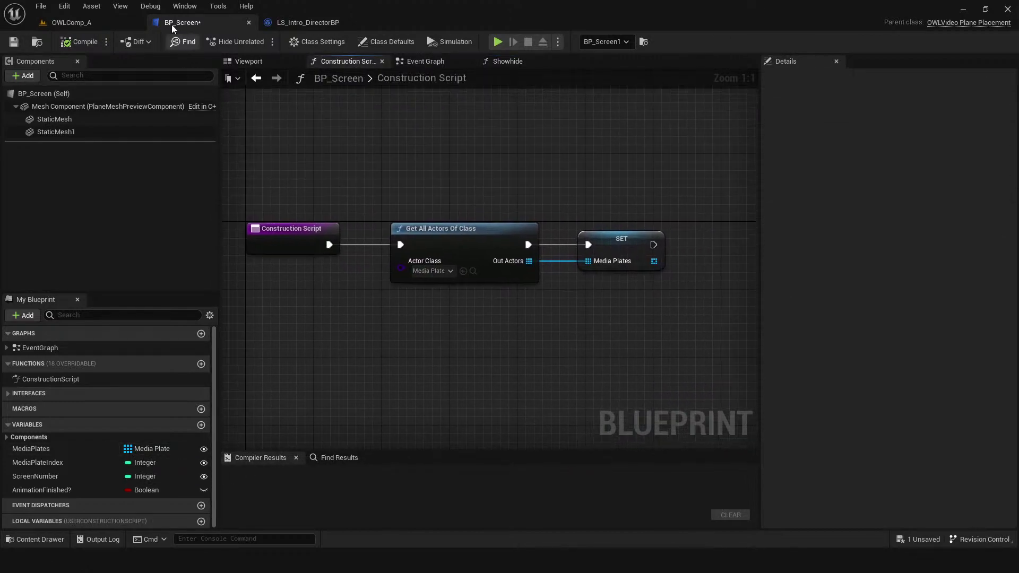
{"action": "left_click", "coordinate": [14, 41]}
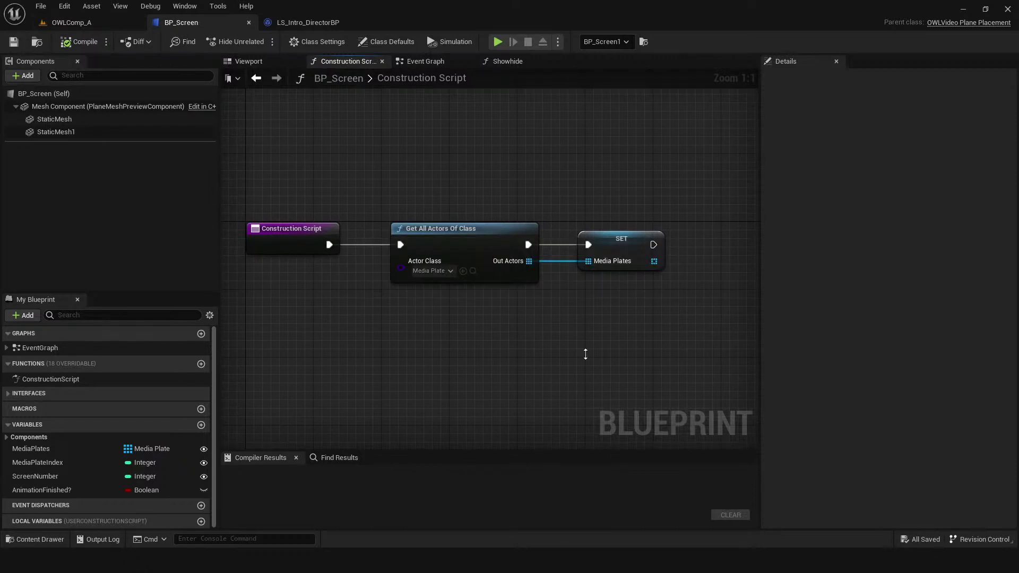
- Search the Actor Class choices of Get All Actors Of Class for "media" and inspect the Set Media Plates node
{"action": "left_click", "coordinate": [472, 242]}
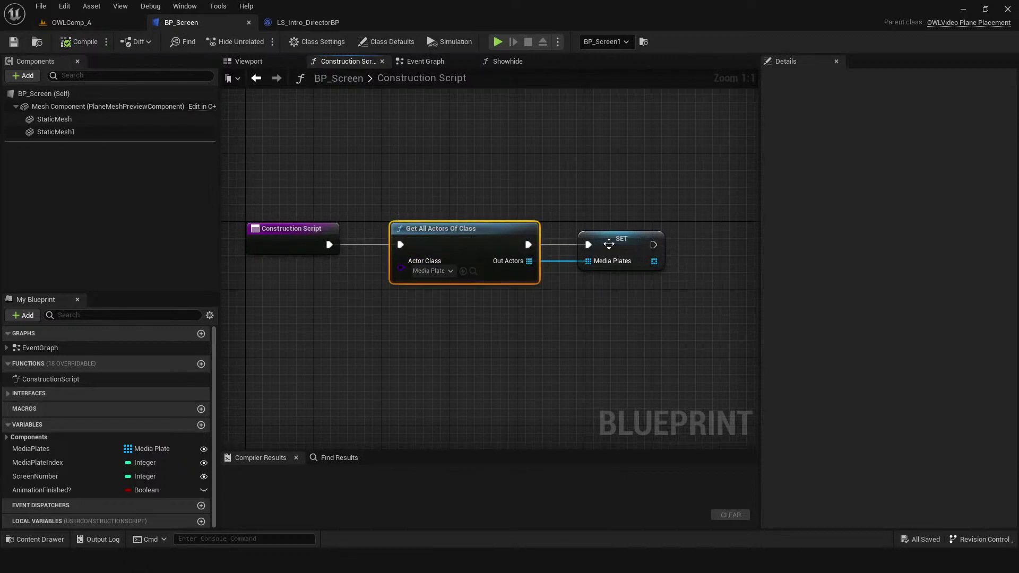
{"action": "left_click", "coordinate": [428, 271]}
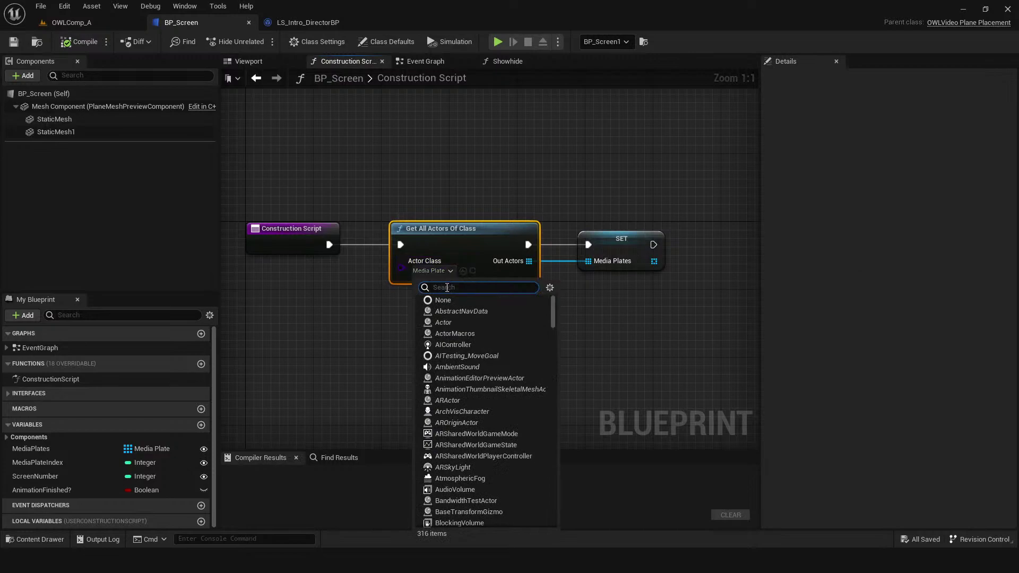
{"action": "type", "text": "media"}
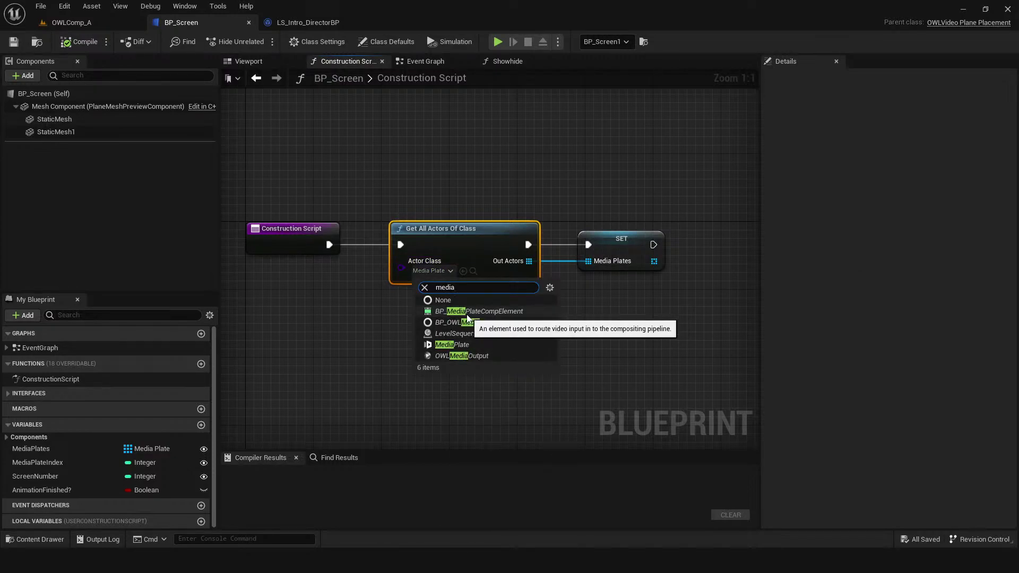
{"action": "left_click", "coordinate": [505, 272]}
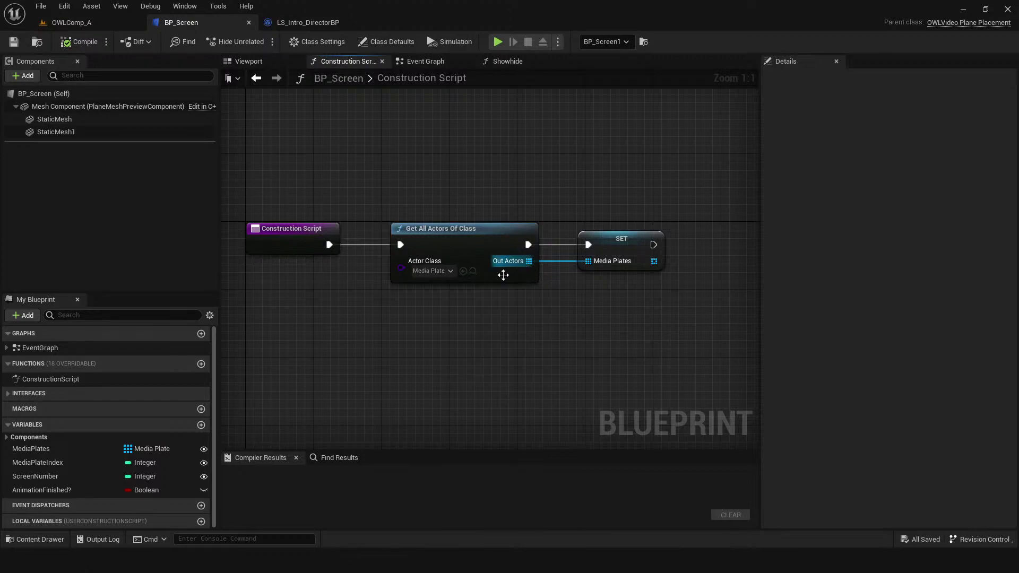
{"action": "left_click", "coordinate": [628, 243]}
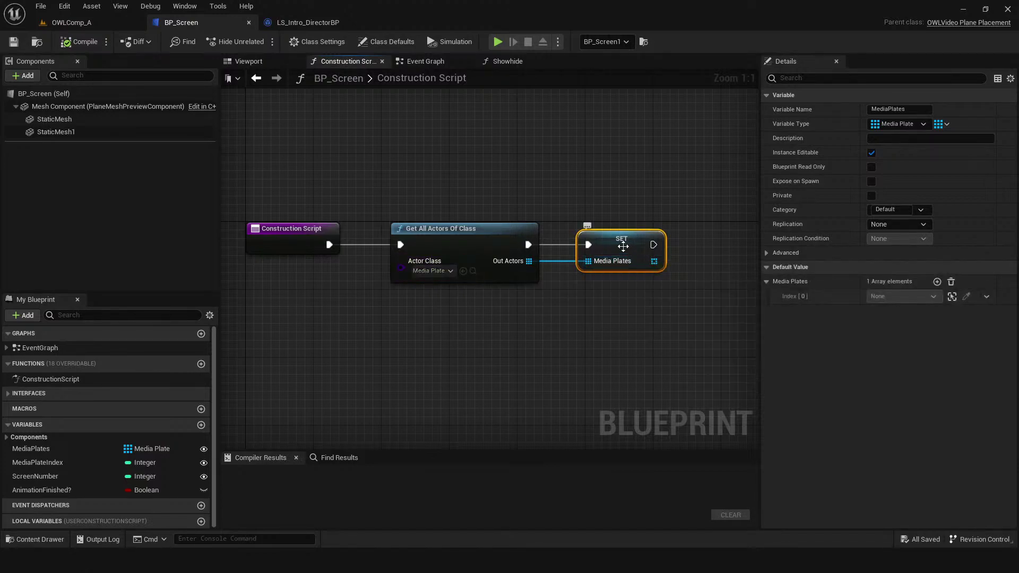
{"action": "left_click", "coordinate": [452, 61]}
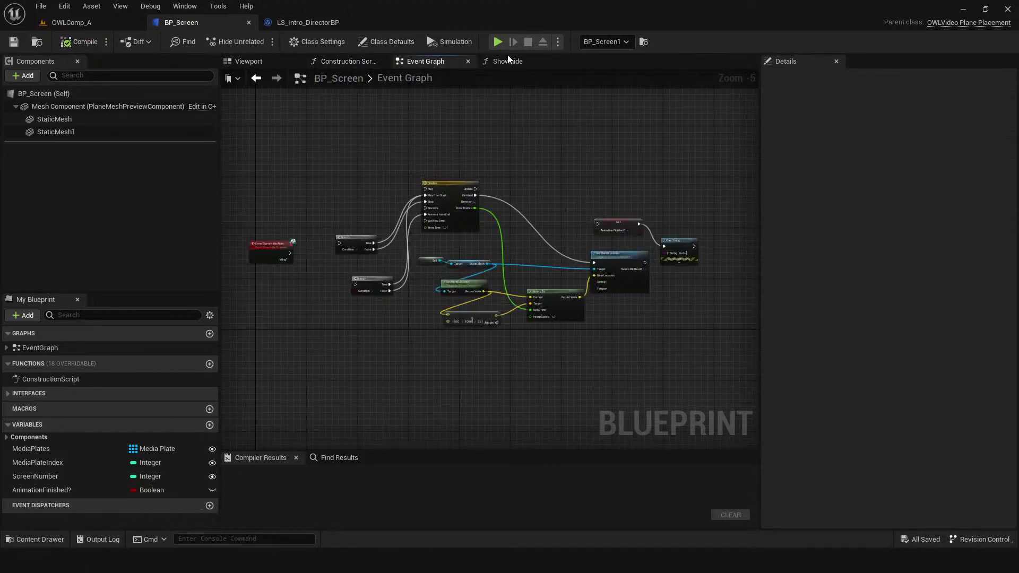
{"action": "left_click", "coordinate": [507, 62]}
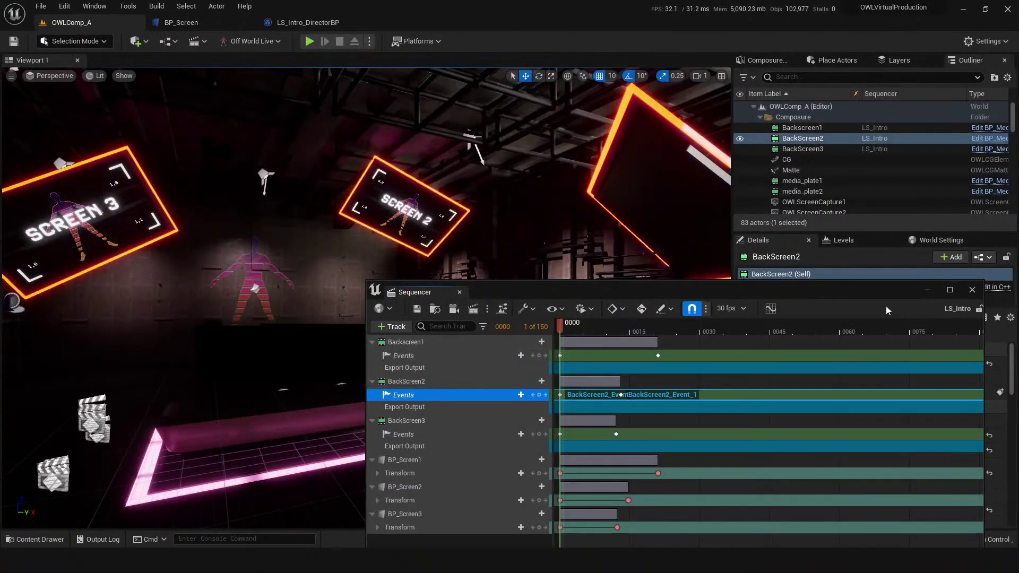
- Minimize the Sequencer, select the BP_Screen1 actor in the level and expand its Media Plates array
{"action": "left_click", "coordinate": [928, 291]}
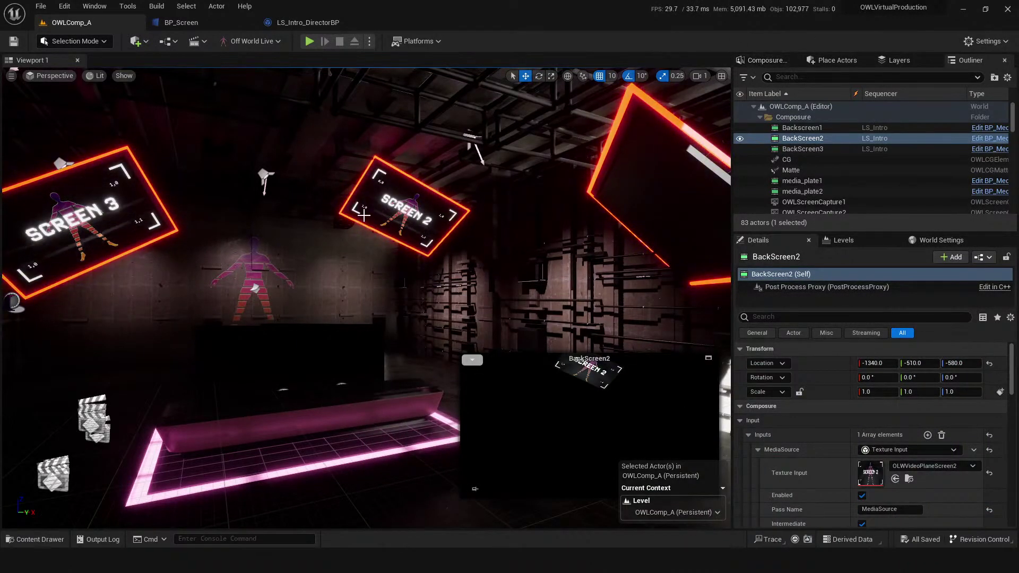
{"action": "left_click", "coordinate": [363, 216]}
{"action": "left_click", "coordinate": [684, 189]}
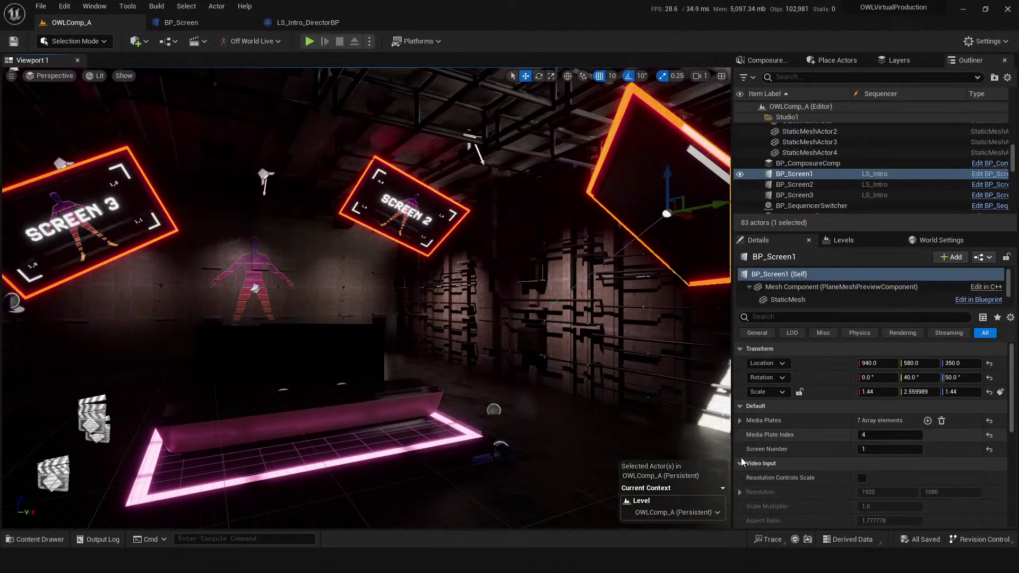
{"action": "left_click", "coordinate": [740, 421]}
{"action": "scroll", "coordinate": [816, 435], "scroll_direction": "down", "scroll_amount": 1}
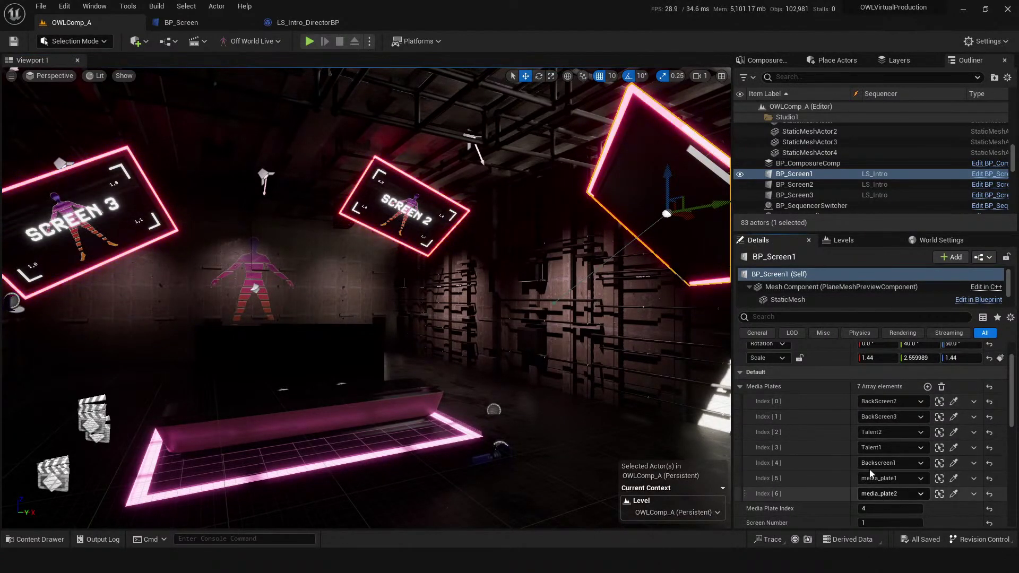
- Compare BP_Screen1's Media Plates array with the composite's elements, including the children of media_plate1 and media_plate2
{"action": "left_click", "coordinate": [763, 62]}
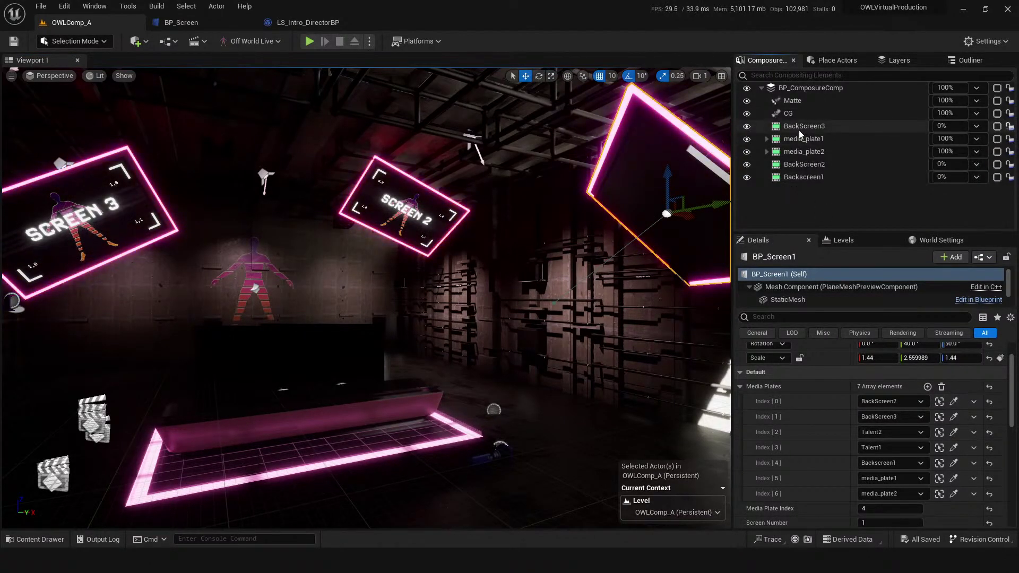
{"action": "left_click", "coordinate": [766, 139]}
{"action": "left_click", "coordinate": [768, 164]}
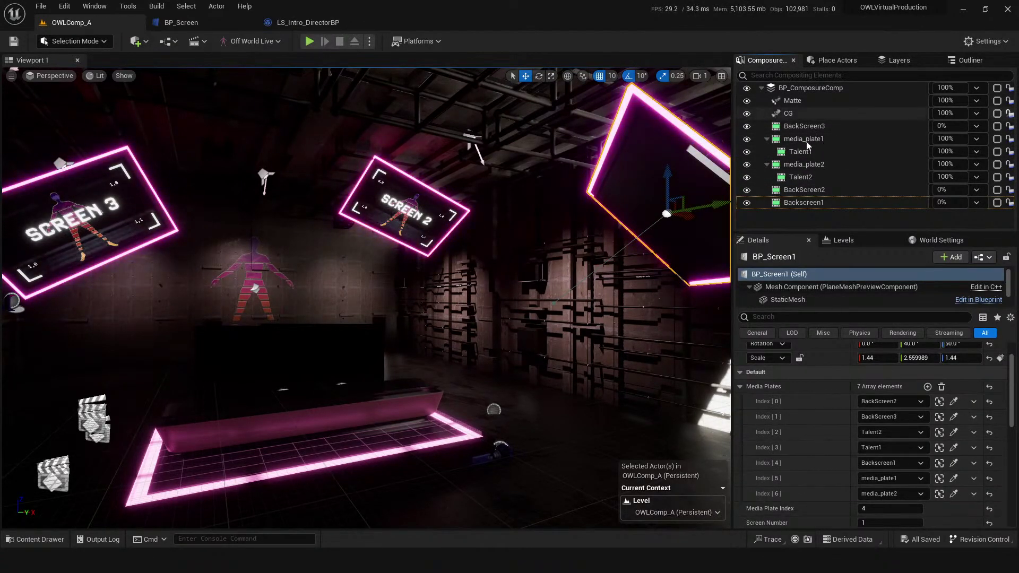
{"action": "left_click", "coordinate": [766, 138]}
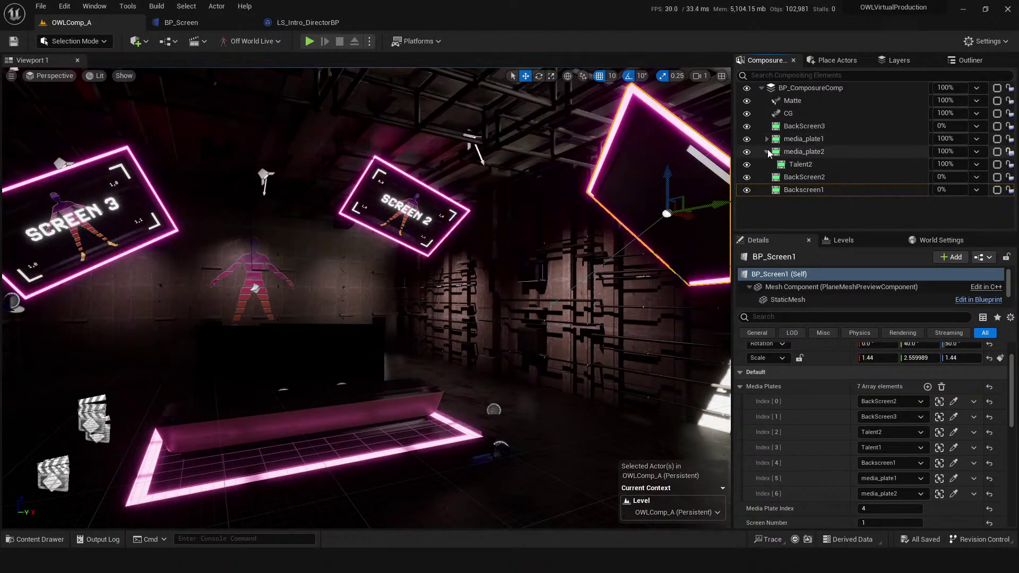
{"action": "left_click", "coordinate": [767, 151]}
{"action": "left_click", "coordinate": [958, 60]}
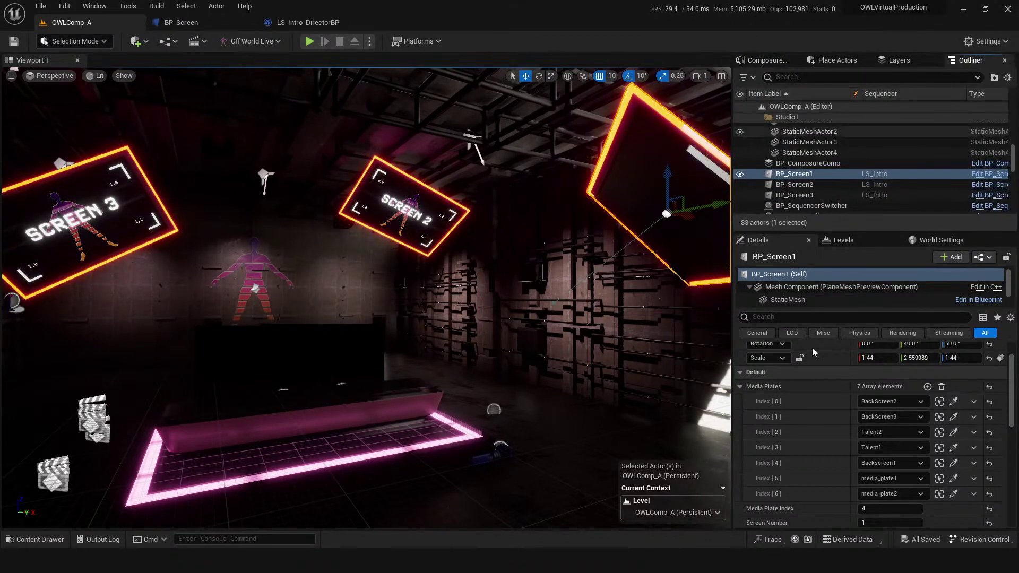
{"action": "scroll", "coordinate": [790, 398], "scroll_direction": "down", "scroll_amount": 2}
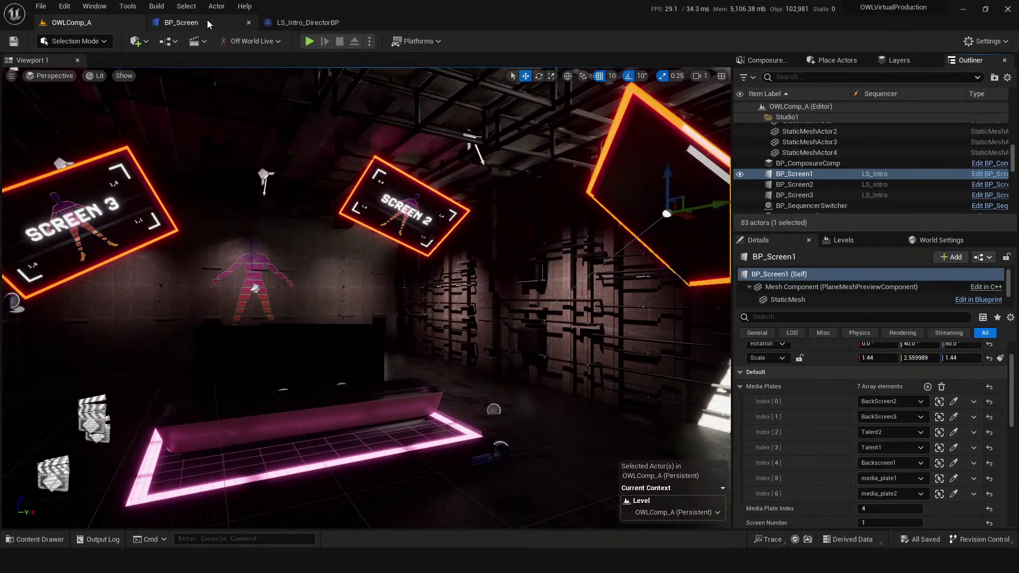
- Return to BP_Screen's Showhide graph and examine the Media Plate Index variable and both Set Opacity paths of the Branch
{"action": "left_click", "coordinate": [207, 21]}
{"action": "right_click_drag", "start_coordinate": [452, 185], "coordinate": [461, 232]}
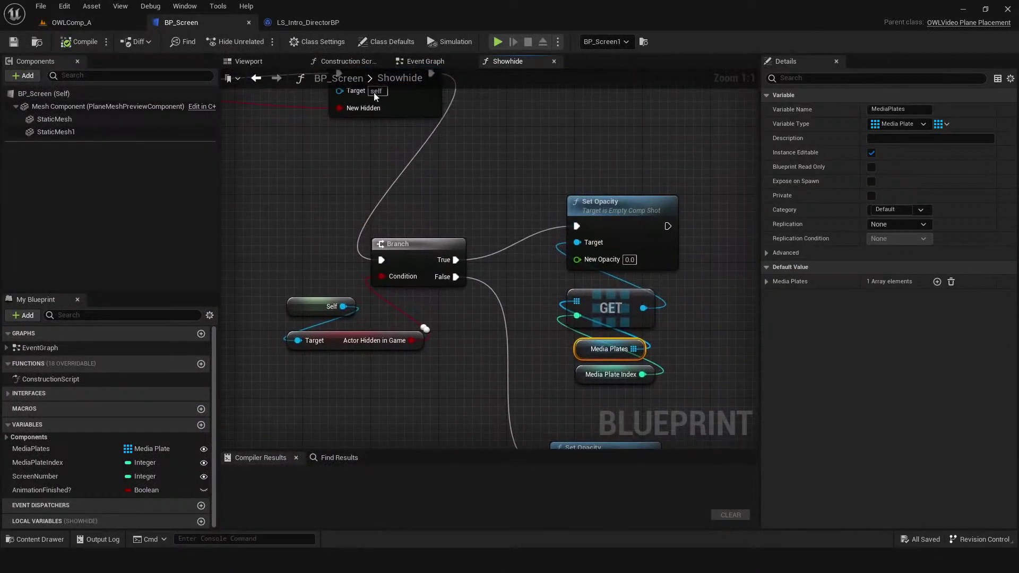
{"action": "left_click", "coordinate": [347, 62]}
{"action": "left_click", "coordinate": [505, 61]}
{"action": "right_click_drag", "start_coordinate": [552, 423], "coordinate": [648, 281]}
{"action": "left_click", "coordinate": [552, 297]}
{"action": "right_click_drag", "start_coordinate": [642, 318], "coordinate": [621, 310]}
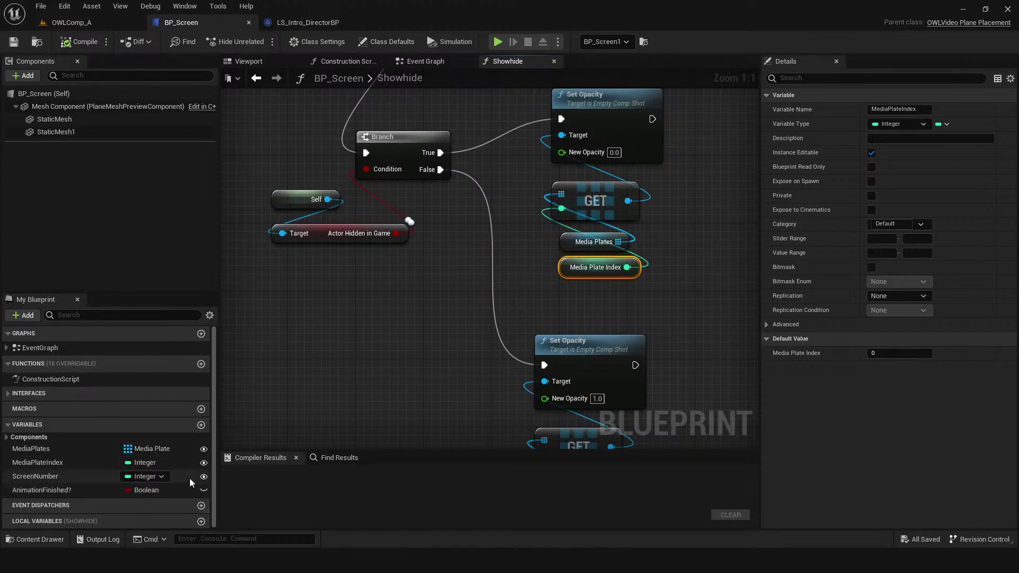
{"action": "right_click_drag", "start_coordinate": [571, 255], "coordinate": [545, 279]}
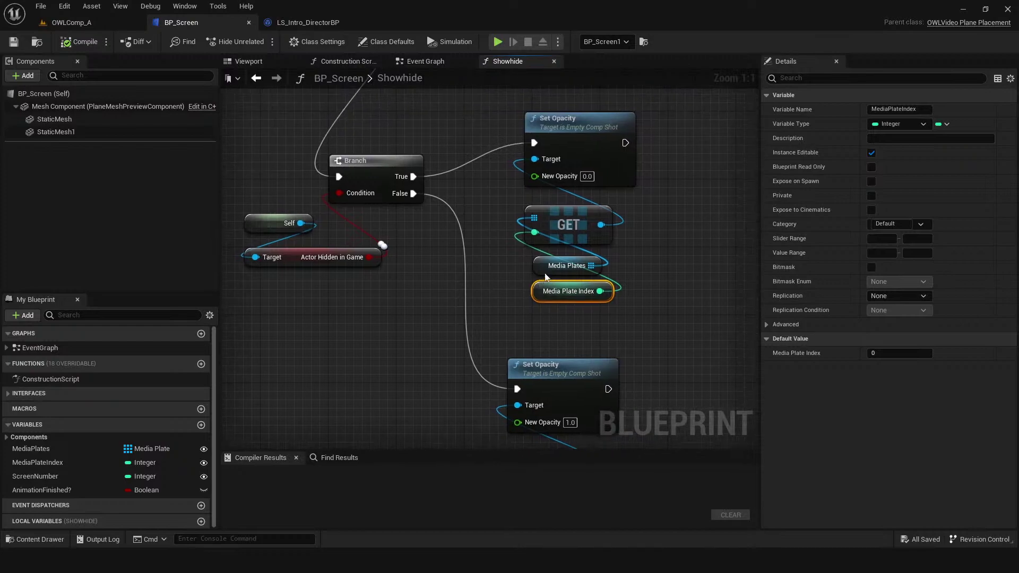
- Inspect Showhide's Media Plates and Media Plate Index variables and compare their values on BP_Screen1, BP_Screen2 and BP_Screen3 in the level
{"action": "left_click", "coordinate": [566, 267]}
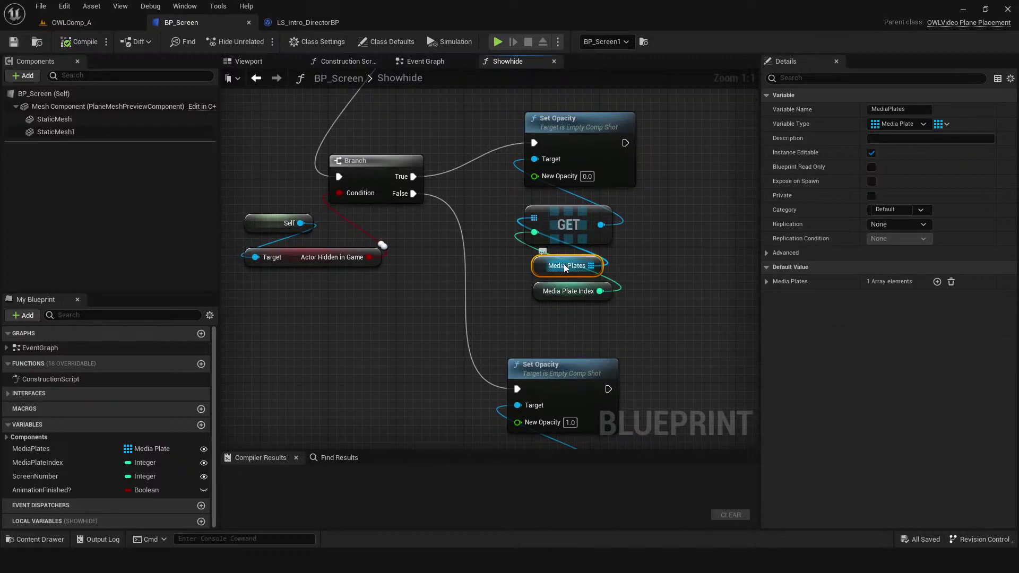
{"action": "left_click", "coordinate": [538, 291]}
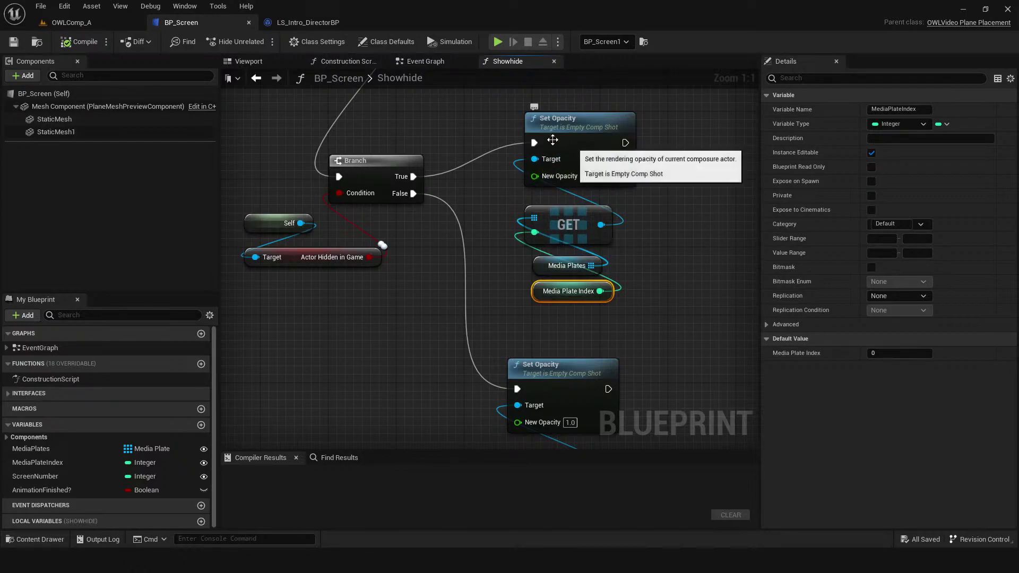
{"action": "left_click", "coordinate": [68, 23]}
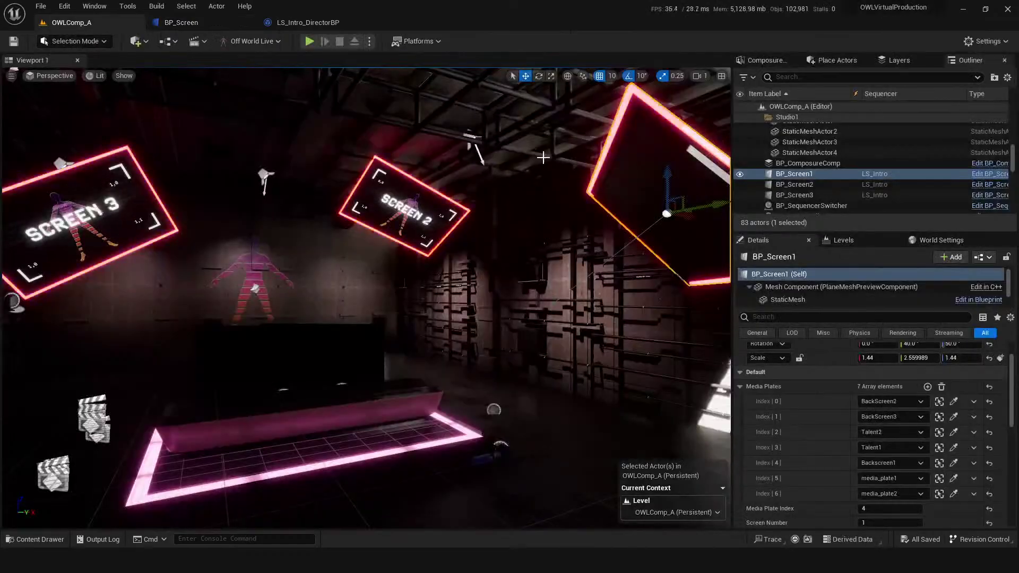
{"action": "left_click", "coordinate": [795, 176]}
{"action": "left_click", "coordinate": [799, 196], "text": "shift"}
{"action": "left_click", "coordinate": [794, 176]}
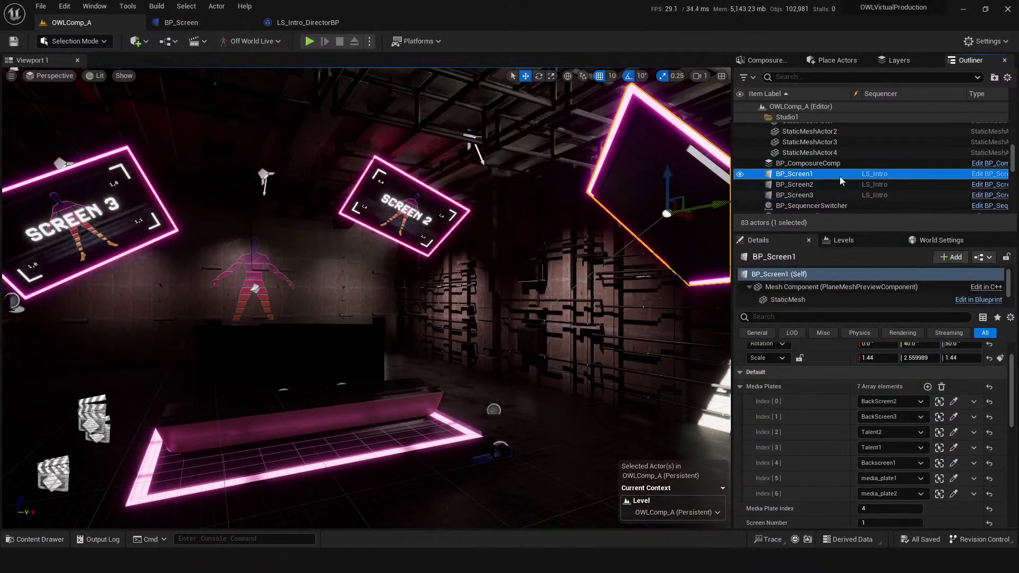
{"action": "scroll", "coordinate": [786, 464], "scroll_direction": "down", "scroll_amount": 2}
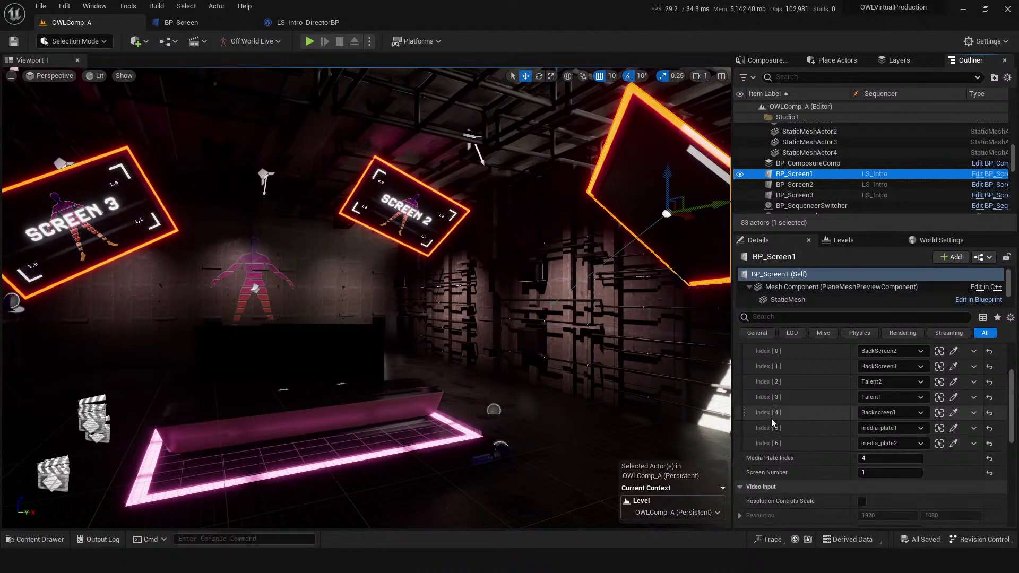
{"action": "left_click", "coordinate": [796, 185]}
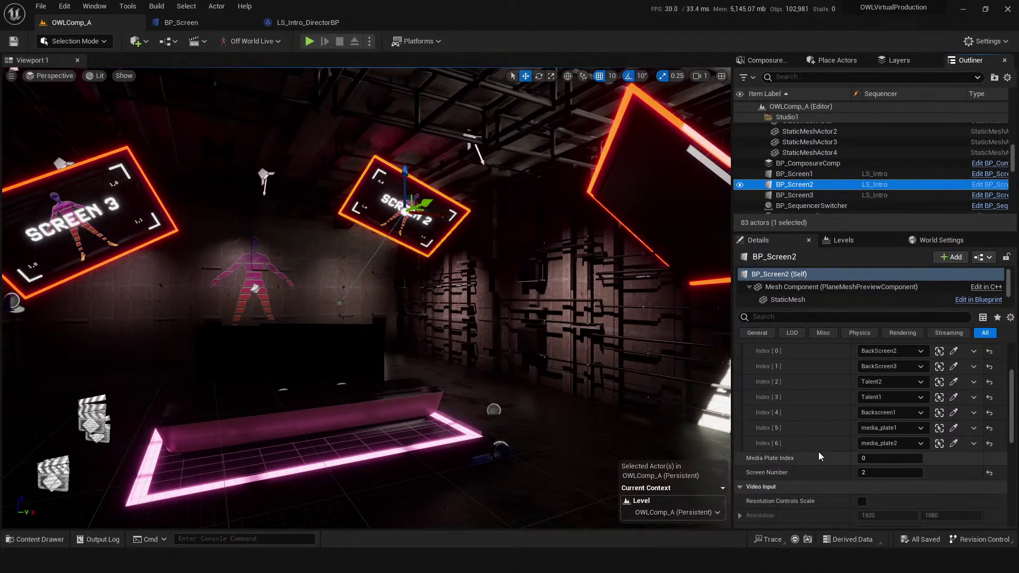
{"action": "scroll", "coordinate": [819, 452], "scroll_direction": "up", "scroll_amount": 1}
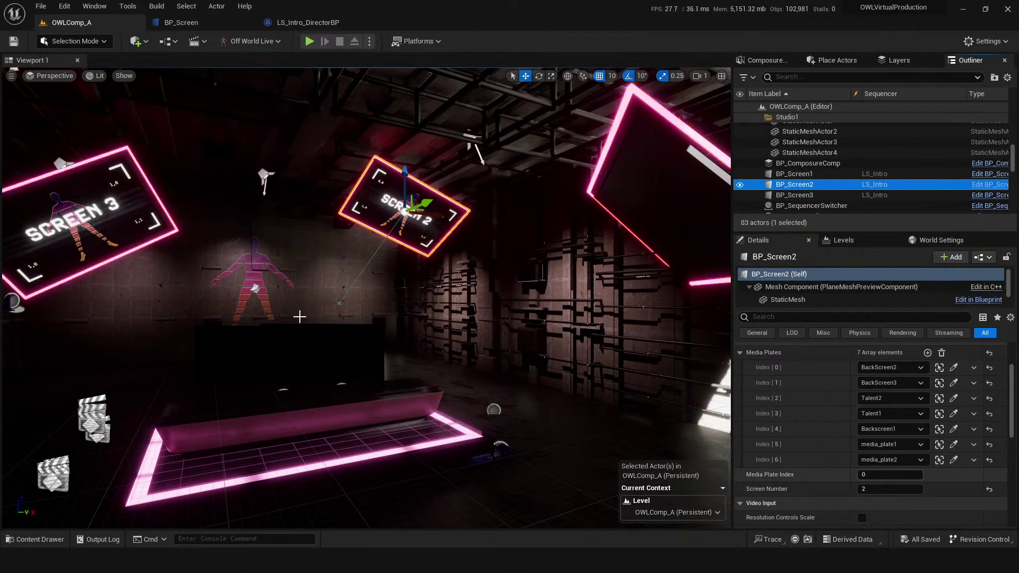
{"action": "left_click", "coordinate": [66, 221]}
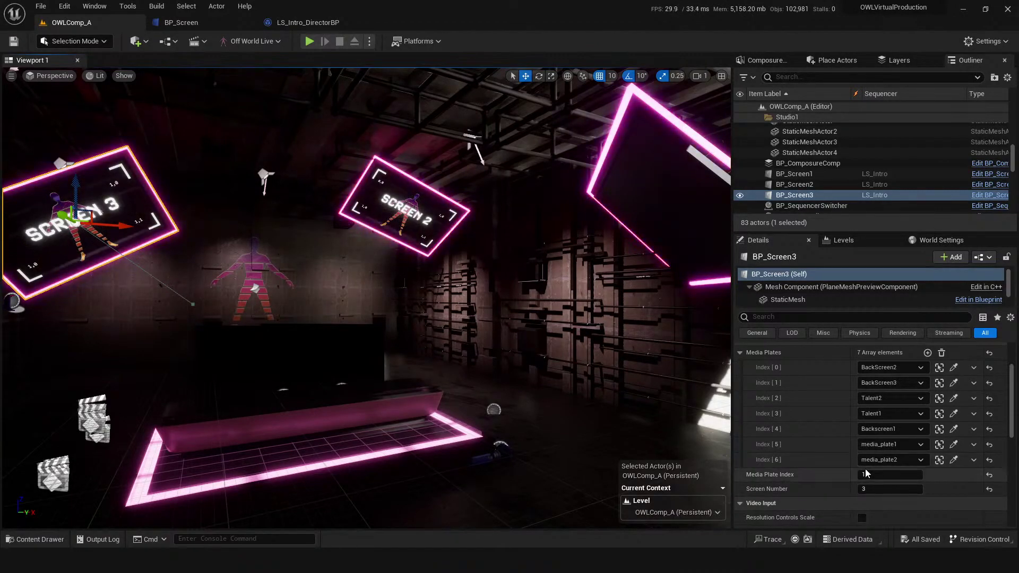
- Check Showhide's Media Plate Index node against BP_Screen3's settings and view the Sequencer Events graph of LS_Intro_DirectorBP
{"action": "left_click", "coordinate": [189, 26]}
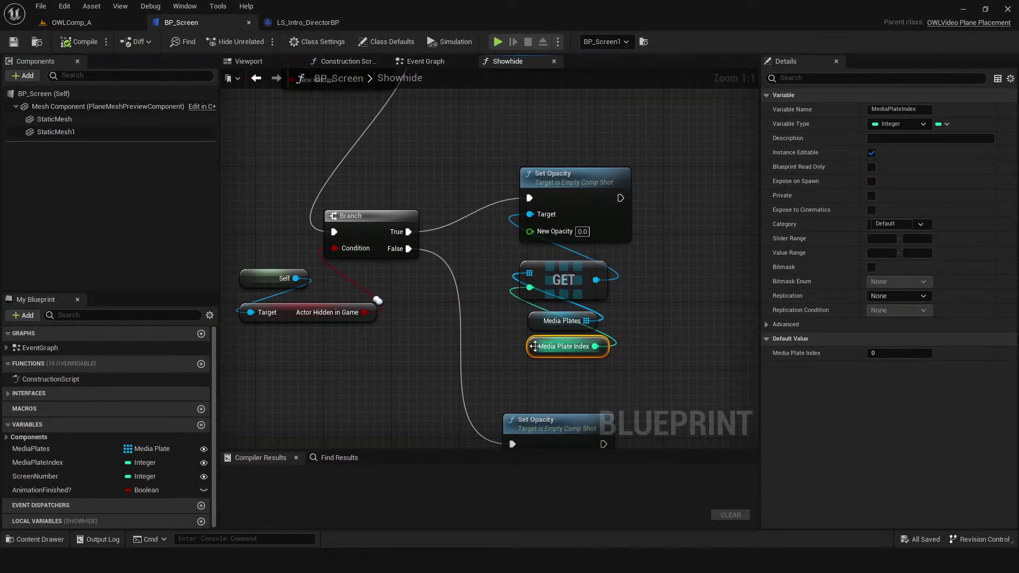
{"action": "left_click", "coordinate": [79, 22]}
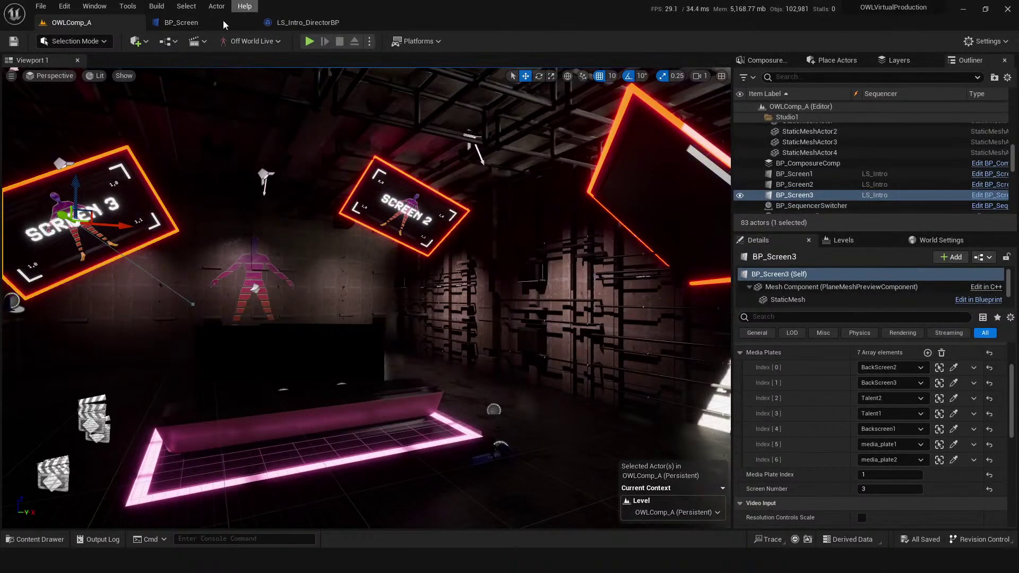
{"action": "left_click", "coordinate": [198, 22]}
{"action": "left_click", "coordinate": [295, 18]}
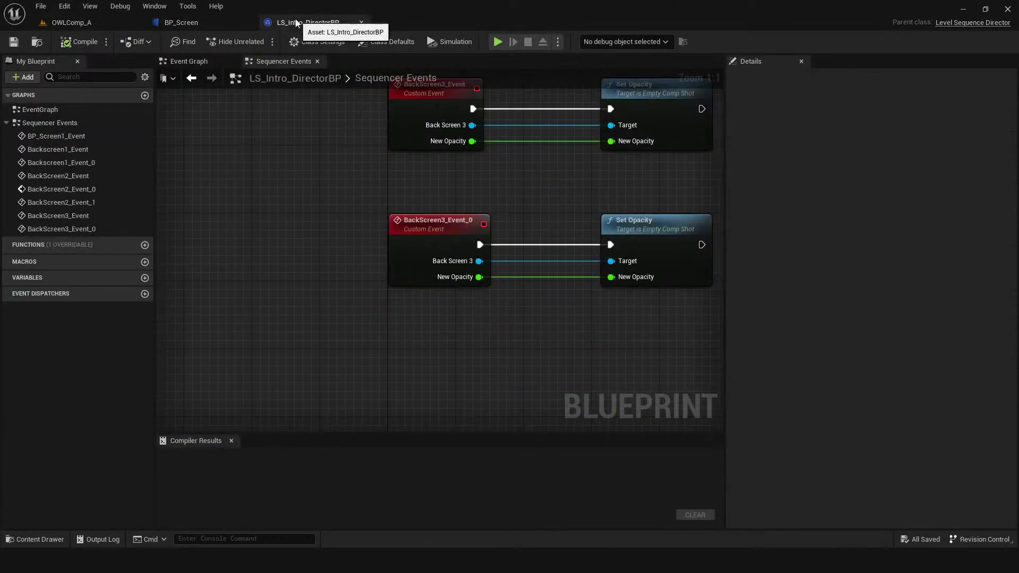
{"action": "left_click", "coordinate": [98, 23]}
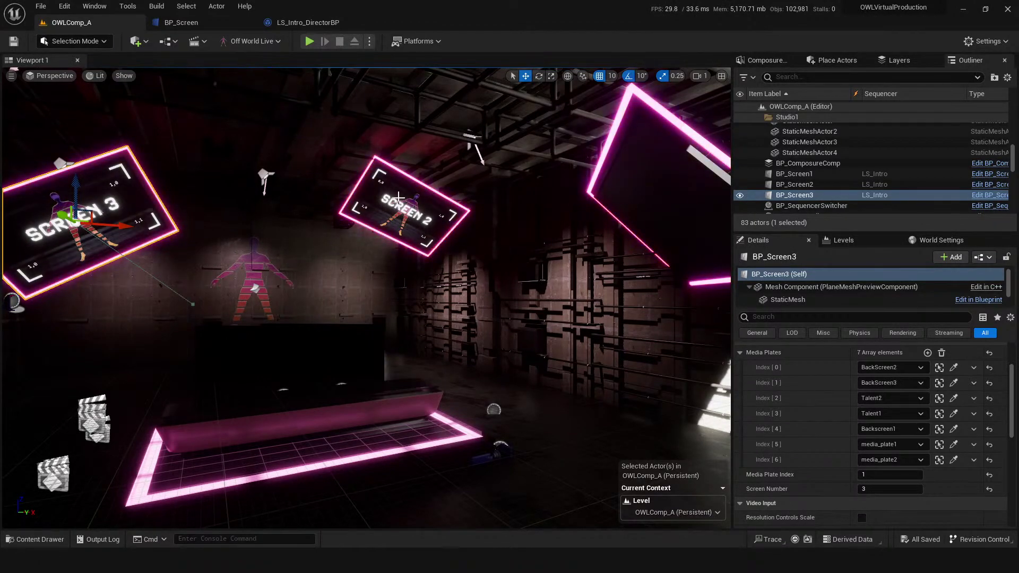
- Follow BP_Screen's Showhide function from Set Actor Hidden In Game through the Branch to the two Set Opacity nodes
{"action": "left_click", "coordinate": [200, 21]}
{"action": "right_click_drag", "start_coordinate": [423, 200], "coordinate": [541, 297]}
{"action": "scroll", "coordinate": [515, 294], "scroll_direction": "down", "scroll_amount": 2}
{"action": "right_click_drag", "start_coordinate": [554, 238], "coordinate": [528, 232]}
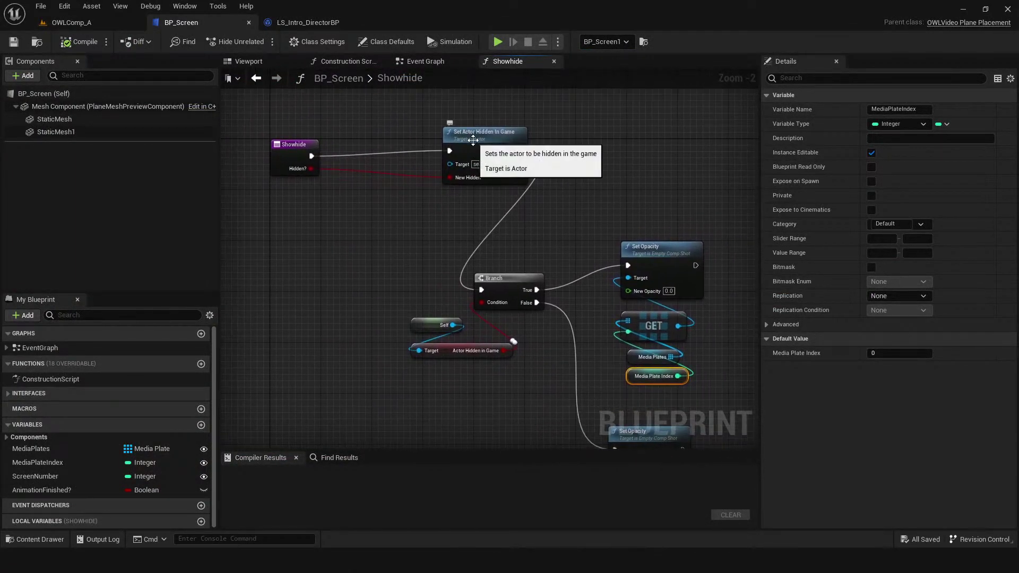
{"action": "left_click", "coordinate": [501, 150]}
{"action": "right_click_drag", "start_coordinate": [569, 246], "coordinate": [520, 236]}
{"action": "scroll", "coordinate": [521, 236], "scroll_direction": "up", "scroll_amount": 1}
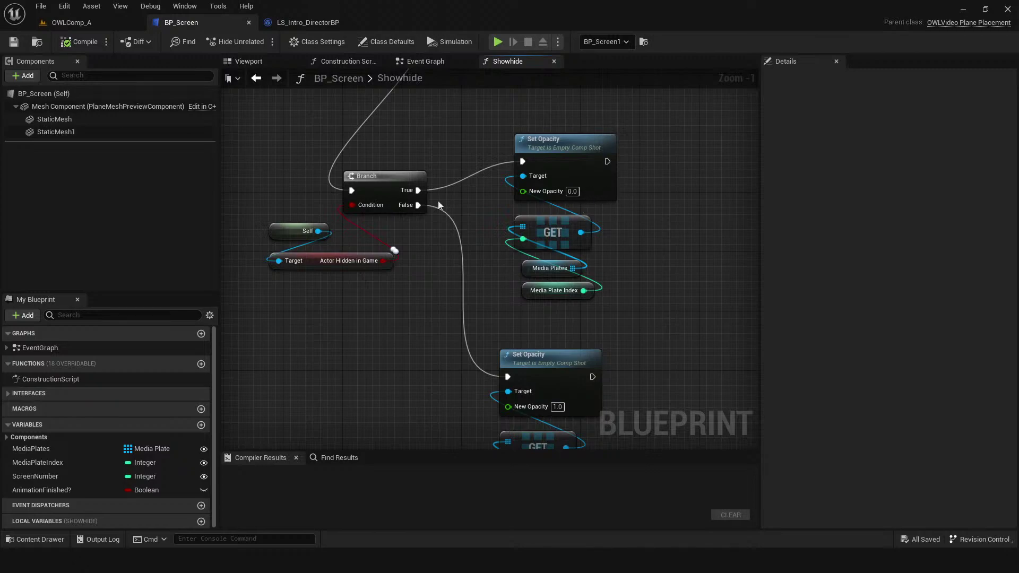
- Open the LS_Intro_2 level sequence from the Presets folder of SequencerSwitcher and place the Sequencer window lower over the level
{"action": "left_click", "coordinate": [85, 27]}
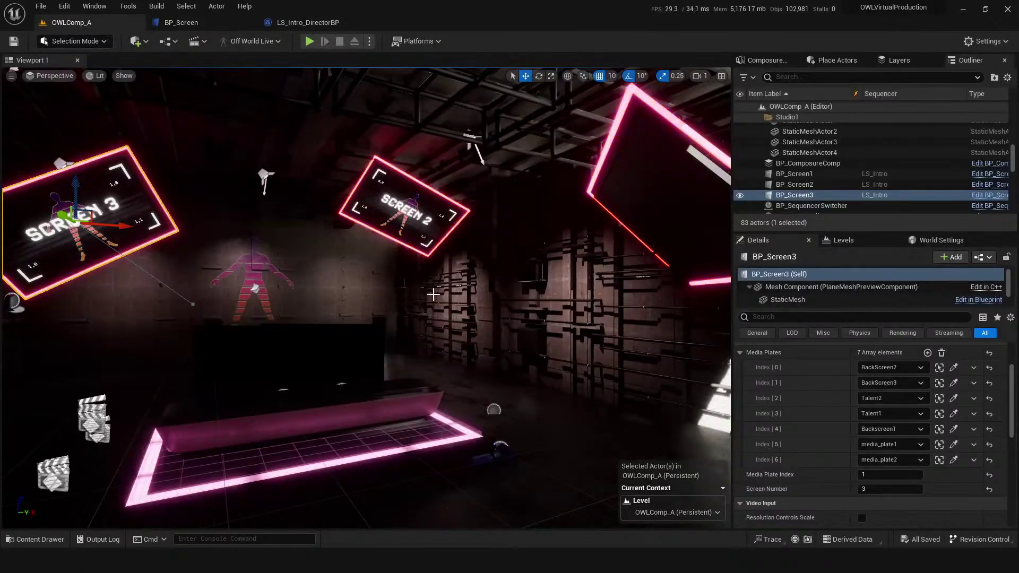
{"action": "left_click", "coordinate": [493, 370]}
{"action": "key", "text": "ctrl+space"}
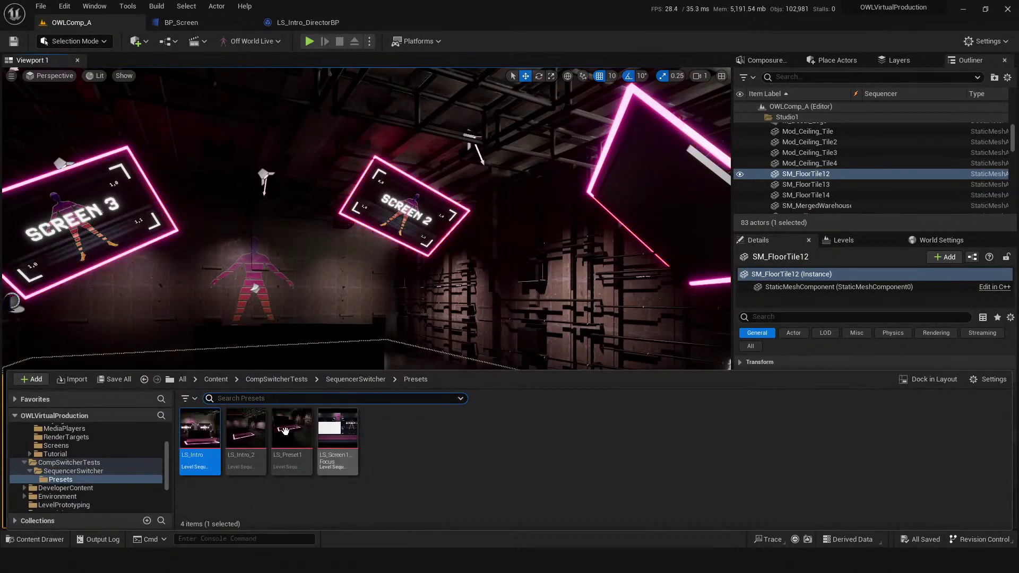
{"action": "double_click", "coordinate": [253, 435]}
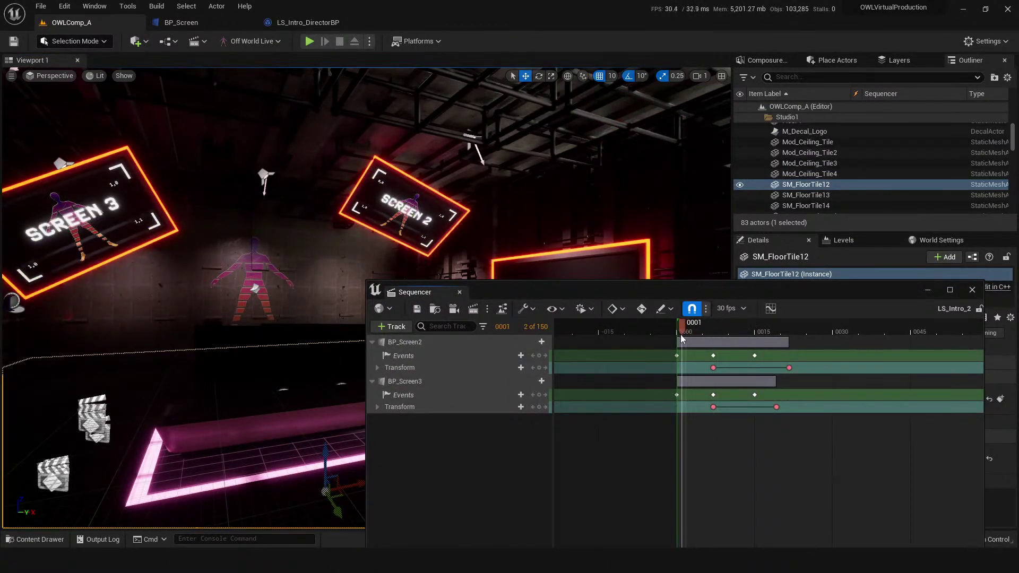
{"action": "left_click_drag", "start_coordinate": [691, 297], "coordinate": [651, 398]}
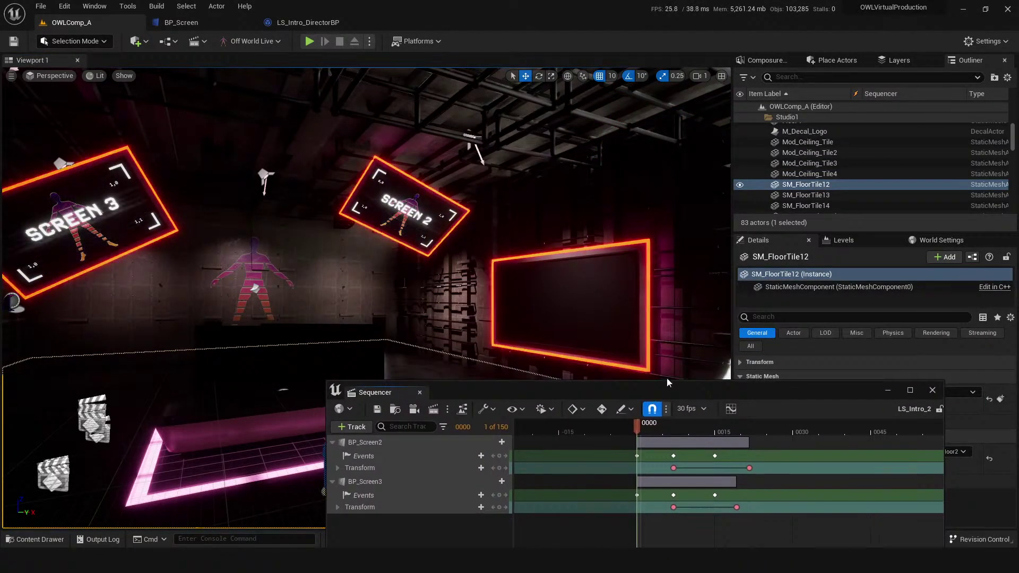
- Select the BP_ComposureComp composite, detach its preview into a separate window and shrink it over the upper part of the viewport
{"action": "left_click", "coordinate": [759, 61]}
{"action": "left_click", "coordinate": [793, 88]}
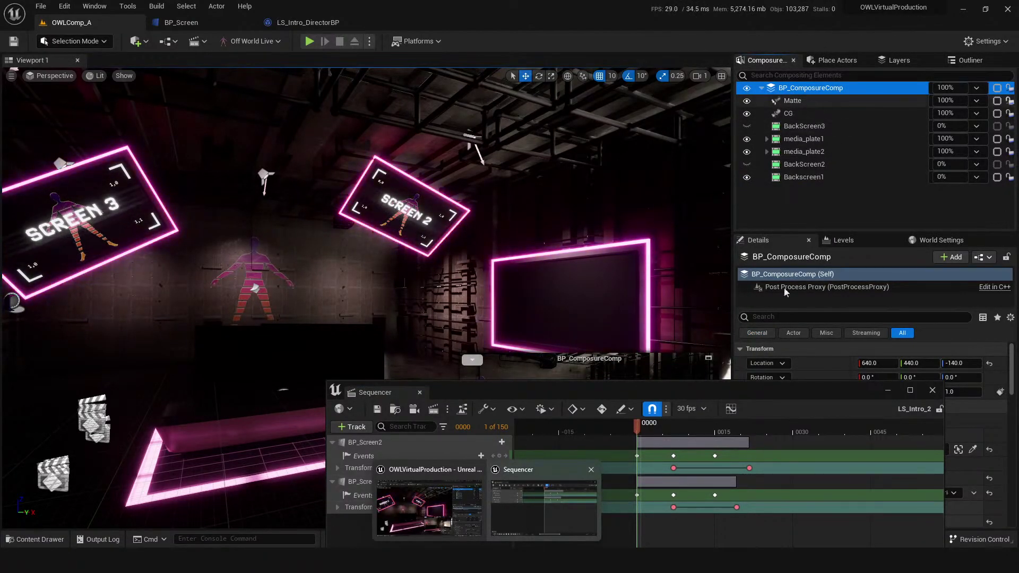
{"action": "left_click_drag", "start_coordinate": [757, 393], "coordinate": [1018, 446]}
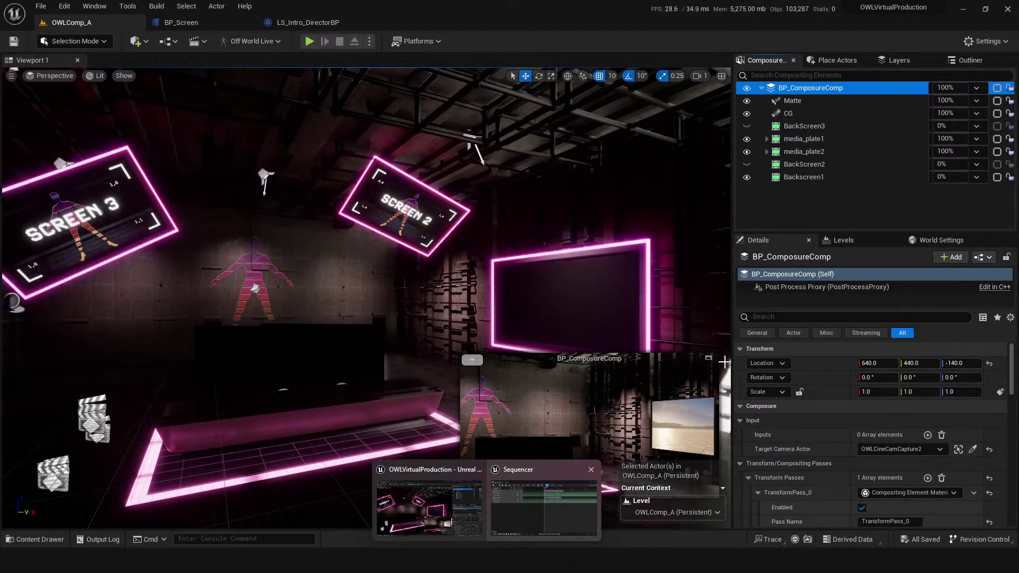
{"action": "left_click", "coordinate": [705, 359]}
{"action": "left_click_drag", "start_coordinate": [652, 75], "coordinate": [496, 53]}
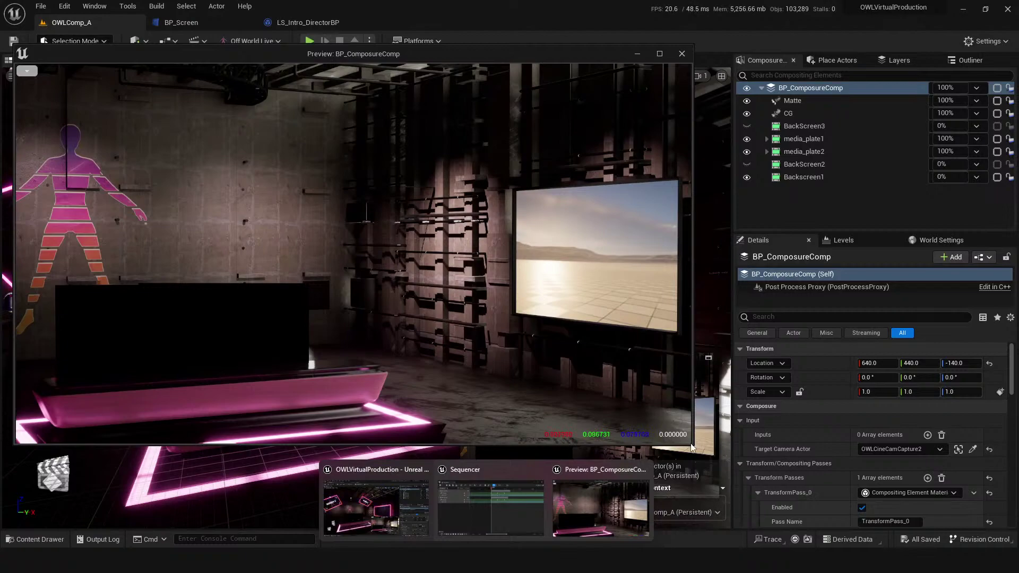
{"action": "left_click_drag", "start_coordinate": [690, 446], "coordinate": [473, 341]}
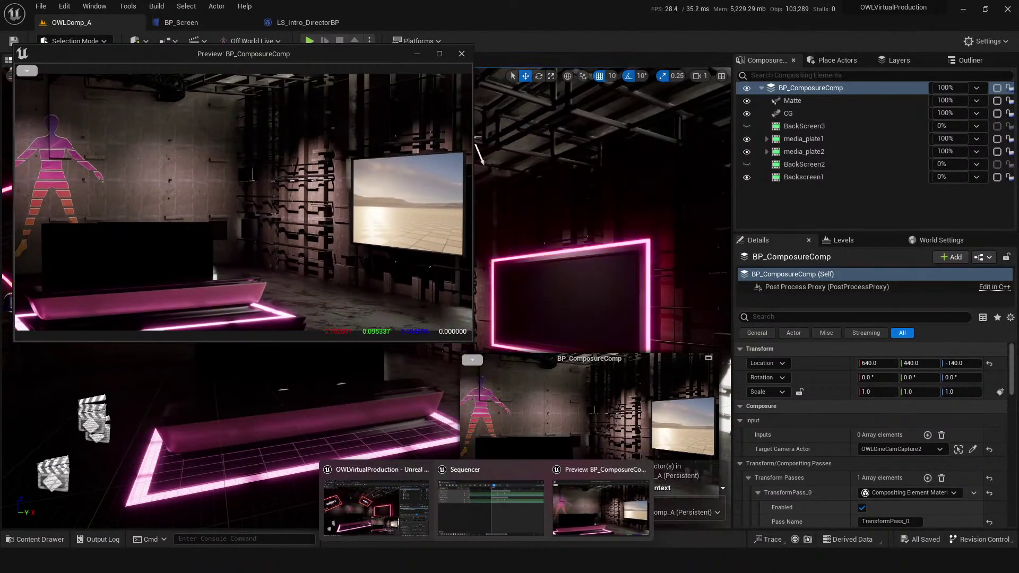
- Play LS_Intro_2 repeatedly from frame 0 to check how BP_Screen2 and BP_Screen3 animate in the composite preview
{"action": "left_click", "coordinate": [491, 504]}
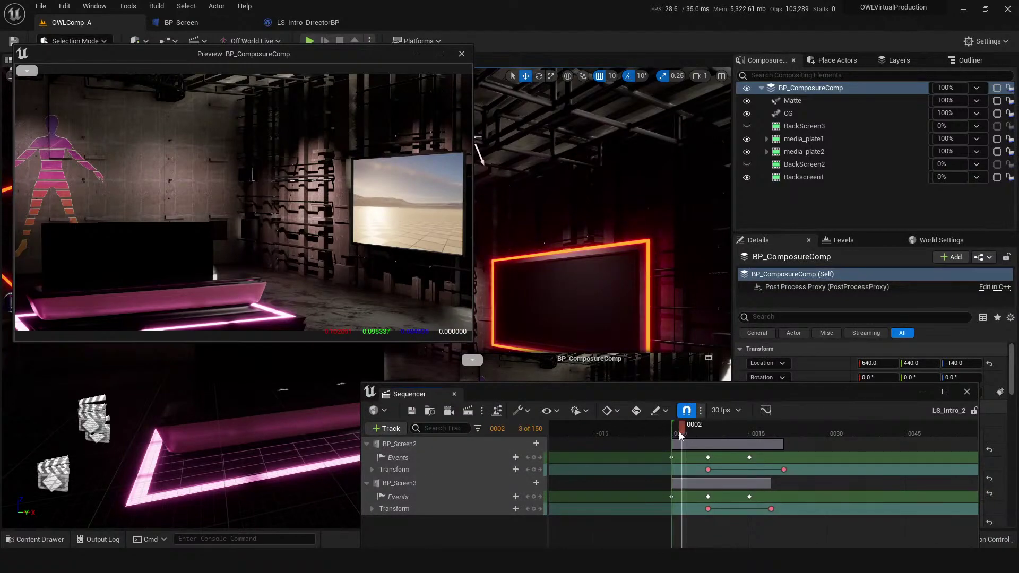
{"action": "left_click", "coordinate": [673, 434]}
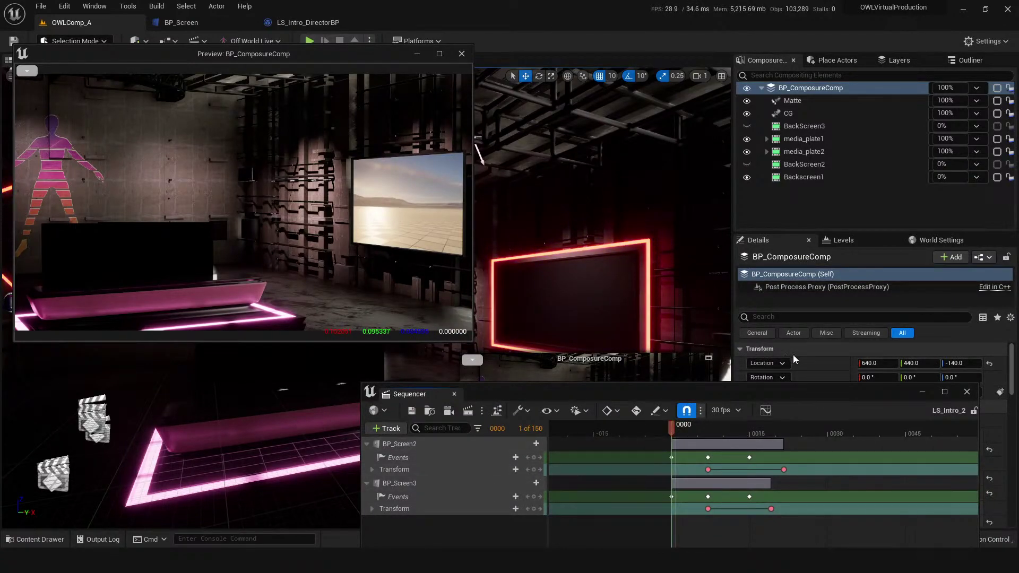
{"action": "key", "text": "space"}
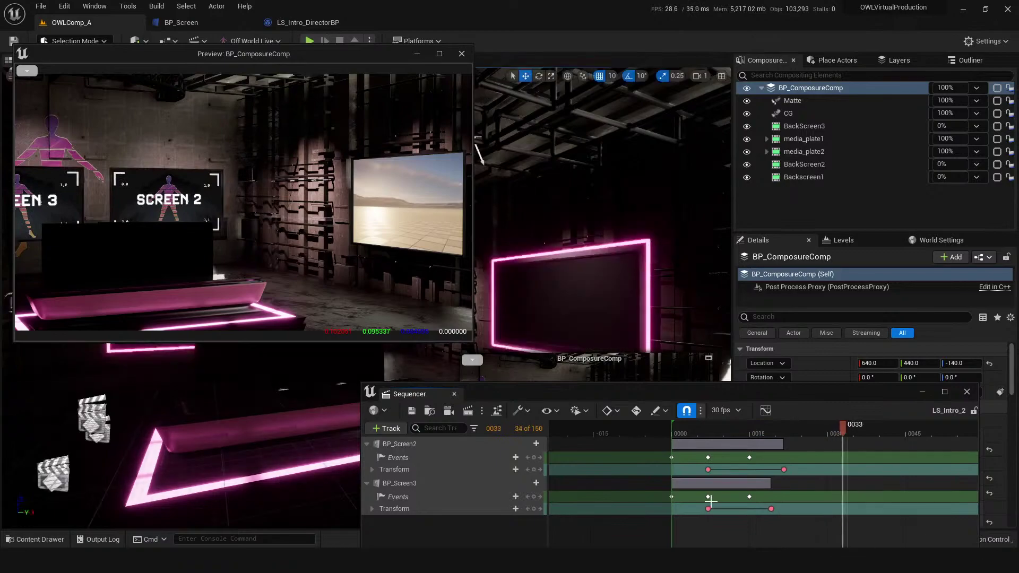
{"action": "left_click", "coordinate": [673, 434]}
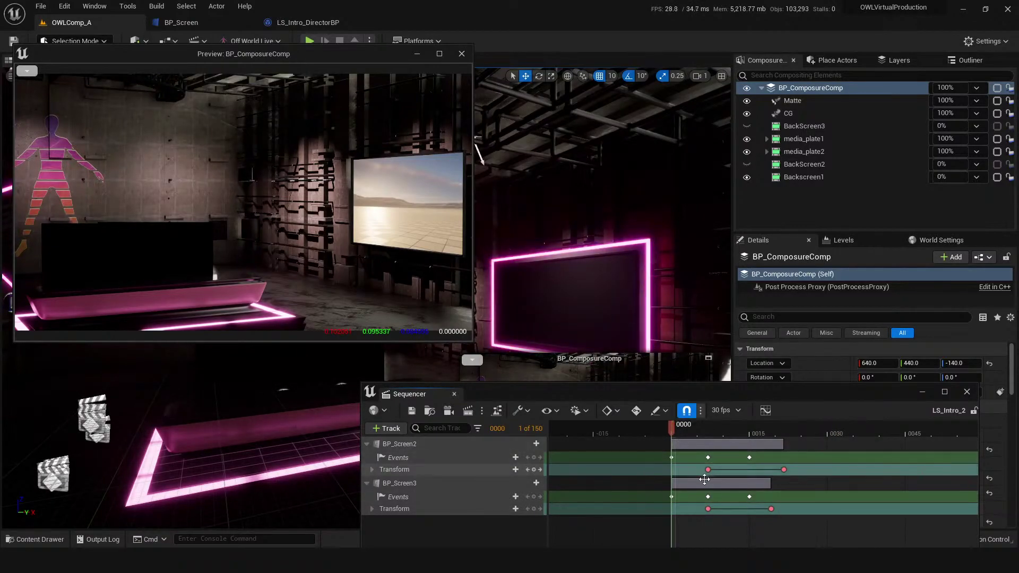
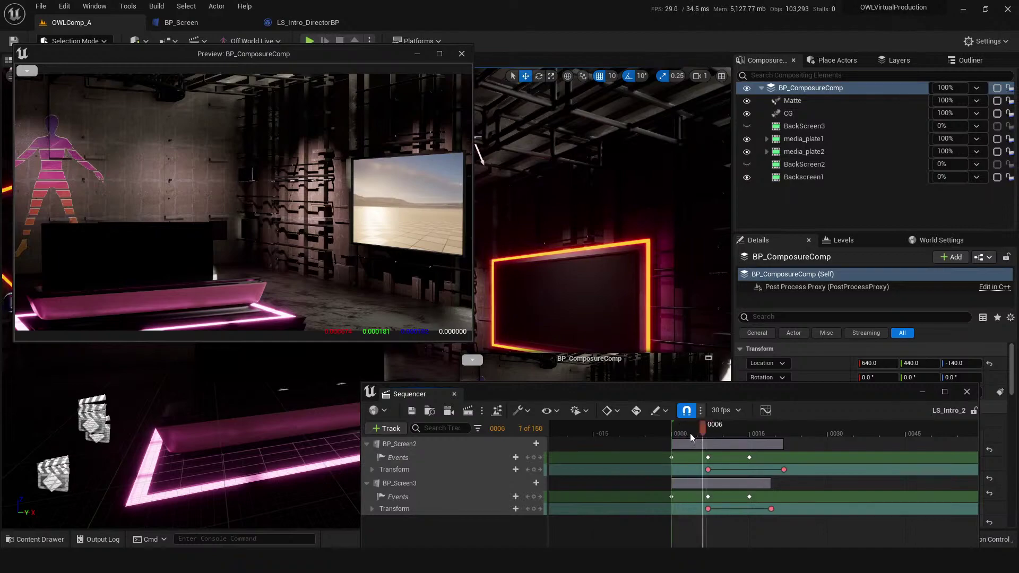
{"action": "key", "text": "space"}
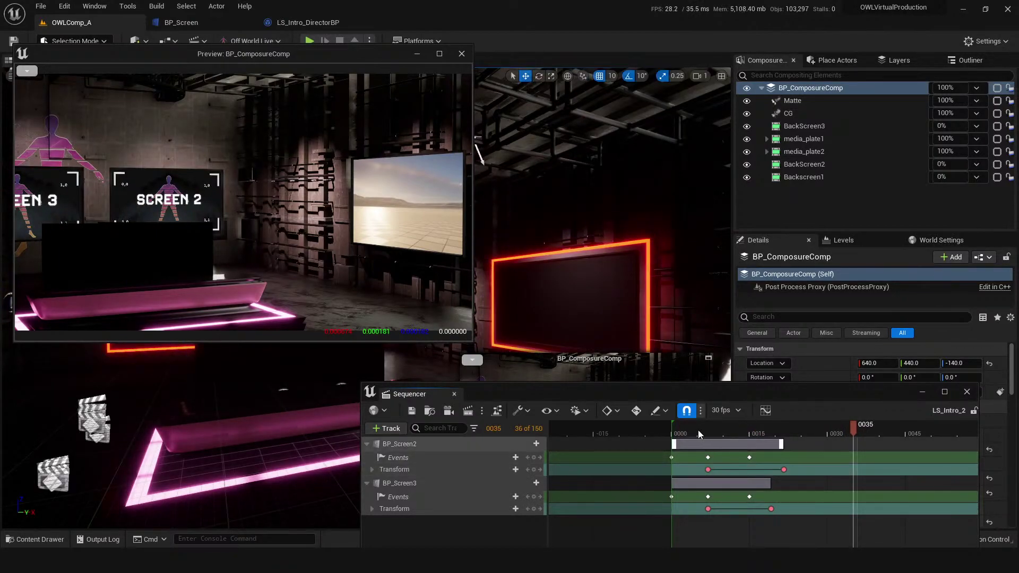
{"action": "left_click", "coordinate": [674, 430]}
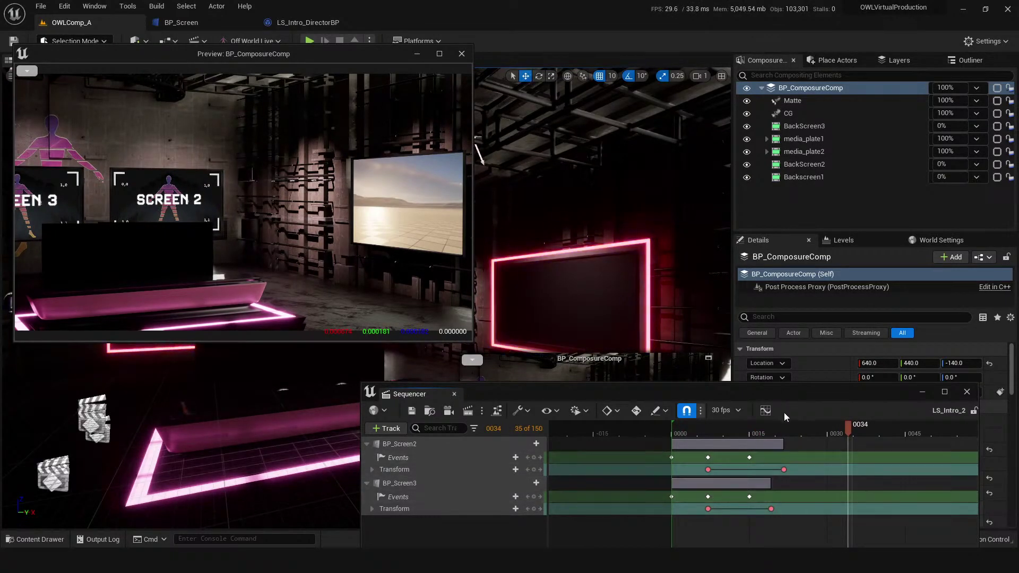
{"action": "left_click_drag", "start_coordinate": [732, 393], "coordinate": [750, 380]}
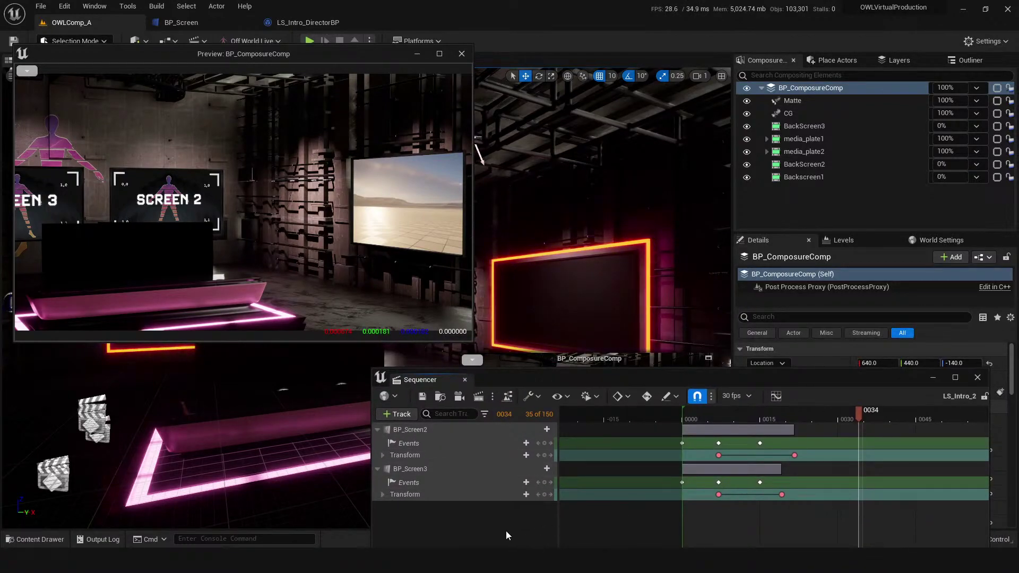
{"action": "left_click_drag", "start_coordinate": [690, 419], "coordinate": [681, 419]}
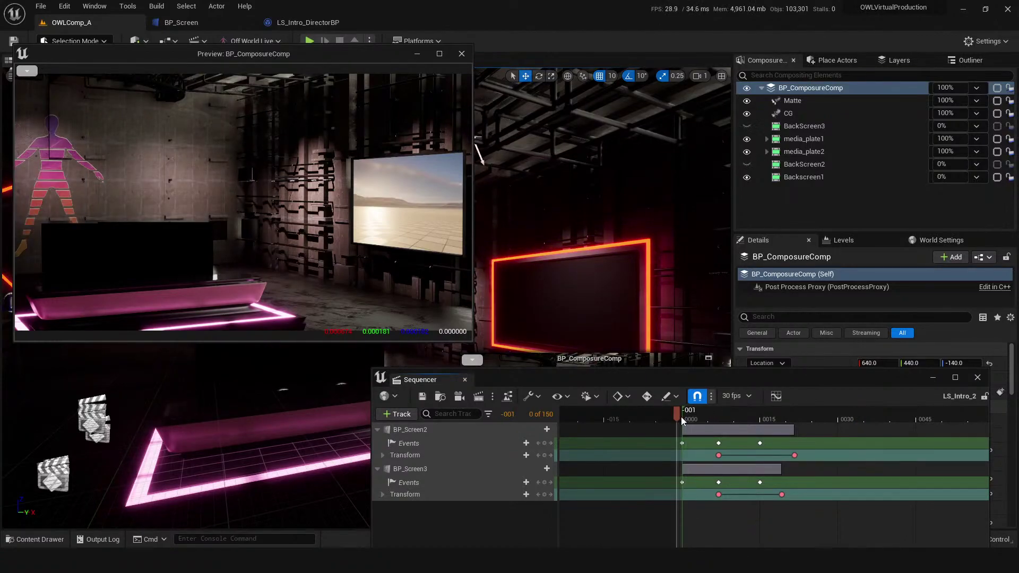
{"action": "key", "text": "space"}
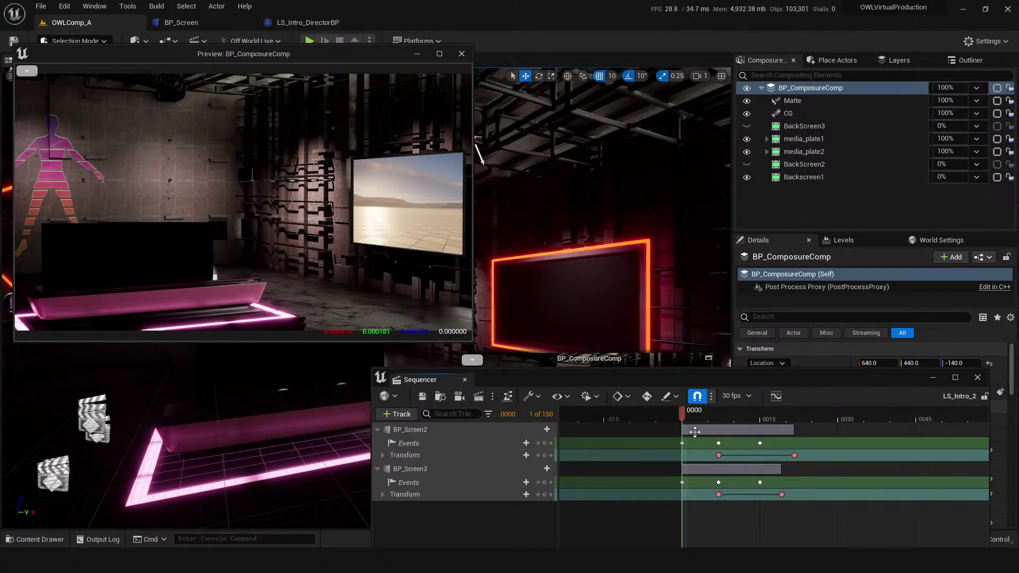
{"action": "key", "text": "space"}
- Undo the possession of BP_ComposureComp in LS_Intro_2 and return to BP_Screen's Showhide graph with the composite preview minimized
{"action": "key", "text": "ctrl+z"}
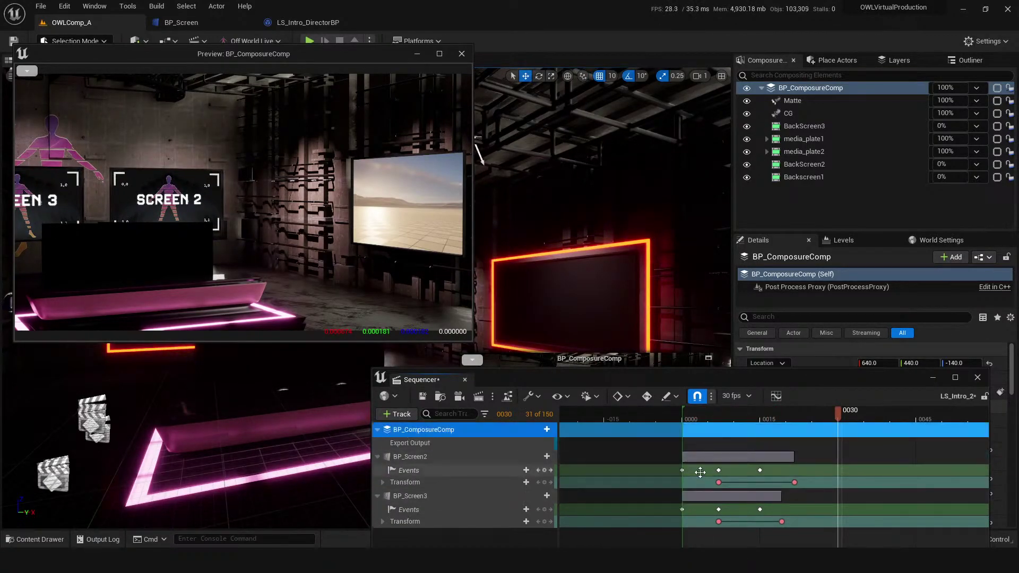
{"action": "key", "text": "ctrl+z"}
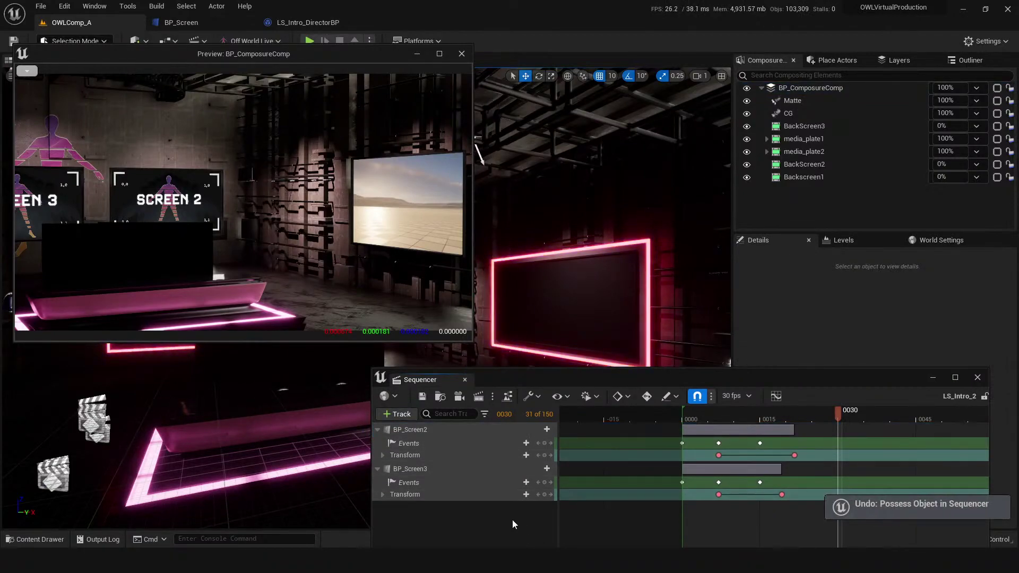
{"action": "left_click", "coordinate": [180, 23]}
{"action": "left_click", "coordinate": [418, 53]}
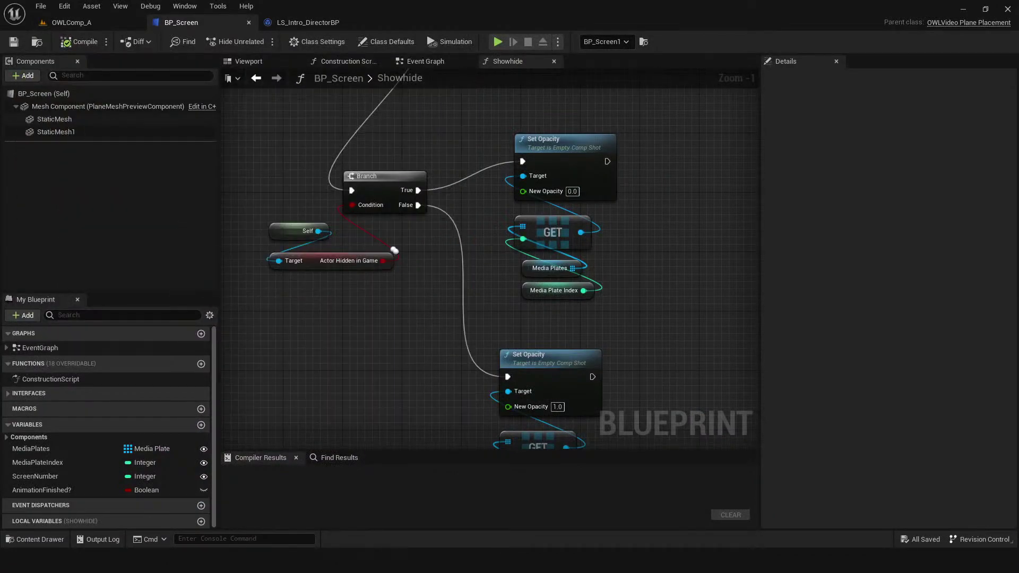
- Return to the OWLComp_A level, select the BP_Screen1 actor and add it to the LS_Intro_2 sequence
{"action": "scroll", "coordinate": [457, 244], "scroll_direction": "up", "scroll_amount": 1}
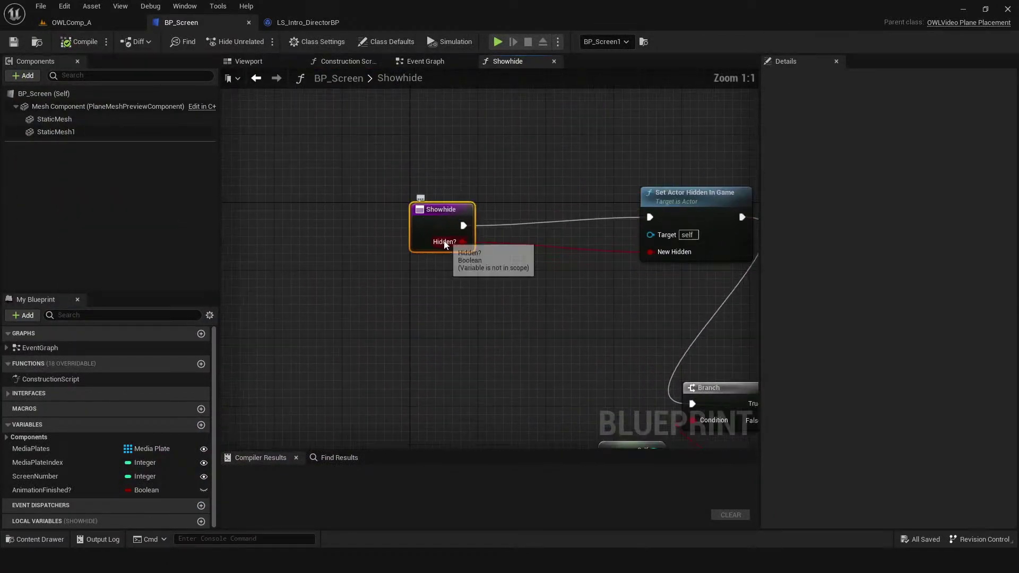
{"action": "left_click", "coordinate": [55, 23]}
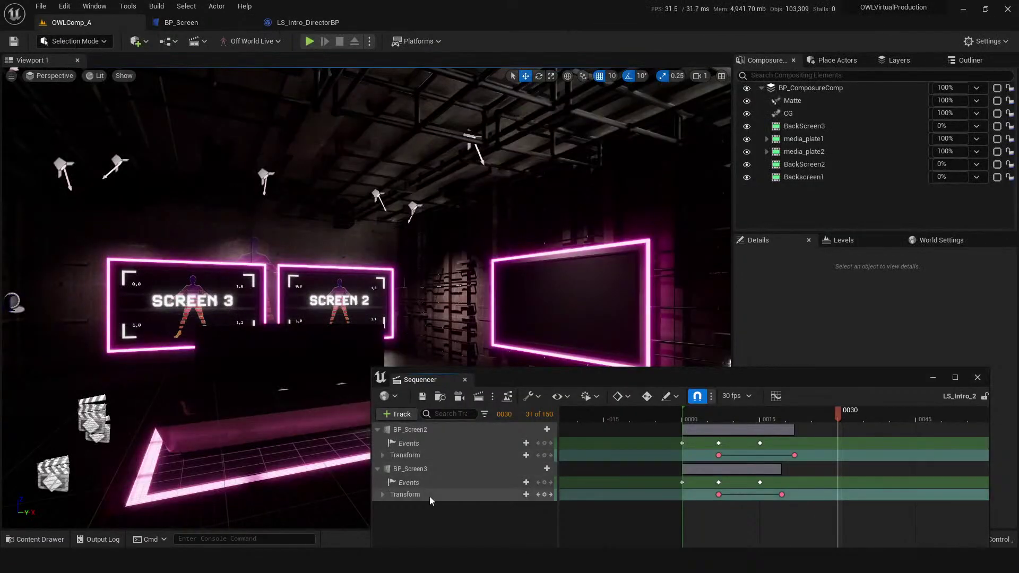
{"action": "left_click", "coordinate": [560, 287]}
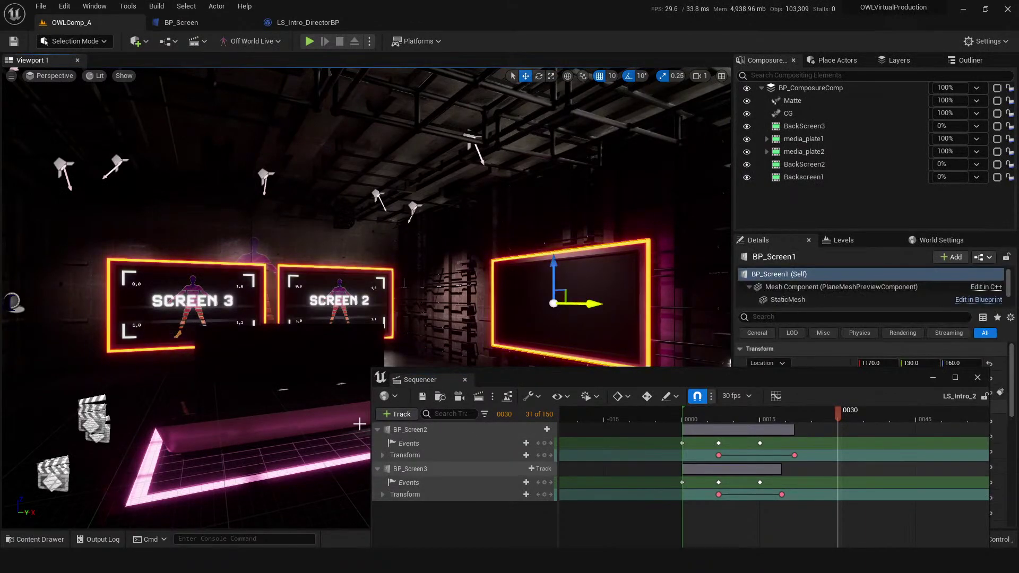
{"action": "left_click", "coordinate": [402, 418]}
{"action": "mouse_move", "coordinate": [495, 228]}
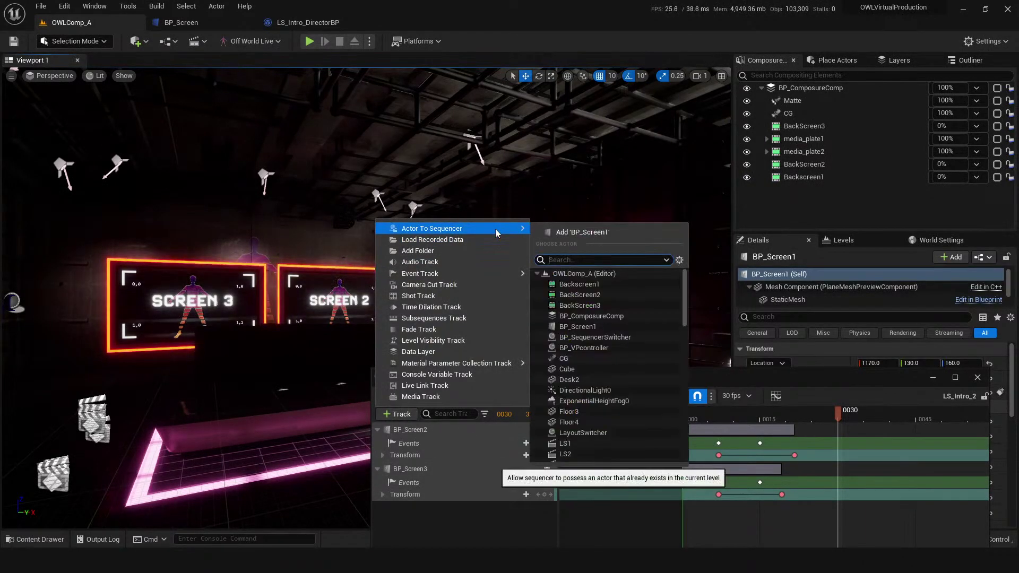
{"action": "left_click", "coordinate": [563, 230]}
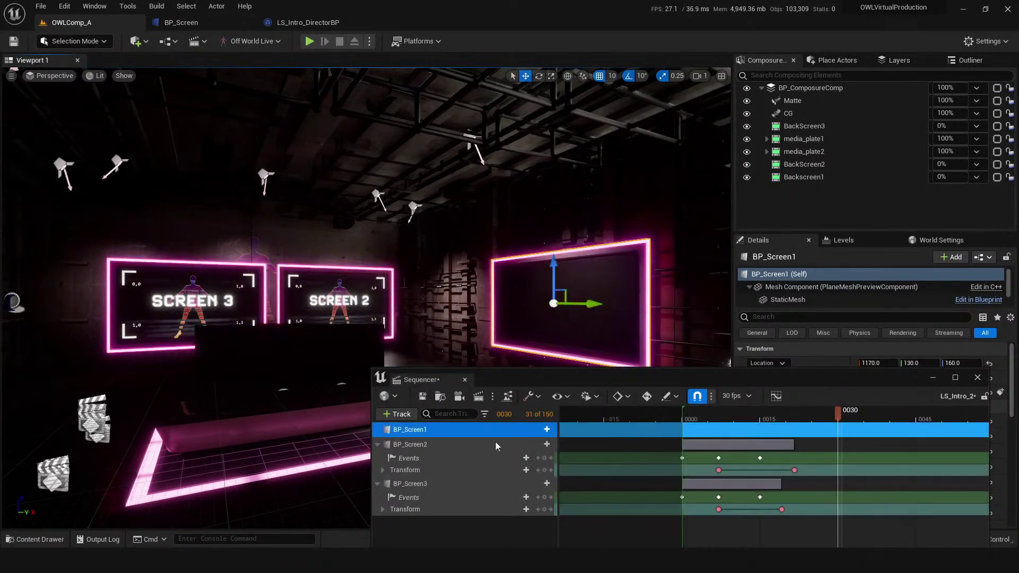
- Give BP_Screen1 a trigger event track in LS_Intro_2 and add an event key at frame 30
{"action": "left_click", "coordinate": [534, 431]}
{"action": "mouse_move", "coordinate": [595, 299]}
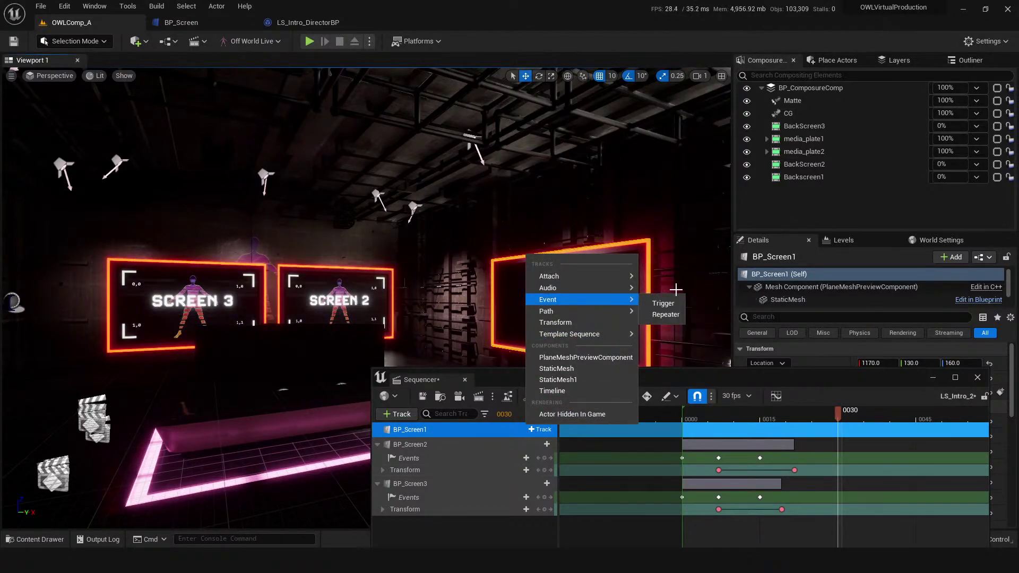
{"action": "left_click", "coordinate": [663, 305]}
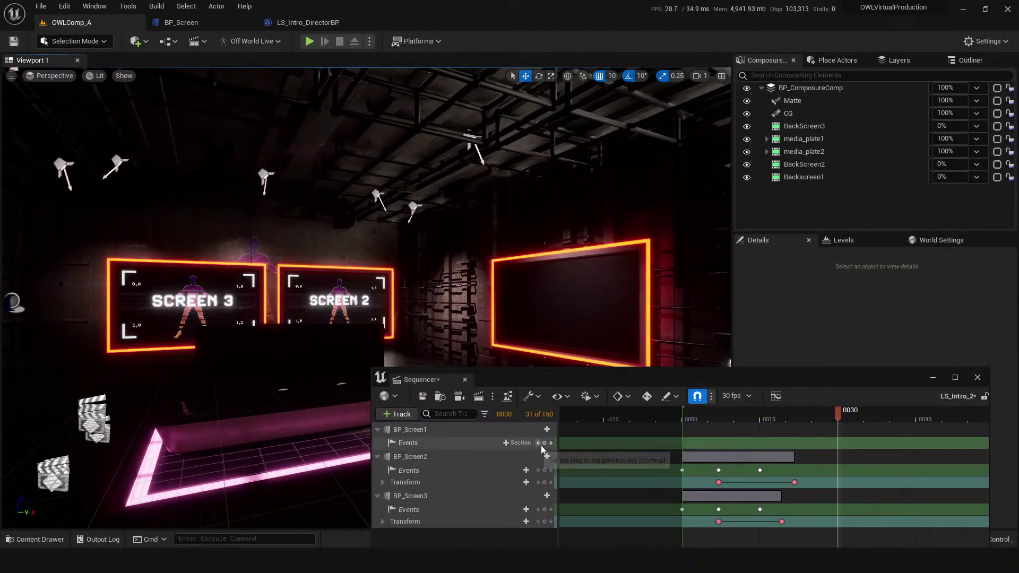
{"action": "left_click", "coordinate": [544, 443]}
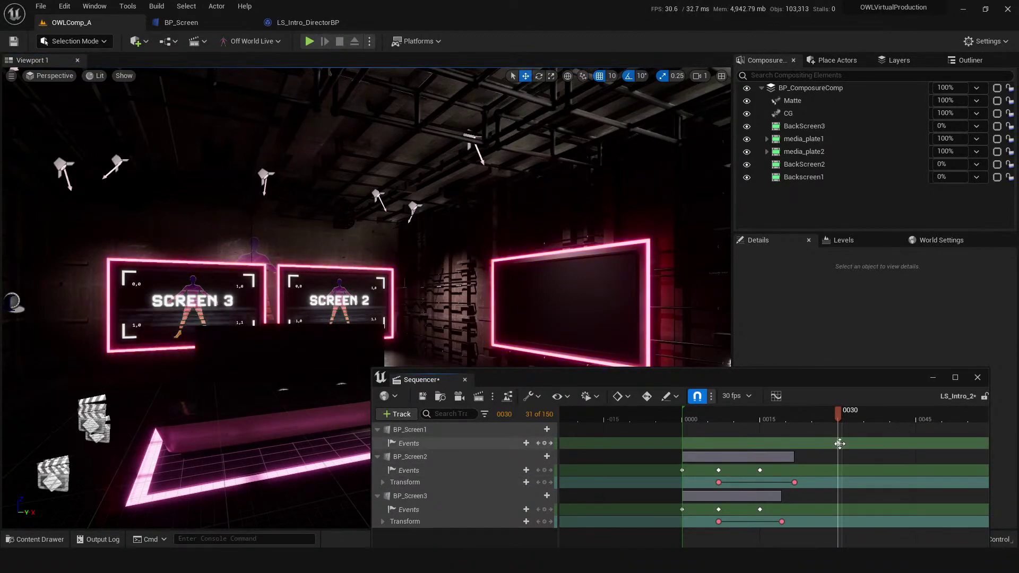
- Quick-bind BP_Screen1's event key to Showhide from Show Hide Screens, and return to the OWLComp_A level
{"action": "right_click", "coordinate": [837, 444]}
{"action": "mouse_move", "coordinate": [881, 331]}
{"action": "left_click", "coordinate": [756, 366]}
{"action": "mouse_move", "coordinate": [774, 392]}
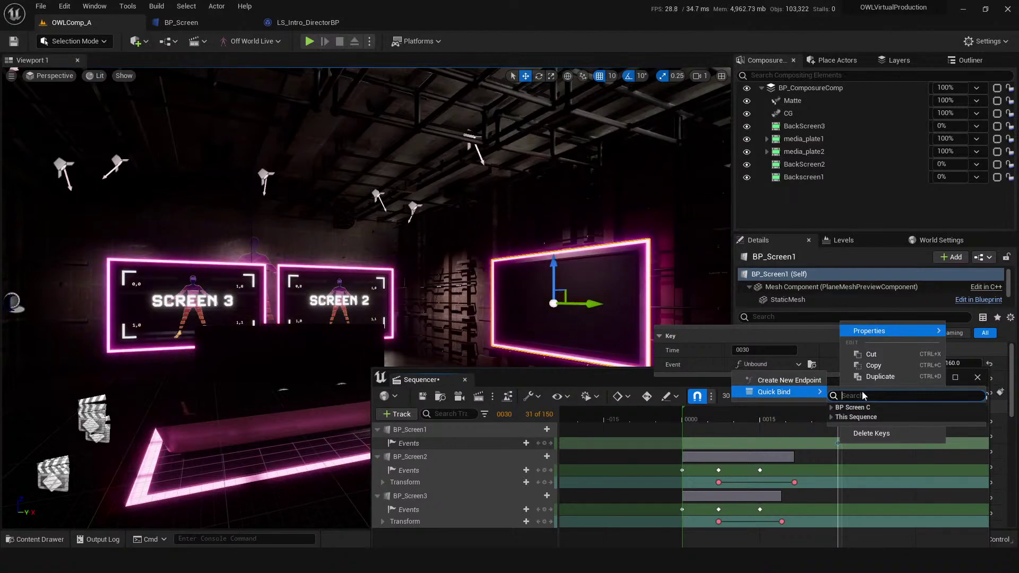
{"action": "type", "text": "show"}
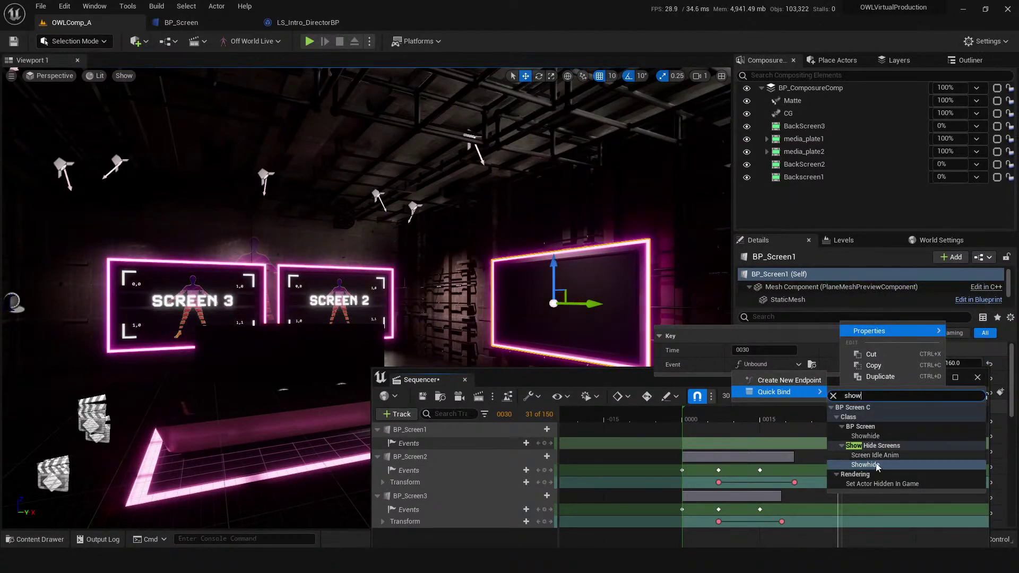
{"action": "left_click", "coordinate": [865, 464]}
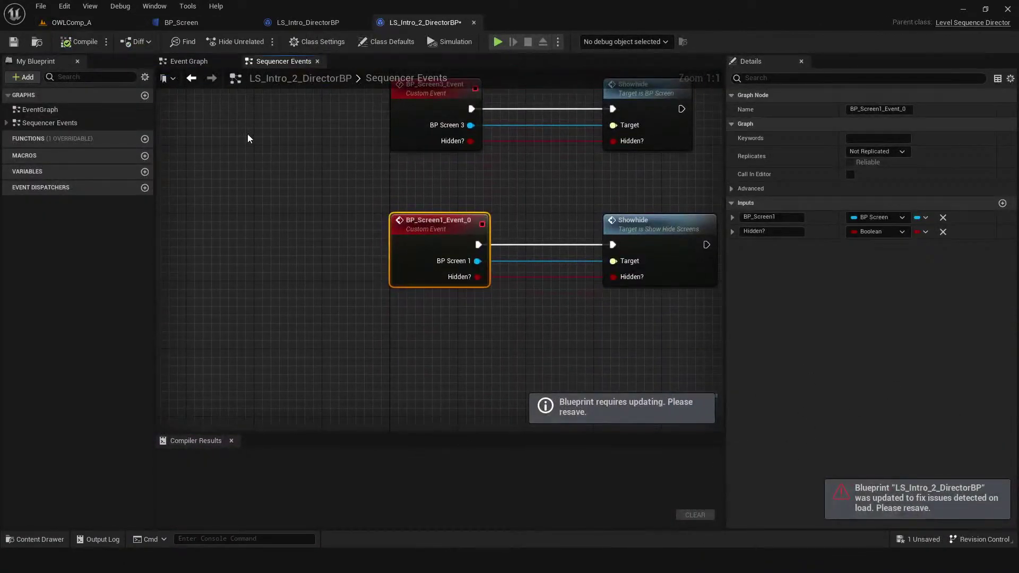
{"action": "left_click", "coordinate": [71, 22]}
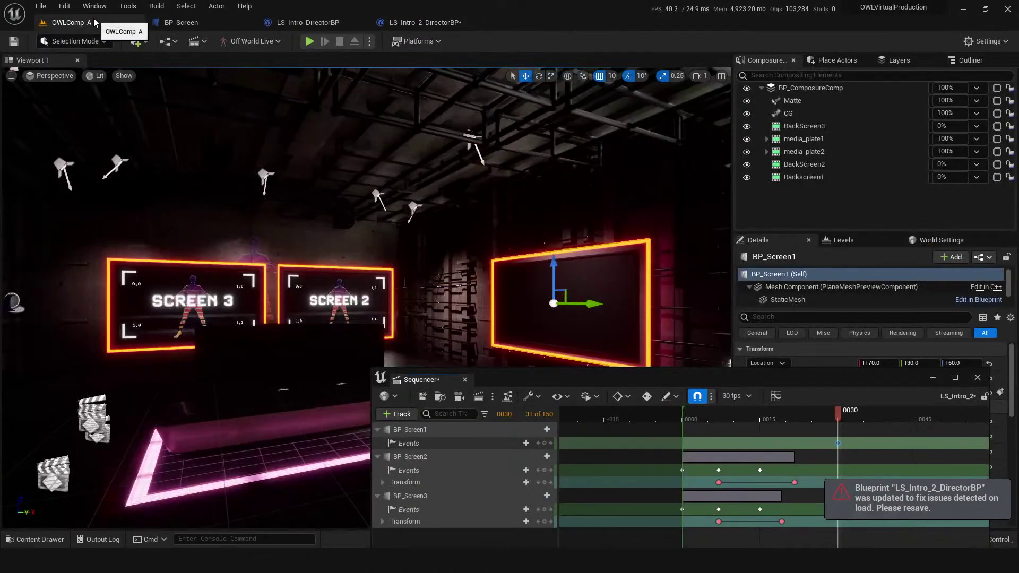
- Move BP_Screen1's event key to frame 0, add a second bound key at frame 3 and enable Call In Editor
{"action": "left_click_drag", "start_coordinate": [839, 444], "coordinate": [686, 442]}
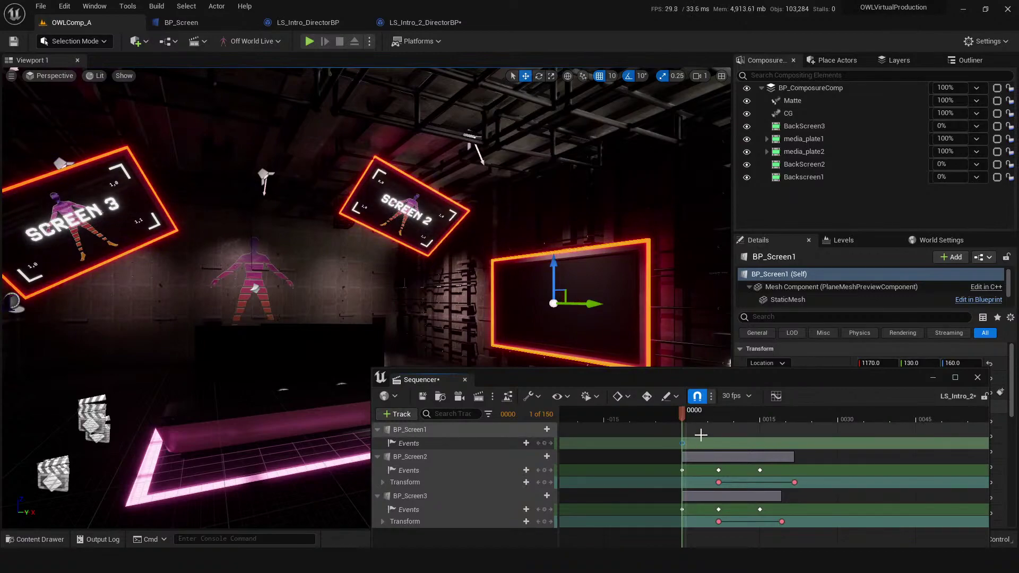
{"action": "left_click_drag", "start_coordinate": [699, 413], "coordinate": [714, 411]}
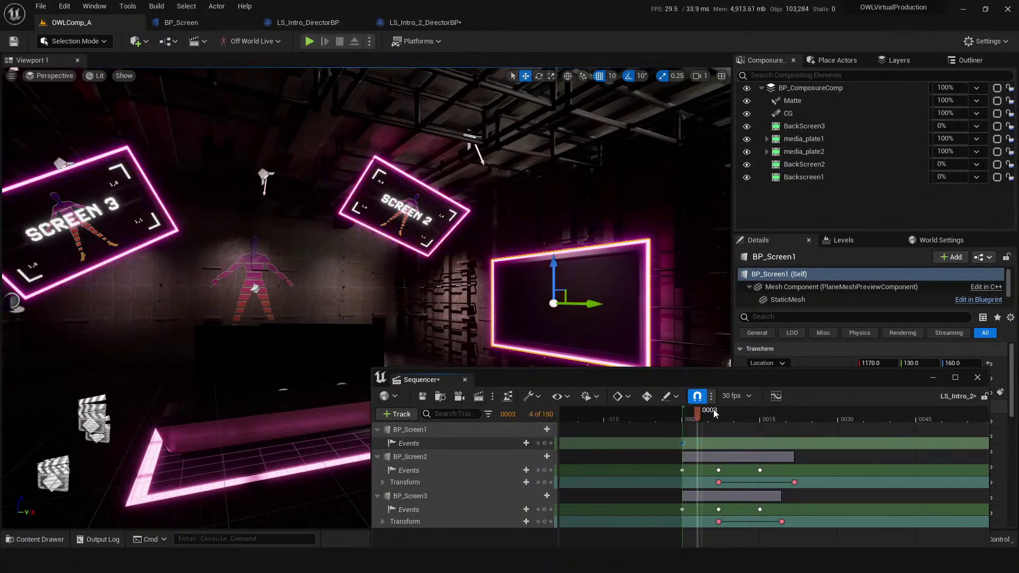
{"action": "right_click", "coordinate": [698, 443]}
{"action": "mouse_move", "coordinate": [763, 330]}
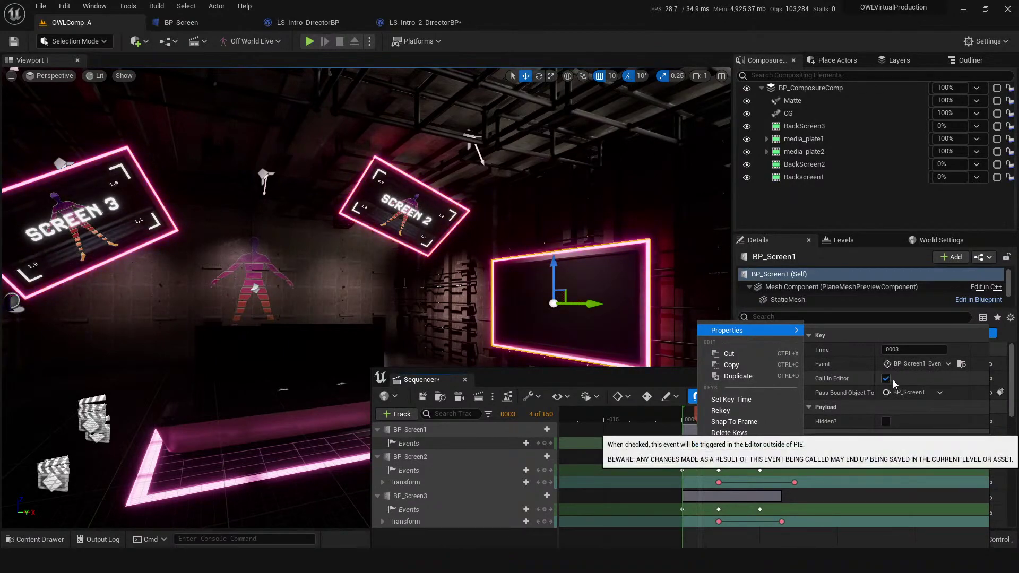
{"action": "double_click", "coordinate": [684, 446]}
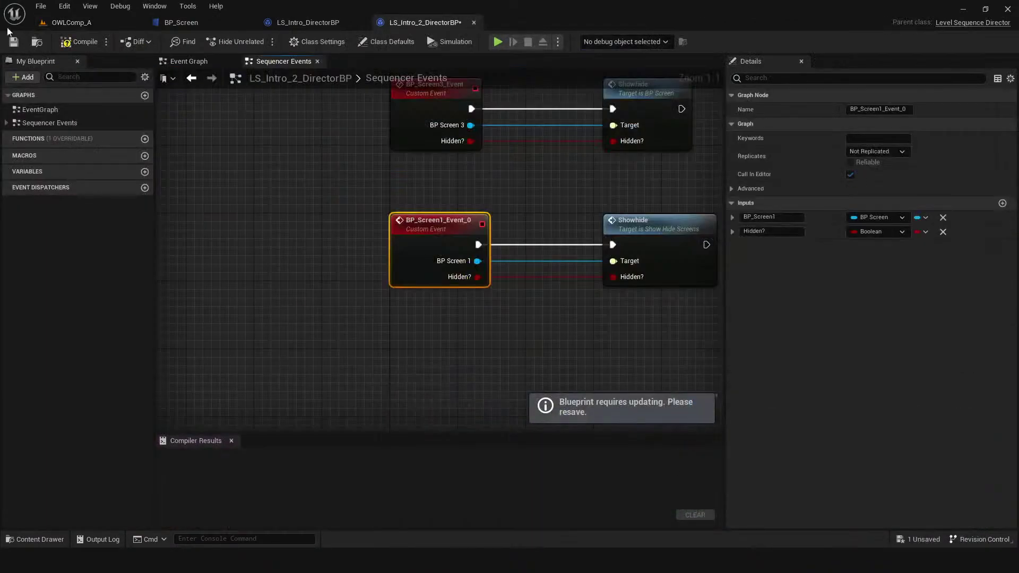
{"action": "left_click", "coordinate": [86, 22]}
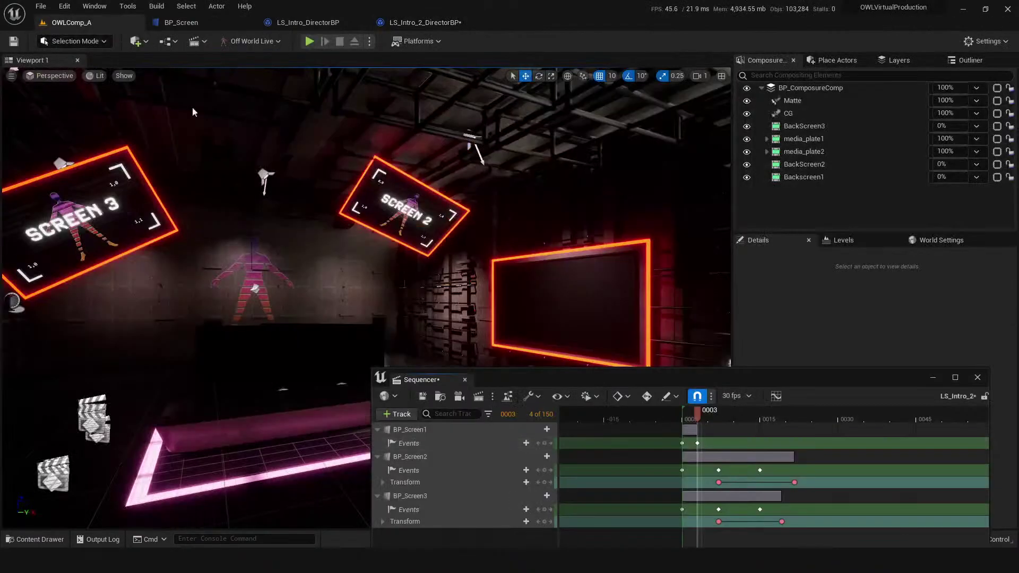
- Enable the Hidden? payload on BP_Screen1's event key at frame 0
{"action": "left_click", "coordinate": [682, 444]}
{"action": "right_click", "coordinate": [683, 443]}
{"action": "mouse_move", "coordinate": [728, 332]}
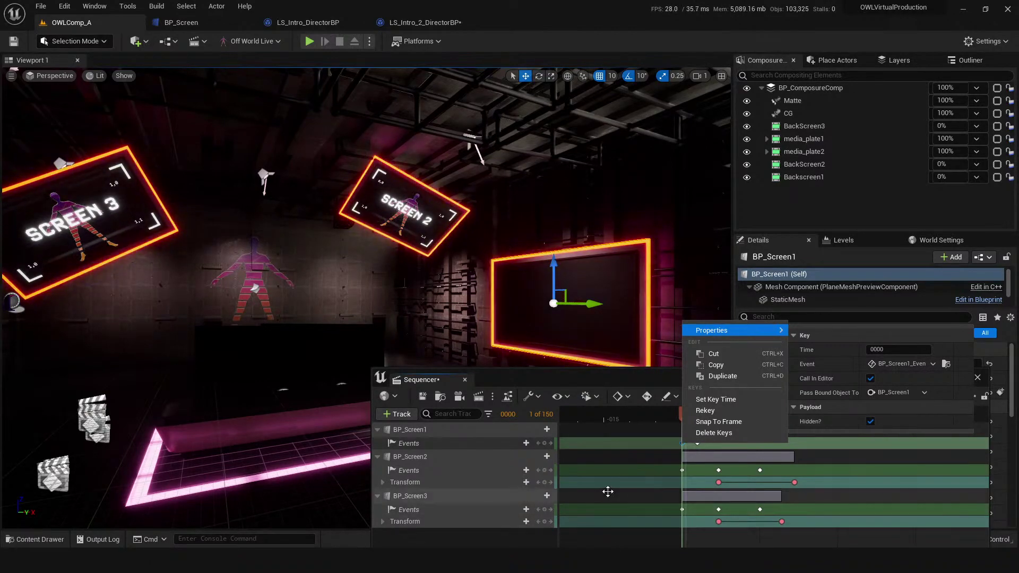
- Compare the event properties and Hidden? payload of BP_Screen1's keys at frames 3 and 0
{"action": "left_click", "coordinate": [695, 441]}
{"action": "right_click", "coordinate": [695, 440]}
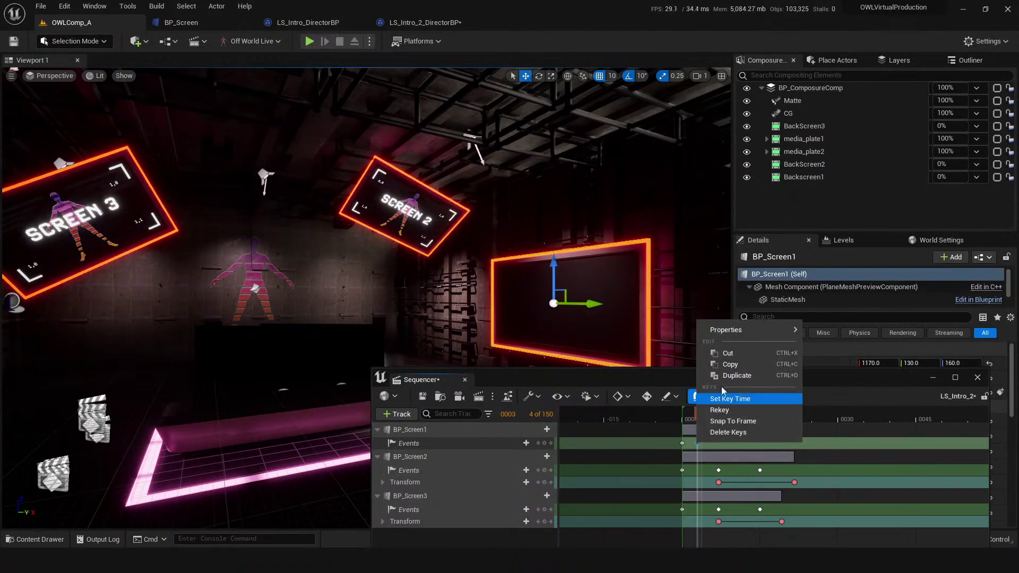
{"action": "left_click", "coordinate": [727, 450]}
{"action": "left_click", "coordinate": [696, 442]}
{"action": "right_click", "coordinate": [696, 441]}
{"action": "mouse_move", "coordinate": [727, 329]}
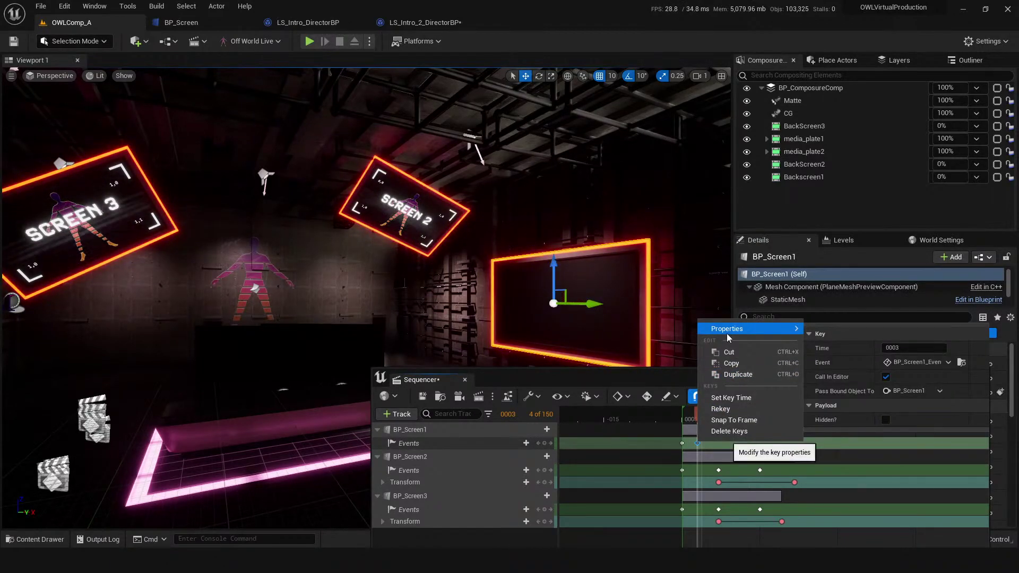
{"action": "left_click", "coordinate": [683, 443]}
{"action": "right_click", "coordinate": [683, 443]}
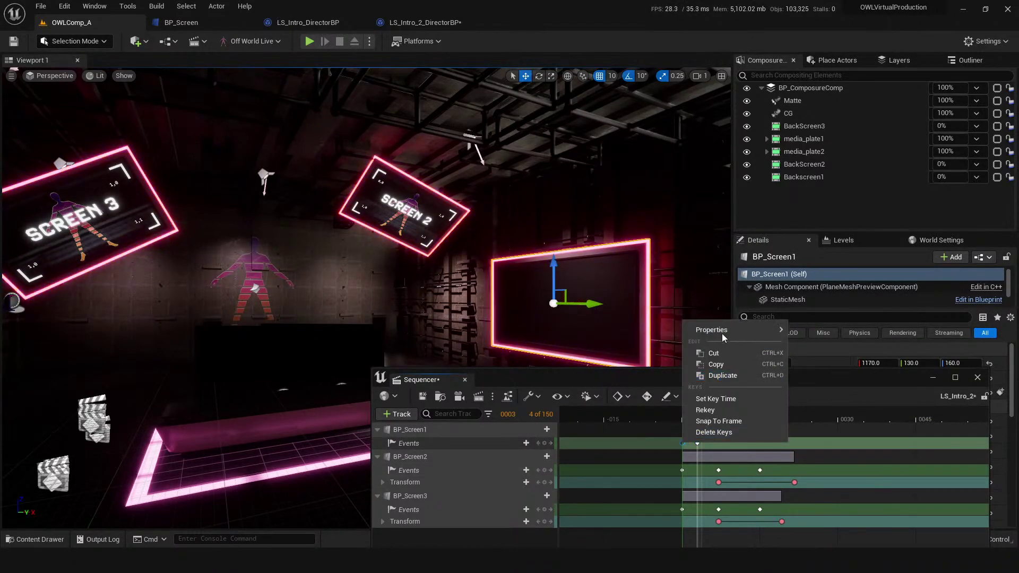
{"action": "mouse_move", "coordinate": [725, 331]}
{"action": "left_click", "coordinate": [686, 441]}
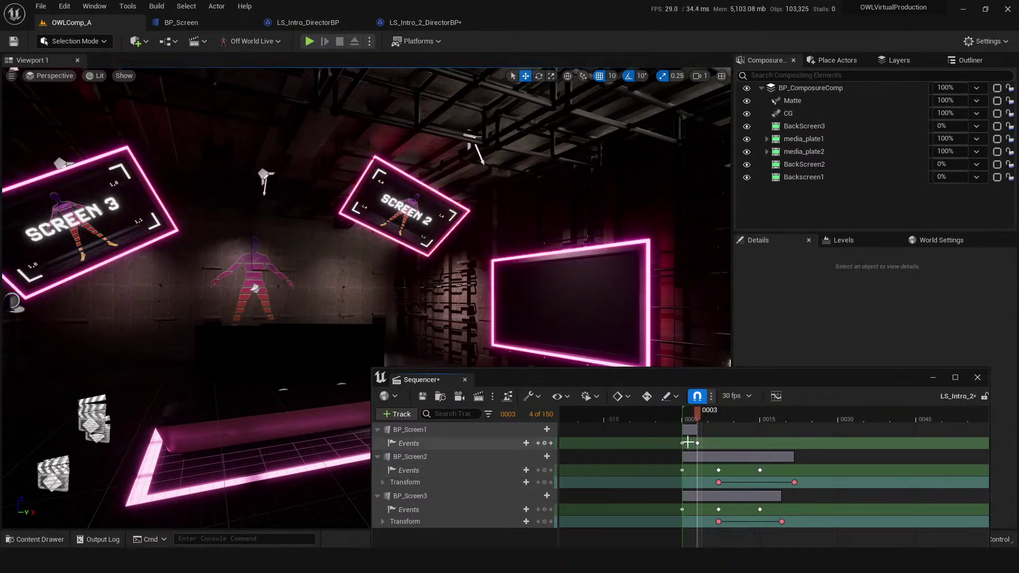
- Move BP_Screen1's second event key to frame 11 and test the playback from frame 0
{"action": "left_click_drag", "start_coordinate": [697, 443], "coordinate": [730, 442]}
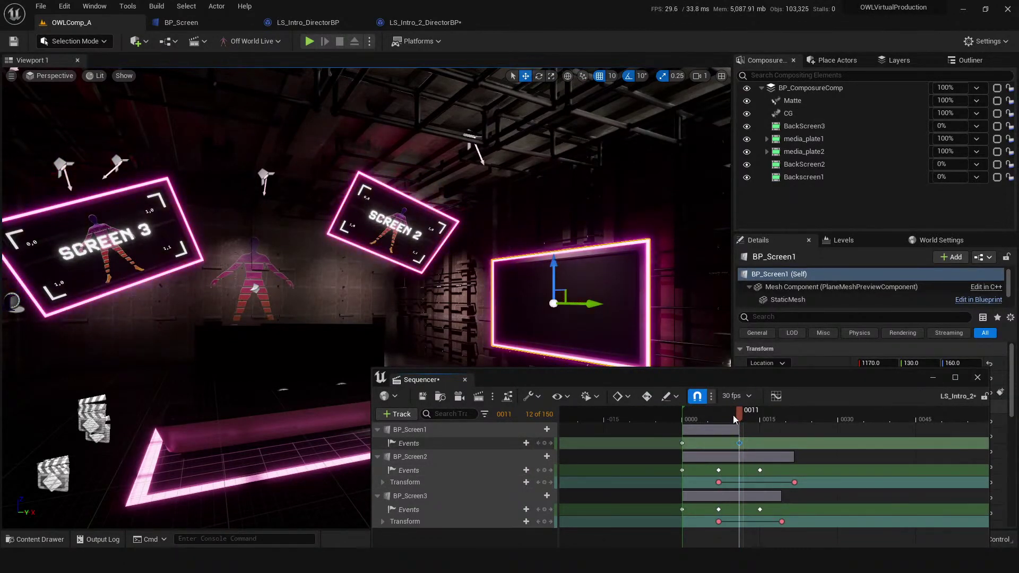
{"action": "key", "text": "space"}
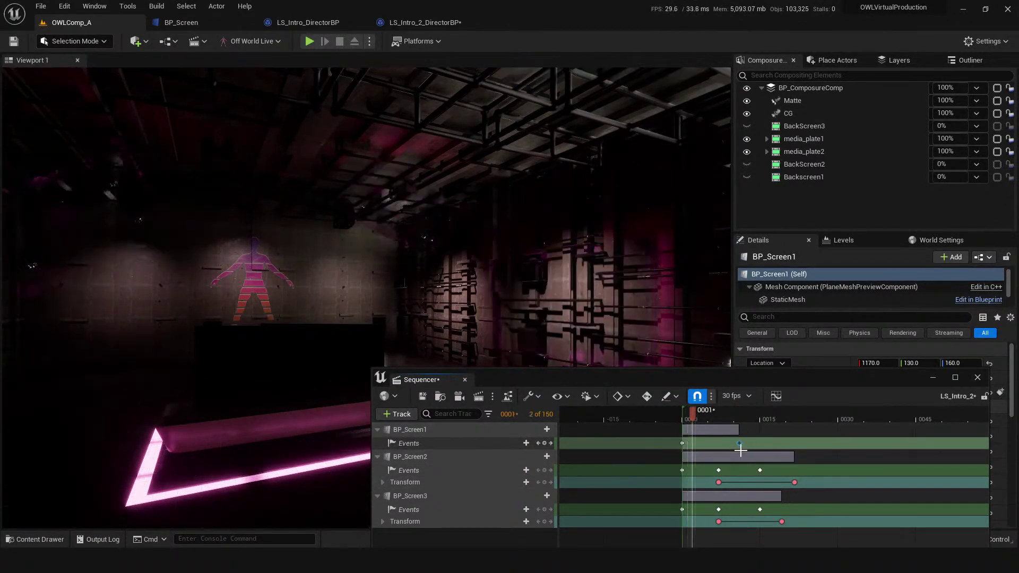
{"action": "left_click", "coordinate": [686, 418]}
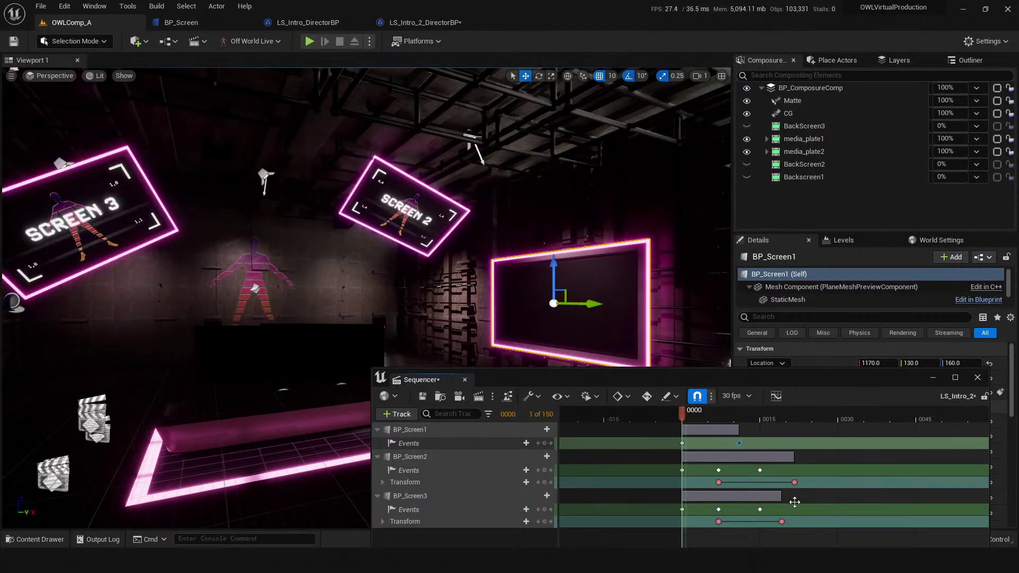
- Replay LS_Intro_2 several times from frame 0 to check in the level viewport when BP_Screen1 hides and shows
{"action": "key", "text": "space"}
{"action": "left_click_drag", "start_coordinate": [710, 418], "coordinate": [684, 417]}
{"action": "key", "text": "space"}
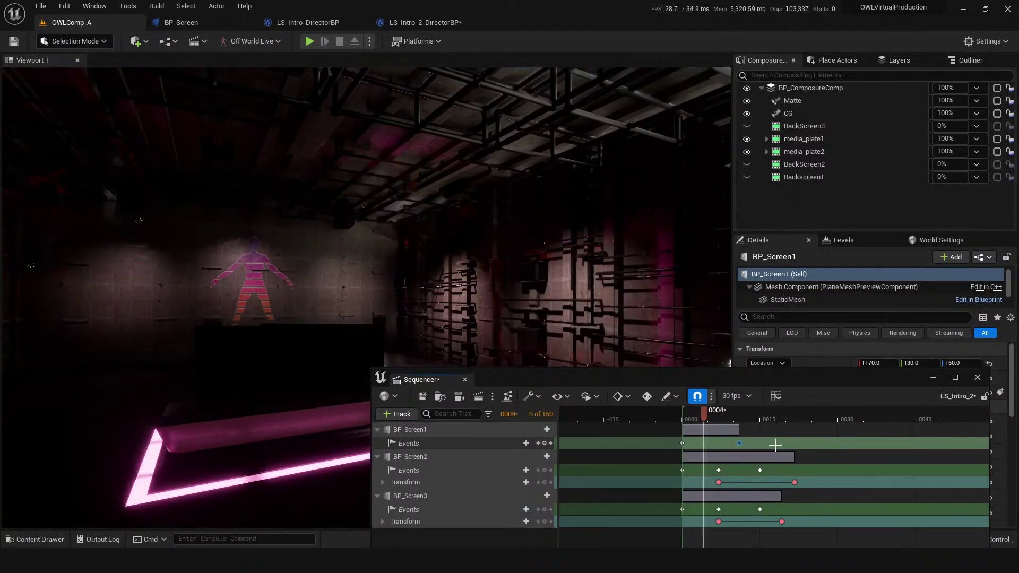
{"action": "key", "text": "space"}
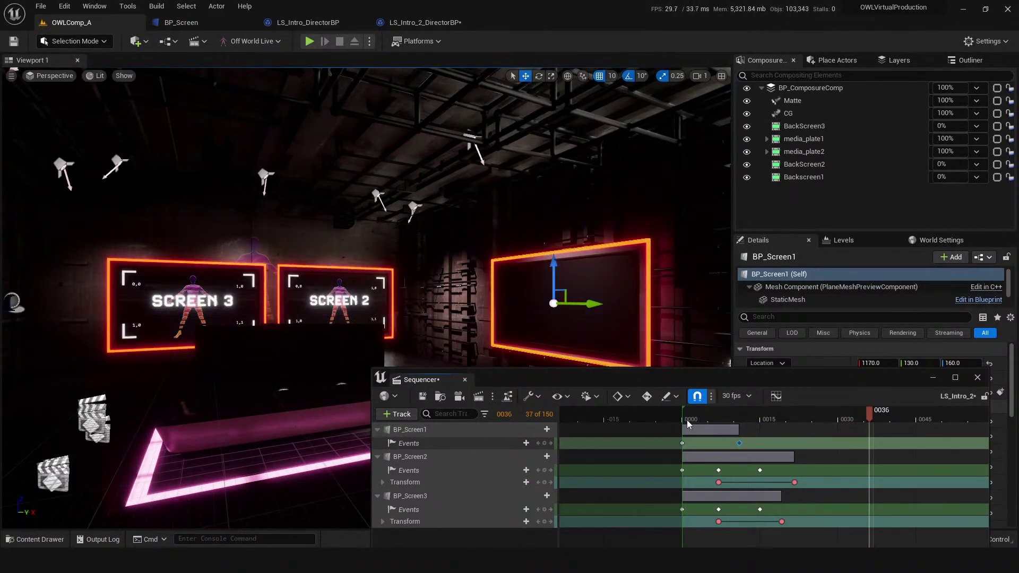
{"action": "left_click", "coordinate": [687, 420]}
{"action": "key", "text": "space"}
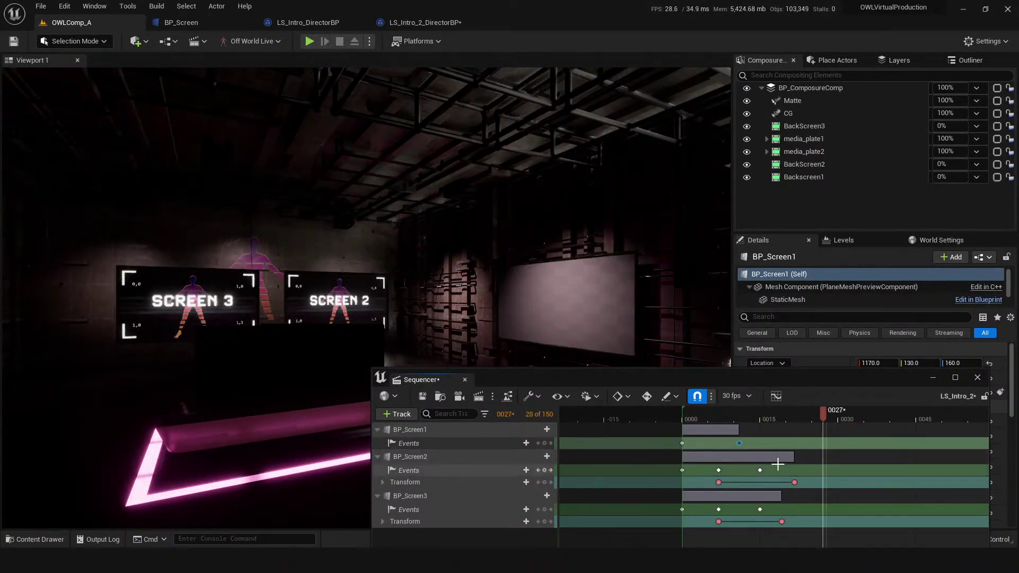
{"action": "key", "text": "space"}
{"action": "left_click", "coordinate": [683, 422]}
{"action": "left_click", "coordinate": [677, 422]}
{"action": "key", "text": "space"}
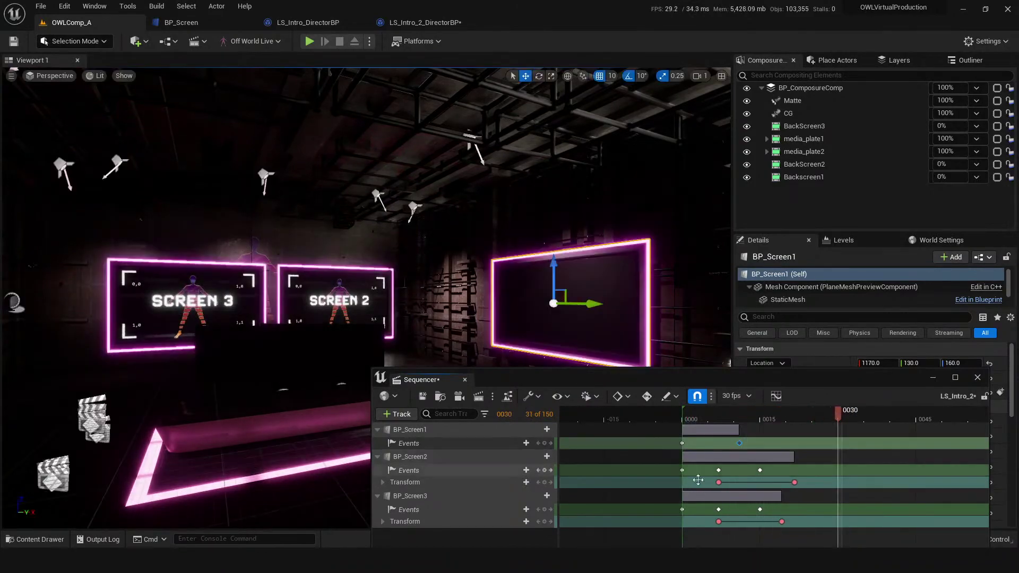
- Select BP_ComposureComp, detach its preview into a separate window and shrink it over the viewport's upper-left part
{"action": "left_click", "coordinate": [812, 88]}
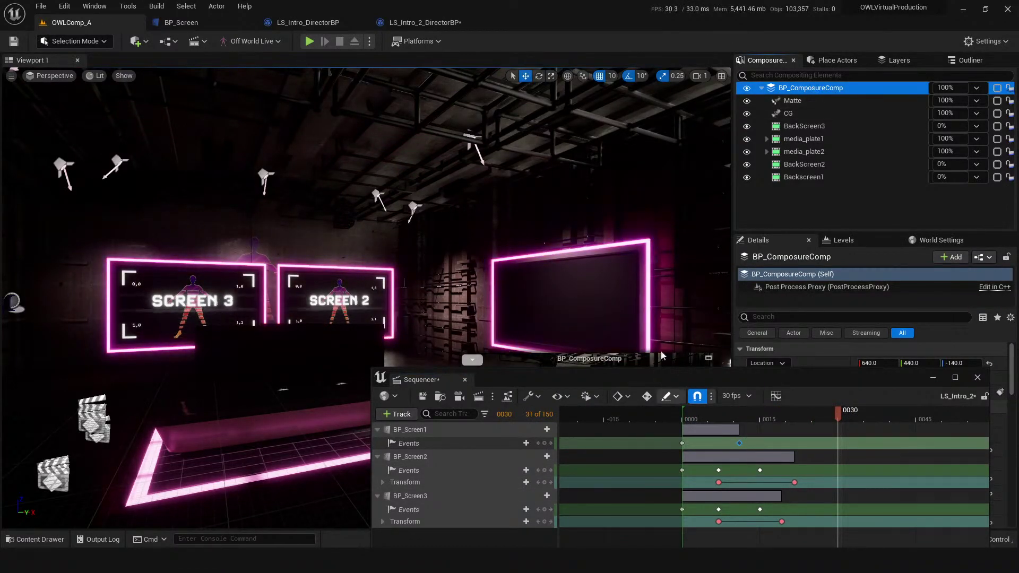
{"action": "left_click", "coordinate": [709, 357]}
{"action": "left_click_drag", "start_coordinate": [682, 85], "coordinate": [531, 56]}
{"action": "left_click_drag", "start_coordinate": [695, 445], "coordinate": [499, 345]}
- Play LS_Intro_2 repeatedly from frame 0 to check all three screens and their composite plates in the detached preview
{"action": "left_click", "coordinate": [688, 416]}
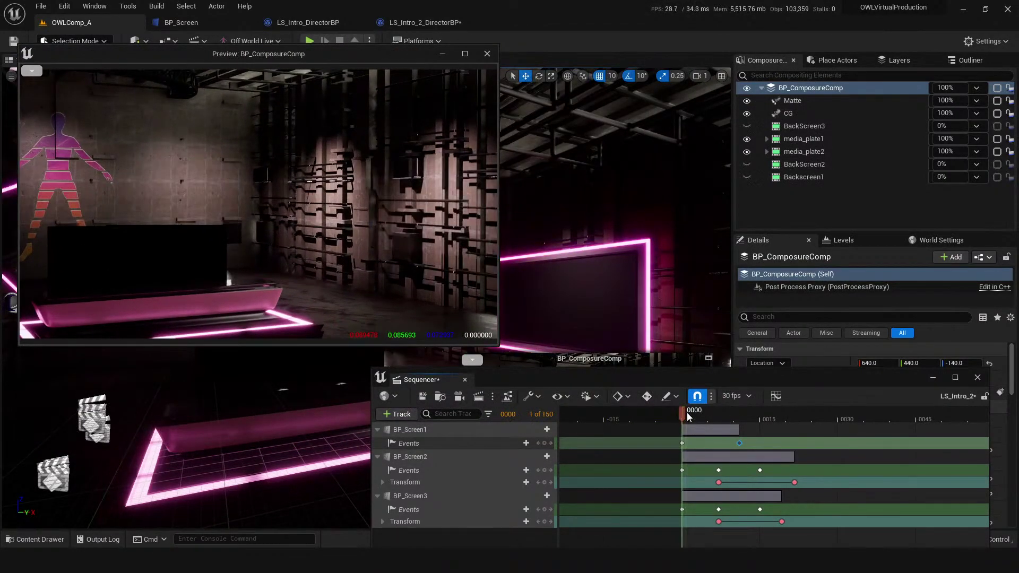
{"action": "key", "text": "space"}
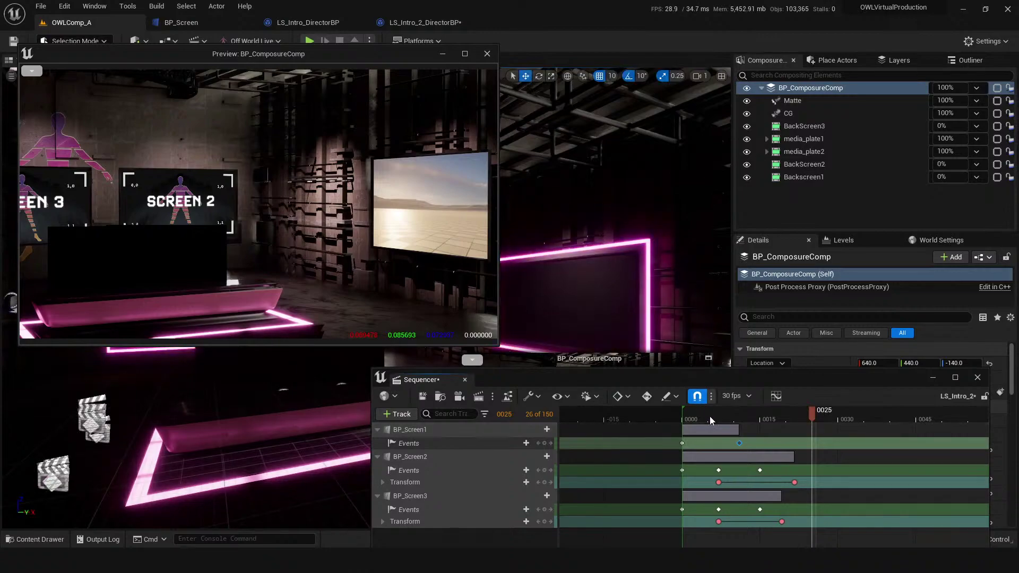
{"action": "left_click", "coordinate": [691, 421]}
{"action": "left_click_drag", "start_coordinate": [691, 426], "coordinate": [683, 422]}
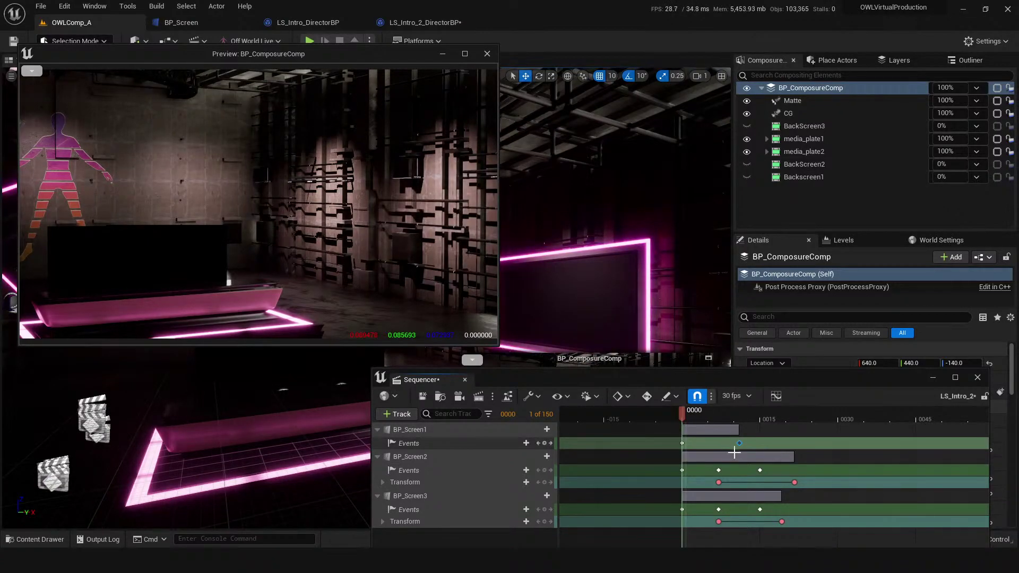
{"action": "key", "text": "space"}
{"action": "left_click_drag", "start_coordinate": [694, 417], "coordinate": [684, 426]}
{"action": "key", "text": "space"}
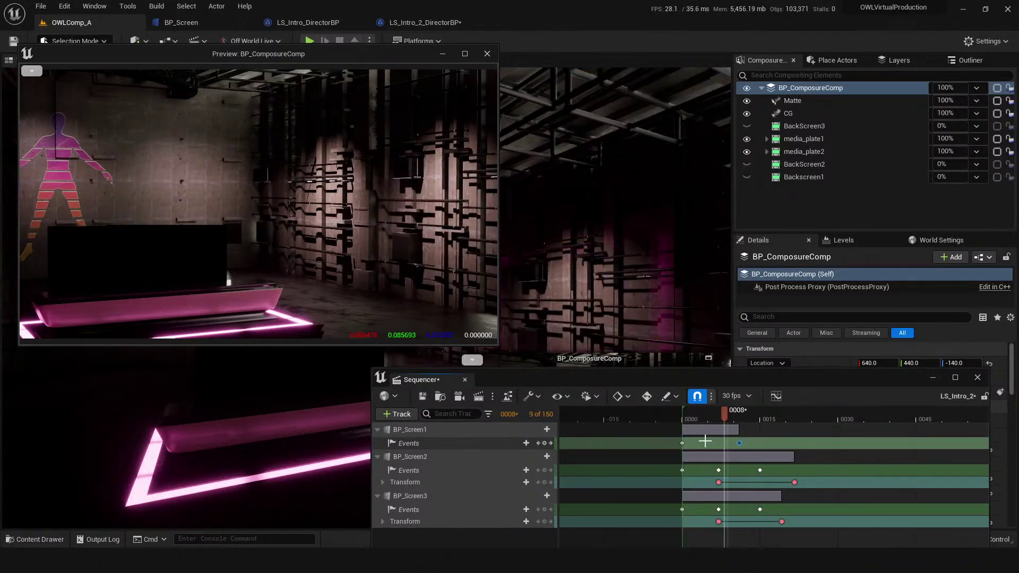
{"action": "key", "text": "space"}
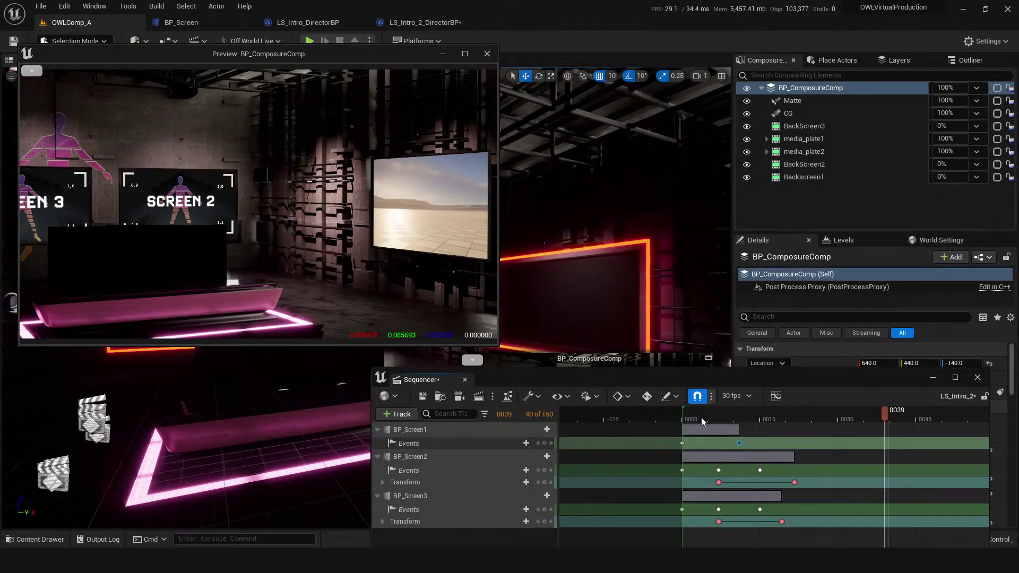
- Replay LS_Intro_2 from near its start to recheck the screens in the detached composite preview, and minimize that preview
{"action": "left_click_drag", "start_coordinate": [705, 420], "coordinate": [683, 425]}
{"action": "key", "text": "space"}
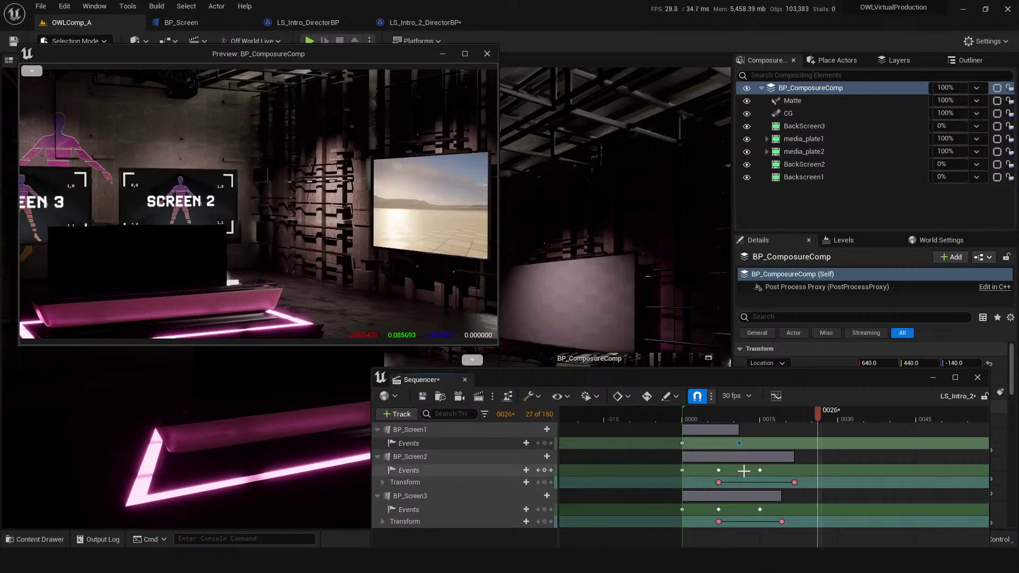
{"action": "left_click", "coordinate": [697, 420]}
{"action": "key", "text": "space"}
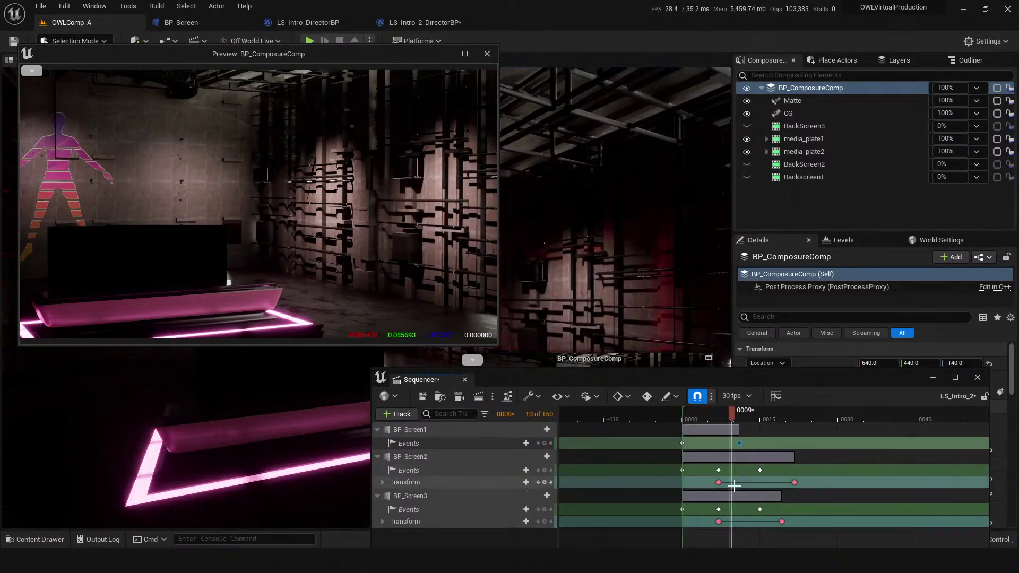
{"action": "key", "text": "space"}
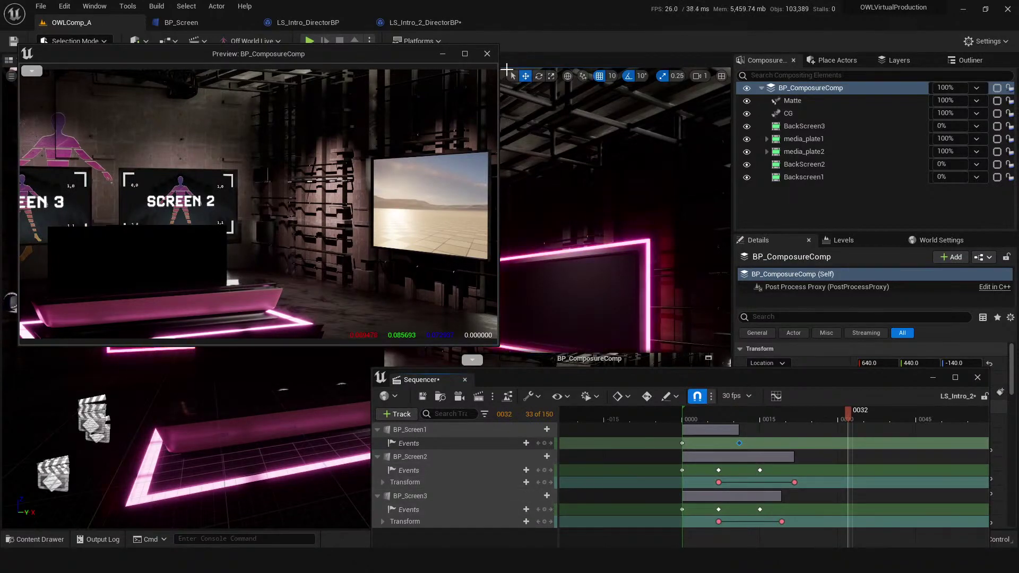
{"action": "left_click", "coordinate": [442, 54]}
- Review BP_Screen's Showhide graph, class defaults, class settings with the implemented interface, and its mesh components
{"action": "left_click", "coordinate": [181, 26]}
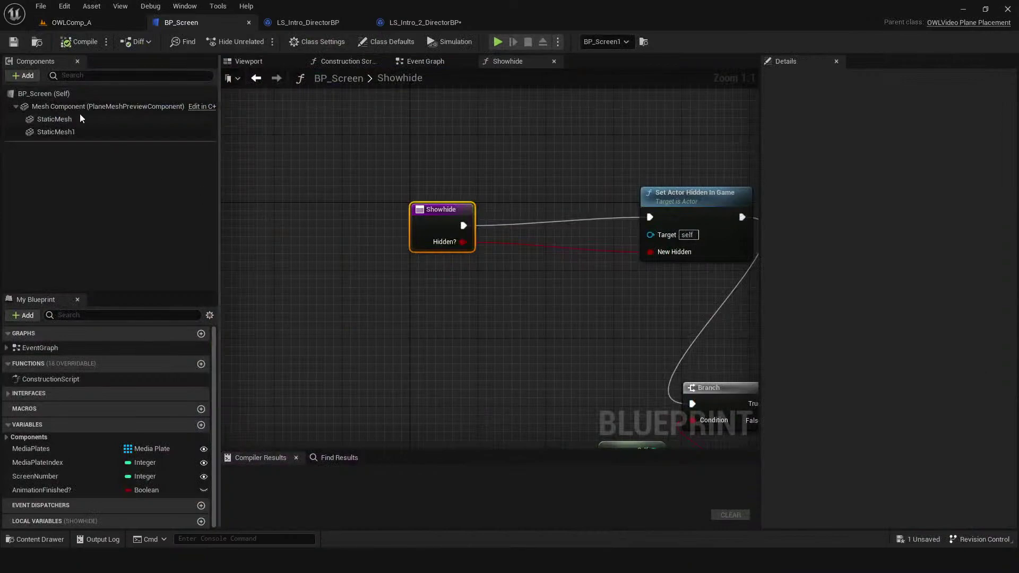
{"action": "right_click_drag", "start_coordinate": [433, 363], "coordinate": [333, 313]}
{"action": "scroll", "coordinate": [332, 313], "scroll_direction": "down", "scroll_amount": 1}
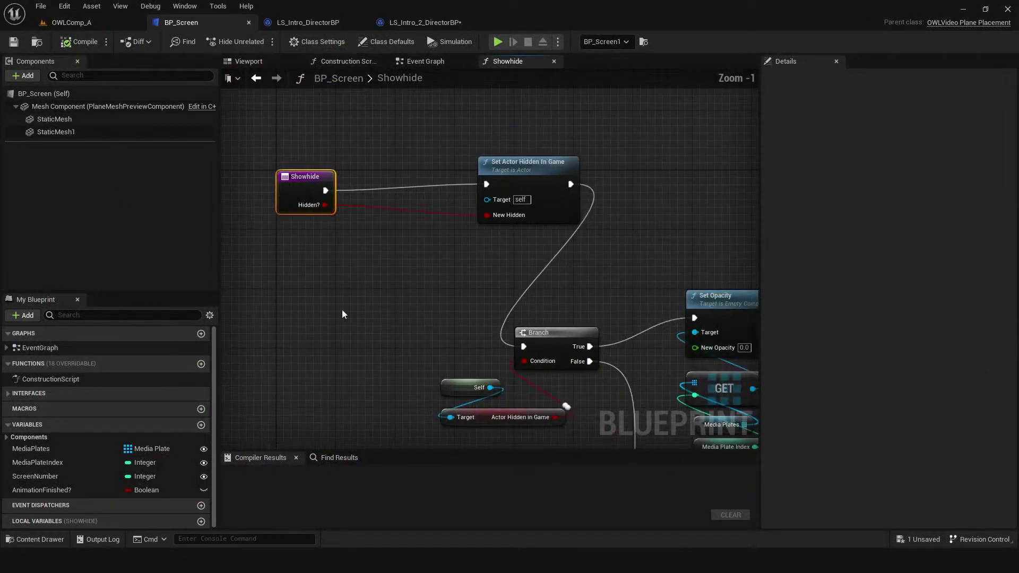
{"action": "left_click", "coordinate": [39, 94]}
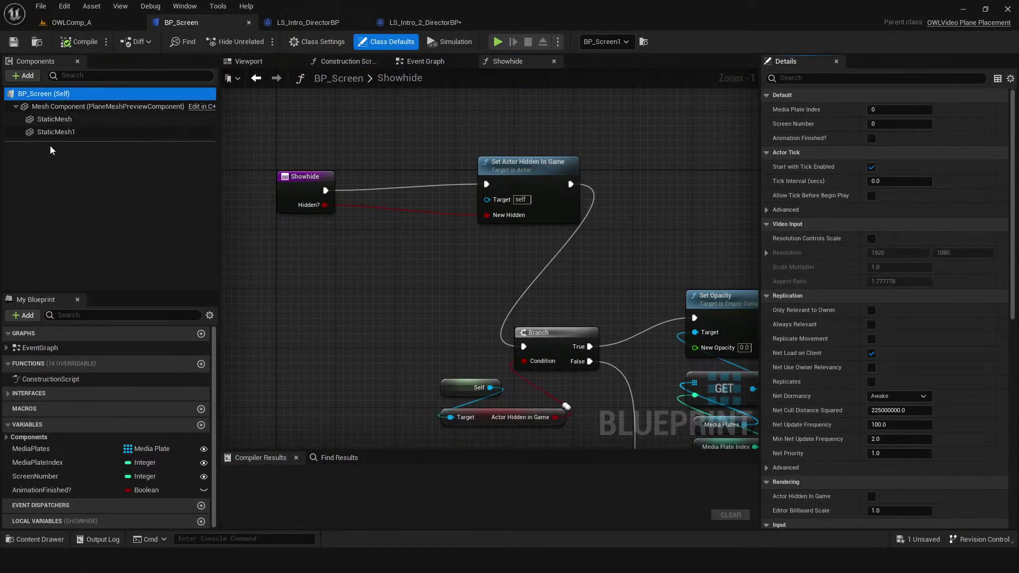
{"action": "left_click", "coordinate": [318, 42]}
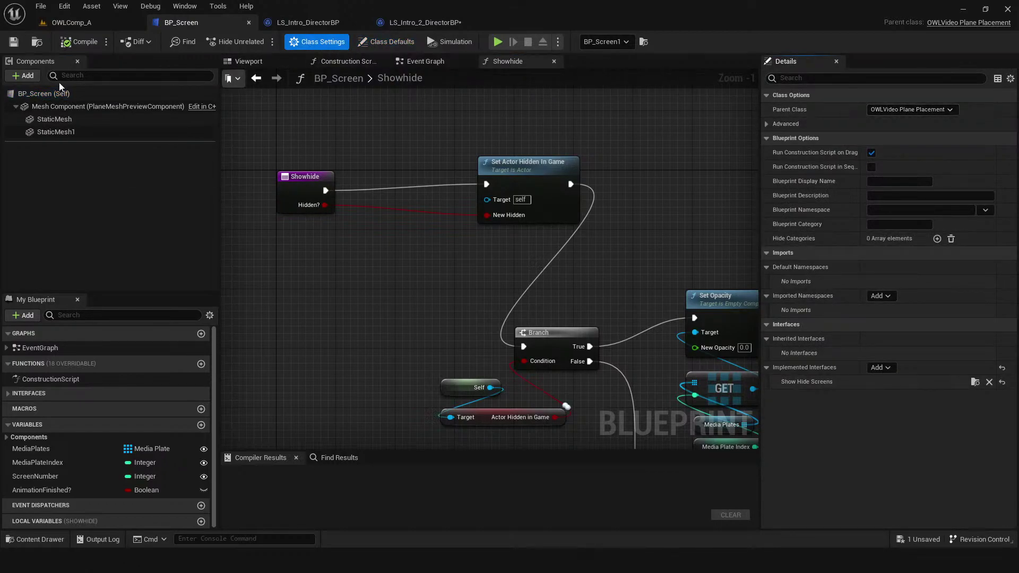
{"action": "left_click", "coordinate": [44, 94]}
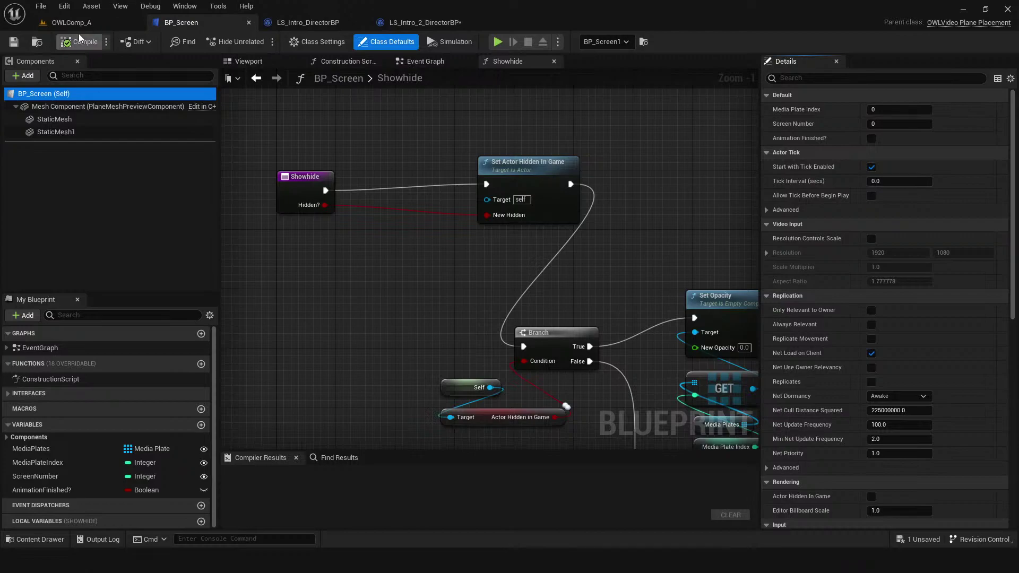
{"action": "left_click", "coordinate": [71, 107]}
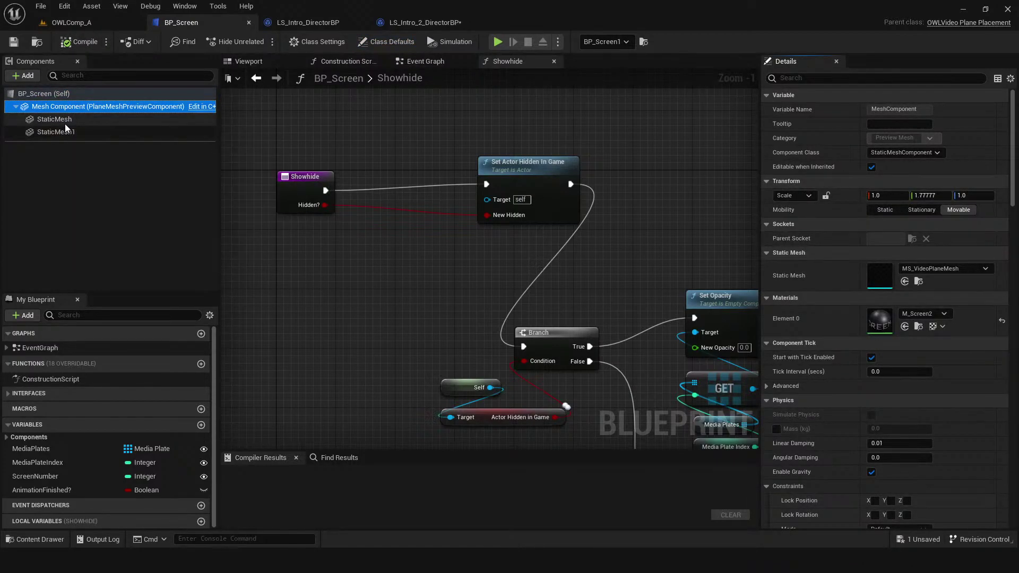
{"action": "left_click", "coordinate": [65, 124]}
{"action": "left_click", "coordinate": [69, 131]}
{"action": "left_click", "coordinate": [77, 108]}
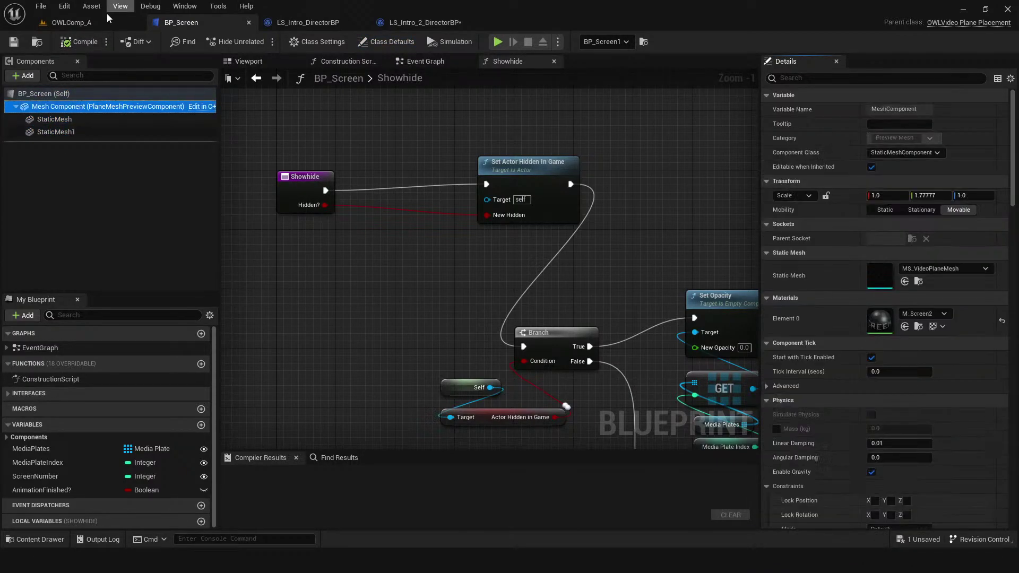
- Return to the OWLComp_A level and replay LS_Intro_2 from frame 1 to watch the screens in the viewport
{"action": "left_click", "coordinate": [94, 21]}
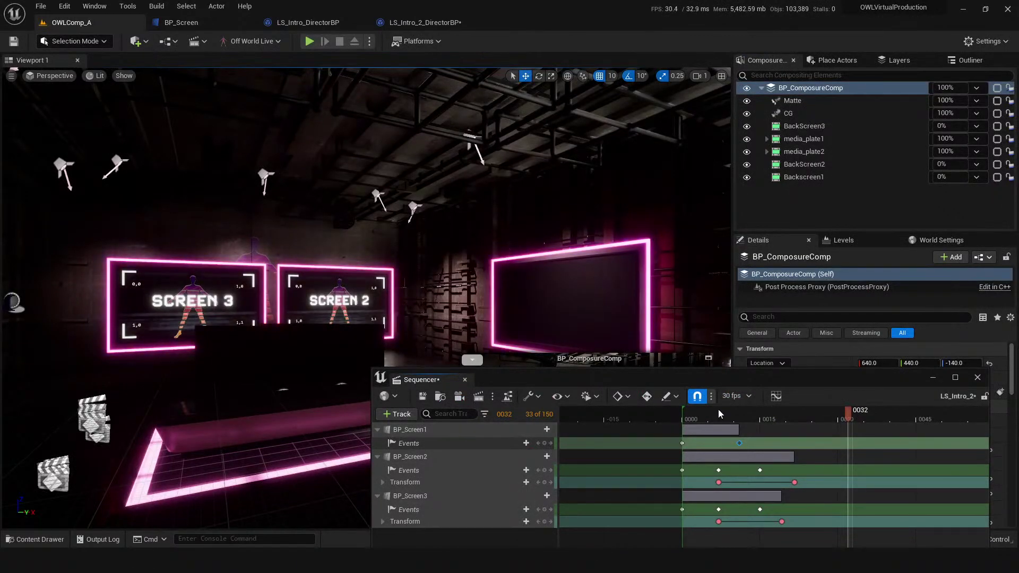
{"action": "left_click", "coordinate": [687, 416]}
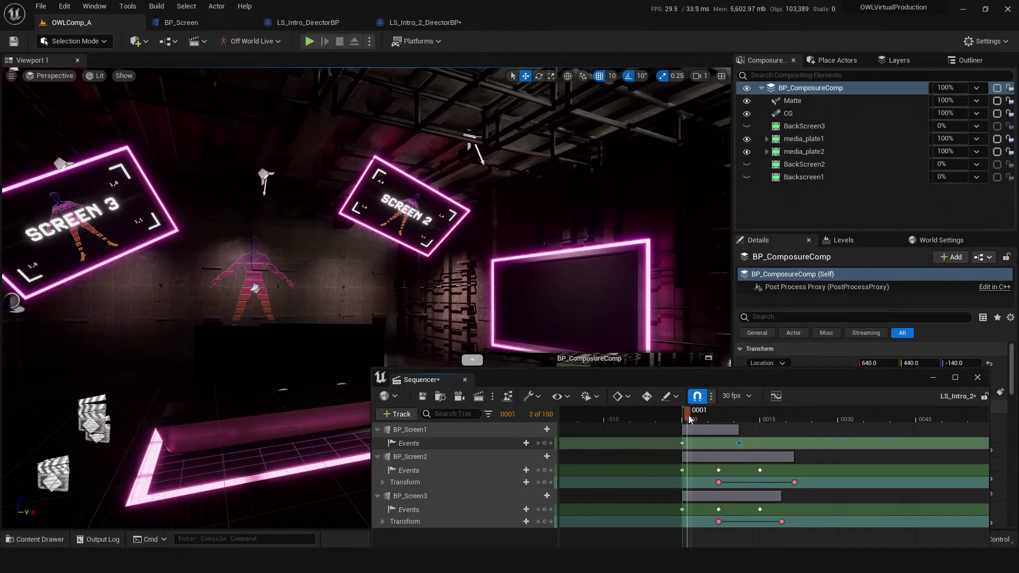
{"action": "key", "text": "space"}
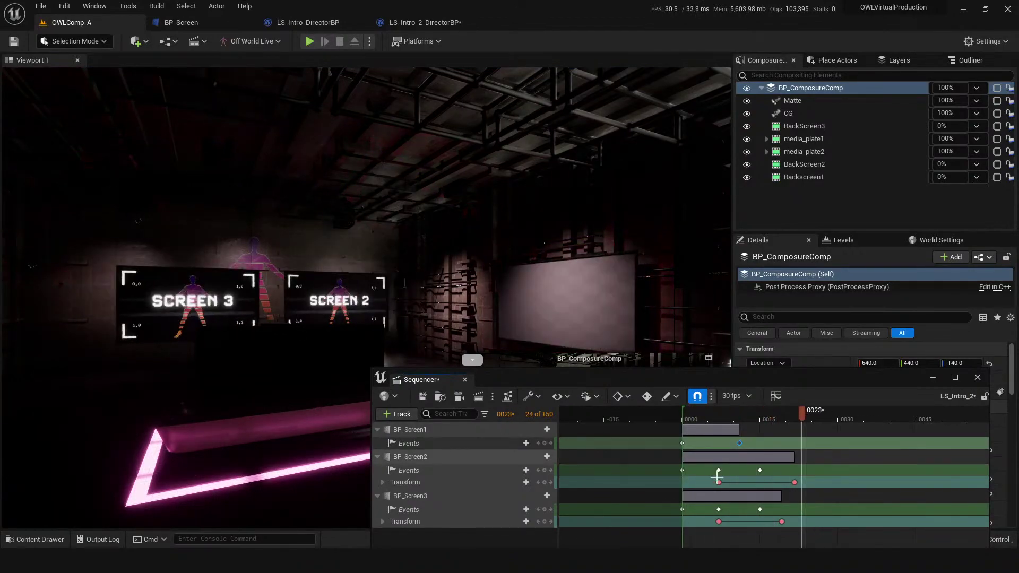
{"action": "key", "text": "space"}
- Return the playhead to frame 0, save LS_Intro_2 and play the saved sequence
{"action": "left_click_drag", "start_coordinate": [735, 416], "coordinate": [683, 426]}
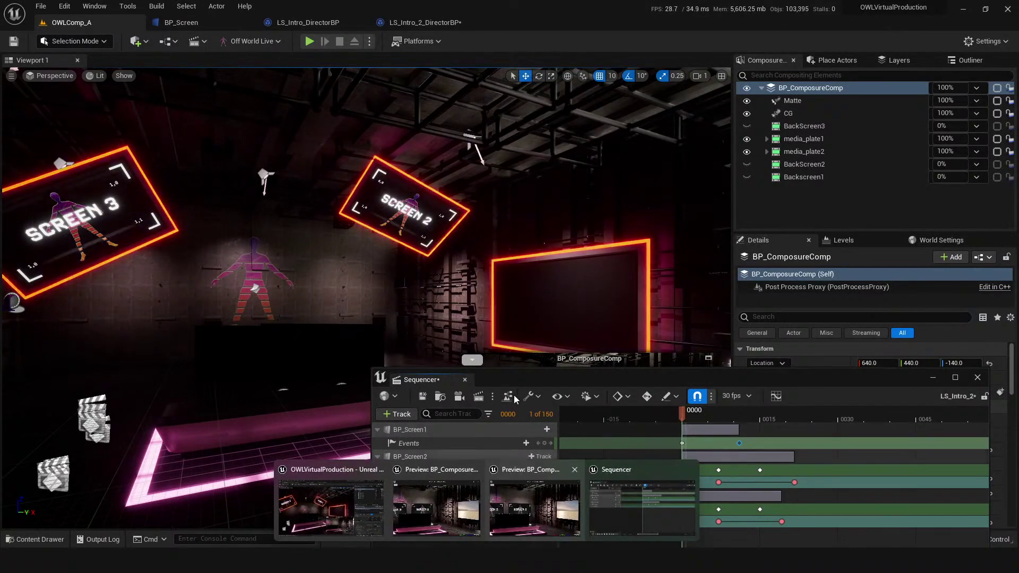
{"action": "left_click", "coordinate": [422, 397]}
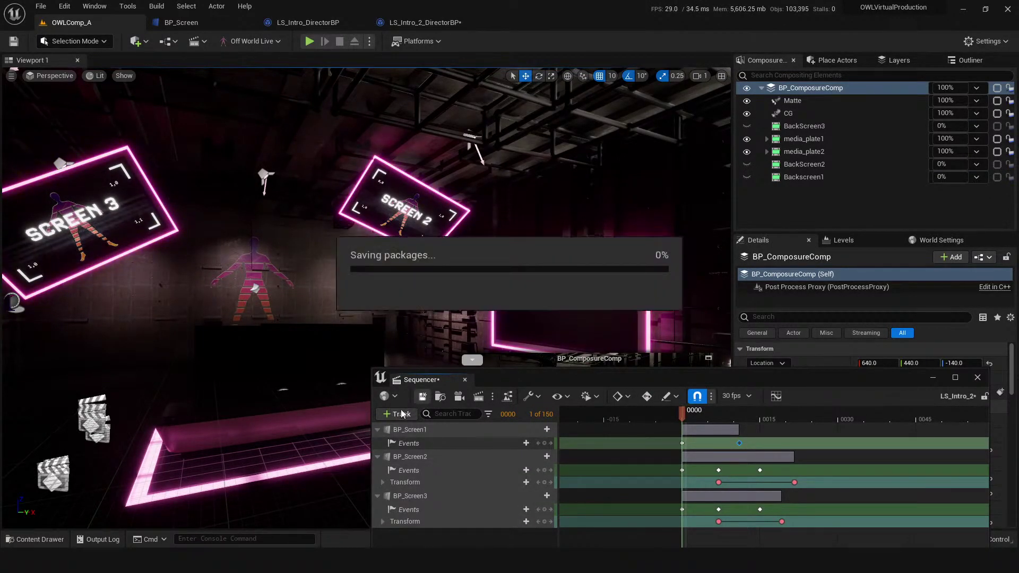
{"action": "left_click_drag", "start_coordinate": [693, 427], "coordinate": [686, 428]}
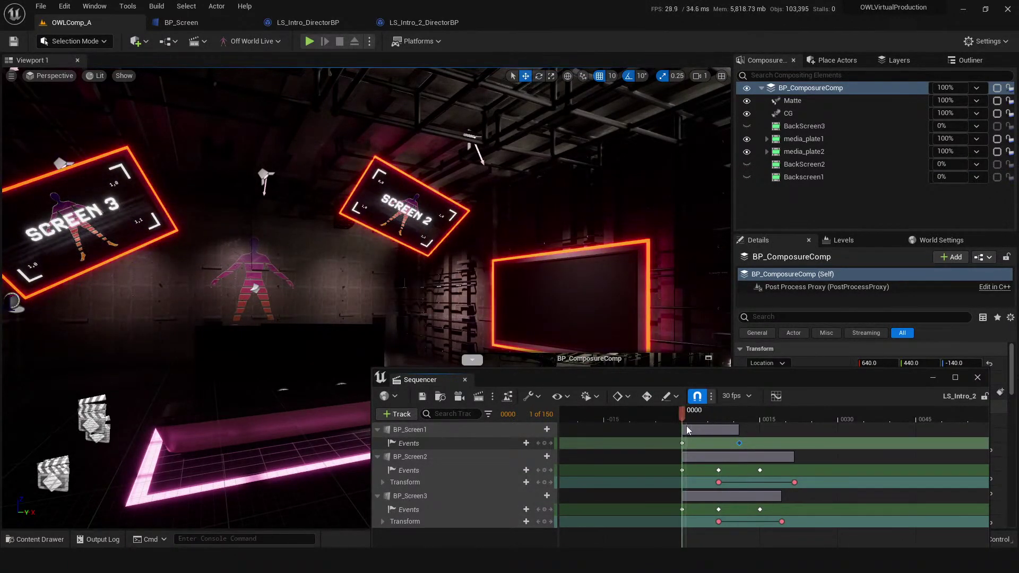
{"action": "key", "text": "space"}
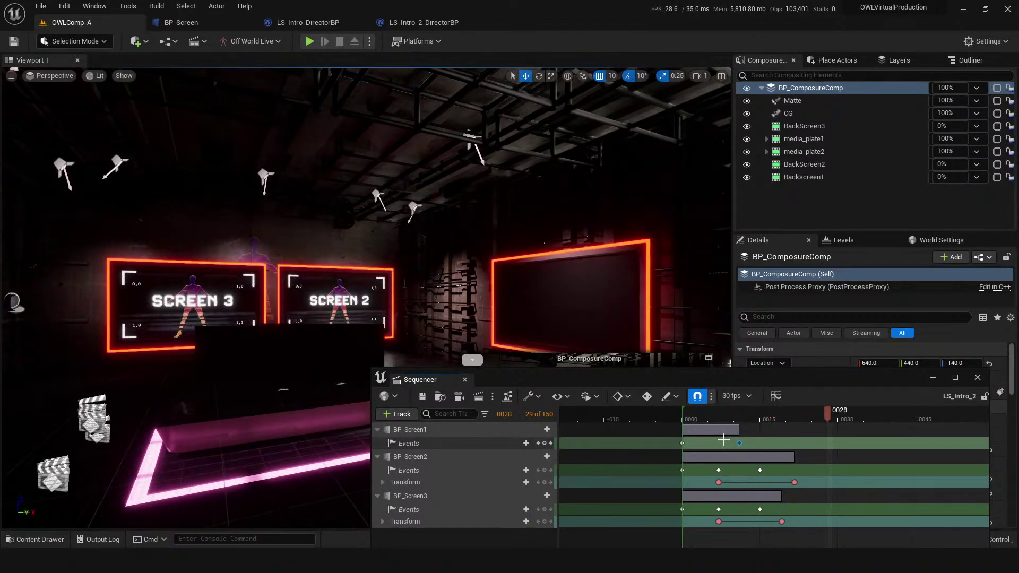
- Restore a detached BP_ComposureComp preview, play the sequence against it and return the playhead to frame 0
{"action": "left_click", "coordinate": [809, 88]}
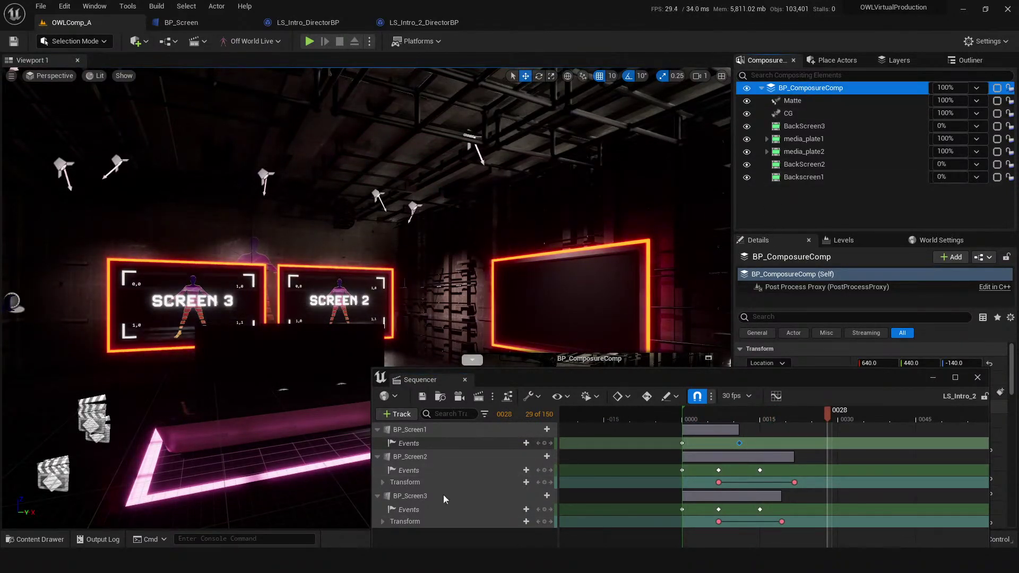
{"action": "mouse_move", "coordinate": [605, 528]}
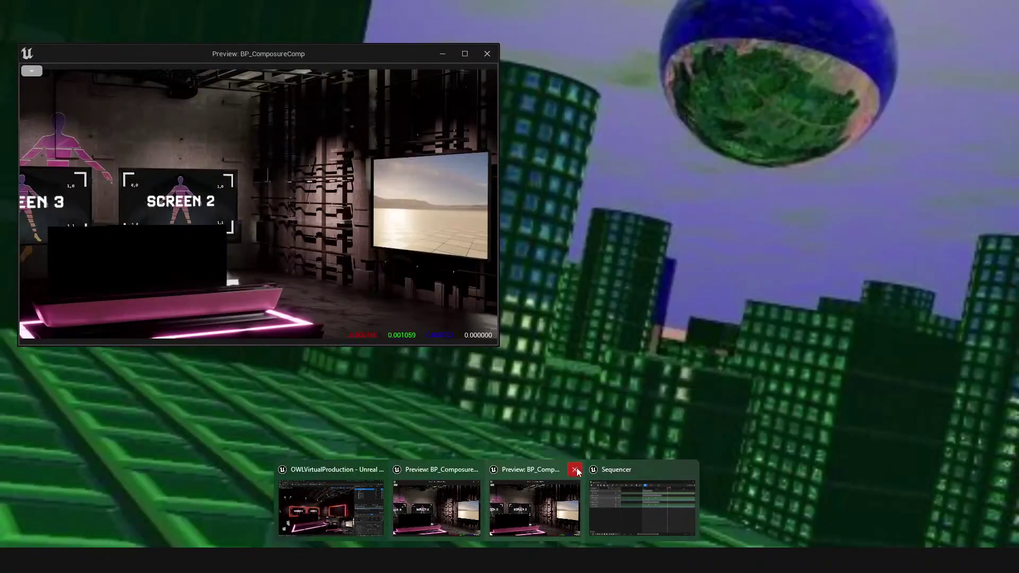
{"action": "left_click", "coordinate": [518, 526]}
{"action": "left_click_drag", "start_coordinate": [713, 413], "coordinate": [786, 418]}
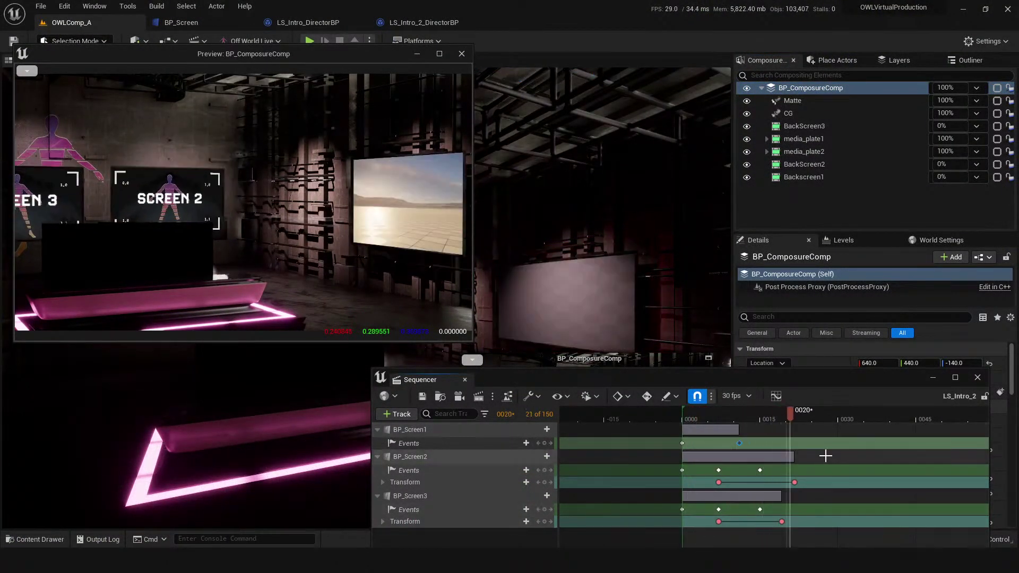
{"action": "key", "text": "space"}
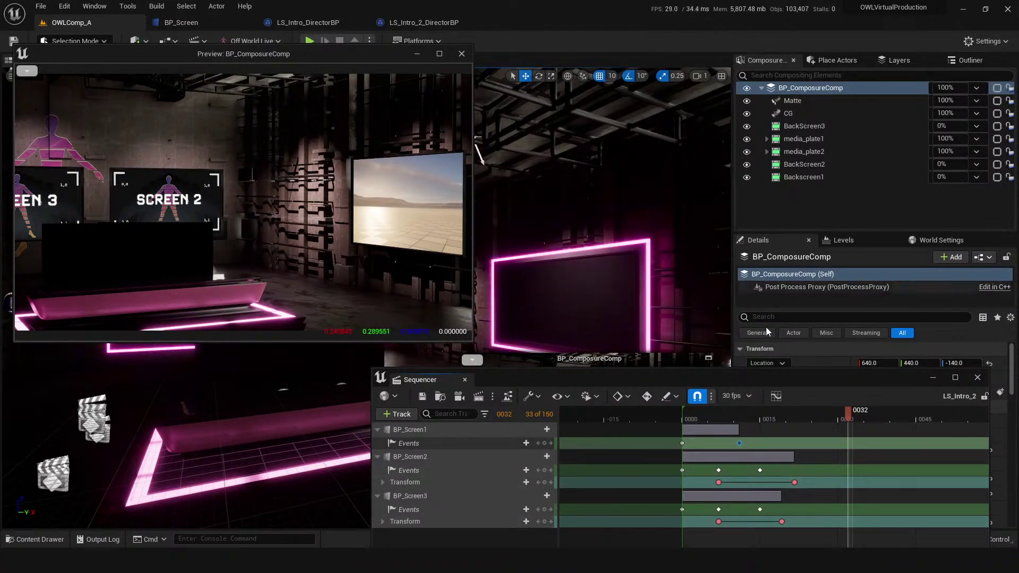
{"action": "left_click_drag", "start_coordinate": [749, 412], "coordinate": [680, 418]}
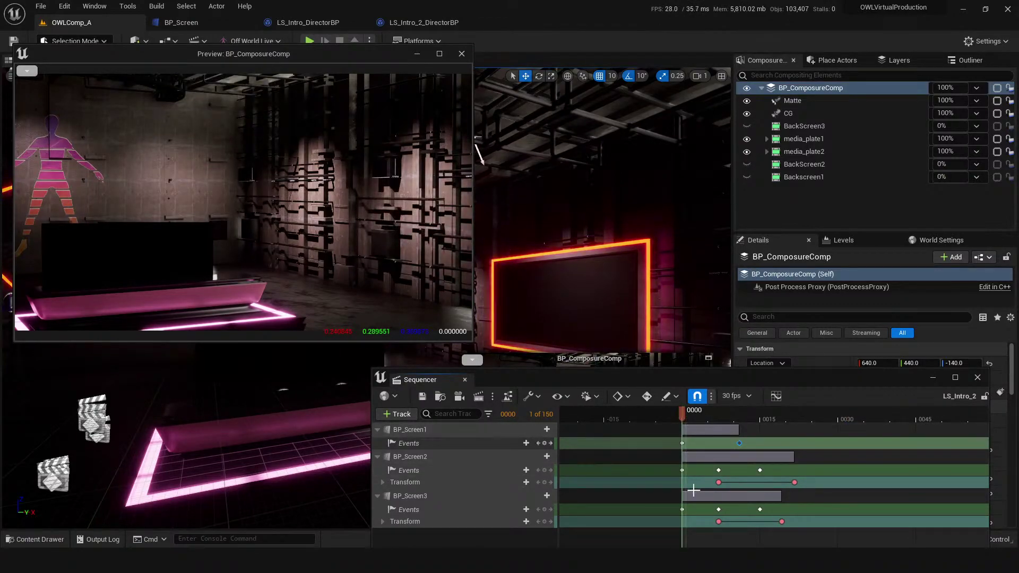
- Minimize the composite preview and play the screen animation in the reframed level viewport
{"action": "right_click_drag", "start_coordinate": [279, 484], "coordinate": [286, 475]}
{"action": "left_click", "coordinate": [417, 55]}
{"action": "right_click_drag", "start_coordinate": [318, 408], "coordinate": [319, 407]}
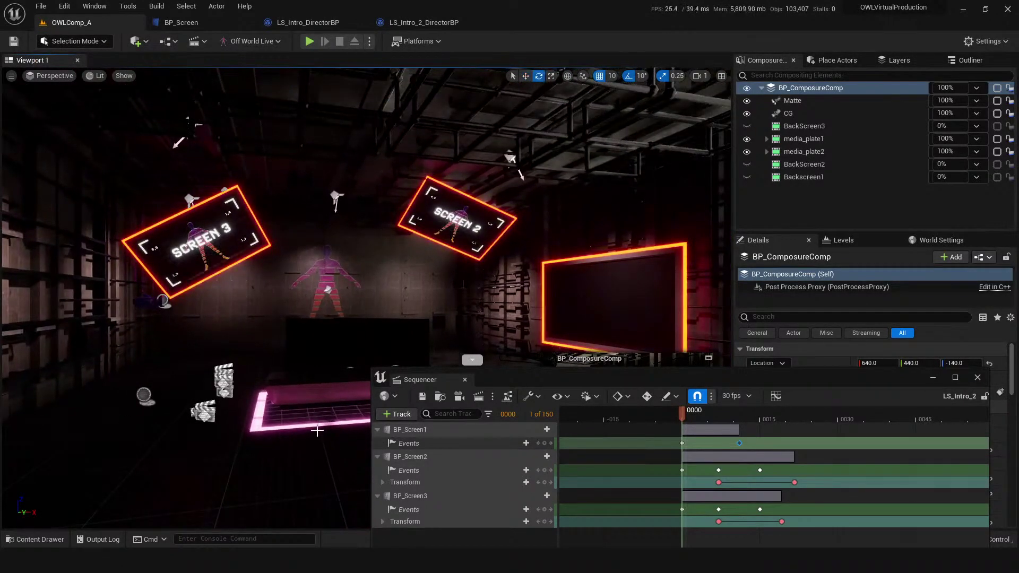
{"action": "left_click_drag", "start_coordinate": [705, 422], "coordinate": [797, 419]}
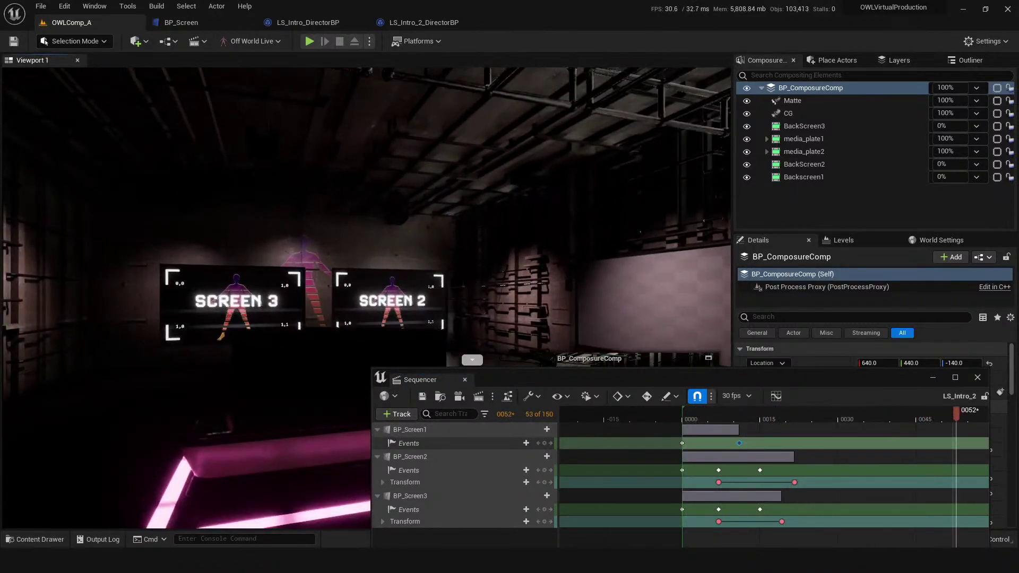
- Close the Sequencer window
{"action": "right_click", "coordinate": [449, 363]}
{"action": "left_click_drag", "start_coordinate": [886, 376], "coordinate": [886, 378]}
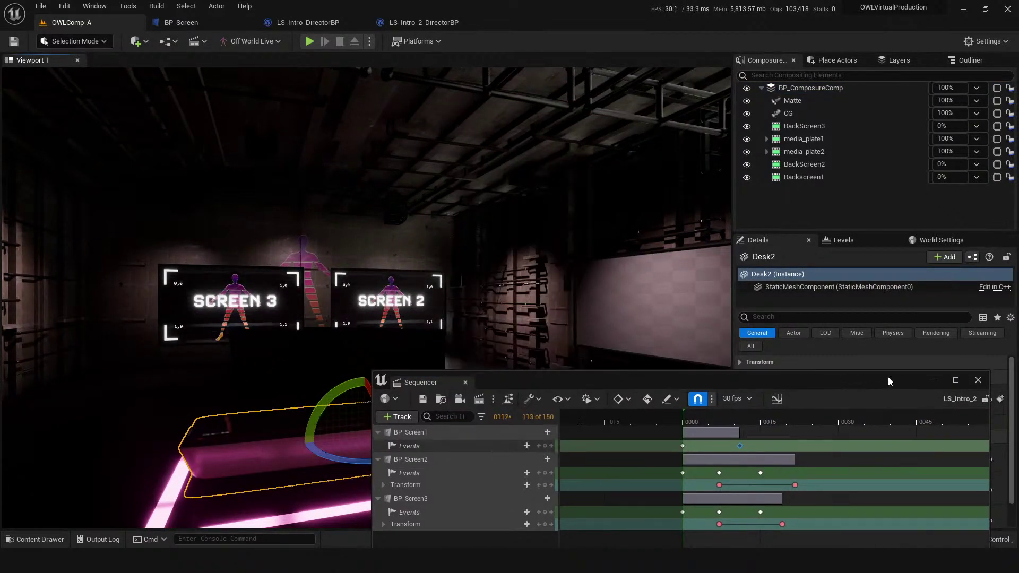
{"action": "left_click", "coordinate": [978, 381]}
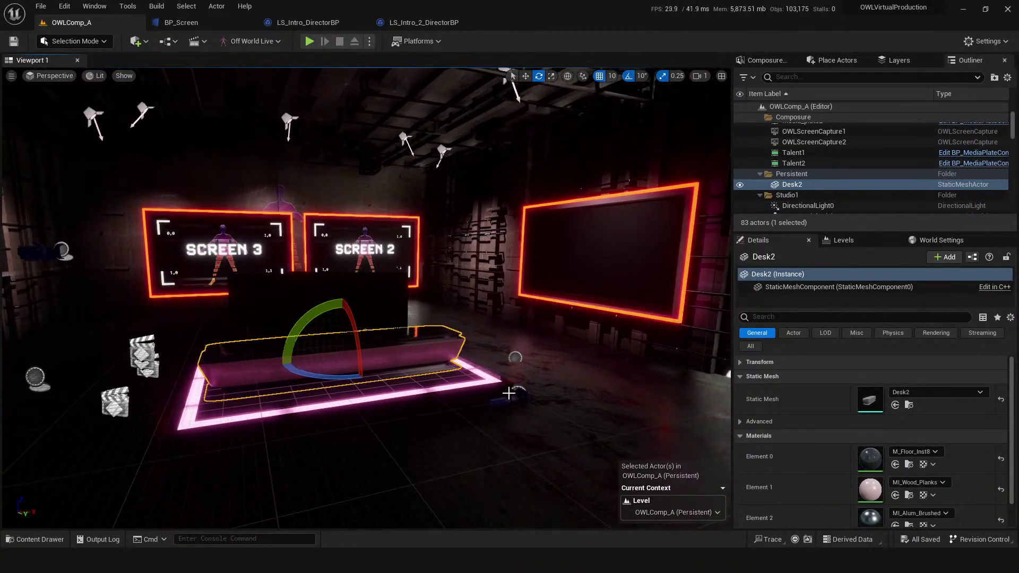
- Run the level in play mode to check the studio screens, and stop it
{"action": "left_click_drag", "start_coordinate": [533, 309], "coordinate": [542, 299]}
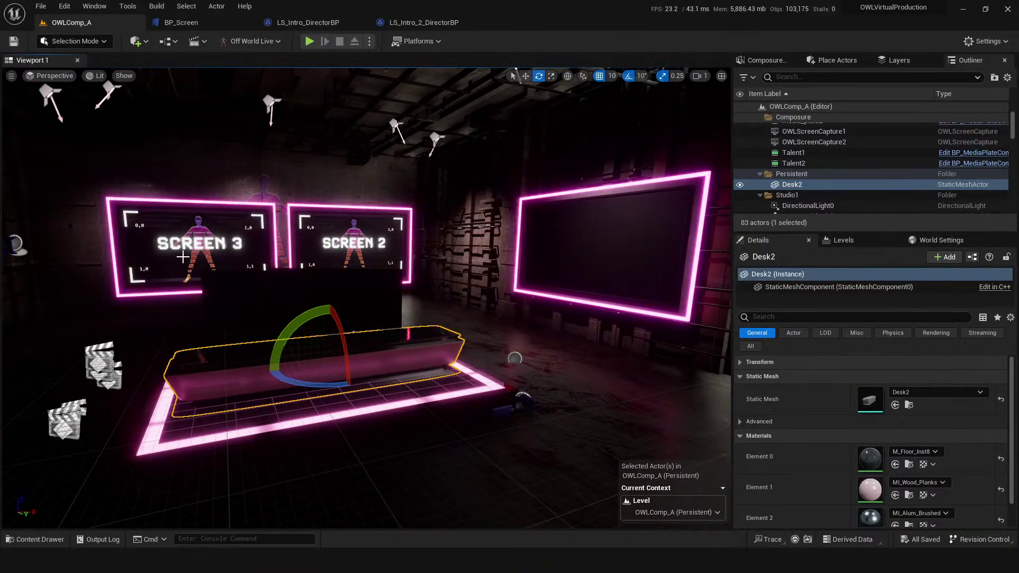
{"action": "left_click", "coordinate": [309, 41]}
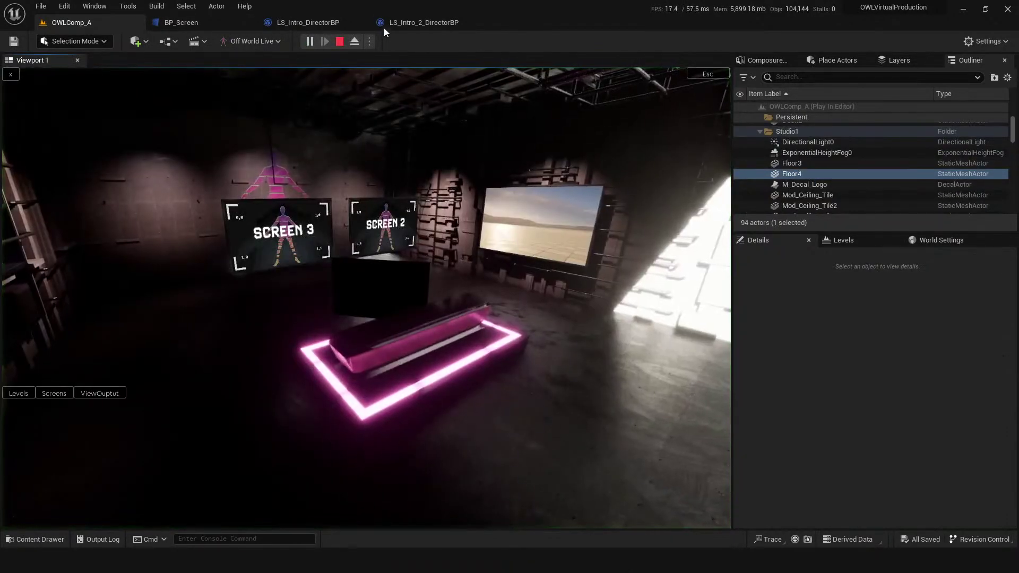
{"action": "left_click", "coordinate": [340, 43]}
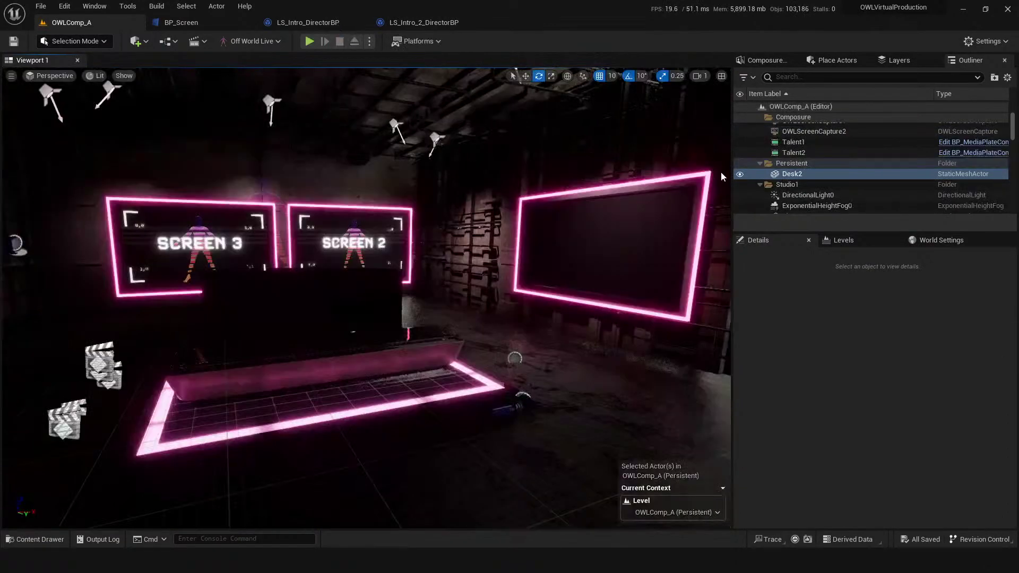
- Hide the CG layer of BP_ComposureComp, save the level and test the output in play mode
{"action": "left_click", "coordinate": [765, 60]}
{"action": "left_click", "coordinate": [746, 113]}
{"action": "left_click", "coordinate": [16, 41]}
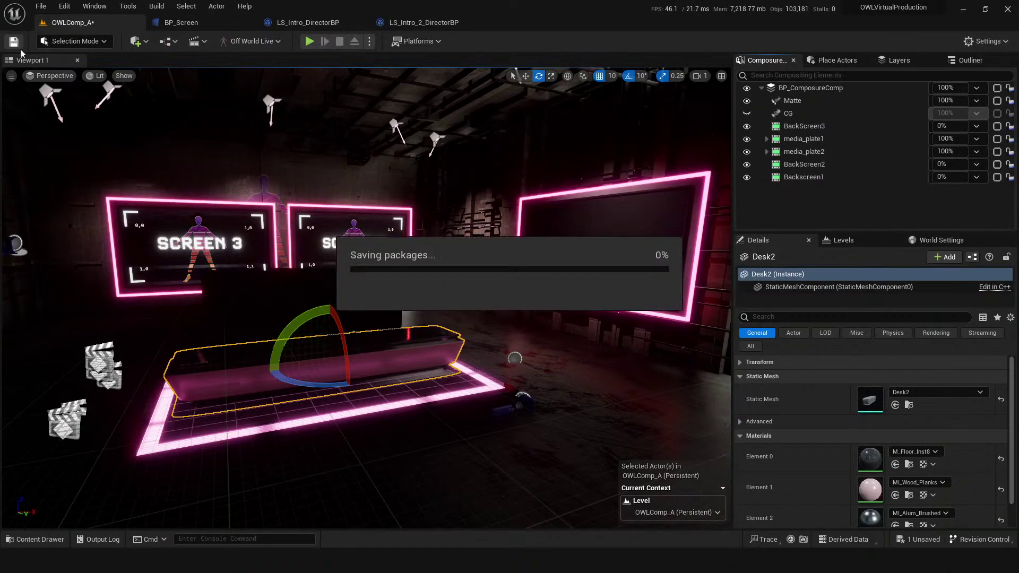
{"action": "left_click", "coordinate": [310, 41]}
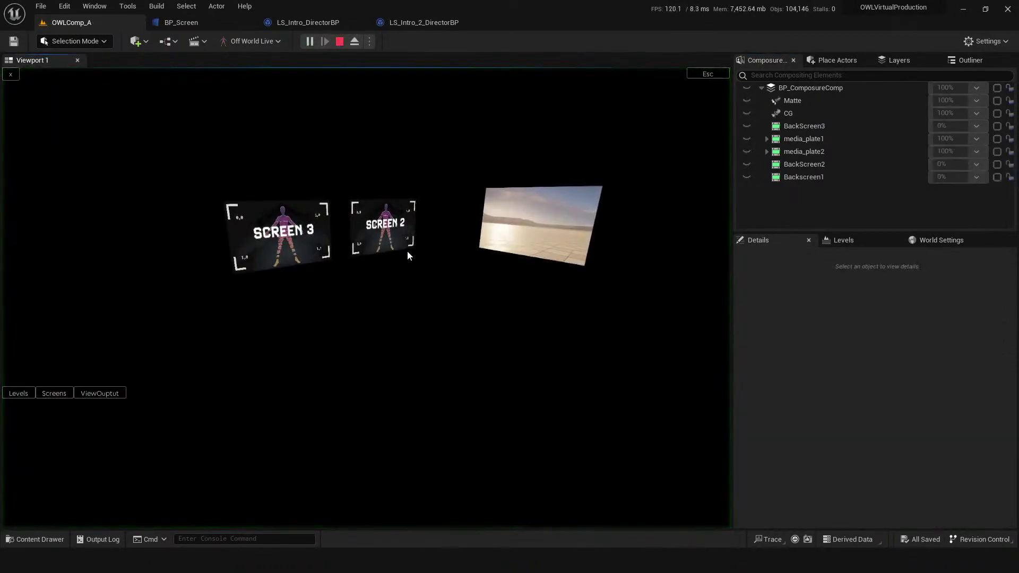
{"action": "key", "text": "Escape"}
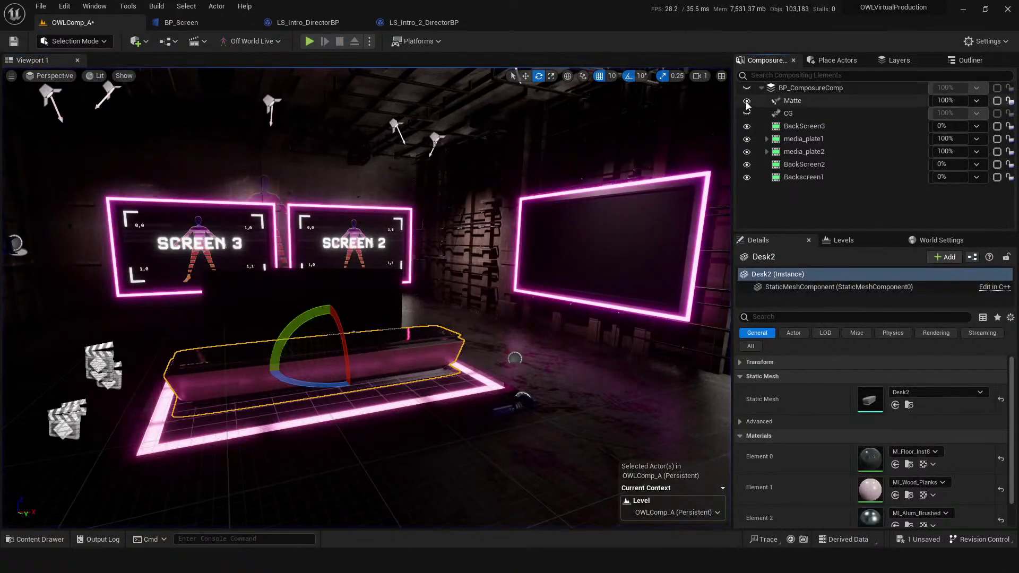
- Hide the BP_ComposureComp composite, turn its CG layer's visibility back on and save the level
{"action": "left_click", "coordinate": [746, 100]}
{"action": "left_click", "coordinate": [747, 113]}
{"action": "key", "text": "ctrl+s"}
- Run the level, show the Screens controls and trigger the centred single-screen layout
{"action": "key", "text": "alt+p"}
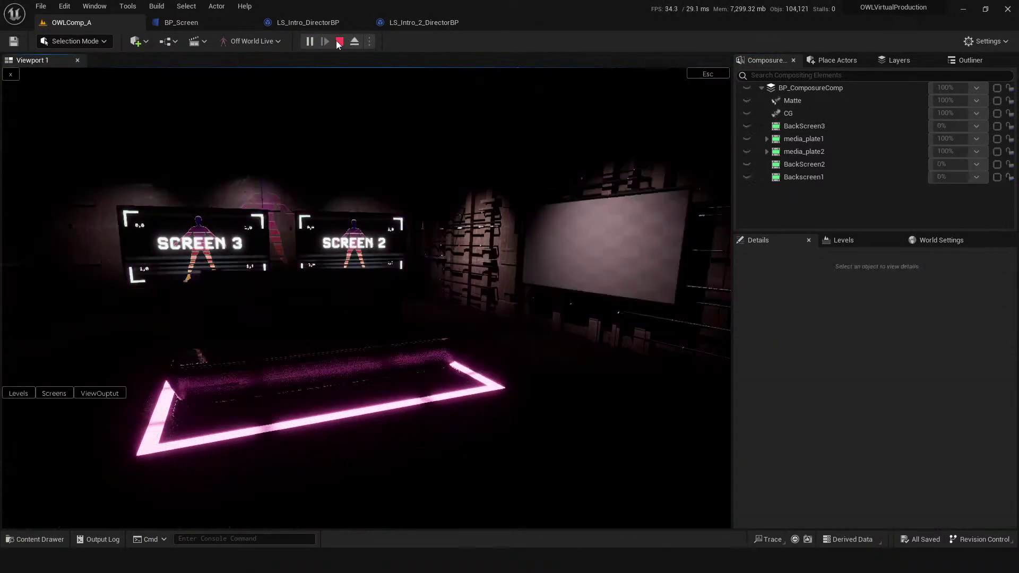
{"action": "left_click", "coordinate": [55, 393]}
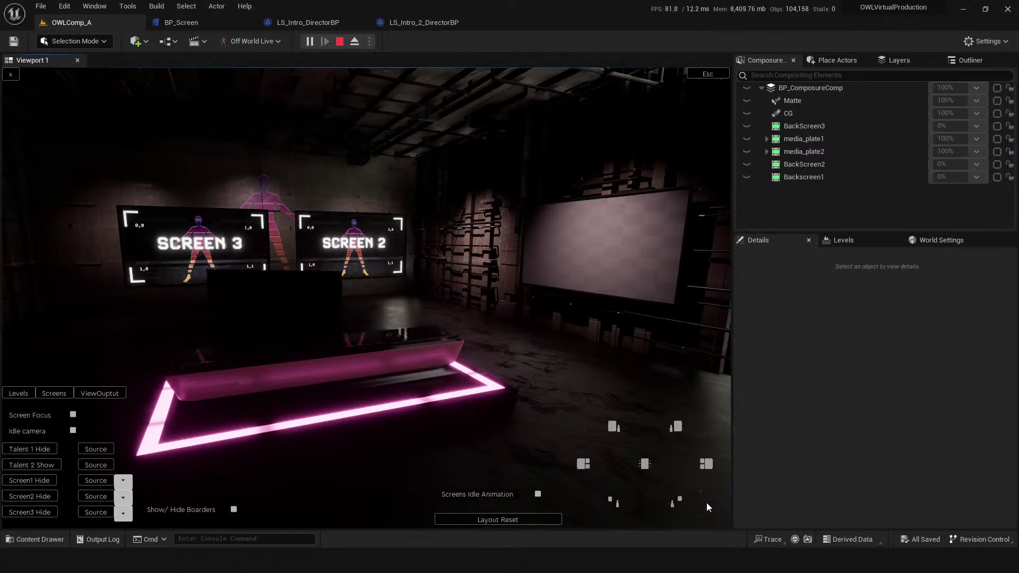
{"action": "left_click", "coordinate": [642, 466]}
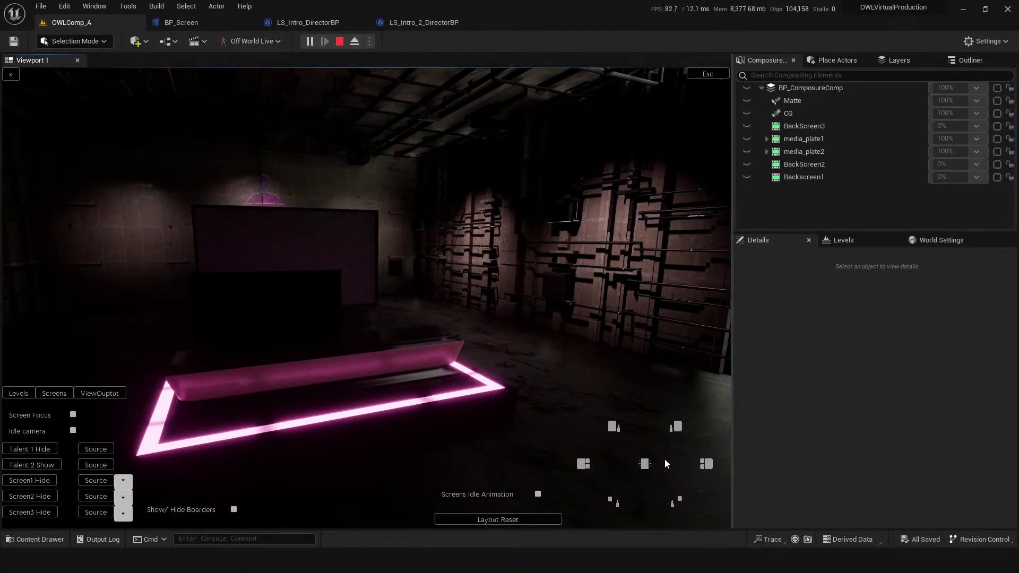
- Test the screen layouts in play mode by triggering the left and right multi-screen, top-left, top-right and centre presets in turn
{"action": "left_click", "coordinate": [582, 464]}
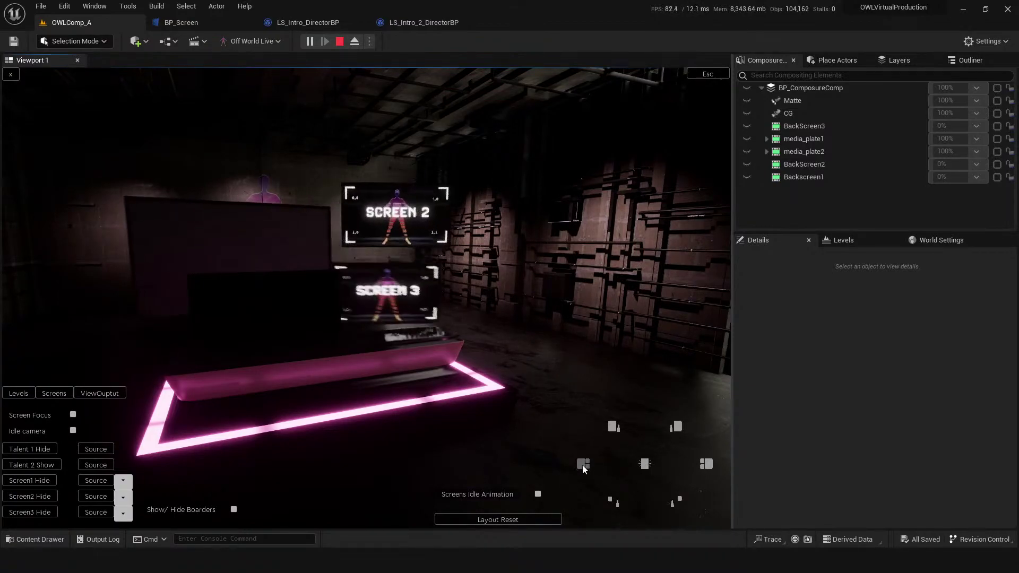
{"action": "left_click", "coordinate": [706, 464]}
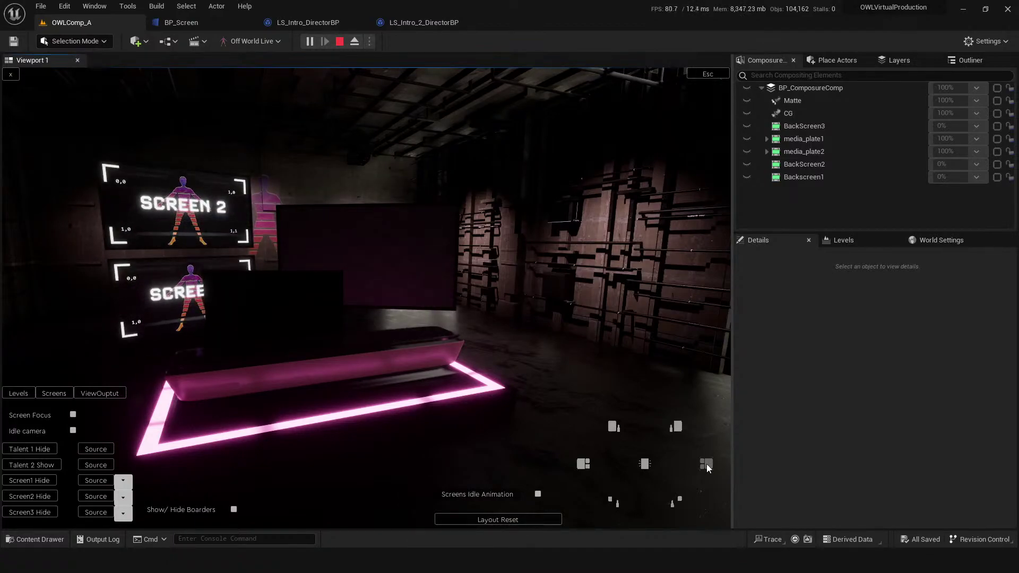
{"action": "left_click", "coordinate": [612, 427]}
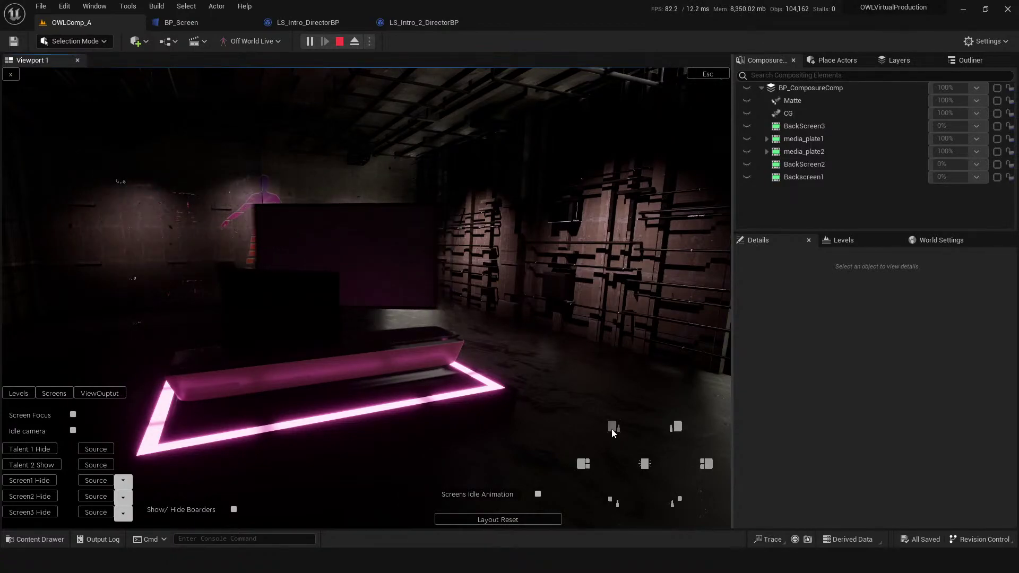
{"action": "left_click", "coordinate": [677, 428]}
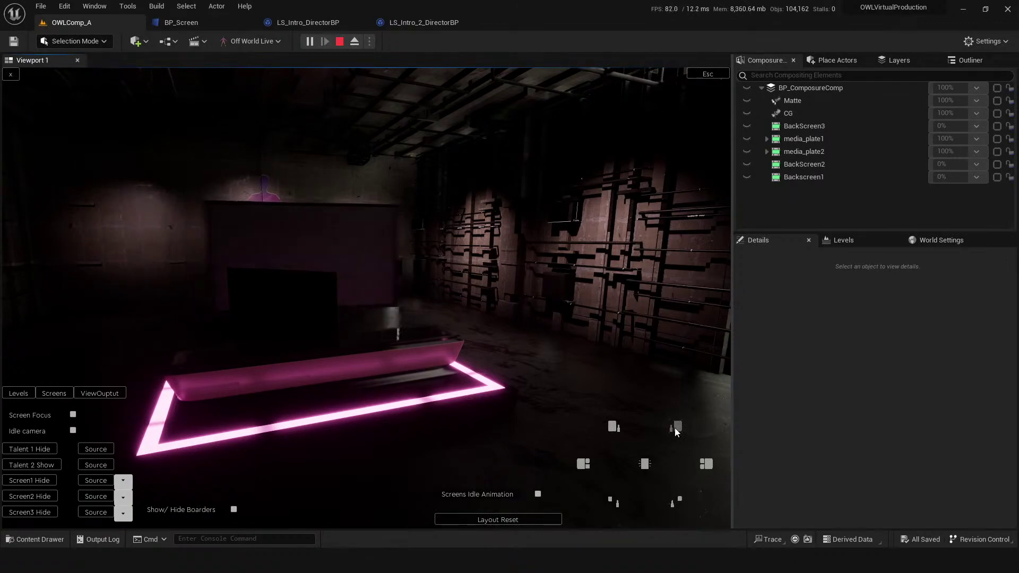
{"action": "left_click", "coordinate": [582, 469]}
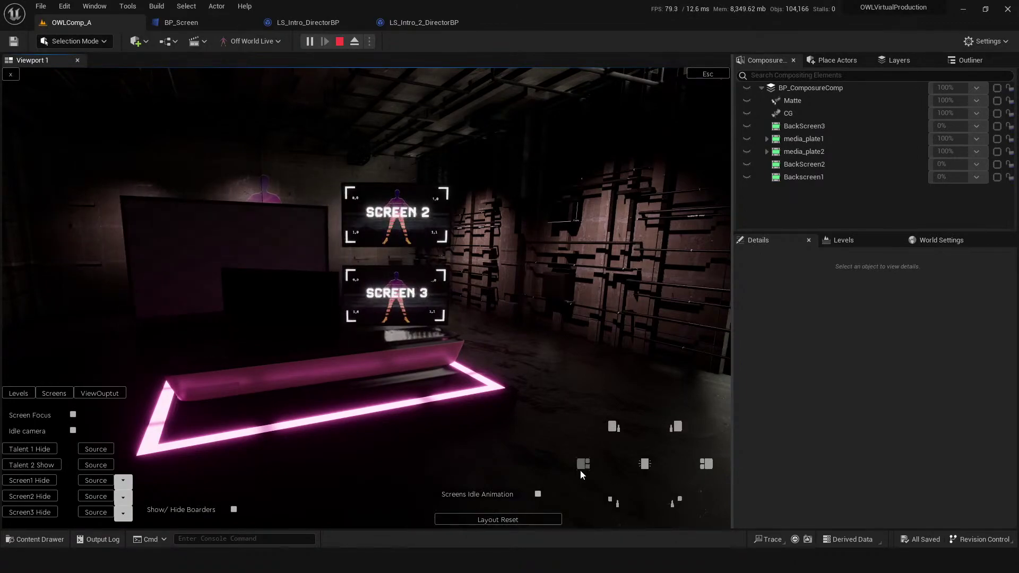
{"action": "left_click", "coordinate": [644, 467]}
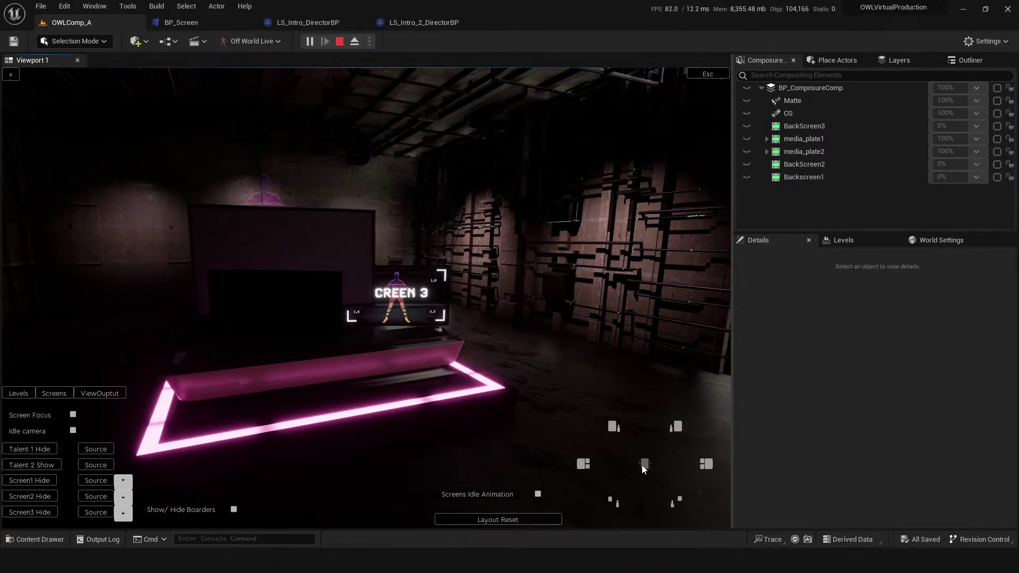
{"action": "left_click", "coordinate": [613, 429]}
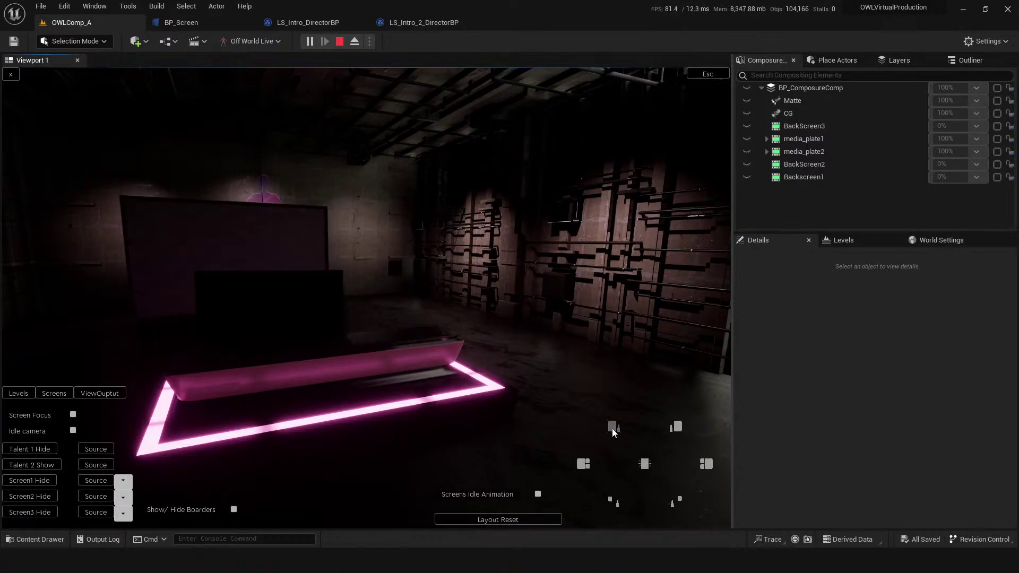
{"action": "left_click", "coordinate": [676, 428]}
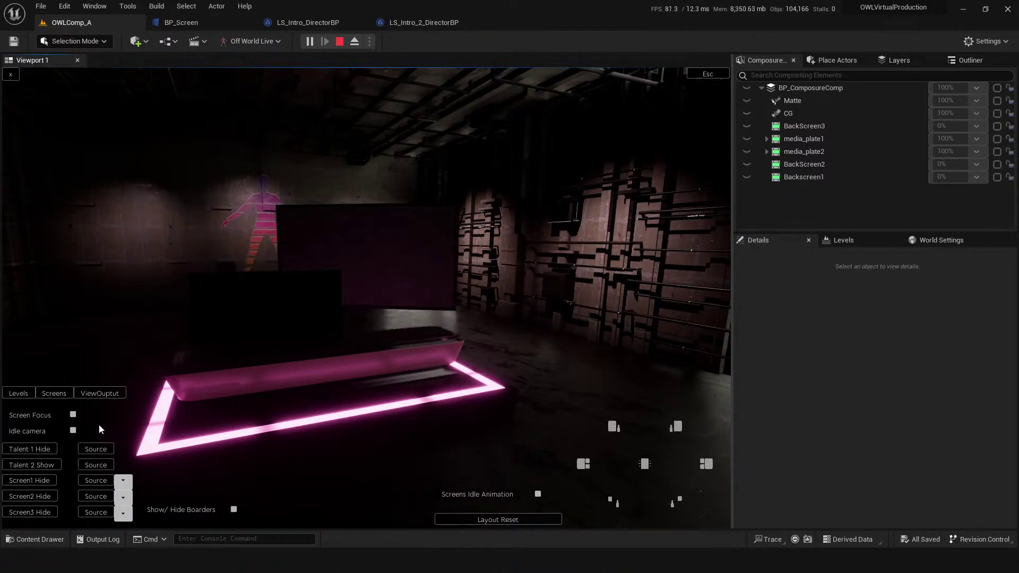
- Enable Screen Focus, toggle the screen borders on and test the left multi-screen, top-left and right multi-screen layouts
{"action": "left_click", "coordinate": [73, 416]}
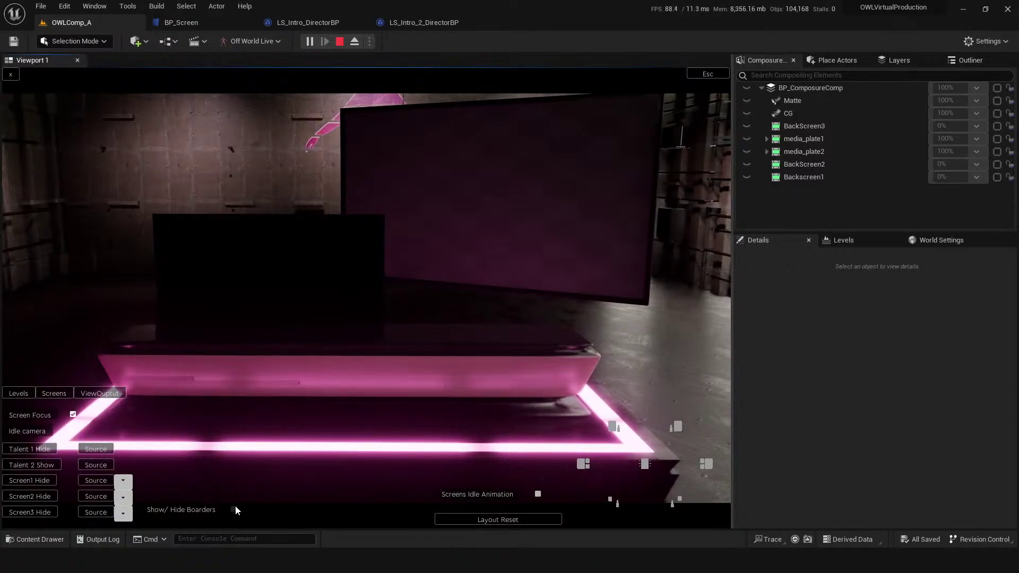
{"action": "left_click", "coordinate": [234, 510]}
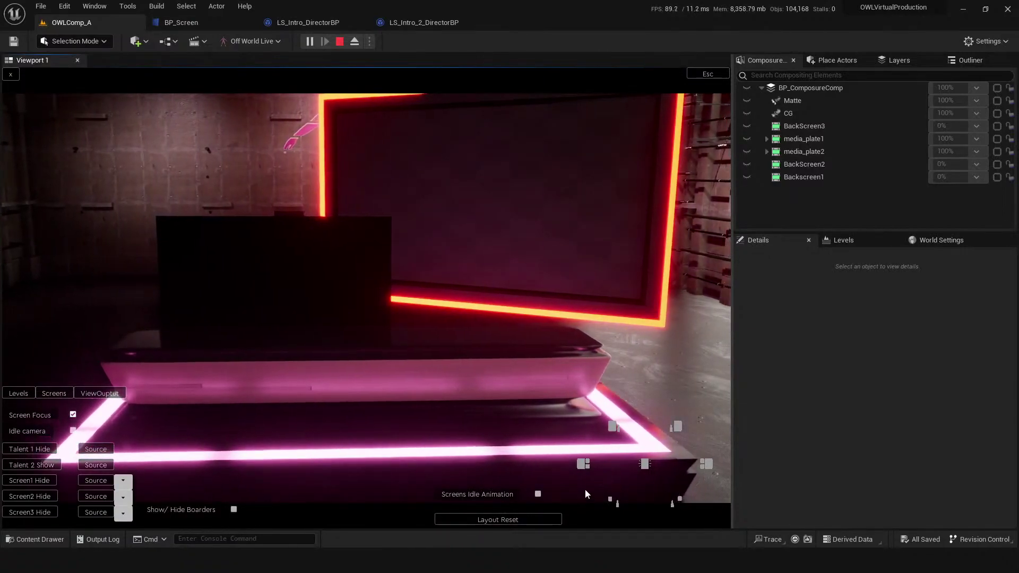
{"action": "left_click", "coordinate": [583, 463]}
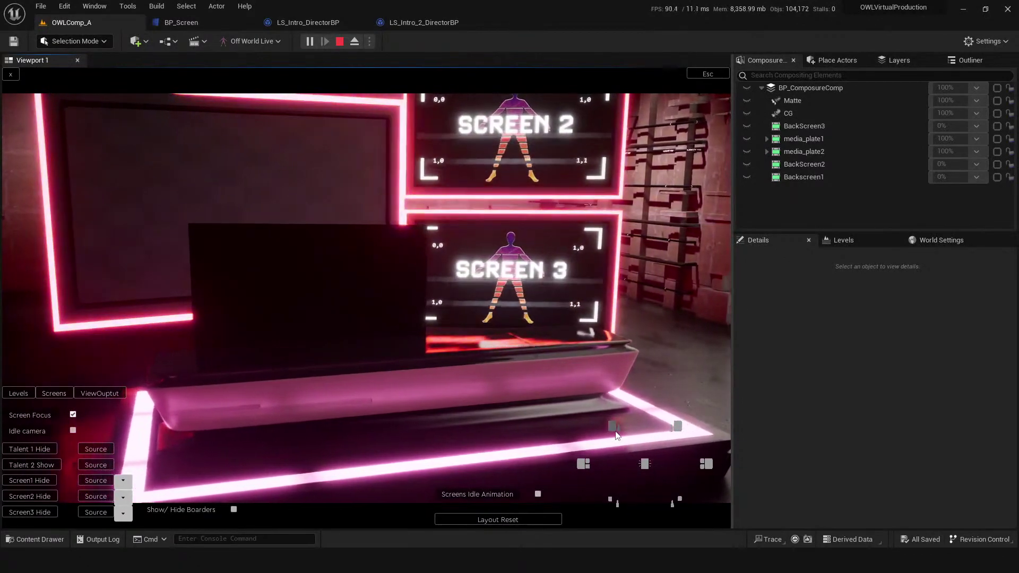
{"action": "left_click", "coordinate": [614, 429]}
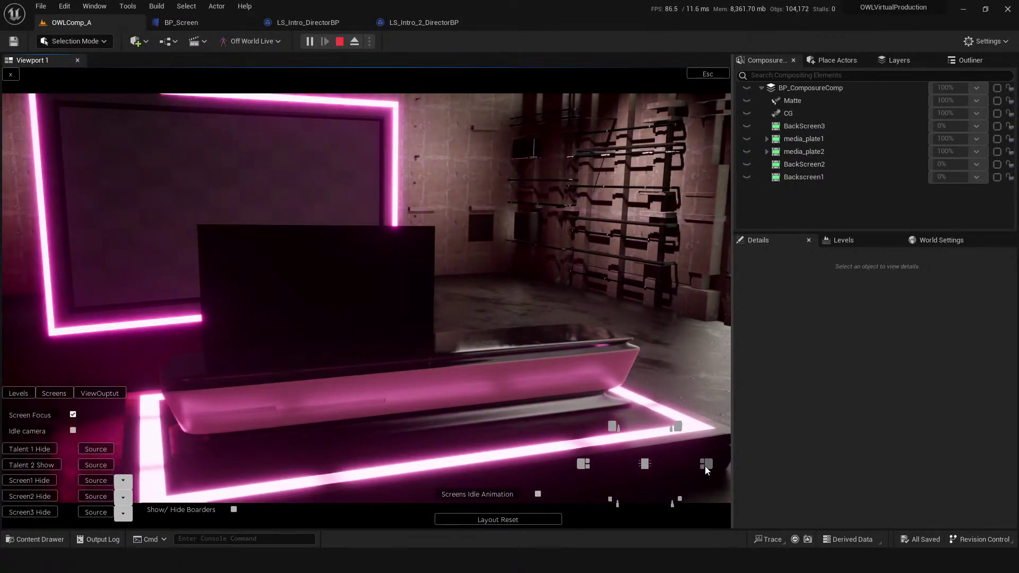
{"action": "left_click", "coordinate": [705, 465]}
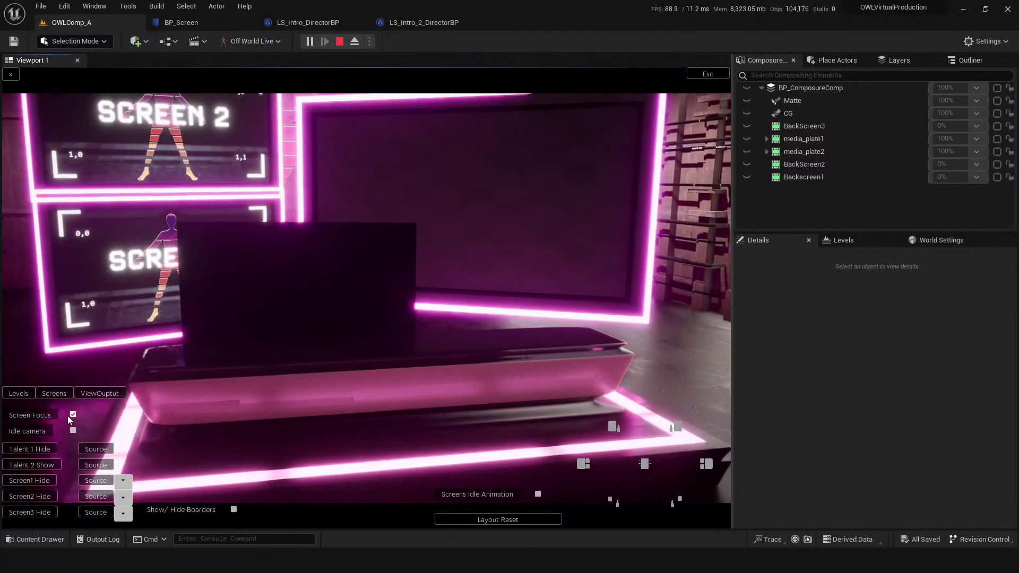
- Disable Screen Focus, test the left multi-screen and top-left layouts again, and exit play mode
{"action": "left_click", "coordinate": [72, 415]}
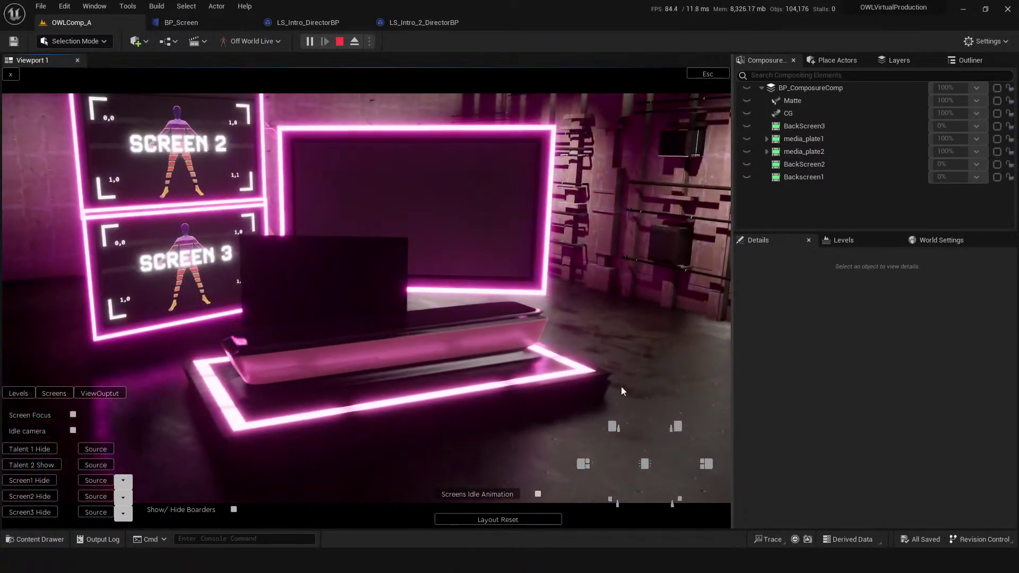
{"action": "left_click", "coordinate": [586, 465]}
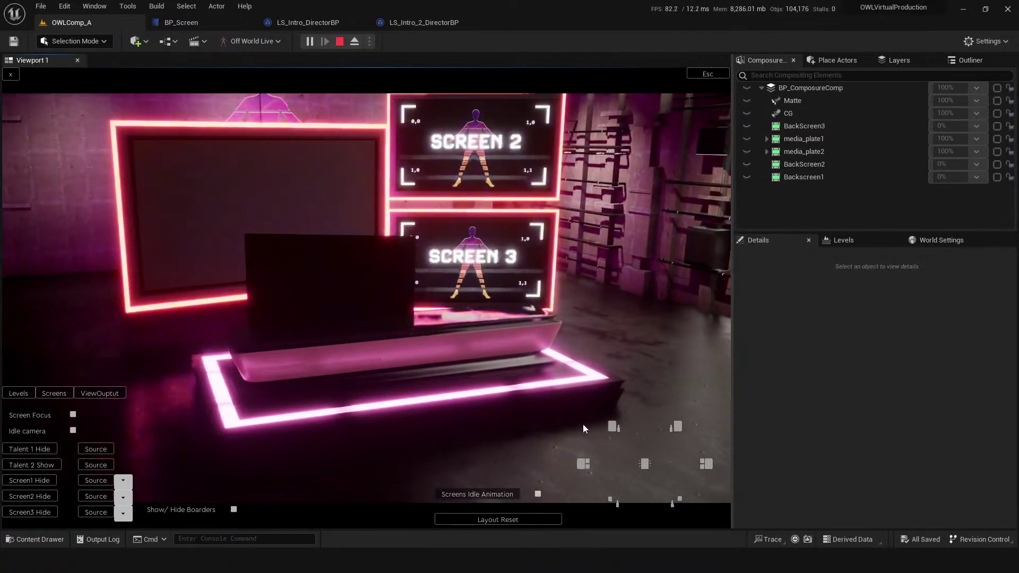
{"action": "left_click", "coordinate": [611, 424]}
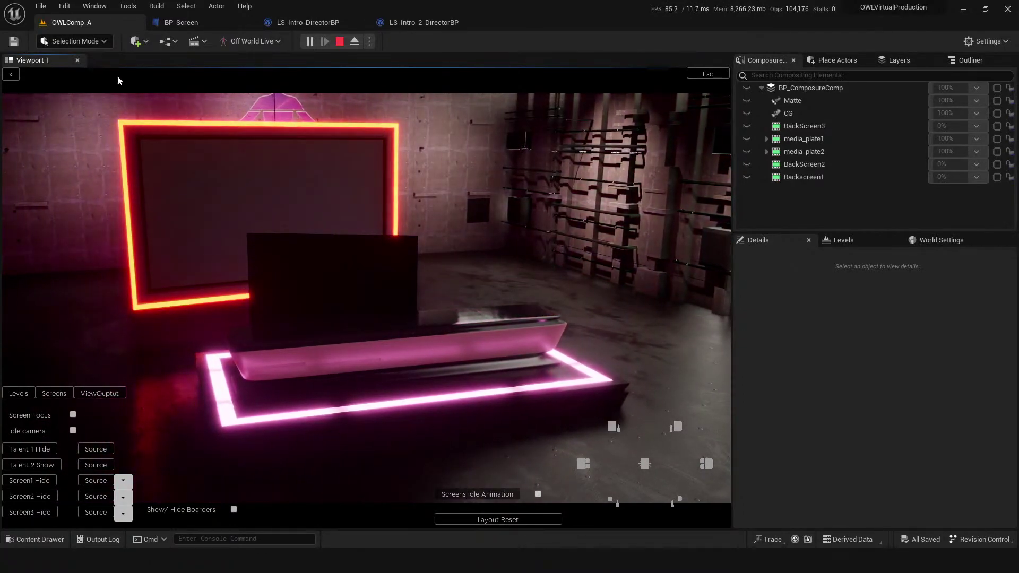
{"action": "left_click", "coordinate": [706, 75]}
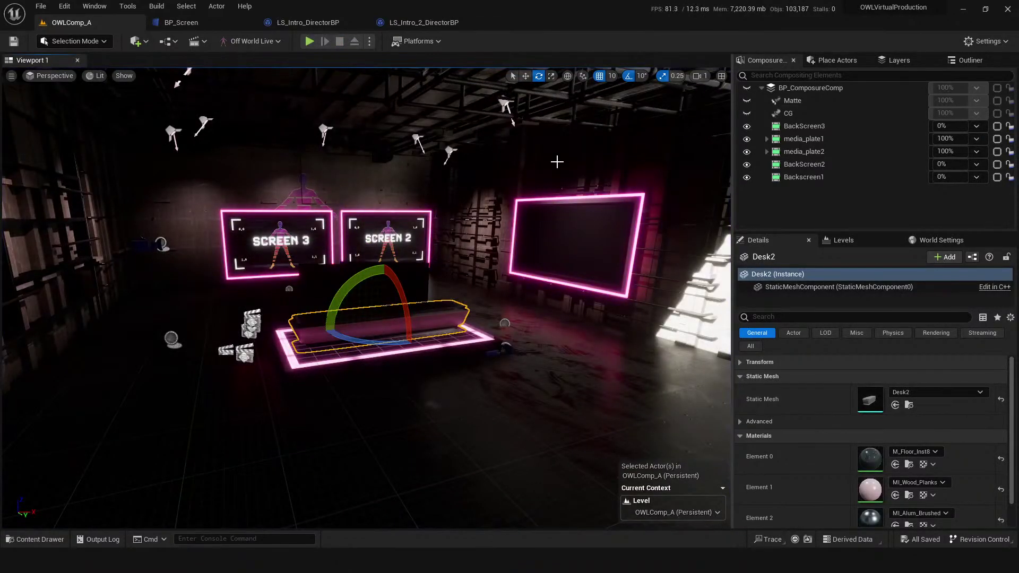
- Save the OWLComp_A level
{"action": "left_click_drag", "start_coordinate": [533, 209], "coordinate": [508, 304]}
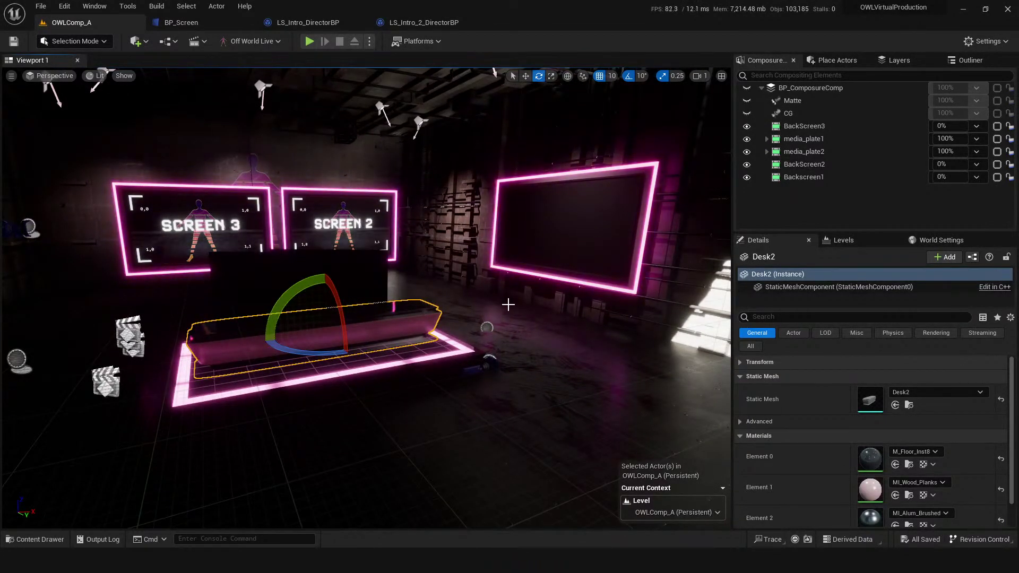
{"action": "left_click_drag", "start_coordinate": [520, 443], "coordinate": [519, 414]}
{"action": "key", "text": "ctrl+s"}
{"action": "mouse_move", "coordinate": [541, 314]}
{"action": "left_mouse_down"}
{"action": "mouse_move", "coordinate": [546, 371]}
{"action": "mouse_move", "coordinate": [552, 345]}
{"action": "mouse_move", "coordinate": [536, 299]}
{"action": "left_mouse_up"}
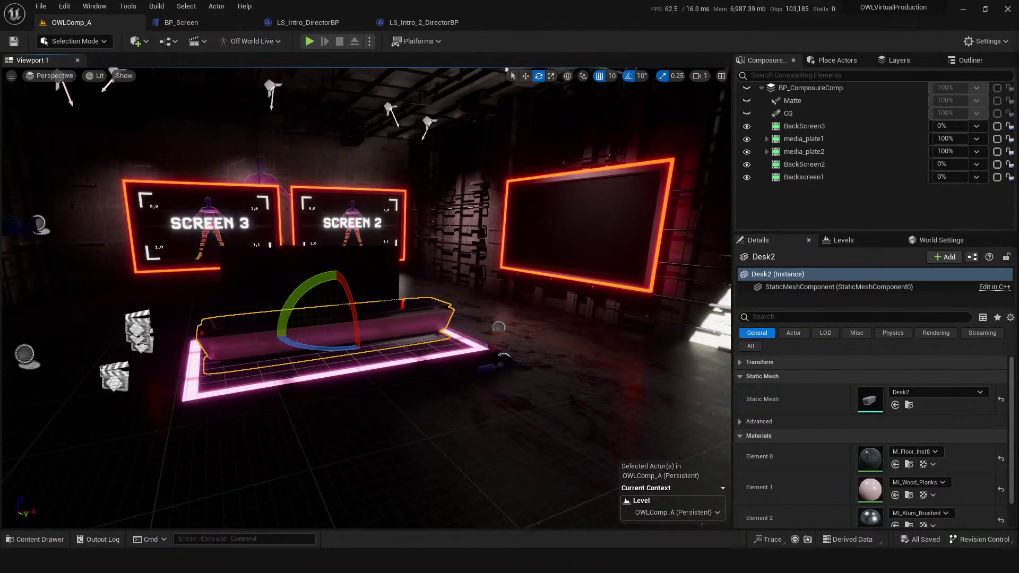
{"action": "right_click_drag", "start_coordinate": [384, 396], "coordinate": [385, 396]}
{"action": "key", "text": "w"}
{"action": "key", "text": "ctrl+s"}
{"action": "mouse_move", "coordinate": [532, 478]}
{"action": "right_mouse_down"}
{"action": "mouse_move", "coordinate": [531, 449]}
{"action": "mouse_move", "coordinate": [531, 478]}
{"action": "right_mouse_up"}
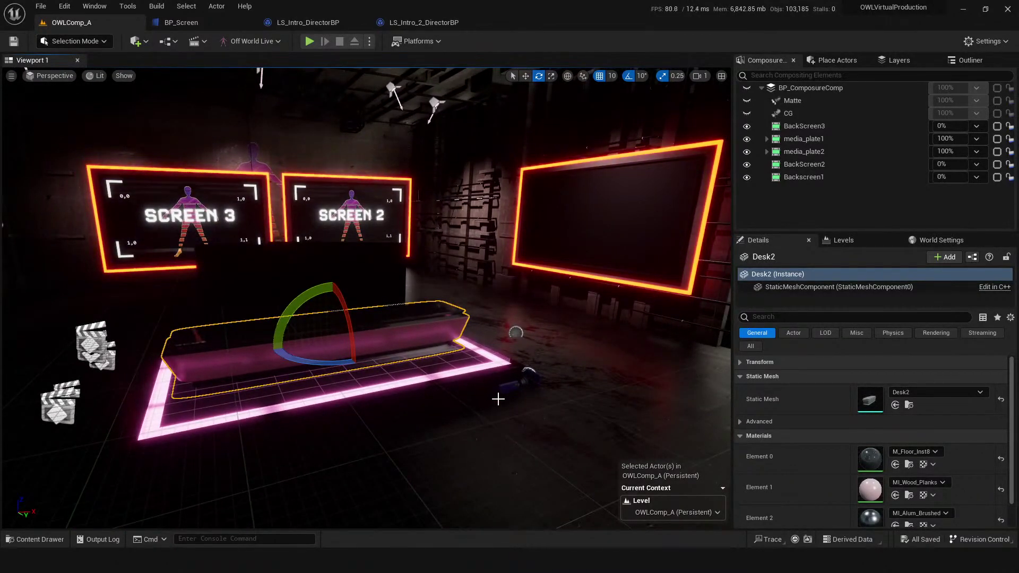
{"action": "right_click_drag", "start_coordinate": [478, 429], "coordinate": [489, 407]}
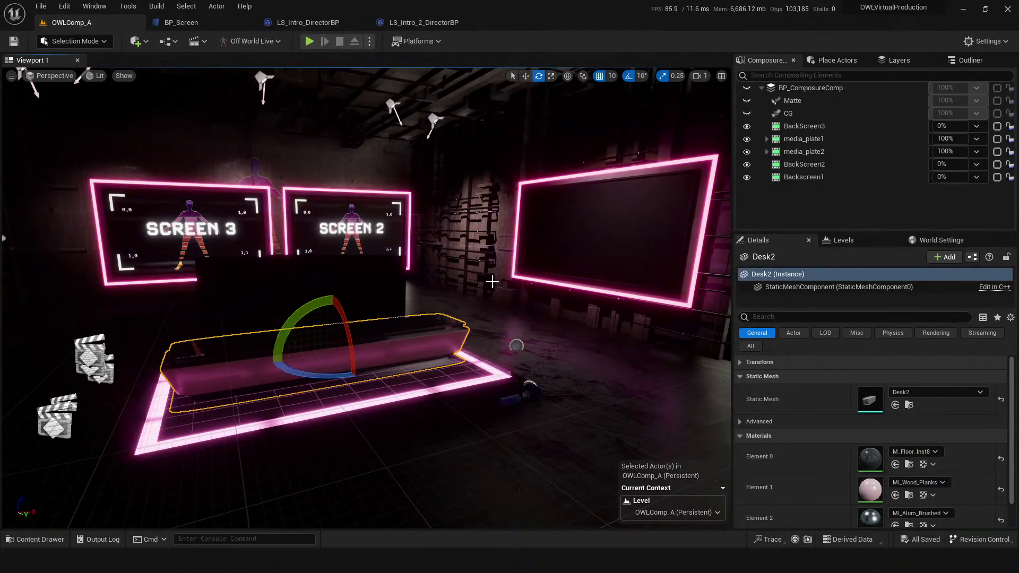
- Open the ScreensMenu widget blueprint from the project's DeveloperContent/HUD folder
{"action": "key", "text": "ctrl+space"}
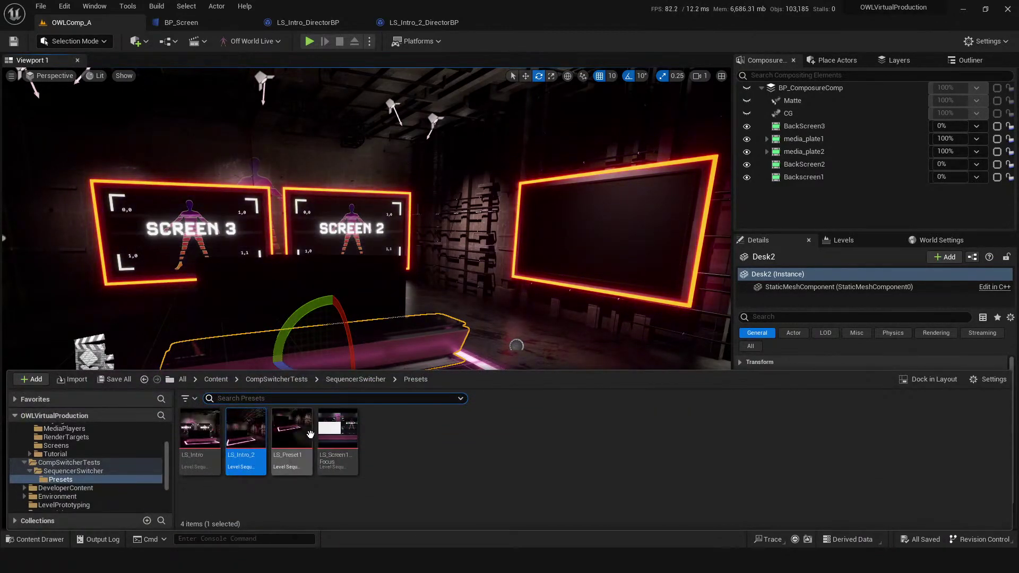
{"action": "left_click", "coordinate": [217, 380]}
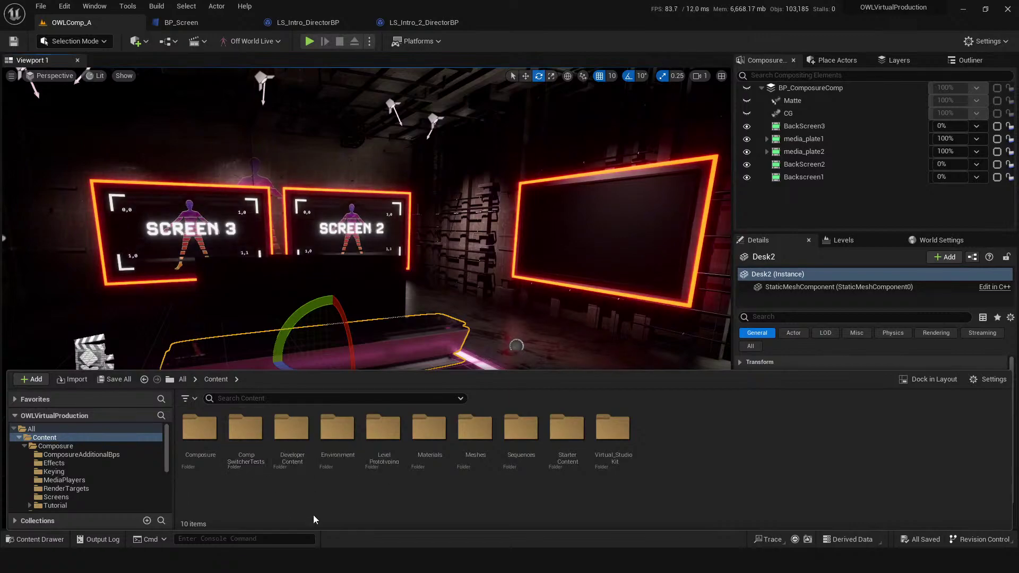
{"action": "double_click", "coordinate": [302, 436]}
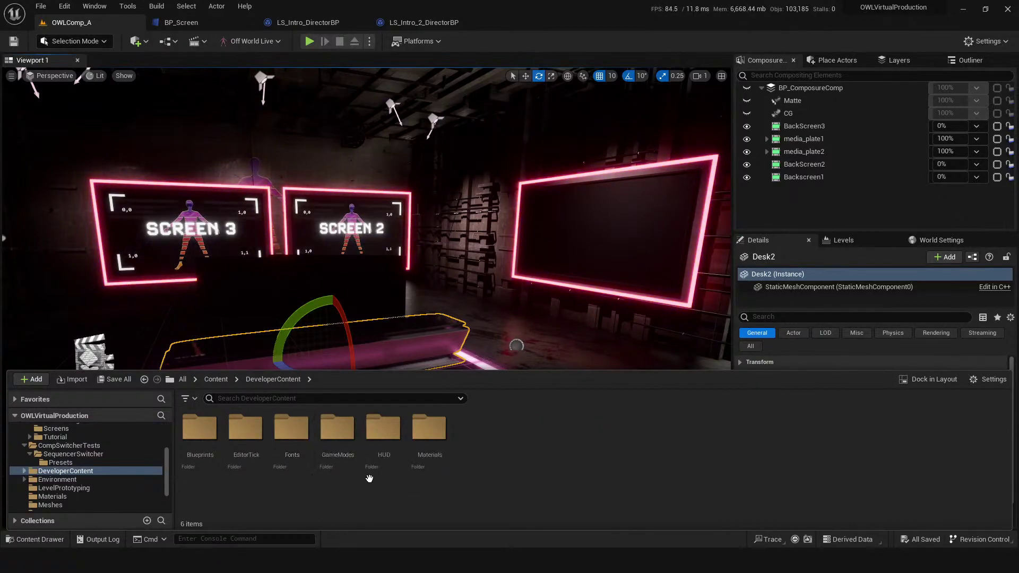
{"action": "double_click", "coordinate": [382, 430]}
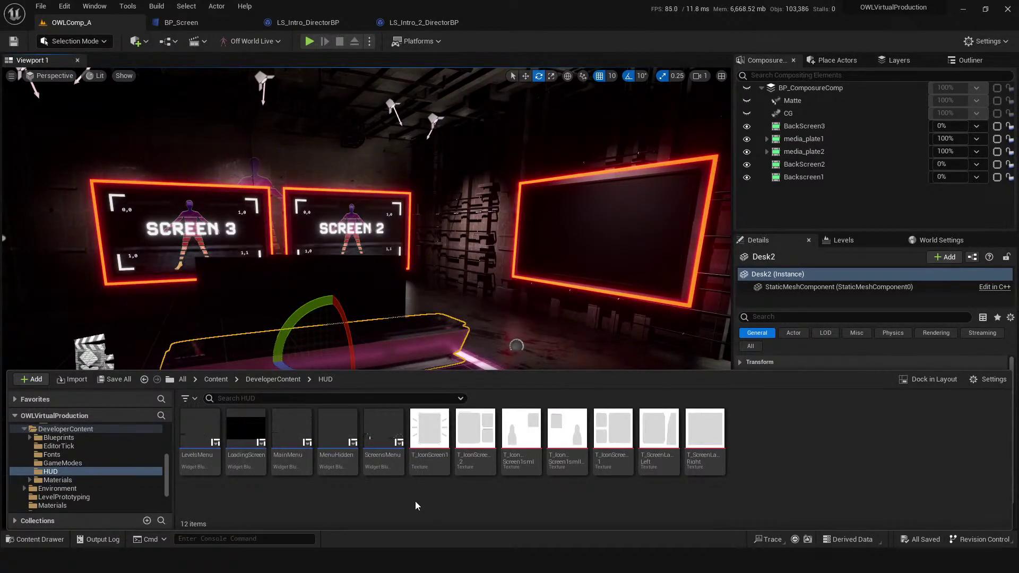
{"action": "double_click", "coordinate": [383, 435]}
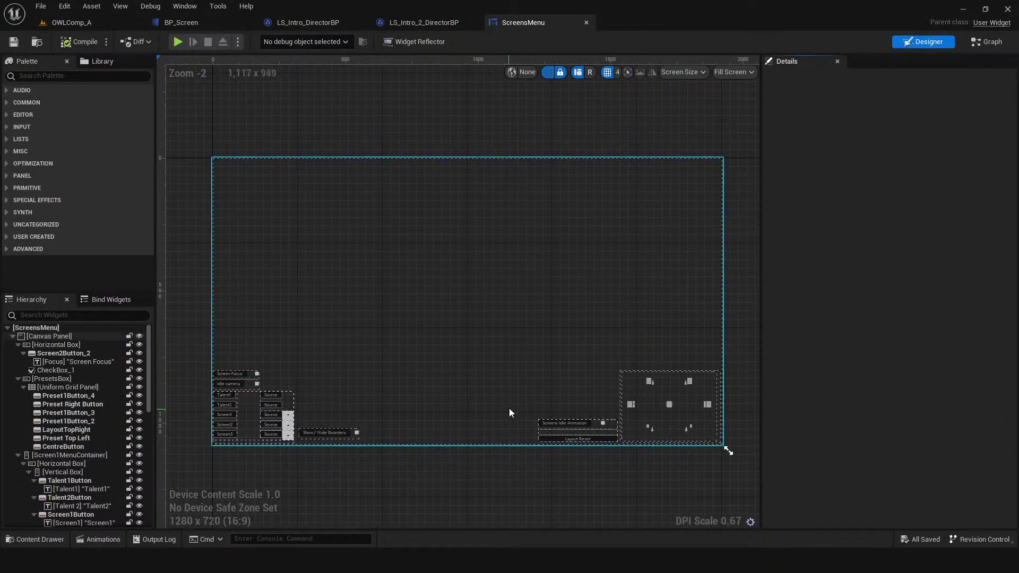
- Select the Preset Top Left button in the widget layout and examine its properties and events
{"action": "scroll", "coordinate": [512, 406], "scroll_direction": "up", "scroll_amount": 3}
{"action": "left_click", "coordinate": [611, 336]}
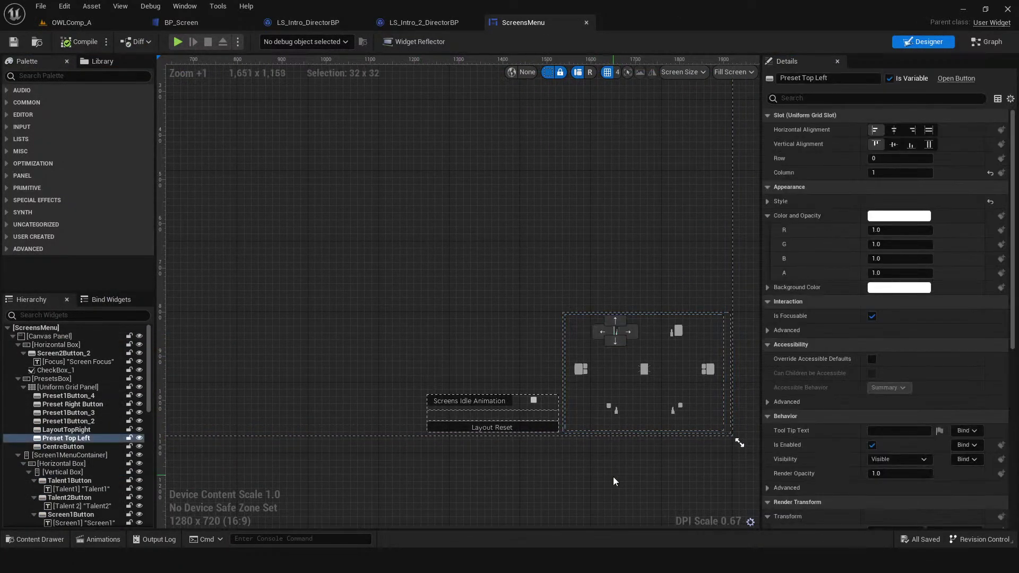
{"action": "scroll", "coordinate": [536, 444], "scroll_direction": "up", "scroll_amount": 3}
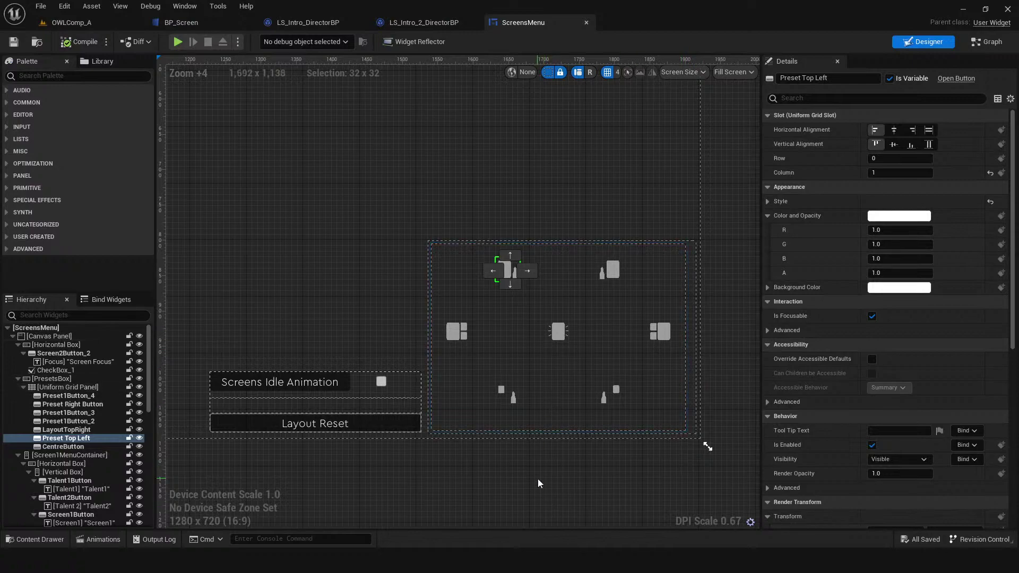
{"action": "scroll", "coordinate": [839, 433], "scroll_direction": "down", "scroll_amount": 10}
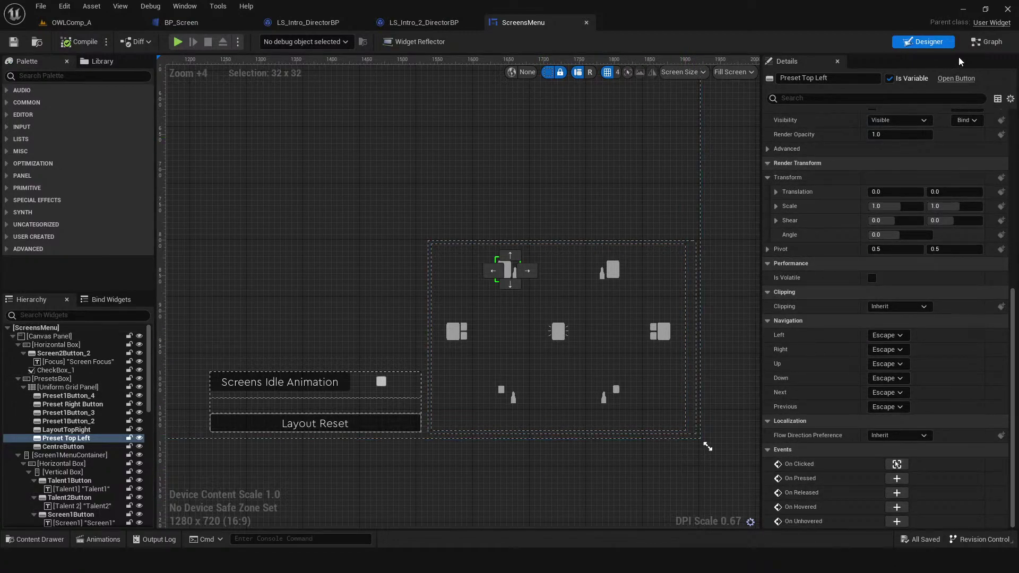
- Show the ScreensMenu event graph and examine the Presets group of button click events
{"action": "left_click", "coordinate": [986, 42]}
{"action": "scroll", "coordinate": [530, 347], "scroll_direction": "down", "scroll_amount": 10}
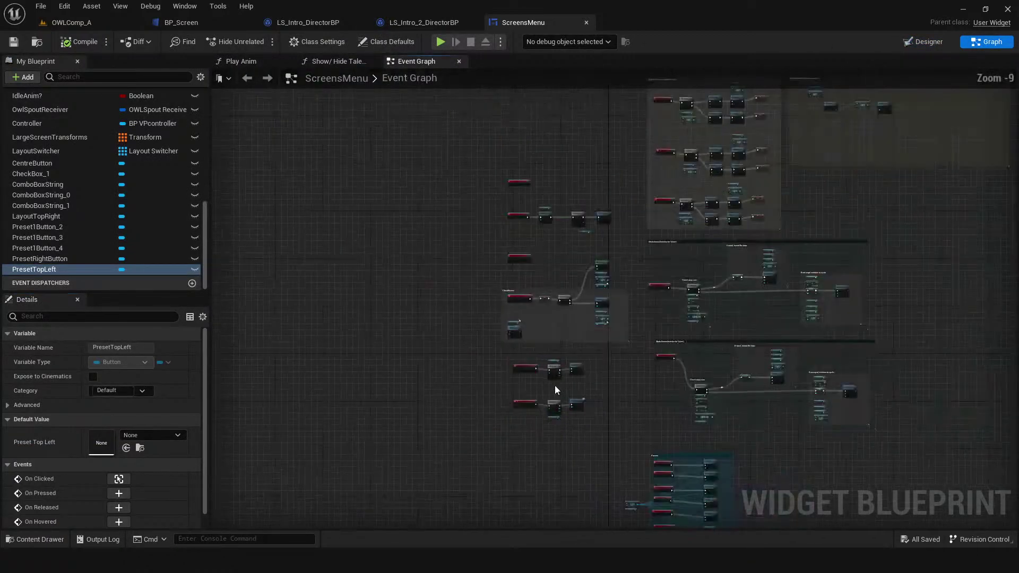
{"action": "scroll", "coordinate": [471, 382], "scroll_direction": "up", "scroll_amount": 6}
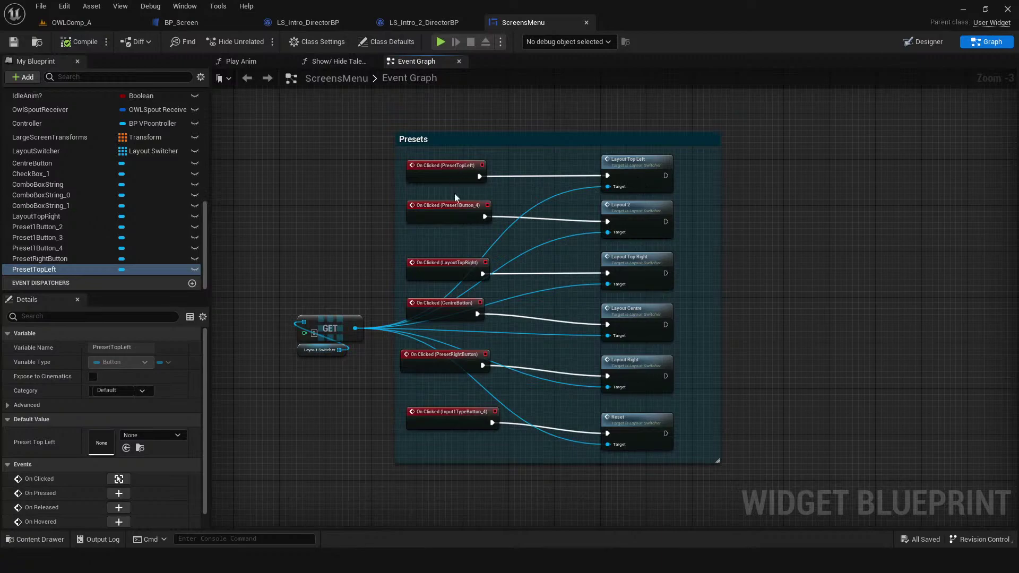
{"action": "scroll", "coordinate": [370, 381], "scroll_direction": "up", "scroll_amount": 1}
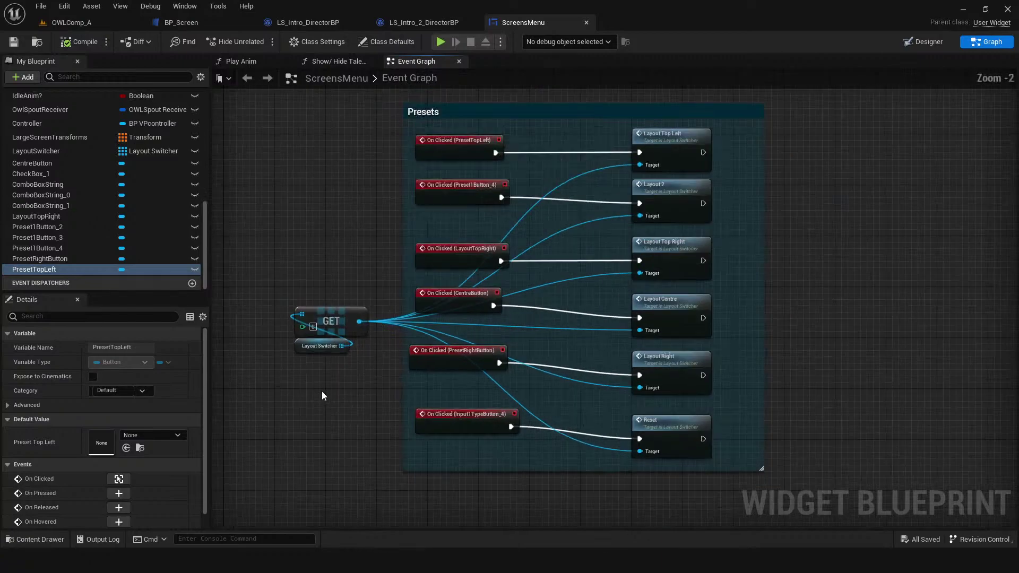
- Inspect the PresetTopLeft click event and open the Layout Top Left event it calls in the LayoutSwitcher blueprint
{"action": "left_click", "coordinate": [445, 153]}
{"action": "scroll", "coordinate": [444, 181], "scroll_direction": "up", "scroll_amount": 2}
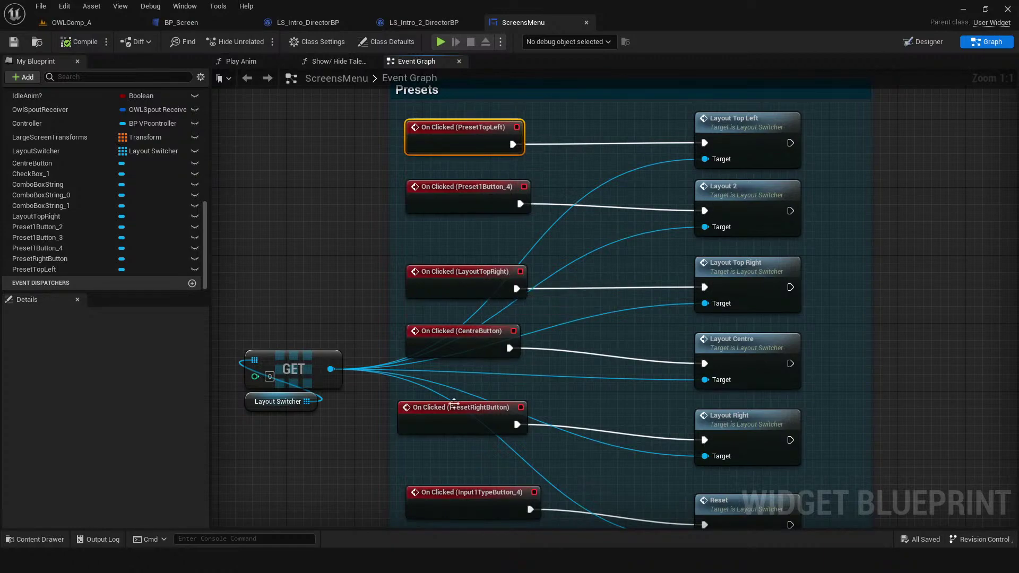
{"action": "scroll", "coordinate": [604, 286], "scroll_direction": "down", "scroll_amount": 2}
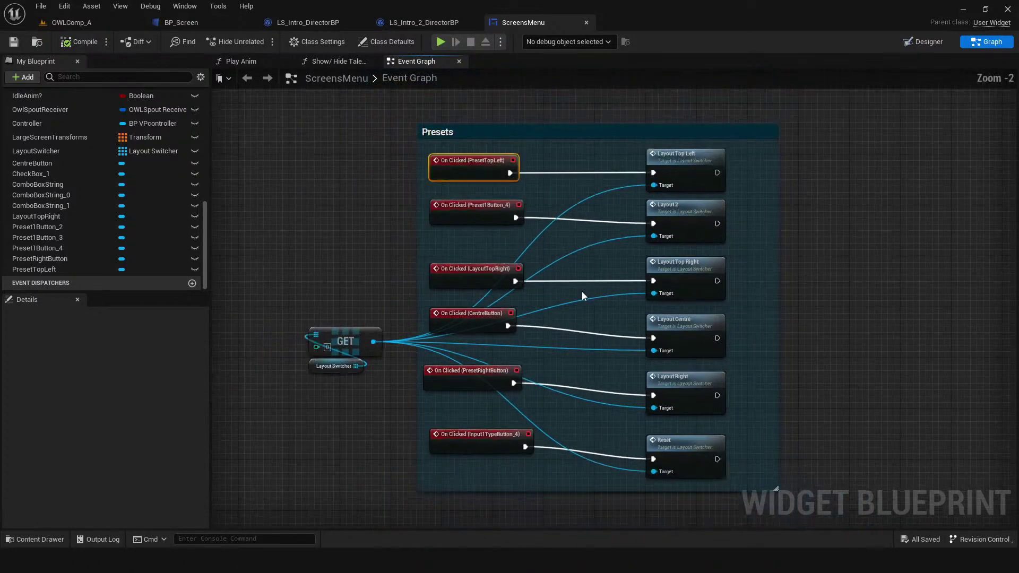
{"action": "left_click", "coordinate": [683, 172]}
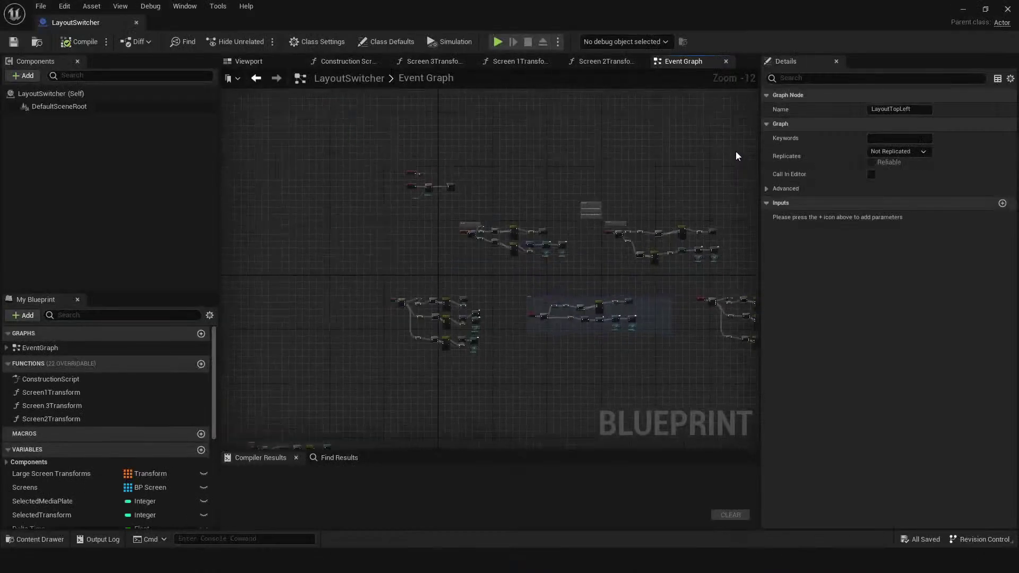
- Examine the overall arrangement of the layout event chains in the LayoutSwitcher event graph, starting from the Top Left chain
{"action": "scroll", "coordinate": [505, 371], "scroll_direction": "down", "scroll_amount": 12}
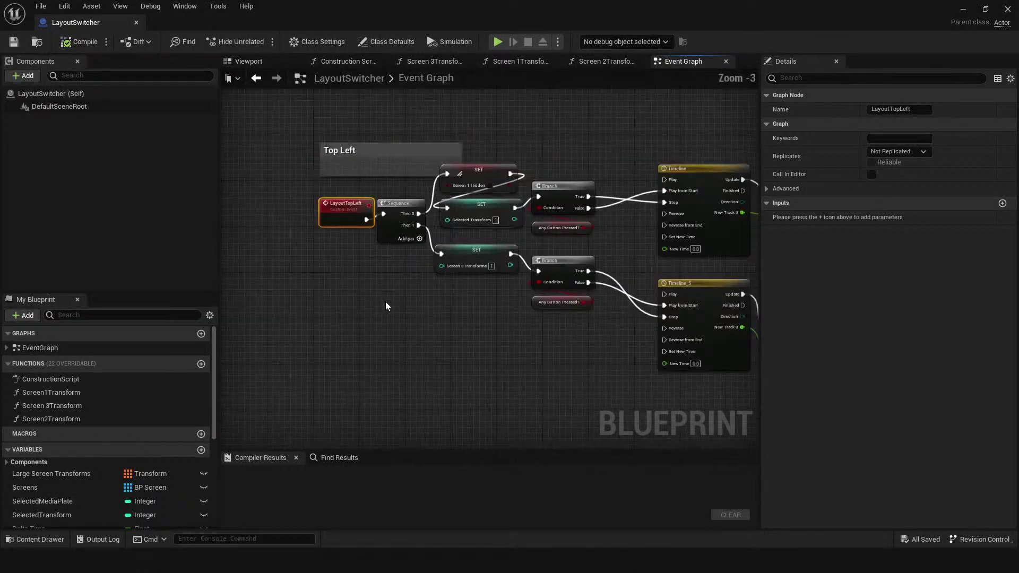
{"action": "right_click_drag", "start_coordinate": [448, 241], "coordinate": [452, 242]}
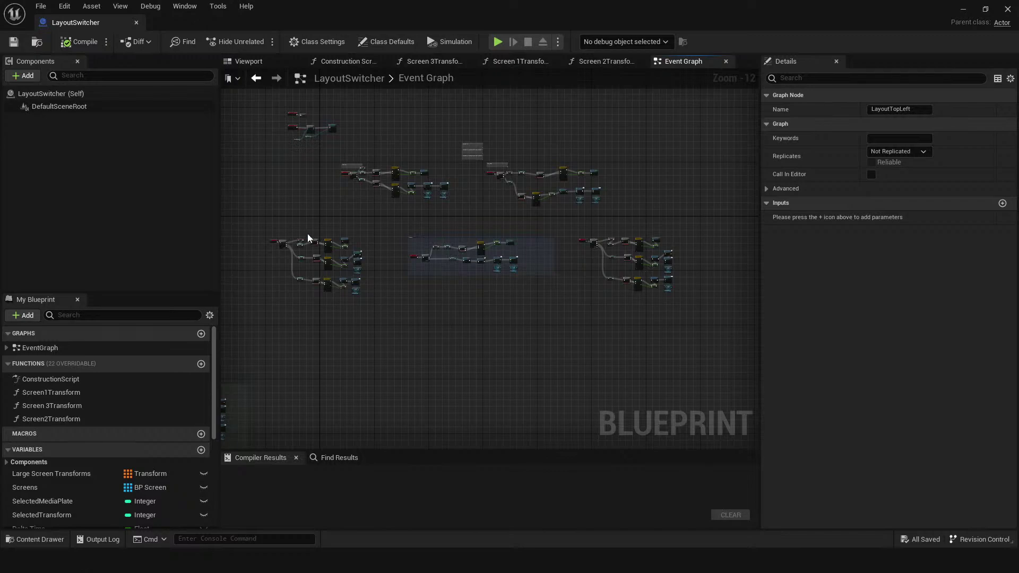
{"action": "scroll", "coordinate": [459, 260], "scroll_direction": "up", "scroll_amount": 1}
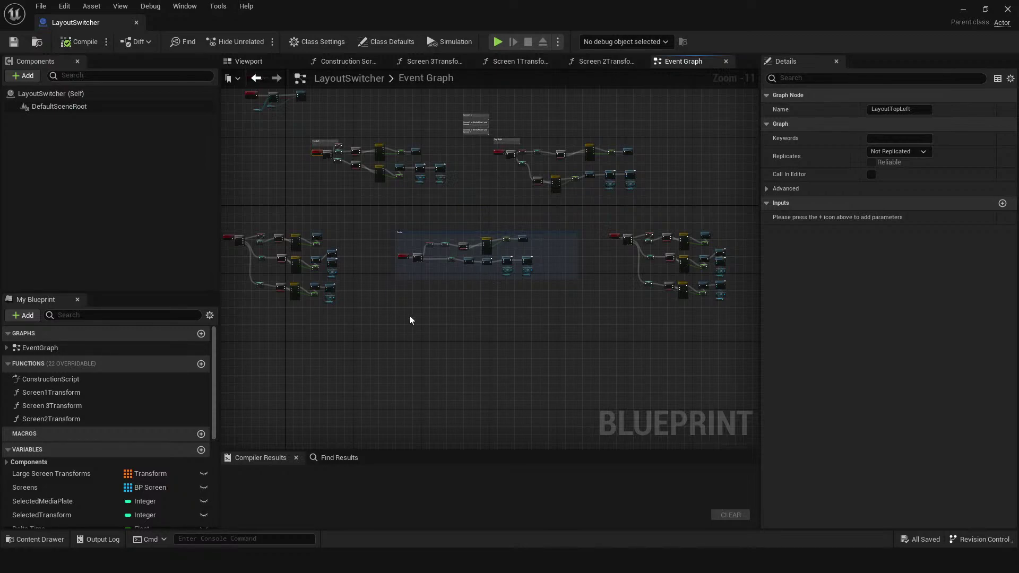
{"action": "scroll", "coordinate": [410, 323], "scroll_direction": "up", "scroll_amount": 7}
{"action": "right_click_drag", "start_coordinate": [405, 289], "coordinate": [743, 265]}
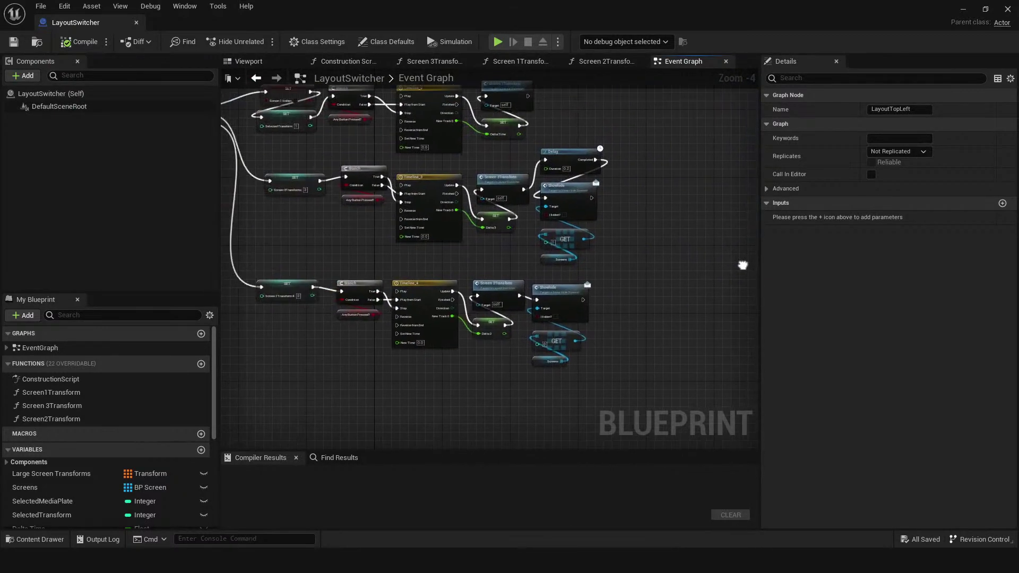
- Examine the Layout2 event chain with its Sequence, SET, Branch and Timeline nodes leading to the screen transform calls
{"action": "right_click_drag", "start_coordinate": [609, 202], "coordinate": [740, 274]}
{"action": "scroll", "coordinate": [550, 295], "scroll_direction": "down", "scroll_amount": 2}
{"action": "right_click_drag", "start_coordinate": [555, 317], "coordinate": [514, 321]}
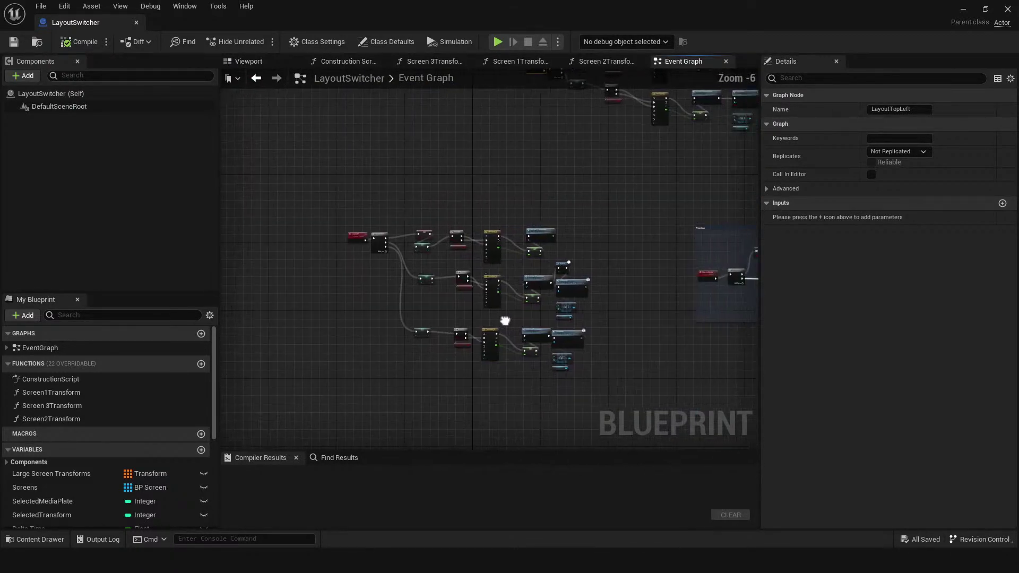
{"action": "scroll", "coordinate": [512, 326], "scroll_direction": "up", "scroll_amount": 2}
{"action": "right_click_drag", "start_coordinate": [424, 314], "coordinate": [497, 364]}
{"action": "scroll", "coordinate": [422, 238], "scroll_direction": "up", "scroll_amount": 1}
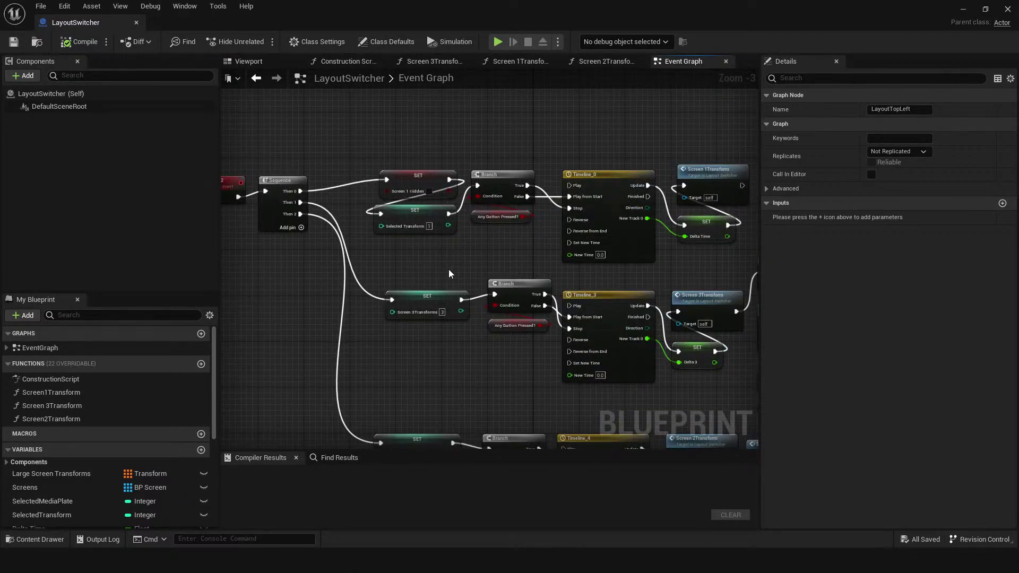
{"action": "right_click_drag", "start_coordinate": [477, 271], "coordinate": [444, 273]}
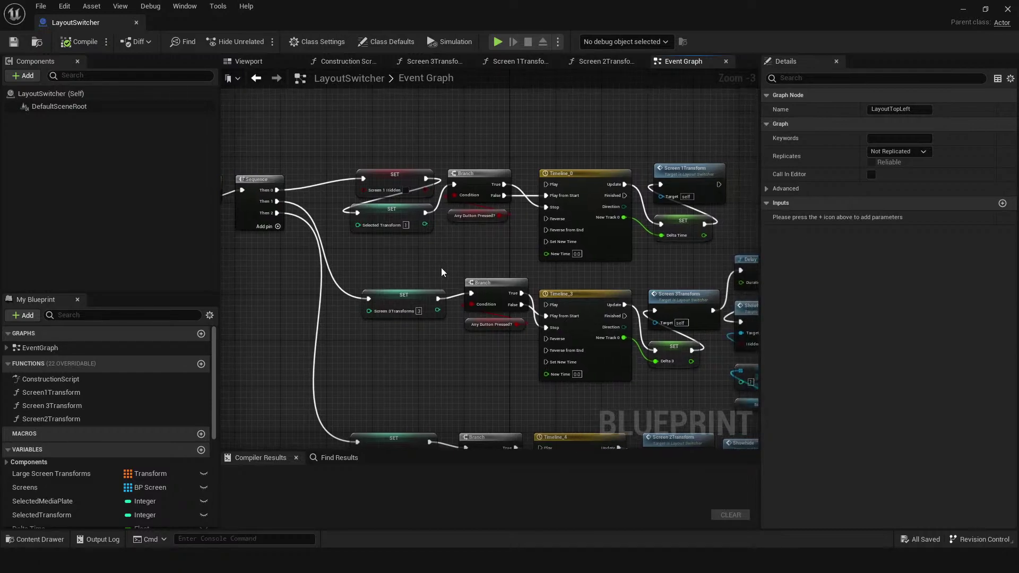
- Open the Screen 1Transform function called in the Layout2 chain and move its entry node further from the execution nodes
{"action": "double_click", "coordinate": [641, 159]}
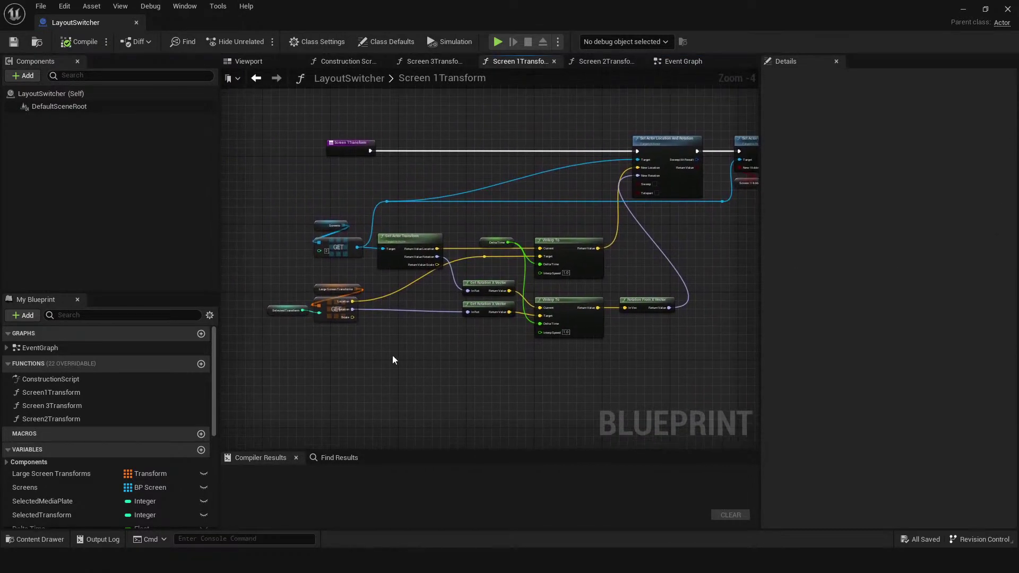
{"action": "left_click_drag", "start_coordinate": [350, 150], "coordinate": [278, 150]}
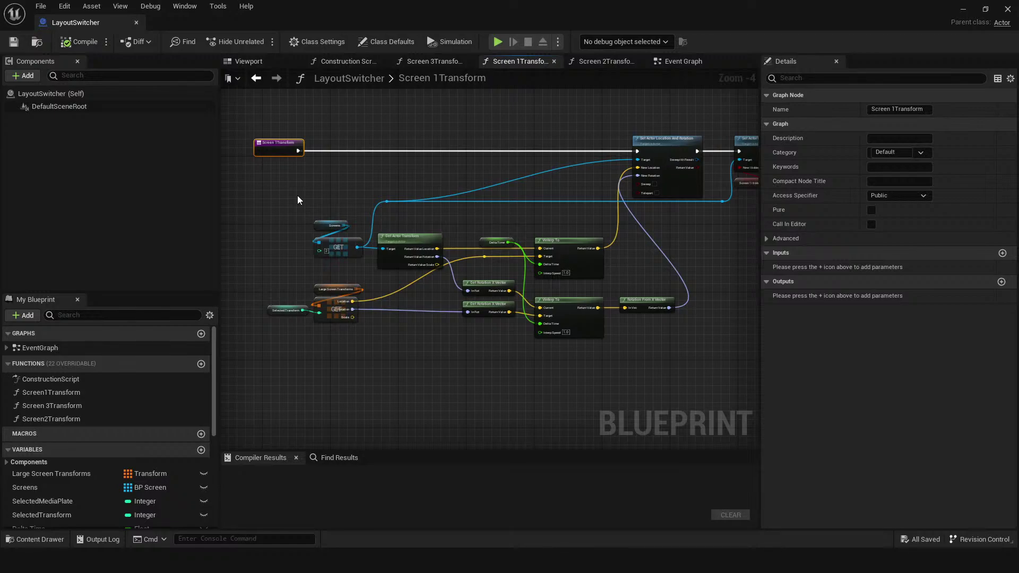
{"action": "scroll", "coordinate": [584, 356], "scroll_direction": "up", "scroll_amount": 4}
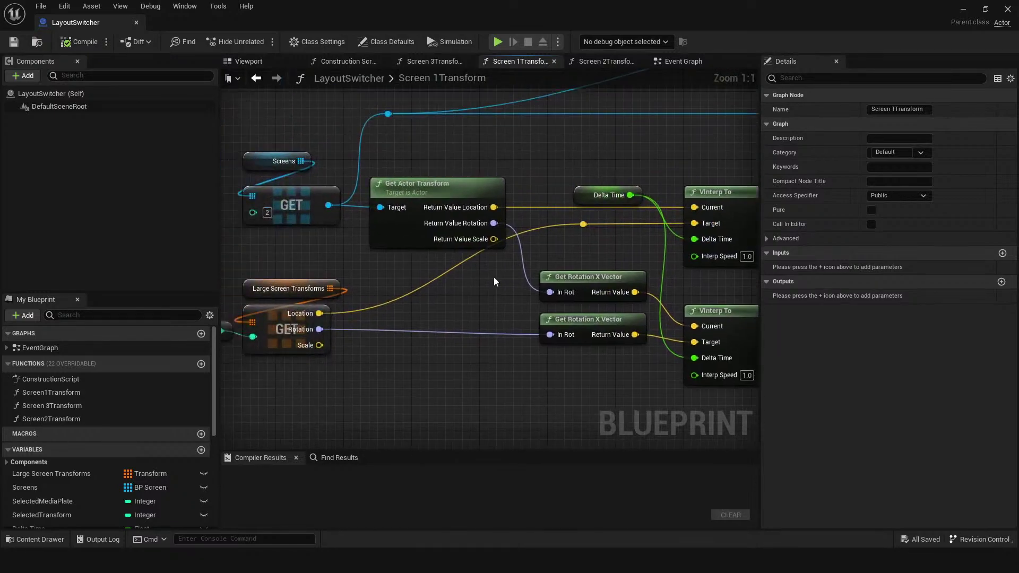
- Inspect the Get Actor Transform node and shift the upper VInterp To node slightly closer to the lower one
{"action": "left_click", "coordinate": [413, 198]}
{"action": "right_click_drag", "start_coordinate": [465, 334], "coordinate": [398, 355]}
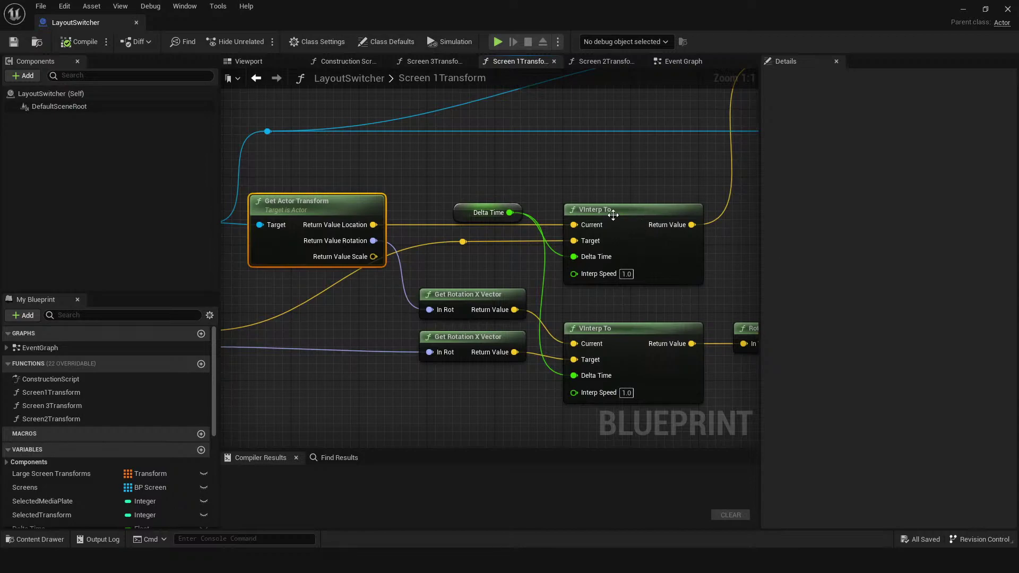
{"action": "right_click_drag", "start_coordinate": [656, 293], "coordinate": [584, 289]}
{"action": "left_click_drag", "start_coordinate": [569, 202], "coordinate": [551, 218]}
{"action": "right_click_drag", "start_coordinate": [551, 217], "coordinate": [512, 258]}
- Select the Set Actor Location And Rotation node and examine its location and rotation inputs and the Set Actor Hidden In Game node
{"action": "left_click", "coordinate": [588, 123]}
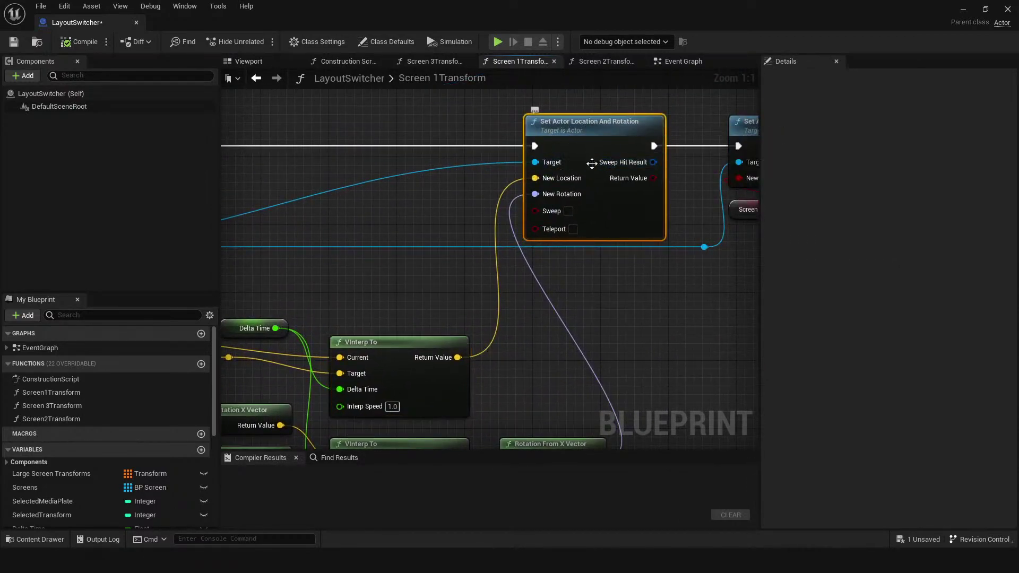
{"action": "right_click_drag", "start_coordinate": [594, 321], "coordinate": [536, 333]}
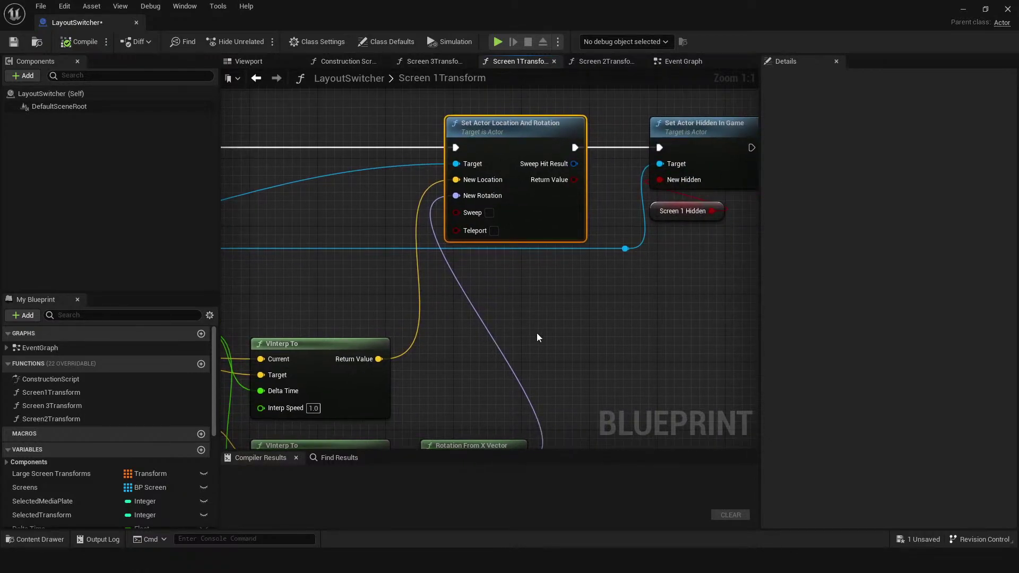
{"action": "right_click_drag", "start_coordinate": [549, 396], "coordinate": [605, 410]}
{"action": "scroll", "coordinate": [608, 380], "scroll_direction": "down", "scroll_amount": 1}
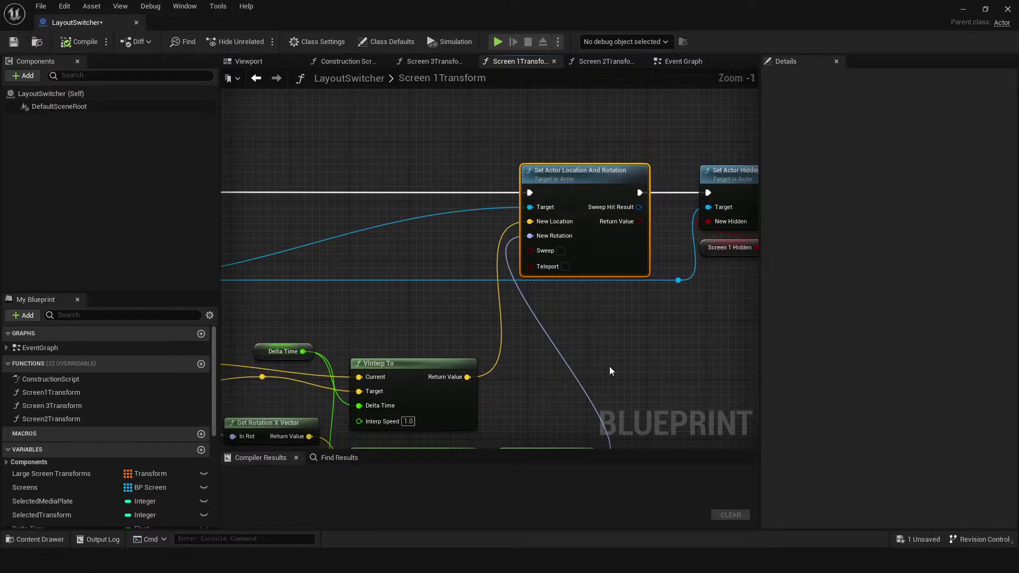
{"action": "scroll", "coordinate": [607, 366], "scroll_direction": "down", "scroll_amount": 3}
{"action": "right_click_drag", "start_coordinate": [601, 341], "coordinate": [683, 286]}
- Switch from the blueprint to the OWLComp_A level and play it in the viewport
{"action": "left_click_drag", "start_coordinate": [267, 5], "coordinate": [1018, 5]}
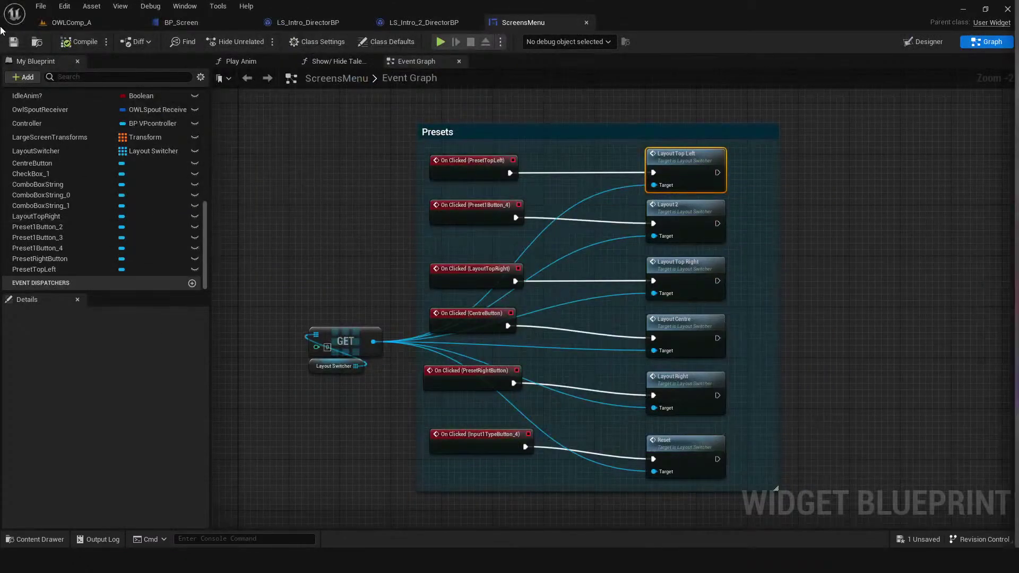
{"action": "left_click", "coordinate": [68, 23]}
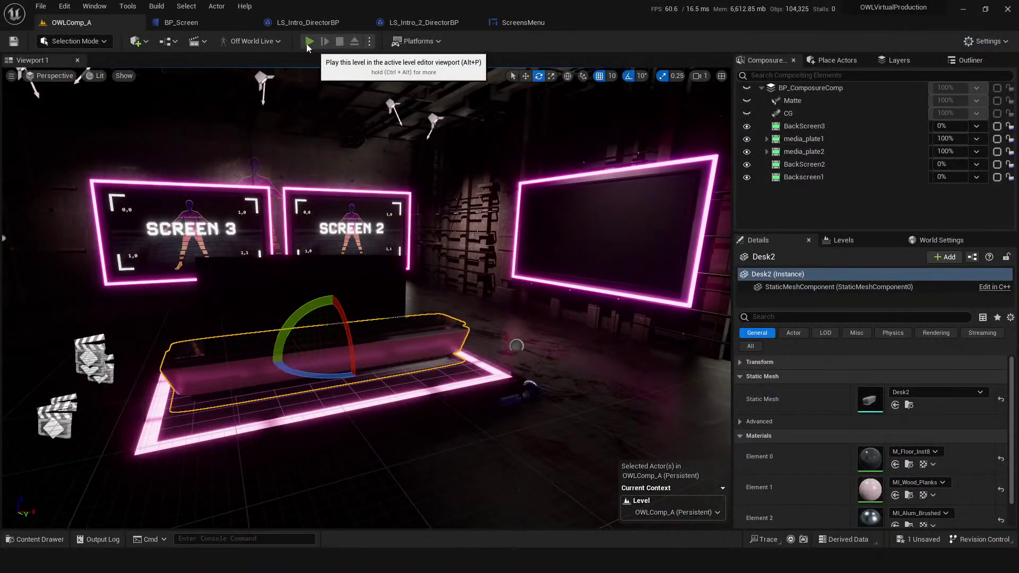
{"action": "left_click", "coordinate": [309, 42]}
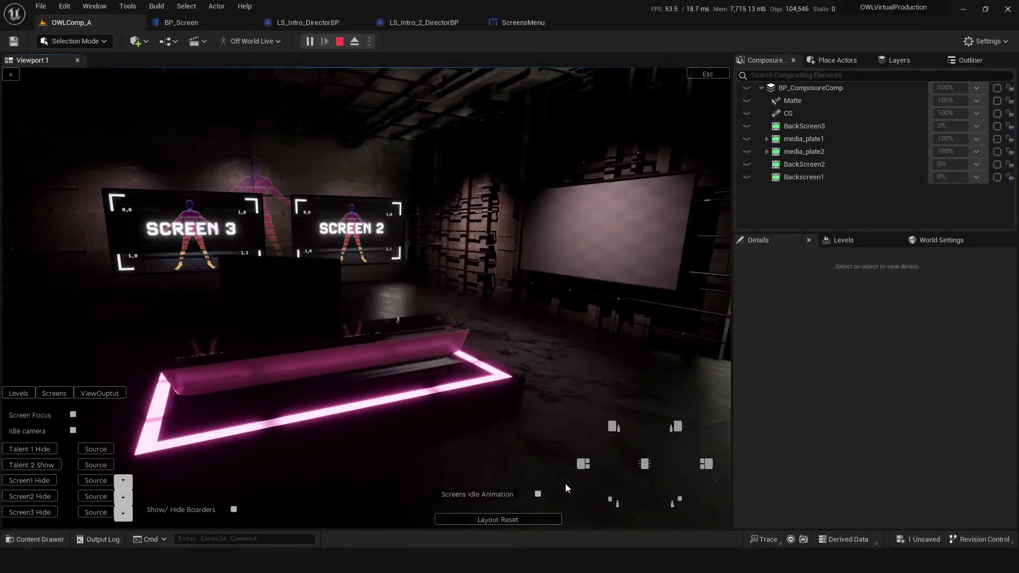
- Test the left, right, top-left and top-right screen layout presets in the running level and stop the play session
{"action": "left_click", "coordinate": [585, 465]}
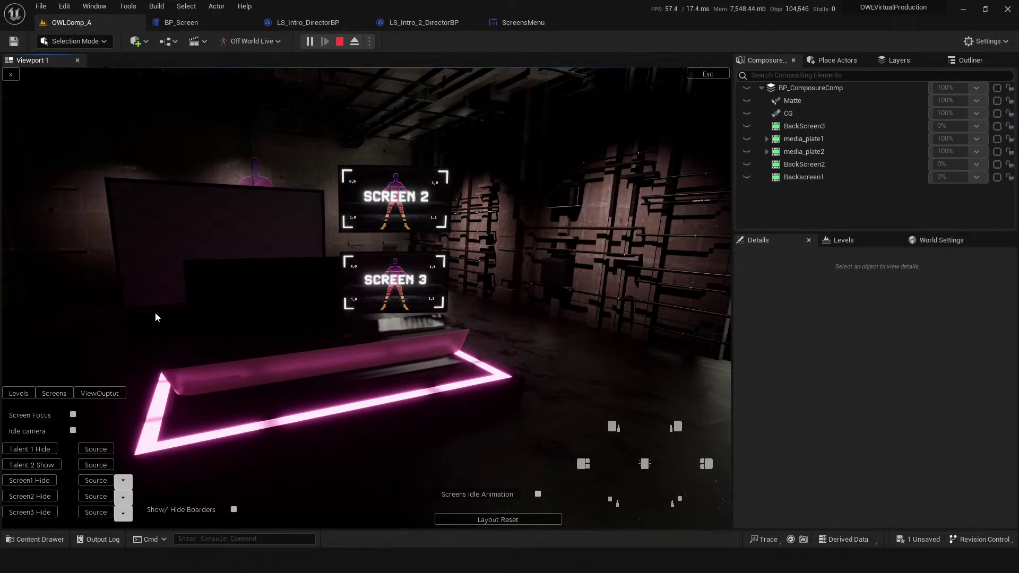
{"action": "left_click", "coordinate": [712, 464]}
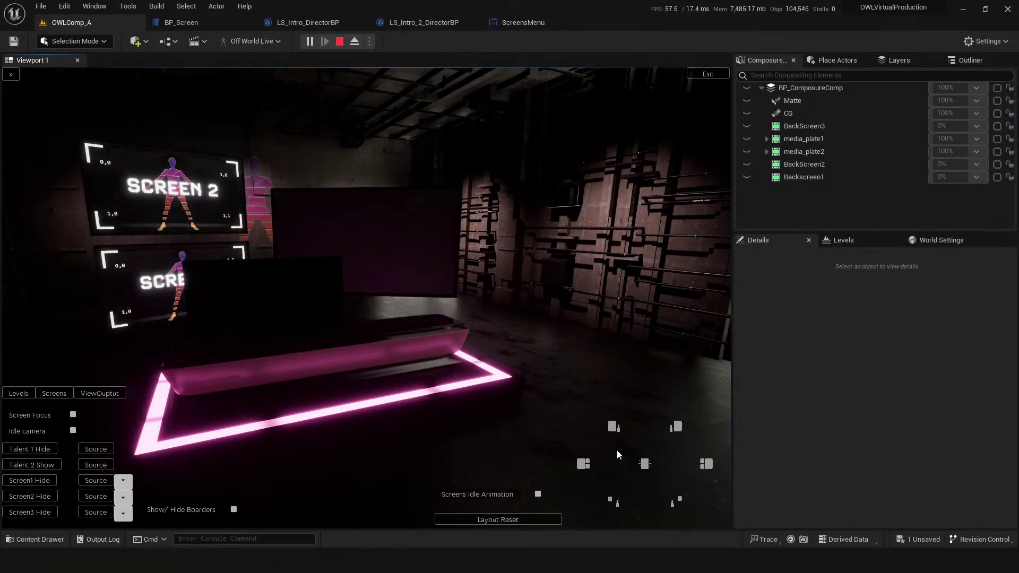
{"action": "left_click", "coordinate": [617, 430]}
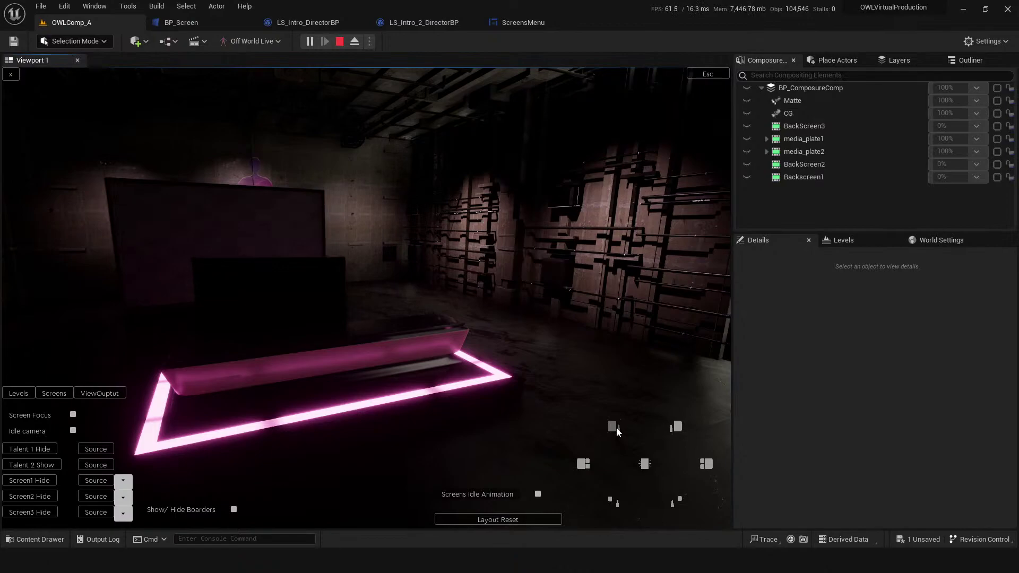
{"action": "left_click", "coordinate": [611, 427]}
{"action": "left_click", "coordinate": [677, 428]}
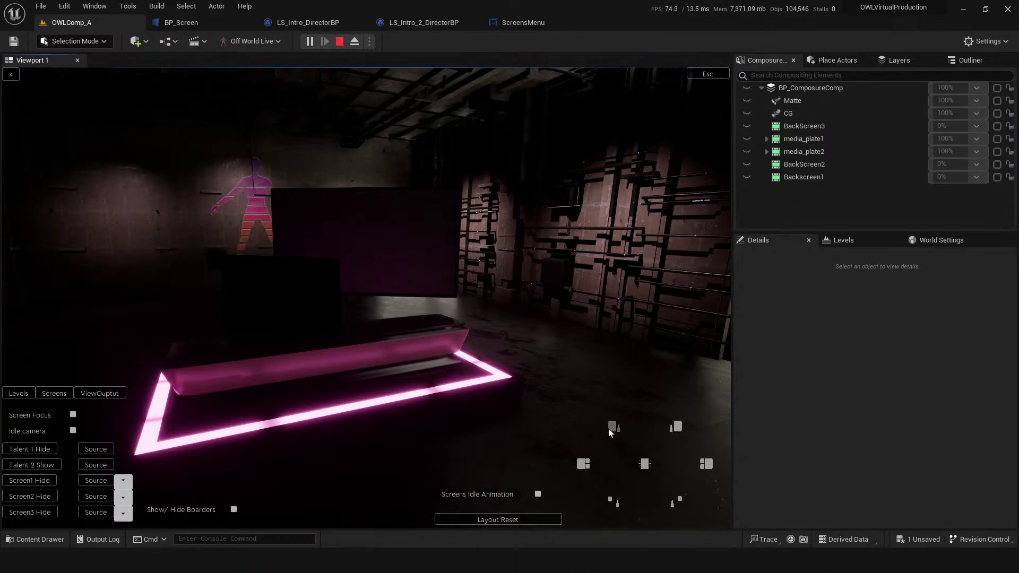
{"action": "left_click", "coordinate": [609, 431]}
{"action": "left_click", "coordinate": [676, 430]}
{"action": "left_click", "coordinate": [582, 469]}
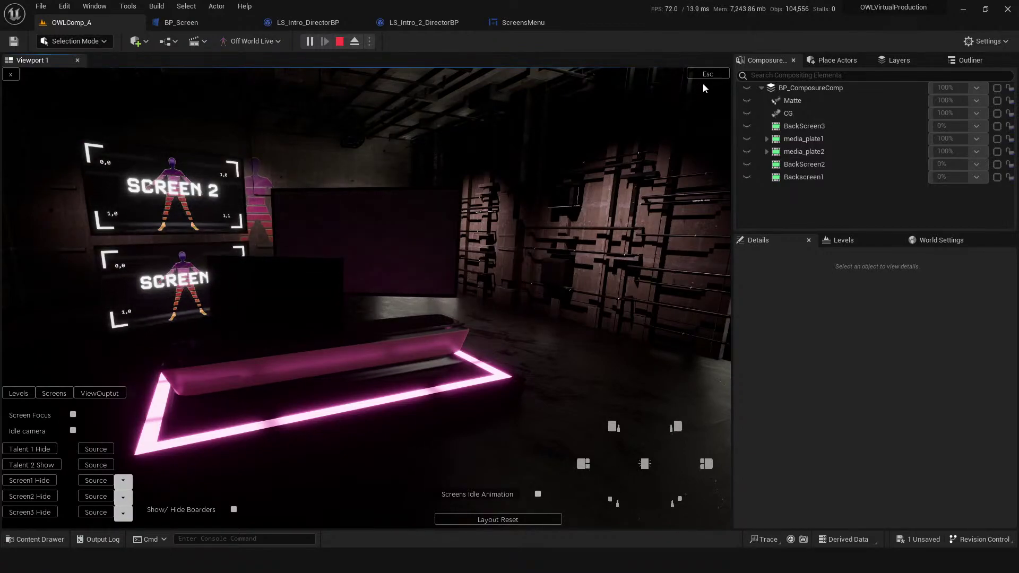
{"action": "left_click", "coordinate": [614, 427]}
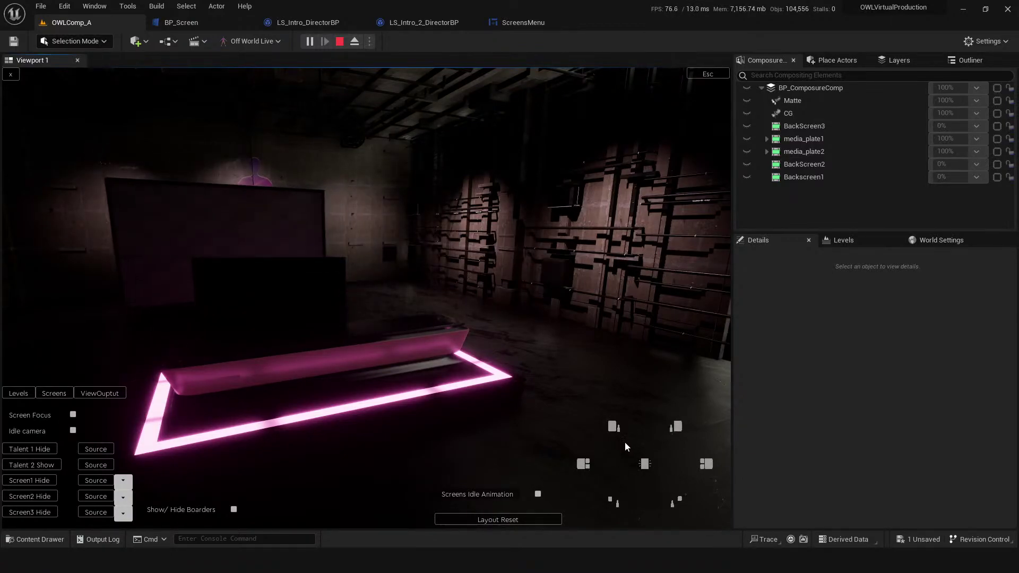
{"action": "left_click", "coordinate": [715, 74]}
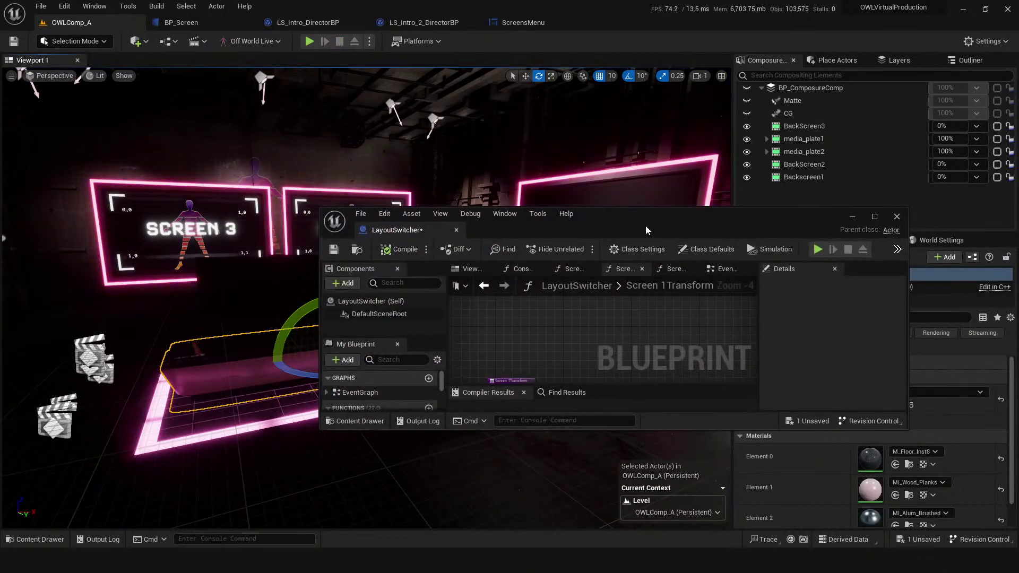
- Return to the LayoutSwitcher blueprint in a maximized window and save it
{"action": "left_click_drag", "start_coordinate": [615, 246], "coordinate": [549, 1]}
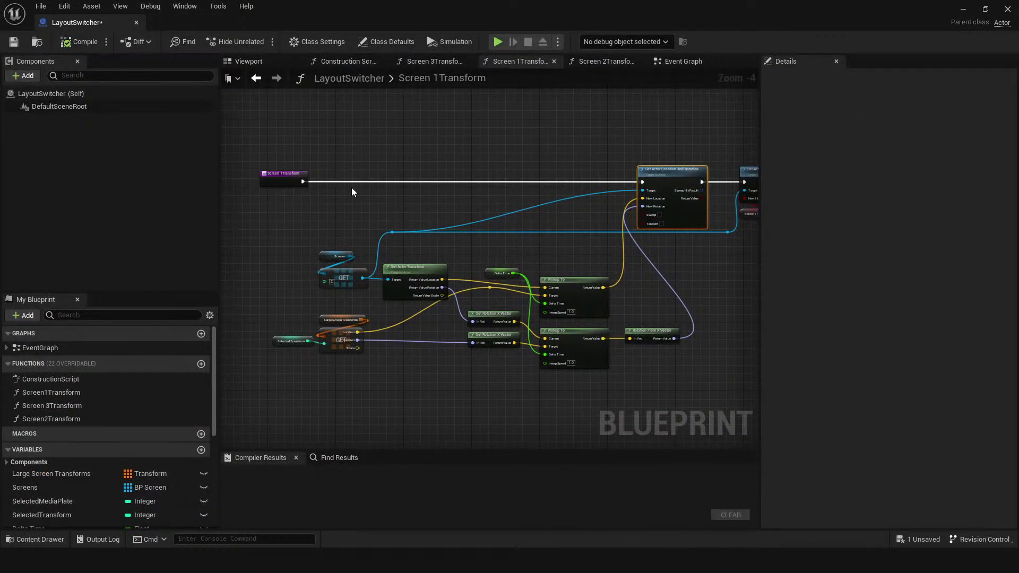
{"action": "right_click_drag", "start_coordinate": [351, 191], "coordinate": [419, 209]}
{"action": "key", "text": "ctrl+s"}
- Examine the Screen 1Transform graph from the Screens and Large Screen Transforms arrays through to the Set Actor Hidden In Game node
{"action": "right_click_drag", "start_coordinate": [436, 244], "coordinate": [336, 238]}
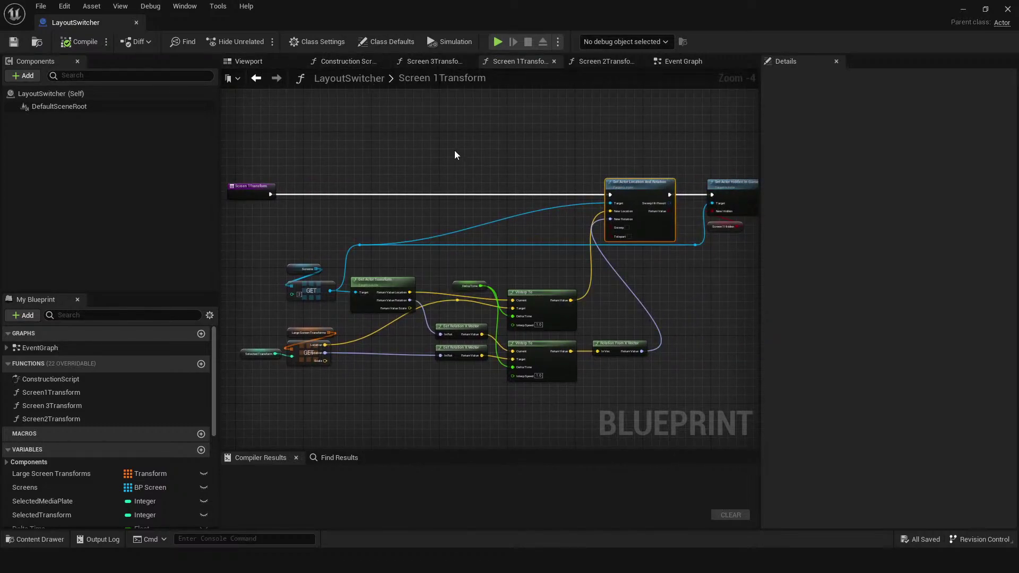
{"action": "right_click_drag", "start_coordinate": [433, 195], "coordinate": [489, 211]}
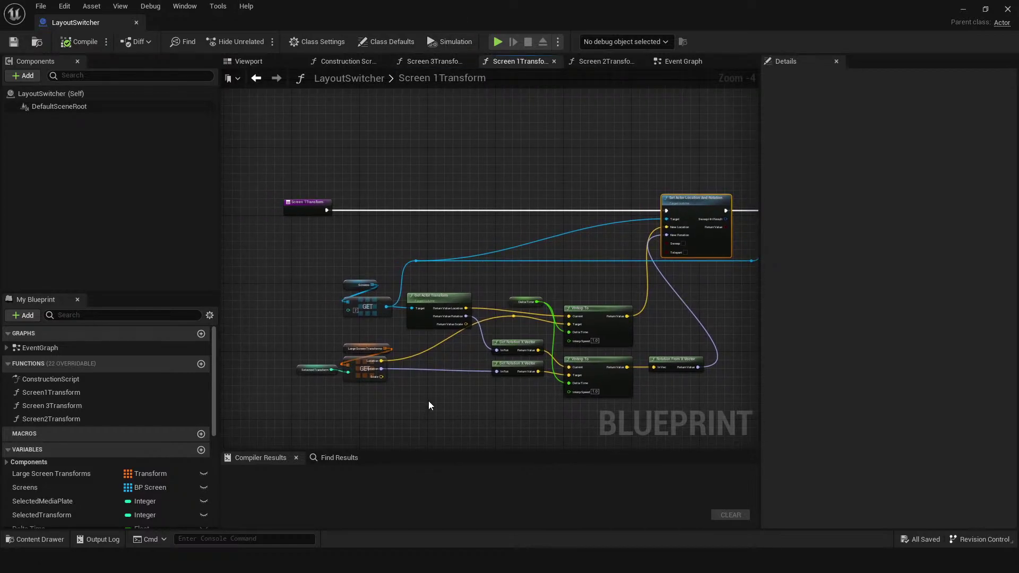
{"action": "scroll", "coordinate": [428, 406], "scroll_direction": "up", "scroll_amount": 3}
{"action": "right_click_drag", "start_coordinate": [296, 255], "coordinate": [260, 303]}
{"action": "scroll", "coordinate": [588, 265], "scroll_direction": "down", "scroll_amount": 2}
{"action": "right_click_drag", "start_coordinate": [589, 265], "coordinate": [249, 316]}
{"action": "right_click_drag", "start_coordinate": [495, 328], "coordinate": [573, 312]}
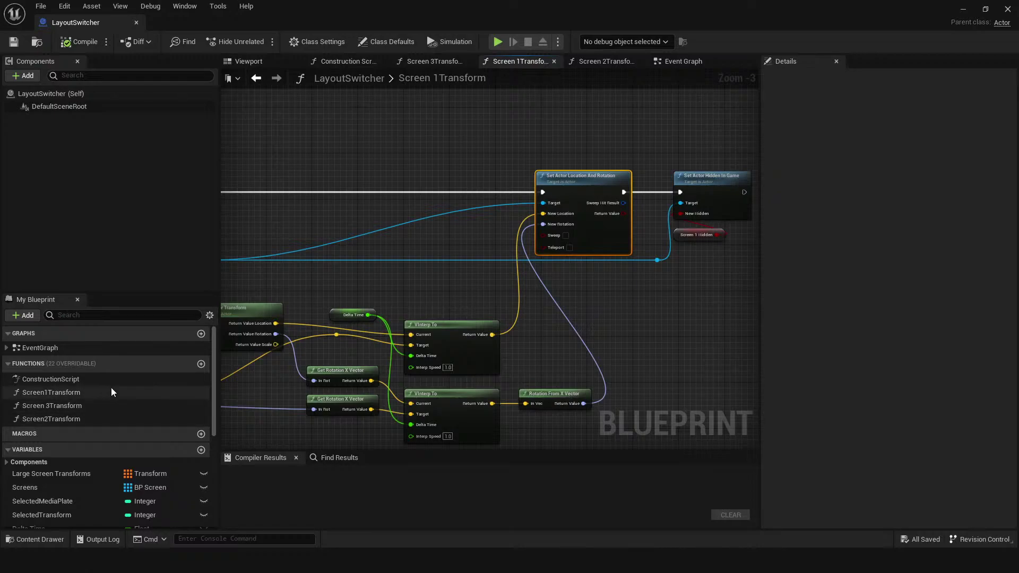
- Select the Screen1Transform function, view the Screen 3Transform graph for comparison, and return to the event graph
{"action": "left_click", "coordinate": [72, 394]}
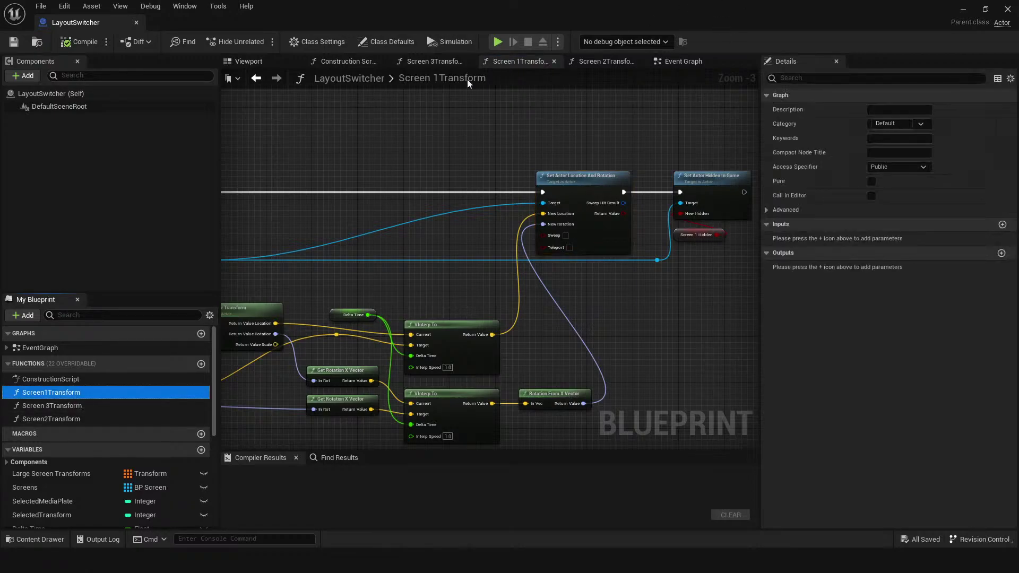
{"action": "left_click", "coordinate": [350, 62]}
{"action": "left_click", "coordinate": [424, 64]}
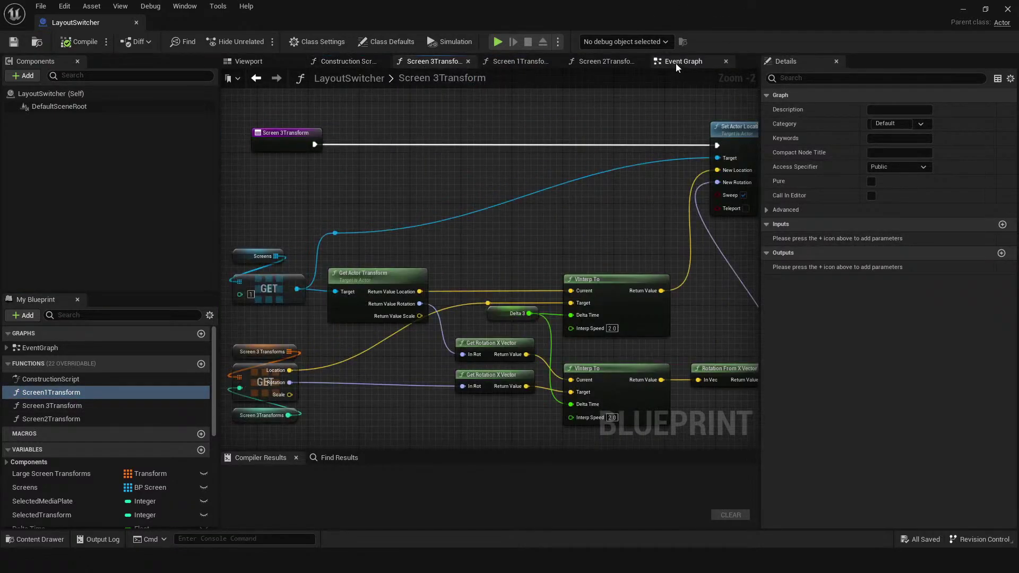
{"action": "left_click", "coordinate": [676, 63]}
{"action": "left_click", "coordinate": [594, 164]}
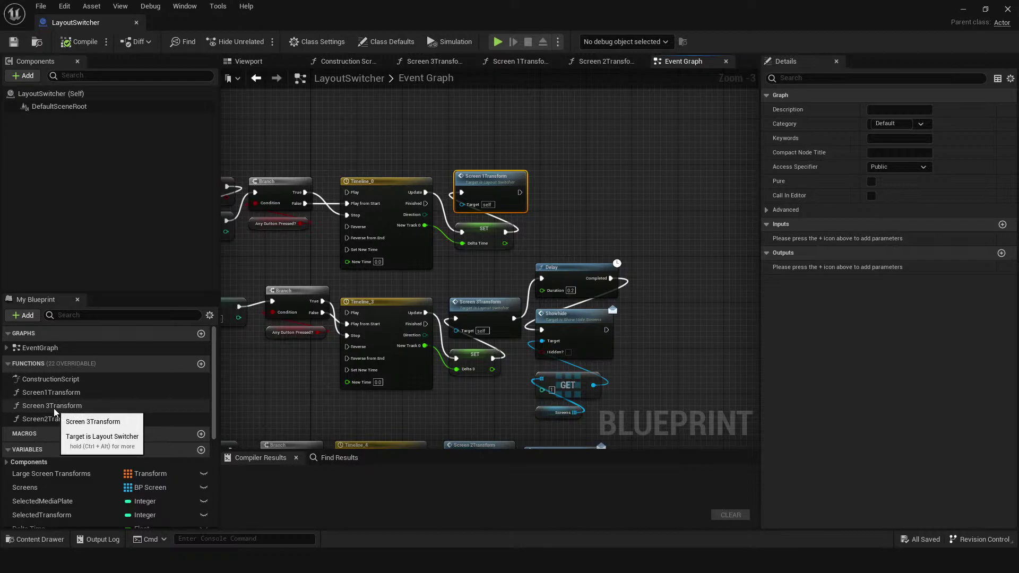
- Select the Layout2 custom event and examine its Sequence outputs and its place among the other layout chains
{"action": "key", "text": "Home"}
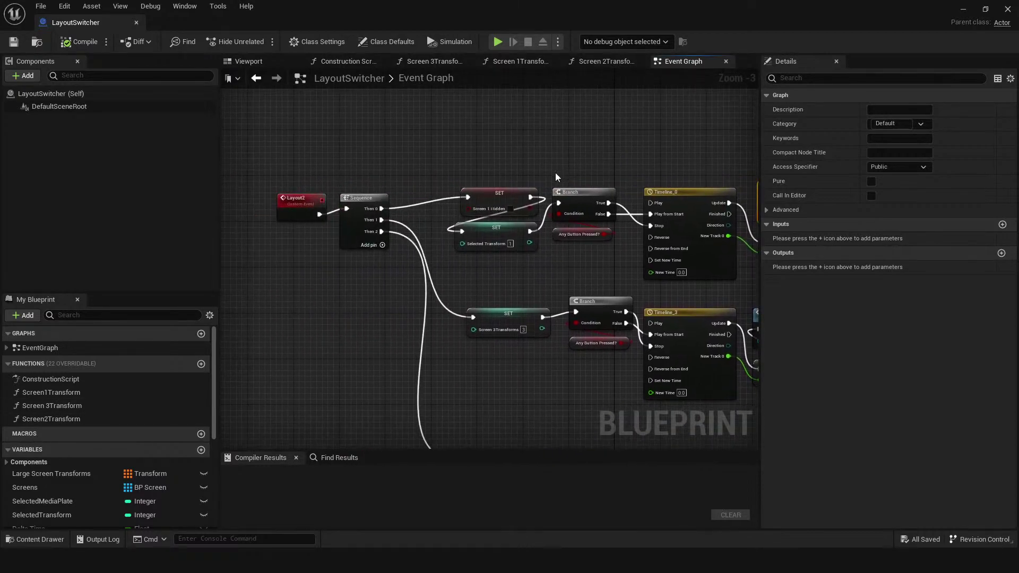
{"action": "scroll", "coordinate": [432, 295], "scroll_direction": "up", "scroll_amount": 5}
{"action": "left_click", "coordinate": [460, 224]}
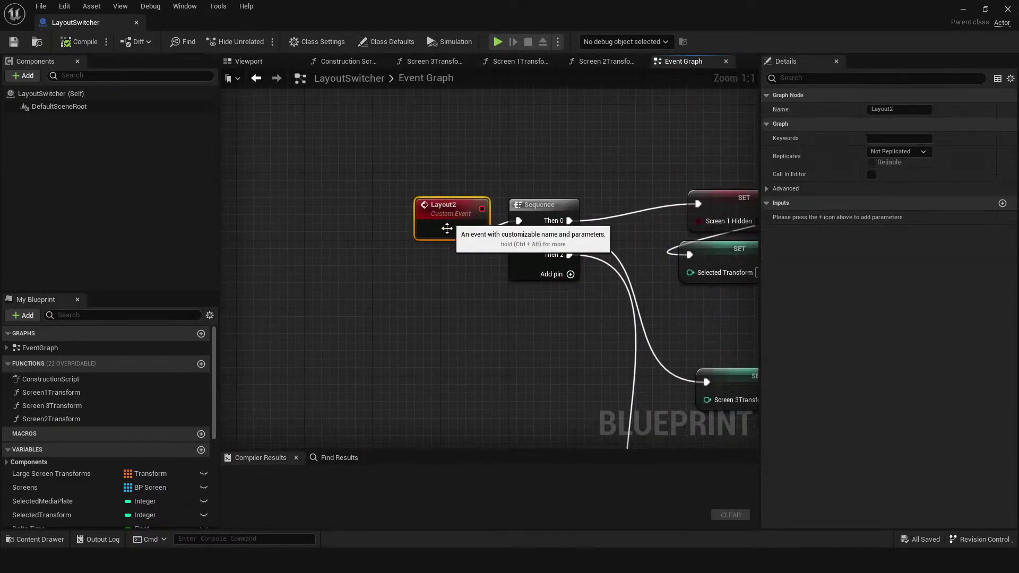
{"action": "scroll", "coordinate": [435, 287], "scroll_direction": "down", "scroll_amount": 9}
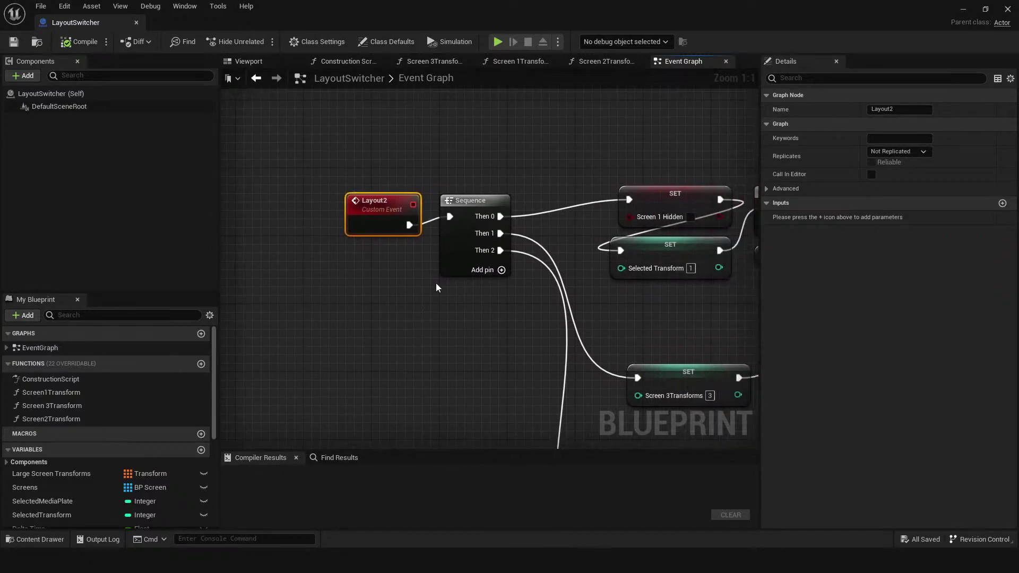
{"action": "scroll", "coordinate": [435, 309], "scroll_direction": "down", "scroll_amount": 2}
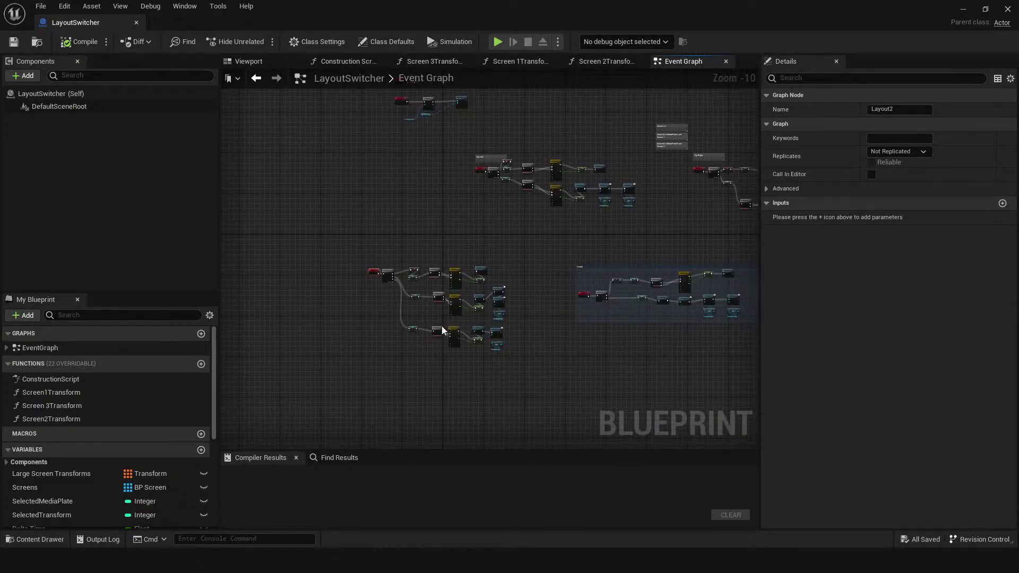
{"action": "scroll", "coordinate": [373, 342], "scroll_direction": "up", "scroll_amount": 7}
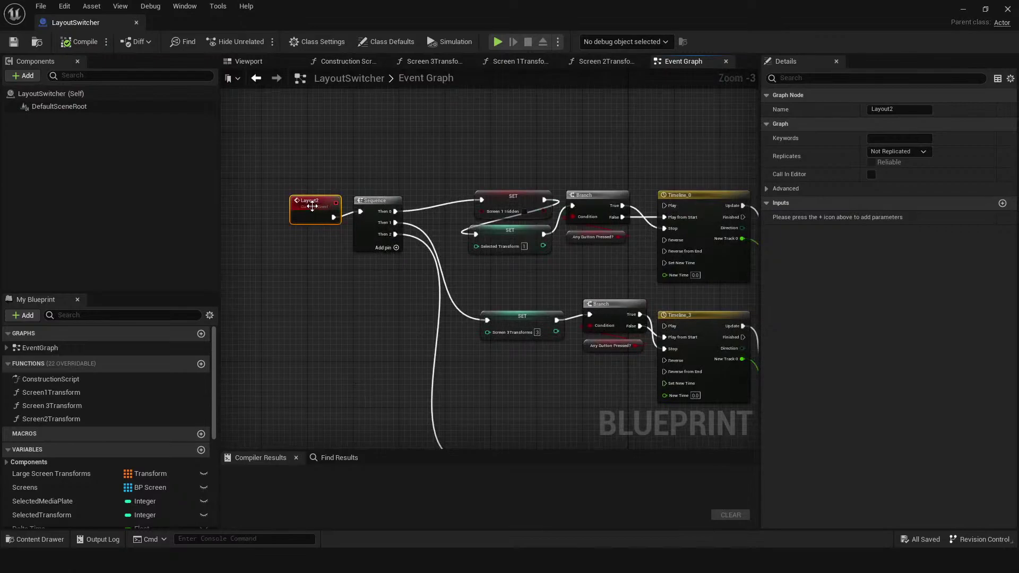
- Inspect the Screen 1Transform call in the Layout2 chain and select the Timeline_0 node that drives it
{"action": "right_click_drag", "start_coordinate": [451, 330], "coordinate": [303, 348]}
{"action": "scroll", "coordinate": [383, 345], "scroll_direction": "down", "scroll_amount": 1}
{"action": "scroll", "coordinate": [614, 219], "scroll_direction": "up", "scroll_amount": 3}
{"action": "left_click", "coordinate": [509, 223]}
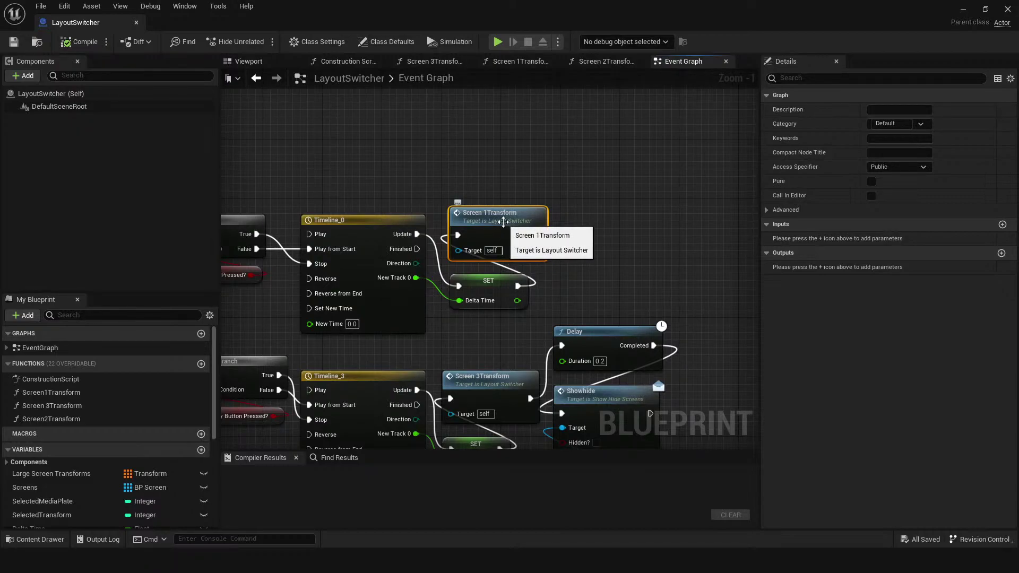
{"action": "right_click", "coordinate": [501, 218]}
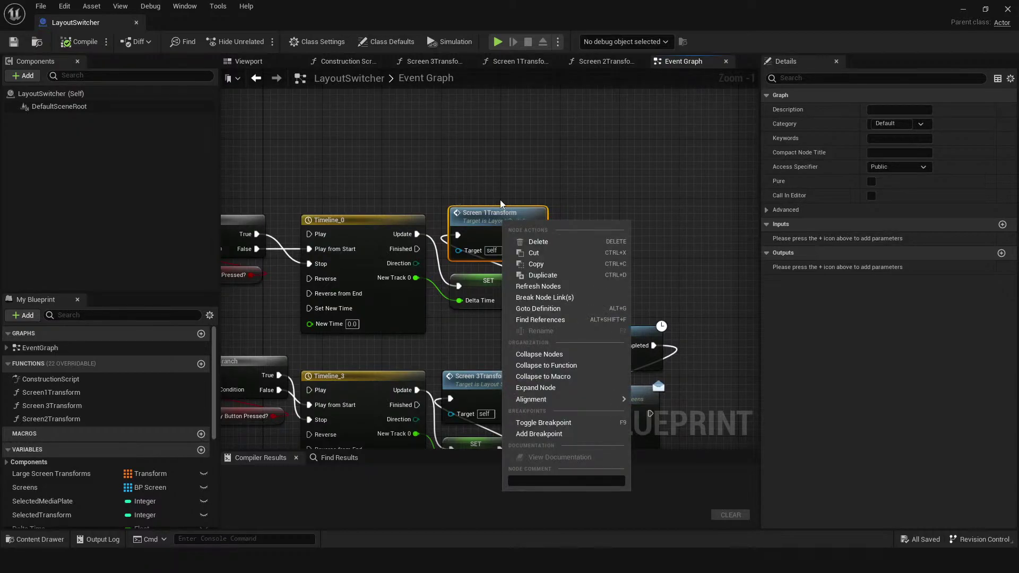
{"action": "left_click", "coordinate": [528, 148]}
{"action": "right_click_drag", "start_coordinate": [463, 173], "coordinate": [523, 162]}
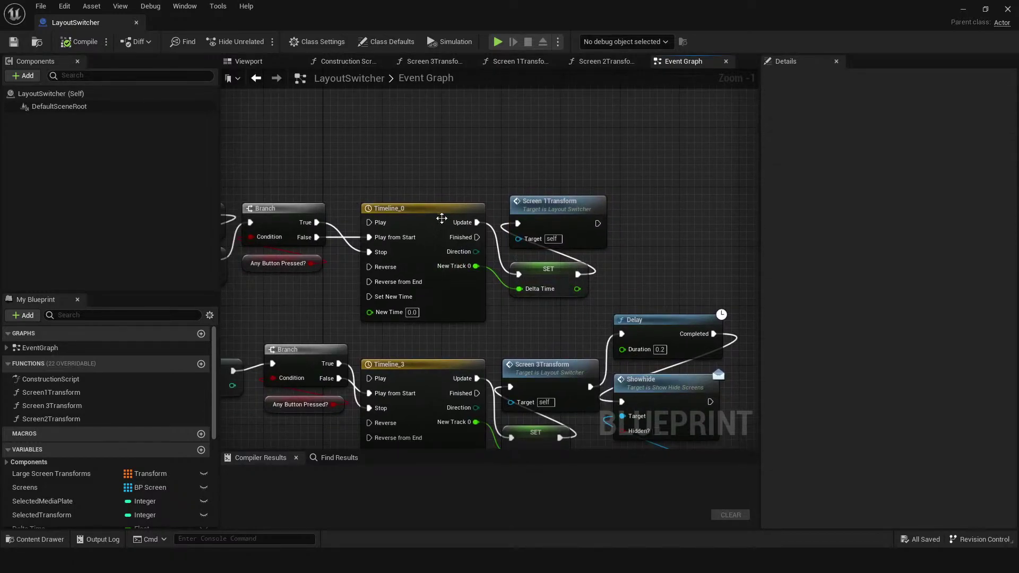
{"action": "left_click", "coordinate": [425, 210]}
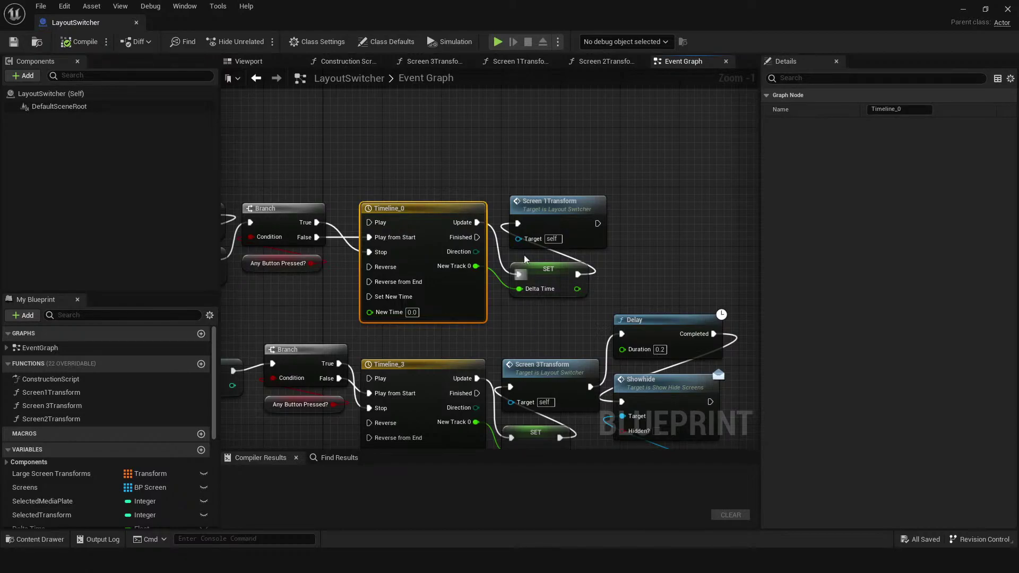
- Trace Timeline_0's track output through the Delta Time setter into the Screen 1Transform function and select its Delta Time node
{"action": "right_click_drag", "start_coordinate": [473, 155], "coordinate": [542, 144]}
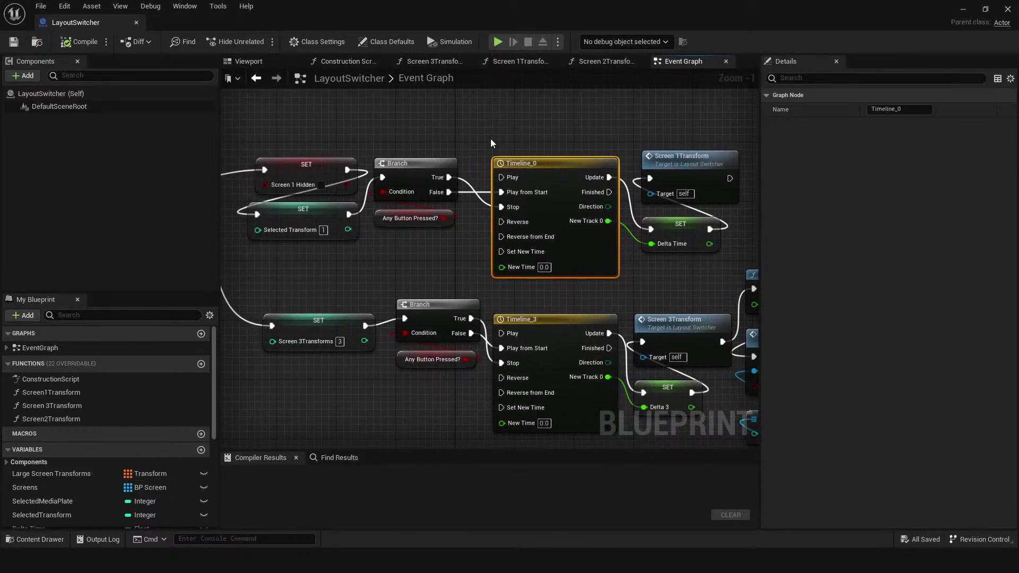
{"action": "right_click_drag", "start_coordinate": [475, 149], "coordinate": [440, 149]}
{"action": "left_click", "coordinate": [634, 240]}
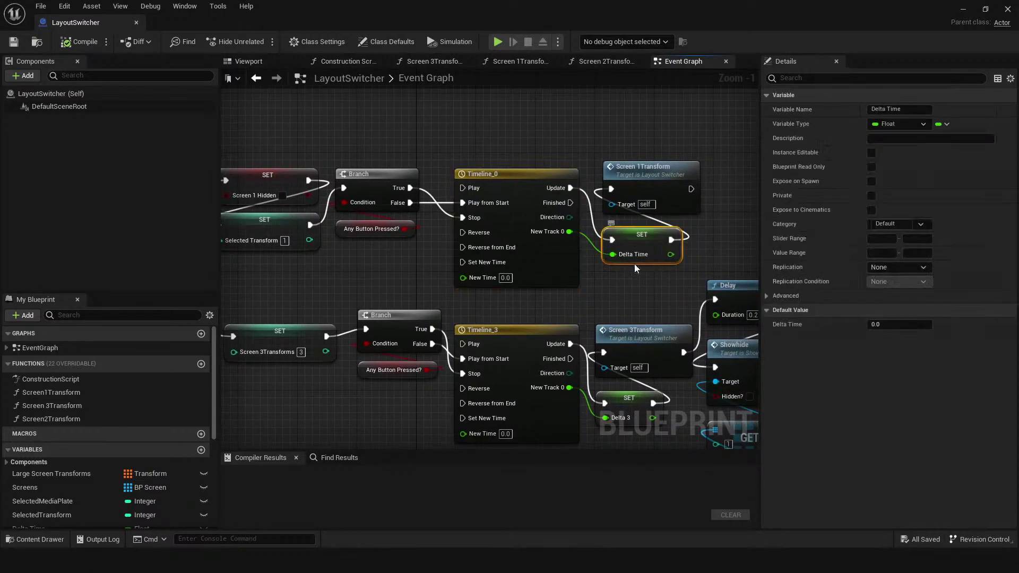
{"action": "double_click", "coordinate": [634, 175]}
{"action": "right_click_drag", "start_coordinate": [372, 339], "coordinate": [485, 292]}
{"action": "scroll", "coordinate": [486, 292], "scroll_direction": "up", "scroll_amount": 1}
{"action": "left_click", "coordinate": [454, 267]}
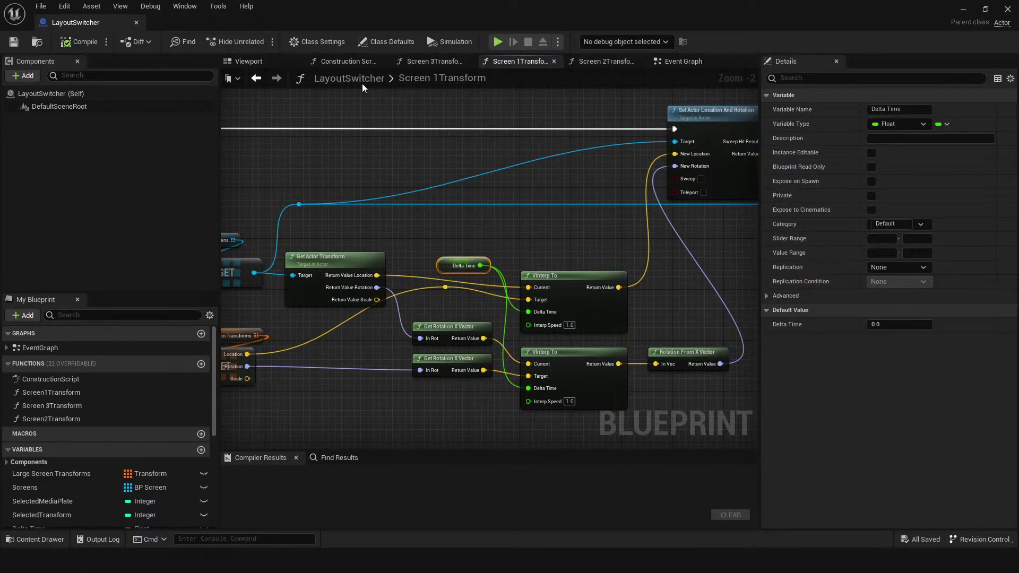
- Check the Screen 3Transform function graph and return to the Timeline_0 section of the Event Graph
{"action": "left_click", "coordinate": [428, 61]}
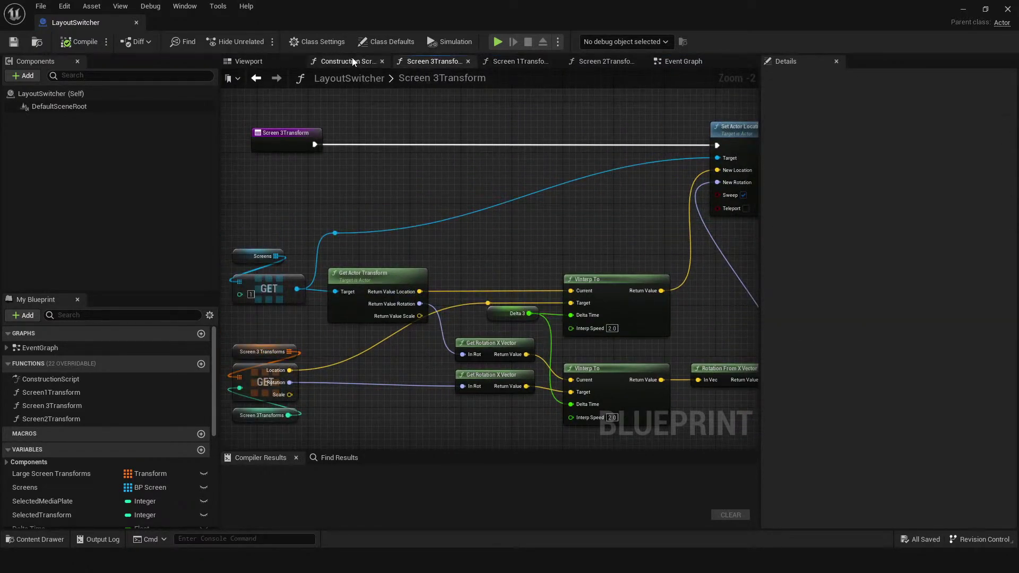
{"action": "left_click", "coordinate": [685, 62]}
{"action": "right_click_drag", "start_coordinate": [421, 268], "coordinate": [492, 290]}
{"action": "right_click_drag", "start_coordinate": [473, 190], "coordinate": [503, 199]}
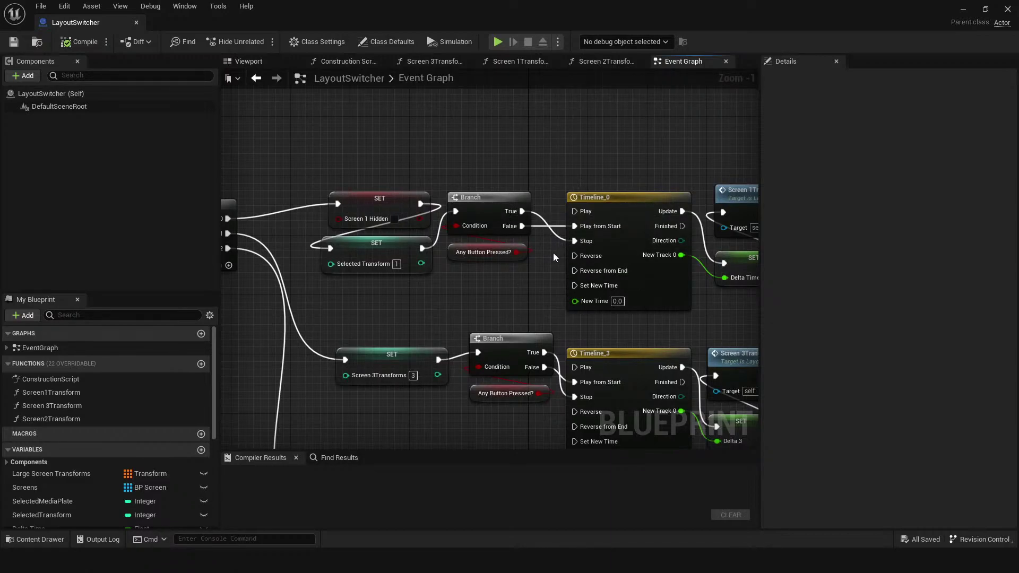
- Play the level and trigger several of the on-screen layout presets to test the screen transitions
{"action": "left_click", "coordinate": [497, 45]}
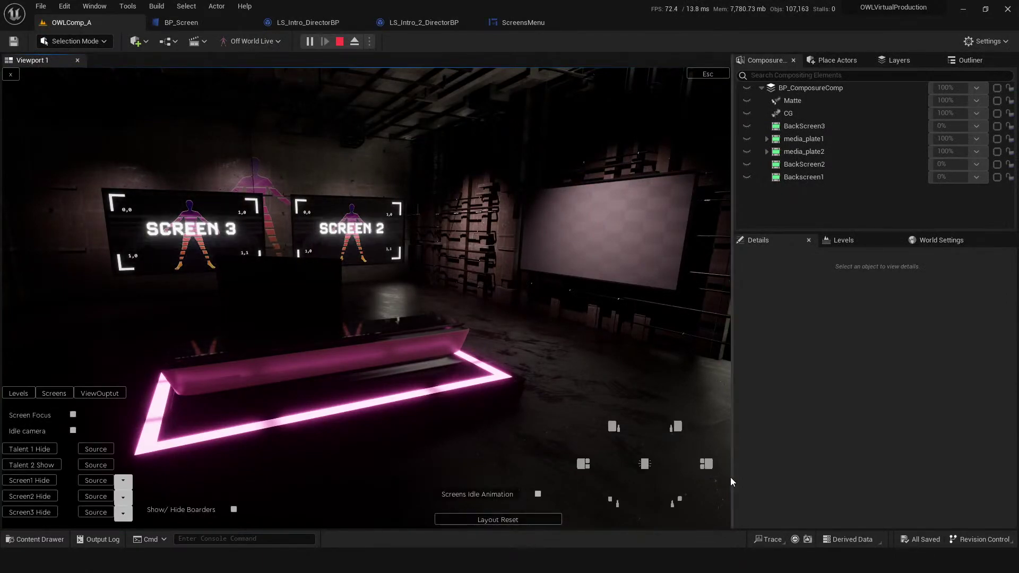
{"action": "left_click", "coordinate": [612, 428]}
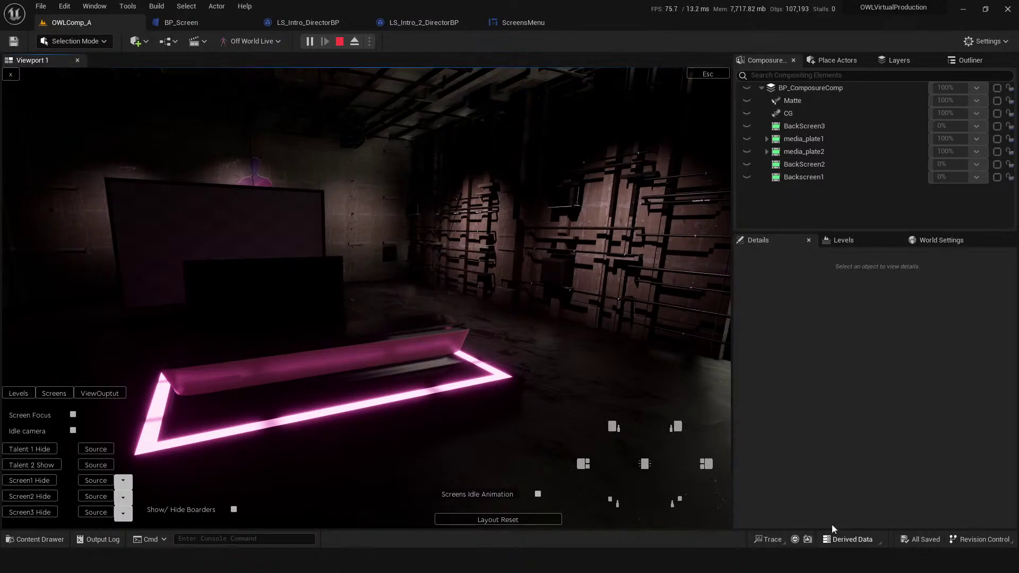
{"action": "left_click", "coordinate": [677, 431]}
{"action": "left_click", "coordinate": [613, 427]}
{"action": "left_click", "coordinate": [584, 464]}
{"action": "left_click", "coordinate": [645, 465]}
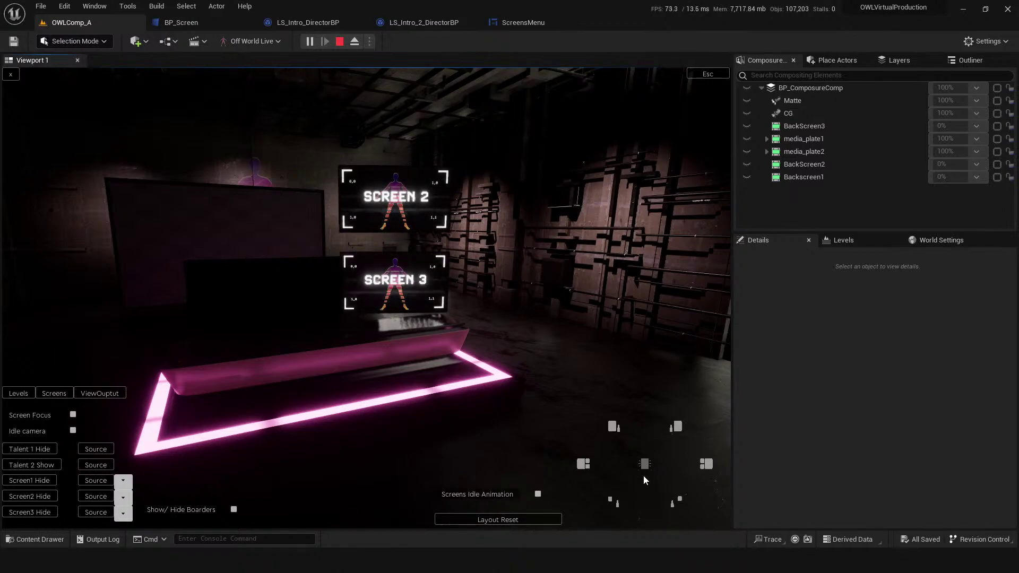
- Place a reduced LayoutSwitcher blueprint window over the running level to view Timeline_0 alongside the layout controls
{"action": "left_click_drag", "start_coordinate": [1018, 231], "coordinate": [679, 1]}
{"action": "right_click_drag", "start_coordinate": [590, 271], "coordinate": [453, 235]}
{"action": "left_click", "coordinate": [477, 167]}
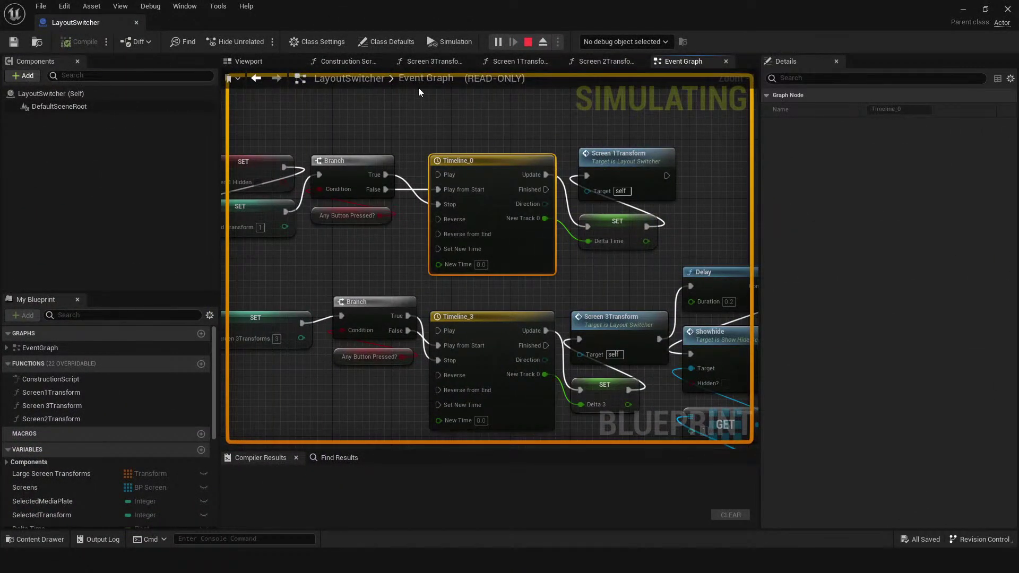
{"action": "left_click_drag", "start_coordinate": [570, 8], "coordinate": [761, 158]}
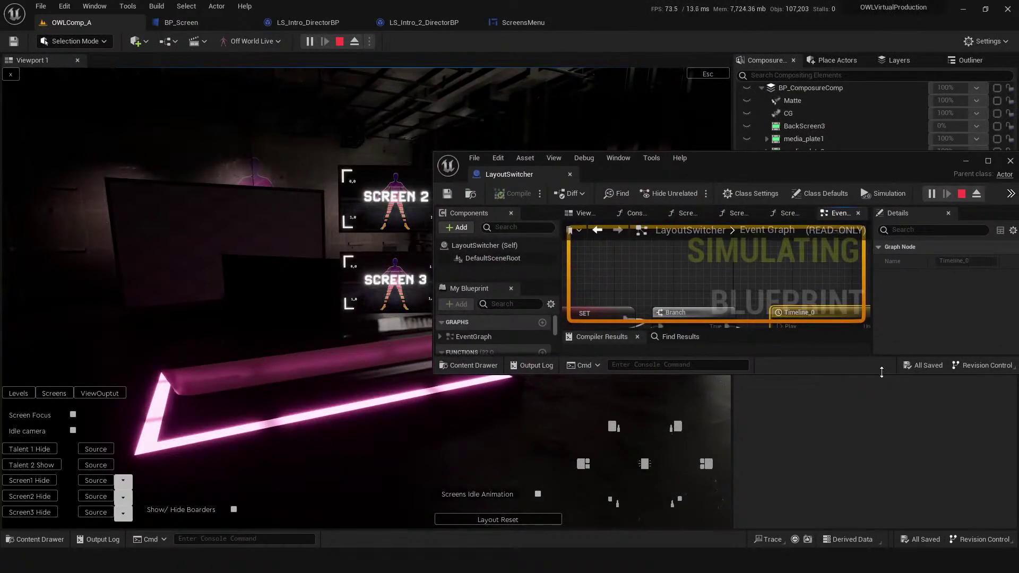
{"action": "left_click_drag", "start_coordinate": [883, 375], "coordinate": [883, 526]}
{"action": "left_click_drag", "start_coordinate": [754, 177], "coordinate": [255, 68]}
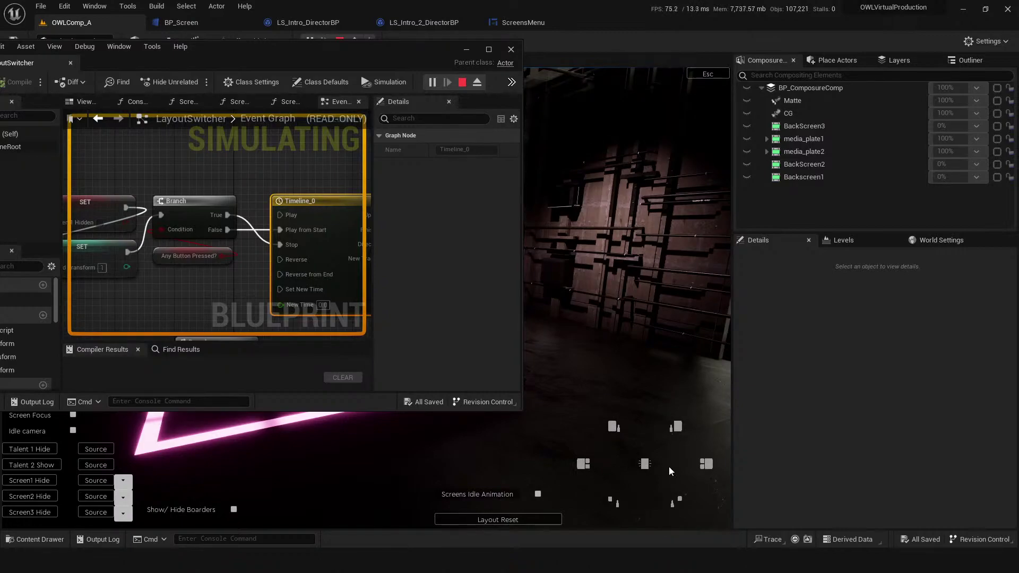
- Stop the simulation and maximize the LayoutSwitcher blueprint window
{"action": "left_click_drag", "start_coordinate": [328, 49], "coordinate": [846, 55]}
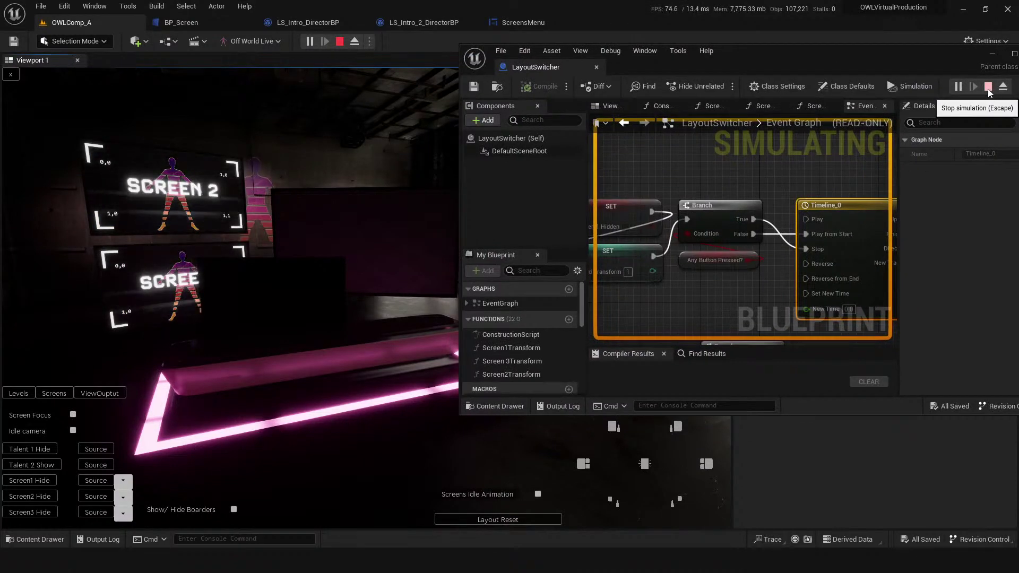
{"action": "left_click", "coordinate": [988, 87]}
{"action": "double_click", "coordinate": [853, 69]}
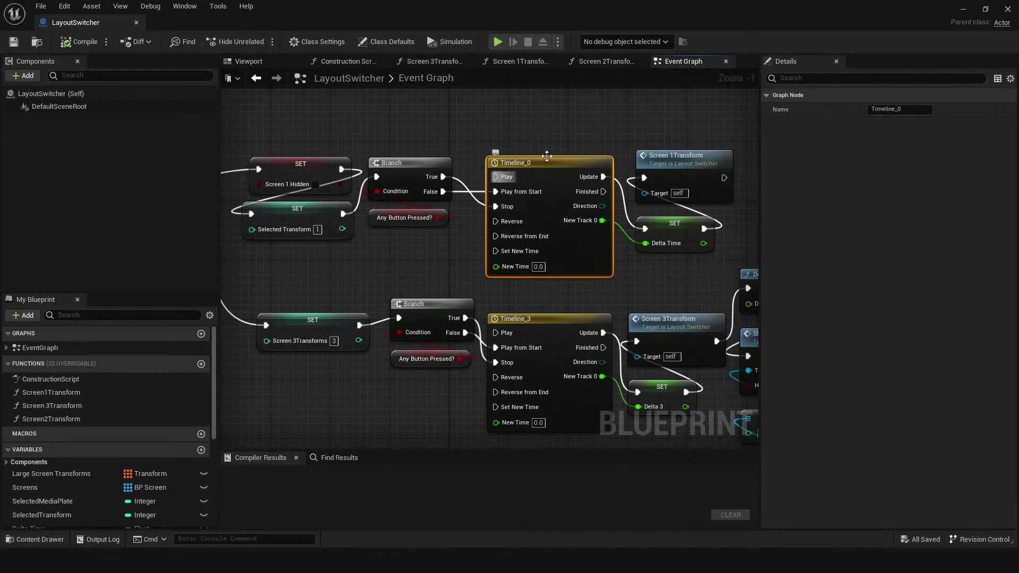
- Examine the Any Button Pressed? variable feeding Timeline_0's Branch and trace the chain back to the Layout2 event
{"action": "right_click_drag", "start_coordinate": [374, 228], "coordinate": [425, 231]}
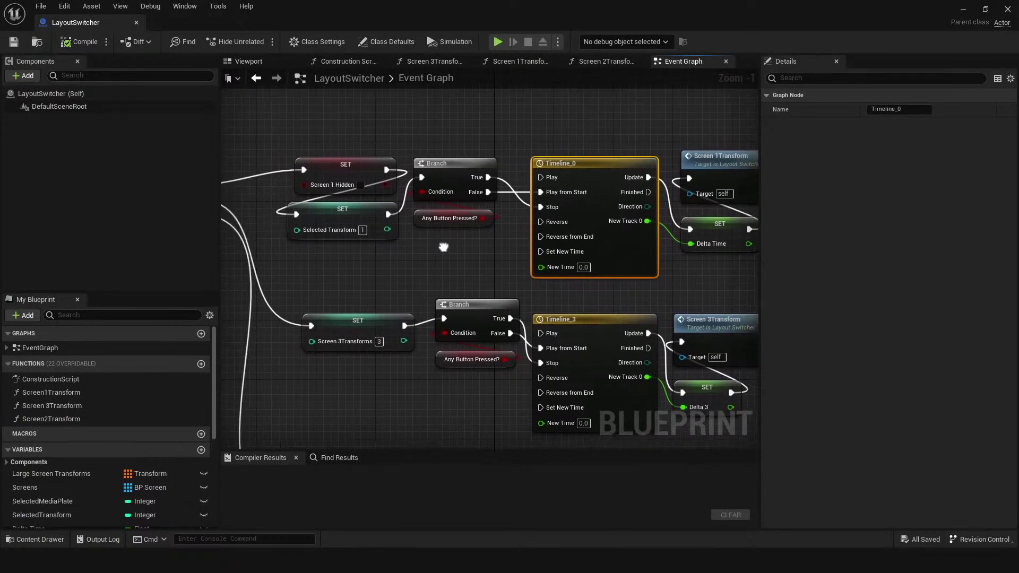
{"action": "left_click", "coordinate": [426, 220]}
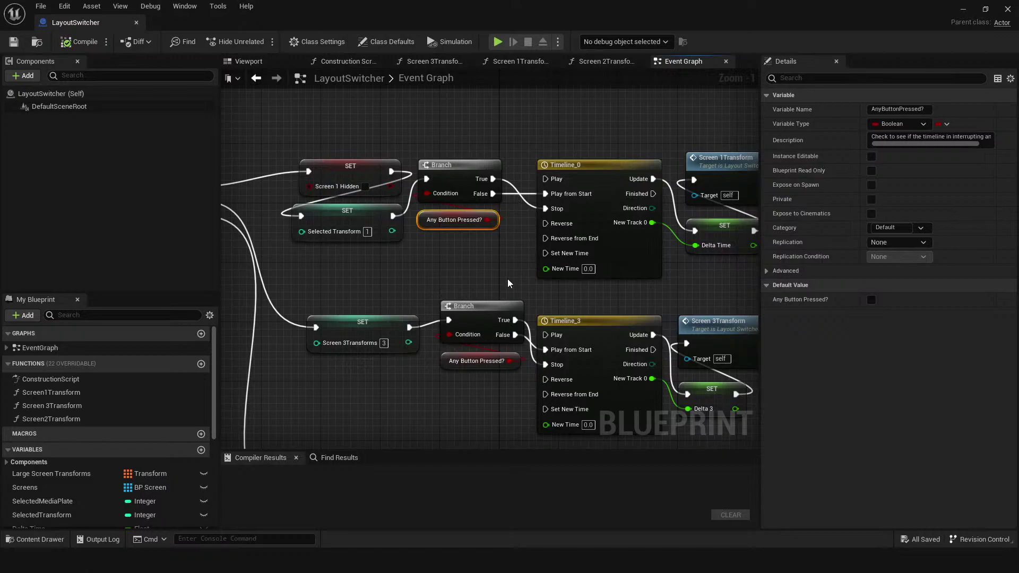
{"action": "right_click_drag", "start_coordinate": [489, 278], "coordinate": [435, 278]}
{"action": "scroll", "coordinate": [558, 265], "scroll_direction": "down", "scroll_amount": 1}
{"action": "scroll", "coordinate": [488, 268], "scroll_direction": "up", "scroll_amount": 1}
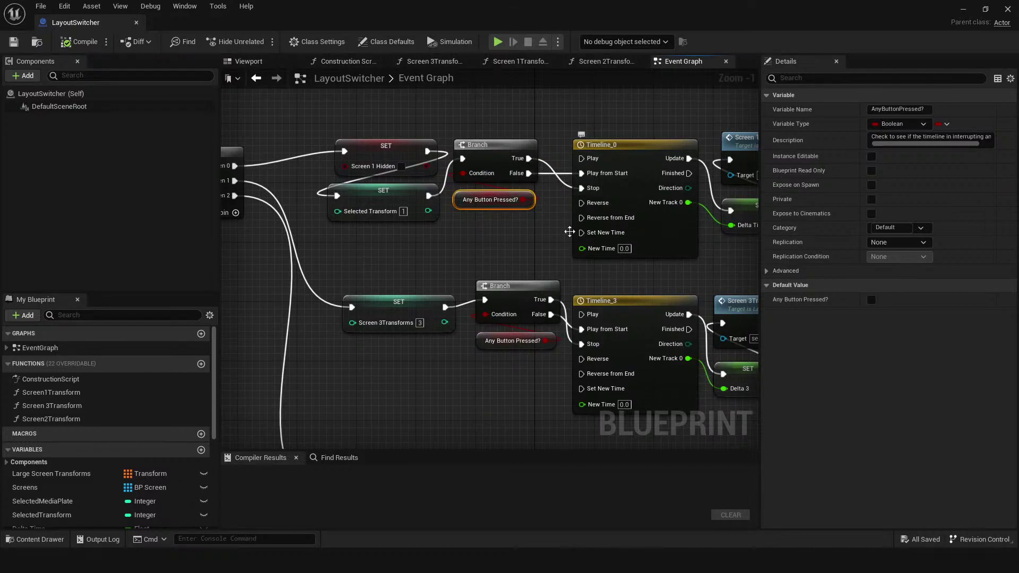
{"action": "right_click_drag", "start_coordinate": [430, 255], "coordinate": [424, 282]}
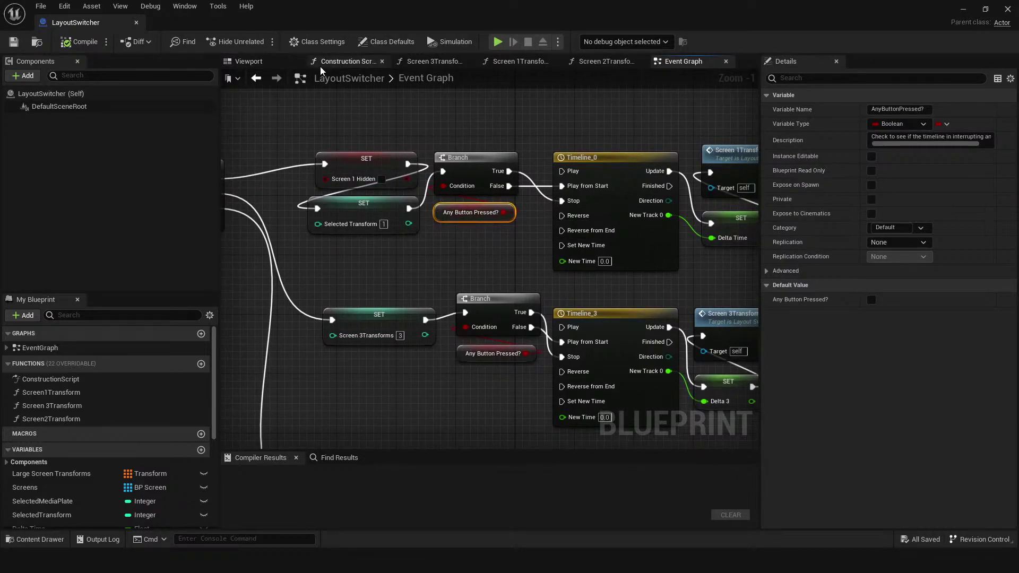
{"action": "right_click_drag", "start_coordinate": [355, 133], "coordinate": [450, 147]}
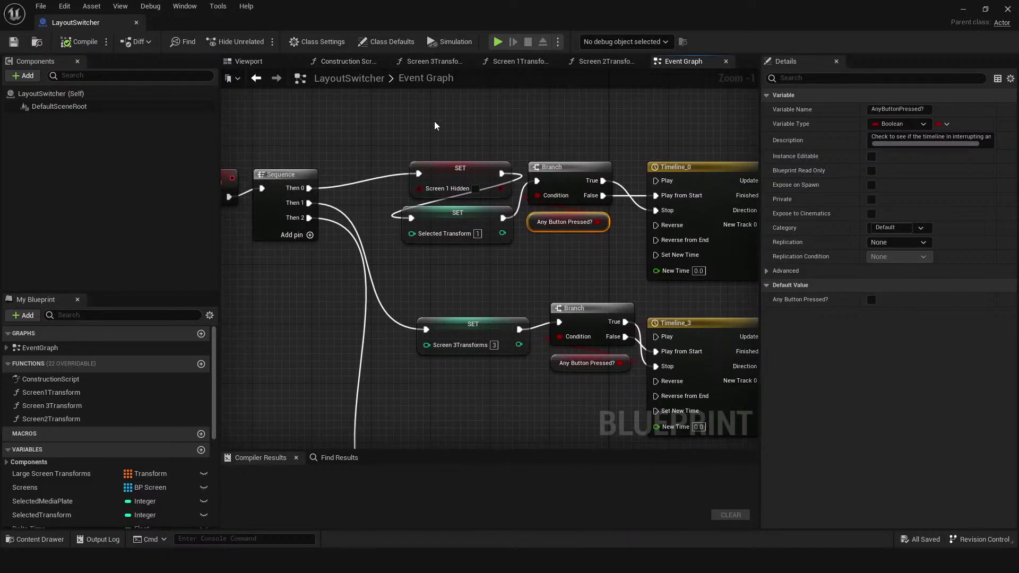
{"action": "right_click_drag", "start_coordinate": [492, 143], "coordinate": [631, 147]}
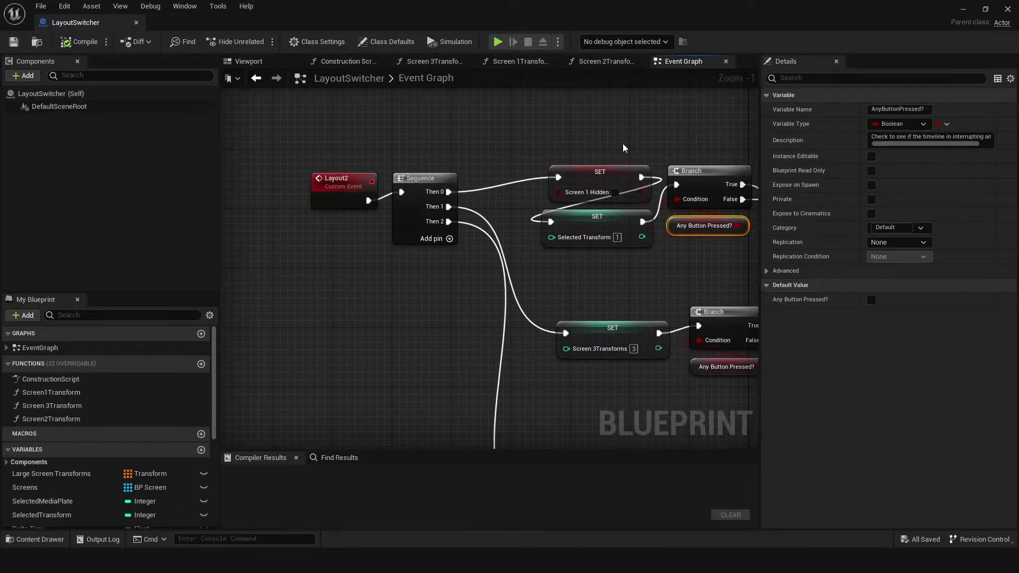
- Close the BP_ComposureComp preview window and return to the LayoutSwitcher Event Graph
{"action": "mouse_move", "coordinate": [487, 561]}
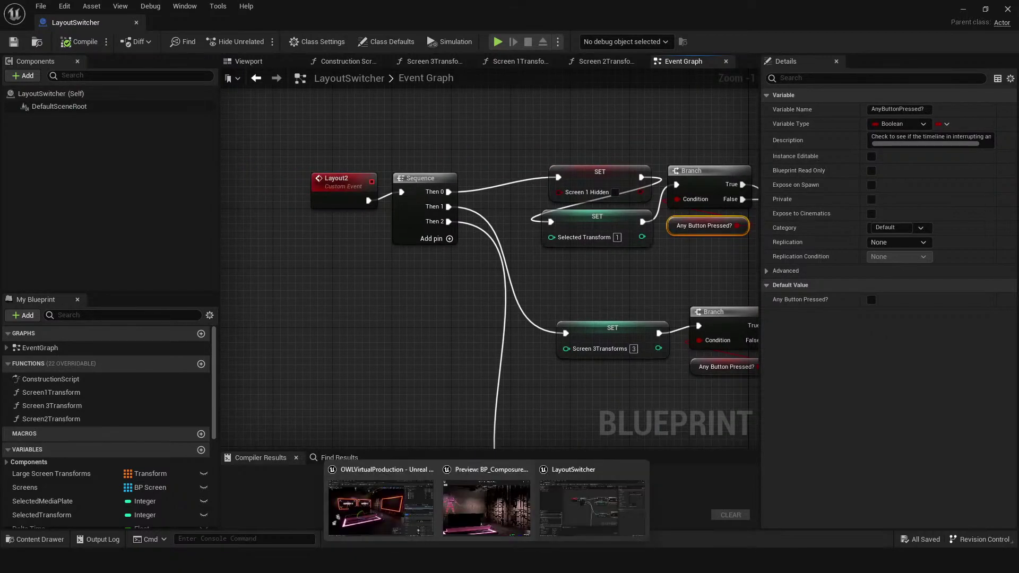
{"action": "mouse_move", "coordinate": [511, 507]}
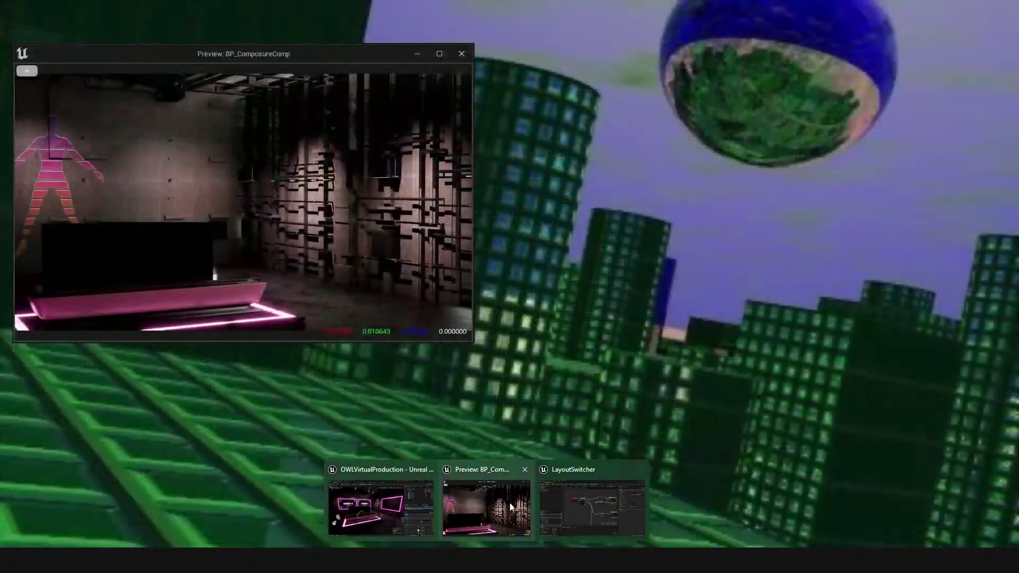
{"action": "left_click", "coordinate": [525, 469]}
{"action": "mouse_move", "coordinate": [559, 487]}
{"action": "left_click", "coordinate": [378, 317]}
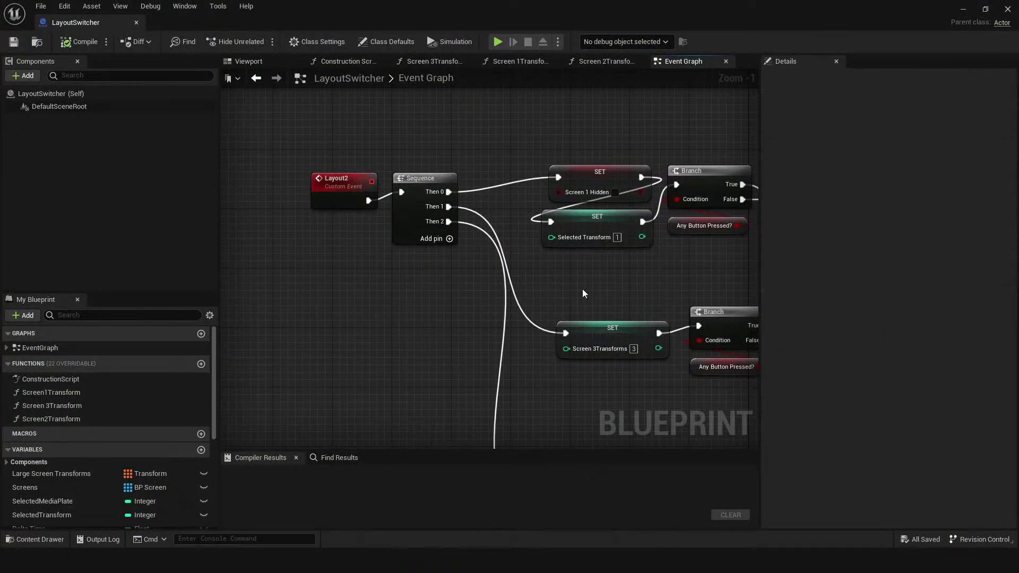
- Review the Any Button Pressed? condition and the branch and timeline chains of the Layout2 event
{"action": "right_click_drag", "start_coordinate": [588, 287], "coordinate": [491, 249]}
{"action": "left_click", "coordinate": [589, 232]}
{"action": "right_click_drag", "start_coordinate": [573, 282], "coordinate": [433, 293]}
{"action": "scroll", "coordinate": [447, 297], "scroll_direction": "down", "scroll_amount": 6}
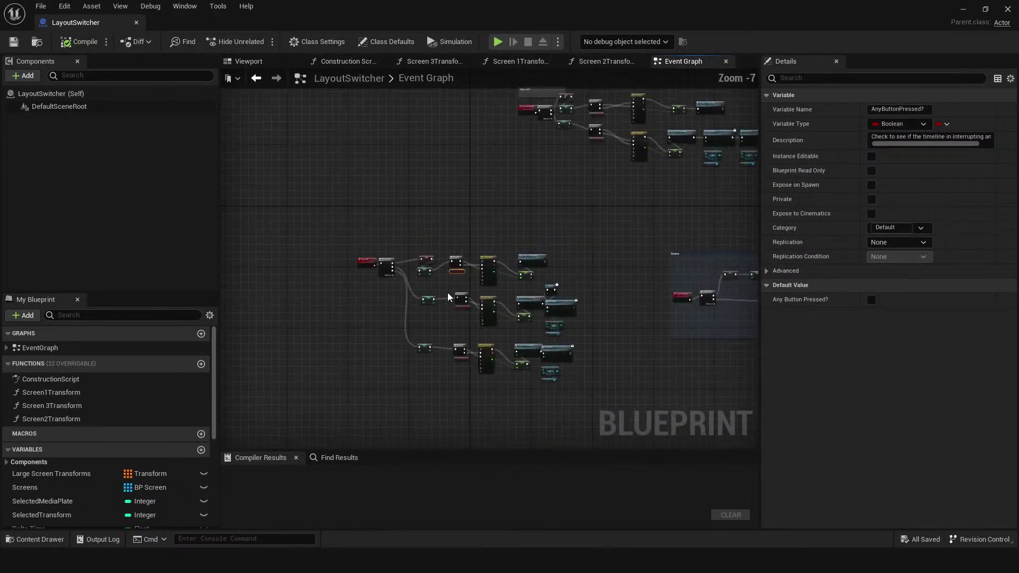
{"action": "right_click_drag", "start_coordinate": [646, 260], "coordinate": [733, 295]}
{"action": "scroll", "coordinate": [460, 324], "scroll_direction": "up", "scroll_amount": 2}
{"action": "scroll", "coordinate": [460, 323], "scroll_direction": "up", "scroll_amount": 1}
{"action": "right_click_drag", "start_coordinate": [389, 197], "coordinate": [481, 310]}
{"action": "scroll", "coordinate": [588, 311], "scroll_direction": "up", "scroll_amount": 2}
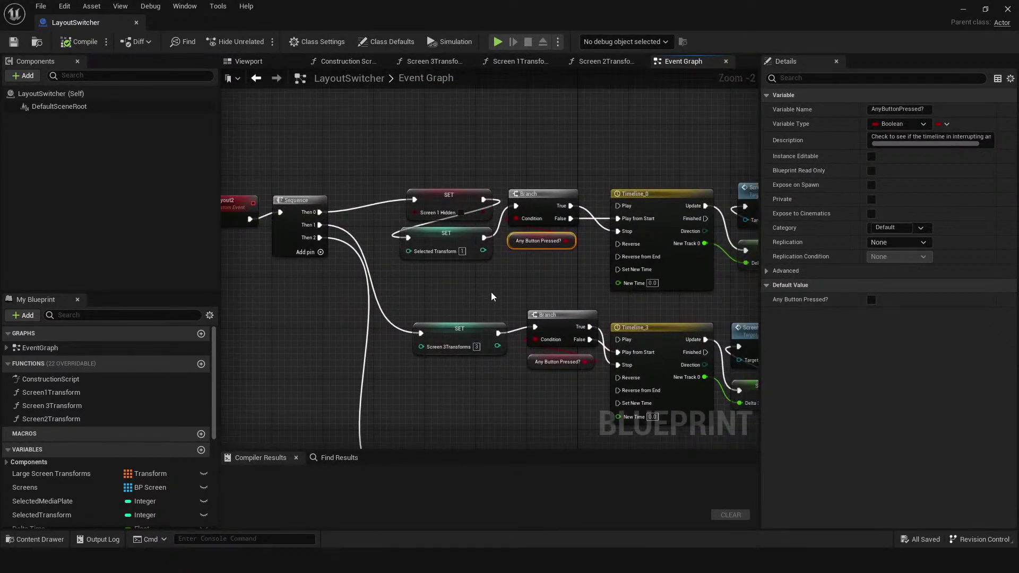
{"action": "scroll", "coordinate": [494, 273], "scroll_direction": "up", "scroll_amount": 1}
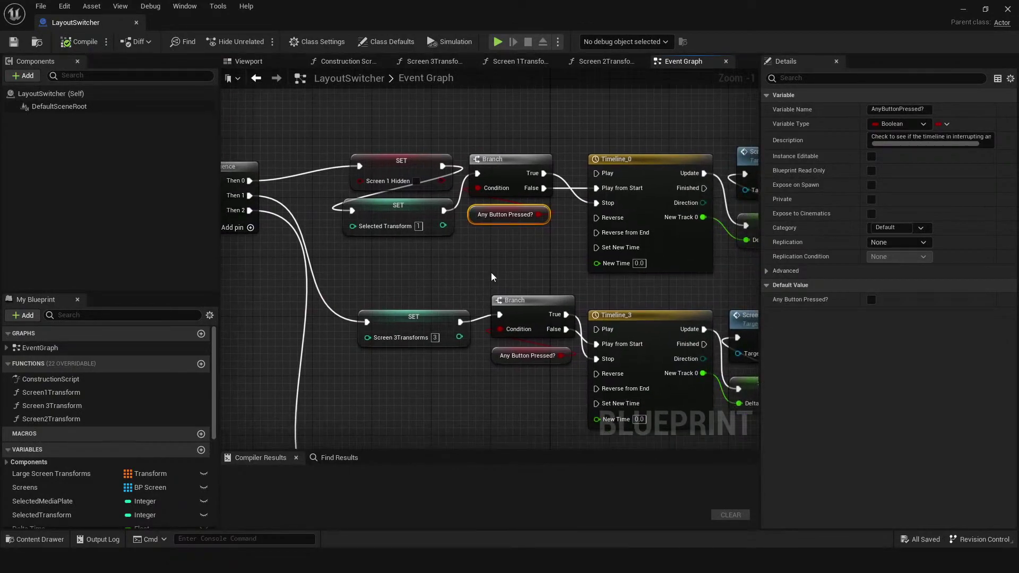
- Follow Timeline_0 into the Screen 1Transform function and inspect where its Delta Time variable is used
{"action": "right_click_drag", "start_coordinate": [489, 272], "coordinate": [410, 287]}
{"action": "left_click", "coordinate": [563, 173]}
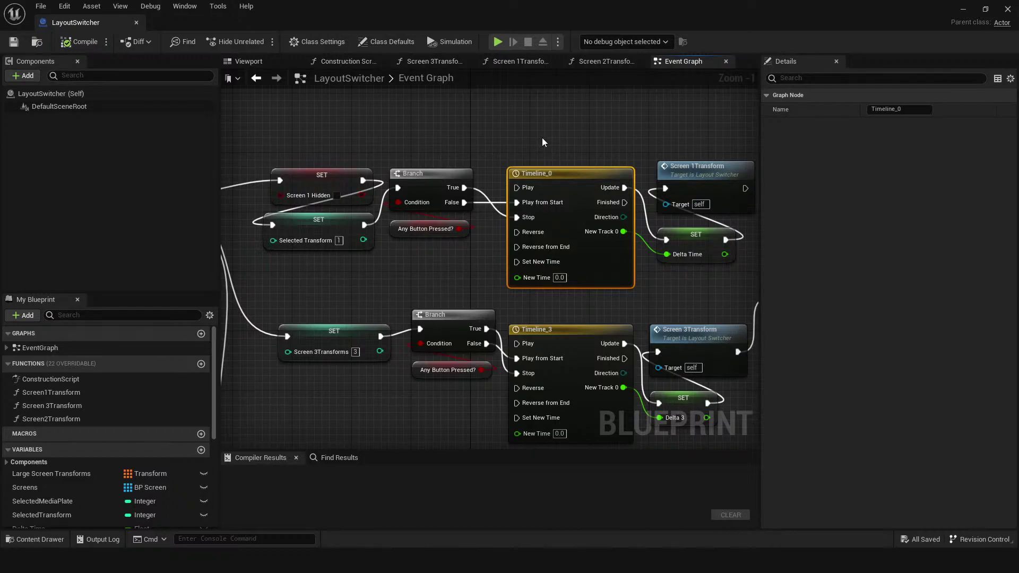
{"action": "right_click_drag", "start_coordinate": [558, 138], "coordinate": [534, 107]}
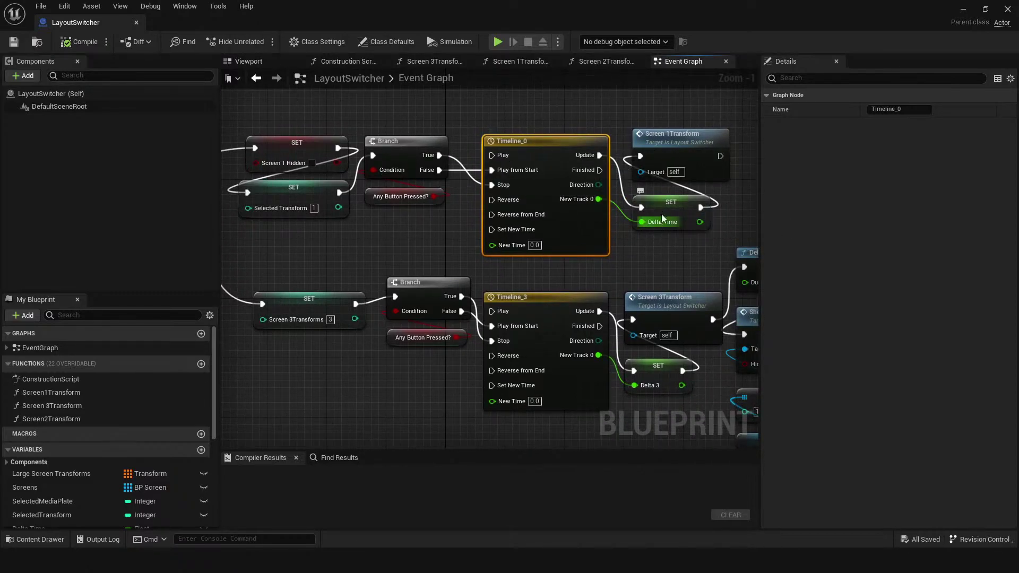
{"action": "double_click", "coordinate": [658, 143]}
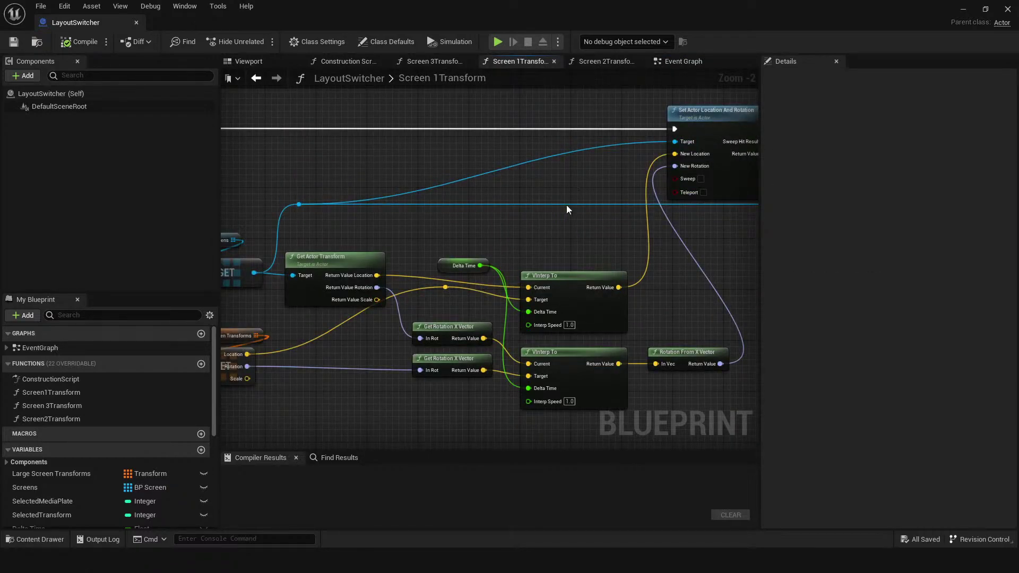
{"action": "left_click", "coordinate": [444, 269]}
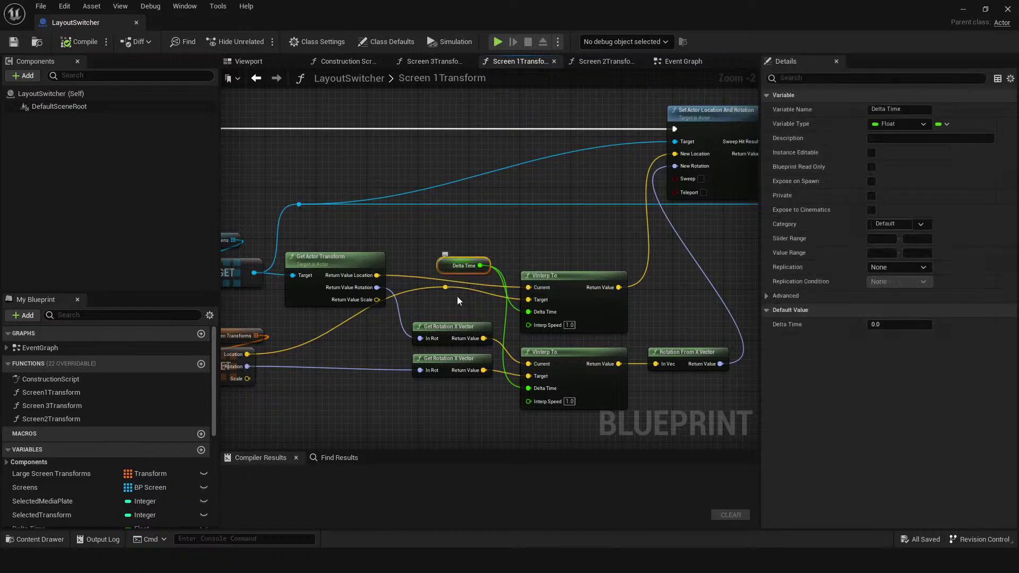
{"action": "scroll", "coordinate": [500, 406], "scroll_direction": "up", "scroll_amount": 1}
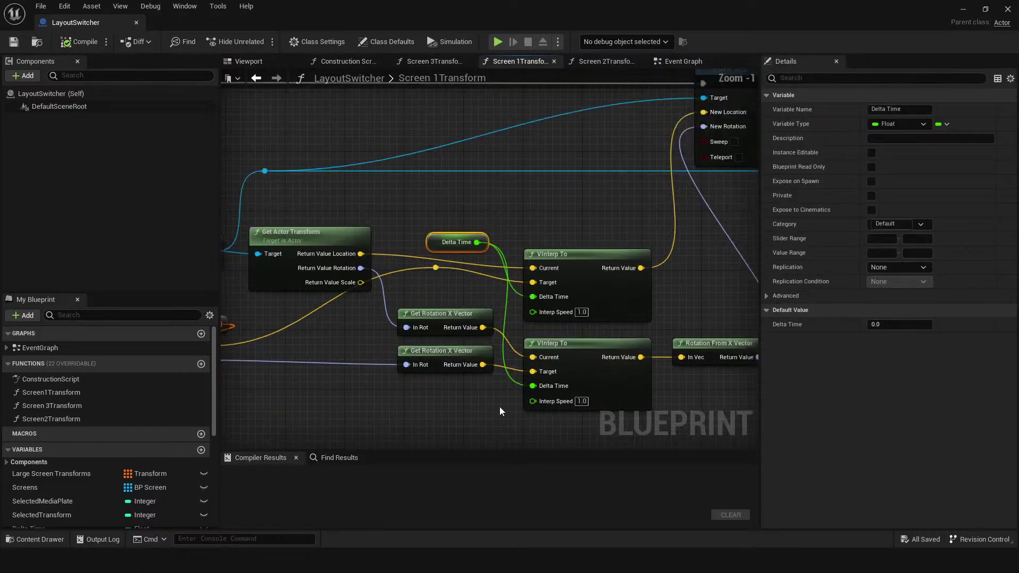
- Inspect the two VInterp To nodes that interpolate location and rotation in Screen 1Transform
{"action": "left_click", "coordinate": [555, 248]}
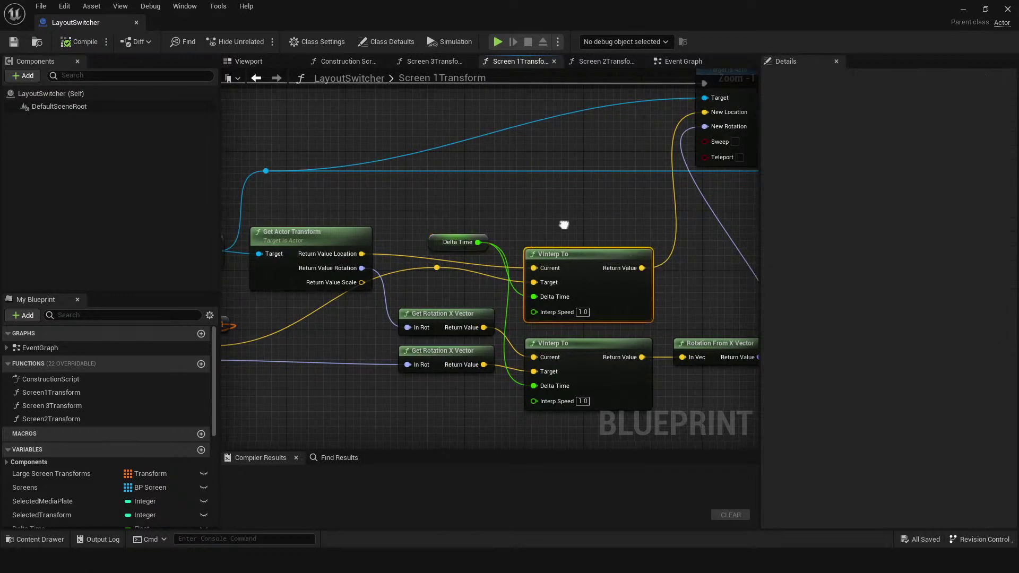
{"action": "right_click_drag", "start_coordinate": [566, 421], "coordinate": [579, 394]}
{"action": "left_click", "coordinate": [581, 341]}
{"action": "left_click", "coordinate": [562, 231]}
{"action": "left_click", "coordinate": [582, 330]}
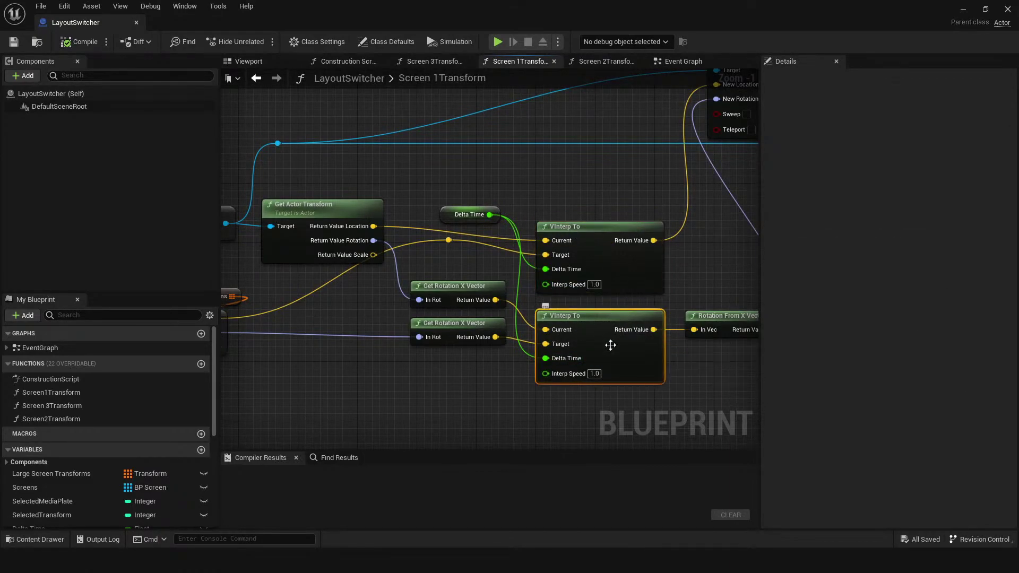
{"action": "scroll", "coordinate": [568, 285], "scroll_direction": "down", "scroll_amount": 2}
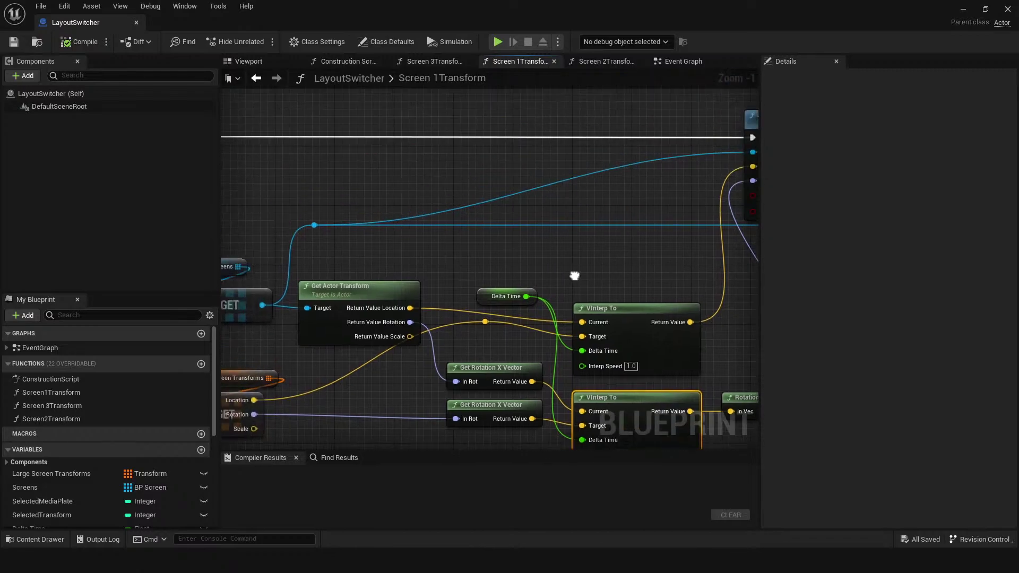
- Save the LayoutSwitcher blueprint and open its Construction Script graph
{"action": "key", "text": "ctrl+s"}
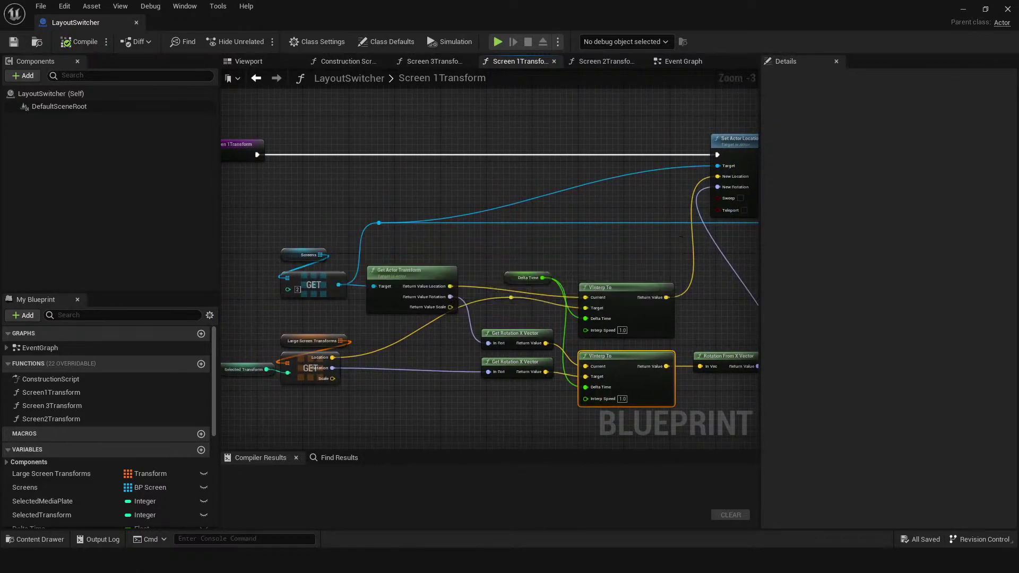
{"action": "left_click", "coordinate": [467, 62]}
{"action": "left_click", "coordinate": [354, 63]}
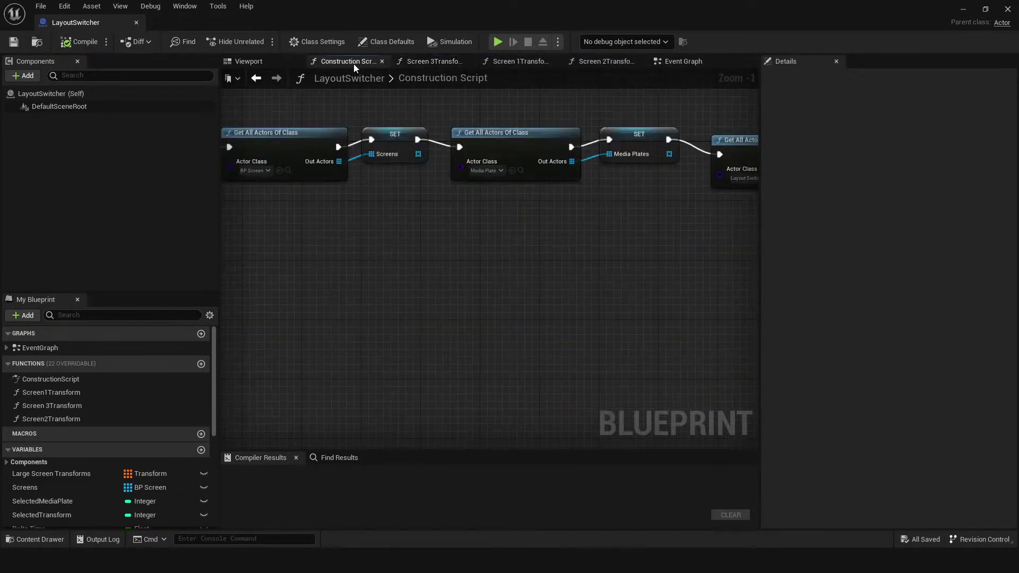
- Close the LayoutSwitcher blueprint and save the OWLComp_A level
{"action": "right_click_drag", "start_coordinate": [488, 203], "coordinate": [532, 255]}
{"action": "left_click", "coordinate": [267, 64]}
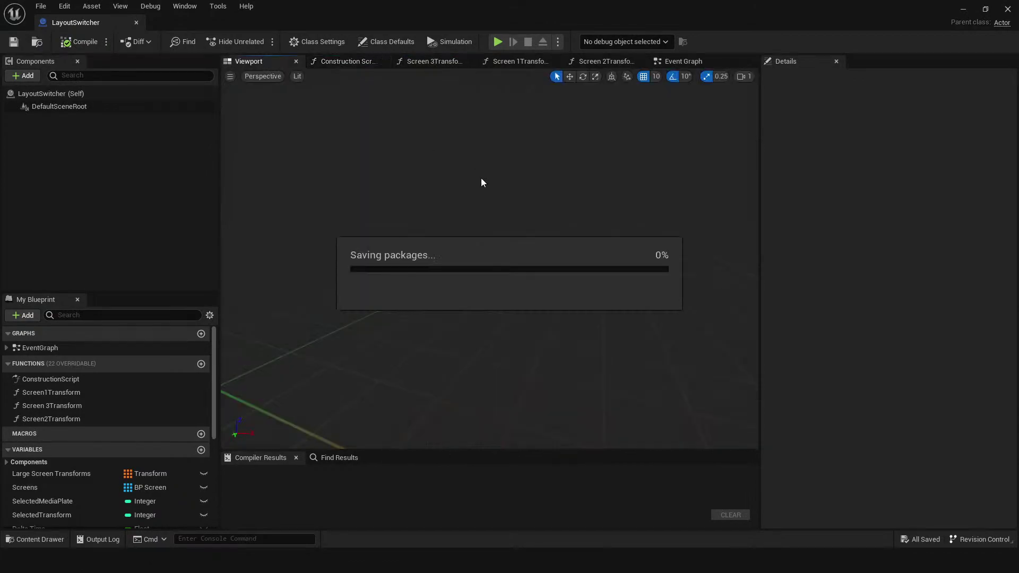
{"action": "left_click", "coordinate": [136, 23]}
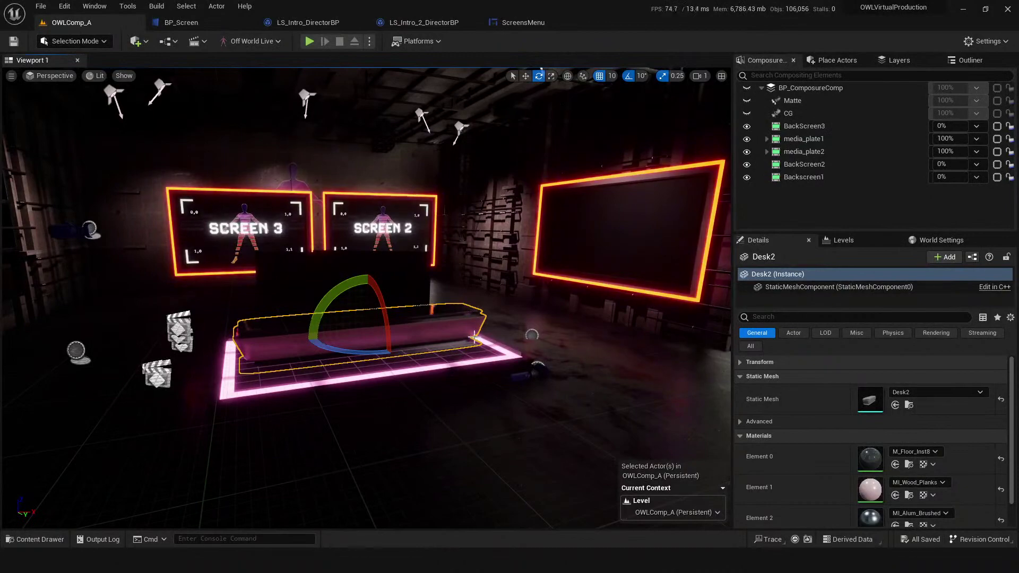
{"action": "left_click_drag", "start_coordinate": [178, 98], "coordinate": [188, 75]}
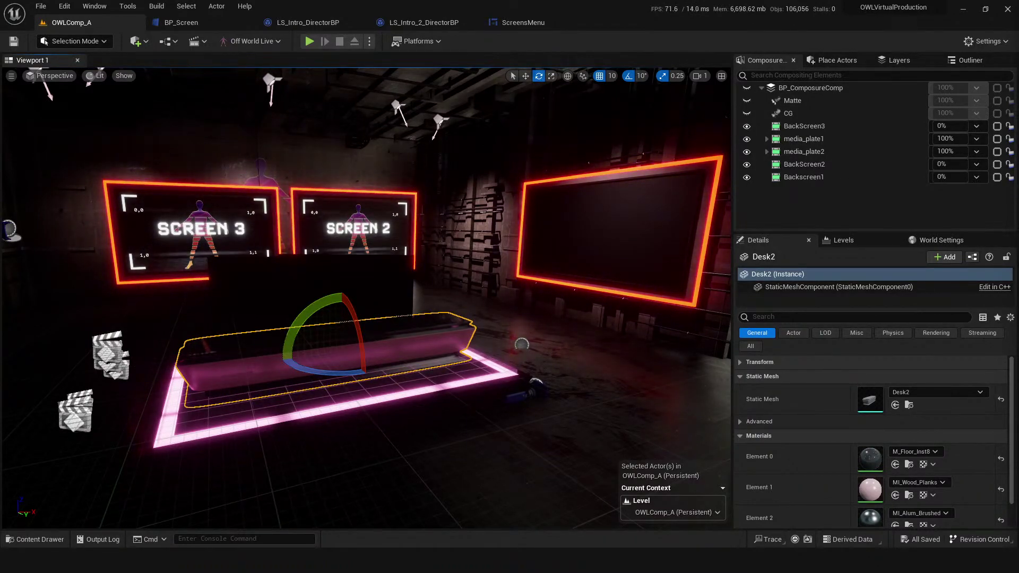
{"action": "mouse_move", "coordinate": [510, 376]}
{"action": "right_mouse_down"}
{"action": "mouse_move", "coordinate": [504, 351]}
{"action": "mouse_move", "coordinate": [499, 398]}
{"action": "mouse_move", "coordinate": [500, 387]}
{"action": "right_mouse_up"}
{"action": "key", "text": "ctrl+s"}
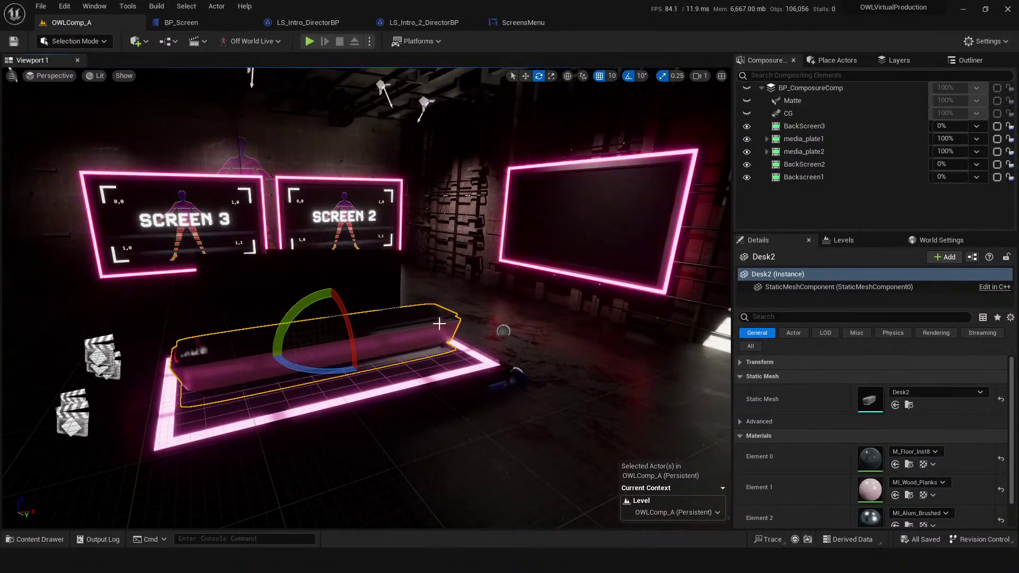
- Play the level, test the top-left, left, right and centre screen layout presets, reset the layout, and end the session
{"action": "scroll", "coordinate": [467, 340], "scroll_direction": "up", "scroll_amount": 2}
{"action": "right_click_drag", "start_coordinate": [467, 340], "coordinate": [466, 371]}
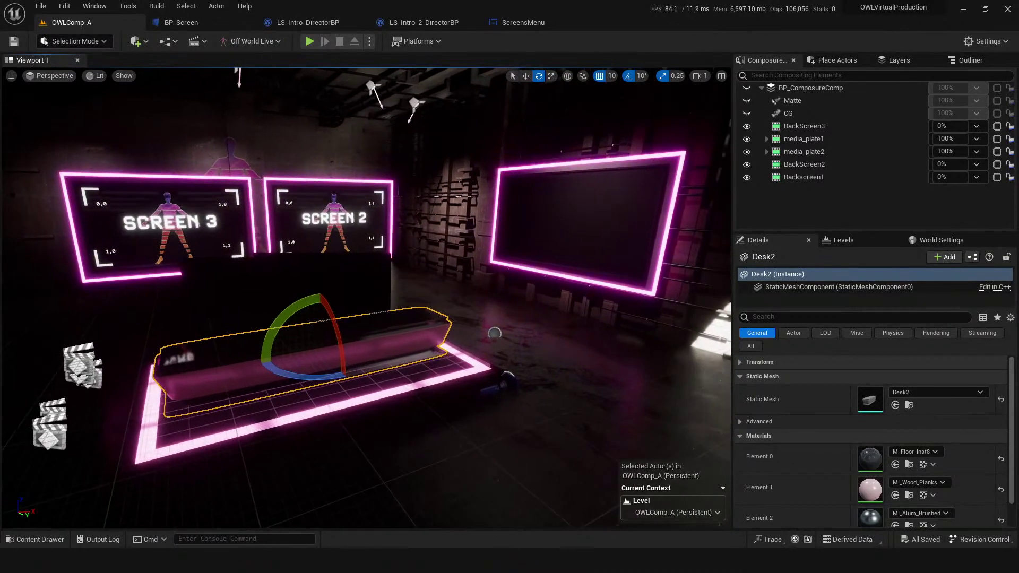
{"action": "left_click", "coordinate": [310, 41]}
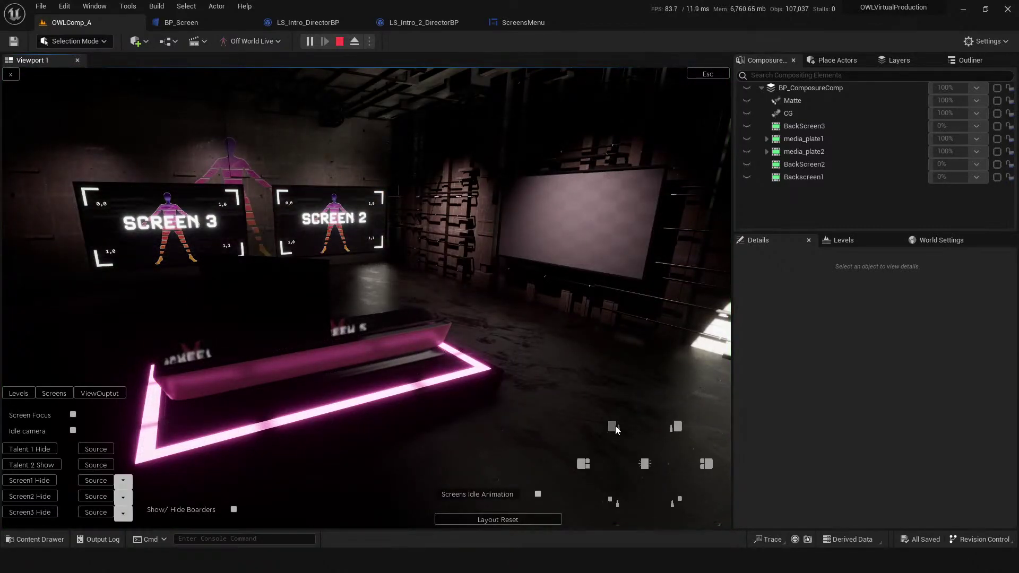
{"action": "left_click", "coordinate": [616, 428]}
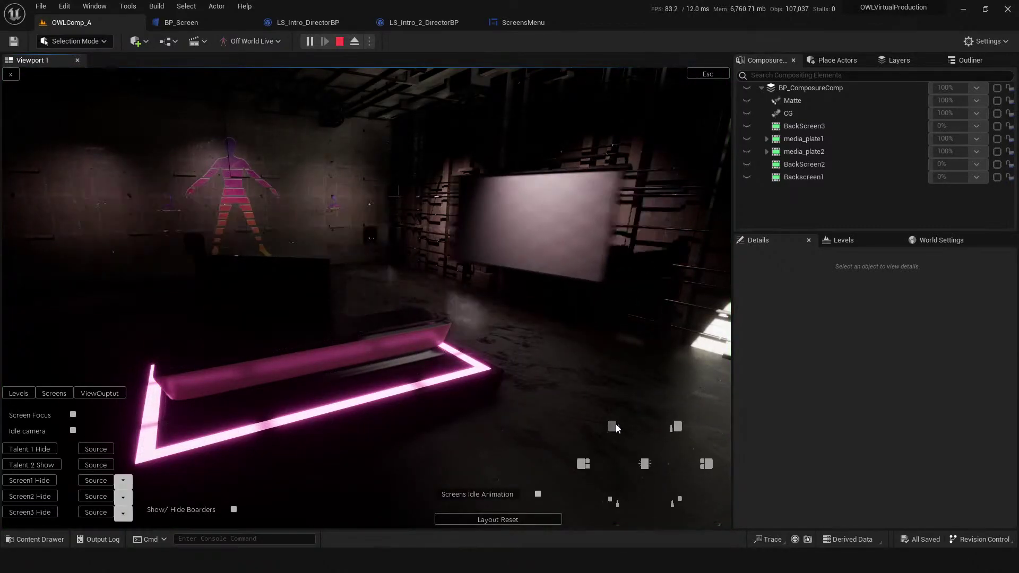
{"action": "left_click", "coordinate": [582, 465]}
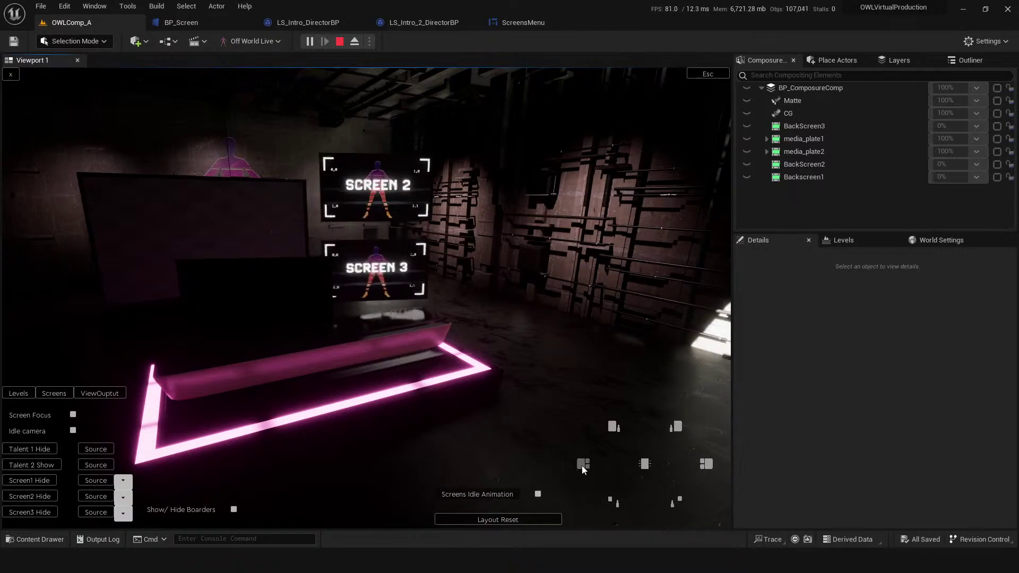
{"action": "left_click", "coordinate": [706, 465]}
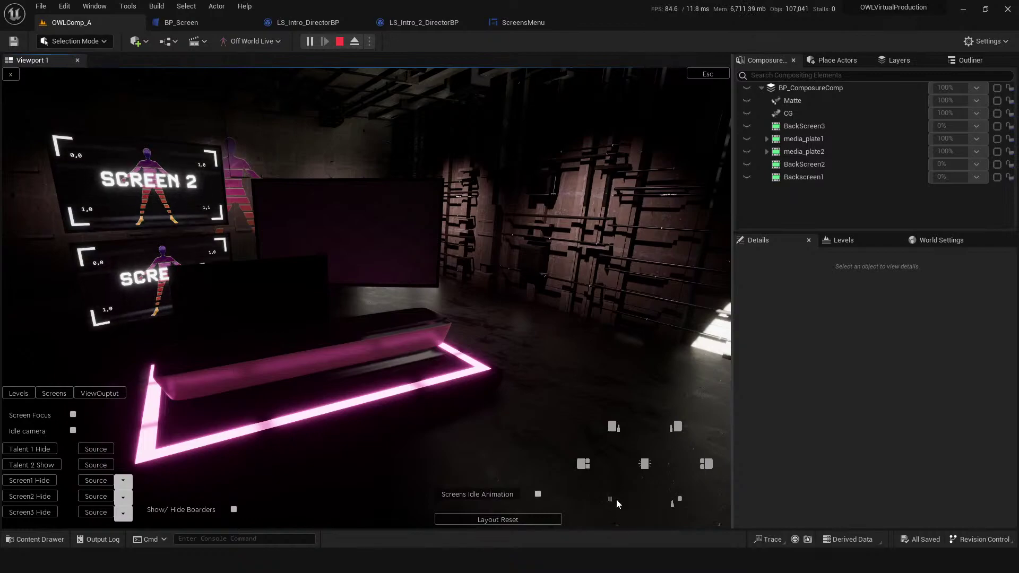
{"action": "left_click", "coordinate": [645, 463]}
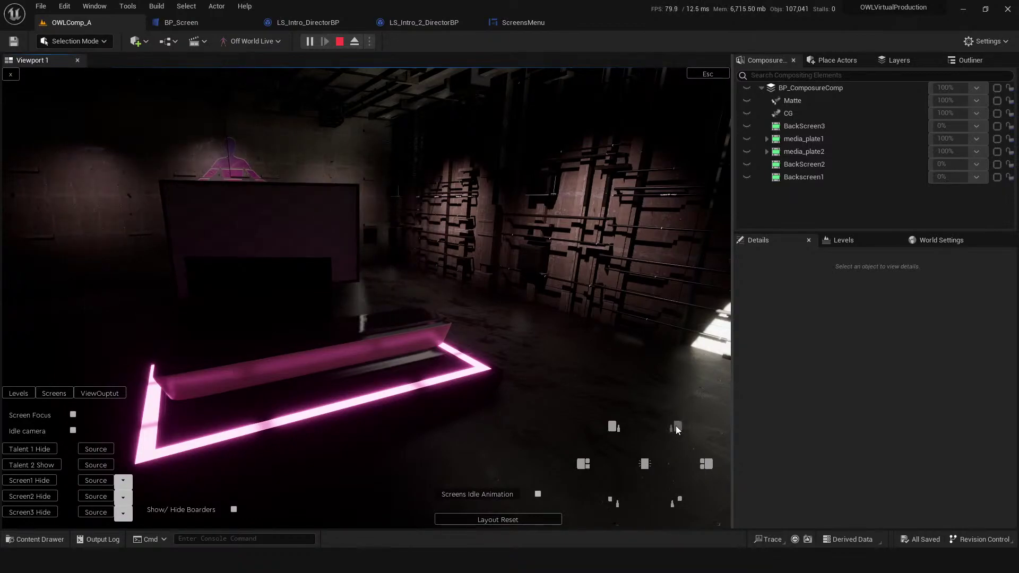
{"action": "left_click", "coordinate": [613, 428]}
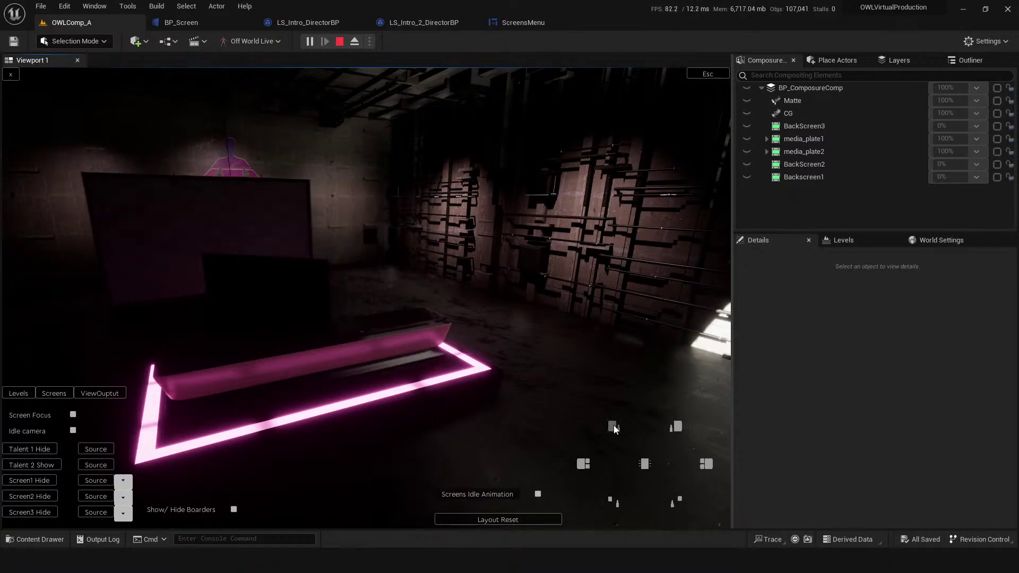
{"action": "left_click", "coordinate": [583, 464]}
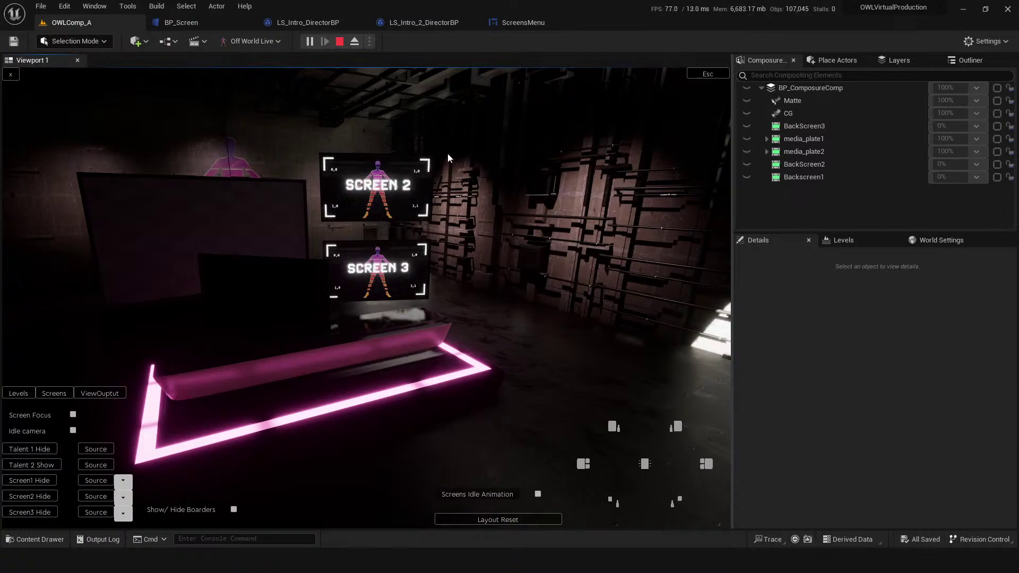
{"action": "left_click", "coordinate": [512, 522]}
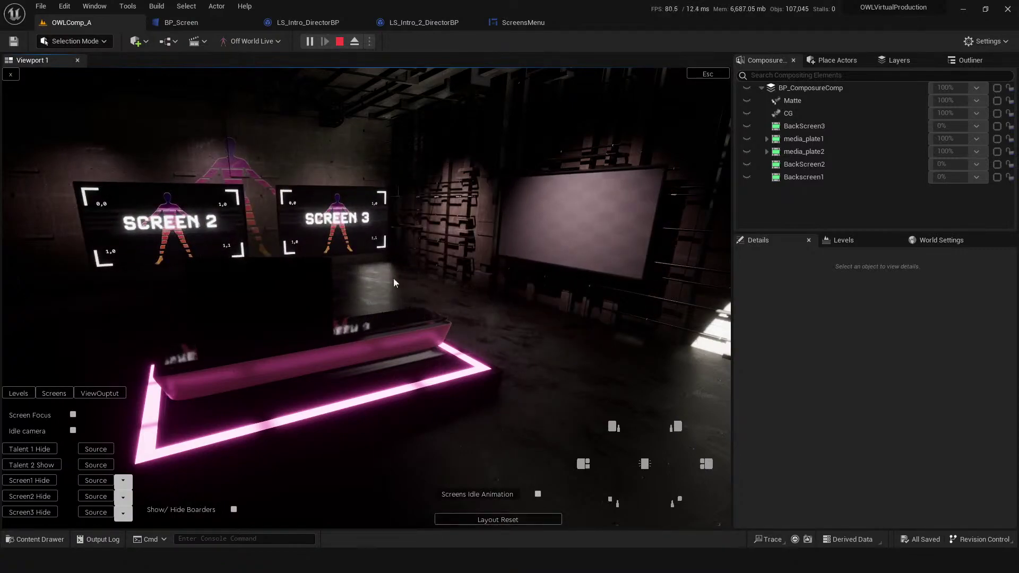
{"action": "left_click", "coordinate": [712, 75]}
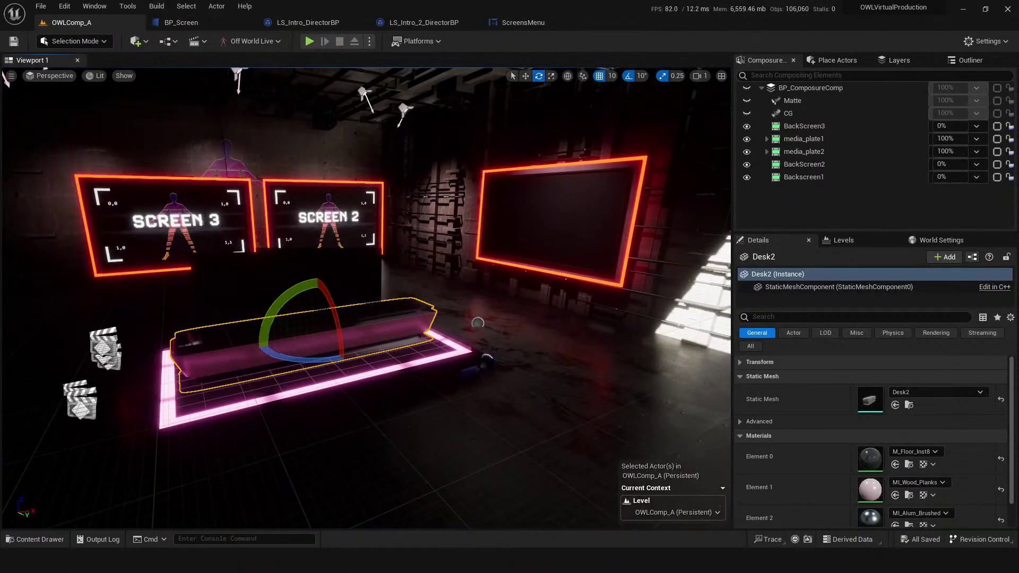
- Glance over the BP_Screen graph and close the LS_Intro_DirectorBP and LS_Intro_2_DirectorBP blueprints
{"action": "left_click", "coordinate": [177, 23]}
{"action": "right_click_drag", "start_coordinate": [367, 297], "coordinate": [404, 285]}
{"action": "scroll", "coordinate": [325, 333], "scroll_direction": "down", "scroll_amount": 5}
{"action": "scroll", "coordinate": [372, 292], "scroll_direction": "up", "scroll_amount": 2}
{"action": "left_click", "coordinate": [301, 21]}
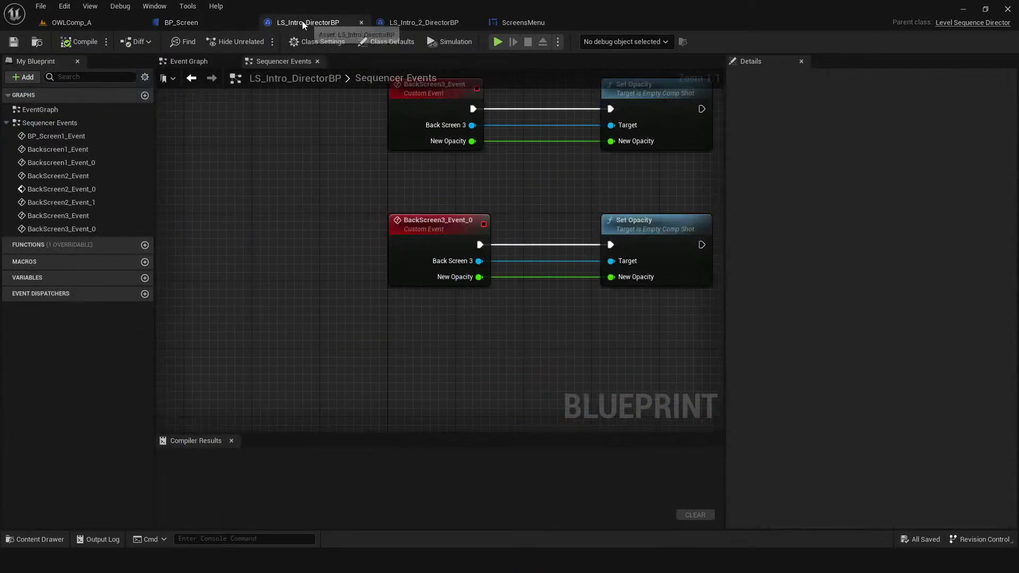
{"action": "left_click", "coordinate": [361, 22]}
{"action": "left_click", "coordinate": [361, 23]}
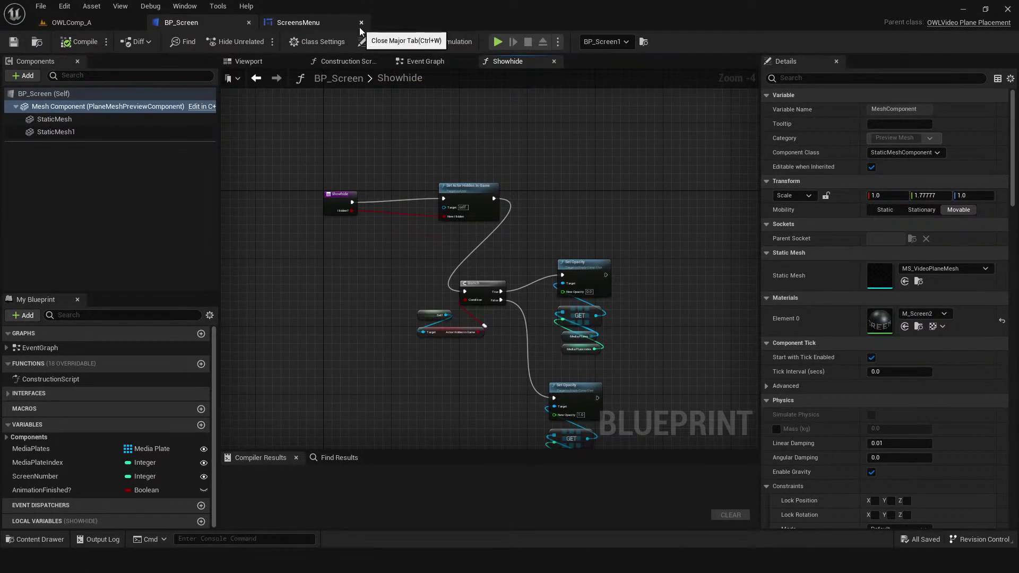
- In the ScreensMenu widget, add an On Clicked event for Preset1Button_3, the bottom-left layout preset button
{"action": "left_click", "coordinate": [342, 23]}
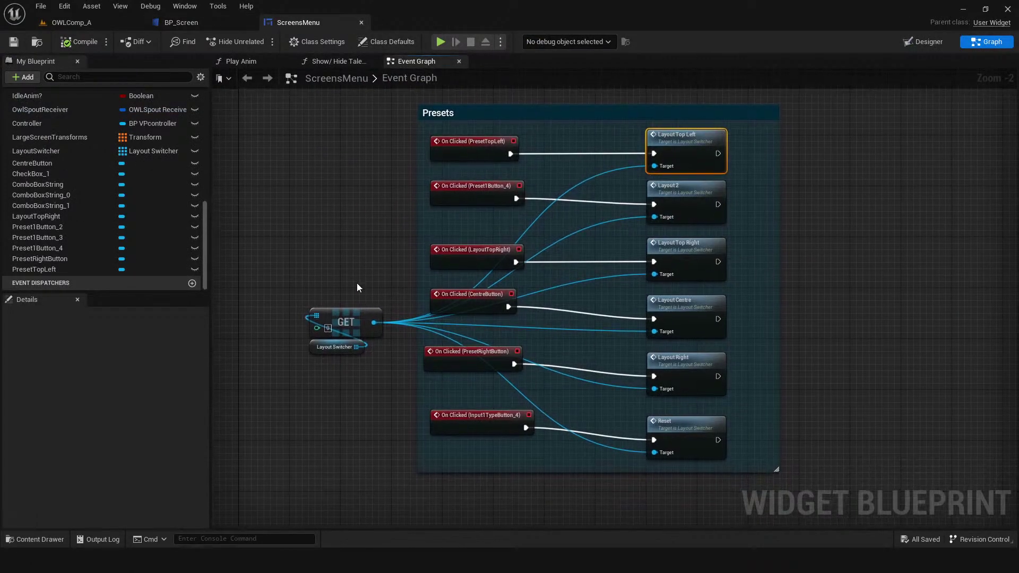
{"action": "left_click", "coordinate": [926, 42]}
{"action": "scroll", "coordinate": [556, 386], "scroll_direction": "up", "scroll_amount": 5}
{"action": "left_click", "coordinate": [568, 320]}
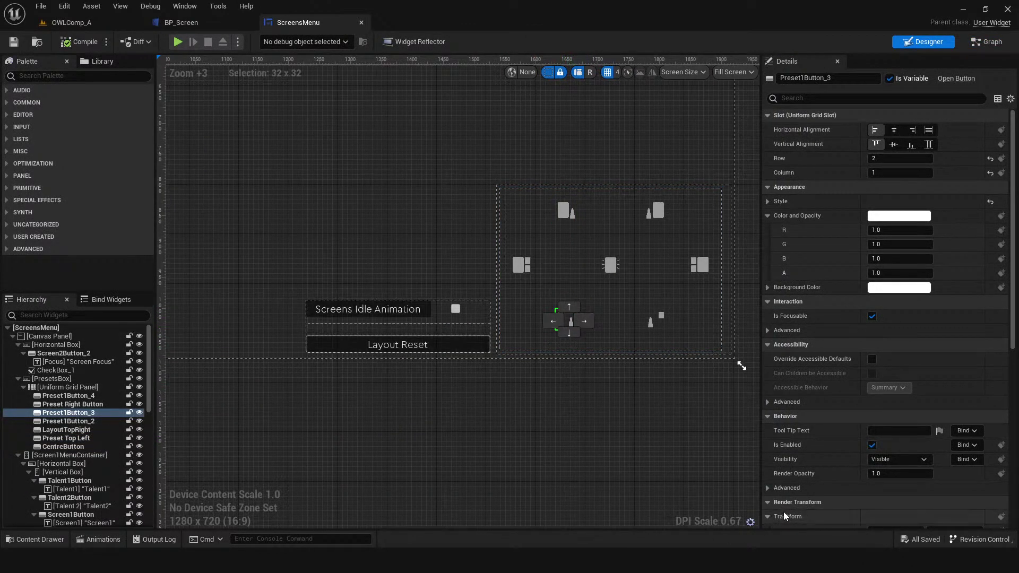
{"action": "scroll", "coordinate": [817, 472], "scroll_direction": "down", "scroll_amount": 10}
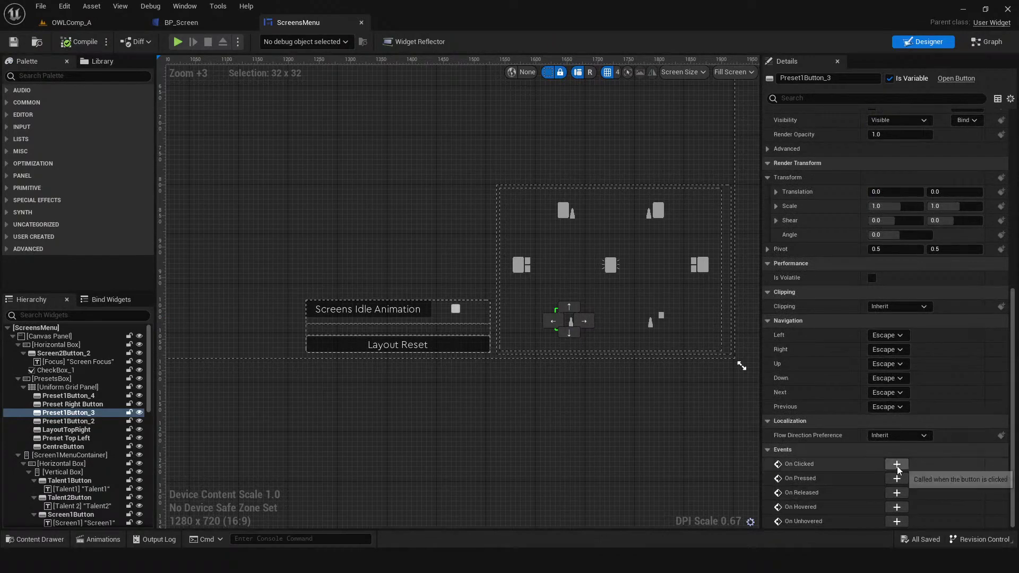
{"action": "left_click", "coordinate": [897, 464]}
{"action": "right_click_drag", "start_coordinate": [674, 324], "coordinate": [450, 377]}
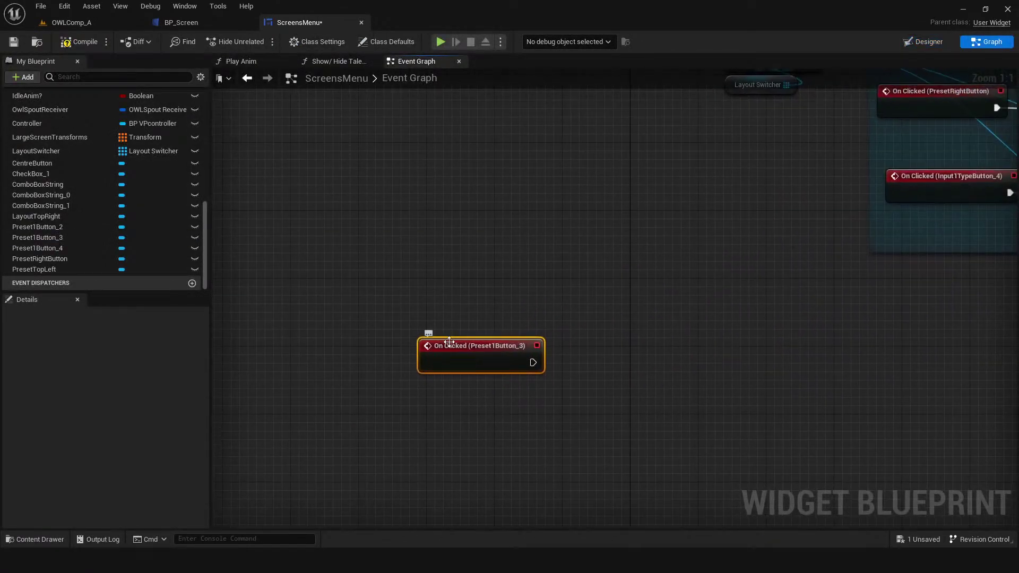
- Rename the Preset1Button_3 widget as BottomLeft
{"action": "left_click", "coordinate": [924, 41]}
{"action": "left_click", "coordinate": [845, 84]}
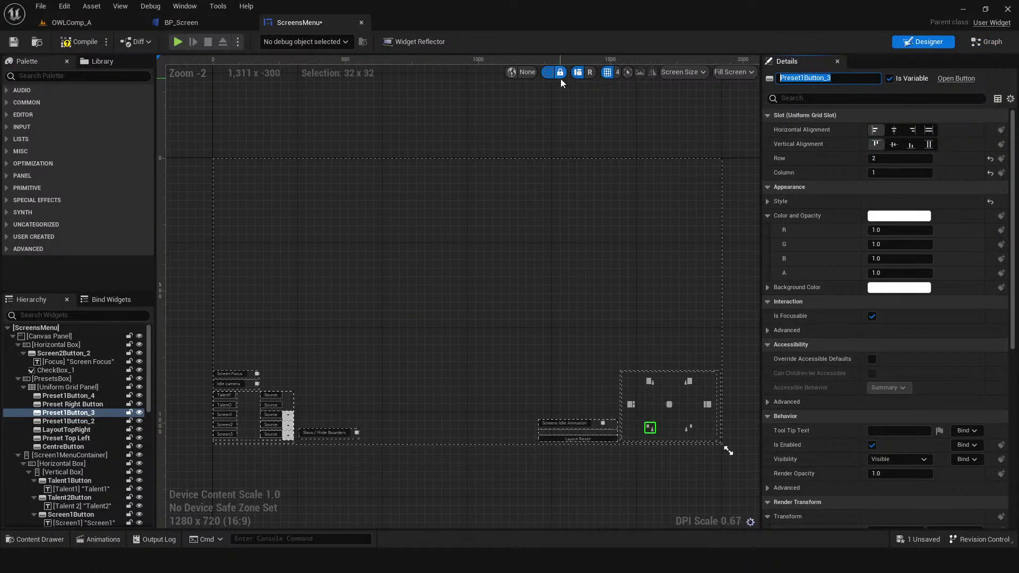
{"action": "type", "text": "BottomLeft"}
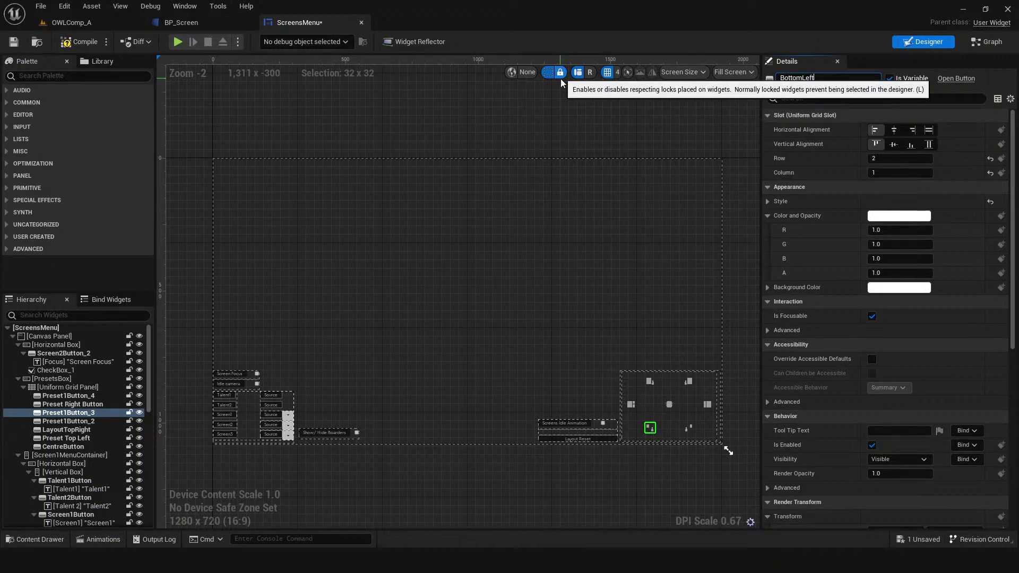
{"action": "key", "text": "Return"}
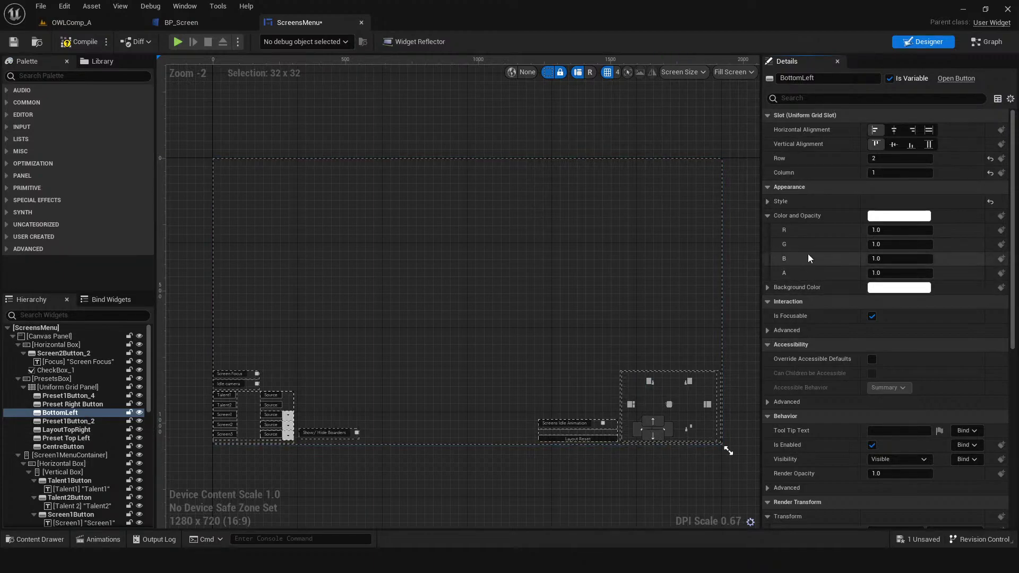
{"action": "scroll", "coordinate": [587, 420], "scroll_direction": "up", "scroll_amount": 4}
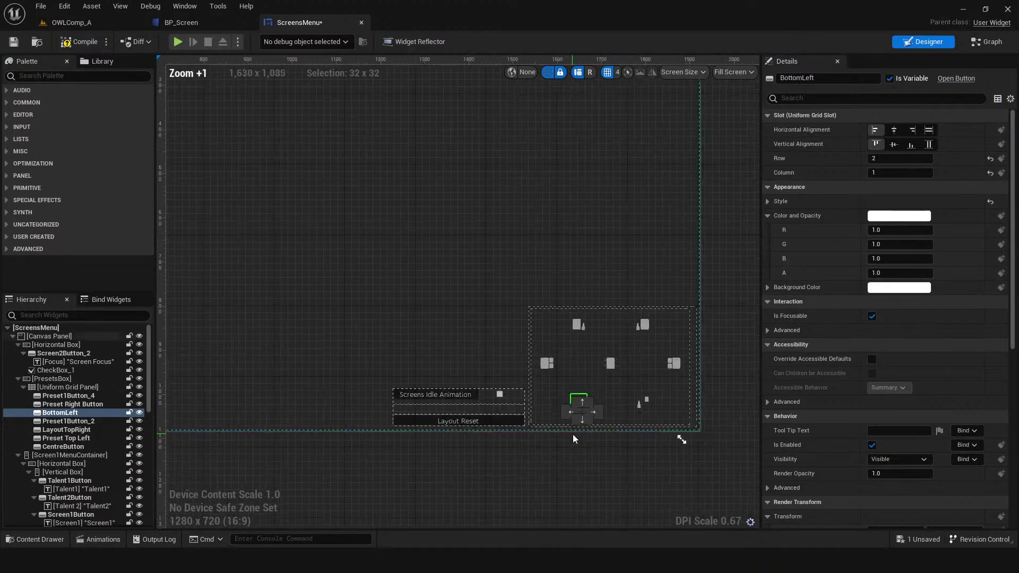
- Enlarge the Presets comment box downward, place the On Clicked (BottomLeft) event inside it below the Input1TypeButton_4 event, and save the widget
{"action": "left_click", "coordinate": [986, 41]}
{"action": "left_click_drag", "start_coordinate": [484, 357], "coordinate": [913, 375]}
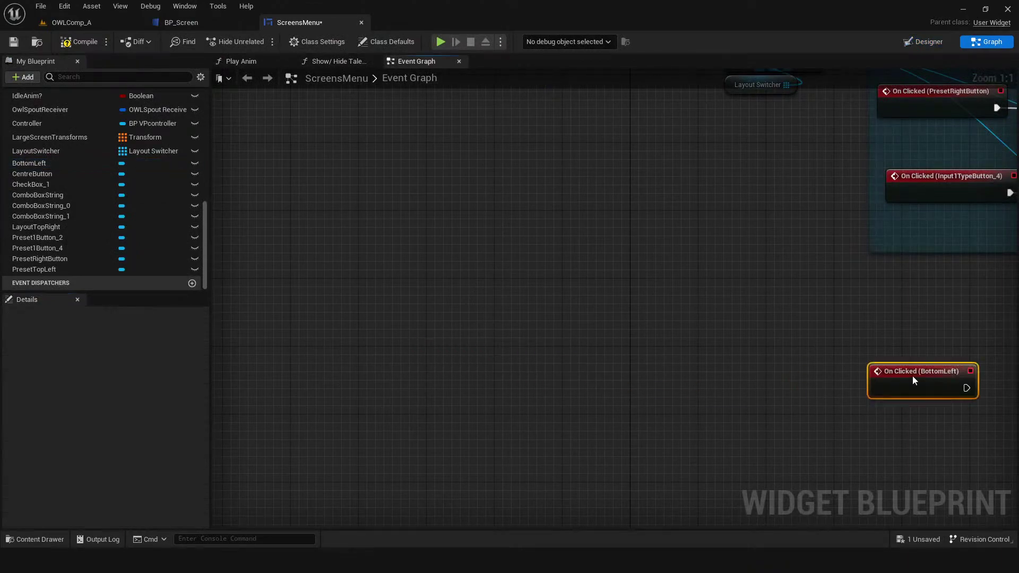
{"action": "scroll", "coordinate": [578, 368], "scroll_direction": "down", "scroll_amount": 4}
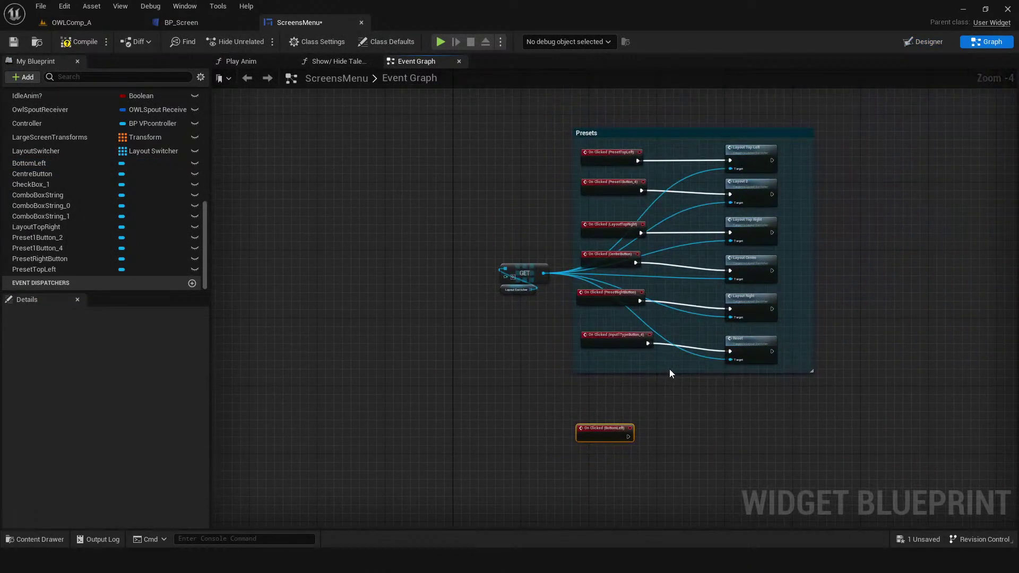
{"action": "left_click_drag", "start_coordinate": [670, 372], "coordinate": [697, 481]}
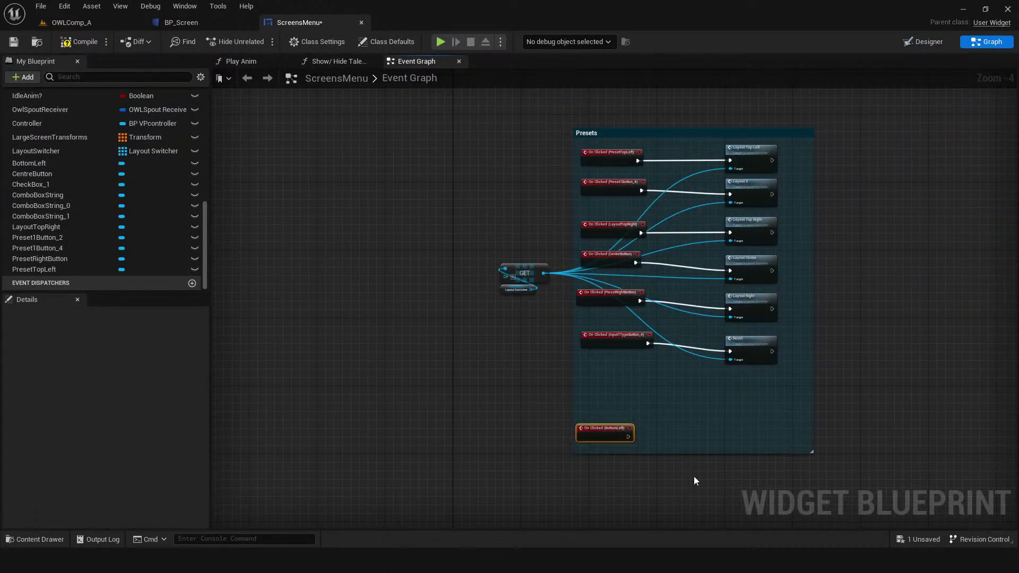
{"action": "left_click_drag", "start_coordinate": [608, 441], "coordinate": [610, 396]}
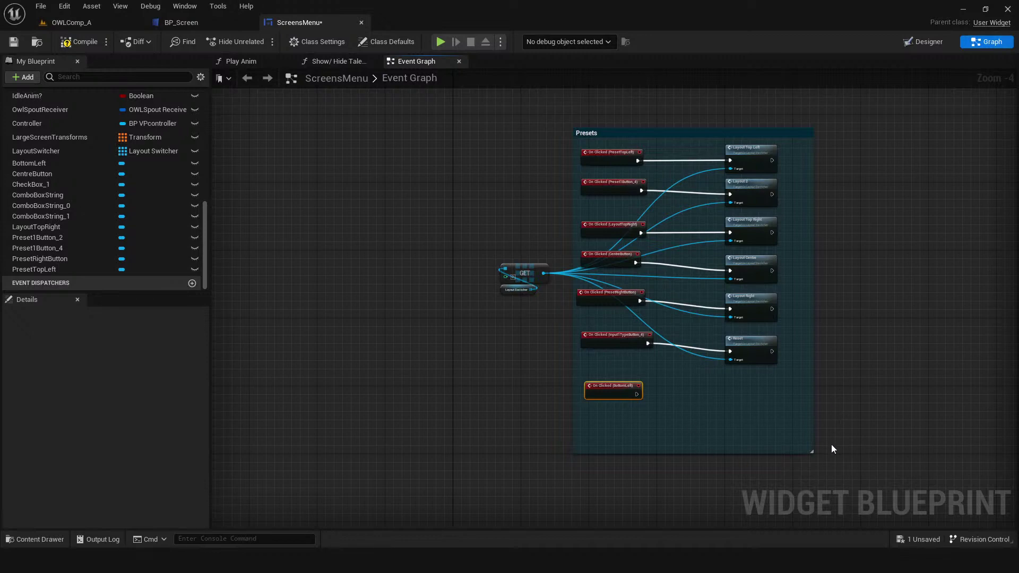
{"action": "left_click_drag", "start_coordinate": [814, 452], "coordinate": [813, 423]}
{"action": "right_click_drag", "start_coordinate": [665, 413], "coordinate": [641, 434]}
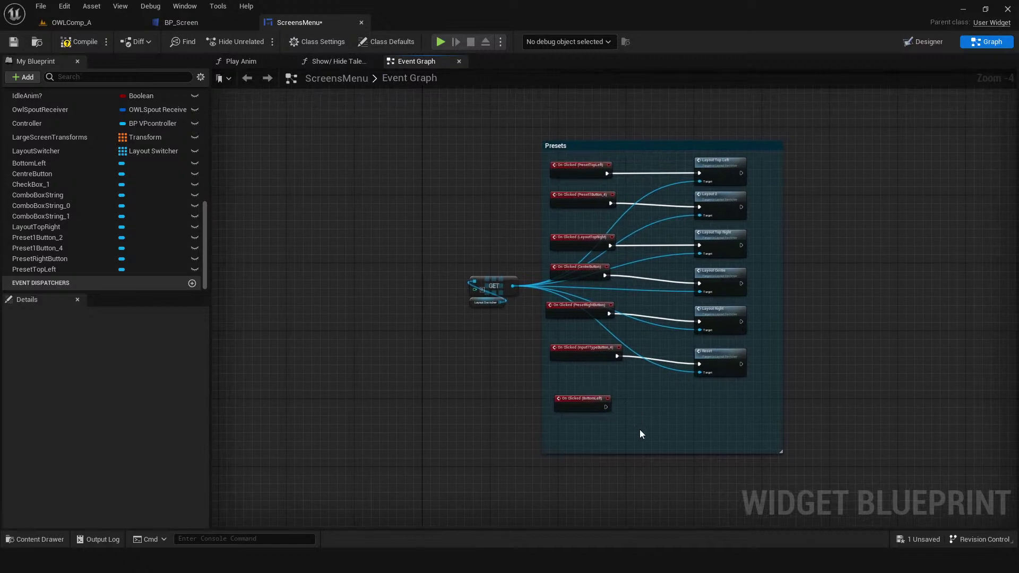
{"action": "key", "text": "ctrl+s"}
- Try to extend a connection from the Layout Switcher GET node toward the space beside On Clicked (BottomLeft), and compile the ScreensMenu widget
{"action": "scroll", "coordinate": [628, 422], "scroll_direction": "up", "scroll_amount": 3}
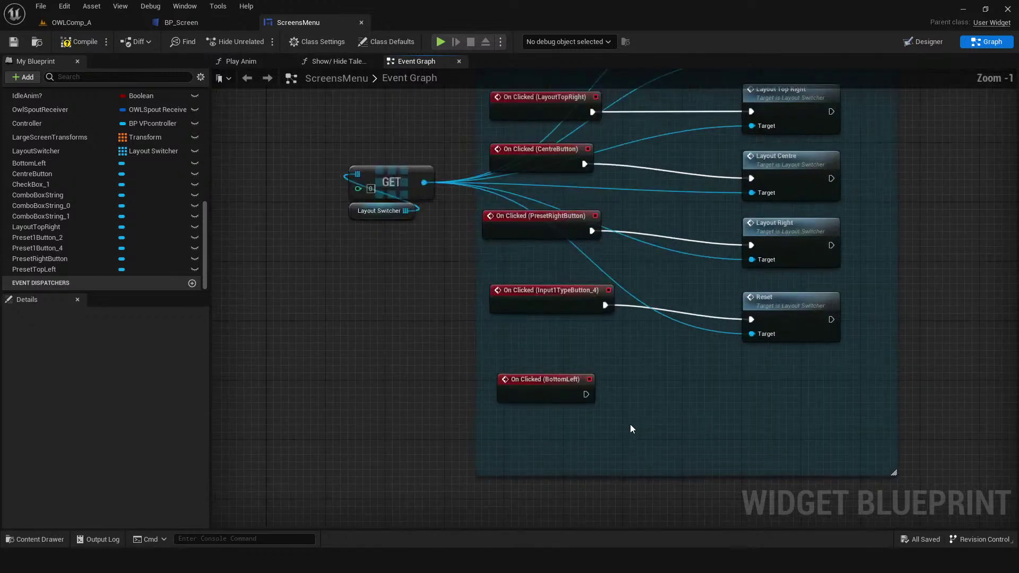
{"action": "left_click_drag", "start_coordinate": [396, 176], "coordinate": [715, 392]}
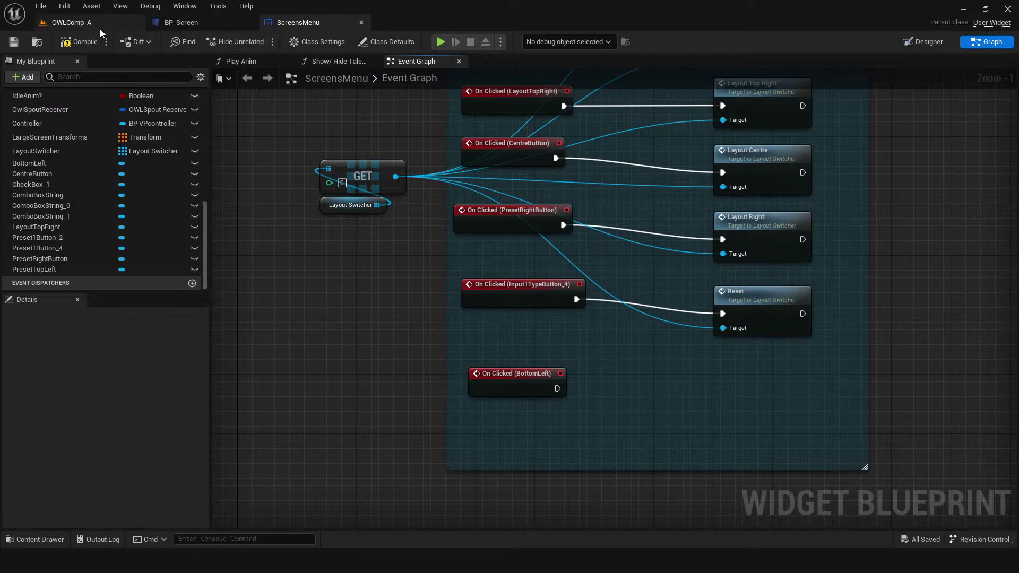
{"action": "left_click", "coordinate": [75, 42]}
- Check the screens in the OWLComp_A level, and review the Reset call and Layout Switcher reference in the ScreensMenu Presets graph
{"action": "left_click", "coordinate": [85, 23]}
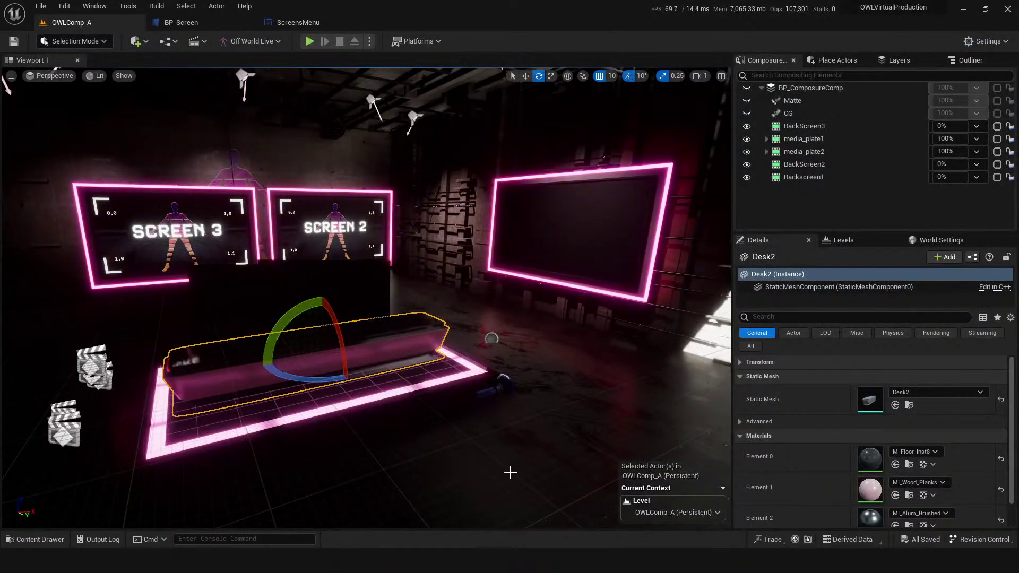
{"action": "left_click_drag", "start_coordinate": [514, 461], "coordinate": [504, 448]}
{"action": "left_click", "coordinate": [281, 23]}
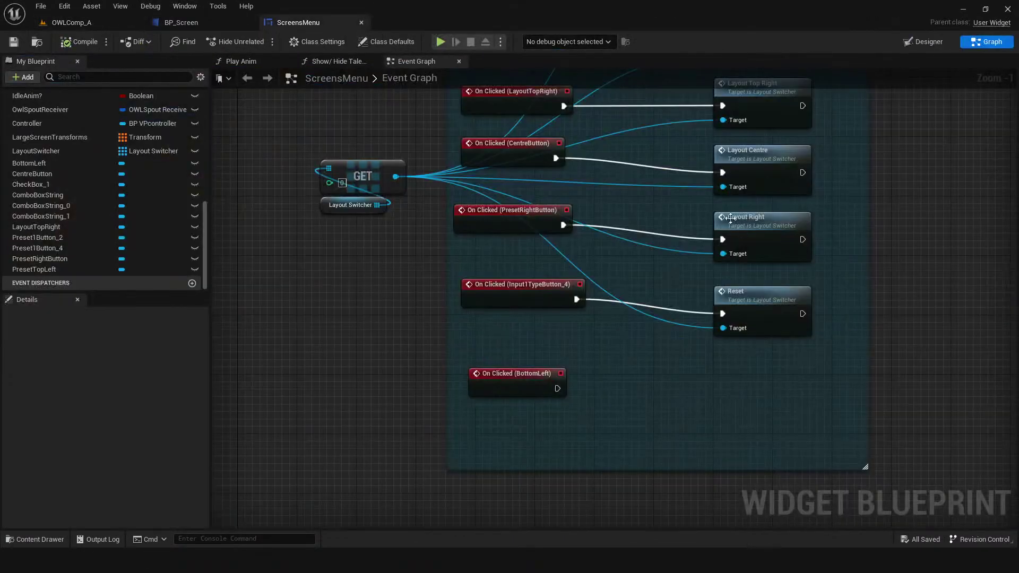
{"action": "left_click", "coordinate": [749, 308]}
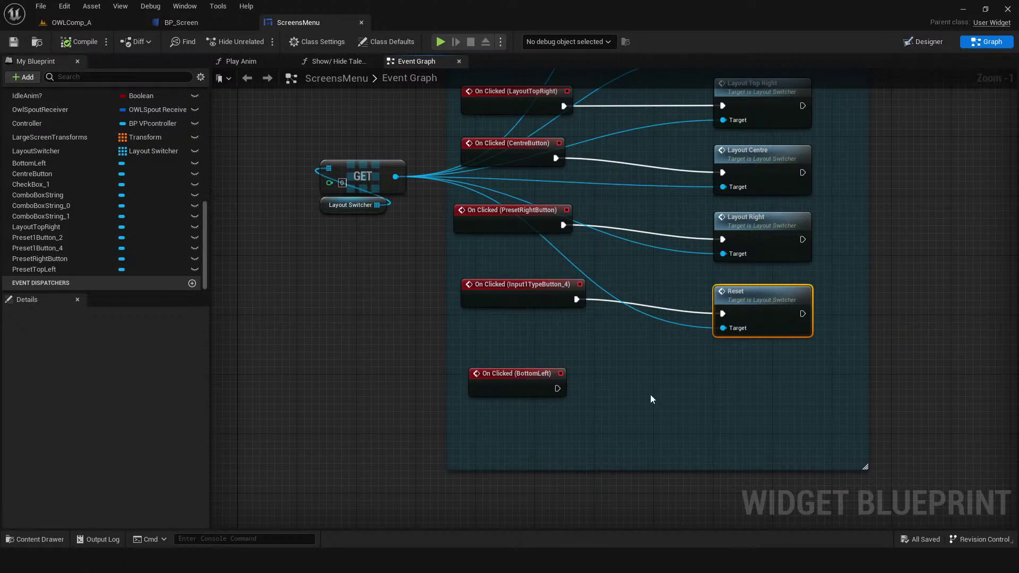
{"action": "scroll", "coordinate": [661, 300], "scroll_direction": "down", "scroll_amount": 4}
{"action": "scroll", "coordinate": [648, 413], "scroll_direction": "up", "scroll_amount": 4}
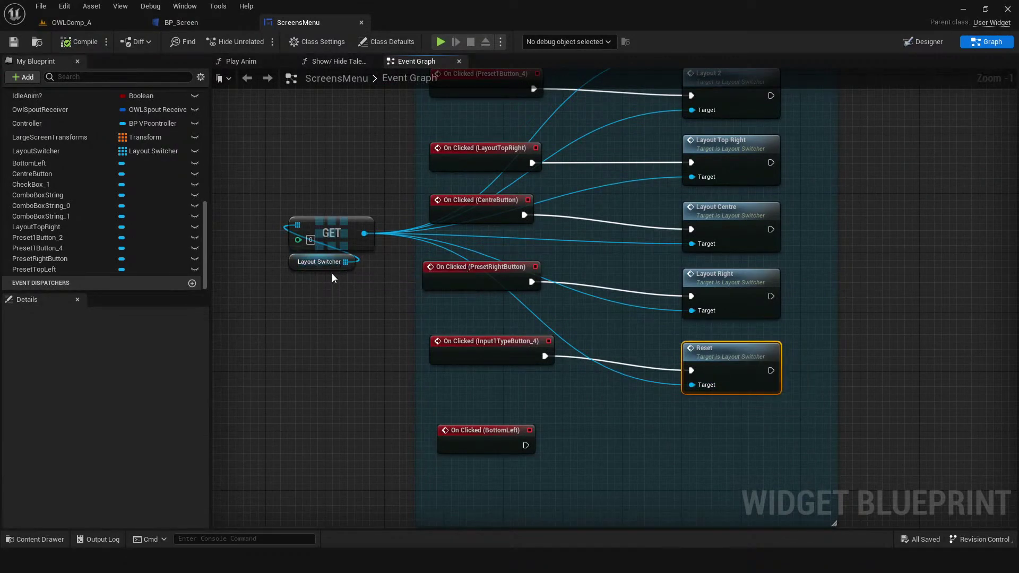
- Open the LayoutSwitcher blueprint from the CompSwitcherTests content folder
{"action": "key", "text": "ctrl+space"}
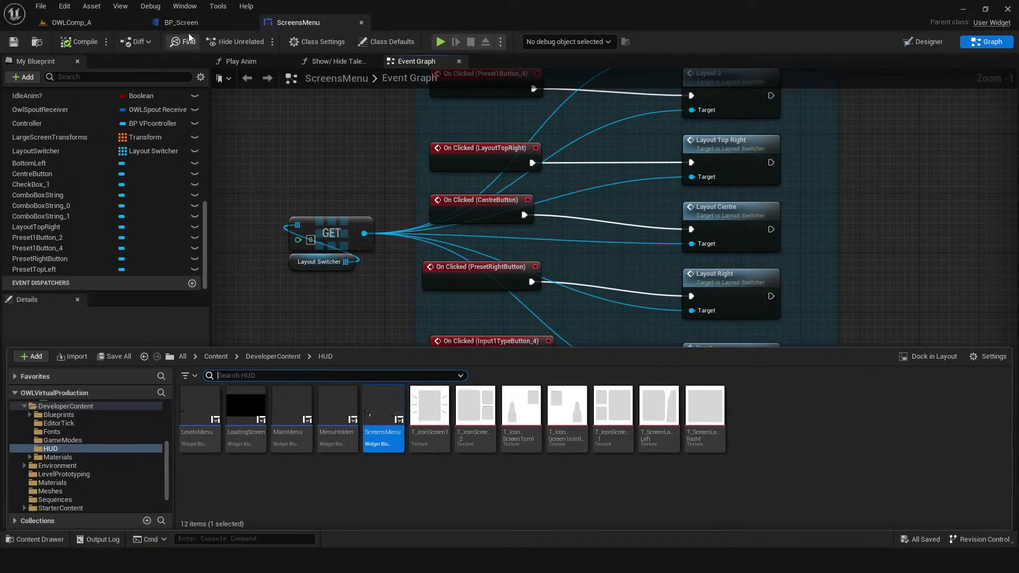
{"action": "left_click", "coordinate": [273, 356]}
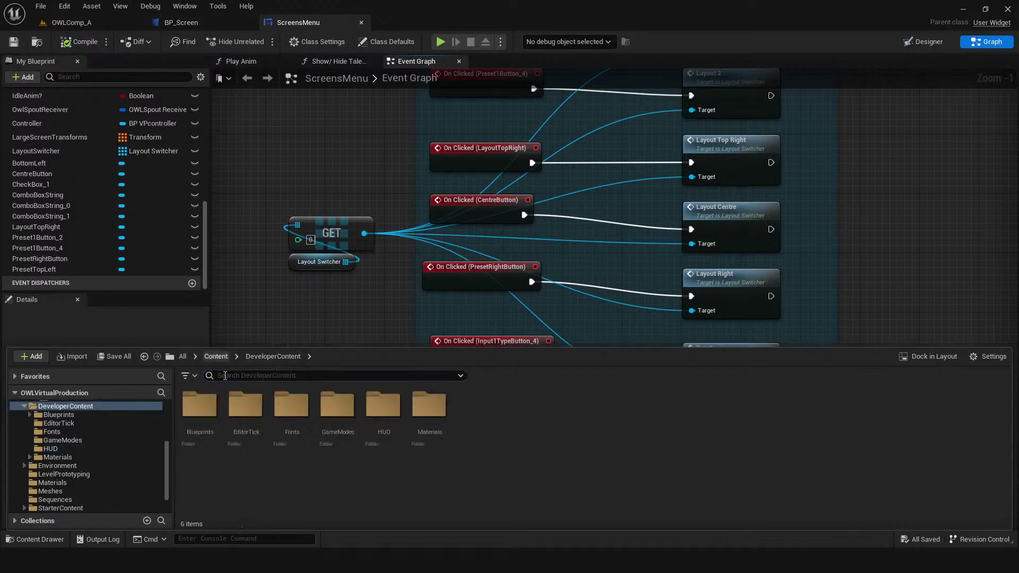
{"action": "double_click", "coordinate": [200, 408]}
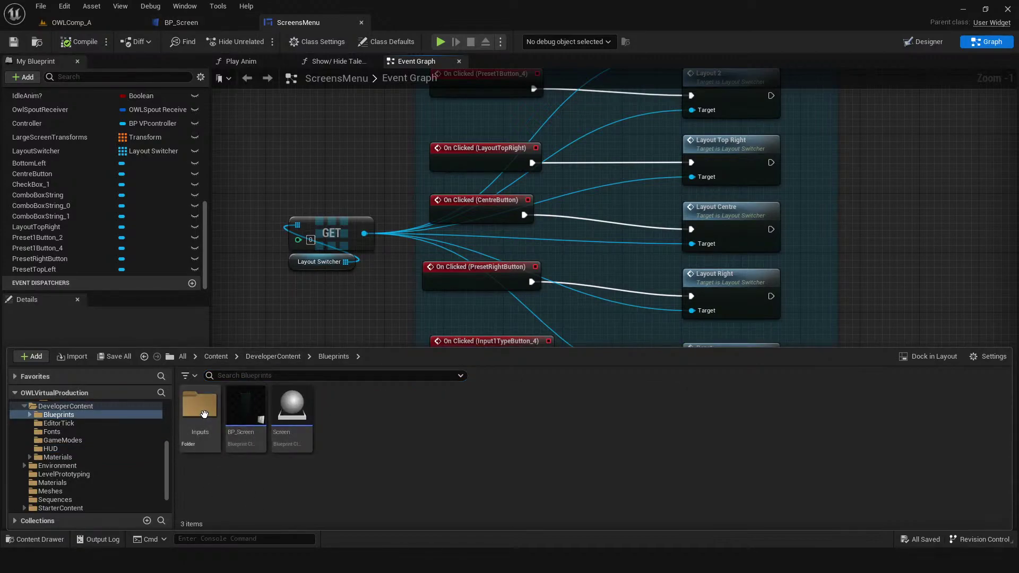
{"action": "left_click", "coordinate": [252, 357]}
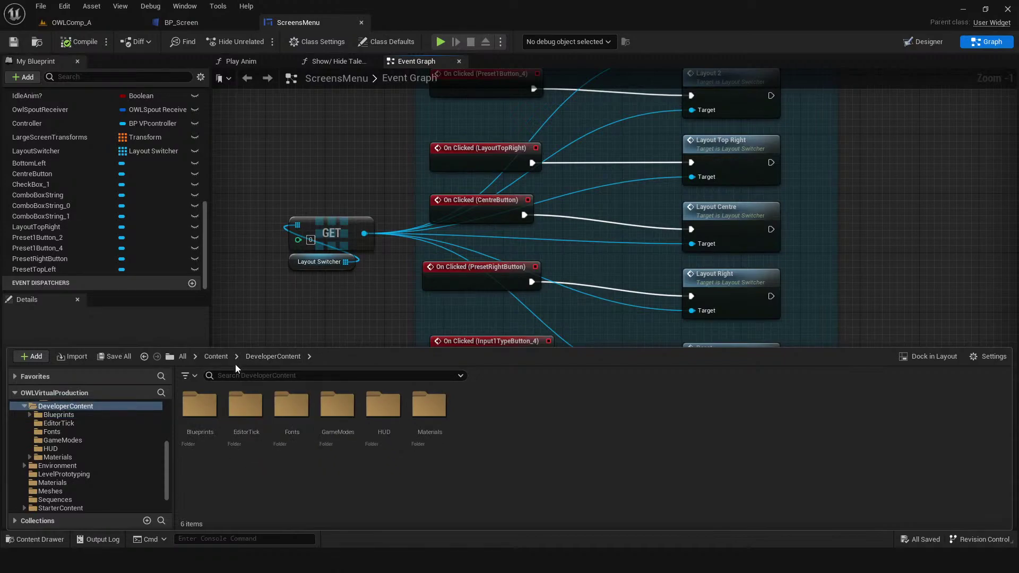
{"action": "left_click", "coordinate": [217, 357]}
{"action": "double_click", "coordinate": [245, 419]}
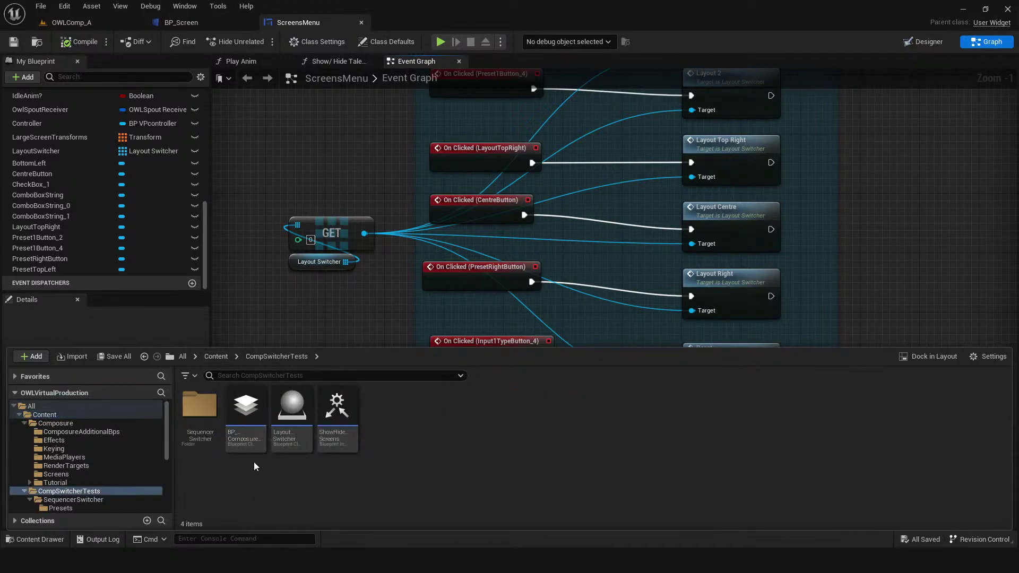
{"action": "double_click", "coordinate": [292, 417]}
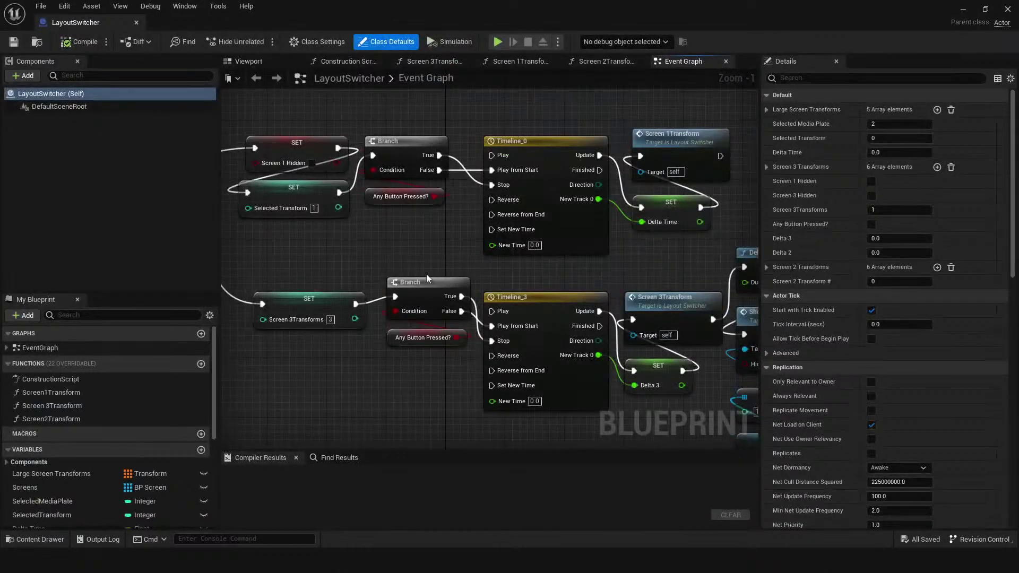
- Add a custom event named BottomRight in the empty area below the existing LayoutSwitcher layout graphs, and compile and save the blueprint
{"action": "scroll", "coordinate": [429, 274], "scroll_direction": "down", "scroll_amount": 6}
{"action": "right_click_drag", "start_coordinate": [541, 446], "coordinate": [475, 315]}
{"action": "right_click", "coordinate": [478, 135]}
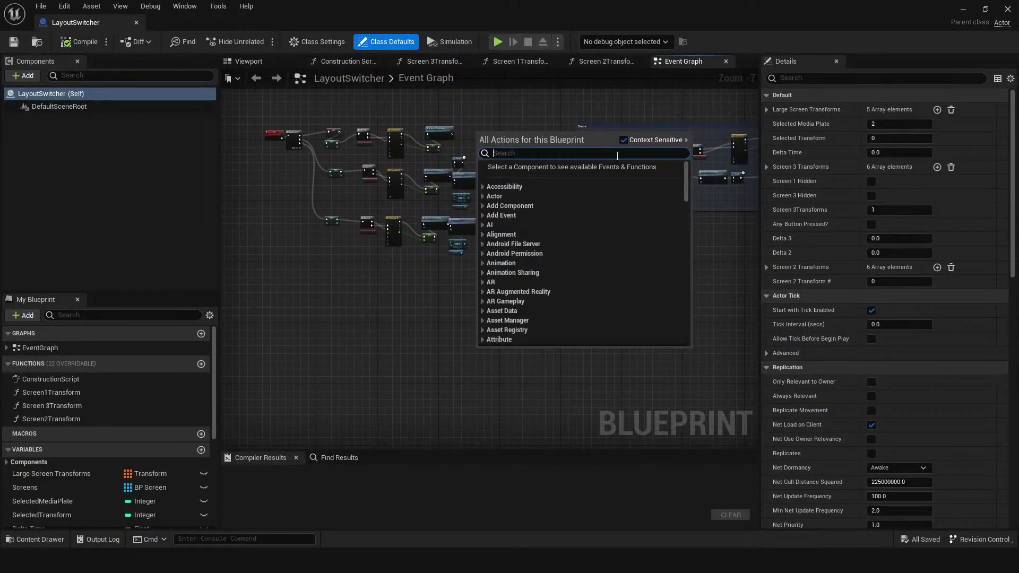
{"action": "type", "text": "custom event"}
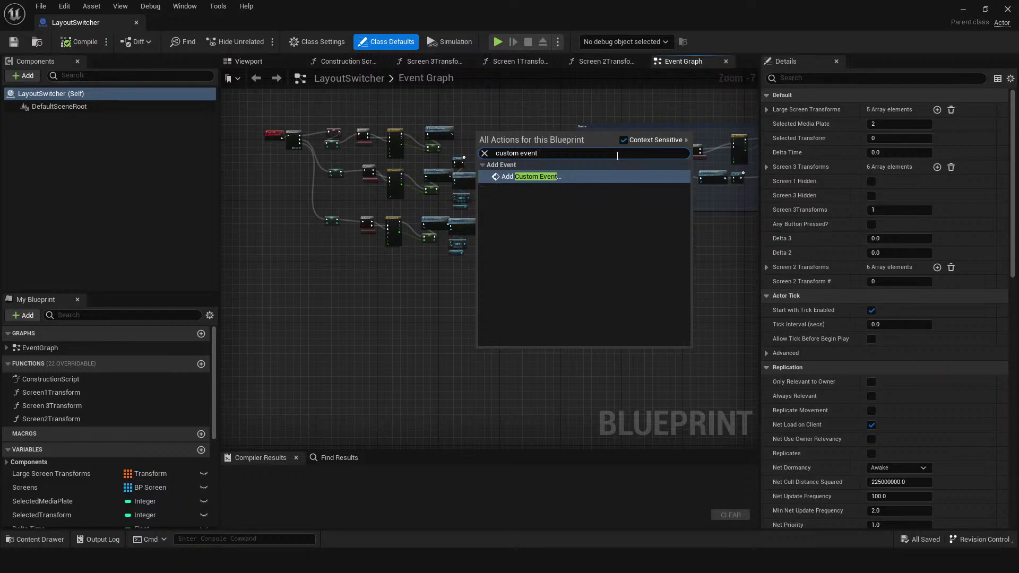
{"action": "left_click", "coordinate": [572, 178]}
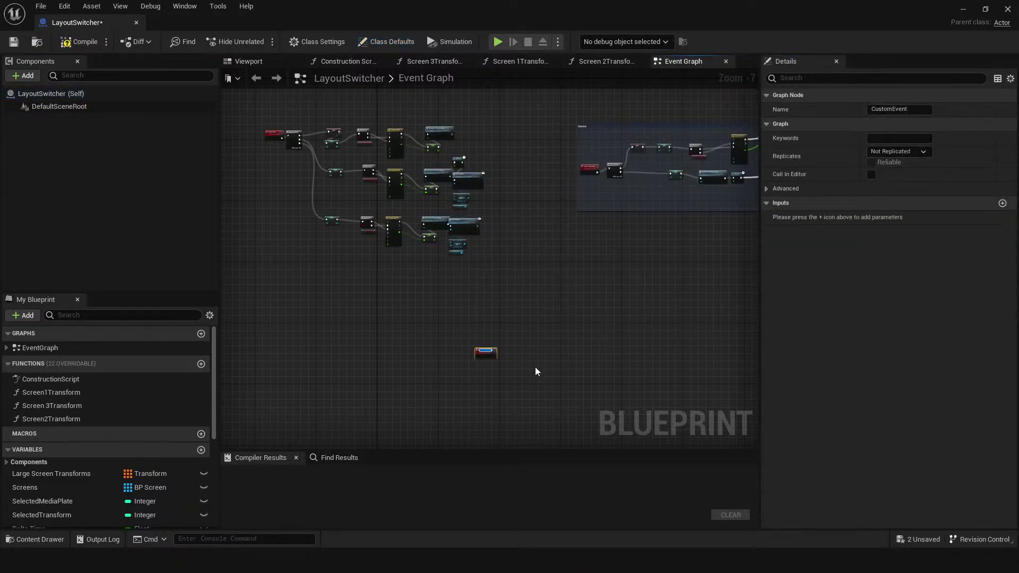
{"action": "scroll", "coordinate": [478, 377], "scroll_direction": "up", "scroll_amount": 4}
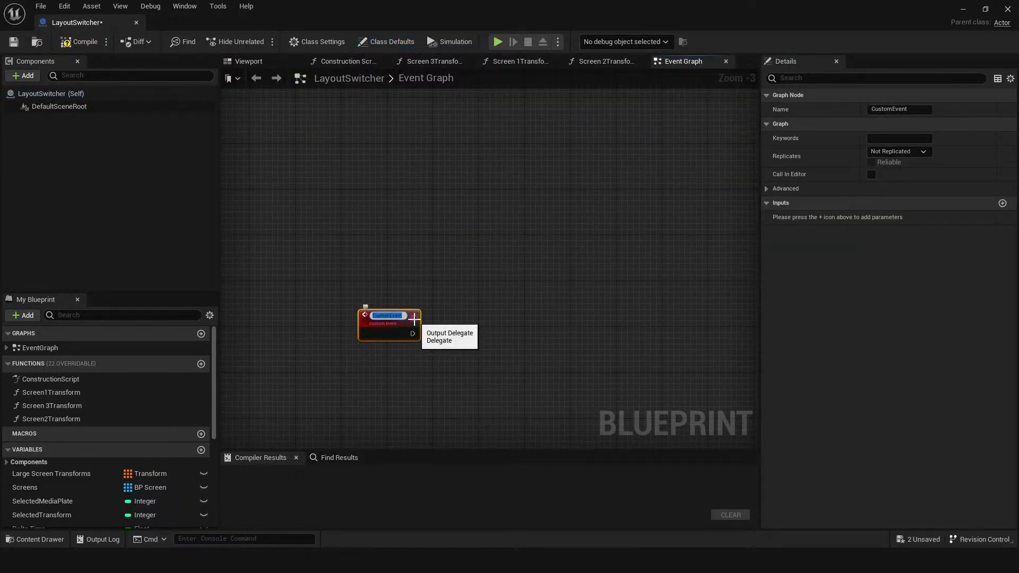
{"action": "type", "text": "BottomRight"}
{"action": "key", "text": "Return"}
{"action": "left_click", "coordinate": [65, 43]}
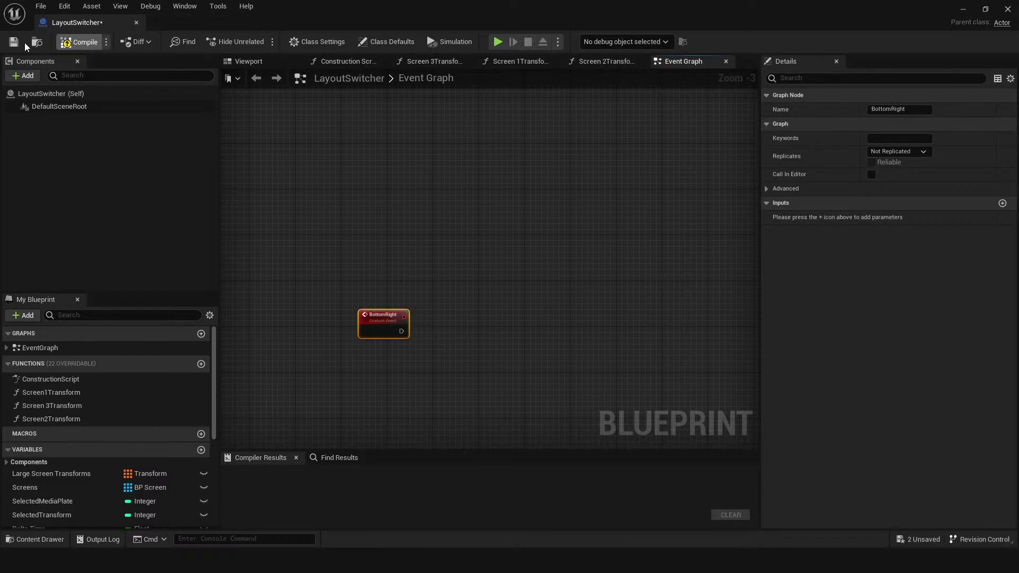
{"action": "left_click", "coordinate": [13, 42]}
{"action": "right_click_drag", "start_coordinate": [389, 251], "coordinate": [438, 280]}
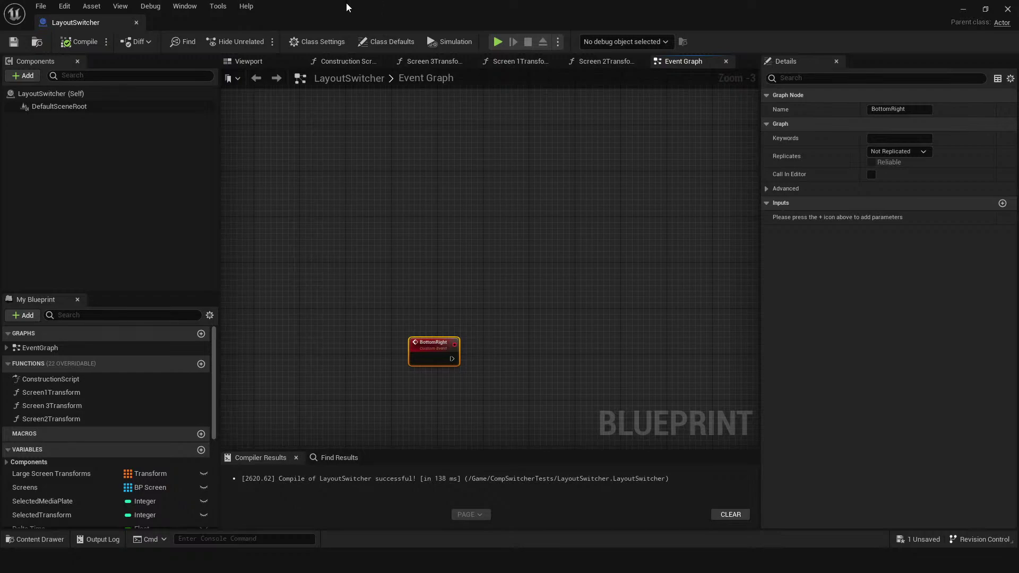
- Add a Bottom Right call from the Layout Switcher GET node in ScreensMenu, connect On Clicked (BottomLeft) to it, and save the widget
{"action": "left_click_drag", "start_coordinate": [343, 14], "coordinate": [1018, 107]}
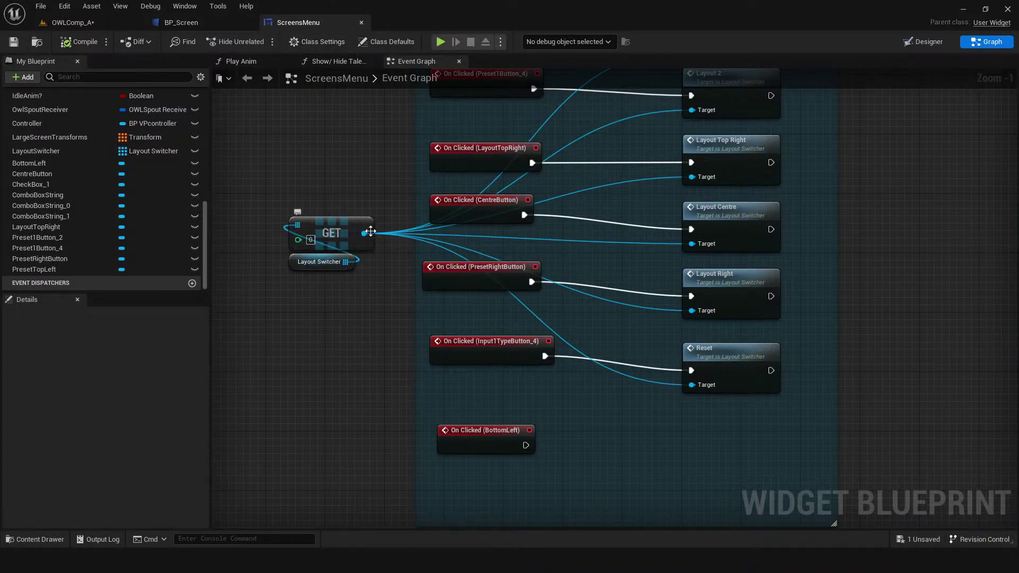
{"action": "left_click_drag", "start_coordinate": [364, 233], "coordinate": [687, 438]}
{"action": "type", "text": "bottom"}
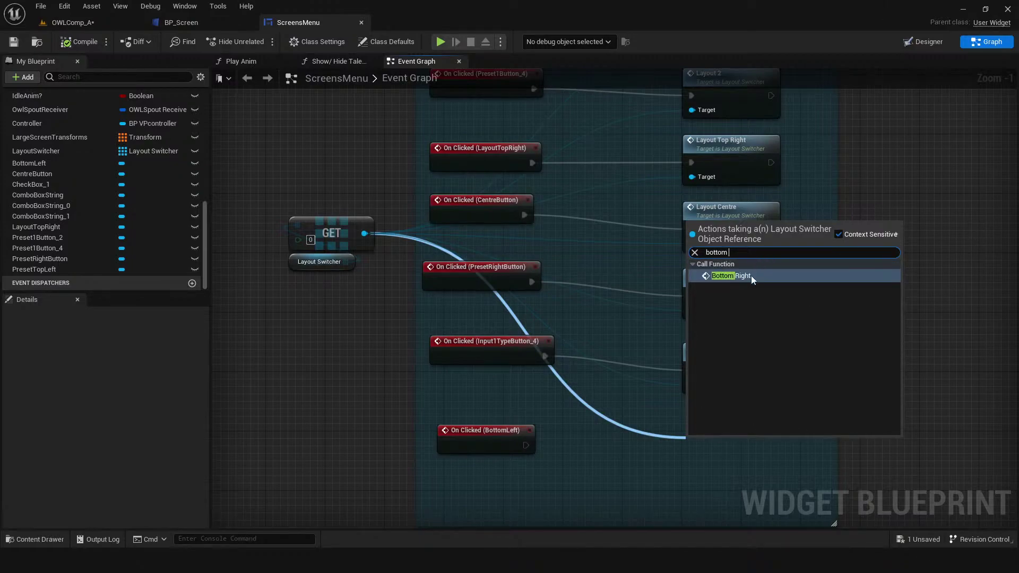
{"action": "left_click", "coordinate": [750, 275]}
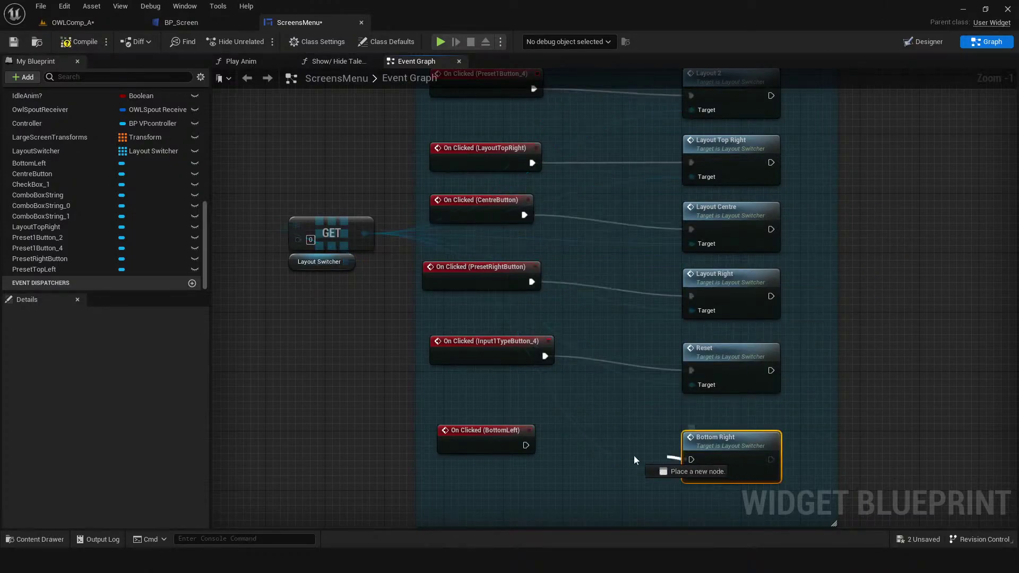
{"action": "left_click_drag", "start_coordinate": [527, 447], "coordinate": [526, 445]}
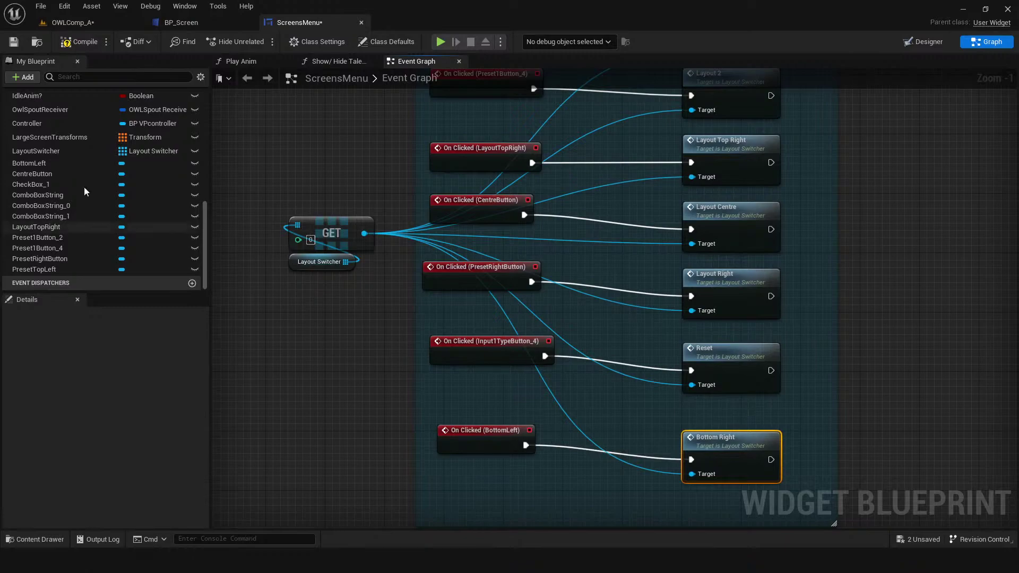
{"action": "left_click", "coordinate": [14, 42]}
- Look over the LayoutSwitcher event graph around BottomRight, and save the OWLComp_A level
{"action": "left_click_drag", "start_coordinate": [1018, 271], "coordinate": [580, 1]}
{"action": "scroll", "coordinate": [420, 265], "scroll_direction": "down", "scroll_amount": 9}
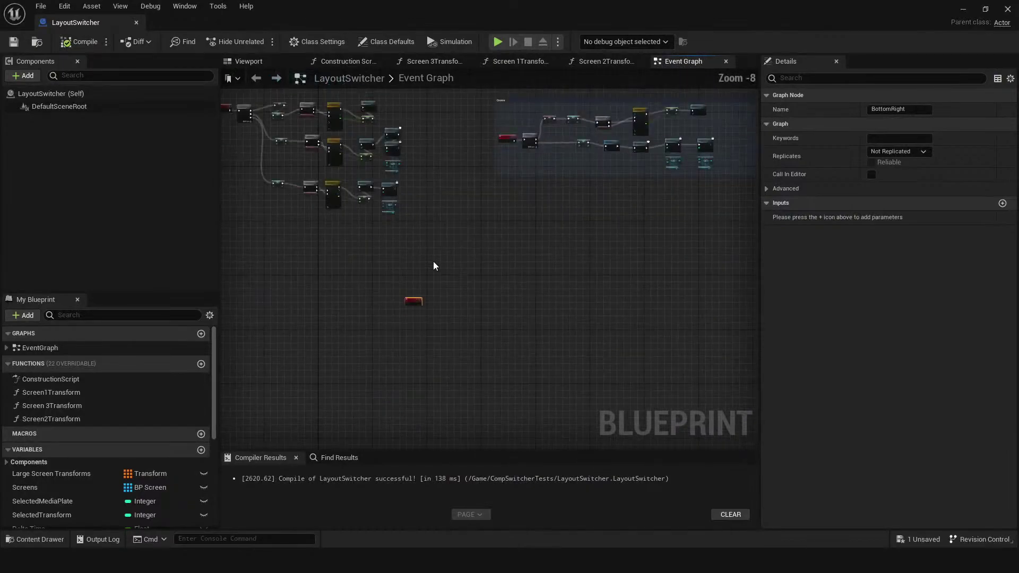
{"action": "scroll", "coordinate": [329, 259], "scroll_direction": "up", "scroll_amount": 3}
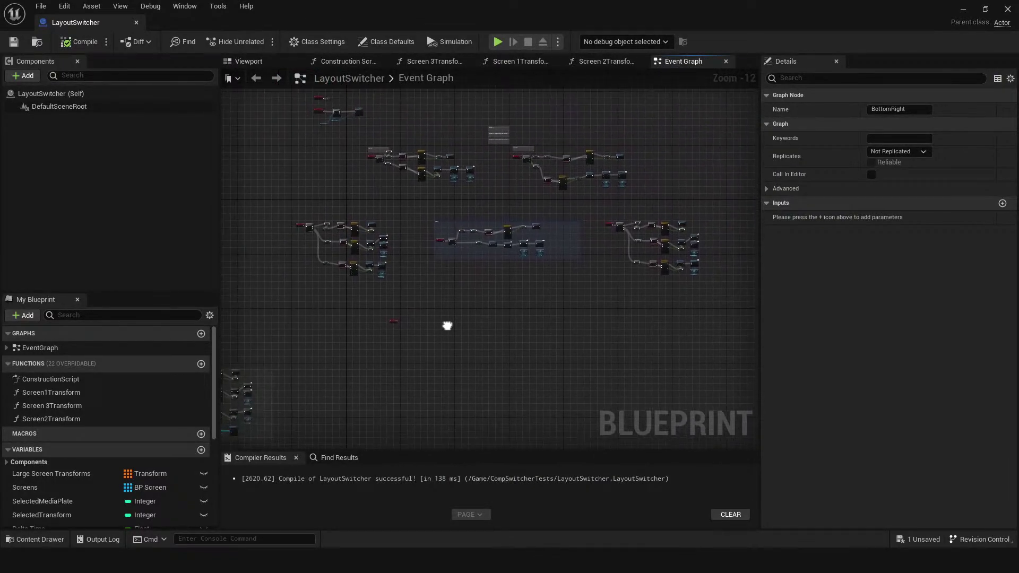
{"action": "right_click_drag", "start_coordinate": [401, 393], "coordinate": [494, 332]}
{"action": "scroll", "coordinate": [495, 332], "scroll_direction": "up", "scroll_amount": 1}
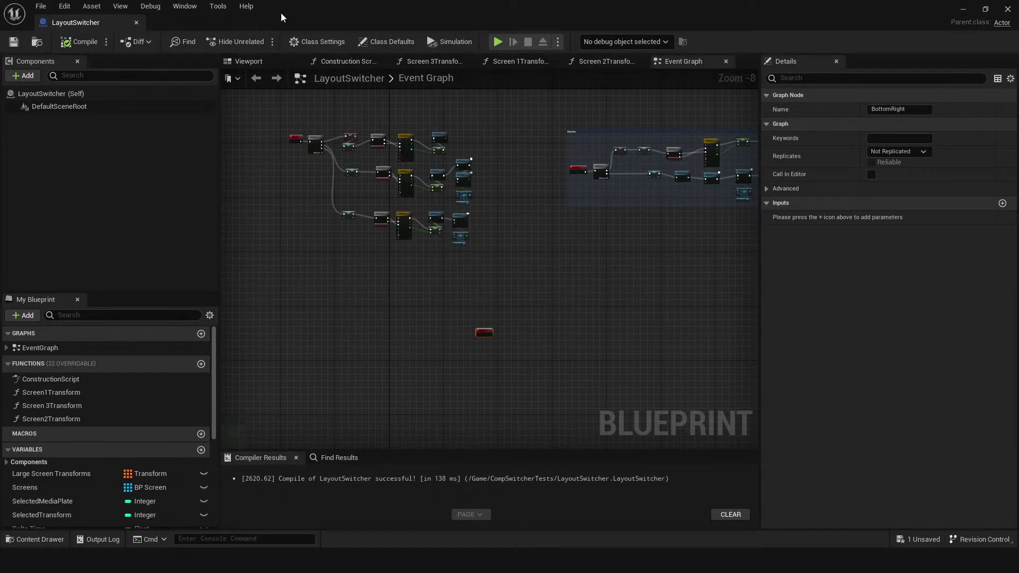
{"action": "left_click_drag", "start_coordinate": [510, 16], "coordinate": [707, 180]}
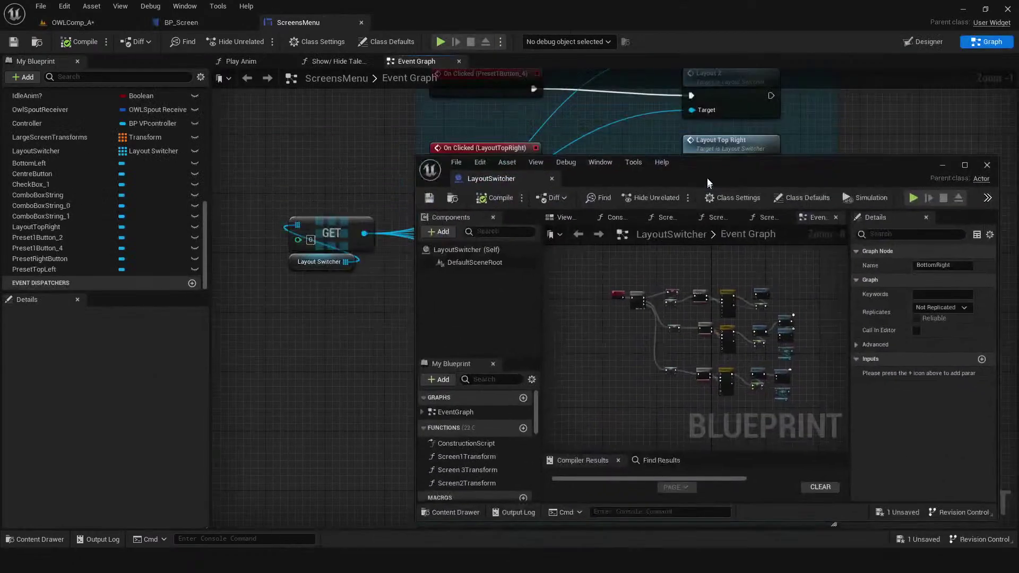
{"action": "left_click", "coordinate": [56, 28]}
{"action": "key", "text": "ctrl+s"}
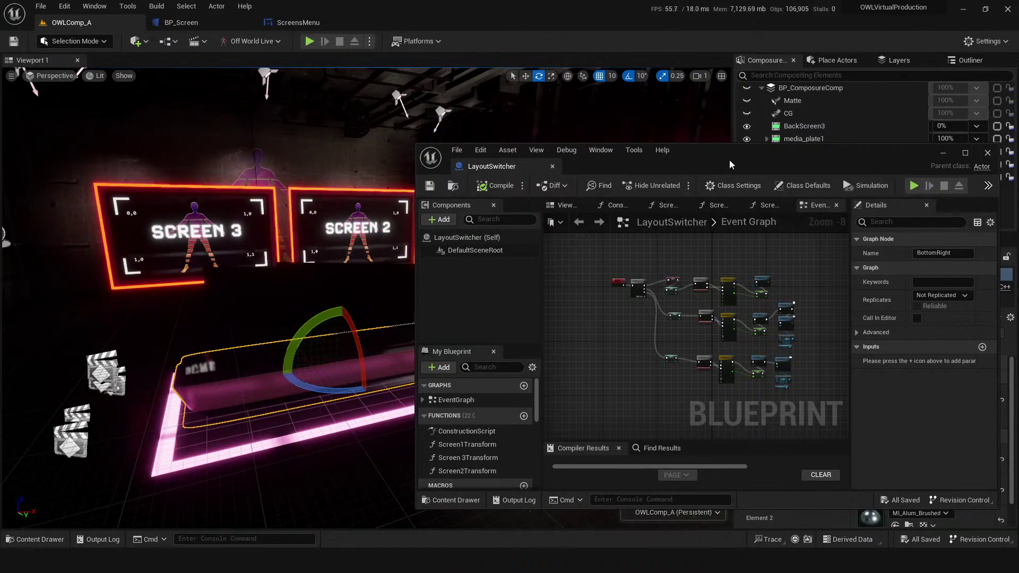
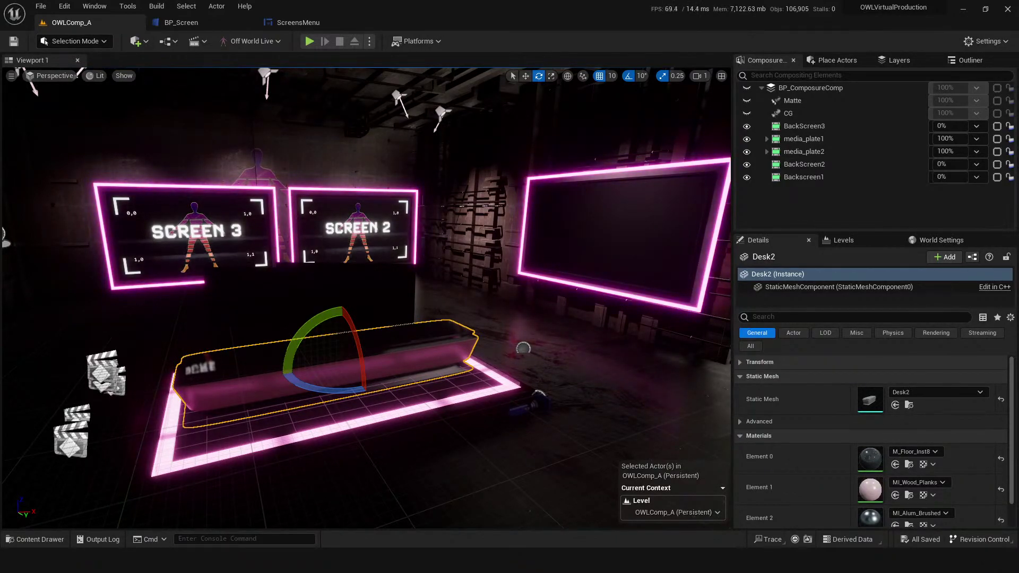
- Move BP_Screen2 in the level to about X 42, Y -140, Z 230, overlapping Screen 3
{"action": "left_click", "coordinate": [385, 212]}
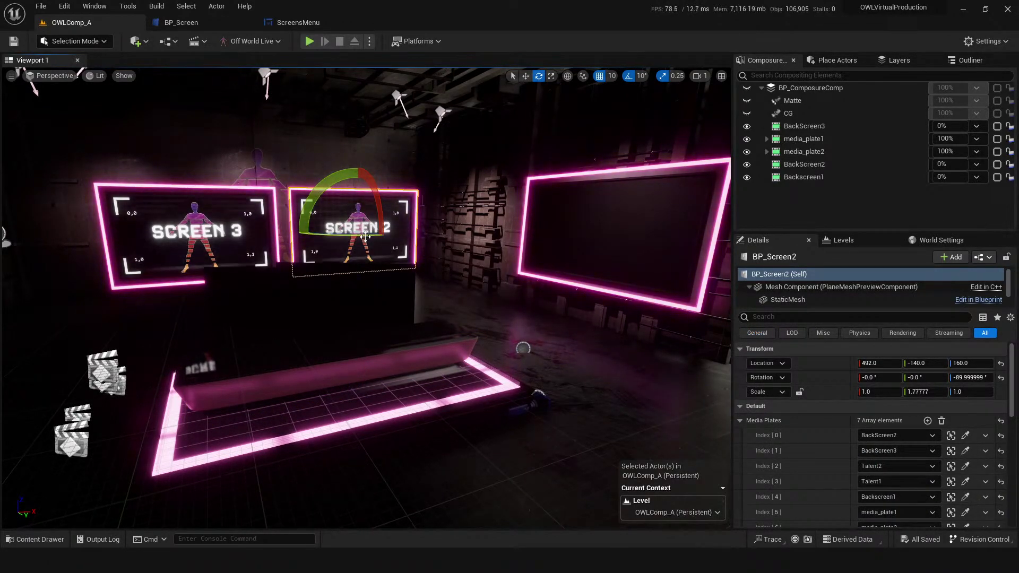
{"action": "key", "text": "w"}
{"action": "key", "text": "d"}
{"action": "right_click_drag", "start_coordinate": [364, 245], "coordinate": [316, 262]}
{"action": "left_click_drag", "start_coordinate": [441, 187], "coordinate": [273, 158]}
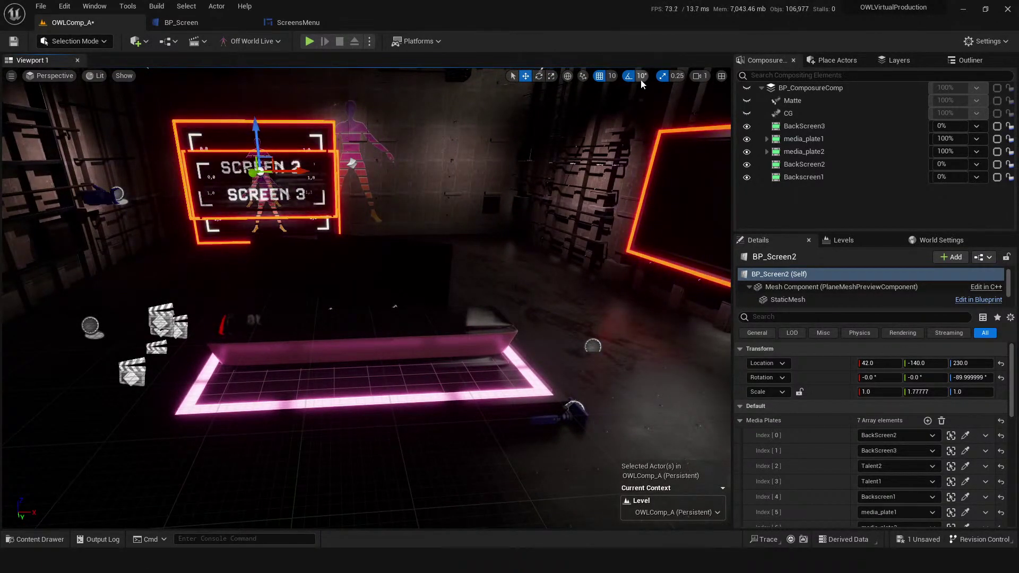
{"action": "right_click_drag", "start_coordinate": [468, 253], "coordinate": [465, 219]}
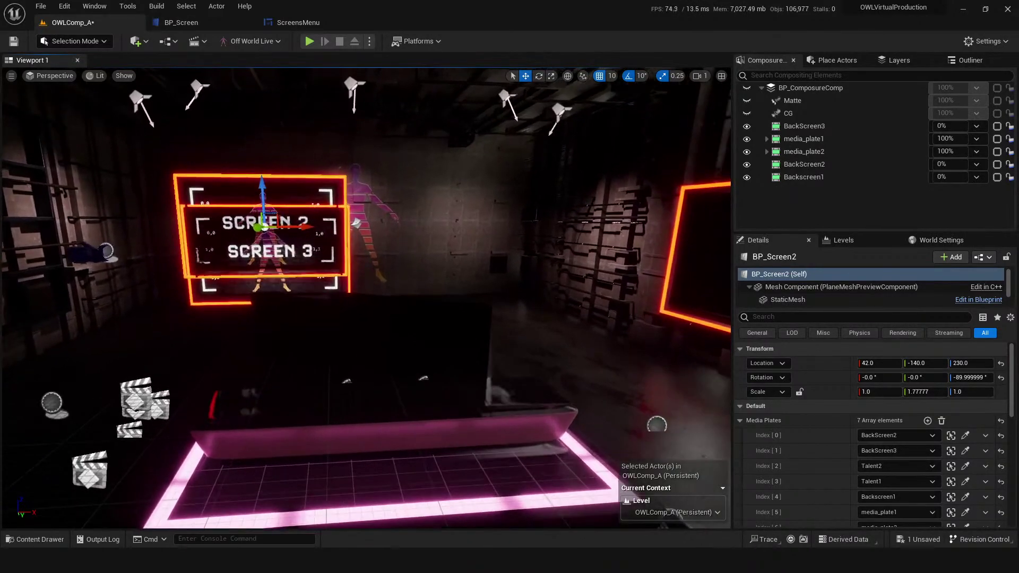
- Examine the LayoutSwitcher event graph around BottomRight, its variables and the default array of Screen 3 Transforms
{"action": "left_click_drag", "start_coordinate": [1015, 212], "coordinate": [566, 1]}
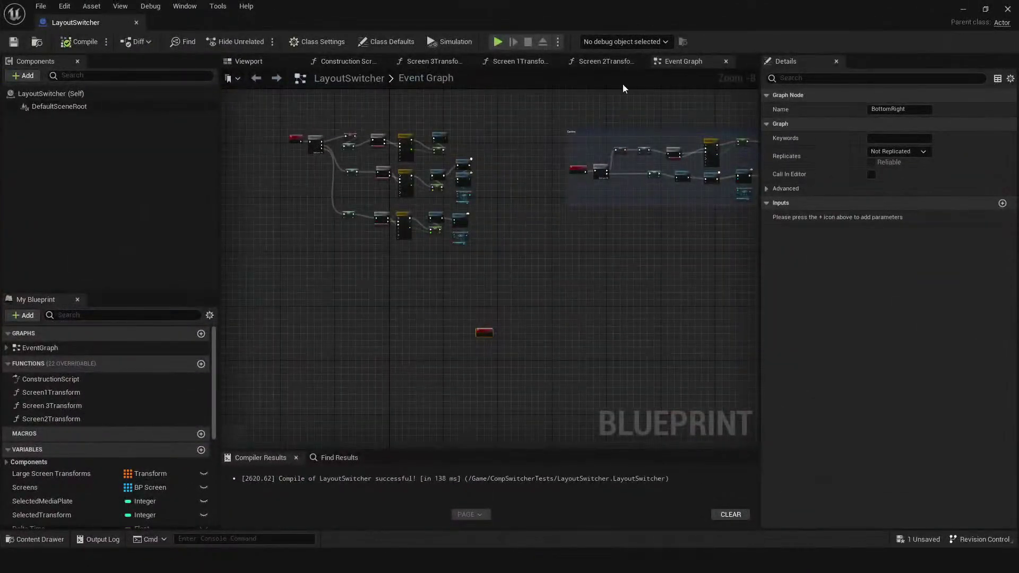
{"action": "scroll", "coordinate": [630, 225], "scroll_direction": "up", "scroll_amount": 2}
{"action": "right_click_drag", "start_coordinate": [594, 347], "coordinate": [555, 401]}
{"action": "scroll", "coordinate": [493, 378], "scroll_direction": "down", "scroll_amount": 3}
{"action": "mouse_move", "coordinate": [579, 330]}
{"action": "right_mouse_down"}
{"action": "mouse_move", "coordinate": [493, 378]}
{"action": "mouse_move", "coordinate": [438, 384]}
{"action": "mouse_move", "coordinate": [484, 313]}
{"action": "mouse_move", "coordinate": [587, 317]}
{"action": "right_mouse_up"}
{"action": "scroll", "coordinate": [518, 334], "scroll_direction": "up", "scroll_amount": 3}
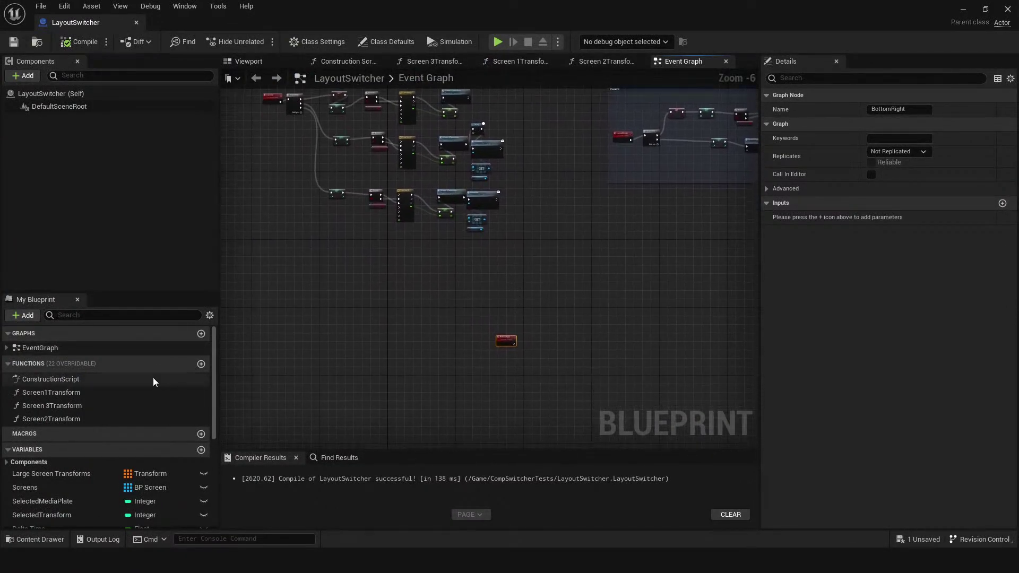
{"action": "scroll", "coordinate": [141, 414], "scroll_direction": "down", "scroll_amount": 3}
{"action": "scroll", "coordinate": [82, 424], "scroll_direction": "down", "scroll_amount": 1}
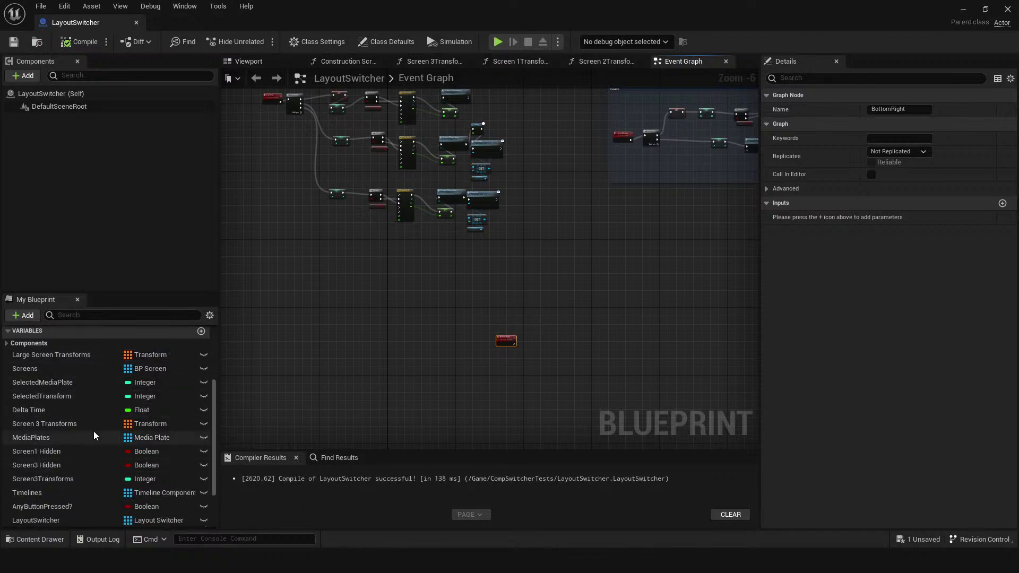
{"action": "left_click", "coordinate": [70, 428]}
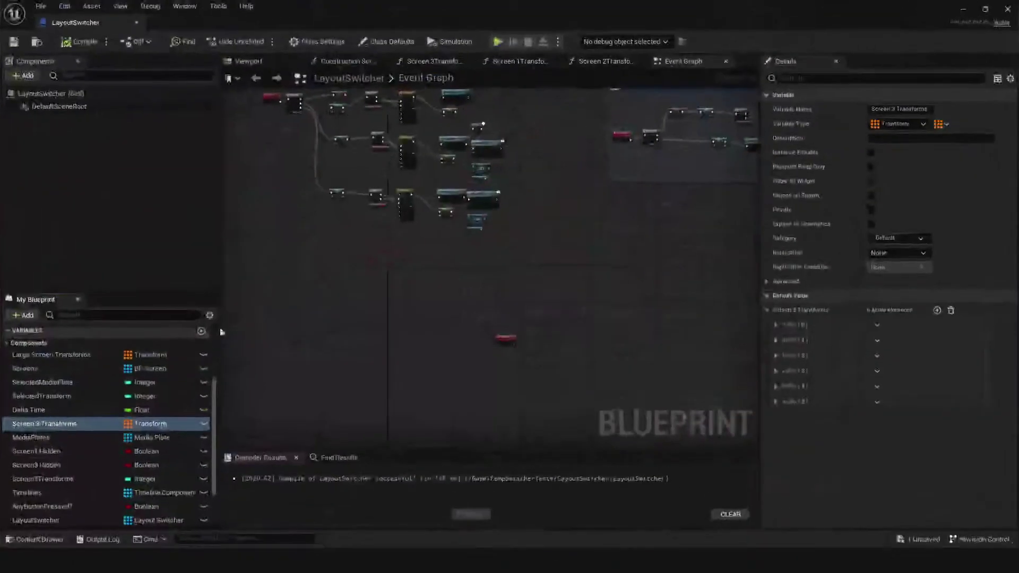
{"action": "scroll", "coordinate": [123, 428], "scroll_direction": "down", "scroll_amount": 2}
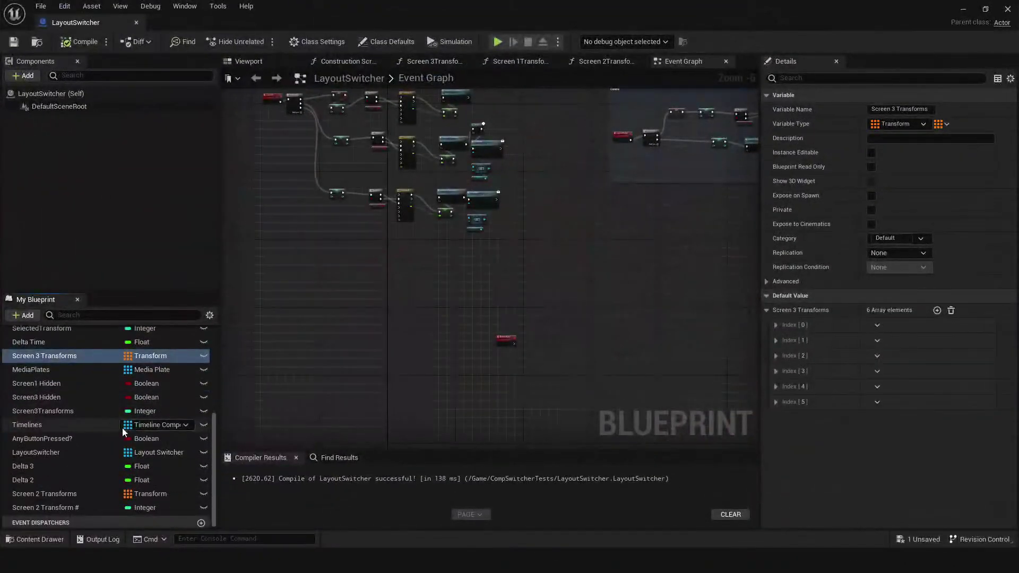
- Add an Index [6] element to the Screen 2 Transforms default array and expand its transform fields
{"action": "left_click", "coordinate": [77, 492]}
{"action": "left_click_drag", "start_coordinate": [77, 492], "coordinate": [530, 375]}
{"action": "left_click", "coordinate": [578, 364]}
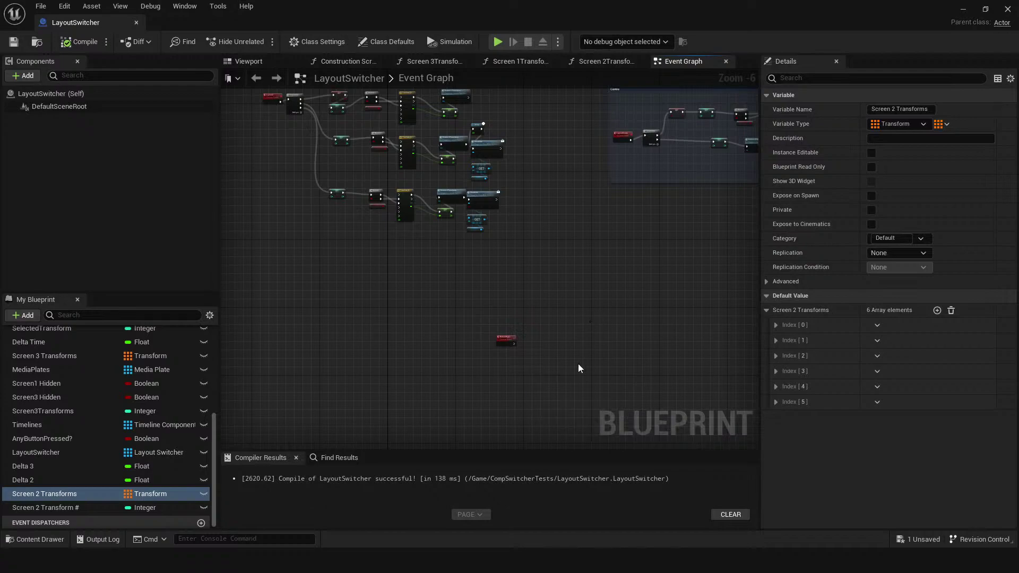
{"action": "scroll", "coordinate": [578, 364], "scroll_direction": "up", "scroll_amount": 4}
{"action": "left_click", "coordinate": [937, 311]}
{"action": "left_click", "coordinate": [775, 417]}
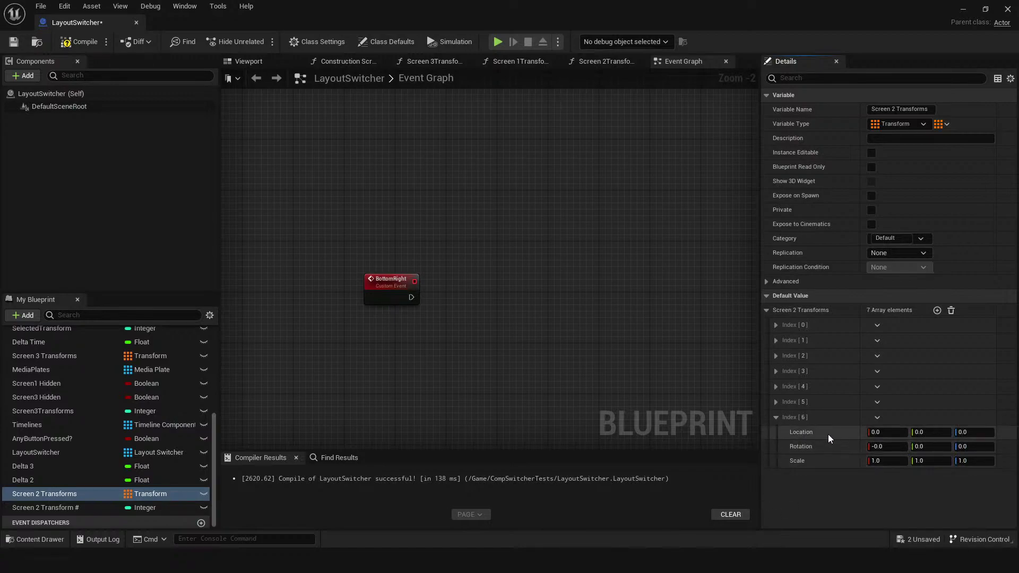
- Arrange the LayoutSwitcher window beside the level's BP_Screen2 details, with Index [6] of Screen 2 Transforms expanded
{"action": "left_click_drag", "start_coordinate": [655, 21], "coordinate": [326, 126]}
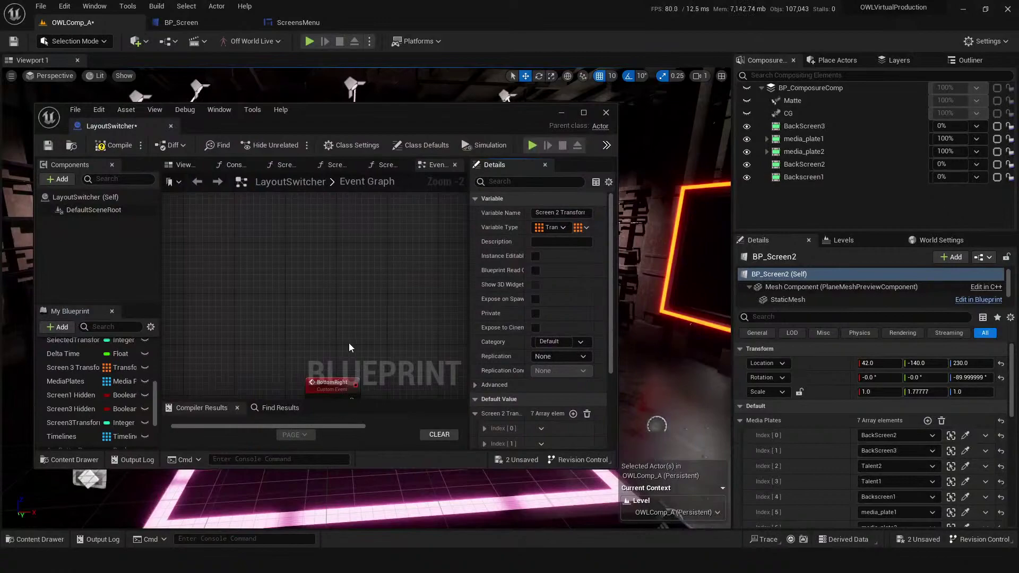
{"action": "scroll", "coordinate": [567, 427], "scroll_direction": "down", "scroll_amount": 3}
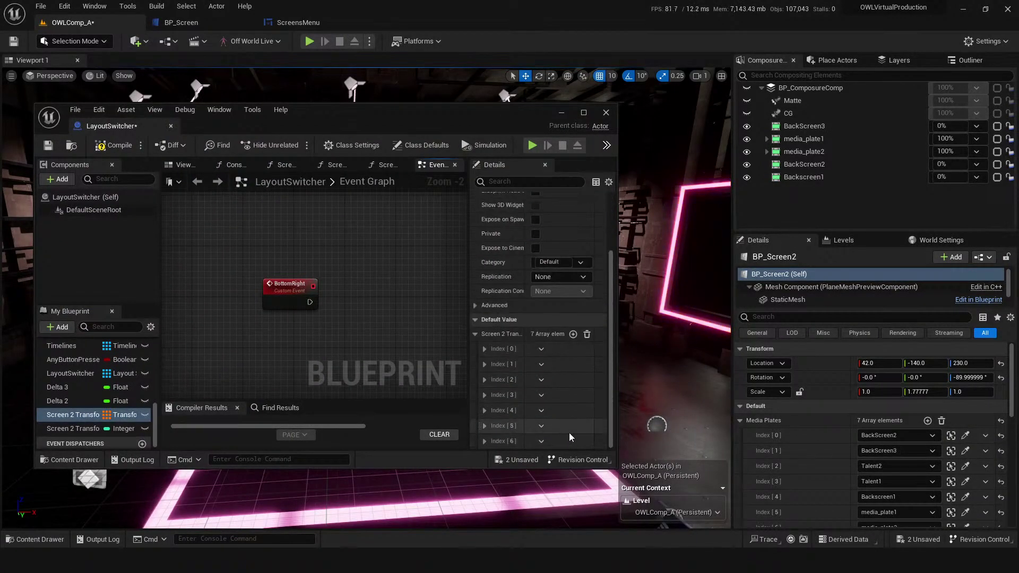
{"action": "left_click", "coordinate": [484, 441]}
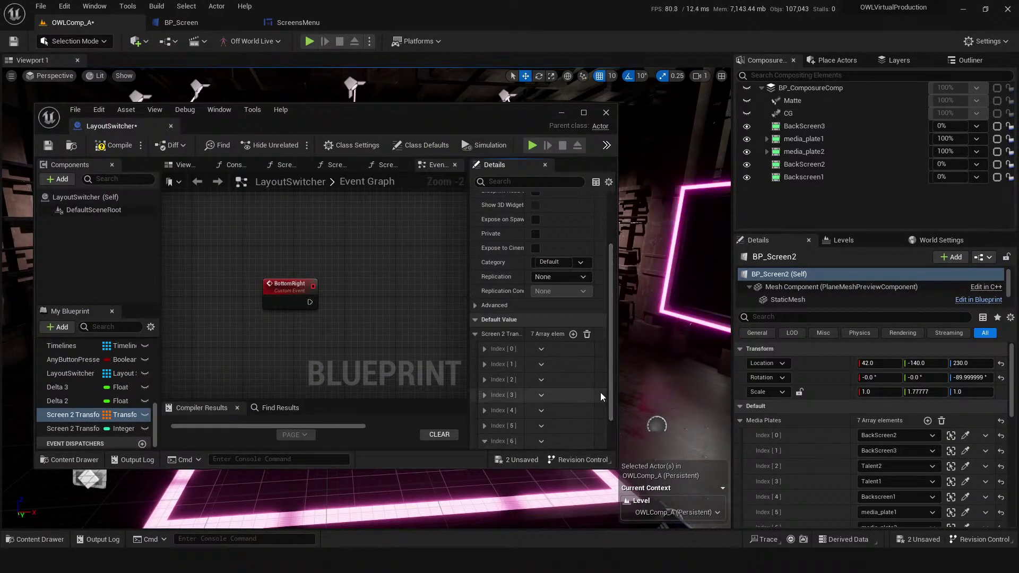
{"action": "scroll", "coordinate": [600, 393], "scroll_direction": "down", "scroll_amount": 2}
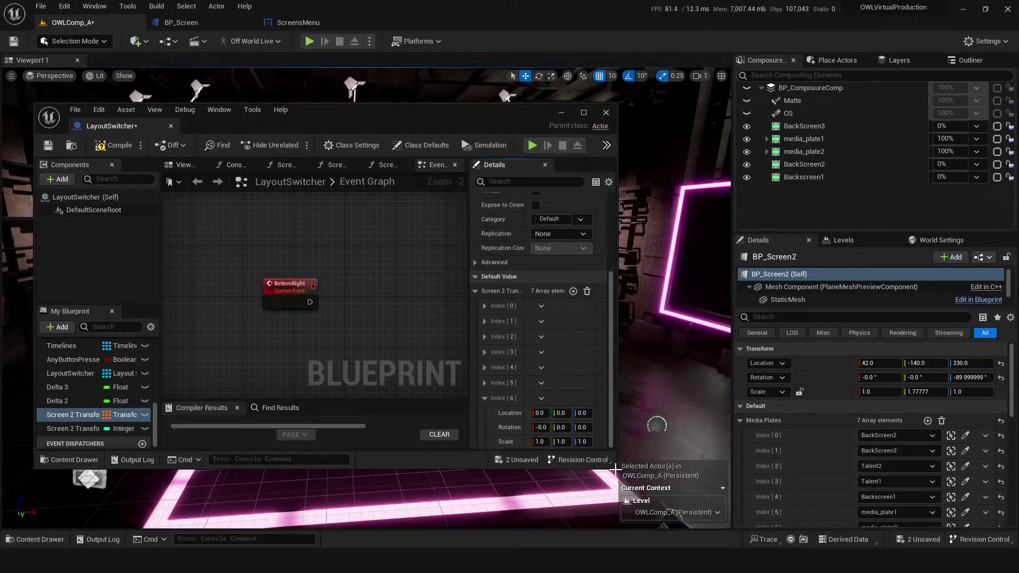
{"action": "left_click_drag", "start_coordinate": [613, 466], "coordinate": [726, 529]}
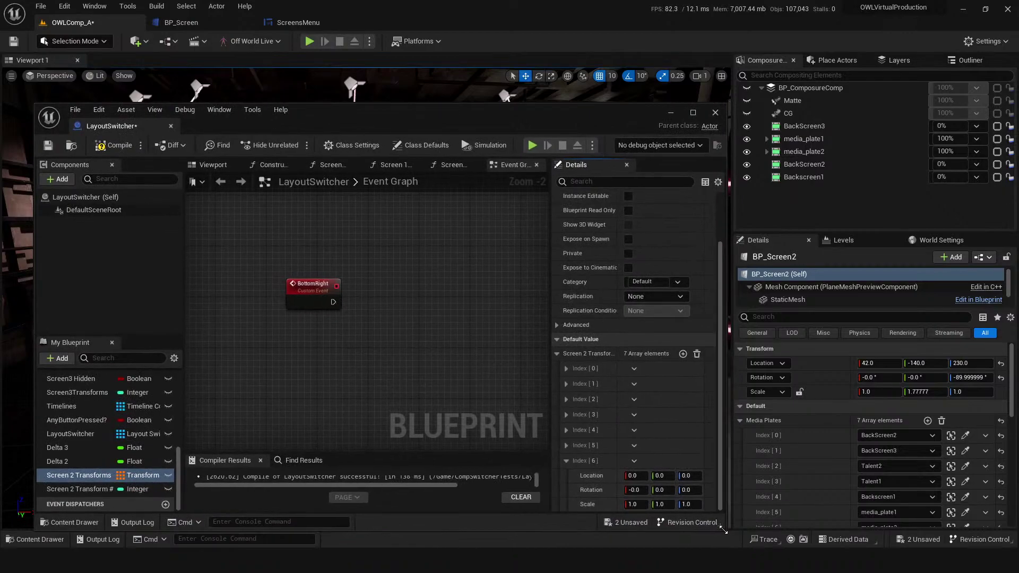
{"action": "left_click_drag", "start_coordinate": [522, 122], "coordinate": [413, 50]}
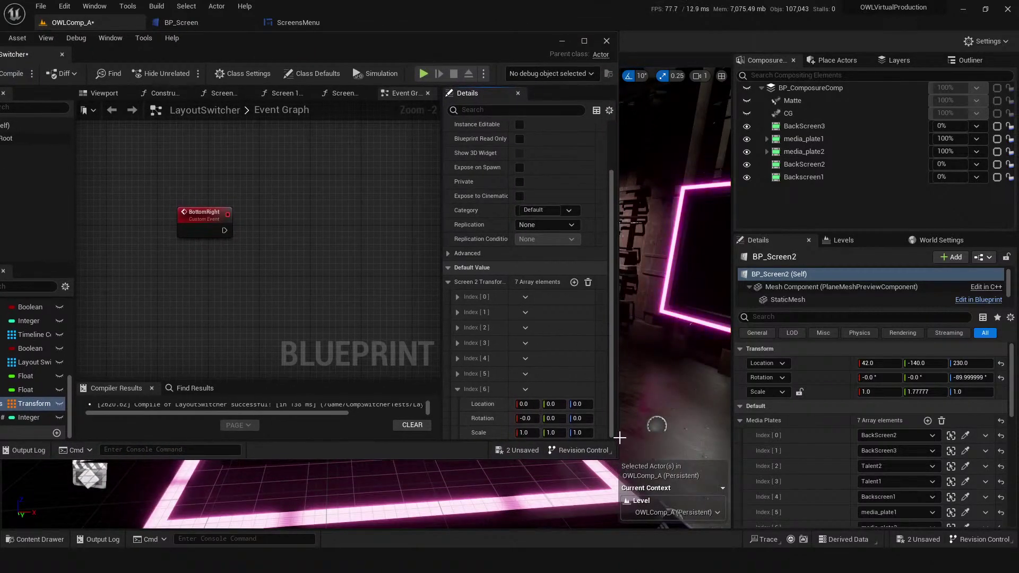
{"action": "left_click_drag", "start_coordinate": [617, 429], "coordinate": [691, 429]}
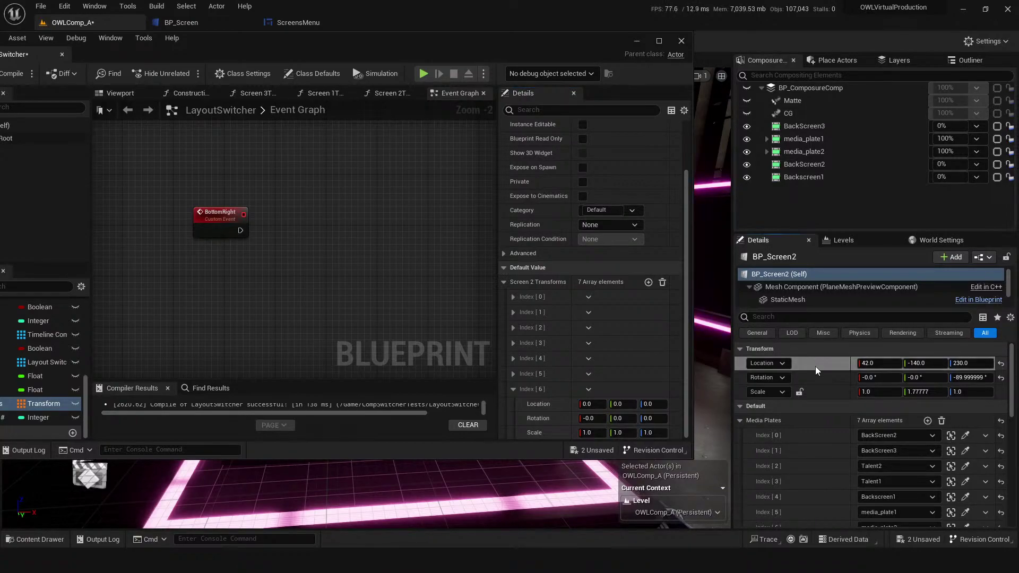
- Copy BP_Screen2's location, rotation and scale into Index [6] of Screen 2 Transforms, and save the LayoutSwitcher blueprint
{"action": "left_click", "coordinate": [564, 404], "text": "shift"}
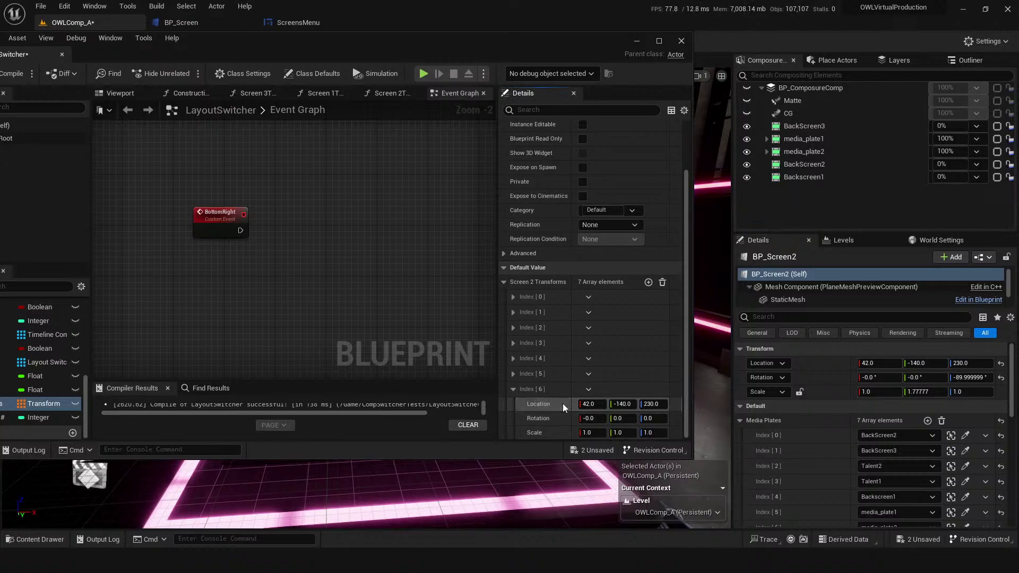
{"action": "right_click", "coordinate": [810, 380], "text": "shift"}
{"action": "left_click", "coordinate": [563, 420], "text": "shift"}
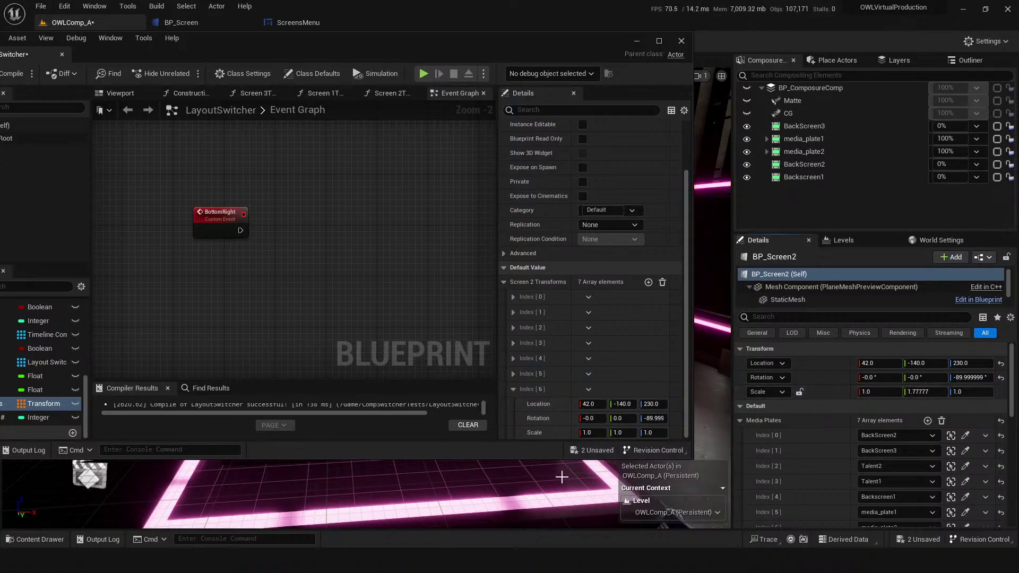
{"action": "key", "text": "ctrl+v"}
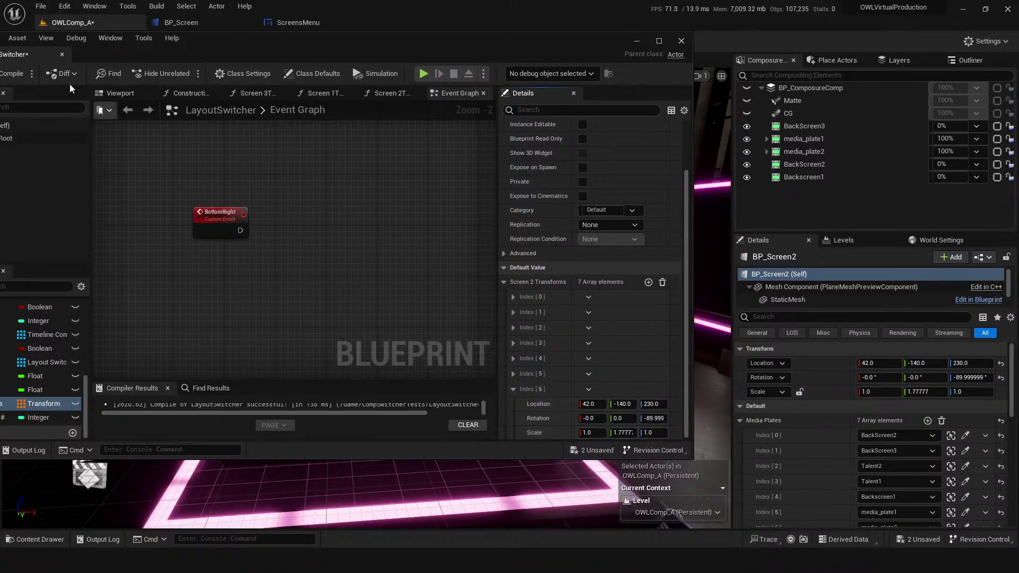
{"action": "left_click_drag", "start_coordinate": [291, 53], "coordinate": [522, 34]}
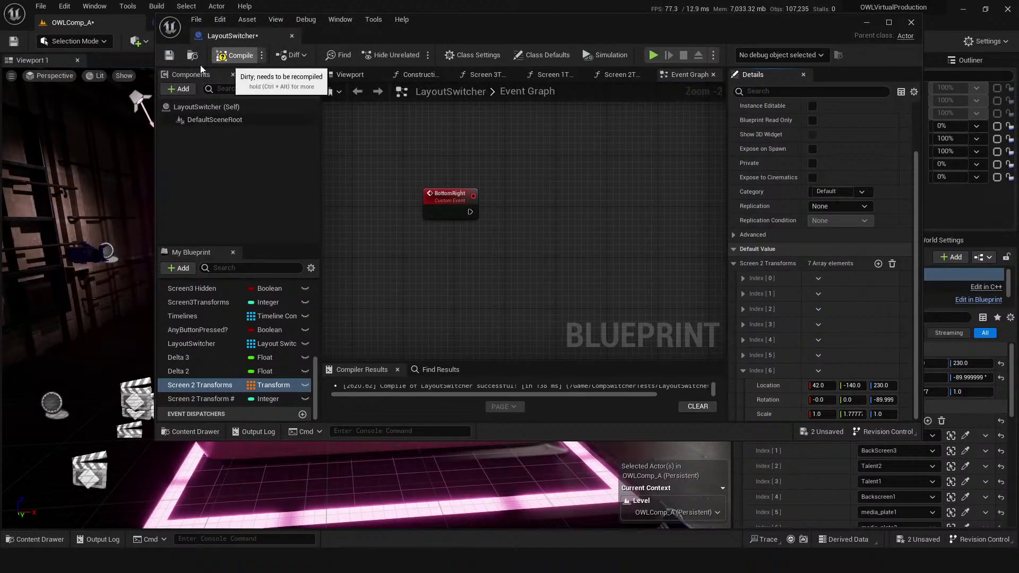
{"action": "left_click", "coordinate": [170, 55]}
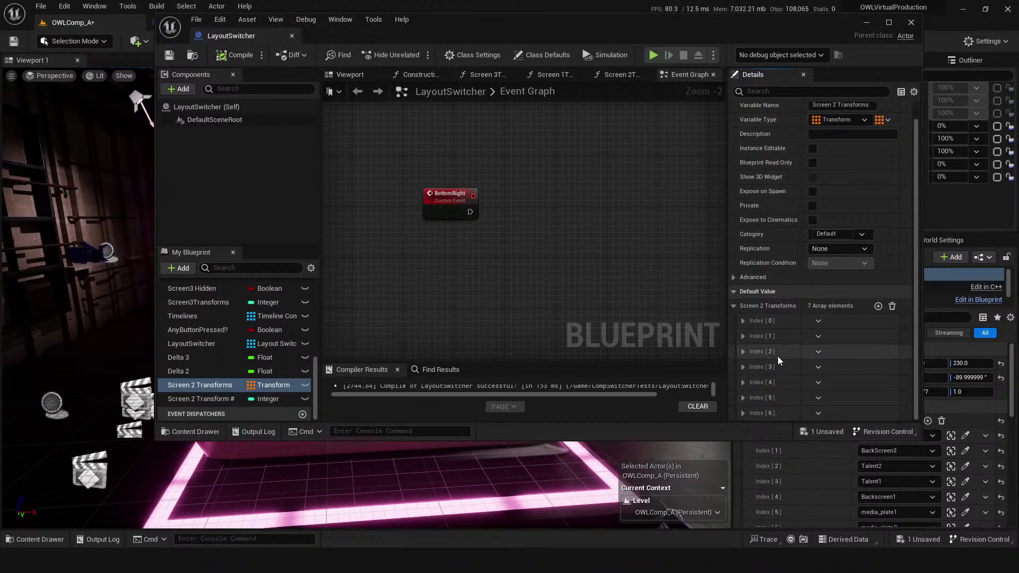
- Return BP_Screen2 in the level to its place beside Screen 3 and save OWLComp_A
{"action": "double_click", "coordinate": [738, 32]}
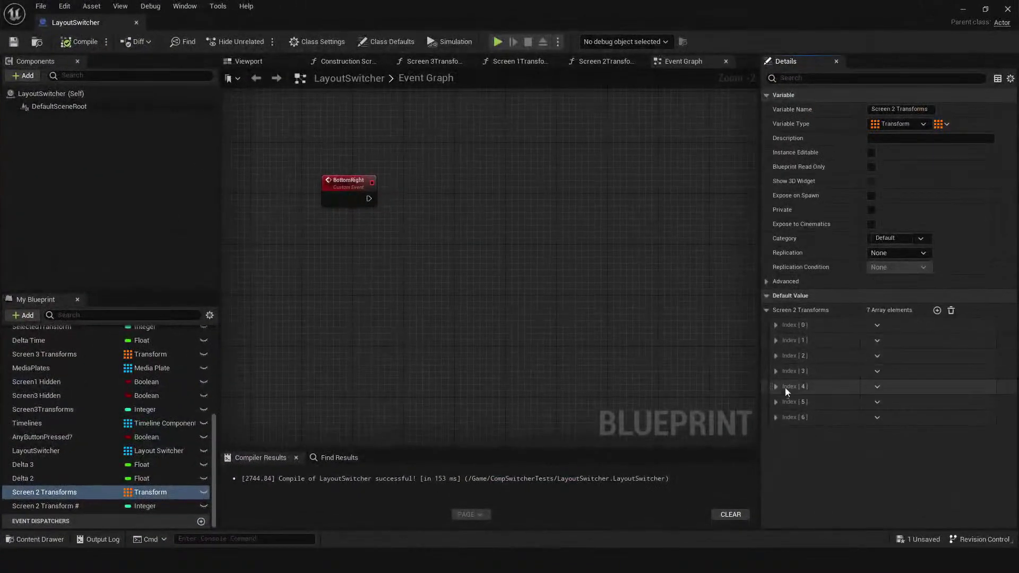
{"action": "left_click", "coordinate": [964, 8]}
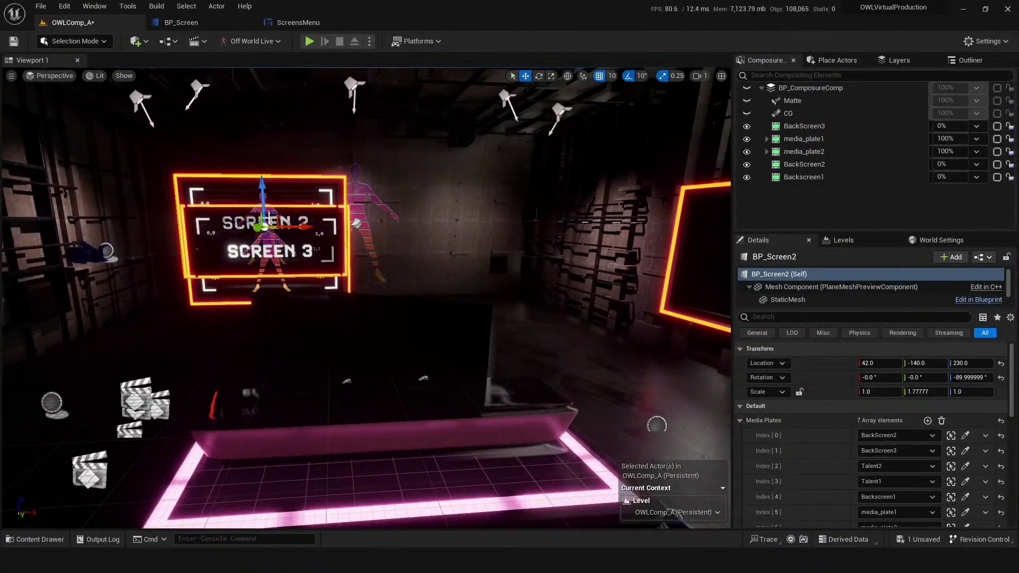
{"action": "left_click_drag", "start_coordinate": [260, 227], "coordinate": [438, 224]}
{"action": "key", "text": "ctrl+s"}
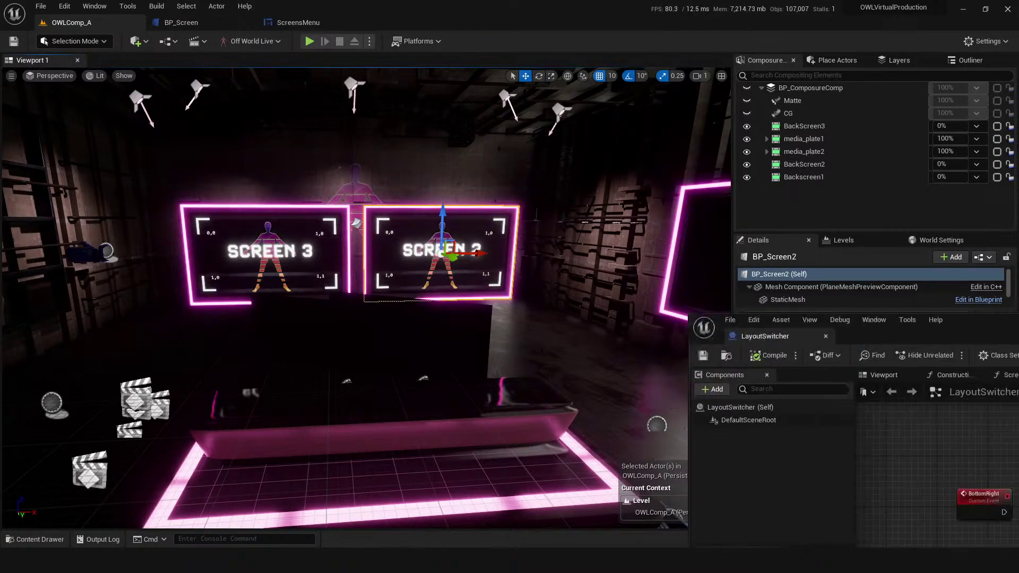
- Bring LayoutSwitcher back up and check the transform stored in Index [6] of Screen 2 Transforms
{"action": "left_click_drag", "start_coordinate": [635, 388], "coordinate": [509, 2]}
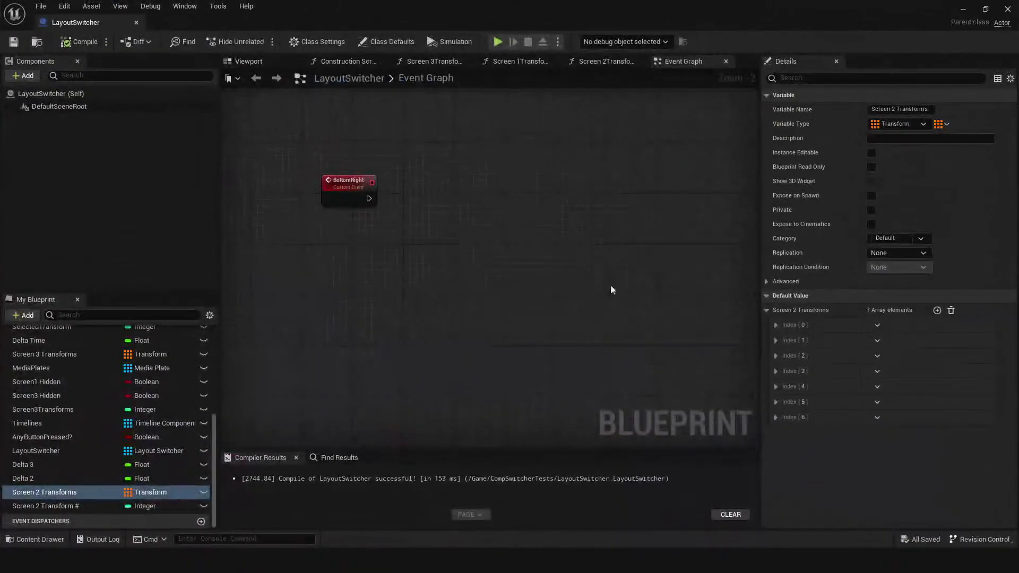
{"action": "right_click_drag", "start_coordinate": [471, 280], "coordinate": [463, 339]}
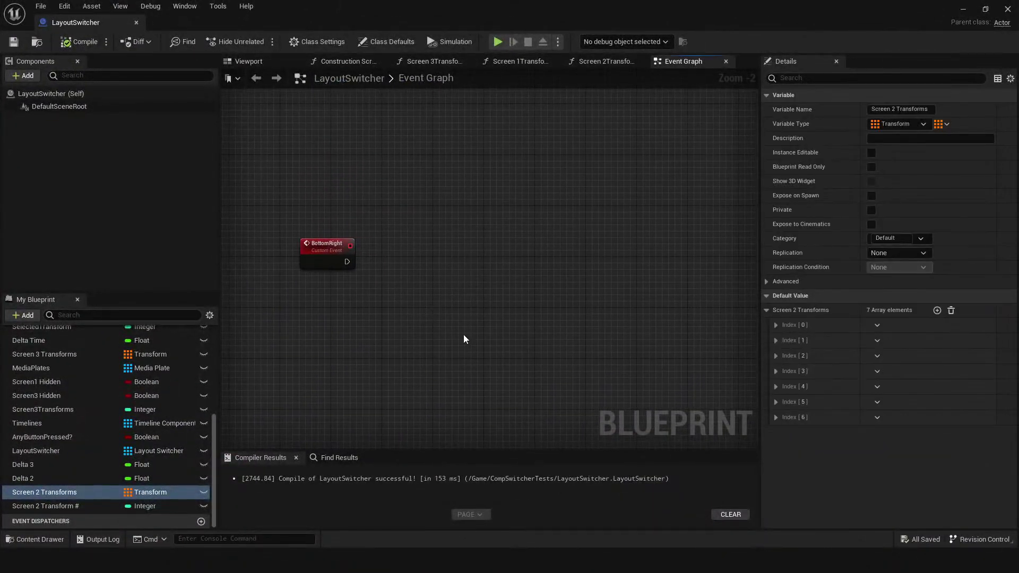
{"action": "left_click", "coordinate": [776, 418]}
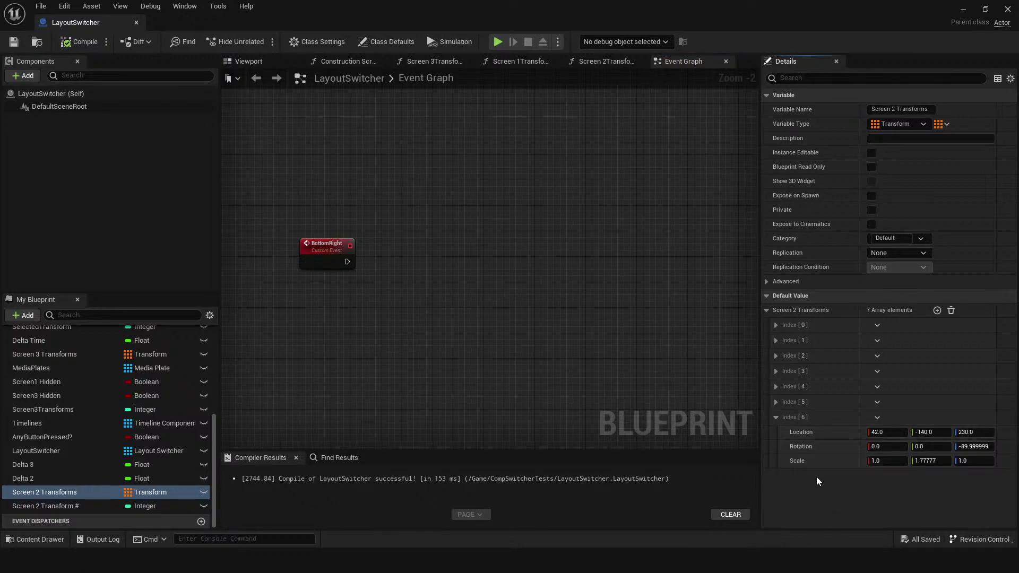
- Duplicate an existing layout's Sequence, SET, Branch and timeline node network without its event, and place it beside the BottomRight event
{"action": "scroll", "coordinate": [495, 346], "scroll_direction": "down", "scroll_amount": 4}
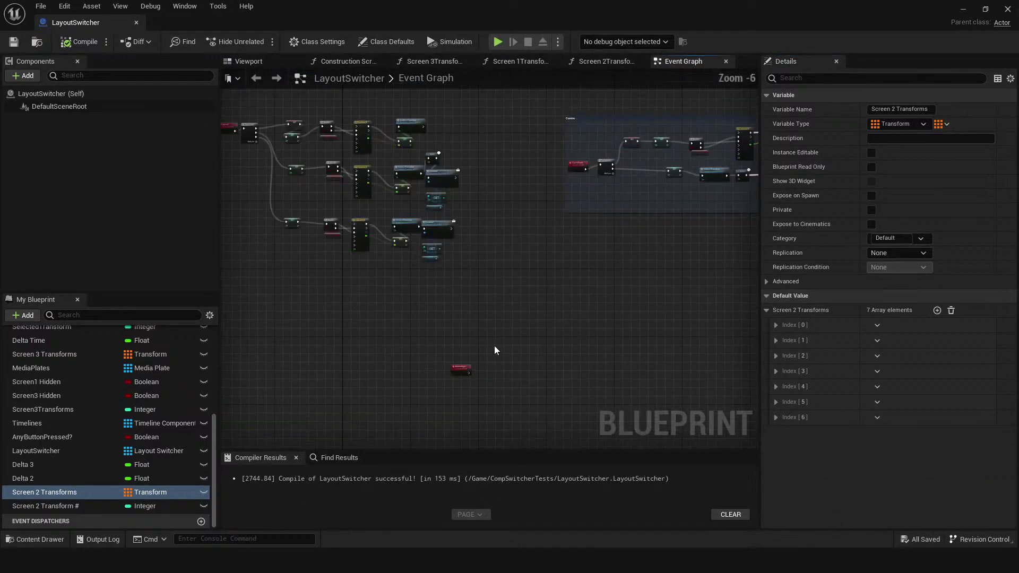
{"action": "left_click_drag", "start_coordinate": [546, 319], "coordinate": [328, 133]}
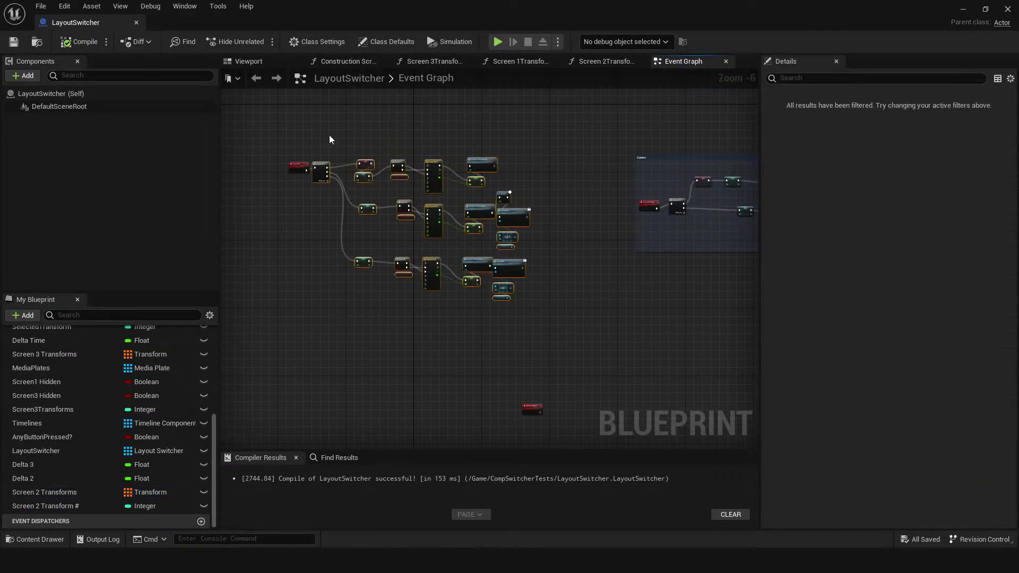
{"action": "right_click_drag", "start_coordinate": [588, 392], "coordinate": [431, 322]}
{"action": "left_click", "coordinate": [501, 358]}
{"action": "key", "text": "ctrl+v"}
{"action": "left_click_drag", "start_coordinate": [388, 308], "coordinate": [420, 347]}
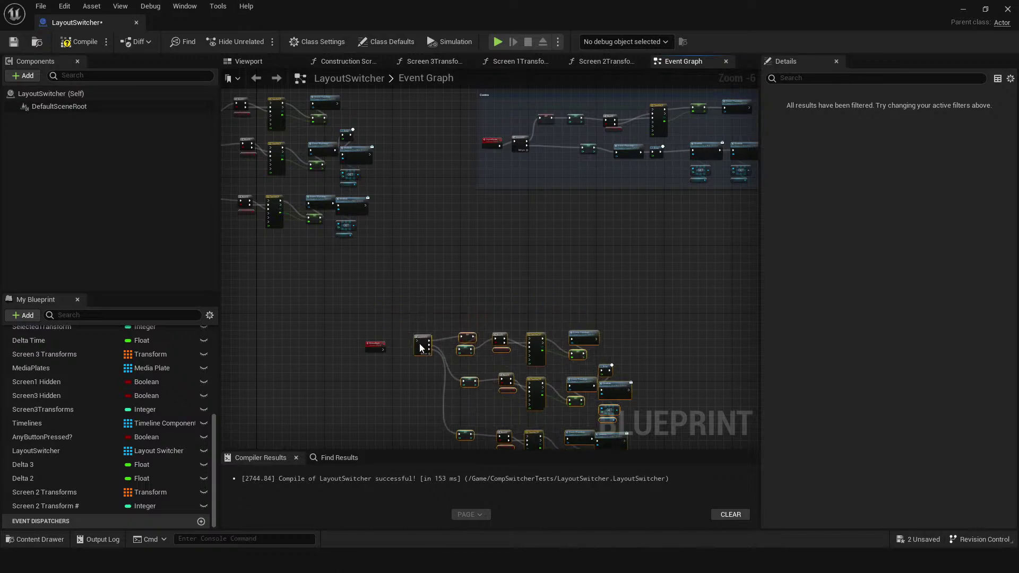
- Examine the duplicated network's Screen 1 Hidden setter and the nodes around its first timeline
{"action": "scroll", "coordinate": [419, 347], "scroll_direction": "up", "scroll_amount": 3}
{"action": "left_click", "coordinate": [571, 224]}
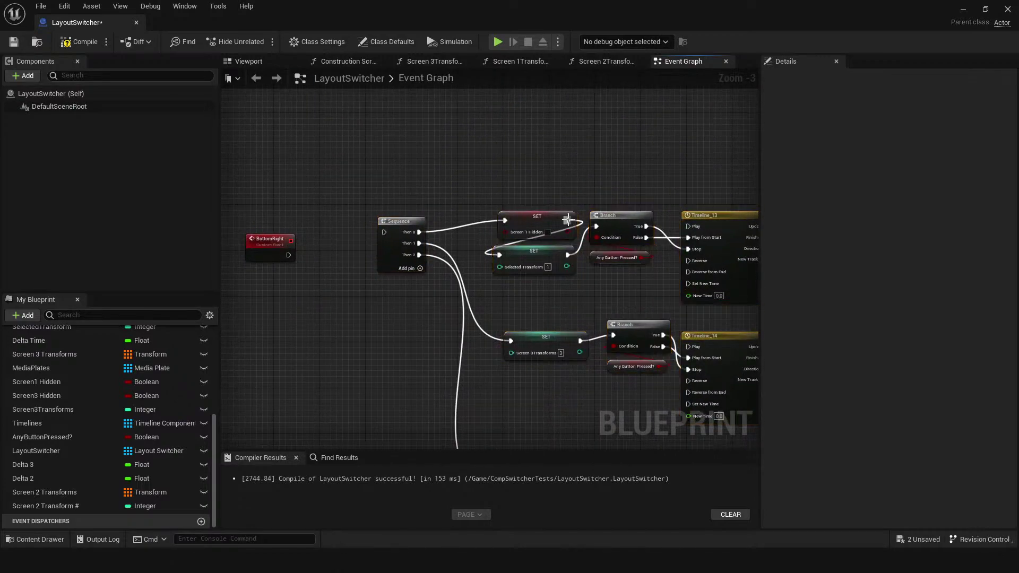
{"action": "left_click", "coordinate": [542, 232]}
{"action": "scroll", "coordinate": [545, 232], "scroll_direction": "up", "scroll_amount": 2}
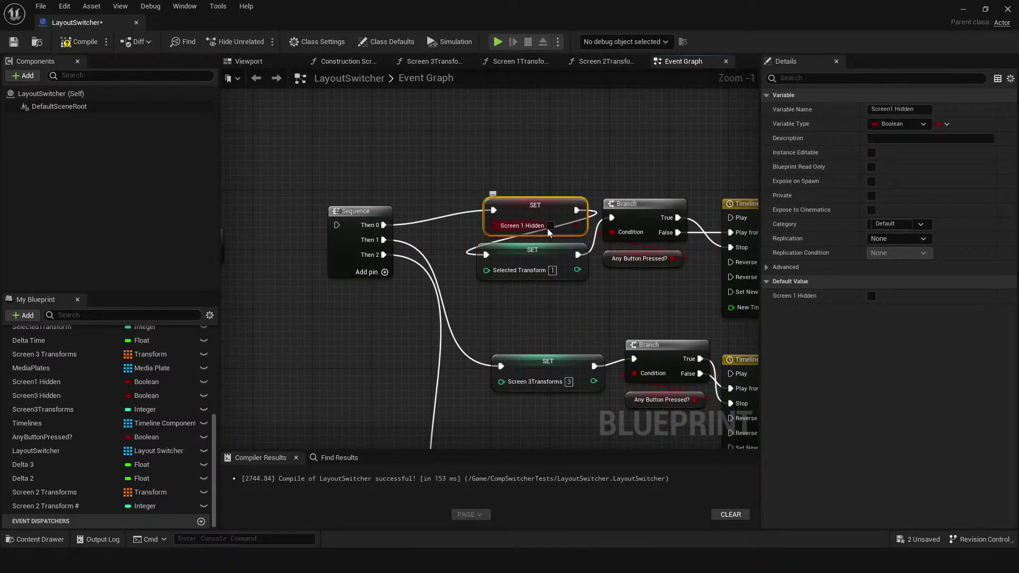
{"action": "right_click_drag", "start_coordinate": [555, 312], "coordinate": [370, 334]}
{"action": "scroll", "coordinate": [371, 334], "scroll_direction": "down", "scroll_amount": 5}
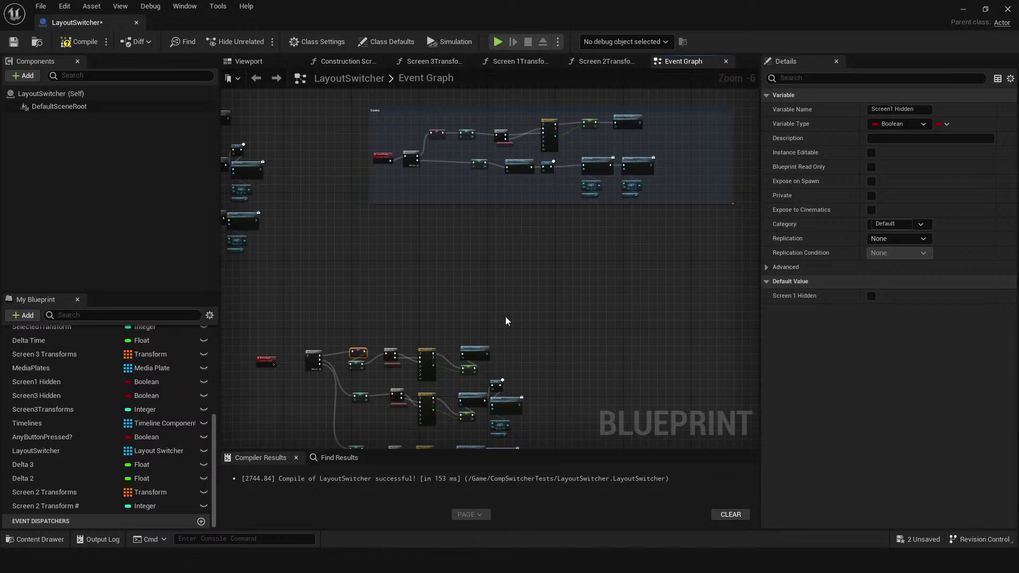
{"action": "scroll", "coordinate": [505, 327], "scroll_direction": "up", "scroll_amount": 4}
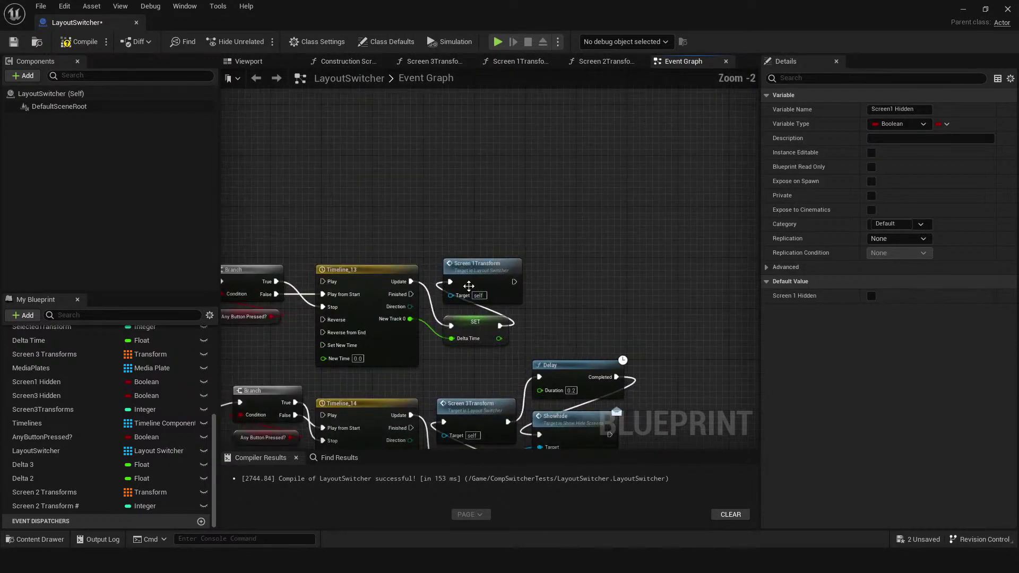
- Copy the Set Actor Hidden In Game and Screen 1 Hidden nodes from the Screen 1Transform function
{"action": "double_click", "coordinate": [475, 293]}
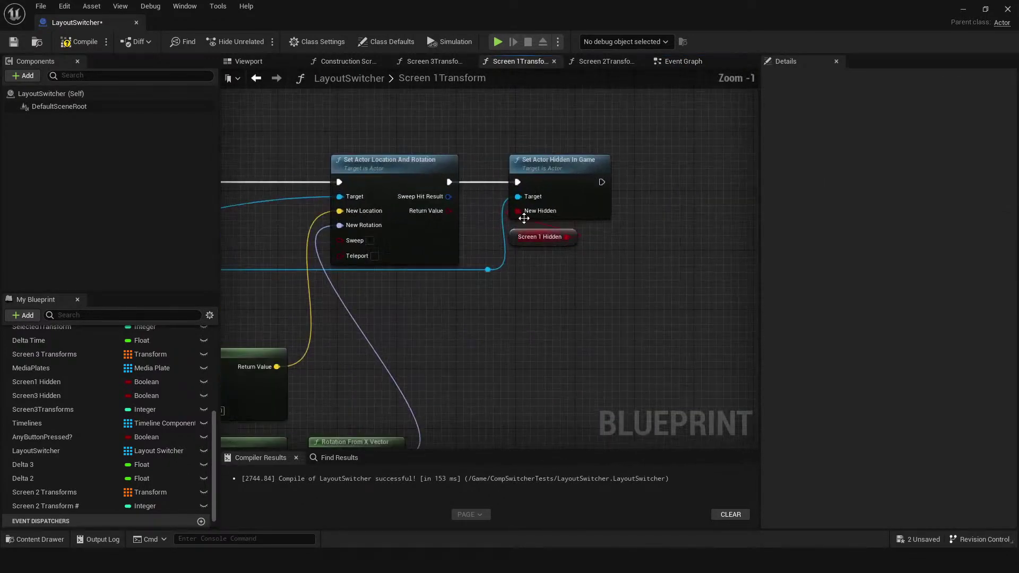
{"action": "left_click", "coordinate": [566, 172]}
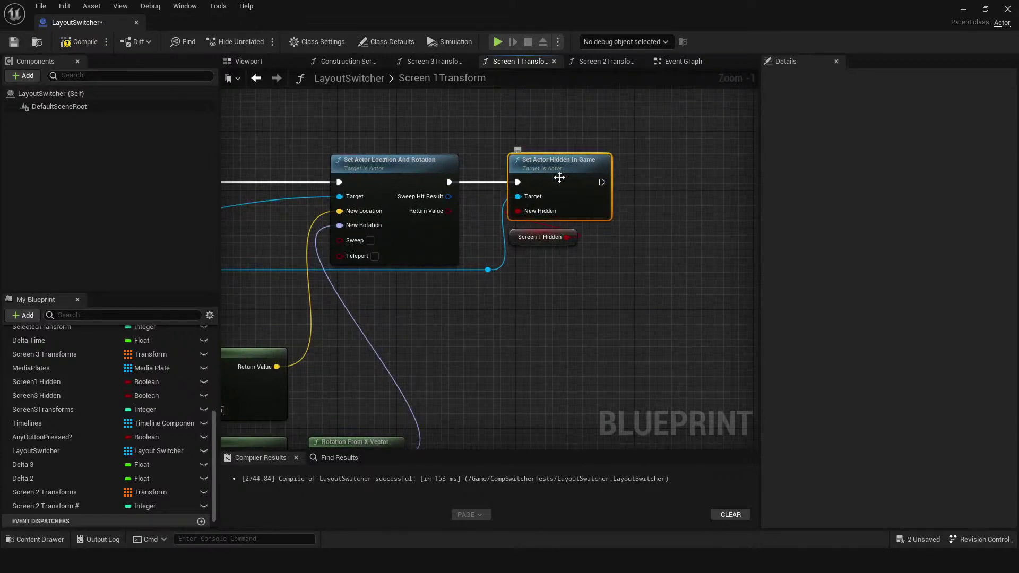
{"action": "right_click_drag", "start_coordinate": [521, 342], "coordinate": [651, 359]}
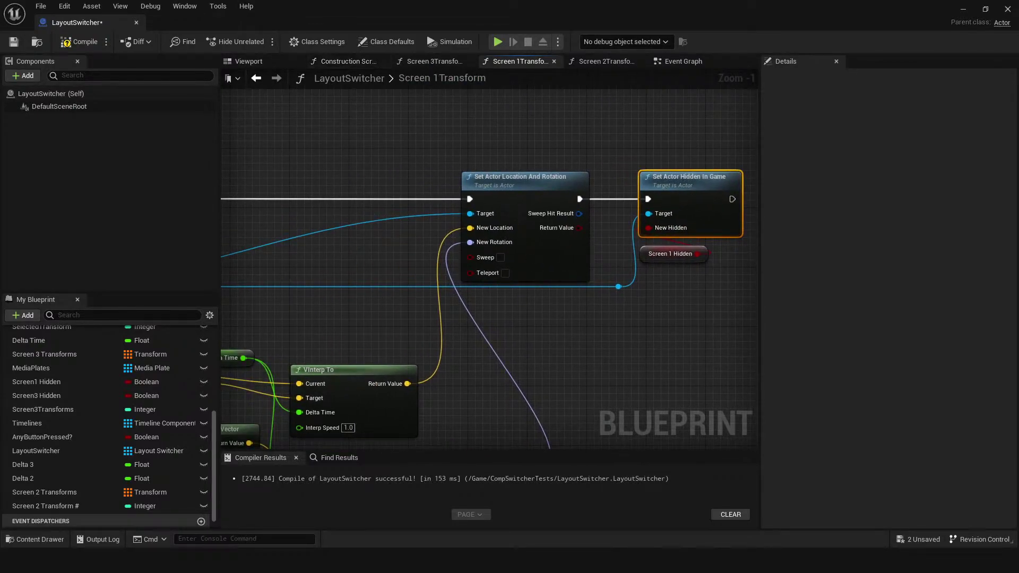
{"action": "scroll", "coordinate": [489, 277], "scroll_direction": "down", "scroll_amount": 4}
{"action": "scroll", "coordinate": [448, 249], "scroll_direction": "up", "scroll_amount": 2}
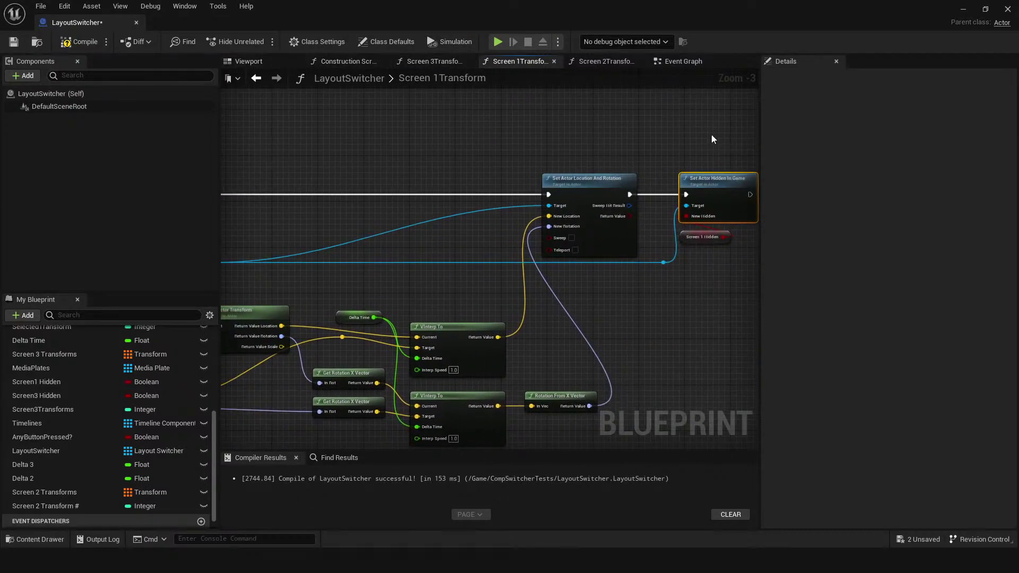
{"action": "left_click", "coordinate": [713, 237], "text": "ctrl"}
- Paste the Set Actor Hidden In Game and Screen 1 Hidden nodes into the Event Graph and connect BottomRight to Set Actor Hidden In Game
{"action": "left_click", "coordinate": [440, 62]}
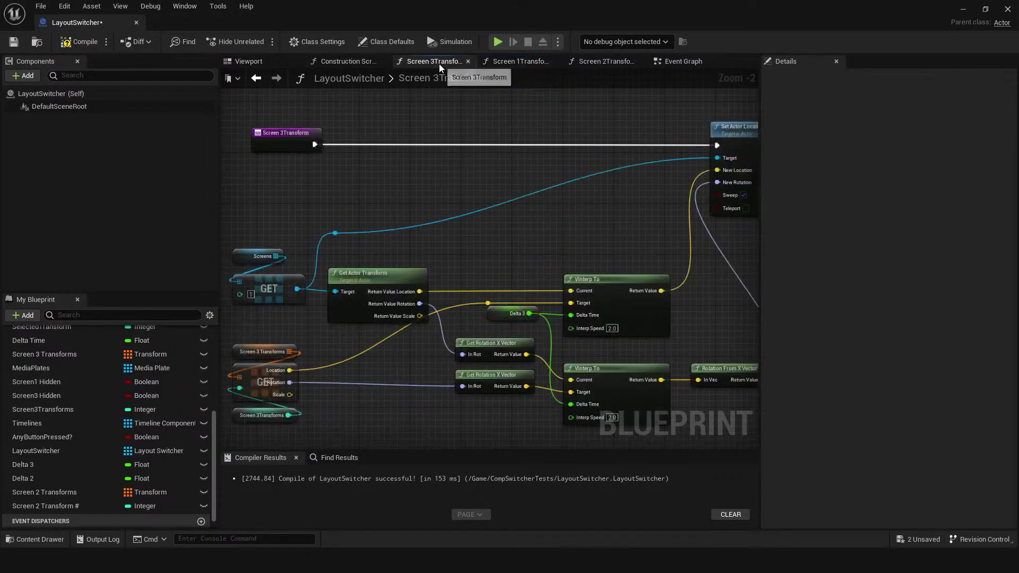
{"action": "left_click", "coordinate": [334, 63]}
{"action": "left_click", "coordinate": [272, 63]}
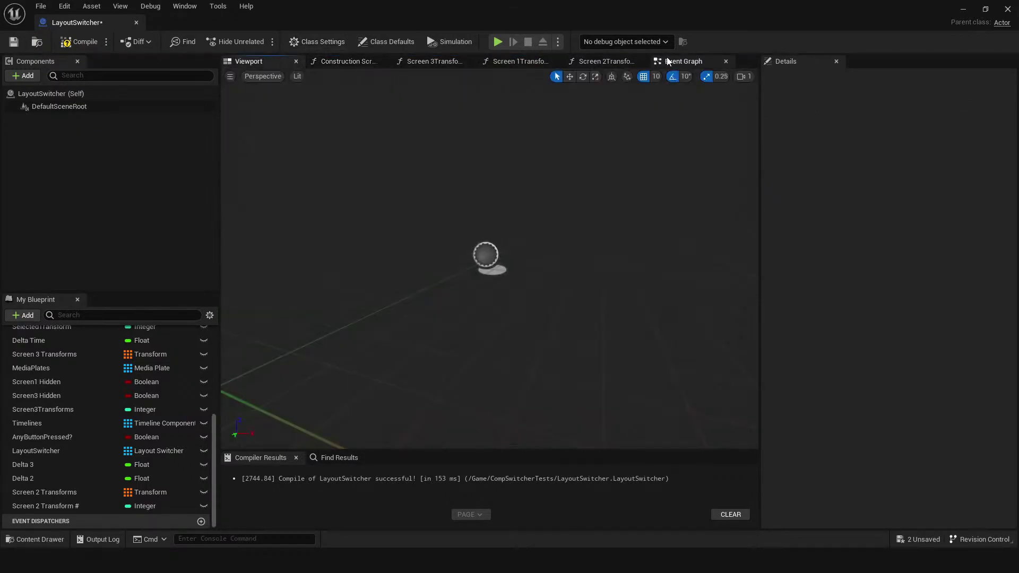
{"action": "left_click", "coordinate": [683, 61]}
{"action": "scroll", "coordinate": [386, 204], "scroll_direction": "down", "scroll_amount": 6}
{"action": "right_click_drag", "start_coordinate": [544, 279], "coordinate": [545, 301]}
{"action": "scroll", "coordinate": [372, 186], "scroll_direction": "up", "scroll_amount": 3}
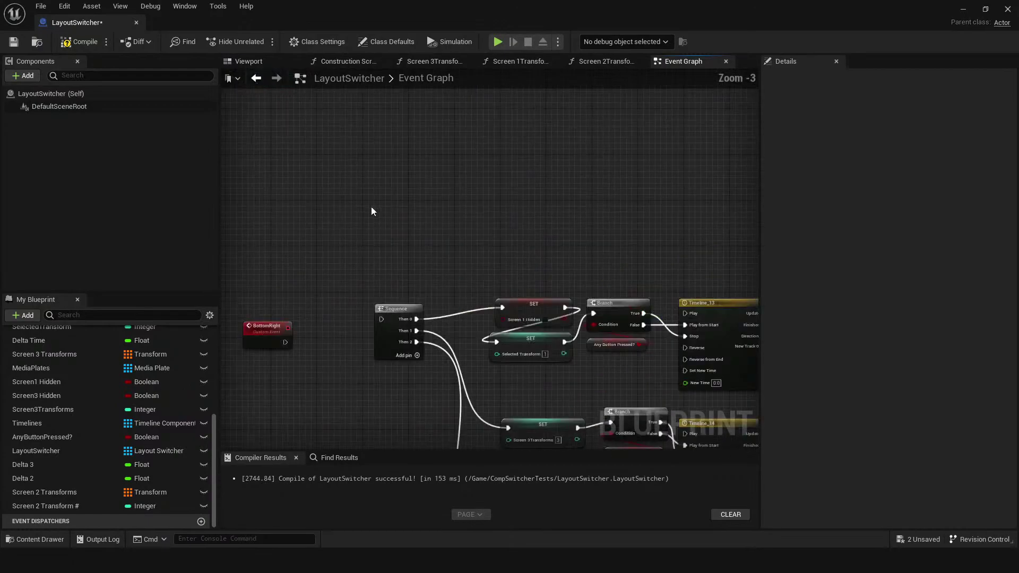
{"action": "right_click_drag", "start_coordinate": [369, 194], "coordinate": [430, 180]}
{"action": "key", "text": "ctrl+v"}
{"action": "left_click_drag", "start_coordinate": [323, 309], "coordinate": [435, 166]}
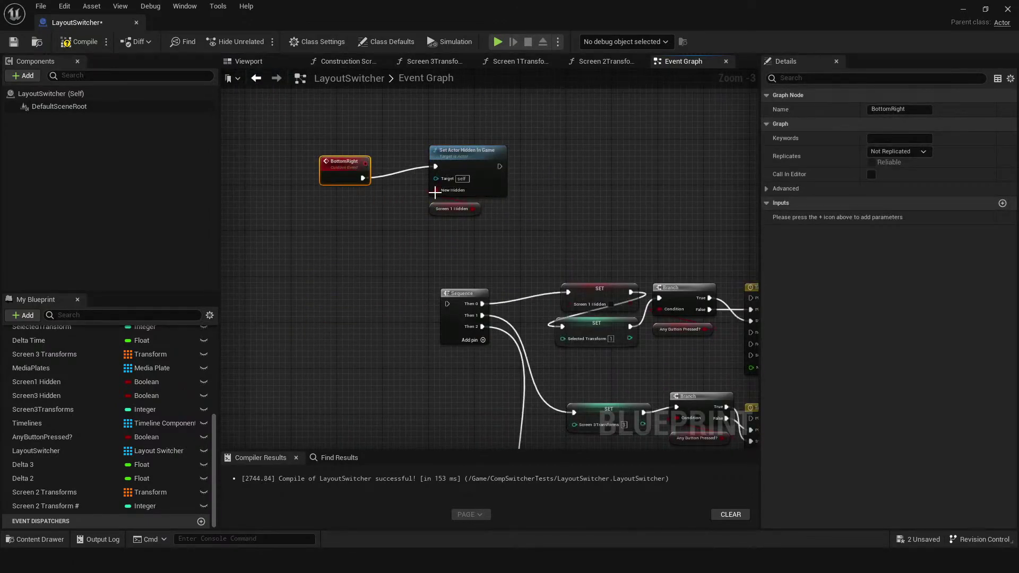
- Compile and save LayoutSwitcher, and align the Set Actor Hidden In Game and Screen 1 Hidden nodes with the BottomRight event
{"action": "left_click", "coordinate": [75, 42]}
{"action": "left_click", "coordinate": [13, 42]}
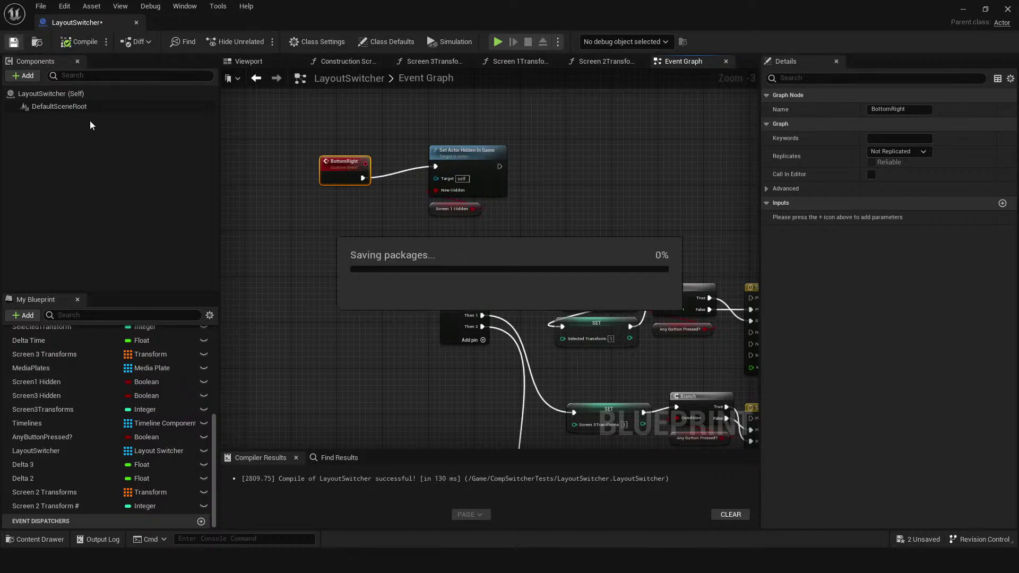
{"action": "left_click_drag", "start_coordinate": [416, 101], "coordinate": [496, 233]}
{"action": "left_click_drag", "start_coordinate": [473, 158], "coordinate": [467, 170]}
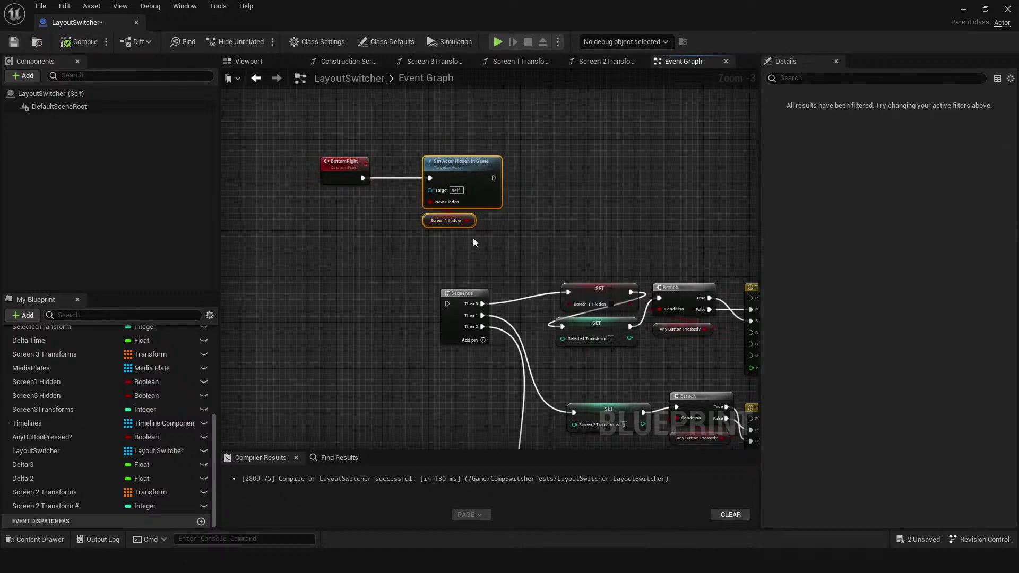
- Delete the Set Actor Hidden In Game and Screen 1 Hidden nodes after BottomRight, and connect BottomRight to the duplicated network's Sequence node
{"action": "right_click_drag", "start_coordinate": [523, 268], "coordinate": [382, 212]}
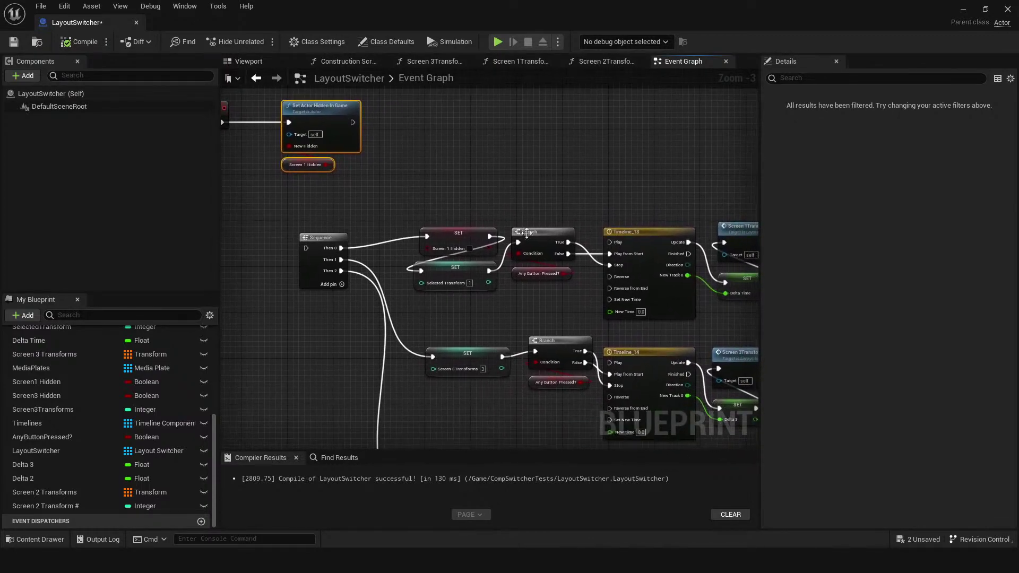
{"action": "scroll", "coordinate": [530, 237], "scroll_direction": "down", "scroll_amount": 2}
{"action": "right_click_drag", "start_coordinate": [568, 275], "coordinate": [524, 255]}
{"action": "scroll", "coordinate": [530, 258], "scroll_direction": "up", "scroll_amount": 1}
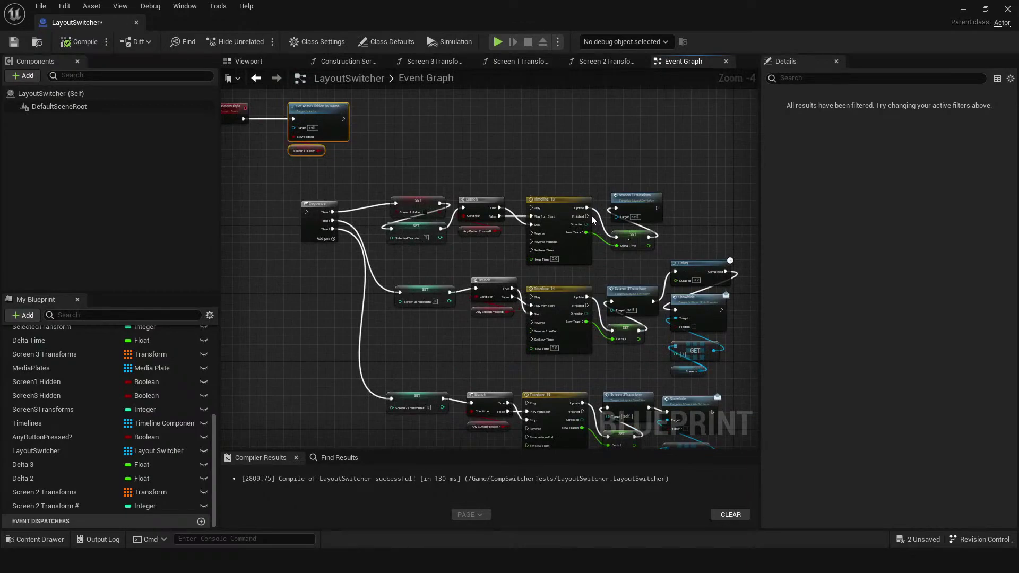
{"action": "right_click_drag", "start_coordinate": [477, 146], "coordinate": [519, 166]}
{"action": "left_click_drag", "start_coordinate": [455, 109], "coordinate": [334, 192]}
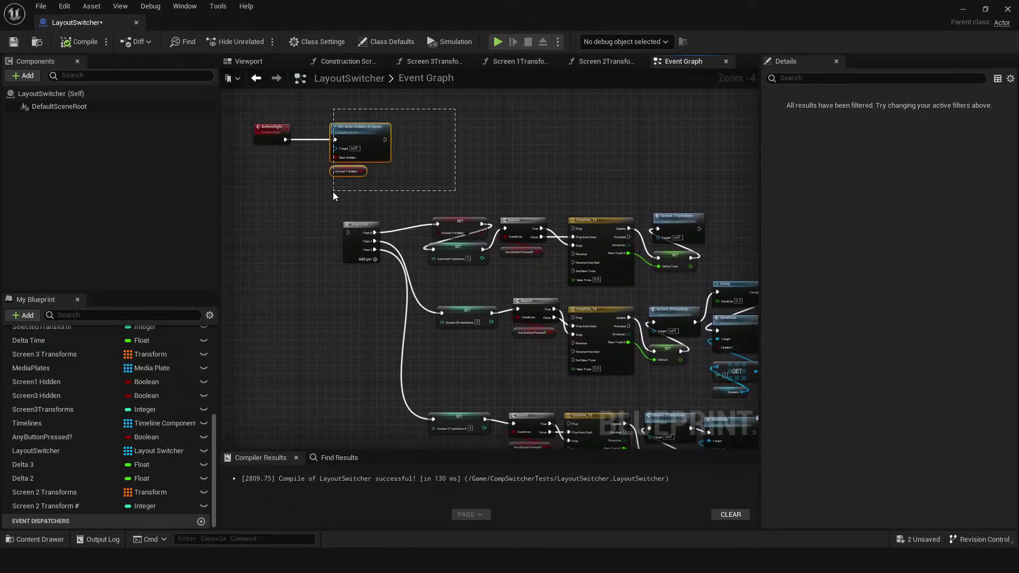
{"action": "key", "text": "Delete"}
{"action": "left_click_drag", "start_coordinate": [277, 130], "coordinate": [349, 233]}
{"action": "scroll", "coordinate": [484, 291], "scroll_direction": "up", "scroll_amount": 2}
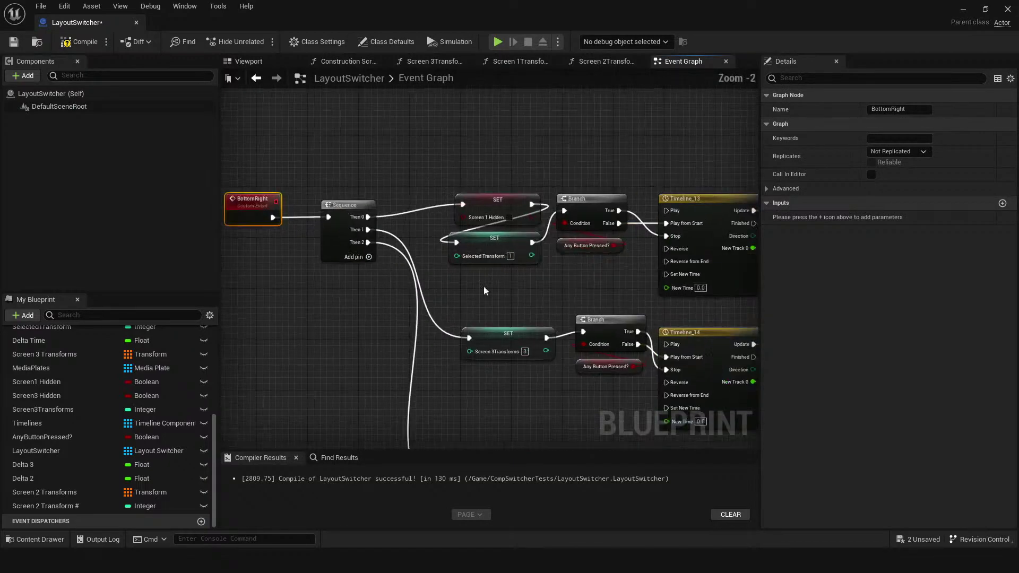
- Enable Screen 1 Hidden in the BottomRight network's setter, and compile and save LayoutSwitcher
{"action": "left_click", "coordinate": [509, 217]}
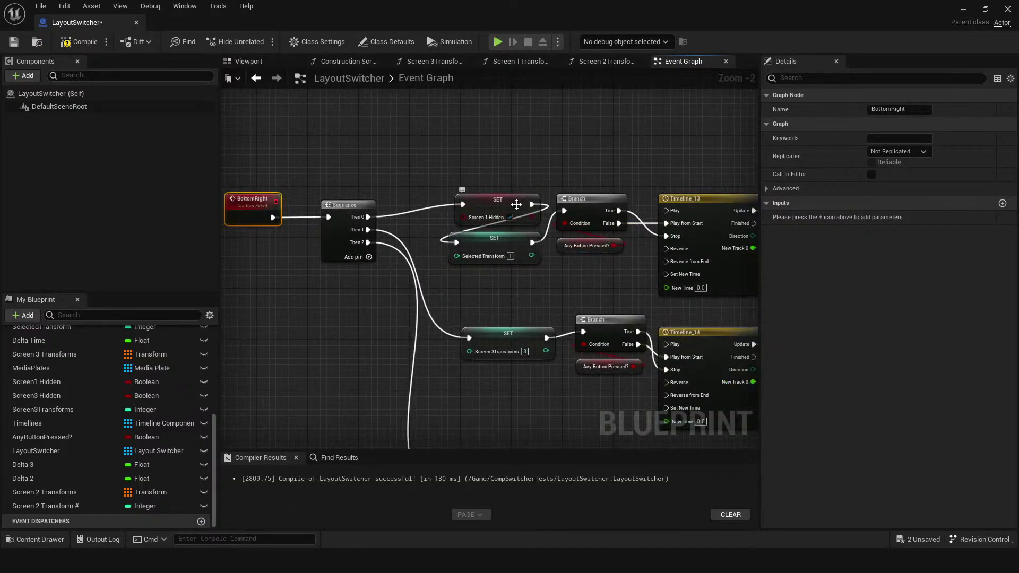
{"action": "left_click", "coordinate": [14, 42]}
{"action": "scroll", "coordinate": [419, 246], "scroll_direction": "up", "scroll_amount": 1}
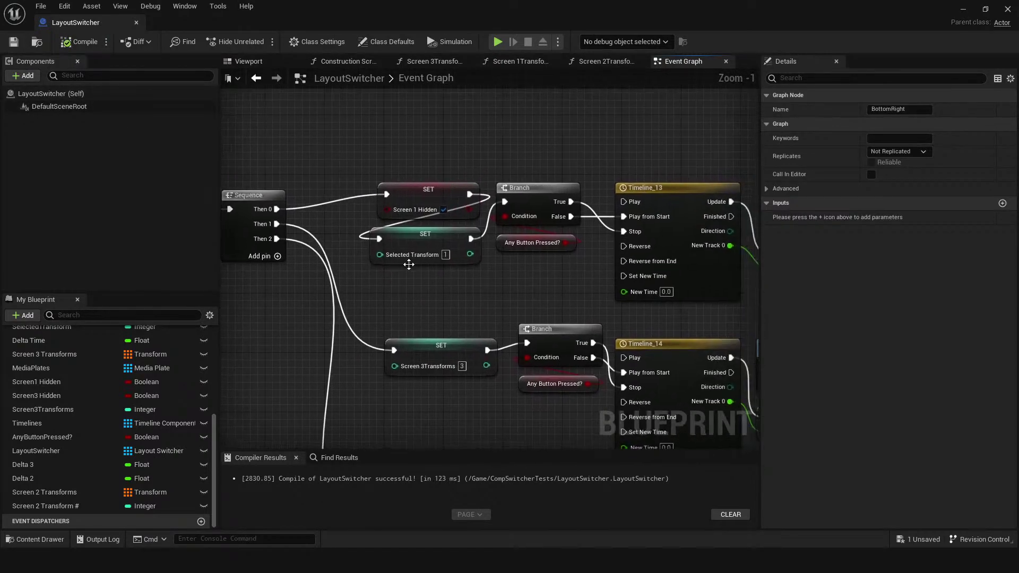
- Examine how the Screen 1Transform, Screen 2Transform and Screen 3Transform functions use their transform arrays and index variables
{"action": "left_click", "coordinate": [409, 264]}
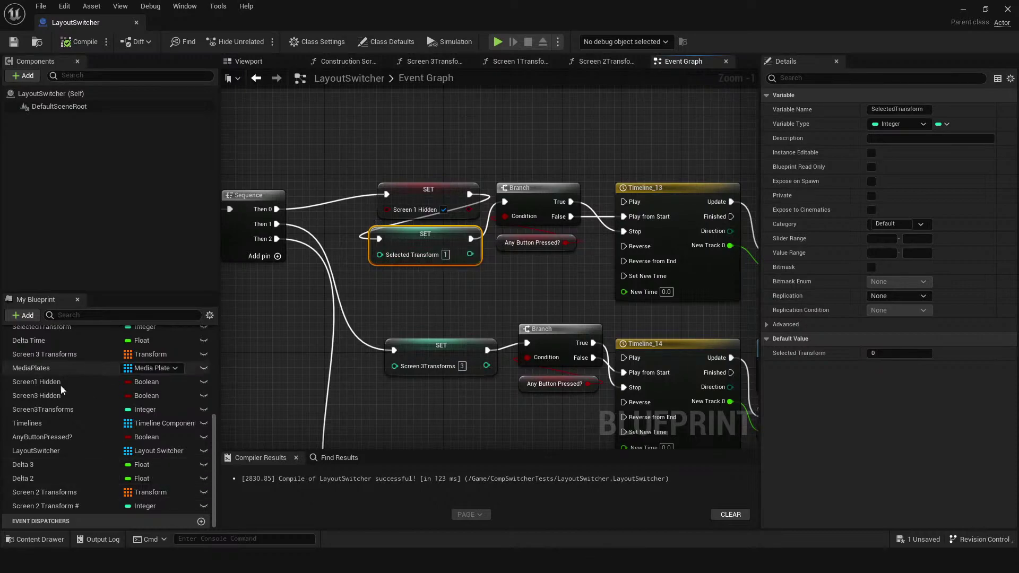
{"action": "scroll", "coordinate": [87, 384], "scroll_direction": "up", "scroll_amount": 1}
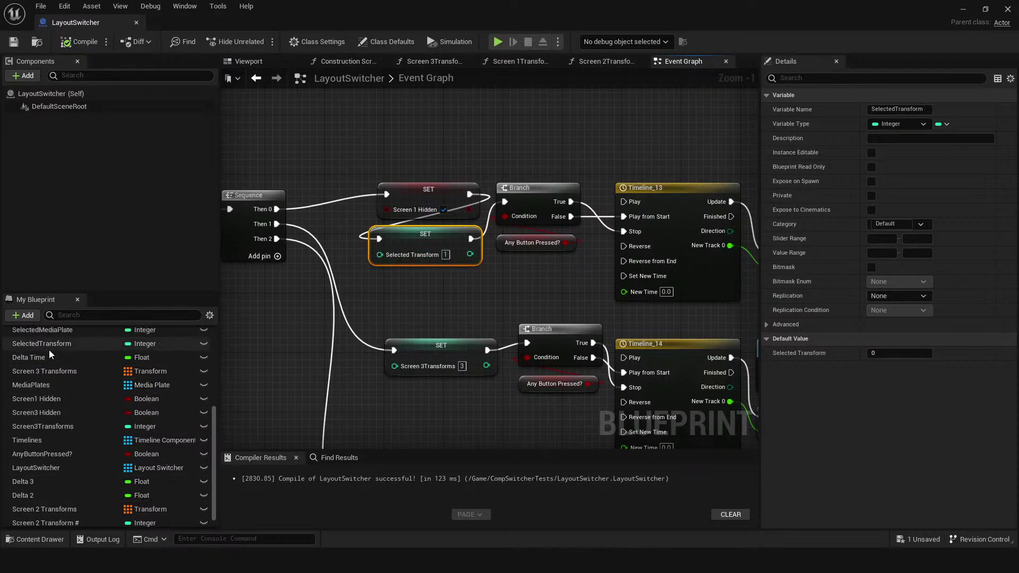
{"action": "right_click_drag", "start_coordinate": [451, 234], "coordinate": [361, 233]}
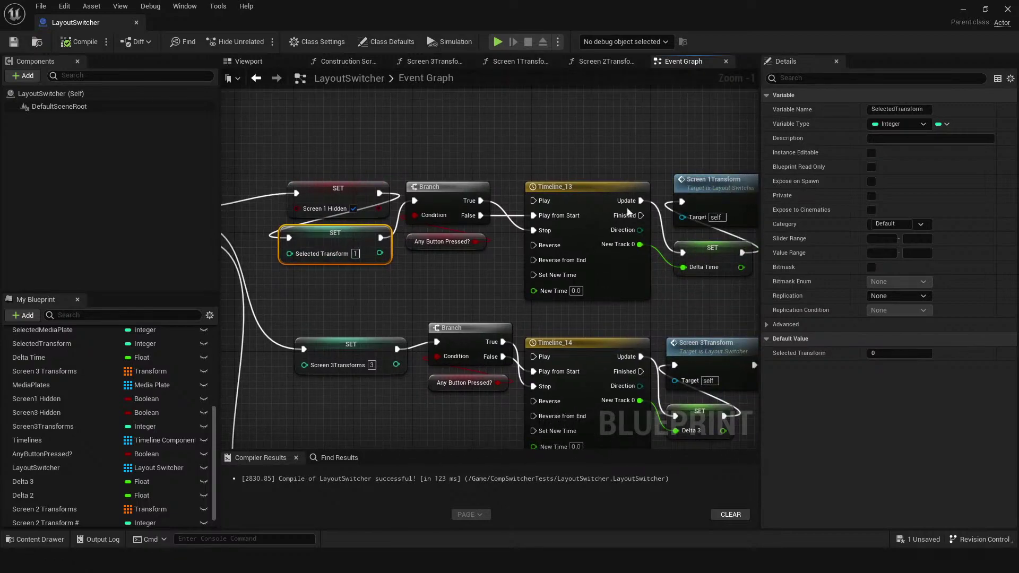
{"action": "double_click", "coordinate": [718, 180]}
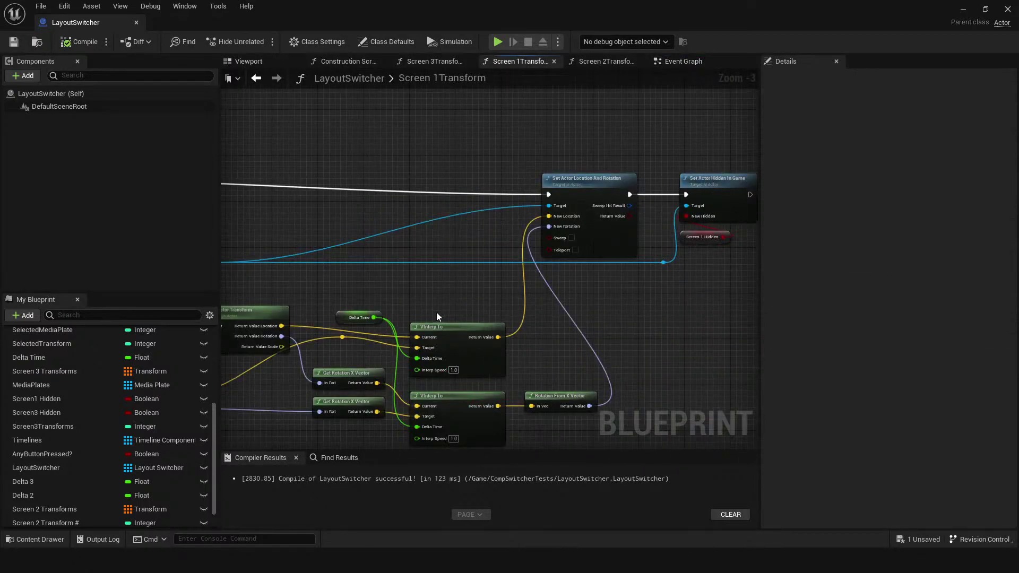
{"action": "right_click_drag", "start_coordinate": [371, 289], "coordinate": [472, 352]}
{"action": "scroll", "coordinate": [400, 352], "scroll_direction": "up", "scroll_amount": 2}
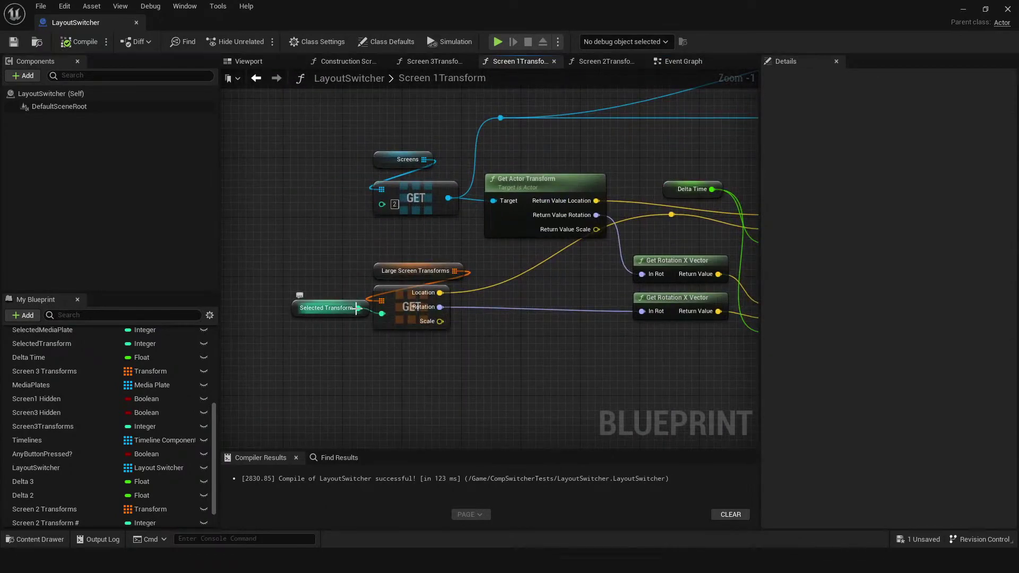
{"action": "scroll", "coordinate": [393, 377], "scroll_direction": "down", "scroll_amount": 1}
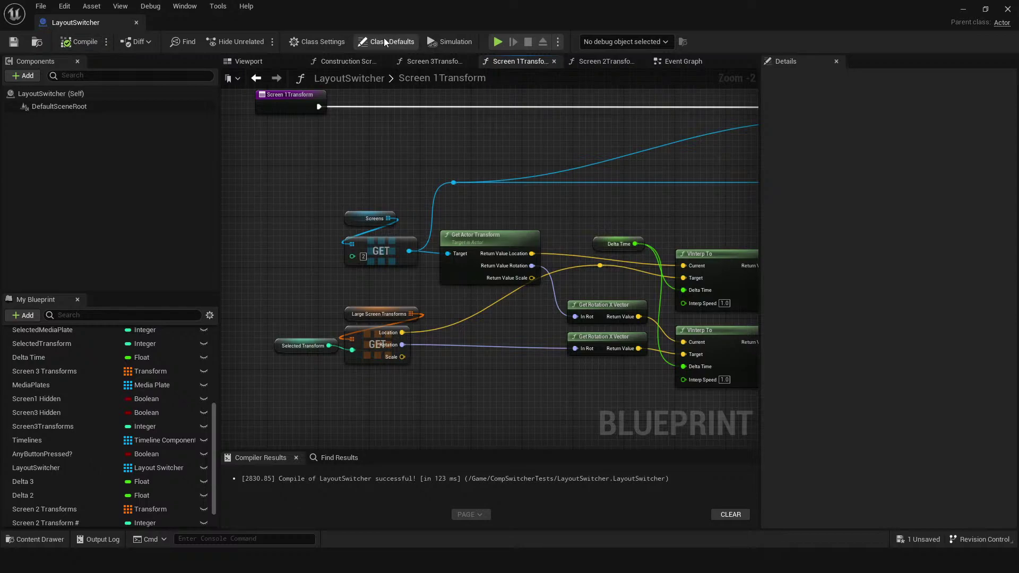
{"action": "left_click", "coordinate": [598, 63]}
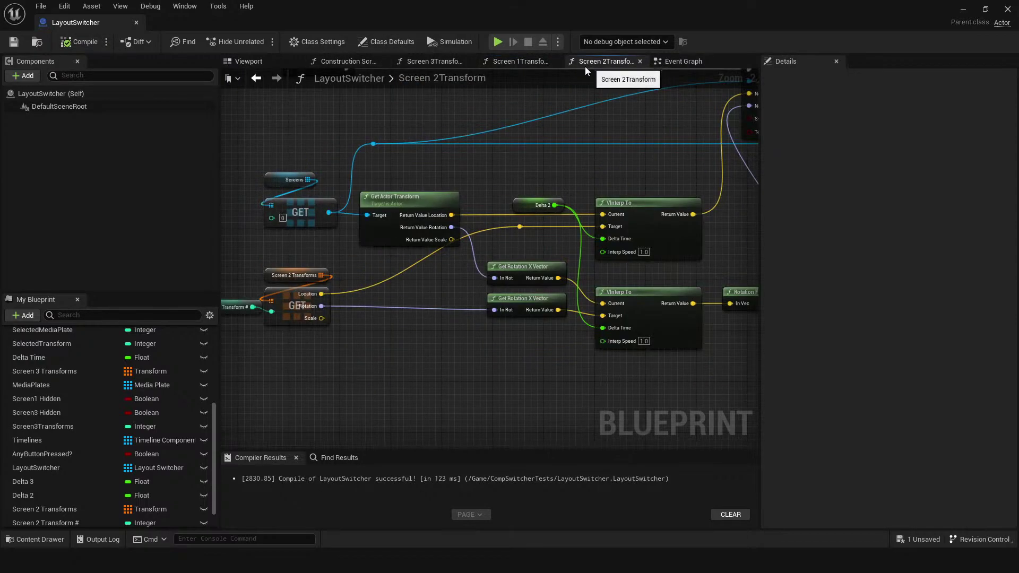
{"action": "left_click", "coordinate": [438, 60]}
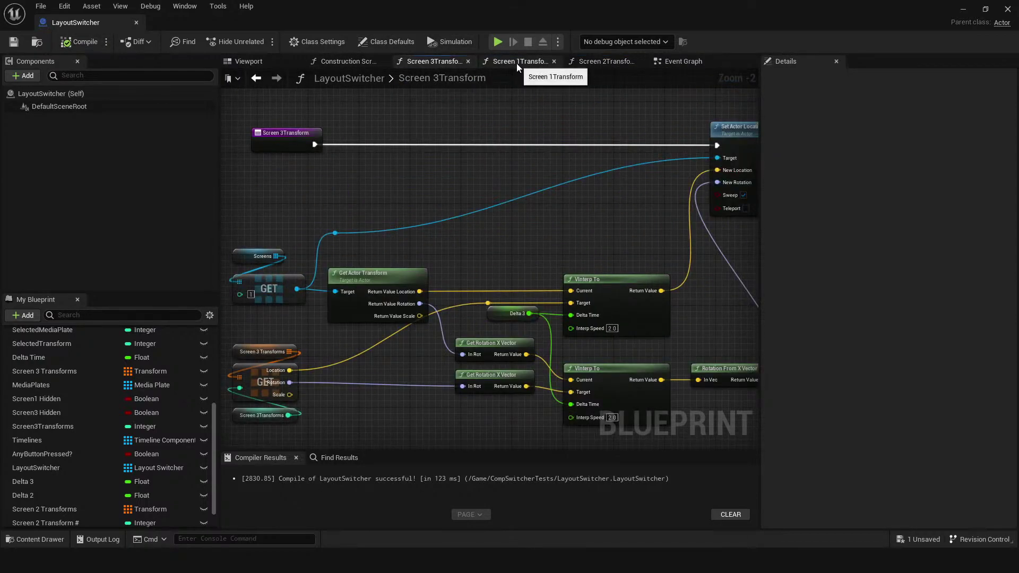
{"action": "left_click", "coordinate": [675, 64]}
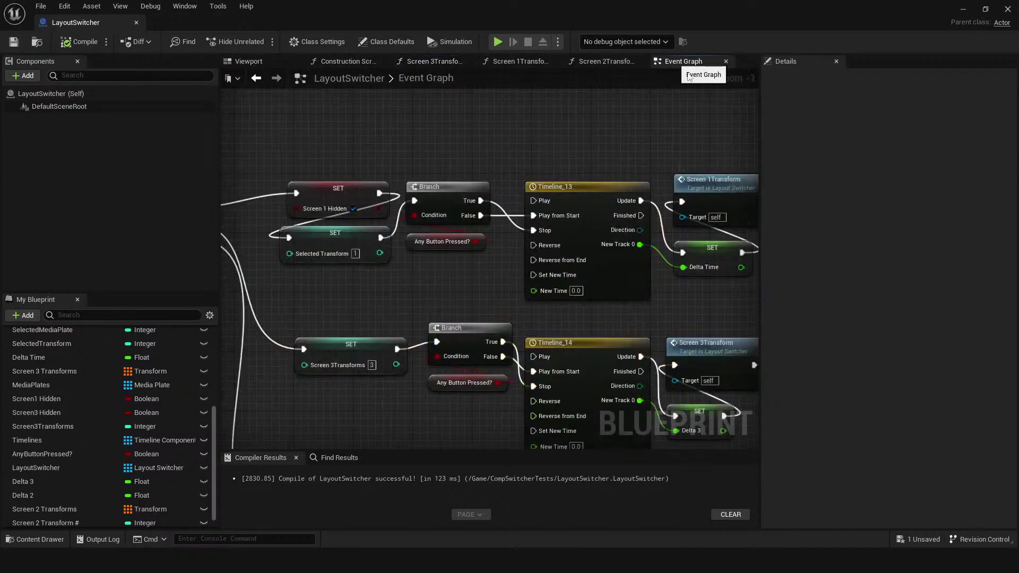
{"action": "right_click_drag", "start_coordinate": [481, 274], "coordinate": [439, 273]}
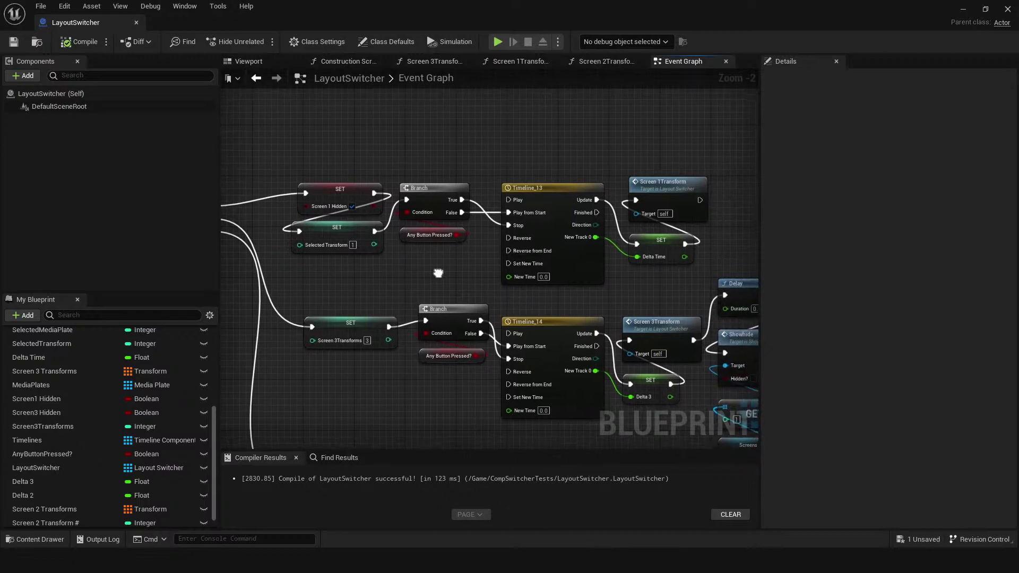
{"action": "left_click_drag", "start_coordinate": [303, 22], "coordinate": [523, 364]}
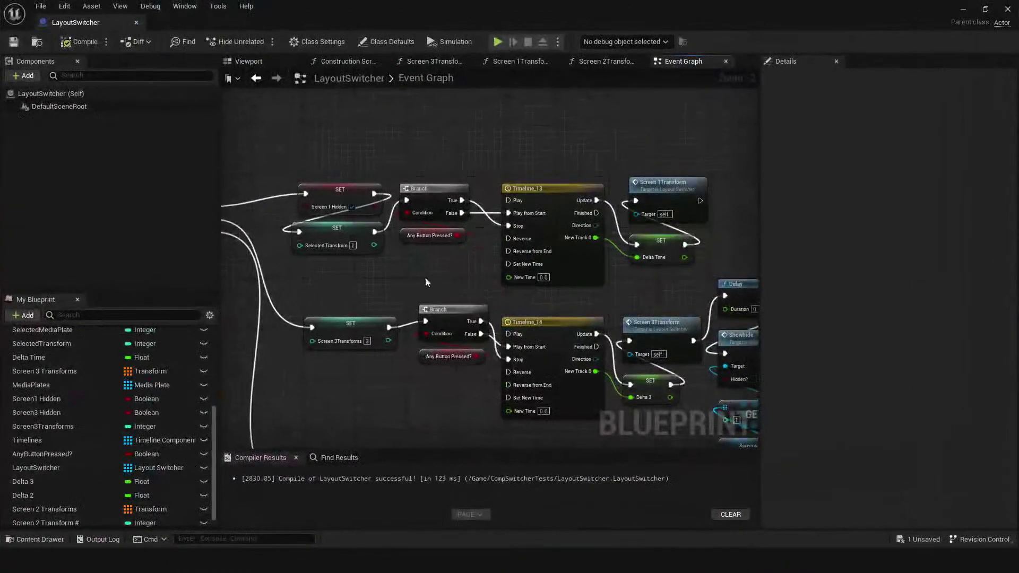
- Review the Screen 1Transform and Screen 3Transform functions, the SelectedTransform variable's advanced settings, and the overall Event Graph
{"action": "scroll", "coordinate": [426, 277], "scroll_direction": "down", "scroll_amount": 2}
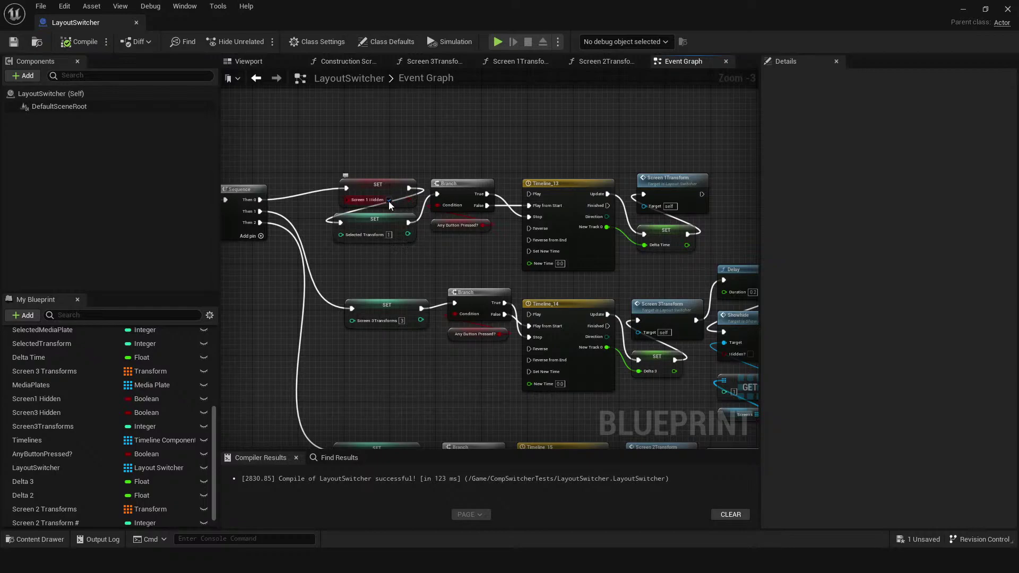
{"action": "double_click", "coordinate": [673, 183]}
{"action": "right_click_drag", "start_coordinate": [661, 233], "coordinate": [661, 284]}
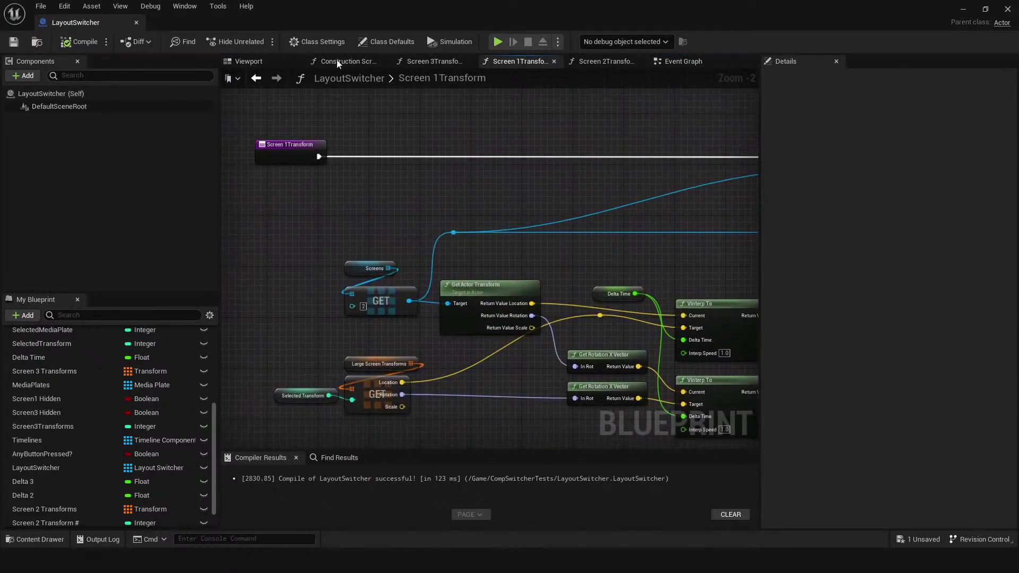
{"action": "left_click", "coordinate": [435, 63]}
{"action": "left_click", "coordinate": [674, 62]}
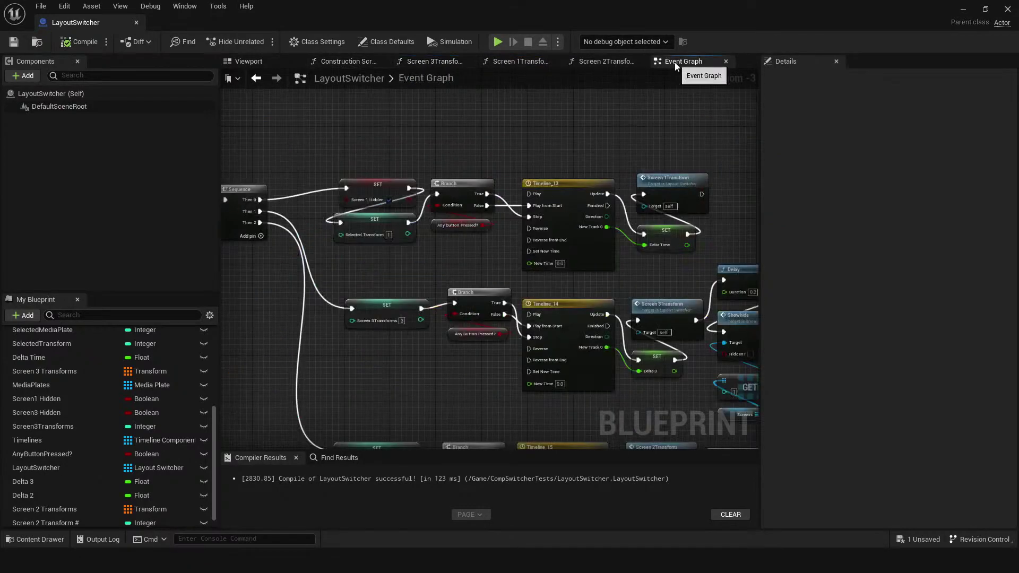
{"action": "right_click_drag", "start_coordinate": [417, 277], "coordinate": [440, 258]}
{"action": "left_click", "coordinate": [409, 211]}
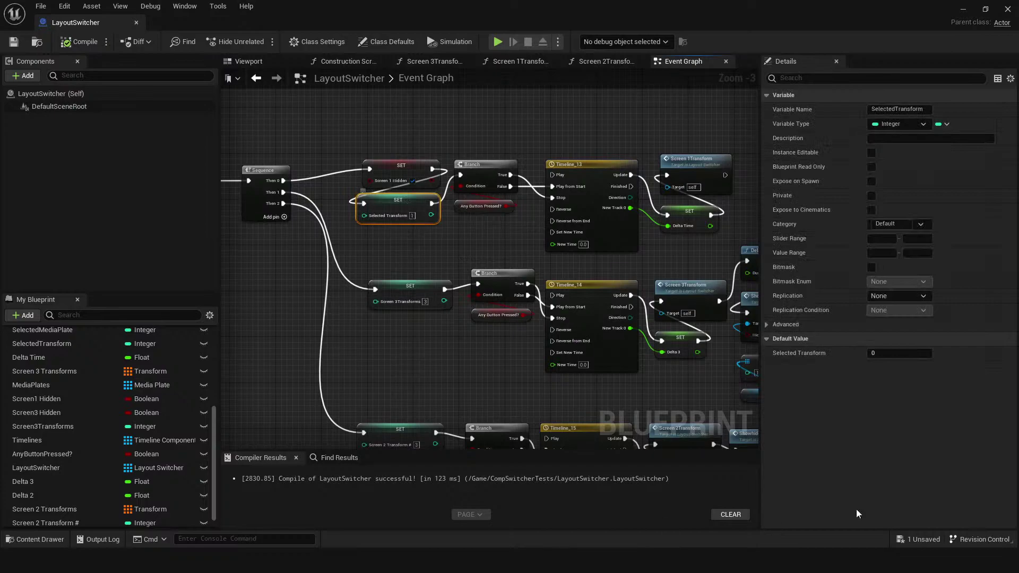
{"action": "left_click", "coordinate": [767, 326]}
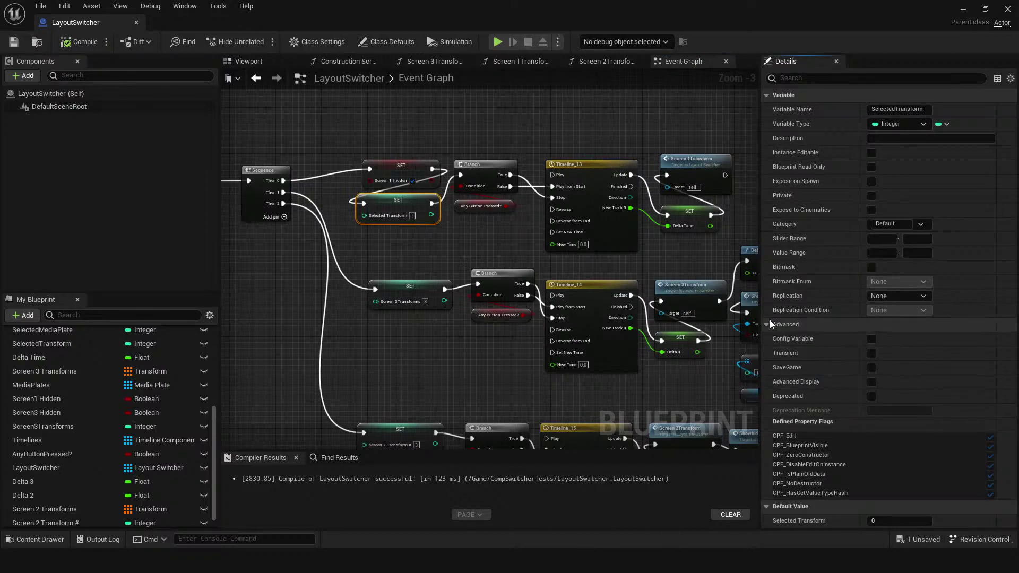
{"action": "left_click", "coordinate": [767, 325]}
{"action": "right_click_drag", "start_coordinate": [423, 216], "coordinate": [391, 234]}
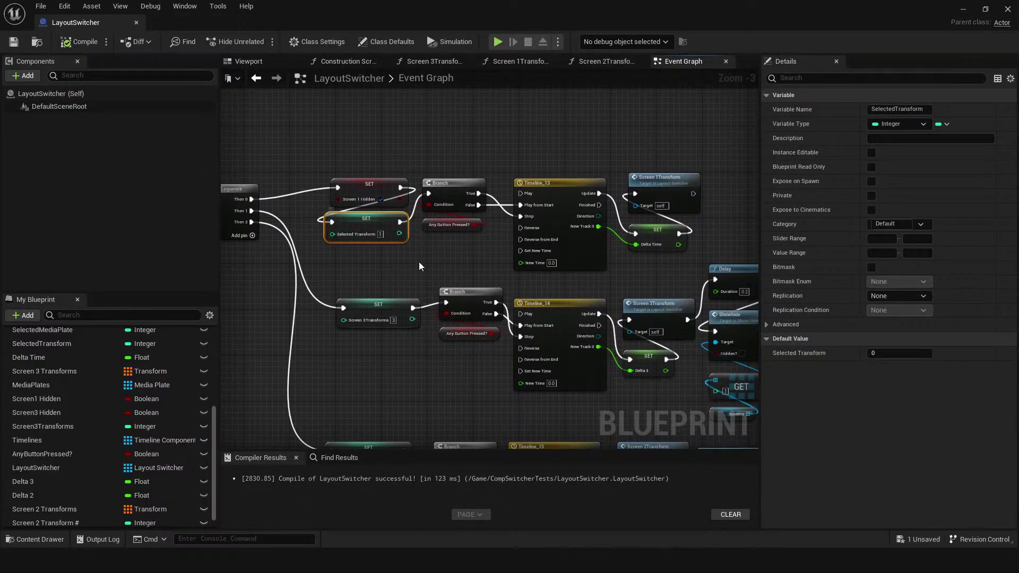
{"action": "scroll", "coordinate": [412, 265], "scroll_direction": "down", "scroll_amount": 6}
{"action": "right_click_drag", "start_coordinate": [685, 244], "coordinate": [492, 404]}
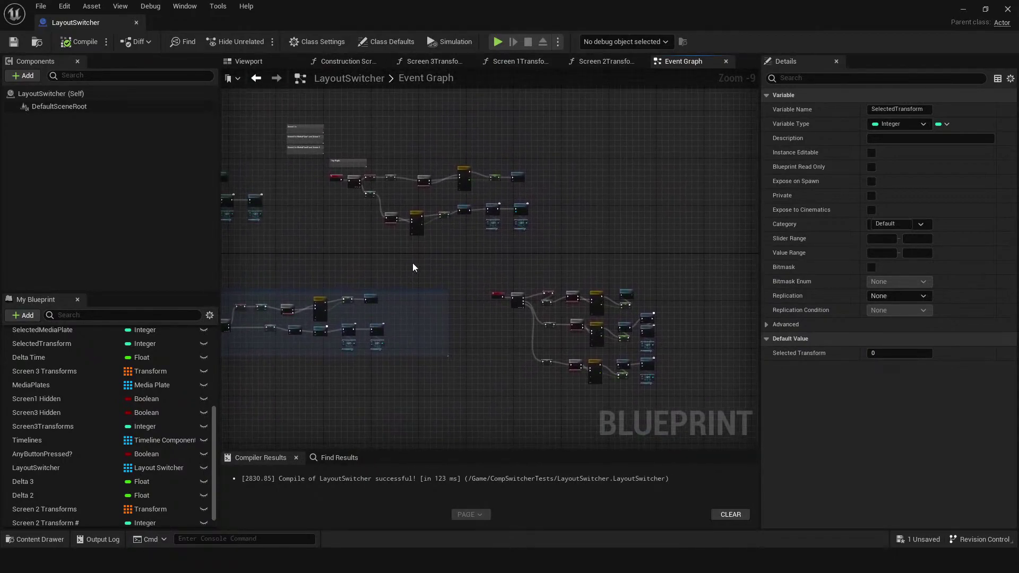
{"action": "right_click_drag", "start_coordinate": [416, 257], "coordinate": [464, 245]}
{"action": "left_click_drag", "start_coordinate": [425, 22], "coordinate": [489, 5]}
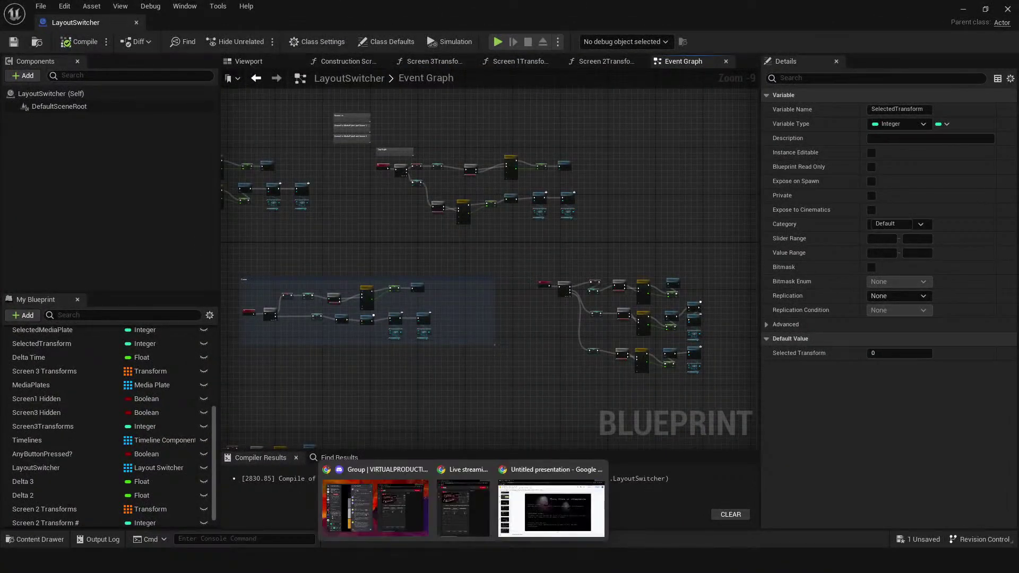
- Switch to the OWLVirtualProduction editor window and view the ScreensMenu widget's layout in Designer mode
{"action": "mouse_move", "coordinate": [487, 565]}
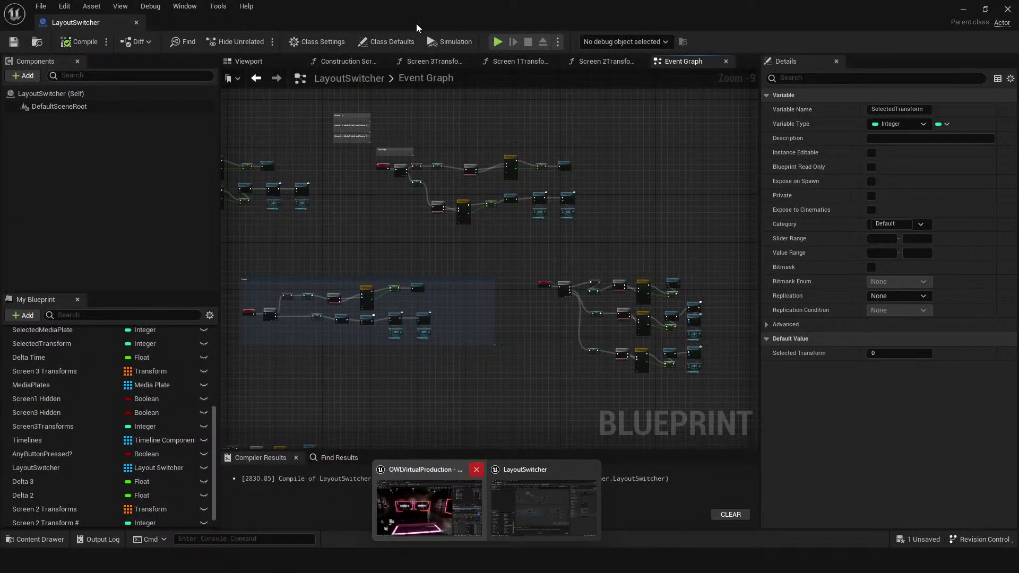
{"action": "left_click", "coordinate": [434, 510]}
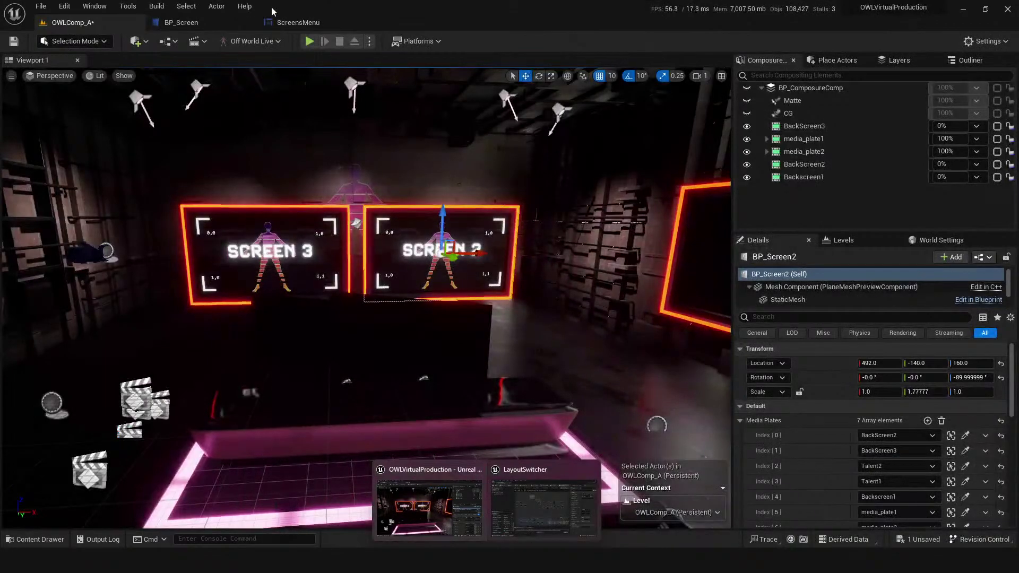
{"action": "left_click", "coordinate": [297, 23]}
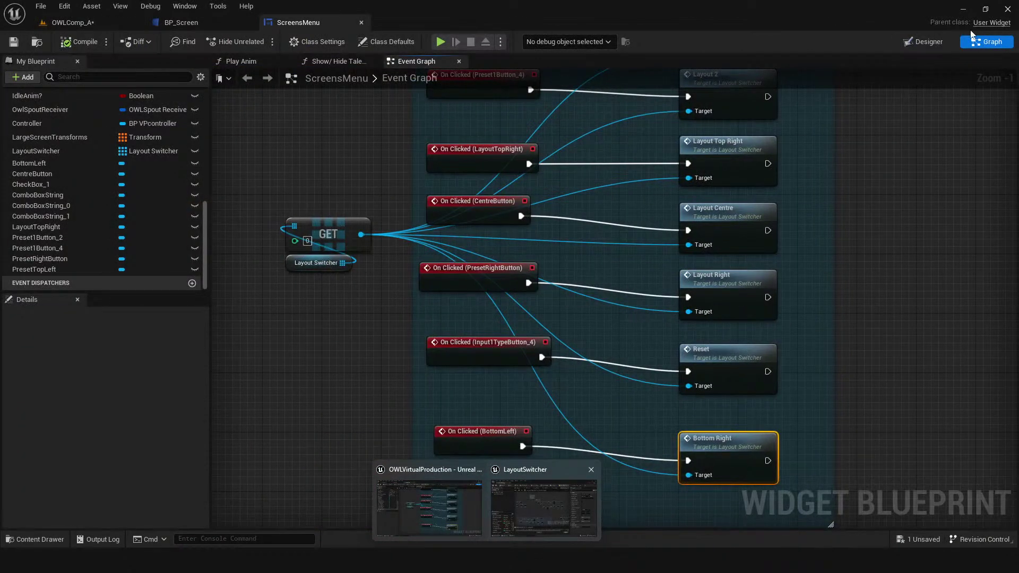
{"action": "left_click", "coordinate": [927, 41]}
{"action": "scroll", "coordinate": [624, 417], "scroll_direction": "up", "scroll_amount": 4}
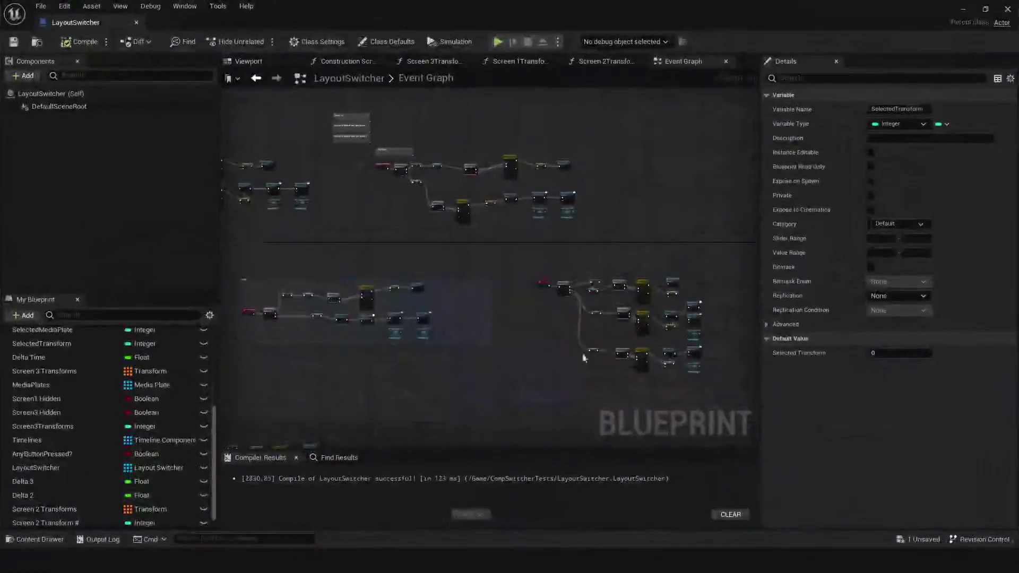
- Examine the transform index setters in the LayoutSwitcher network that uses Timeline_7, for comparison with the BottomRight network
{"action": "scroll", "coordinate": [447, 333], "scroll_direction": "up", "scroll_amount": 5}
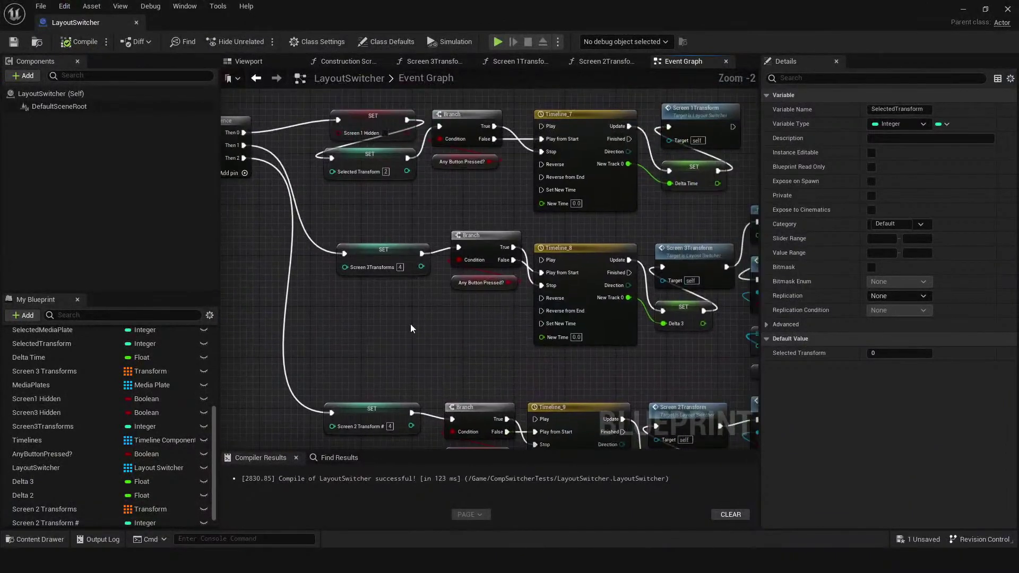
{"action": "left_click", "coordinate": [388, 172]}
{"action": "scroll", "coordinate": [355, 217], "scroll_direction": "down", "scroll_amount": 2}
{"action": "scroll", "coordinate": [435, 279], "scroll_direction": "down", "scroll_amount": 4}
{"action": "right_click_drag", "start_coordinate": [366, 333], "coordinate": [607, 319]}
{"action": "right_click_drag", "start_coordinate": [435, 293], "coordinate": [727, 282]}
{"action": "right_click_drag", "start_coordinate": [680, 382], "coordinate": [441, 184]}
{"action": "scroll", "coordinate": [458, 263], "scroll_direction": "up", "scroll_amount": 5}
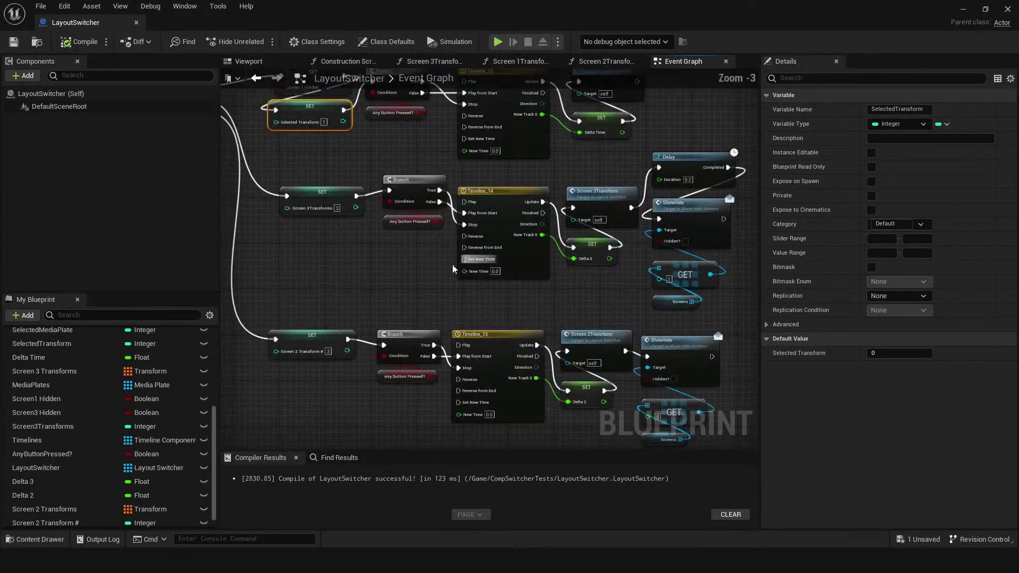
- Set Selected Transform to 2 in the BottomRight network's Screen 1 branch, and compile and save LayoutSwitcher
{"action": "right_click_drag", "start_coordinate": [458, 262], "coordinate": [569, 372]}
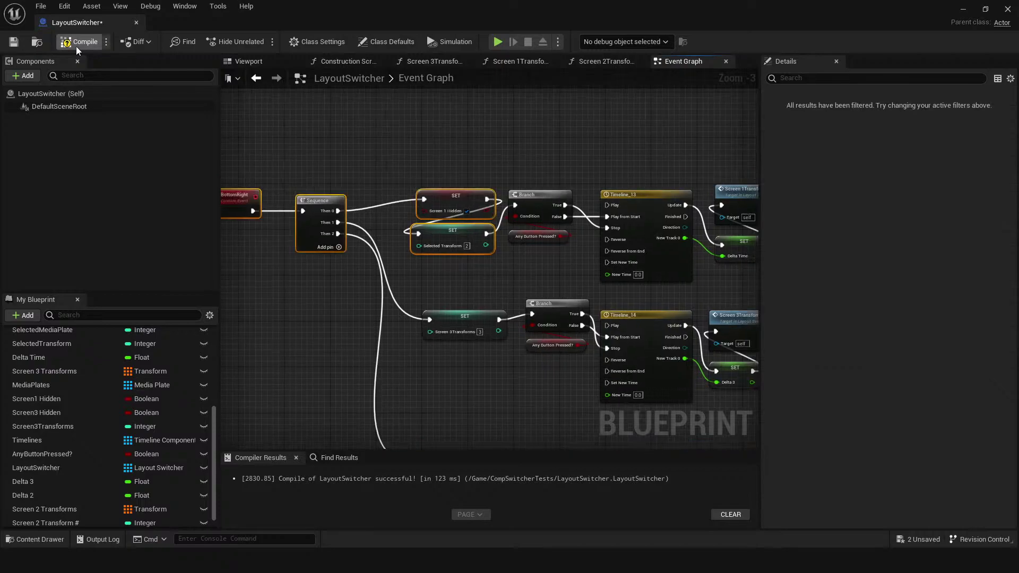
{"action": "left_click", "coordinate": [75, 44]}
{"action": "left_click", "coordinate": [15, 43]}
{"action": "left_click", "coordinate": [459, 243]}
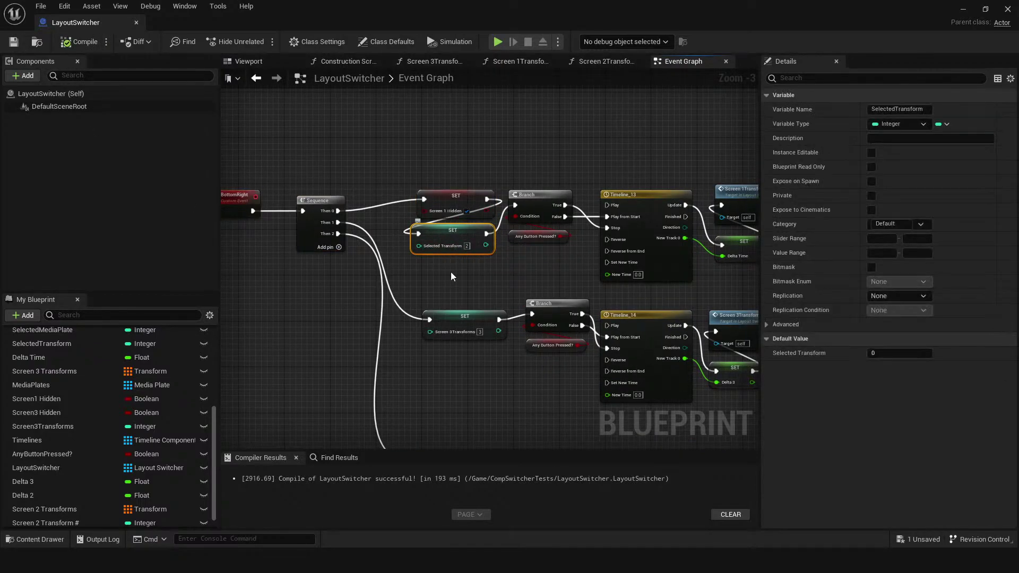
{"action": "scroll", "coordinate": [453, 286], "scroll_direction": "up", "scroll_amount": 1}
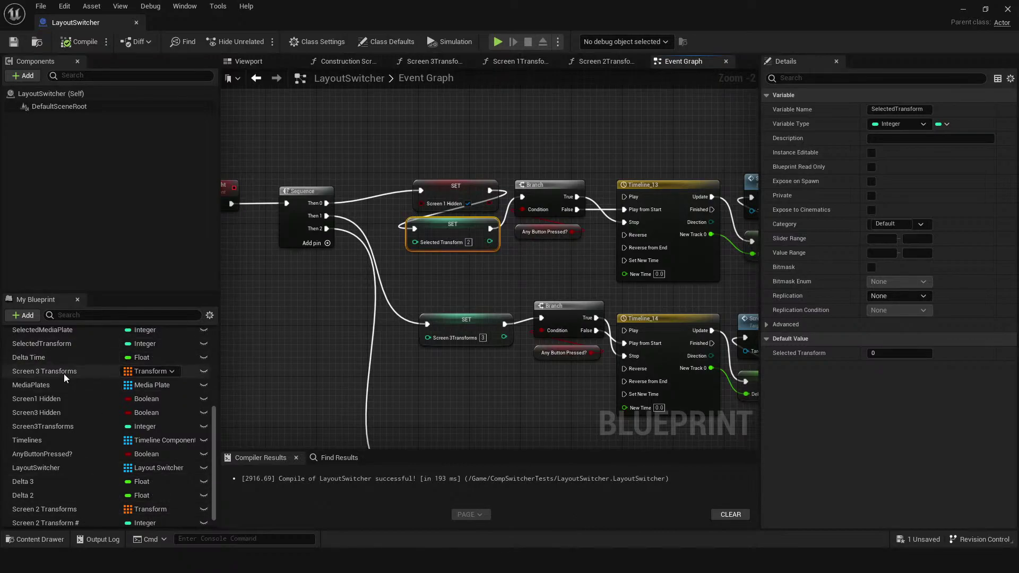
{"action": "right_click_drag", "start_coordinate": [552, 300], "coordinate": [398, 337]}
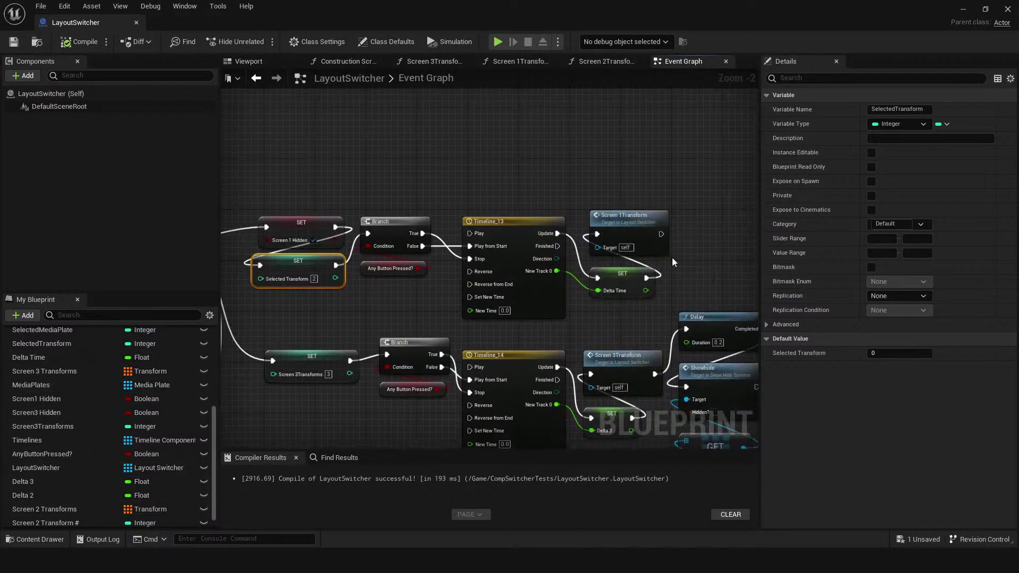
- Examine how the Screen 1Transform function uses Selected Transform to index the Large Screen Transforms array
{"action": "double_click", "coordinate": [623, 218]}
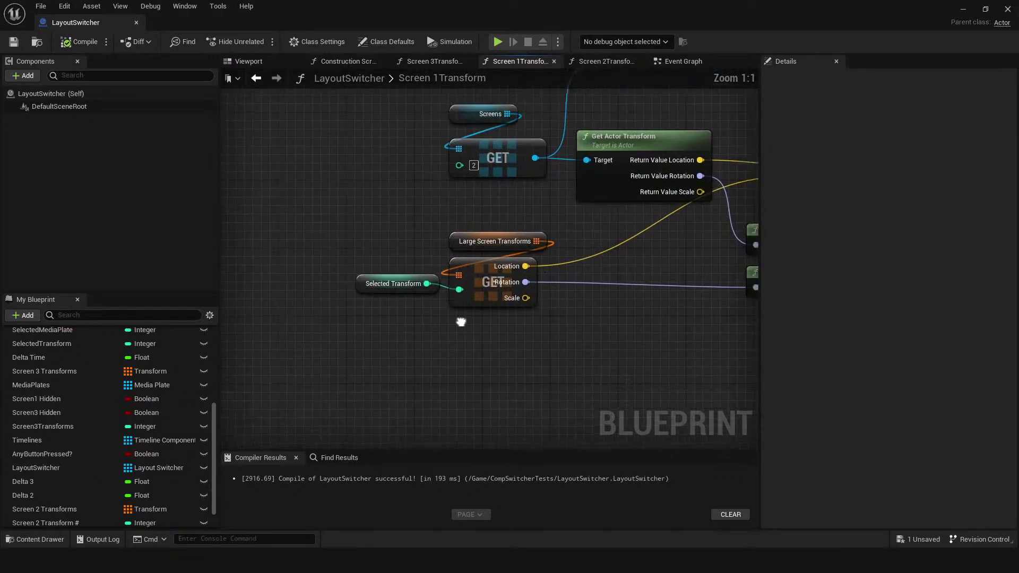
{"action": "left_click", "coordinate": [380, 273]}
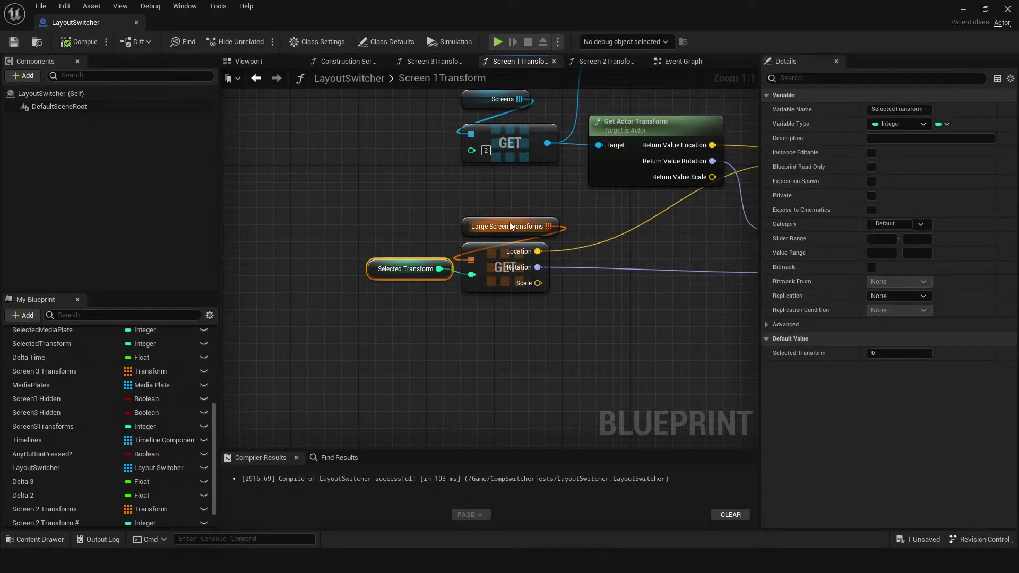
{"action": "left_click", "coordinate": [494, 227]}
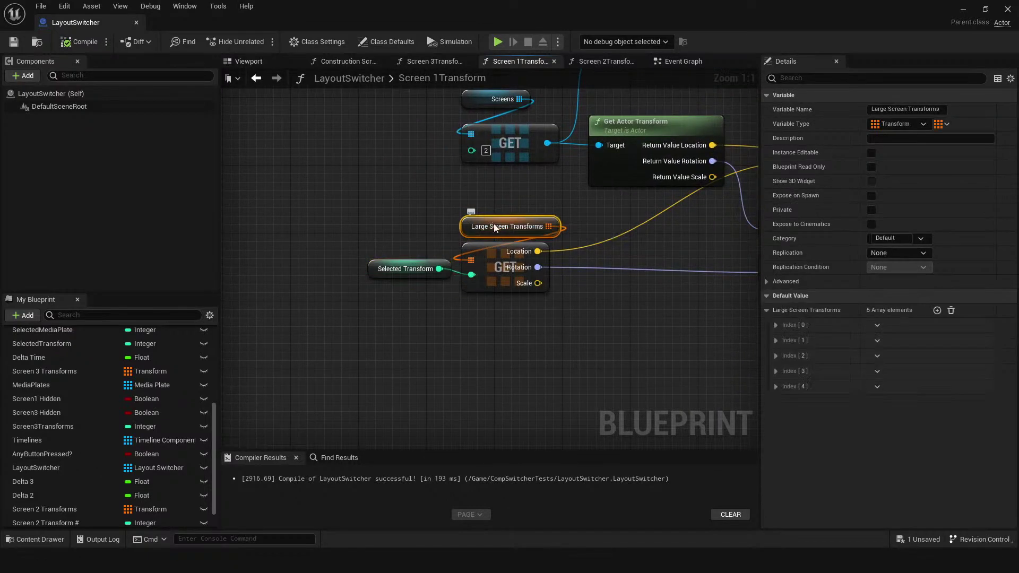
{"action": "left_click", "coordinate": [503, 270]}
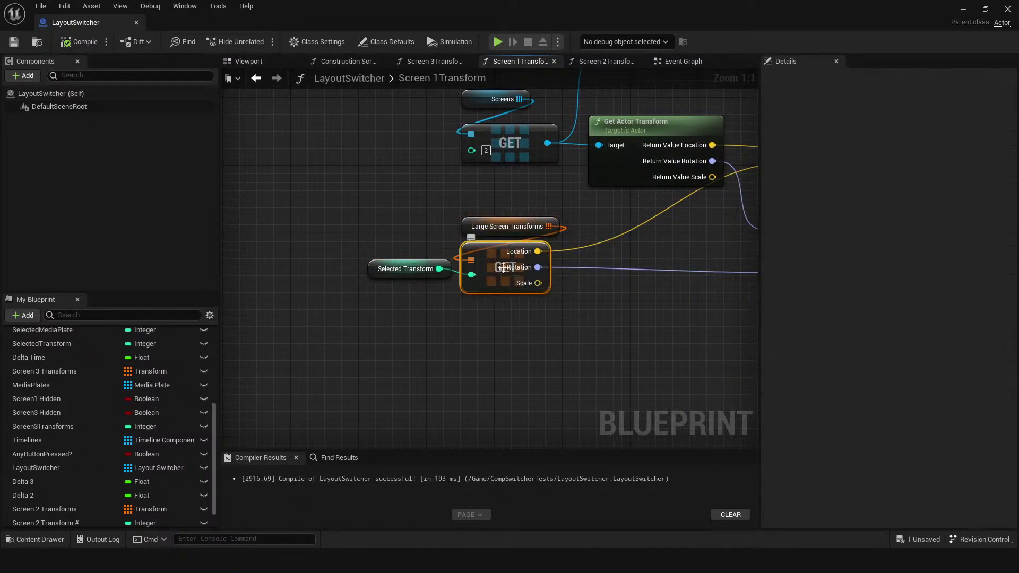
{"action": "left_click", "coordinate": [486, 227]}
{"action": "scroll", "coordinate": [412, 332], "scroll_direction": "down", "scroll_amount": 2}
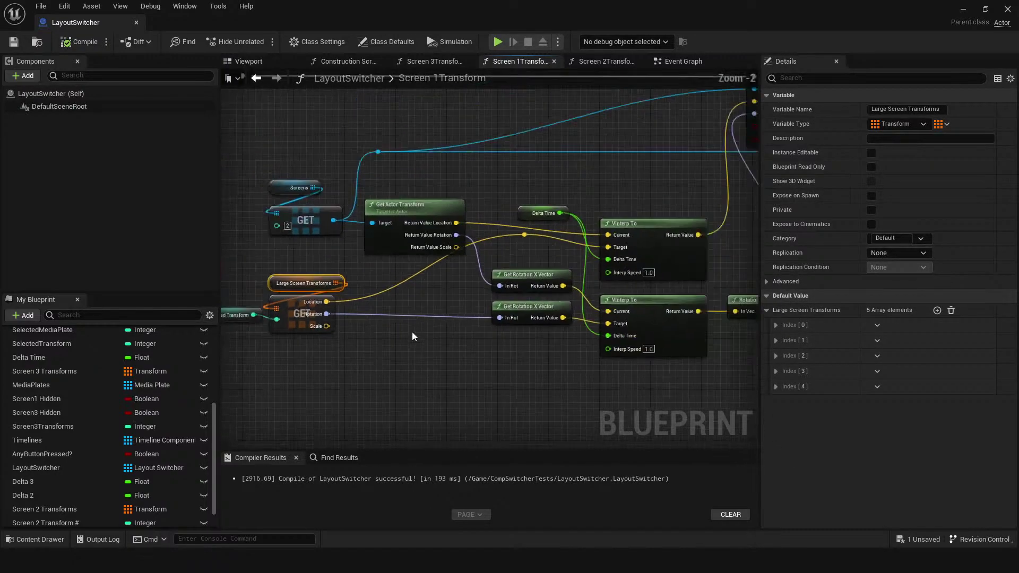
{"action": "right_click_drag", "start_coordinate": [412, 332], "coordinate": [353, 313]}
{"action": "right_click_drag", "start_coordinate": [446, 349], "coordinate": [407, 310]}
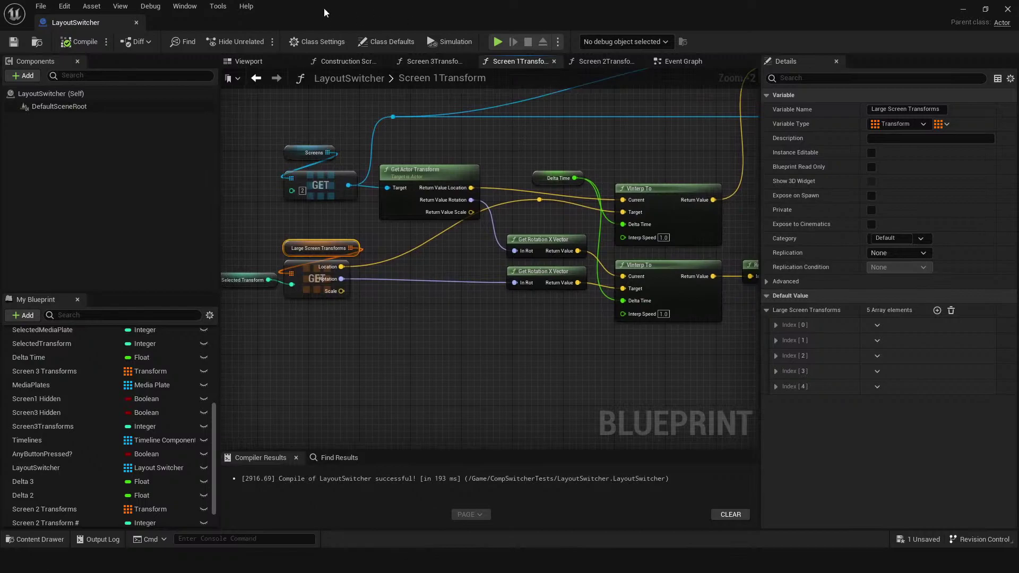
- Return to the Event Graph and review the BottomRight network's three branches, checking the Screen 3Transforms setter and the Screen 3Transform call
{"action": "left_click", "coordinate": [331, 62]}
{"action": "left_click", "coordinate": [671, 62]}
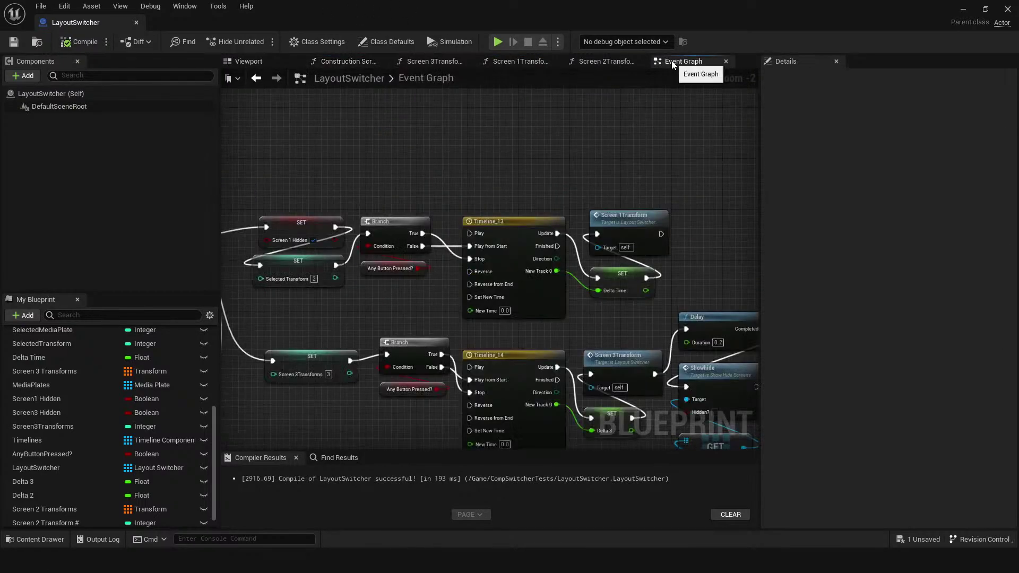
{"action": "scroll", "coordinate": [381, 329], "scroll_direction": "down", "scroll_amount": 2}
{"action": "right_click_drag", "start_coordinate": [467, 303], "coordinate": [443, 251]}
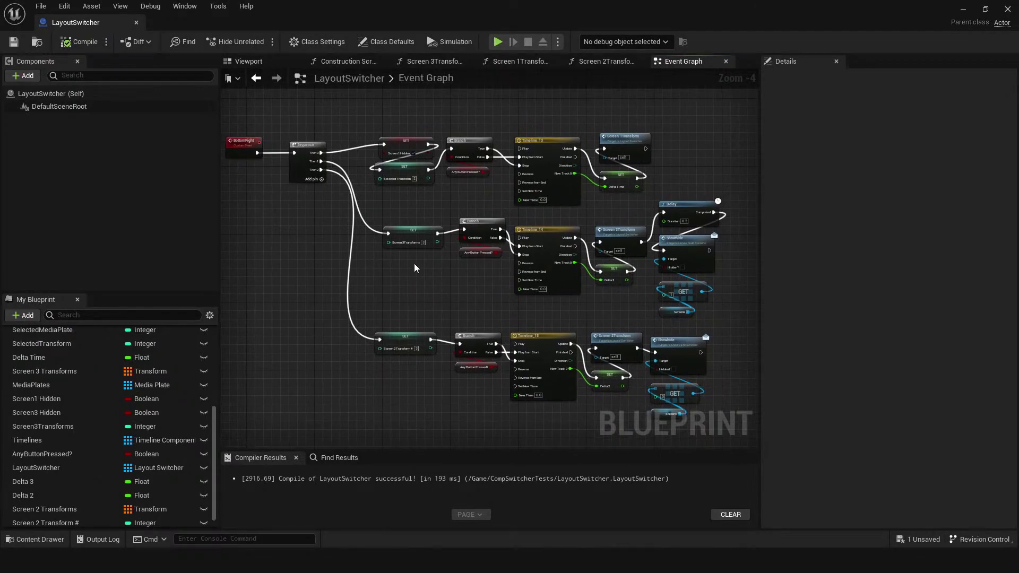
{"action": "scroll", "coordinate": [412, 269], "scroll_direction": "up", "scroll_amount": 1}
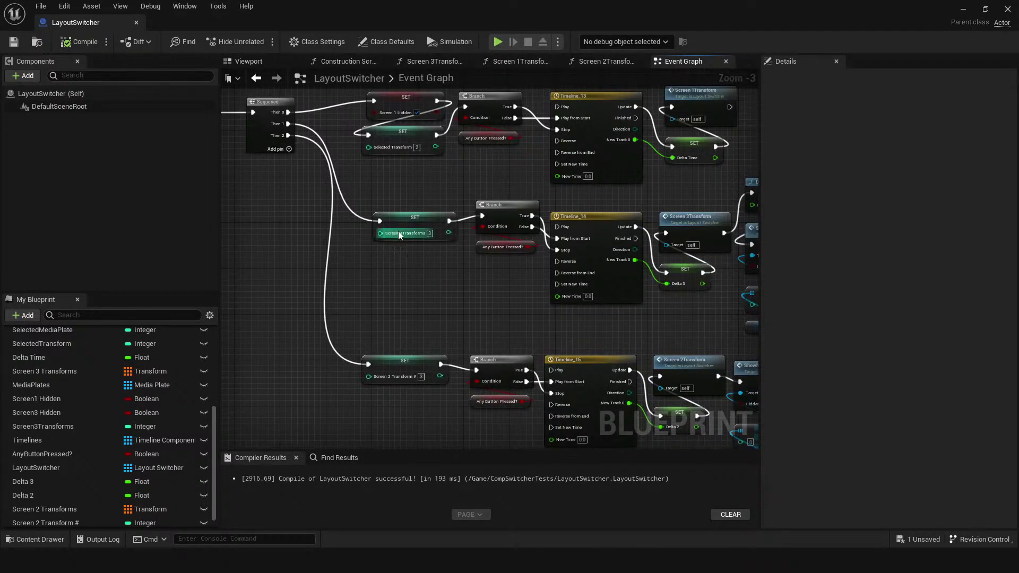
{"action": "scroll", "coordinate": [632, 319], "scroll_direction": "up", "scroll_amount": 2}
{"action": "left_click", "coordinate": [609, 213]}
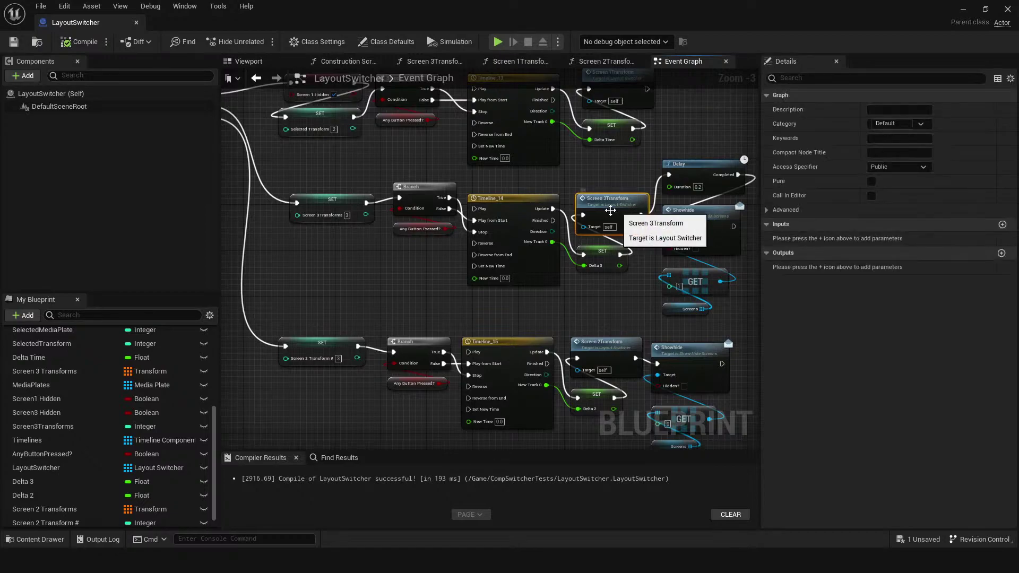
{"action": "scroll", "coordinate": [610, 213], "scroll_direction": "up", "scroll_amount": 1}
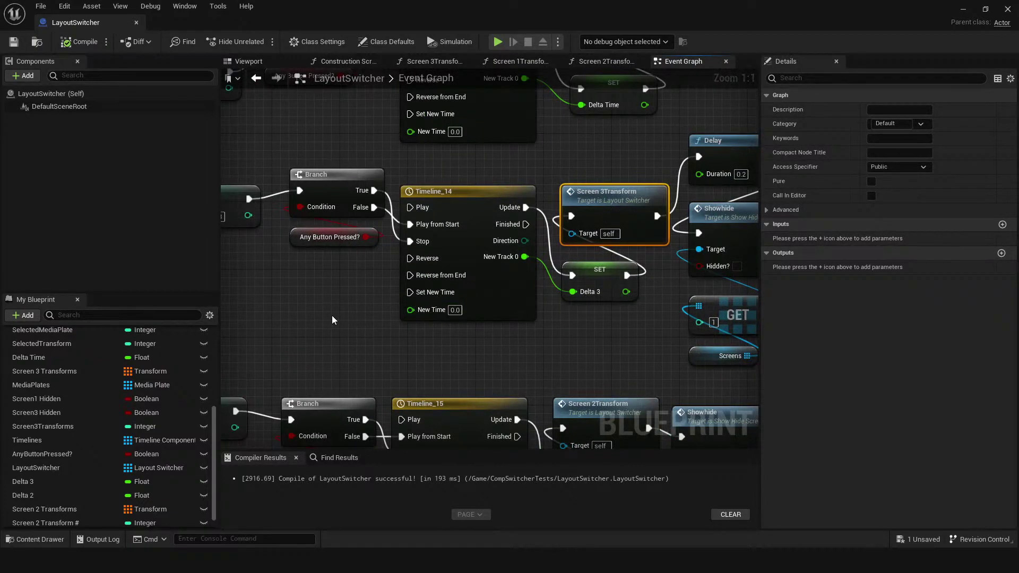
{"action": "scroll", "coordinate": [335, 318], "scroll_direction": "down", "scroll_amount": 5}
{"action": "scroll", "coordinate": [442, 320], "scroll_direction": "up", "scroll_amount": 2}
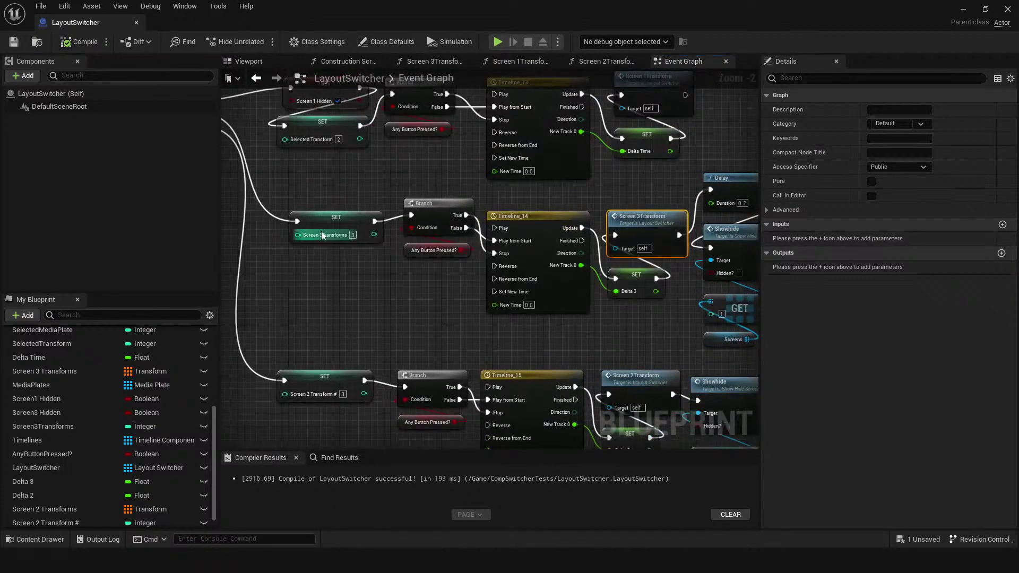
{"action": "right_click_drag", "start_coordinate": [340, 279], "coordinate": [383, 319]}
{"action": "left_click_drag", "start_coordinate": [278, 21], "coordinate": [629, 311]}
{"action": "left_click", "coordinate": [72, 22]}
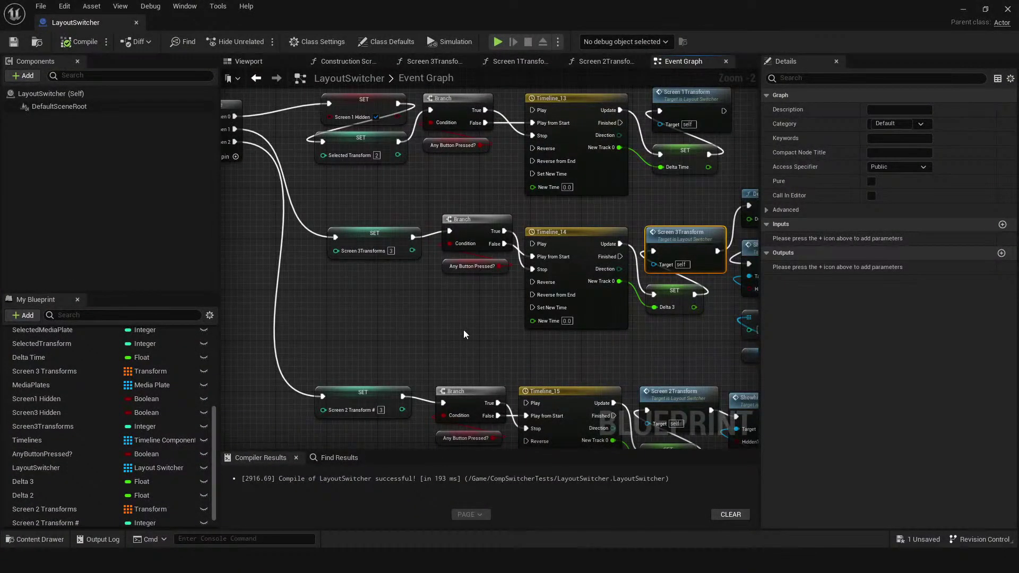
- Inspect the Delay and Showhide nodes after Screen 3Transform, and view the Showhide function in the ShowHideScreens interface
{"action": "right_click_drag", "start_coordinate": [464, 331], "coordinate": [423, 343]}
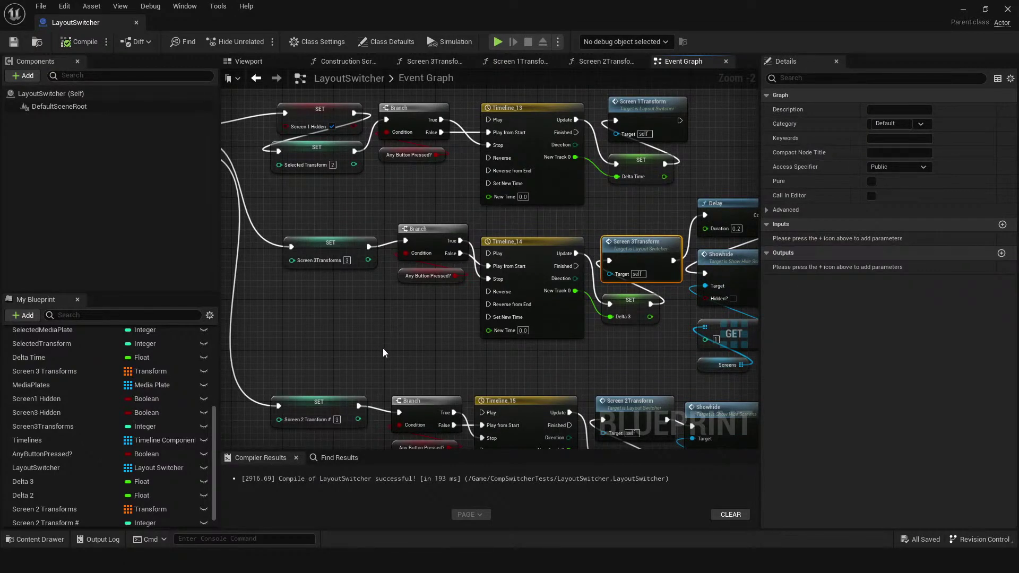
{"action": "right_click_drag", "start_coordinate": [383, 349], "coordinate": [359, 326]}
{"action": "right_click_drag", "start_coordinate": [481, 358], "coordinate": [370, 382]}
{"action": "scroll", "coordinate": [650, 323], "scroll_direction": "up", "scroll_amount": 2}
{"action": "right_click_drag", "start_coordinate": [649, 323], "coordinate": [620, 309]}
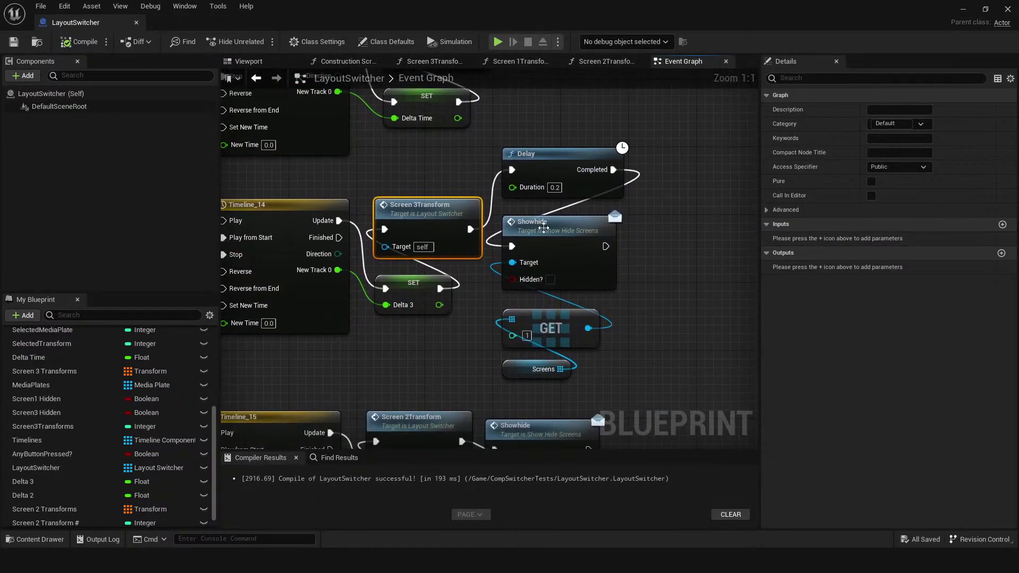
{"action": "left_click", "coordinate": [542, 227]}
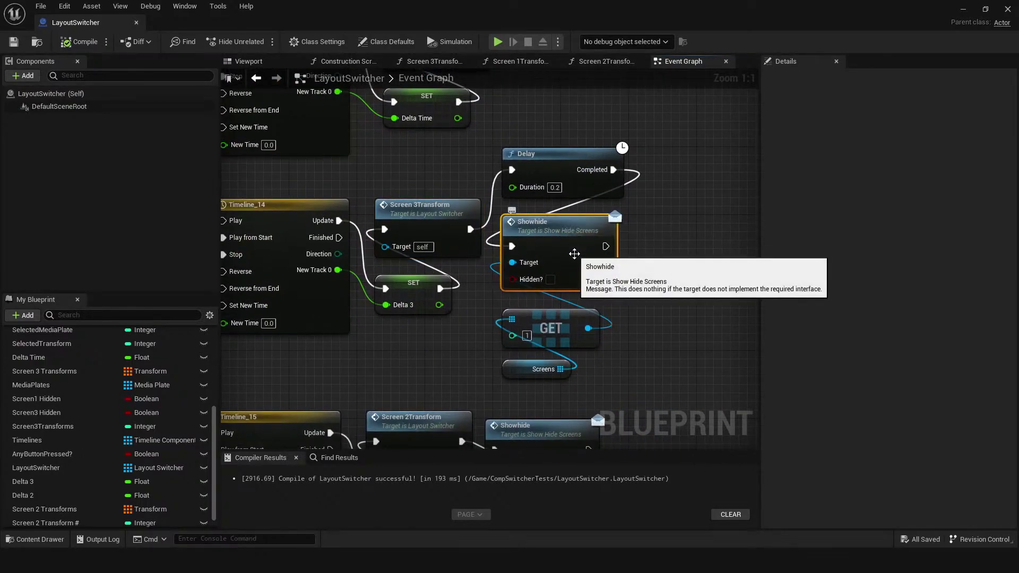
{"action": "left_click_drag", "start_coordinate": [613, 169], "coordinate": [707, 238]}
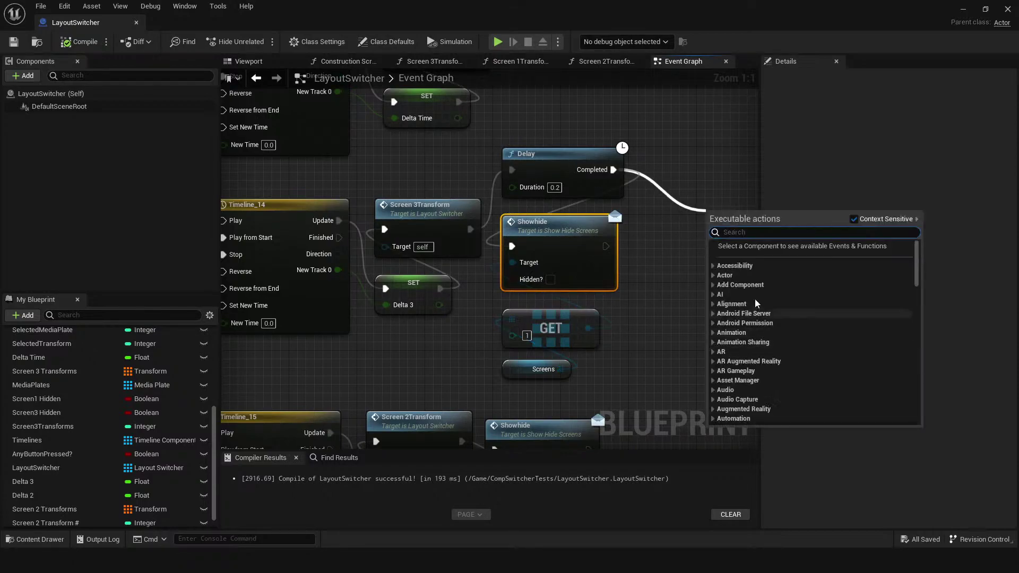
{"action": "left_click", "coordinate": [512, 225]}
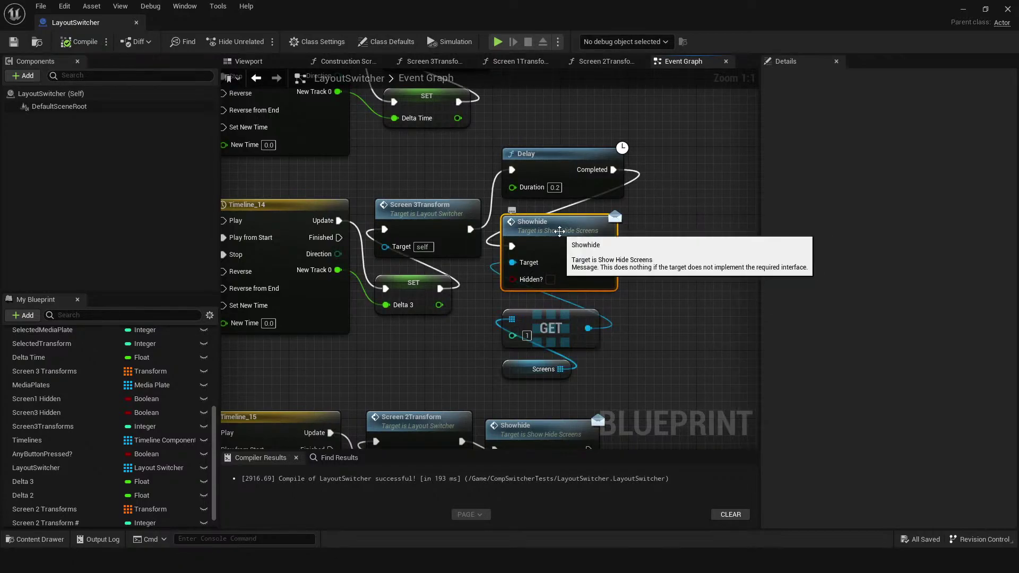
{"action": "double_click", "coordinate": [512, 226]}
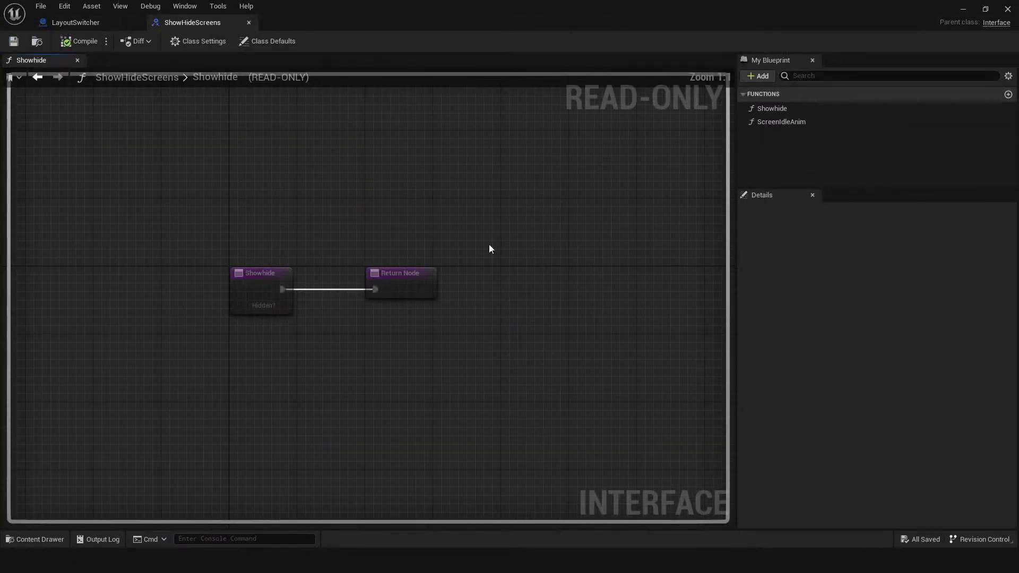
{"action": "left_click", "coordinate": [249, 23]}
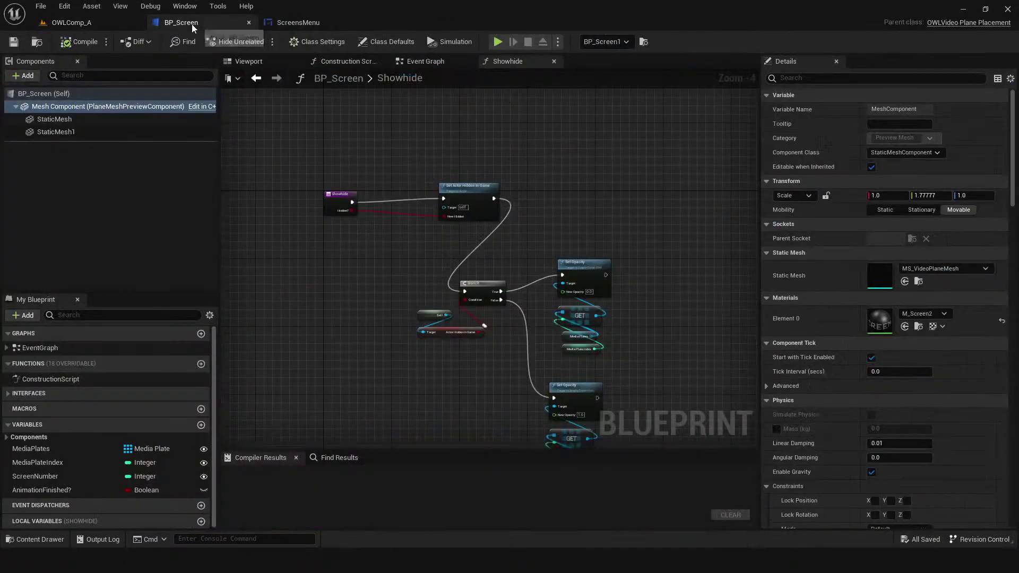
- Examine the Showhide function in the BP_Screen blueprint, from the Hidden? input and Set Actor Hidden In Game to the Branch and Set Opacity nodes
{"action": "scroll", "coordinate": [374, 281], "scroll_direction": "up", "scroll_amount": 5}
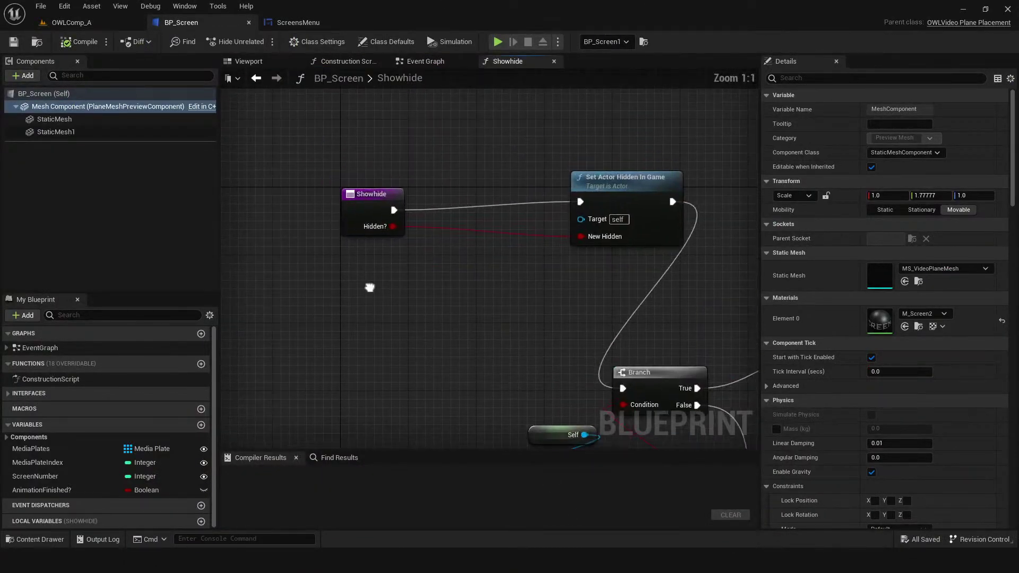
{"action": "left_click", "coordinate": [369, 217]}
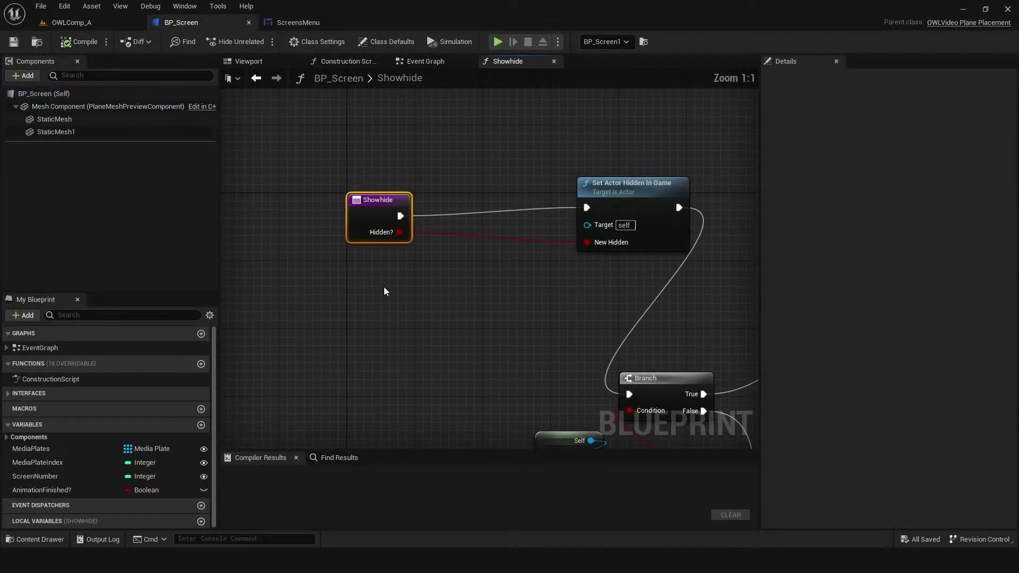
{"action": "left_click", "coordinate": [399, 318]}
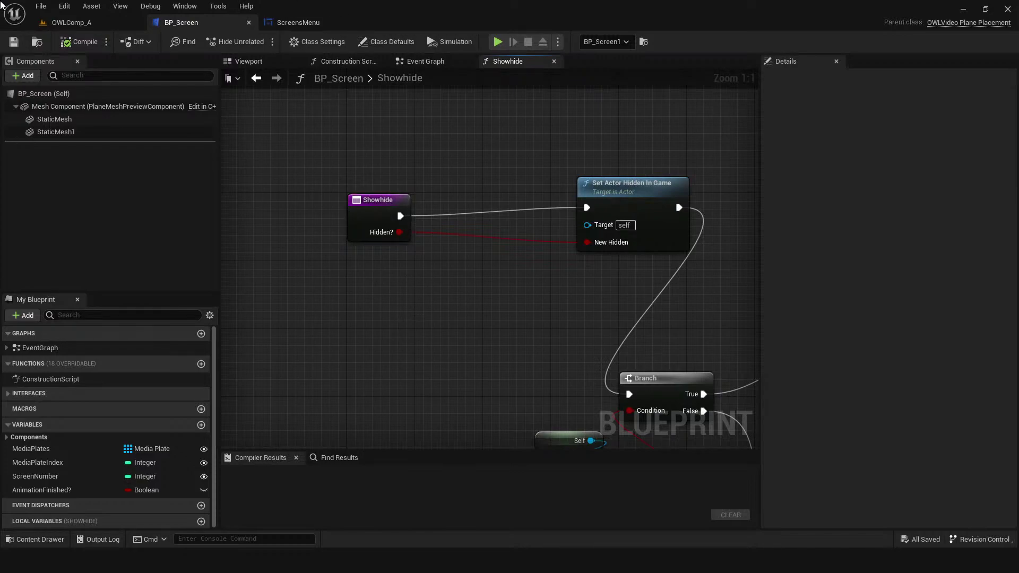
{"action": "left_click", "coordinate": [72, 23]}
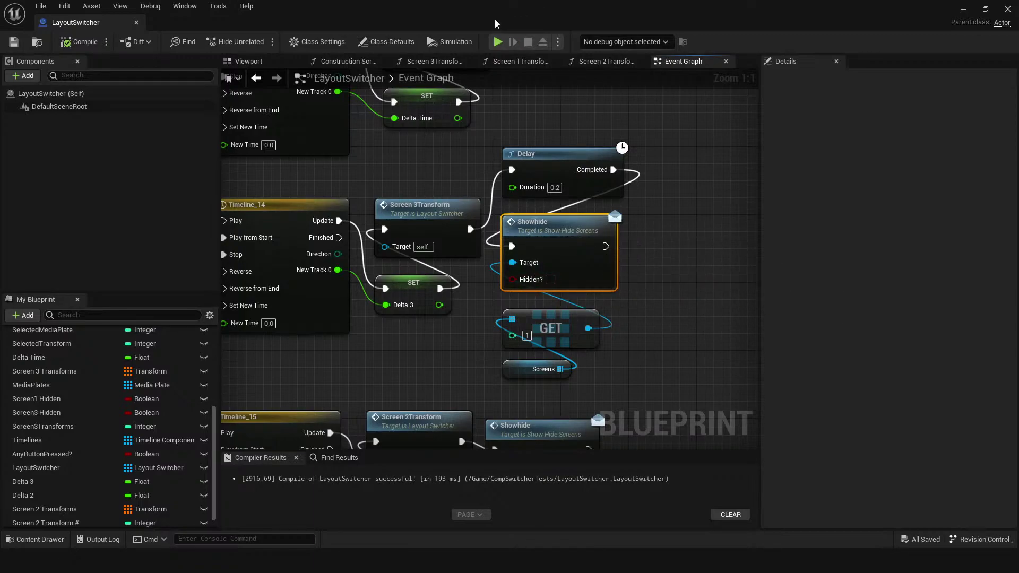
{"action": "left_click_drag", "start_coordinate": [450, 12], "coordinate": [1018, 172]}
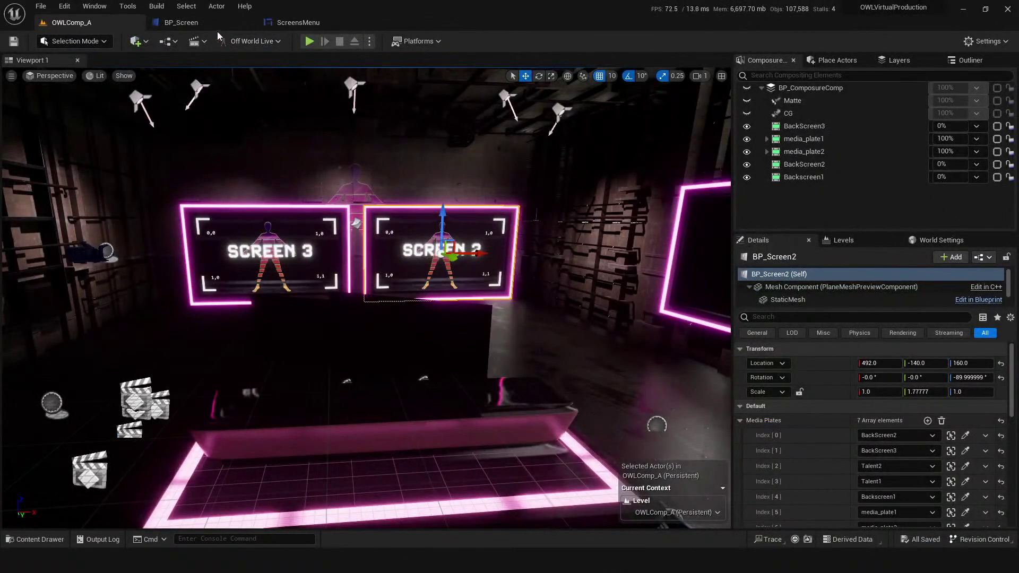
{"action": "left_click", "coordinate": [181, 22]}
{"action": "right_click_drag", "start_coordinate": [584, 249], "coordinate": [494, 171]}
{"action": "left_click", "coordinate": [497, 176]}
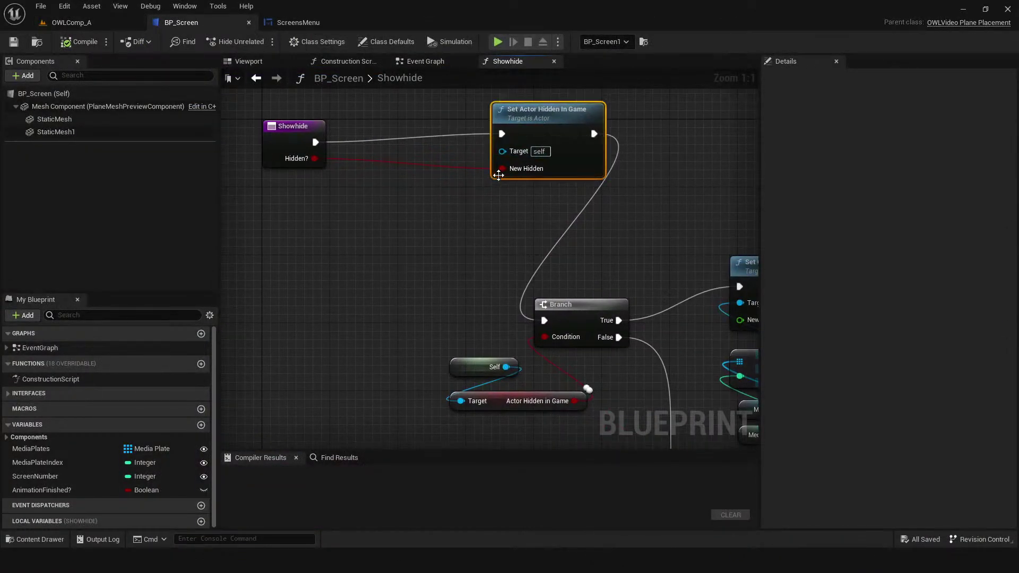
{"action": "right_click_drag", "start_coordinate": [512, 258], "coordinate": [317, 182]}
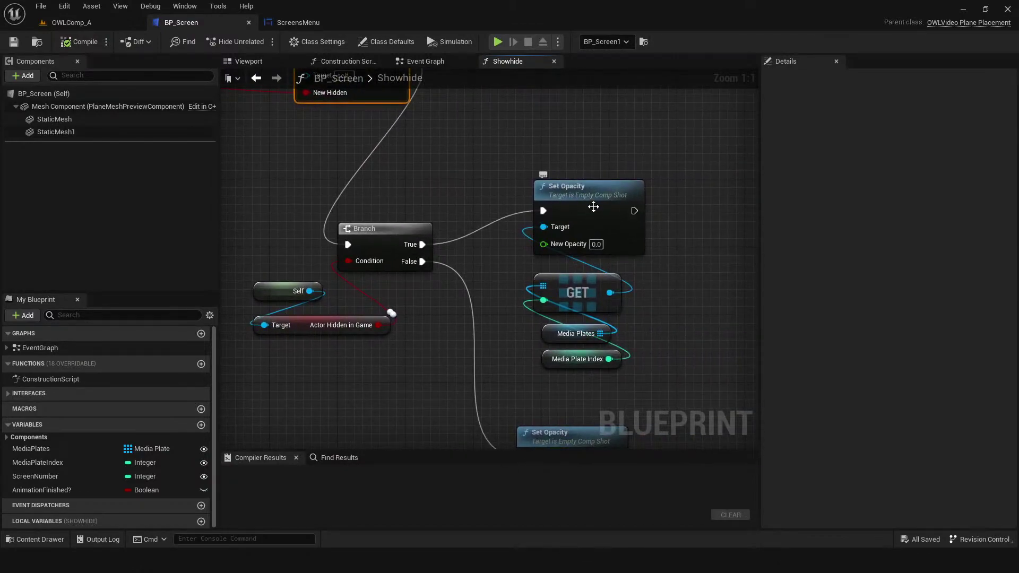
{"action": "left_click", "coordinate": [85, 23]}
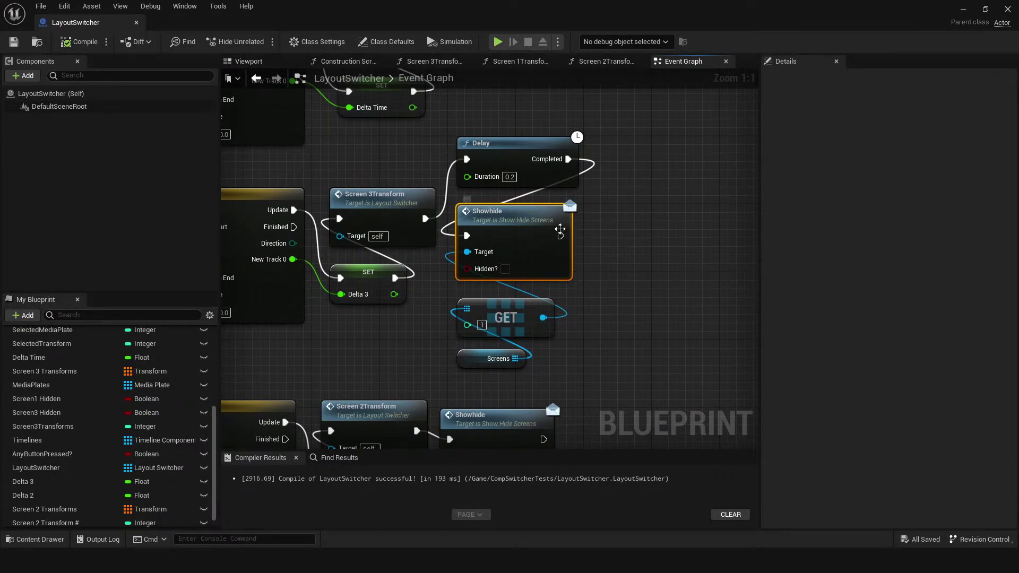
{"action": "left_click_drag", "start_coordinate": [560, 236], "coordinate": [649, 227]}
{"action": "type", "text": "set opac"}
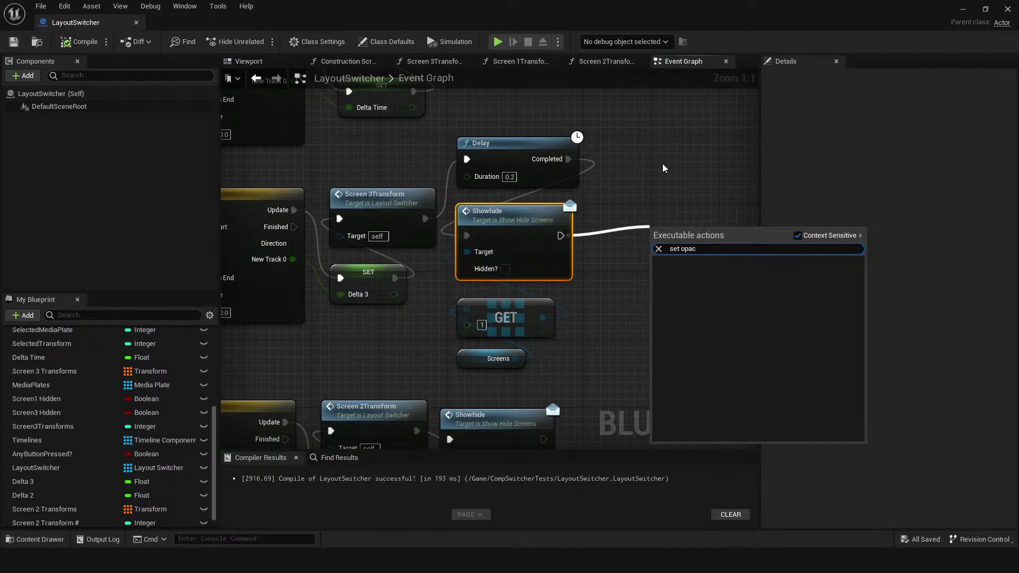
{"action": "left_click", "coordinate": [562, 333]}
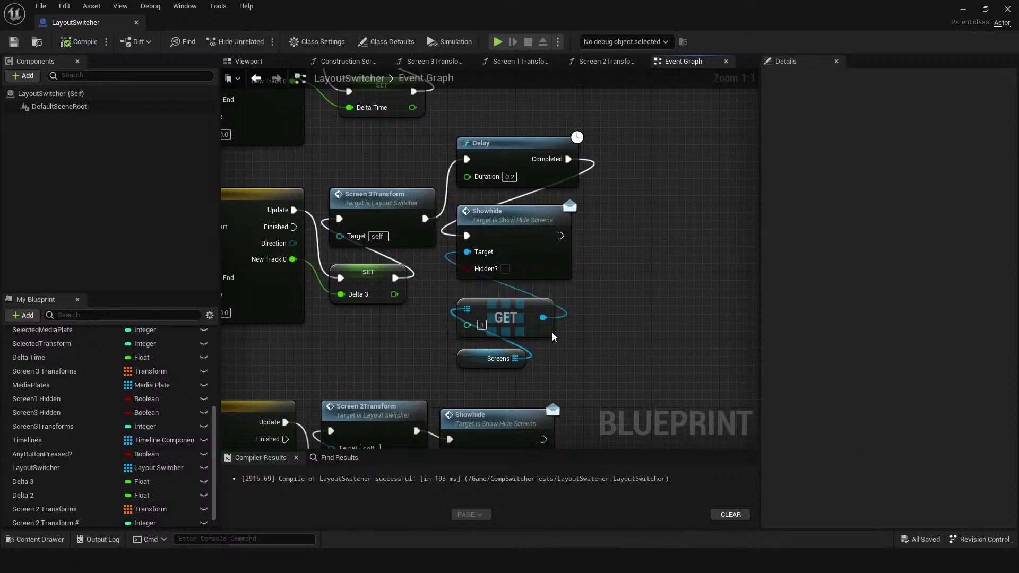
- Enable Hidden? on the Showhide node in the BottomRight network's Screen 3 branch and compile LayoutSwitcher
{"action": "right_click_drag", "start_coordinate": [575, 315], "coordinate": [633, 293]}
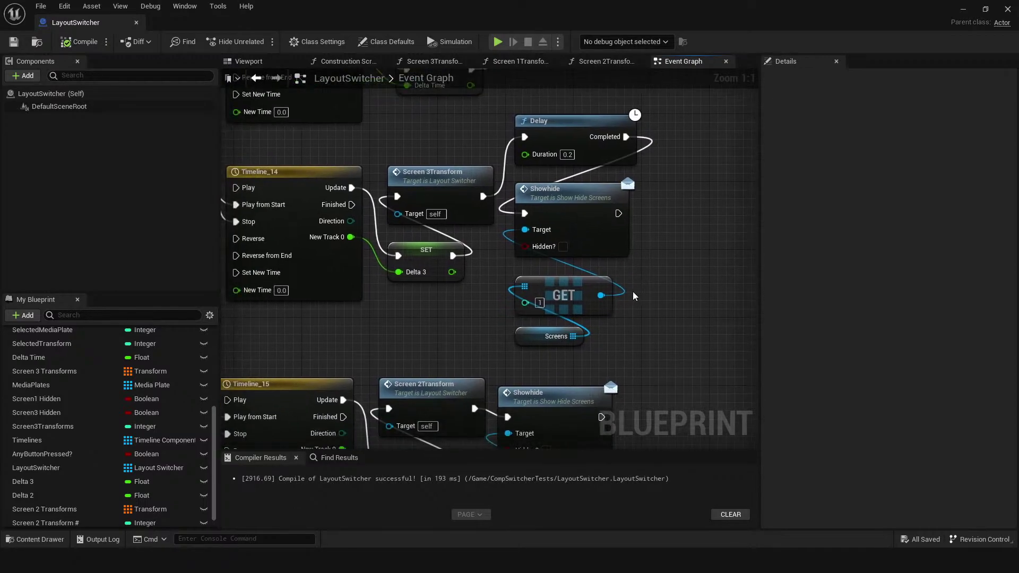
{"action": "scroll", "coordinate": [630, 339], "scroll_direction": "down", "scroll_amount": 2}
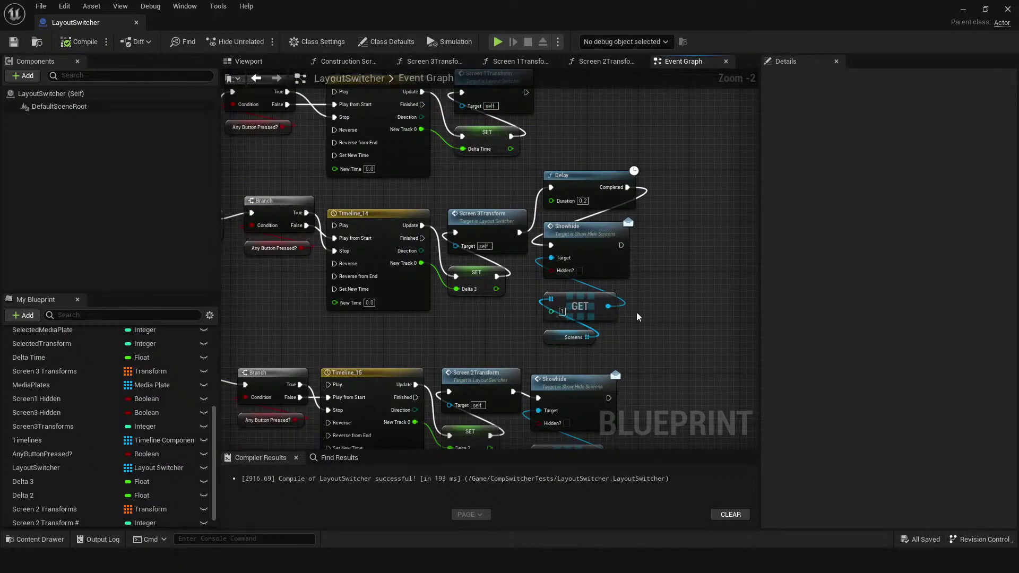
{"action": "left_click", "coordinate": [583, 243]}
{"action": "right_click_drag", "start_coordinate": [690, 357], "coordinate": [709, 313]}
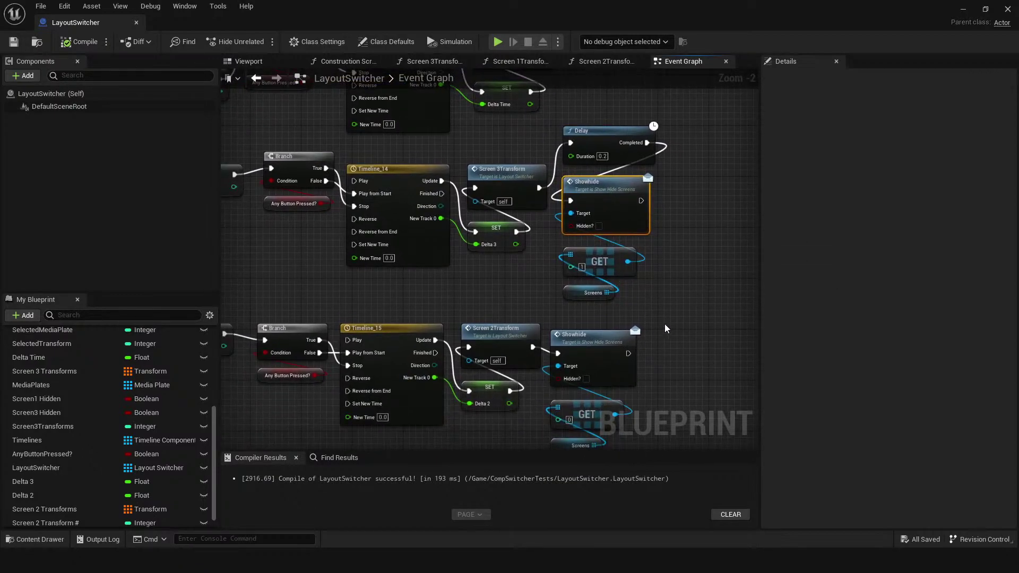
{"action": "left_click", "coordinate": [599, 226]}
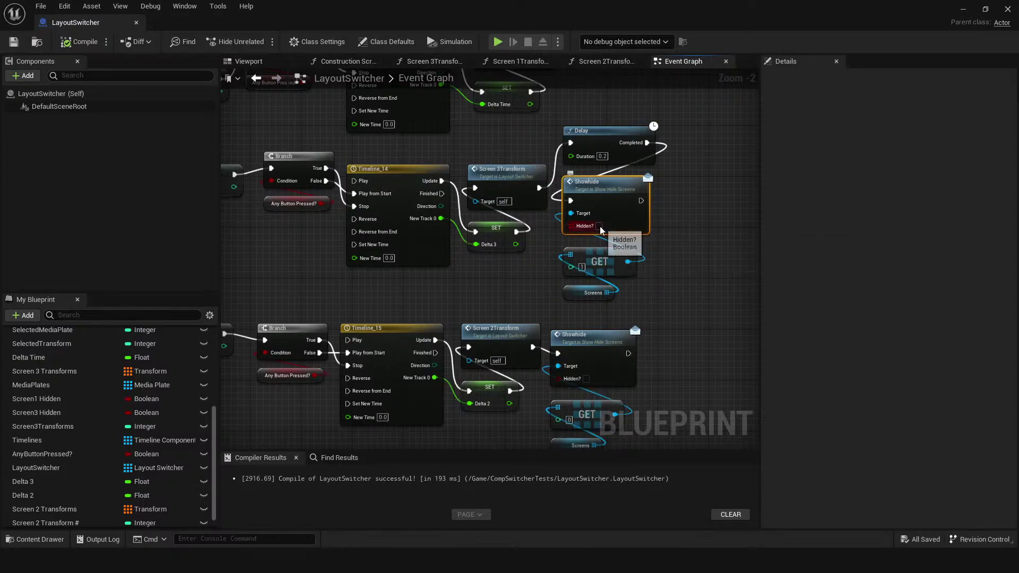
{"action": "left_click", "coordinate": [79, 42]}
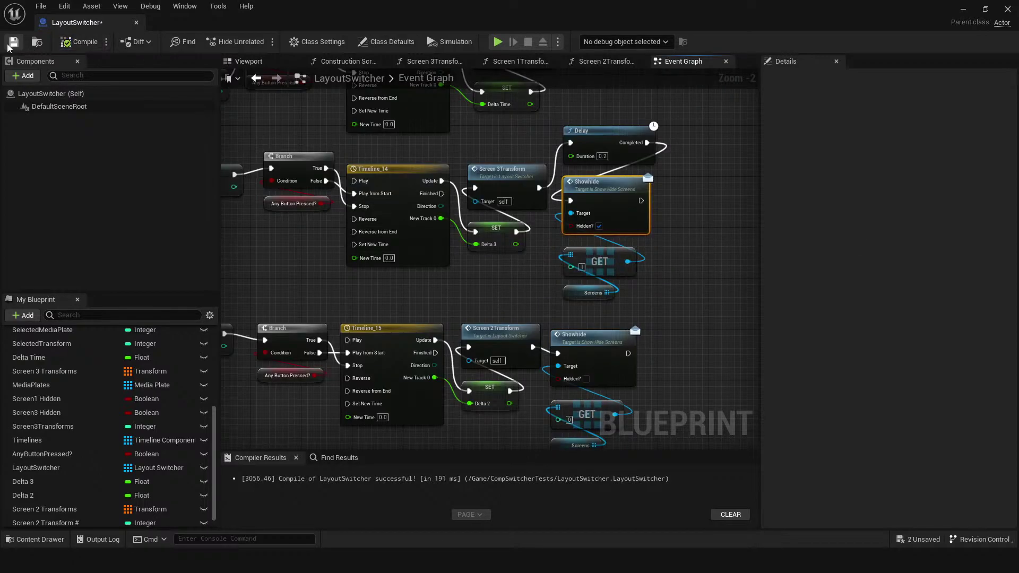
- Inspect the BottomRight network's Screen 2 branch, its Screen 2 Transform # setter and the elements of the Screen 2 Transforms array
{"action": "right_click_drag", "start_coordinate": [615, 344], "coordinate": [610, 230]}
{"action": "scroll", "coordinate": [610, 254], "scroll_direction": "up", "scroll_amount": 1}
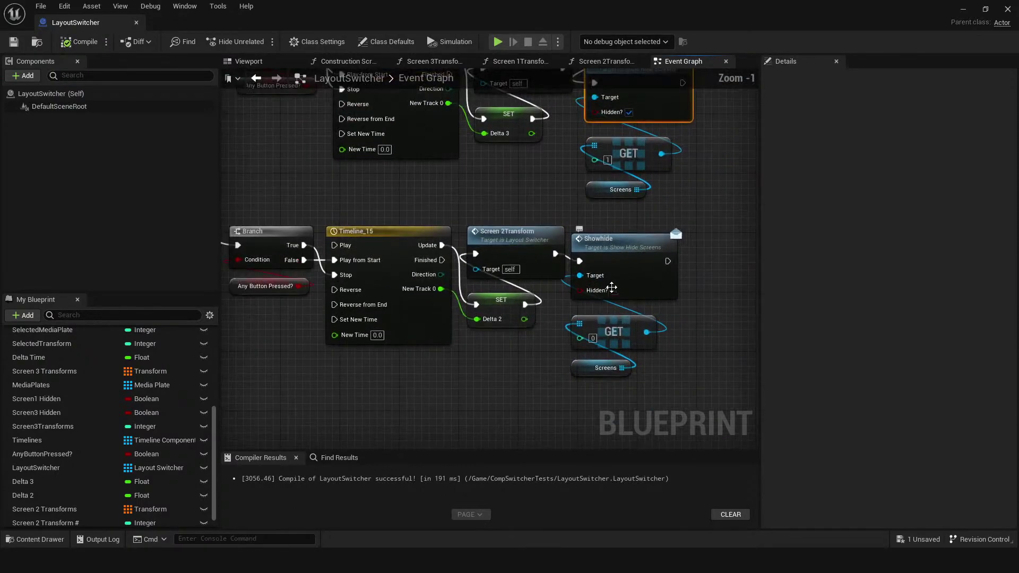
{"action": "right_click_drag", "start_coordinate": [615, 326], "coordinate": [668, 318]}
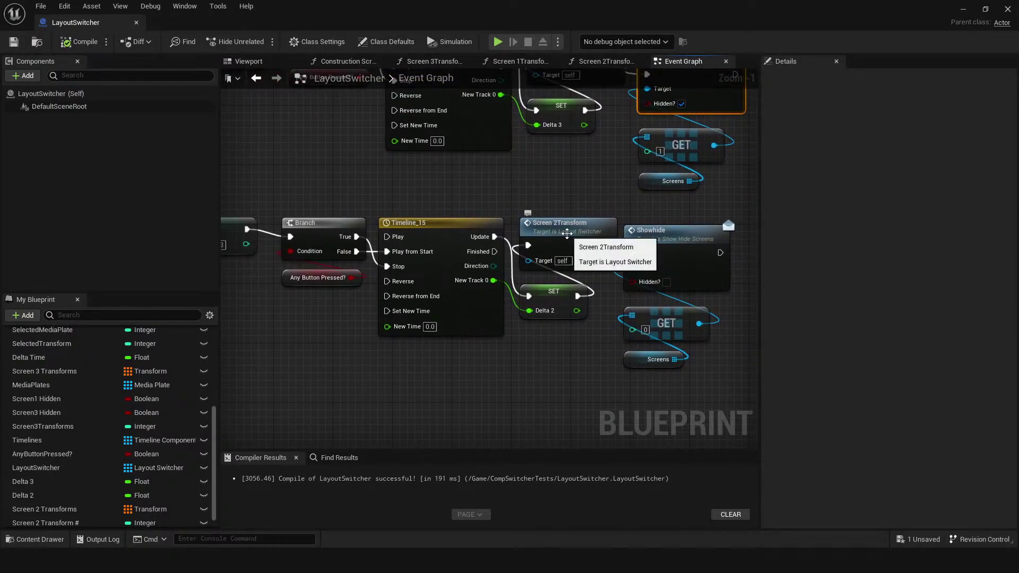
{"action": "left_click", "coordinate": [567, 234]}
{"action": "right_click_drag", "start_coordinate": [567, 234], "coordinate": [722, 243]}
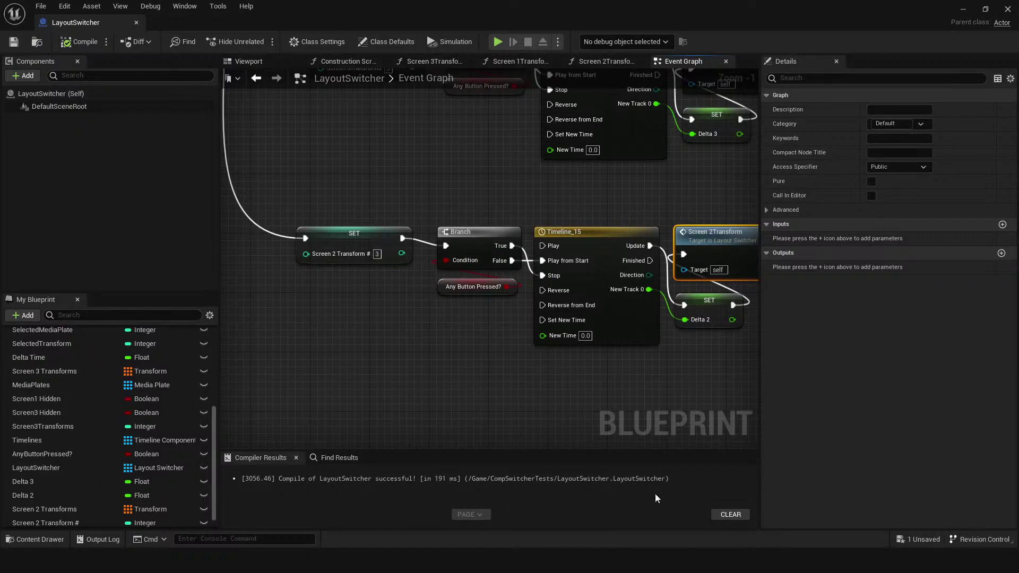
{"action": "left_click", "coordinate": [349, 236]}
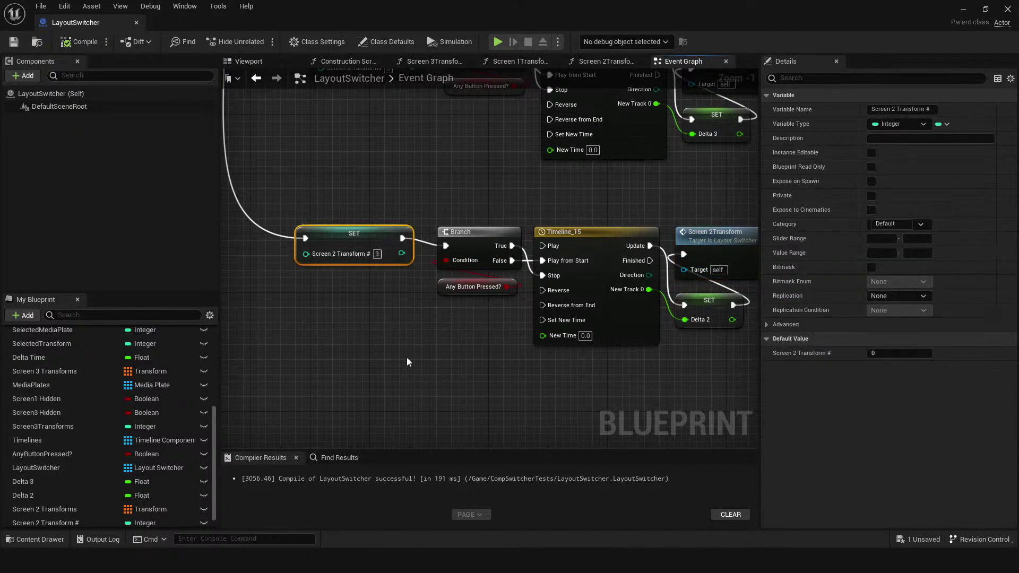
{"action": "right_click_drag", "start_coordinate": [413, 343], "coordinate": [355, 342]}
{"action": "left_click", "coordinate": [49, 508]}
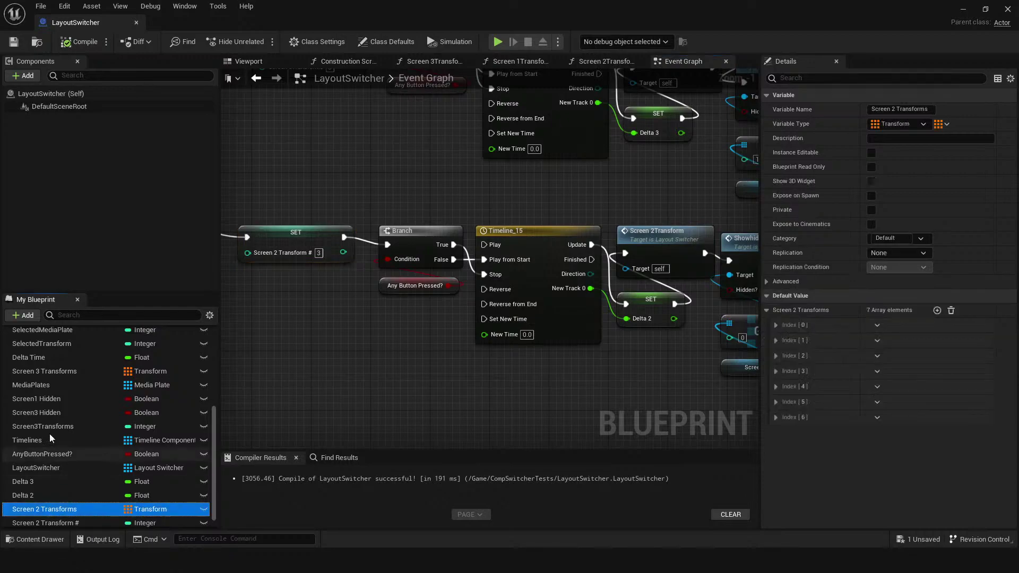
- Set Screen 2 Transform # to 6 in the BottomRight network, and compile and save LayoutSwitcher
{"action": "left_click", "coordinate": [319, 254]}
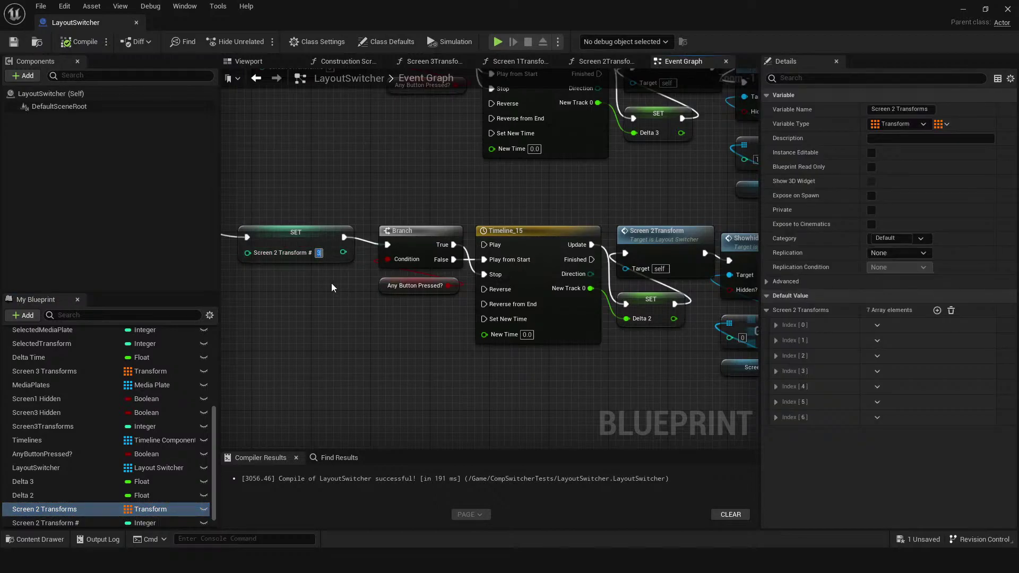
{"action": "type", "text": "6"}
{"action": "key", "text": "Return"}
{"action": "left_click", "coordinate": [80, 41]}
{"action": "left_click", "coordinate": [13, 42]}
- Switch to the OWLComp_A level, play it and open the Screens controls
{"action": "right_click_drag", "start_coordinate": [415, 336], "coordinate": [436, 348]}
{"action": "right_click_drag", "start_coordinate": [516, 407], "coordinate": [475, 391]}
{"action": "right_click_drag", "start_coordinate": [570, 412], "coordinate": [502, 407]}
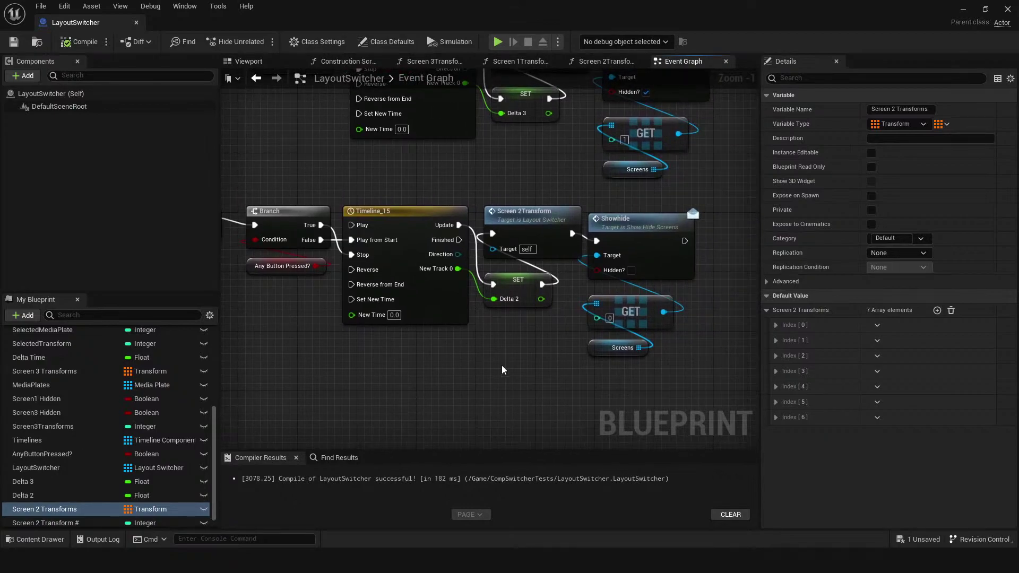
{"action": "right_click_drag", "start_coordinate": [497, 365], "coordinate": [562, 371]}
{"action": "scroll", "coordinate": [563, 371], "scroll_direction": "down", "scroll_amount": 1}
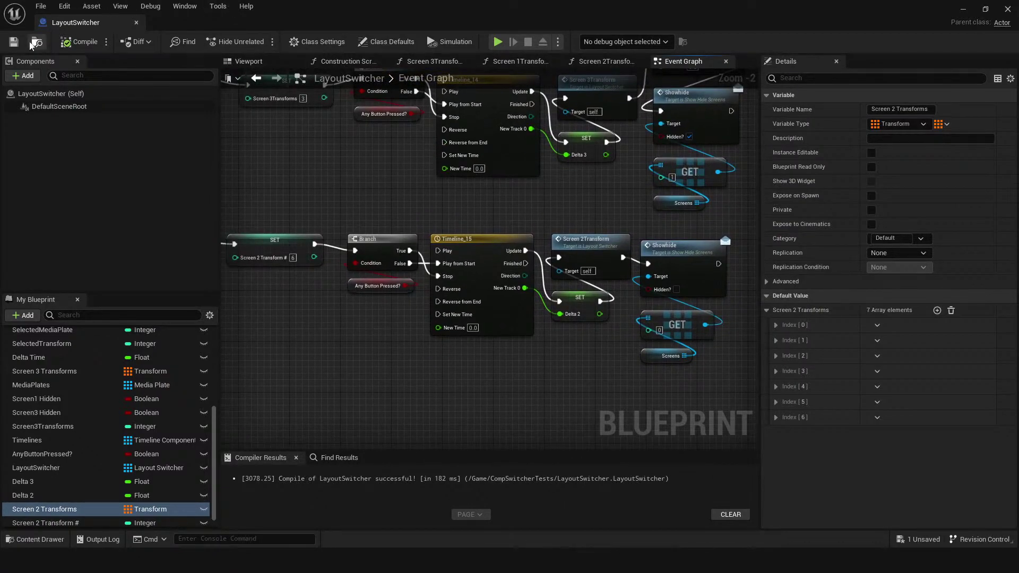
{"action": "left_click_drag", "start_coordinate": [367, 11], "coordinate": [1018, 403]}
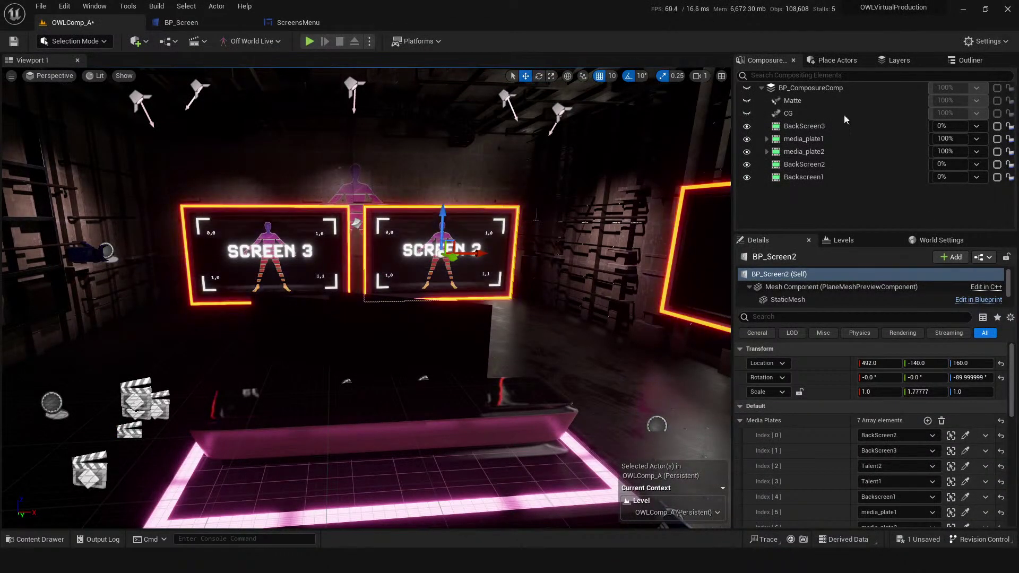
{"action": "left_click", "coordinate": [309, 41]}
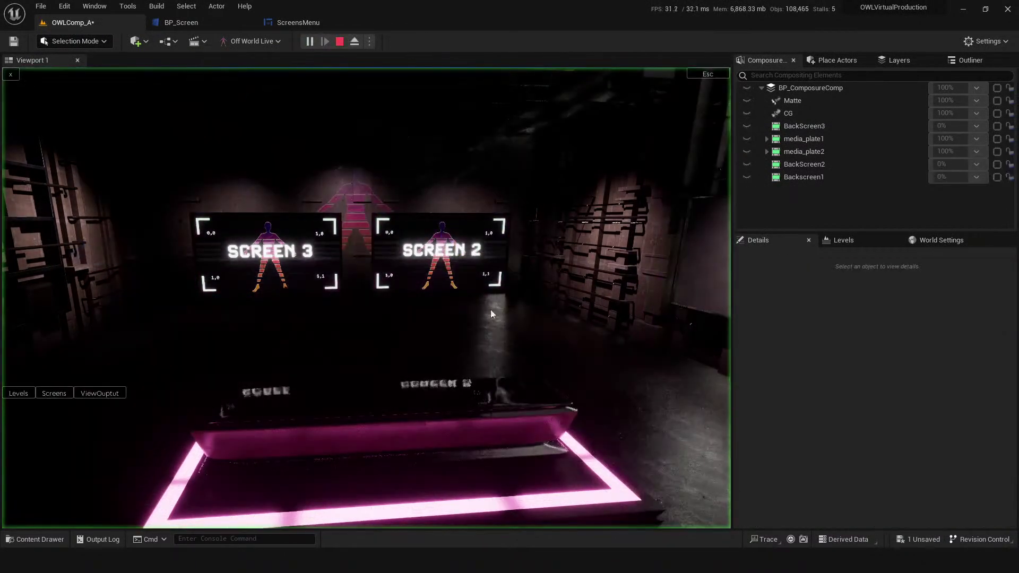
{"action": "left_click", "coordinate": [52, 397]}
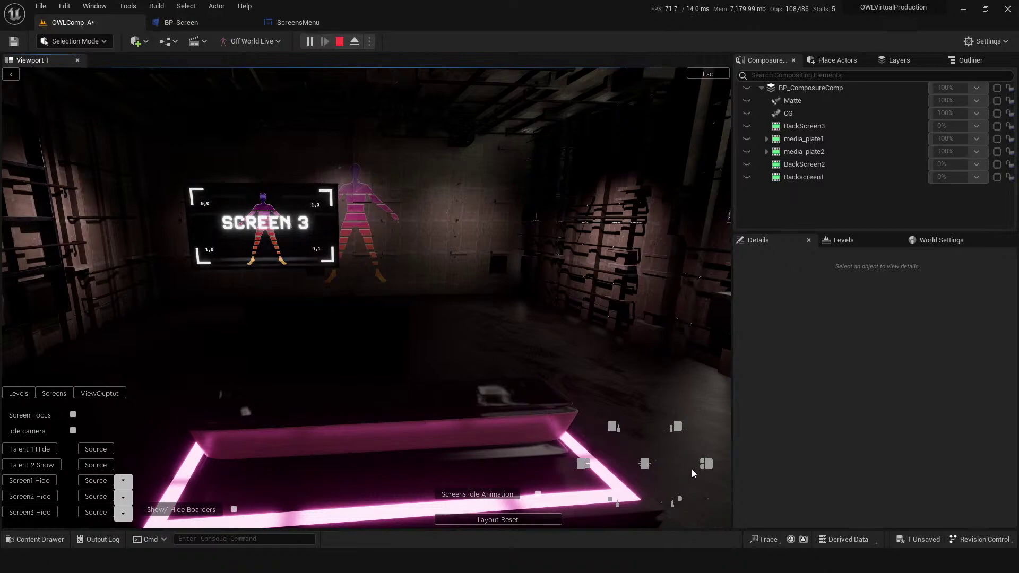
- Test the transitions between the side, centre and new bottom corner layout presets in the running level
{"action": "left_click", "coordinate": [709, 462]}
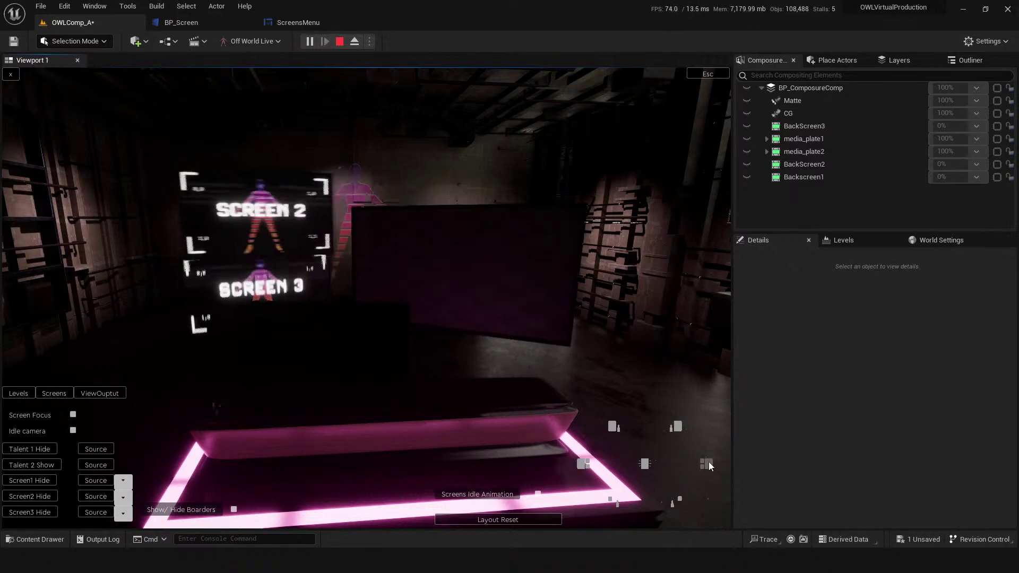
{"action": "left_click", "coordinate": [619, 500]}
{"action": "left_click", "coordinate": [585, 466]}
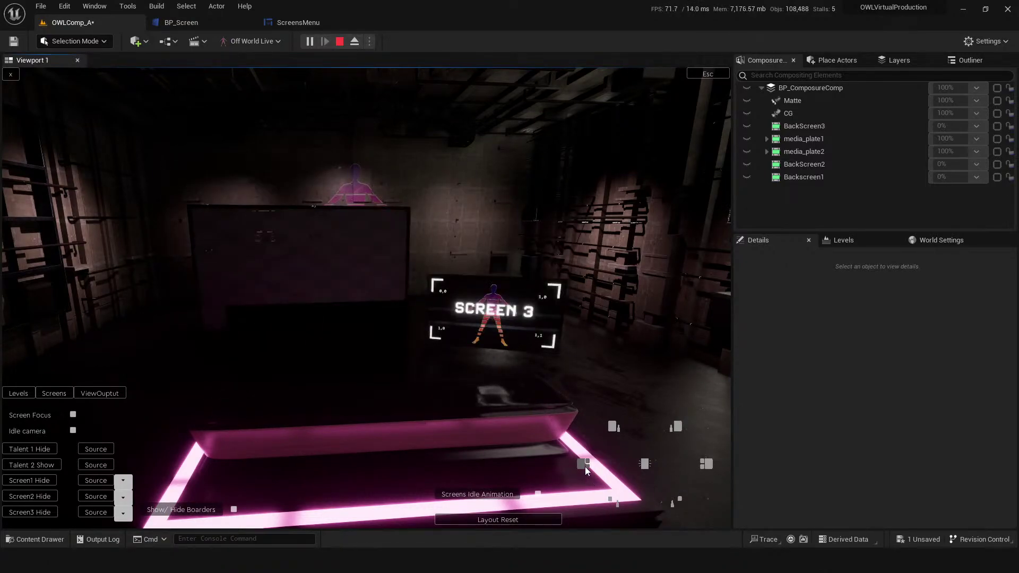
{"action": "left_click", "coordinate": [645, 467]}
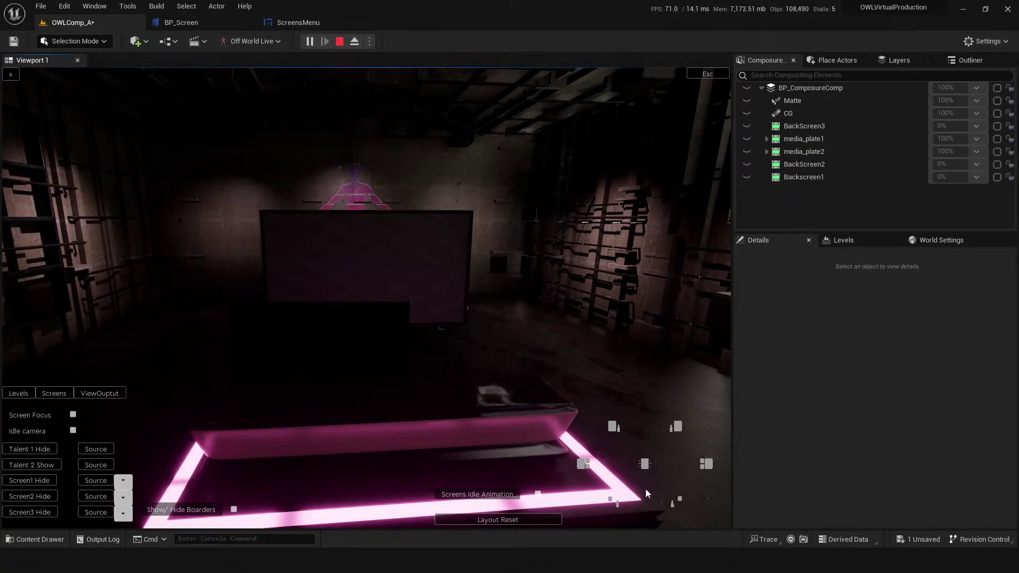
{"action": "left_click", "coordinate": [617, 504]}
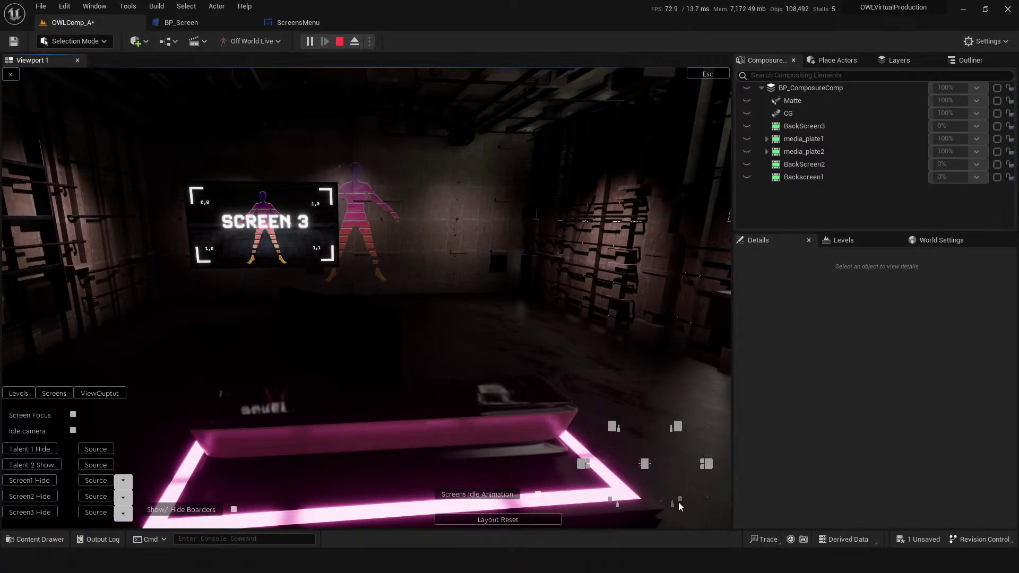
{"action": "left_click", "coordinate": [582, 465]}
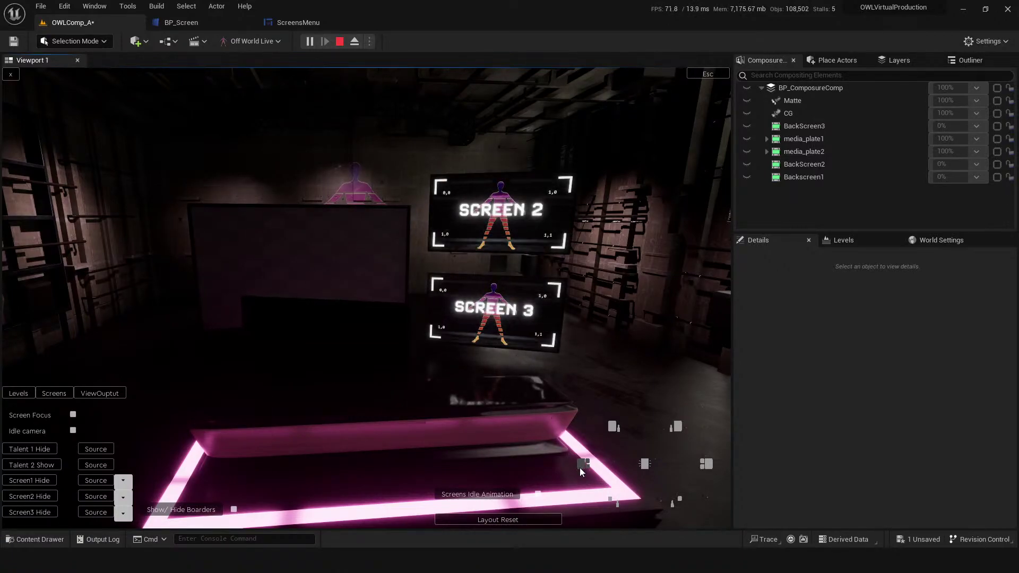
{"action": "left_click", "coordinate": [617, 504]}
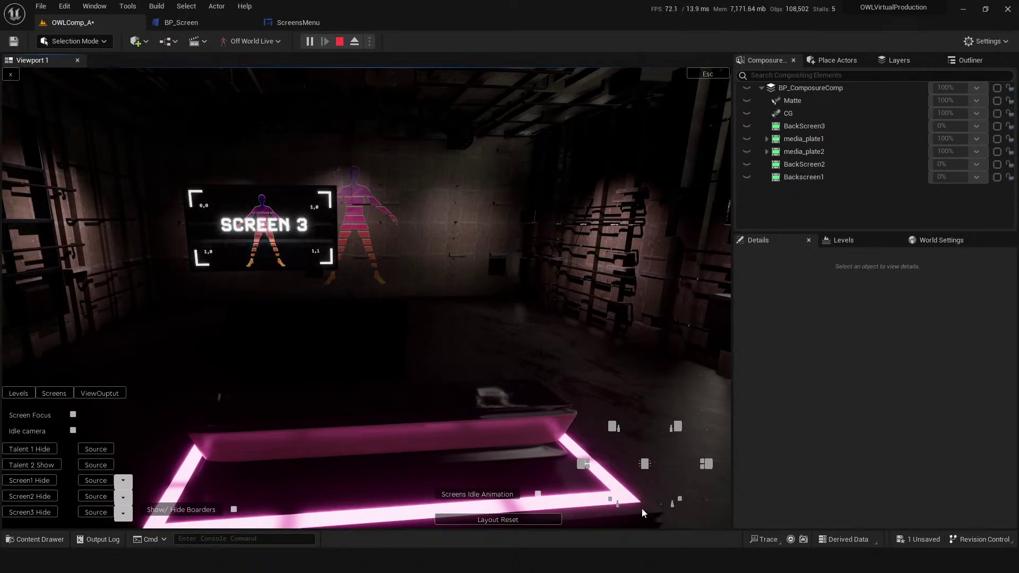
- Test the side and upper corner layout presets, ending on the bottom corner preset again
{"action": "left_click", "coordinate": [581, 465]}
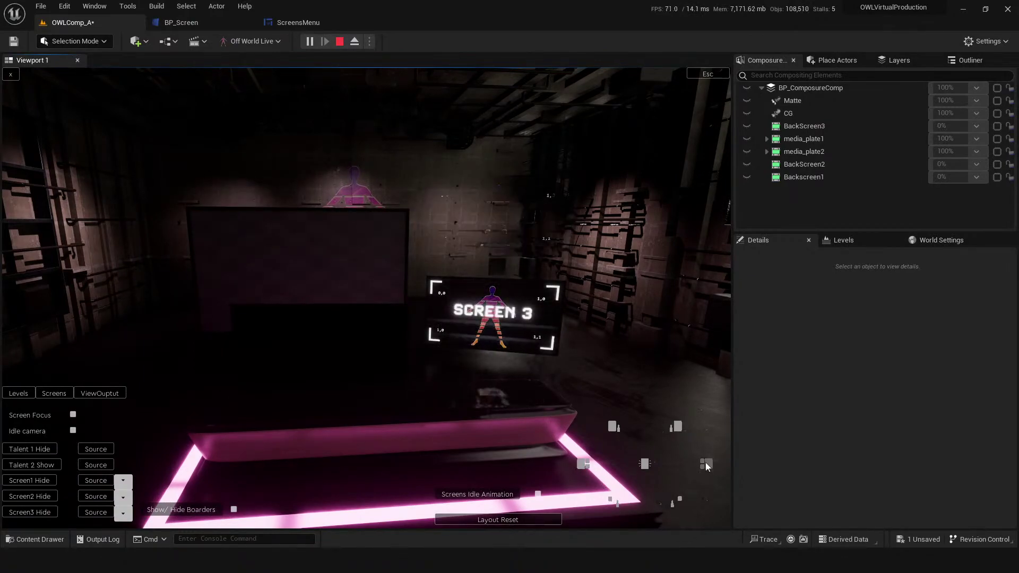
{"action": "left_click", "coordinate": [612, 428]}
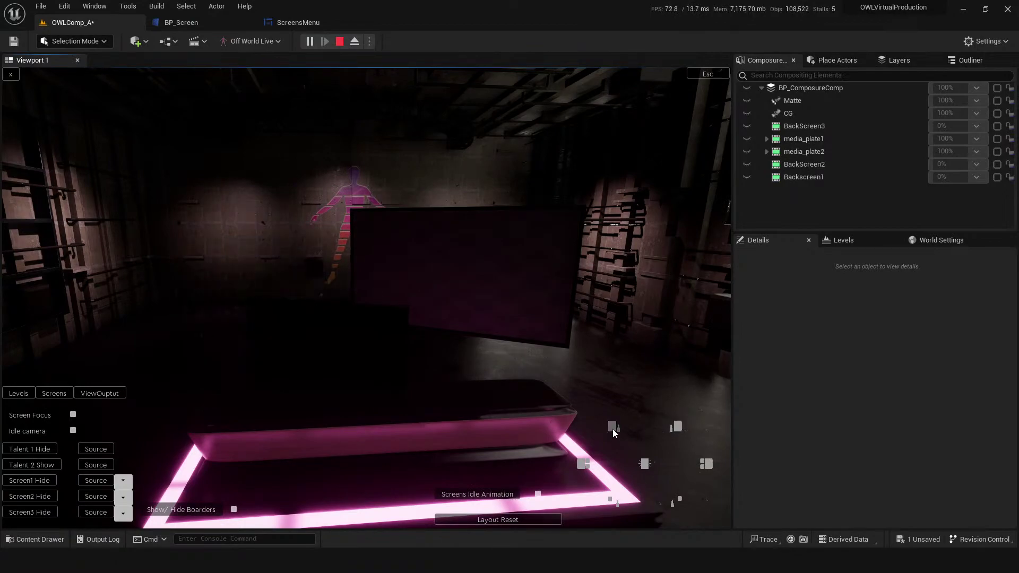
{"action": "left_click", "coordinate": [671, 429]}
{"action": "left_click", "coordinate": [579, 465]}
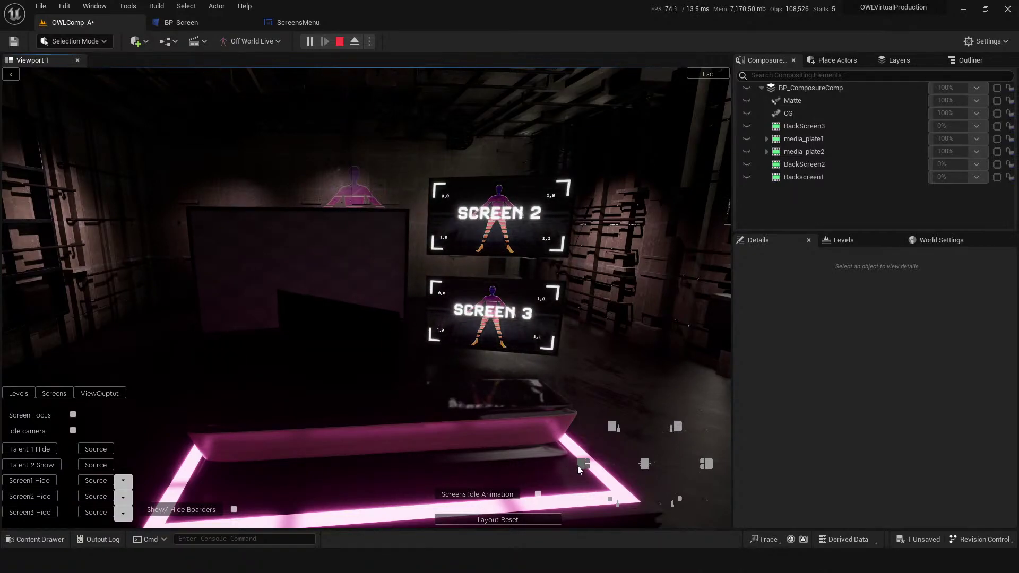
{"action": "left_click", "coordinate": [618, 503]}
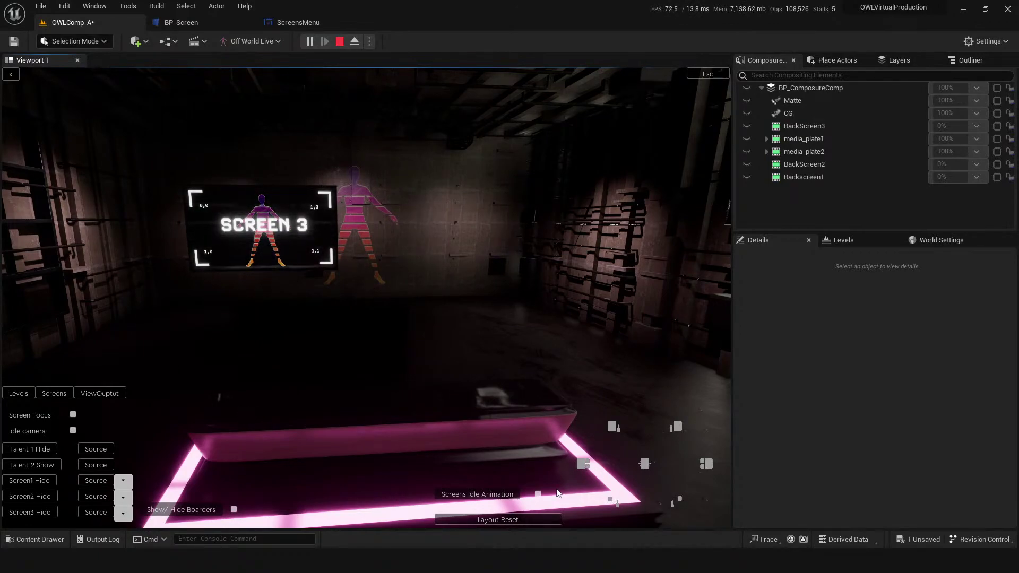
- Test the Layout Reset function and stop playing the level
{"action": "left_click", "coordinate": [532, 520]}
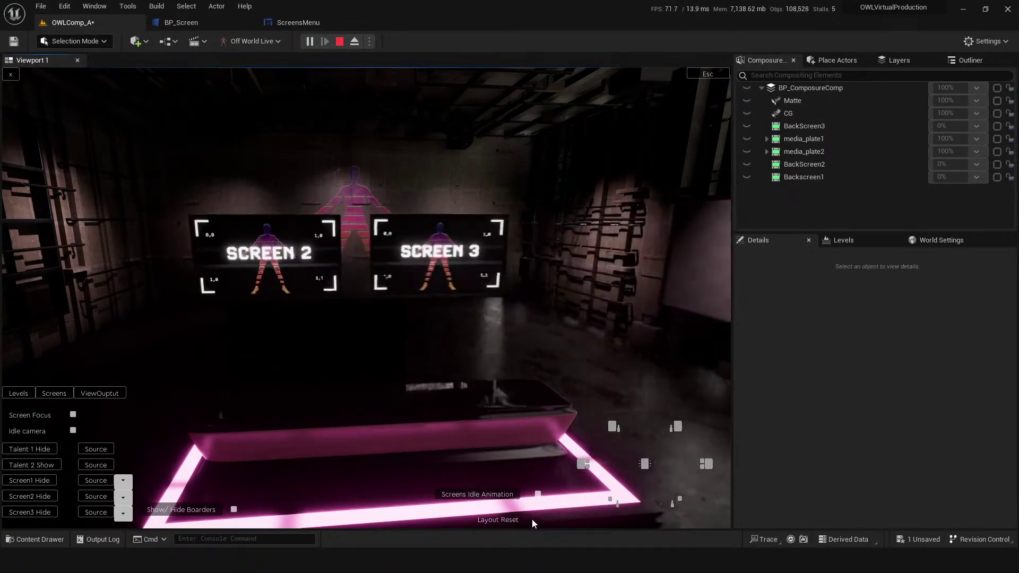
{"action": "left_click", "coordinate": [532, 516]}
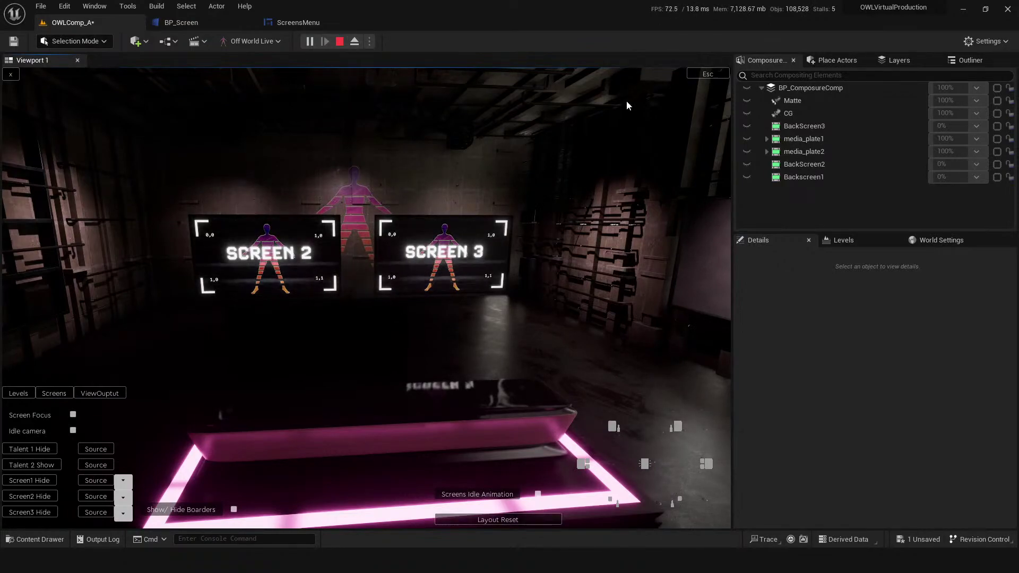
{"action": "left_click", "coordinate": [339, 42]}
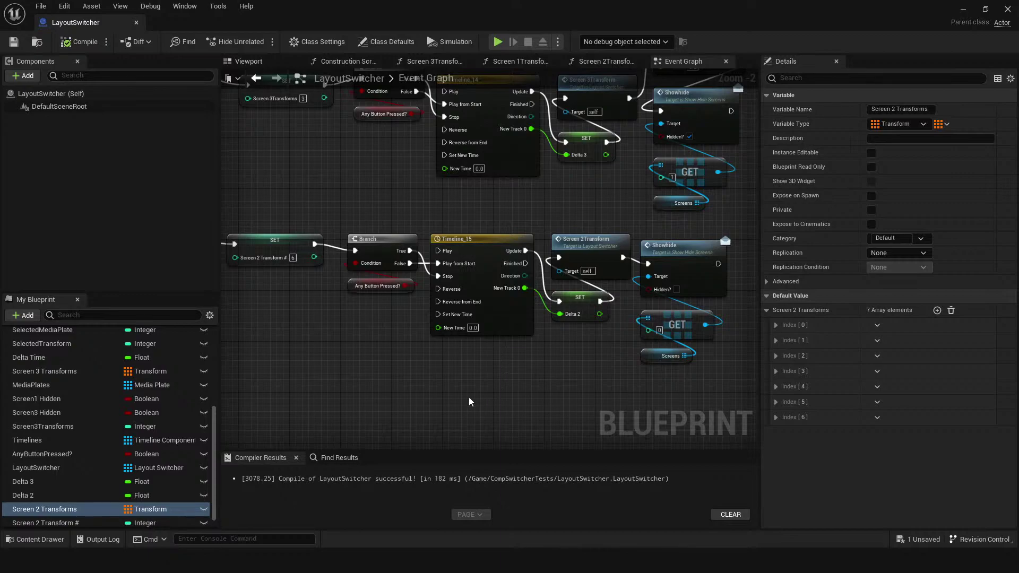
- Save the LayoutSwitcher blueprint and review the completed layout networks across its Event Graph
{"action": "scroll", "coordinate": [445, 381], "scroll_direction": "down", "scroll_amount": 4}
{"action": "key", "text": "ctrl+s"}
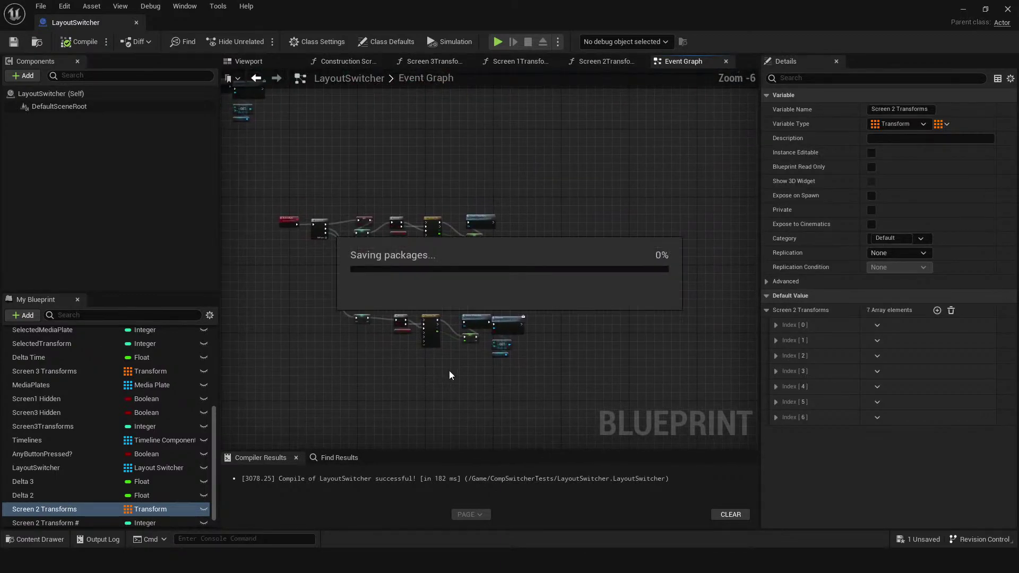
{"action": "scroll", "coordinate": [563, 334], "scroll_direction": "down", "scroll_amount": 6}
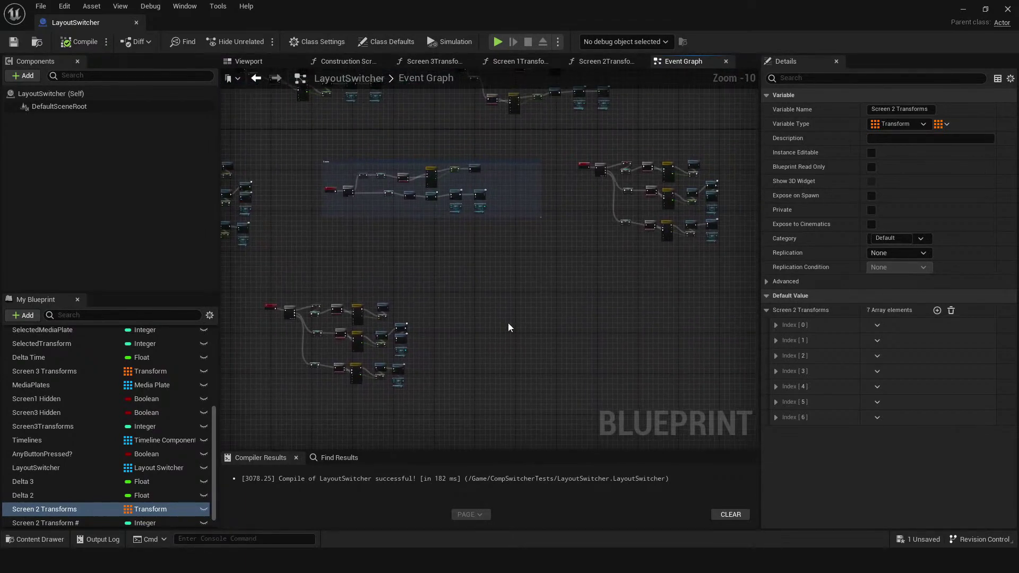
{"action": "scroll", "coordinate": [491, 346], "scroll_direction": "up", "scroll_amount": 3}
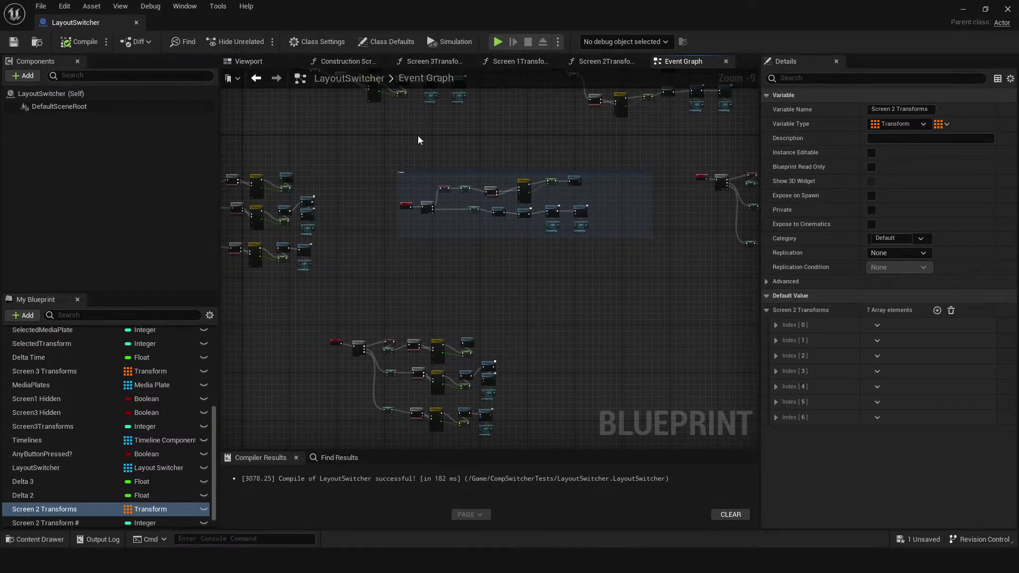
{"action": "right_click_drag", "start_coordinate": [333, 214], "coordinate": [466, 208]}
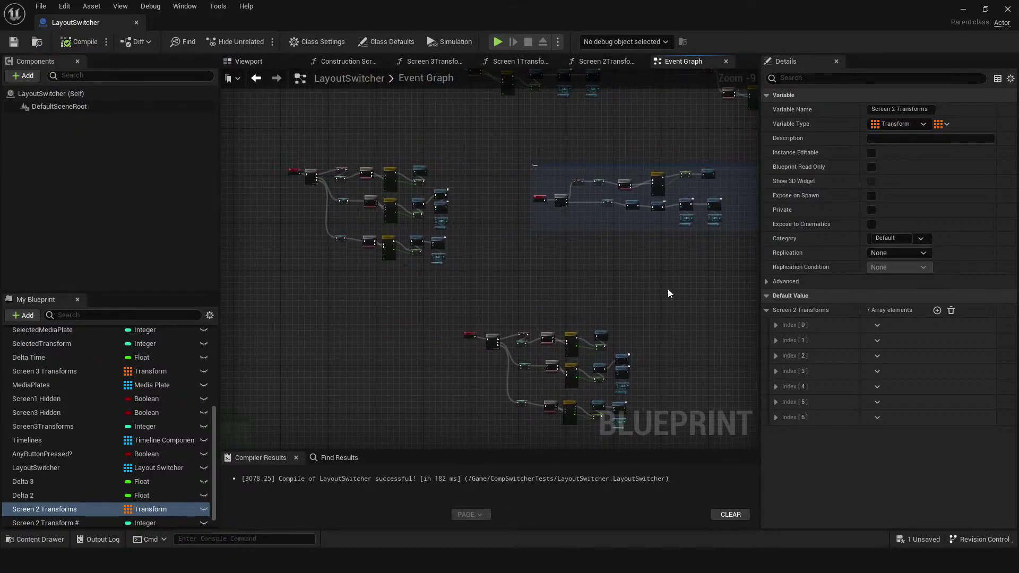
{"action": "right_click_drag", "start_coordinate": [695, 355], "coordinate": [553, 299]}
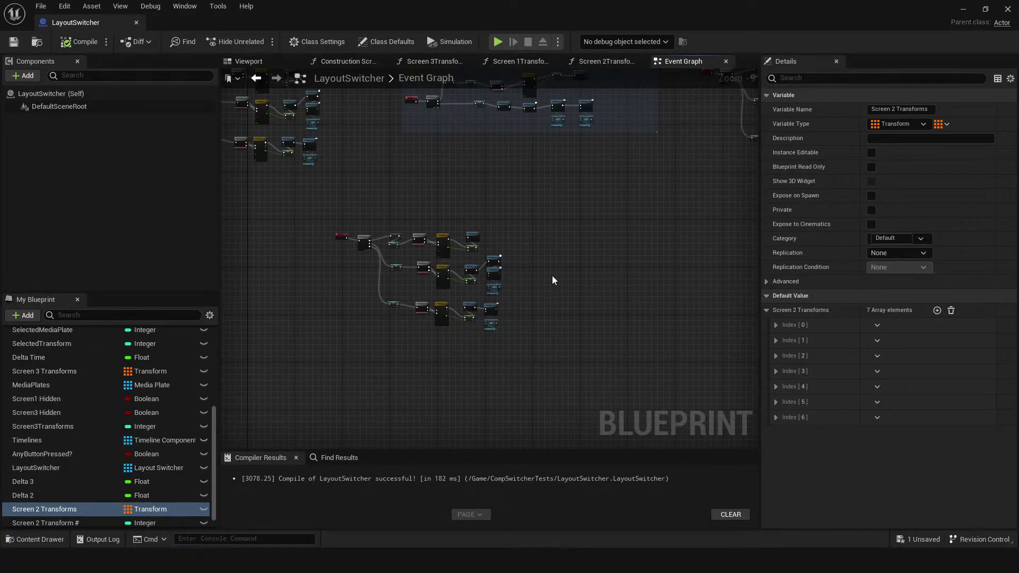
- Return to the OWLComp_A level and save it
{"action": "double_click", "coordinate": [377, 10]}
{"action": "left_click_drag", "start_coordinate": [480, 45], "coordinate": [1018, 183]}
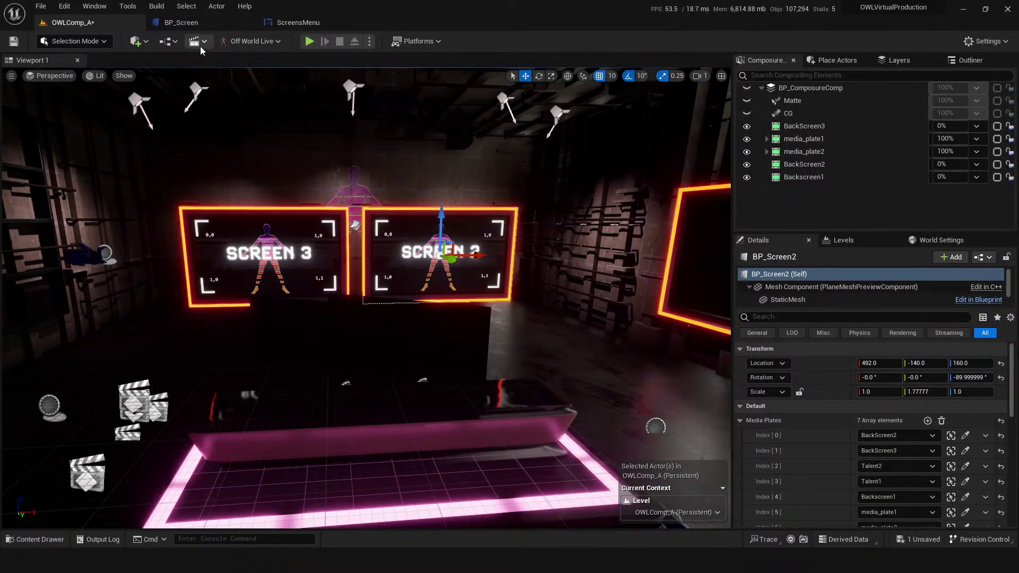
{"action": "key", "text": "ctrl+s"}
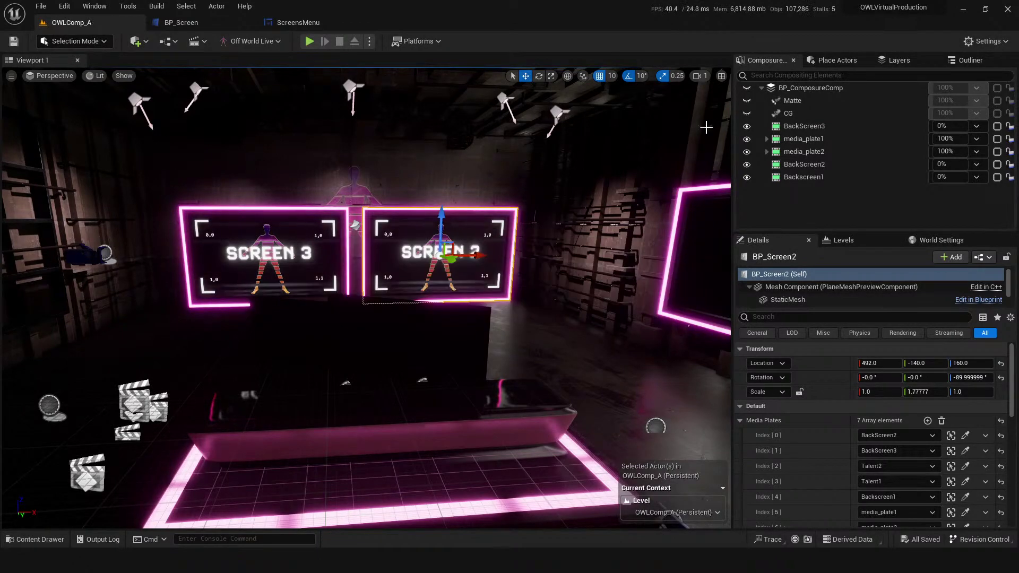
- Play OWLComp_A, apply the bottom corner layout preset to check it, and end the play session
{"action": "left_click", "coordinate": [313, 45]}
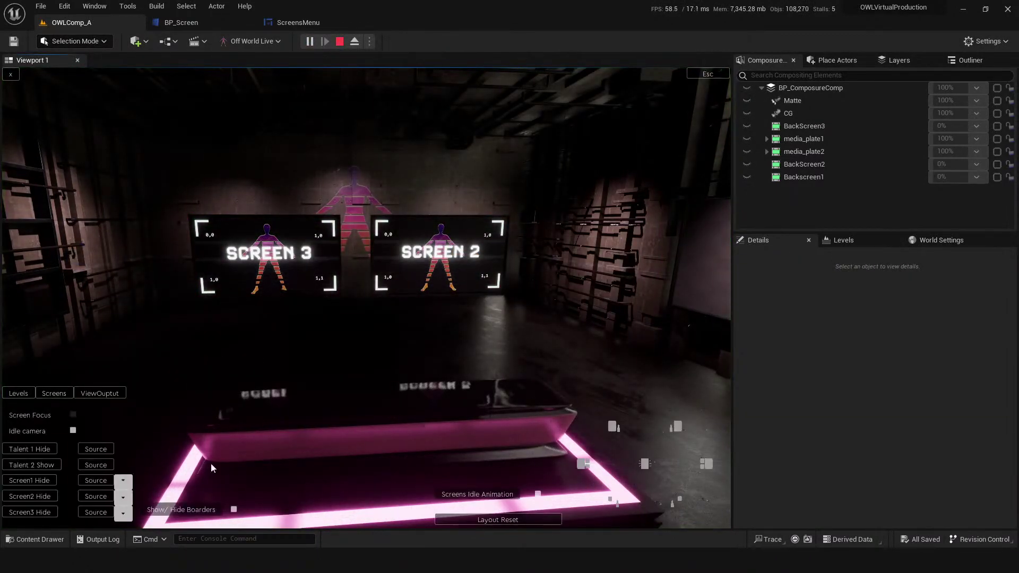
{"action": "left_click", "coordinate": [616, 504]}
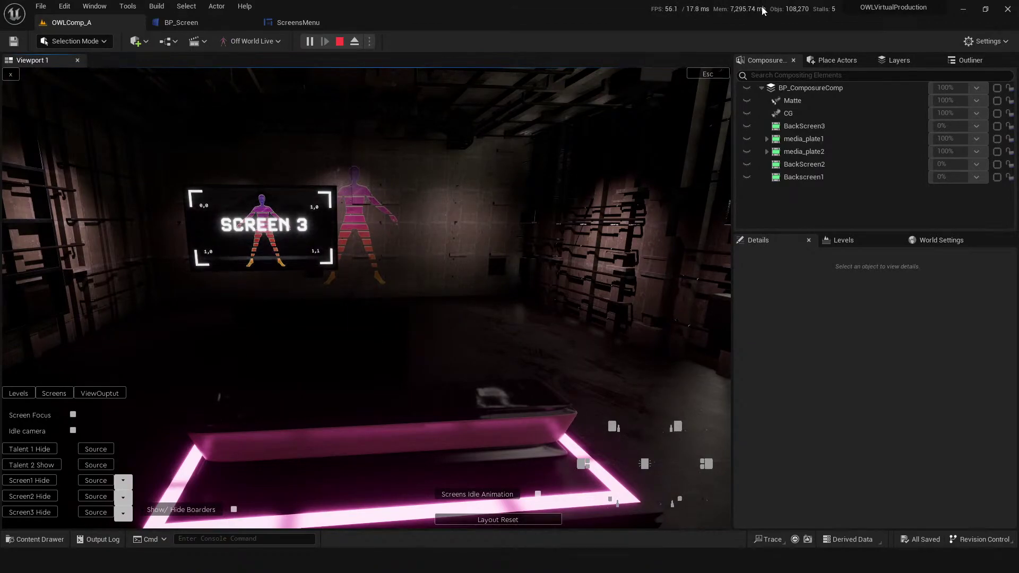
{"action": "key", "text": "Escape"}
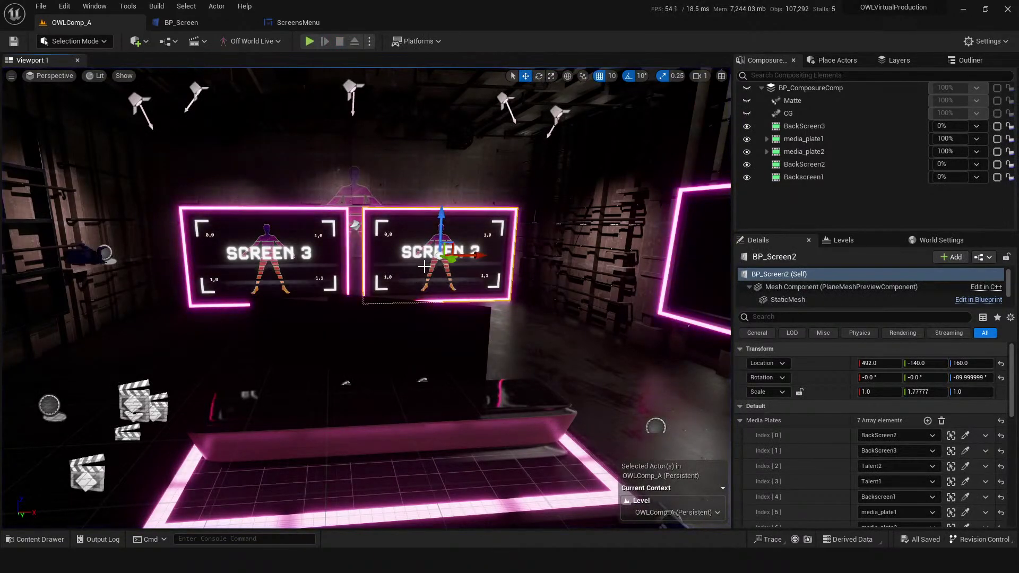
- Select the Screen 3 panel in the level, and inspect the Screen 3 and Screen 2 transform and Showhide nodes in LayoutSwitcher's Event Graph
{"action": "left_click", "coordinate": [268, 266]}
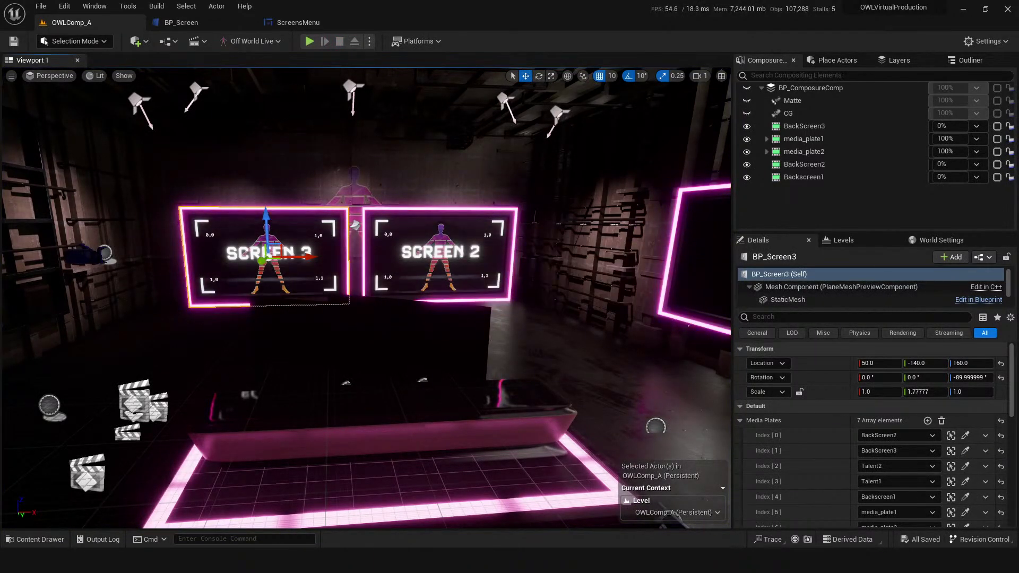
{"action": "left_click_drag", "start_coordinate": [637, 563], "coordinate": [265, 1]}
{"action": "scroll", "coordinate": [371, 299], "scroll_direction": "up", "scroll_amount": 9}
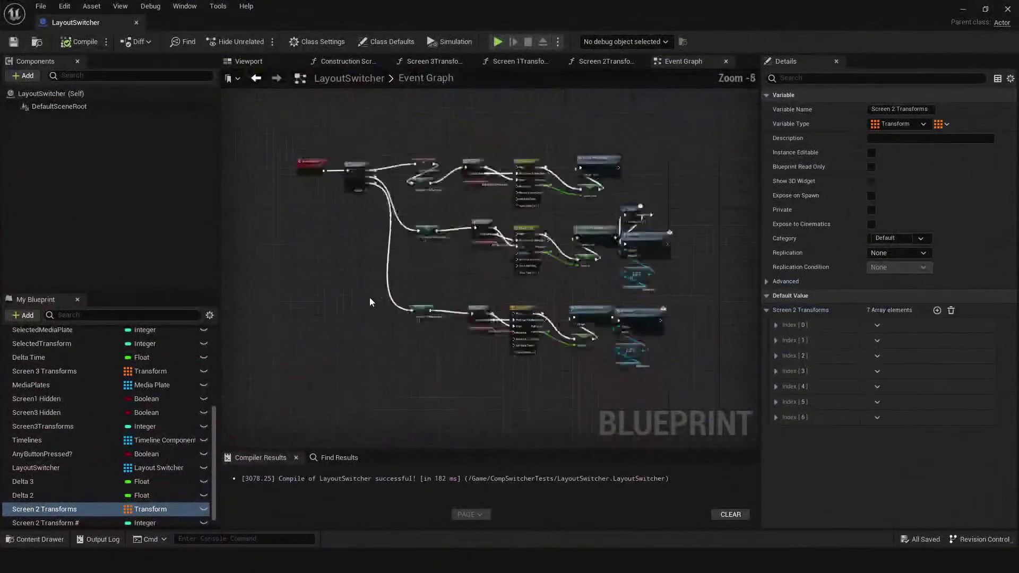
{"action": "right_click_drag", "start_coordinate": [396, 321], "coordinate": [307, 368]}
{"action": "right_click_drag", "start_coordinate": [490, 265], "coordinate": [385, 283]}
{"action": "scroll", "coordinate": [455, 310], "scroll_direction": "down", "scroll_amount": 1}
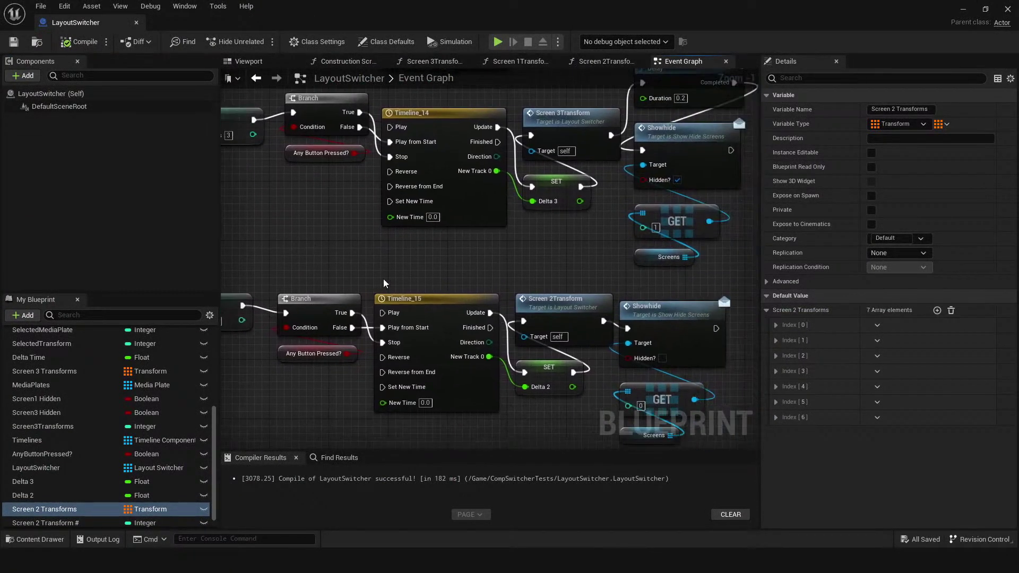
{"action": "left_click", "coordinate": [563, 309]}
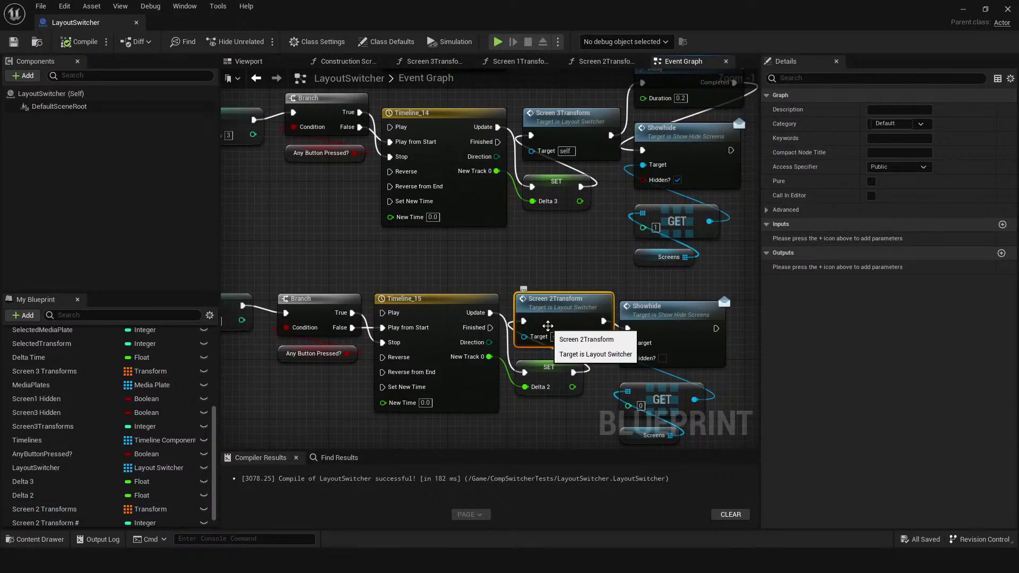
{"action": "right_click_drag", "start_coordinate": [716, 380], "coordinate": [668, 332]}
{"action": "right_click_drag", "start_coordinate": [704, 260], "coordinate": [675, 322]}
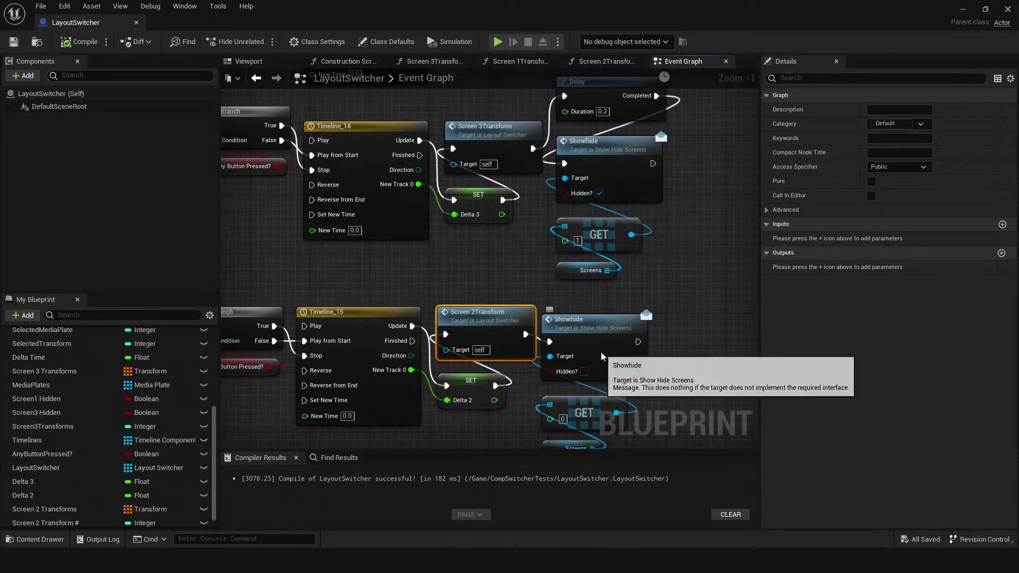
{"action": "left_click", "coordinate": [605, 358]}
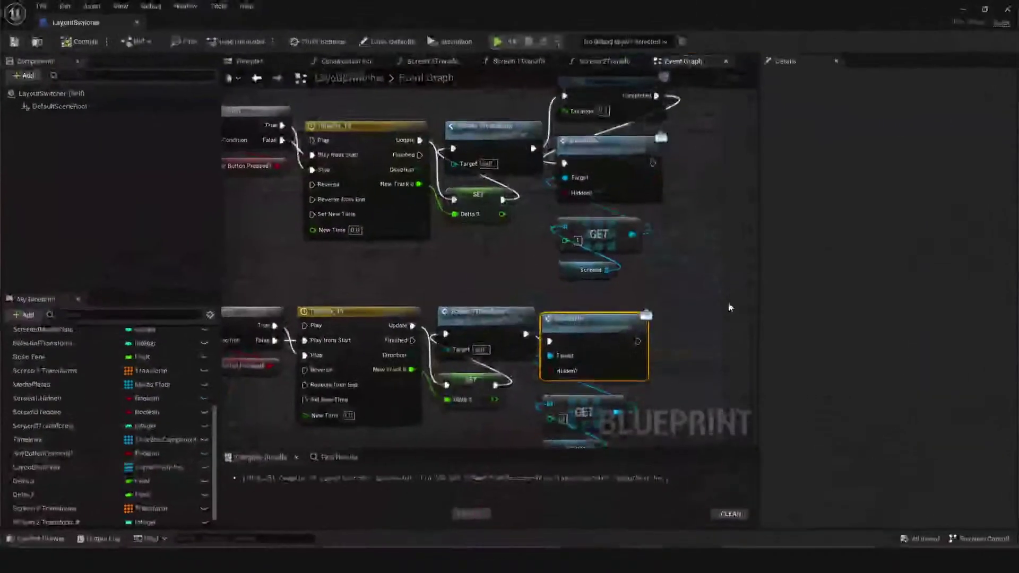
{"action": "right_click_drag", "start_coordinate": [547, 451], "coordinate": [504, 145]}
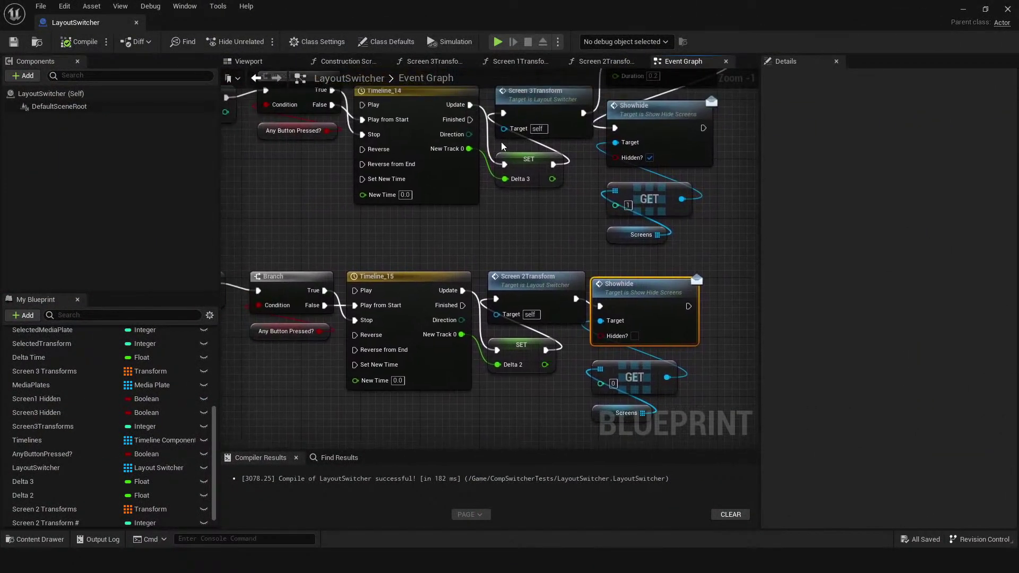
{"action": "scroll", "coordinate": [476, 229], "scroll_direction": "down", "scroll_amount": 1}
{"action": "right_click_drag", "start_coordinate": [477, 230], "coordinate": [557, 351]}
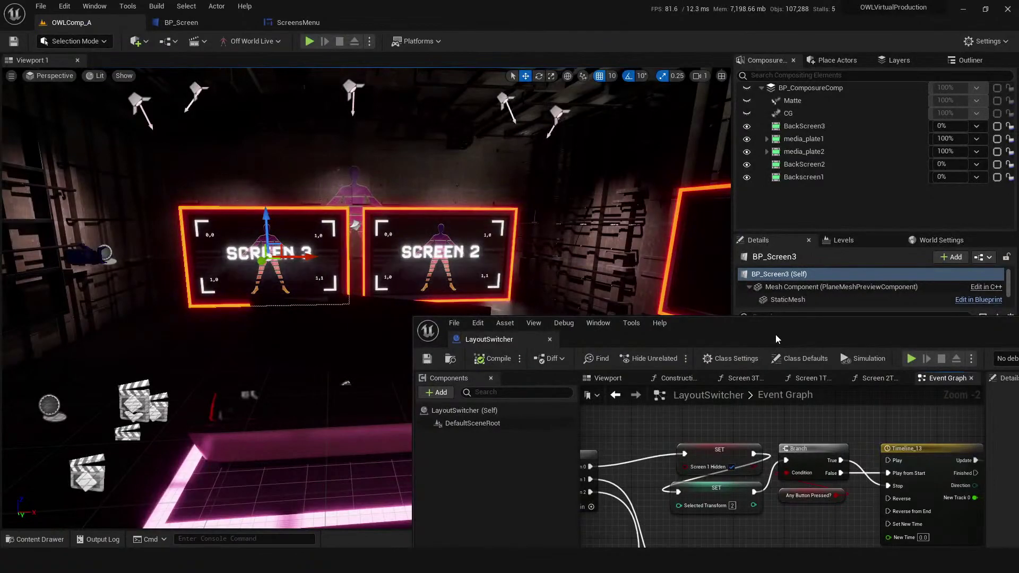
- Trace the BottomRight network from its Sequence node through the three transform branches to the Showhide calls
{"action": "left_click_drag", "start_coordinate": [775, 334], "coordinate": [617, 394]}
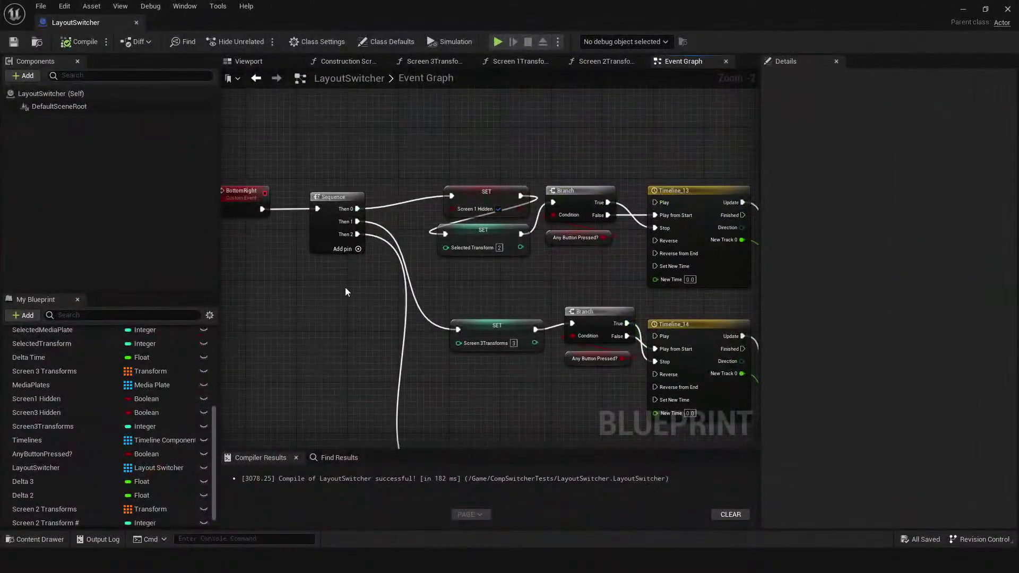
{"action": "right_click_drag", "start_coordinate": [370, 333], "coordinate": [354, 229]}
{"action": "right_click_drag", "start_coordinate": [433, 287], "coordinate": [368, 293]}
{"action": "right_click_drag", "start_coordinate": [450, 332], "coordinate": [399, 302]}
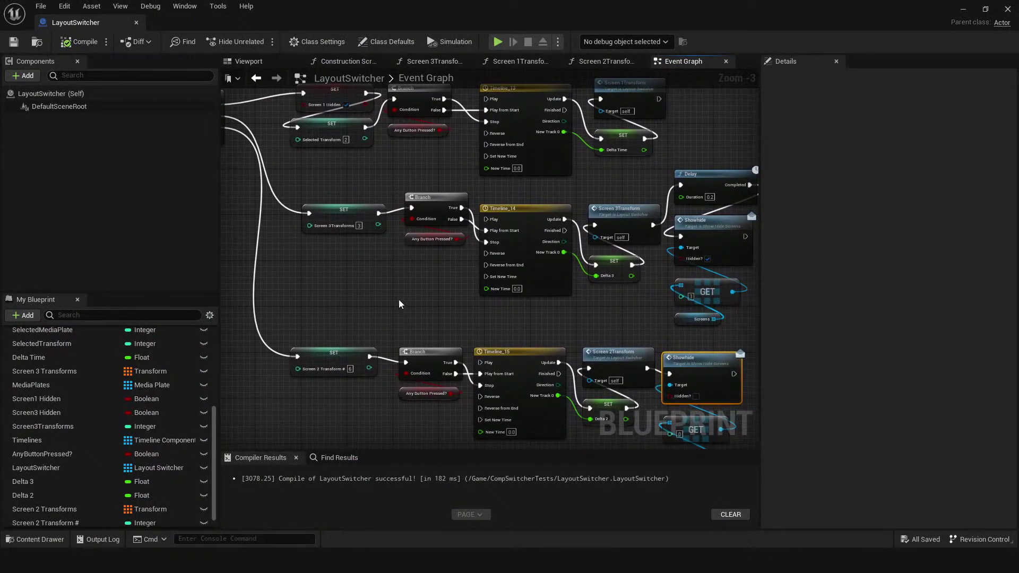
{"action": "right_click_drag", "start_coordinate": [448, 340], "coordinate": [390, 336]}
{"action": "scroll", "coordinate": [457, 298], "scroll_direction": "down", "scroll_amount": 9}
{"action": "scroll", "coordinate": [524, 301], "scroll_direction": "up", "scroll_amount": 11}
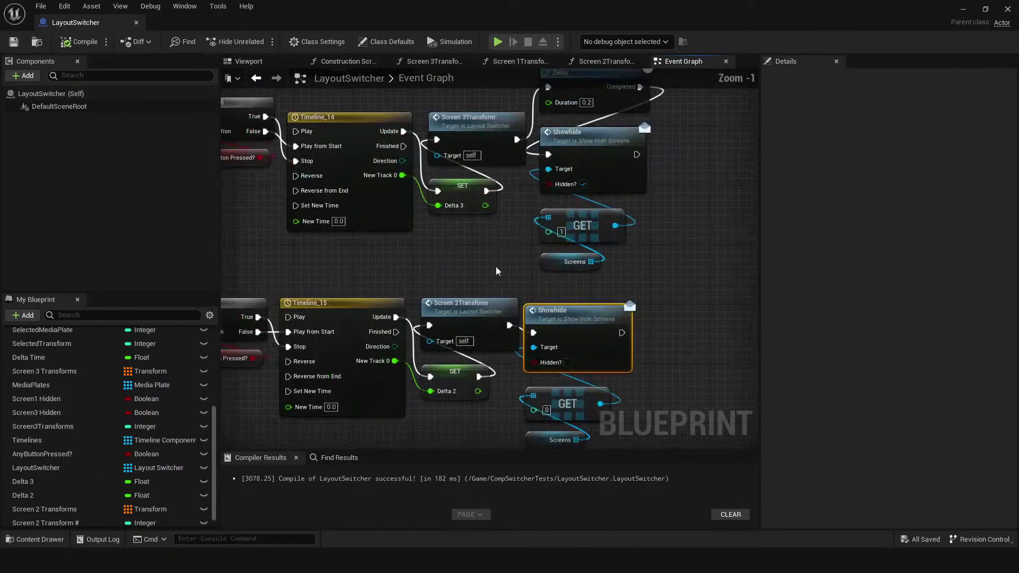
- In the BottomRight network, disable Hidden? on the Screen 3 Showhide node, enable it on the Screen 2 Showhide node, and compile
{"action": "right_click_drag", "start_coordinate": [498, 271], "coordinate": [553, 325]}
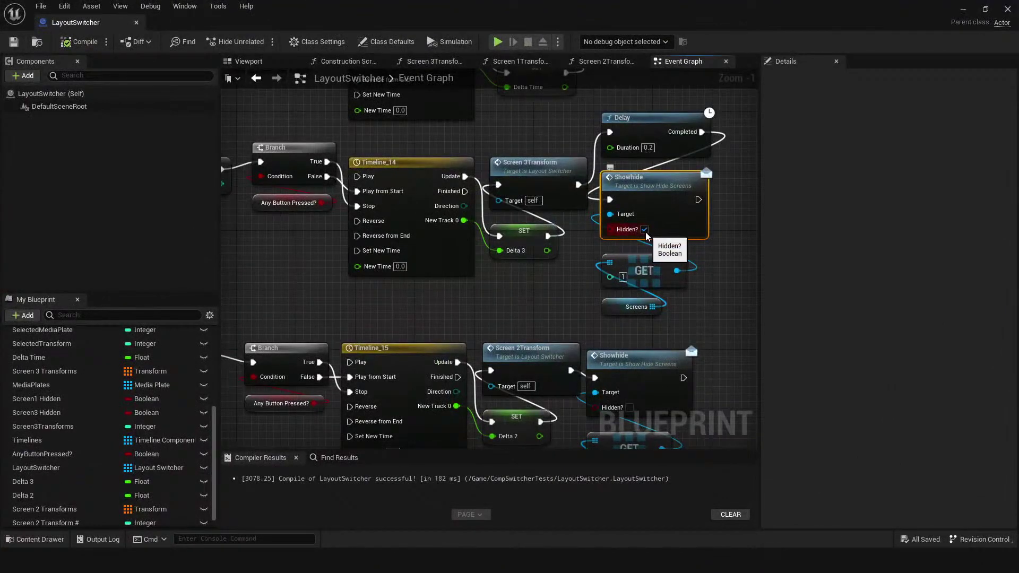
{"action": "right_click_drag", "start_coordinate": [506, 333], "coordinate": [550, 291]}
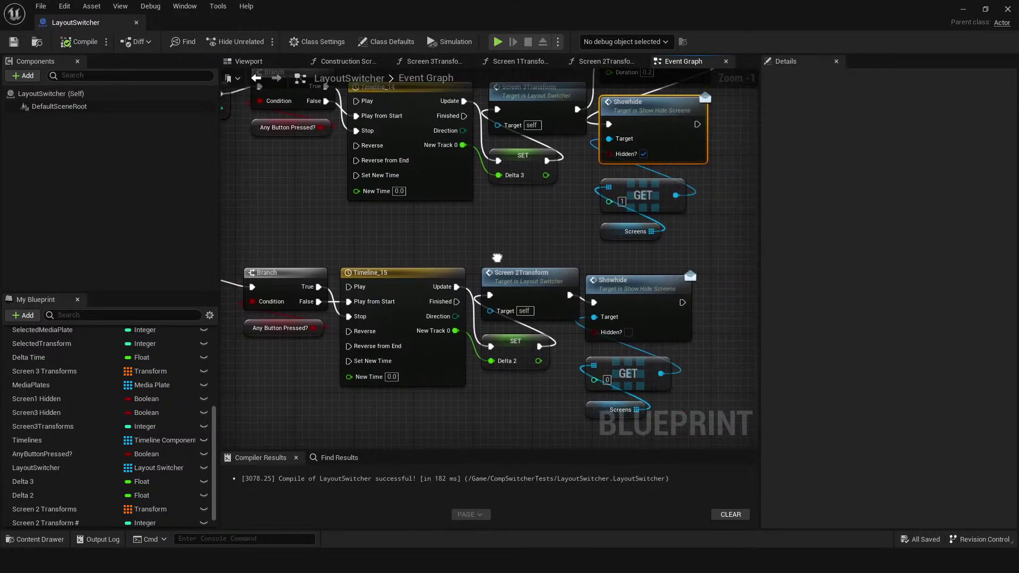
{"action": "left_click", "coordinate": [546, 288]}
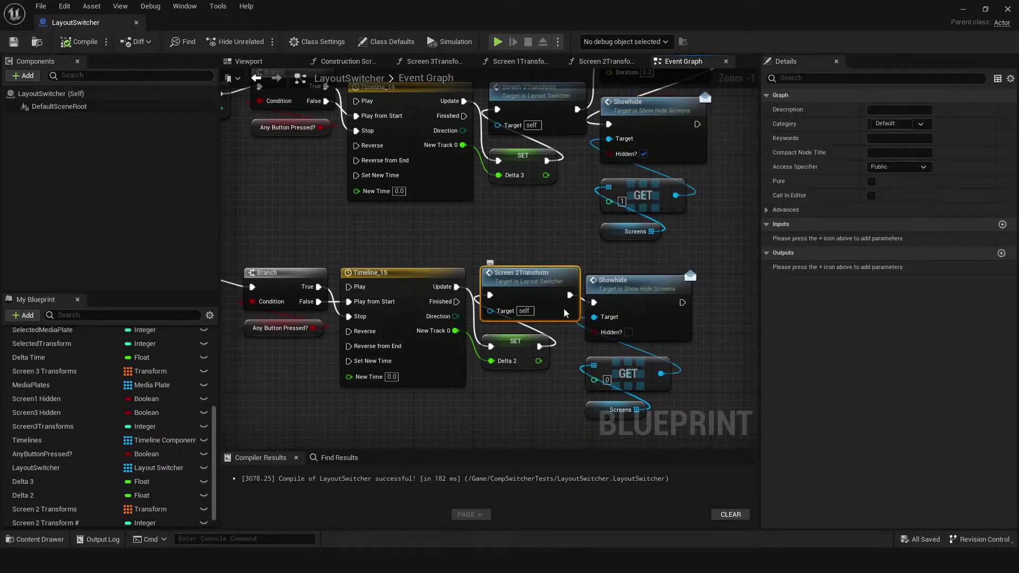
{"action": "right_click_drag", "start_coordinate": [587, 277], "coordinate": [567, 377]}
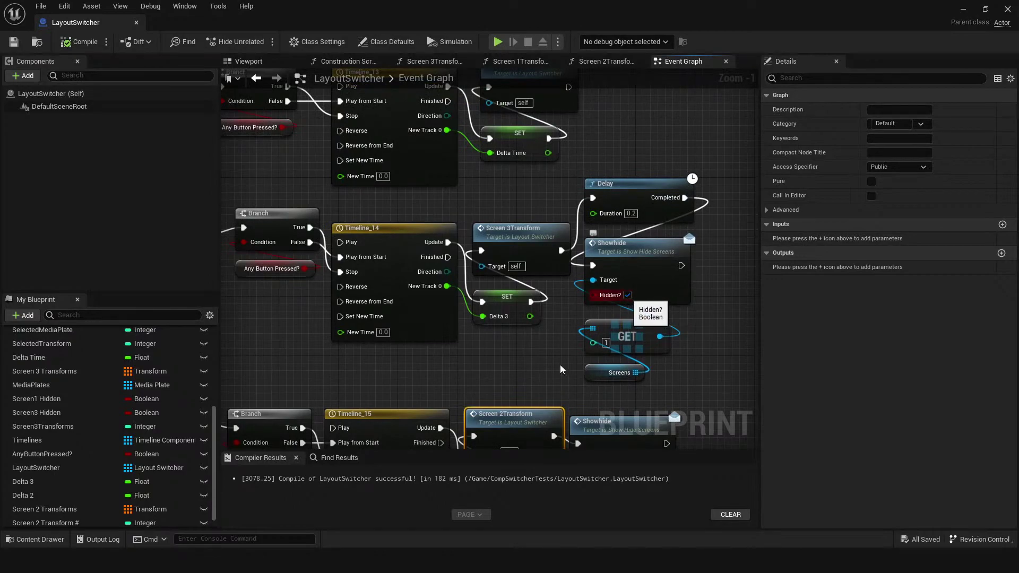
{"action": "right_click_drag", "start_coordinate": [559, 365], "coordinate": [543, 304]}
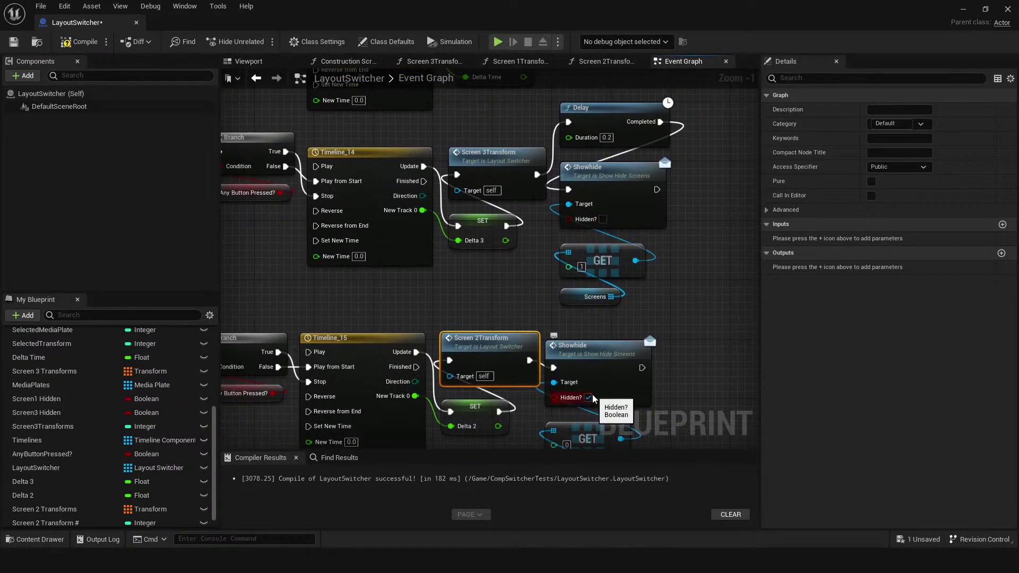
{"action": "left_click", "coordinate": [80, 41]}
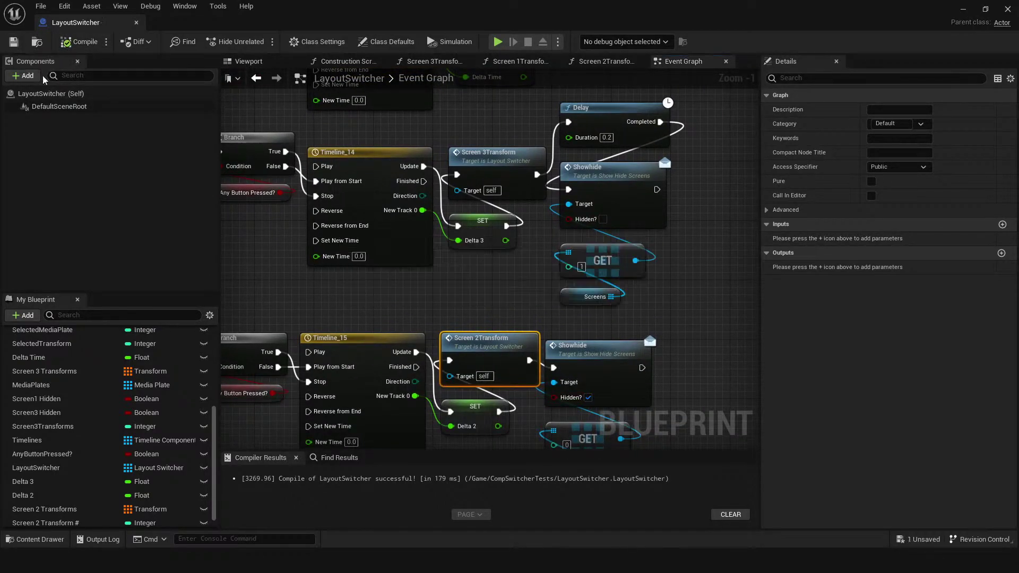
- Play OWLComp_A, try one bottom corner, one side and both top corner layout presets to check screen visibility, and end the play session
{"action": "left_click_drag", "start_coordinate": [374, 19], "coordinate": [1018, 139]}
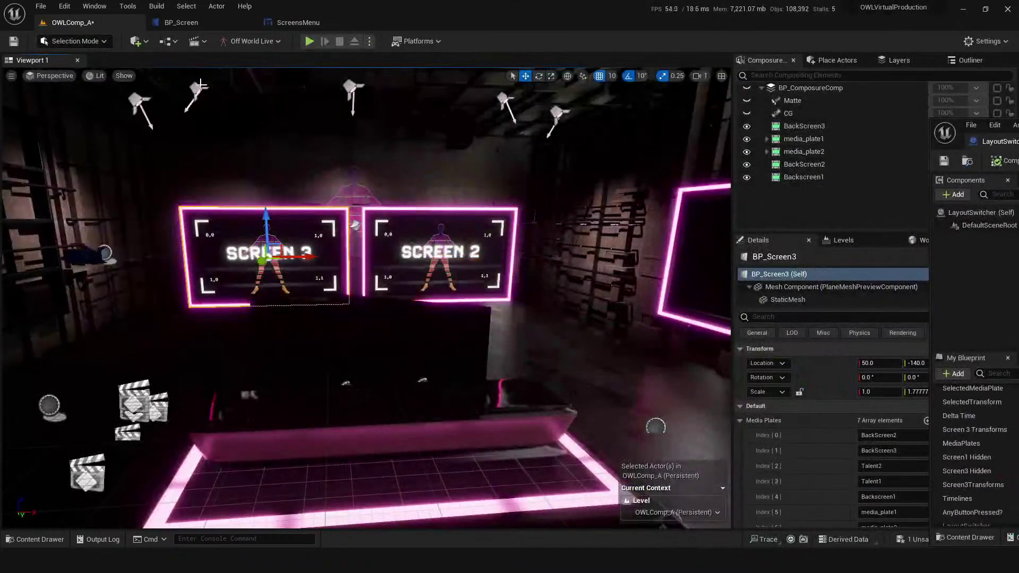
{"action": "left_click", "coordinate": [308, 41]}
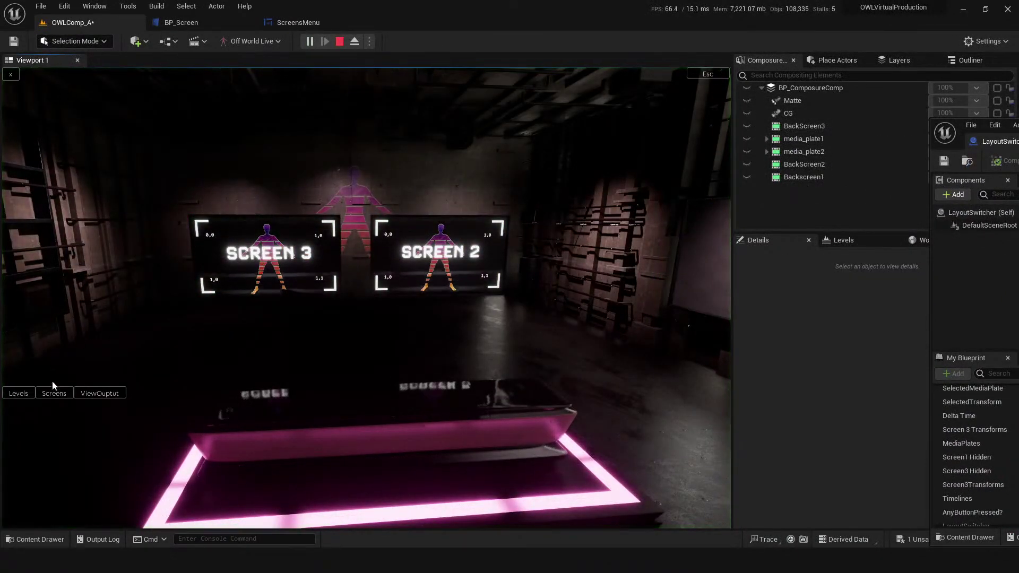
{"action": "left_click", "coordinate": [614, 505]}
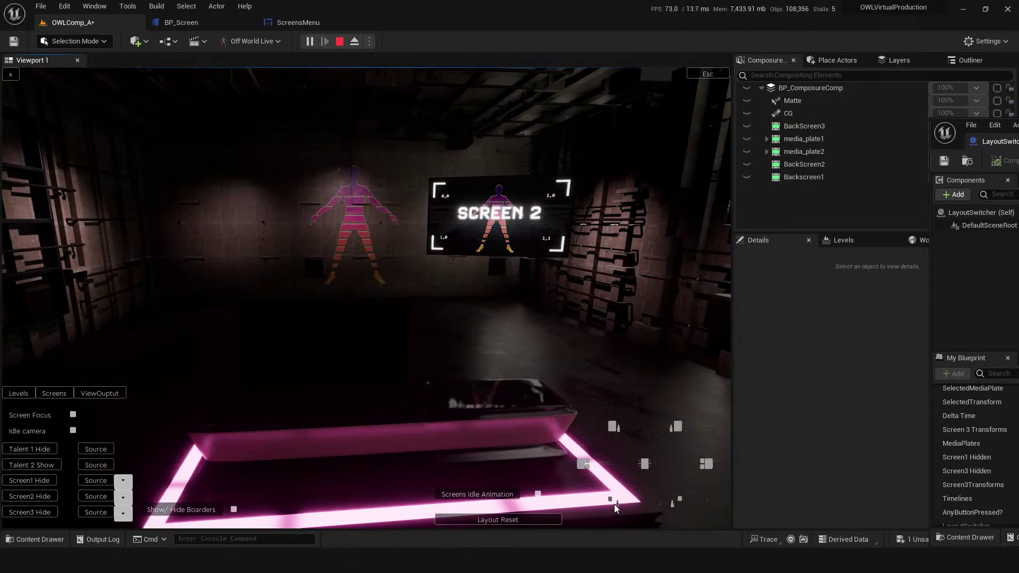
{"action": "left_click", "coordinate": [588, 464]}
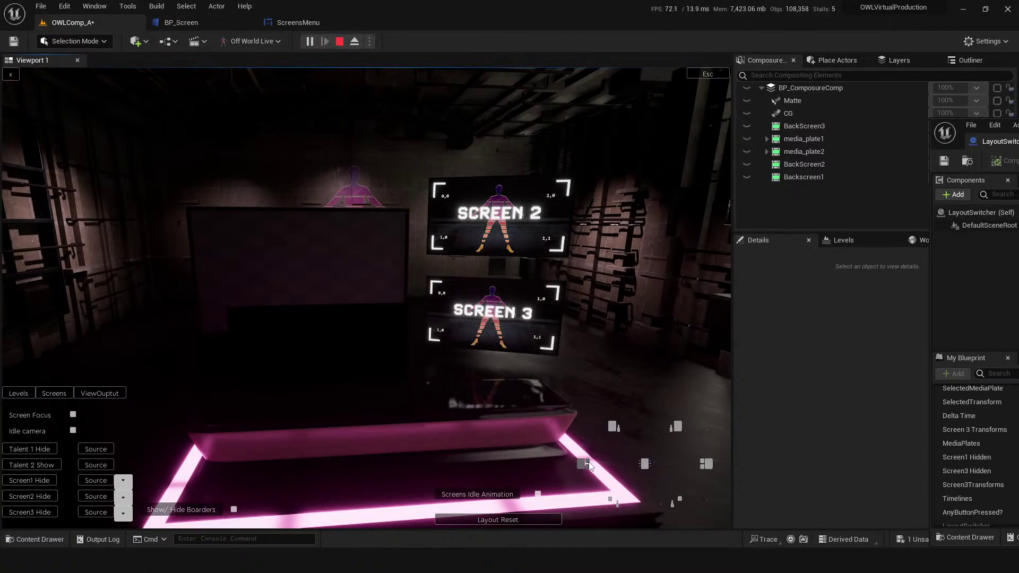
{"action": "left_click", "coordinate": [611, 430]}
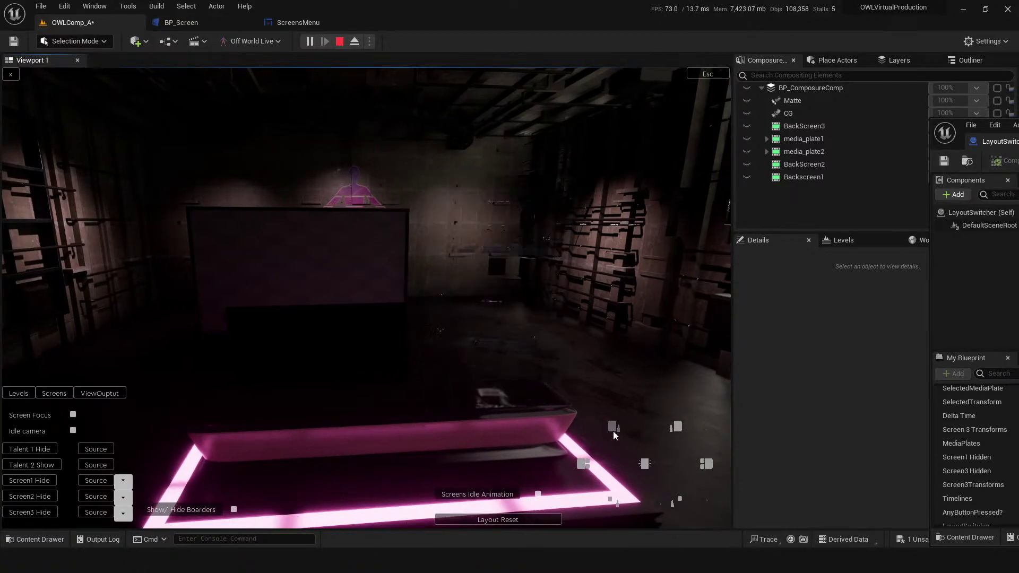
{"action": "left_click", "coordinate": [677, 428]}
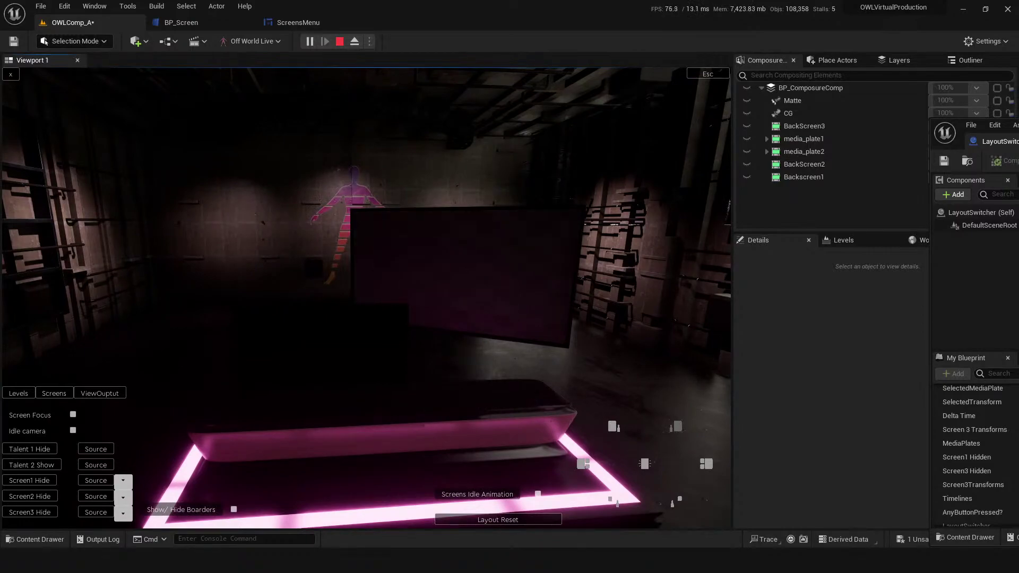
{"action": "left_click", "coordinate": [708, 74]}
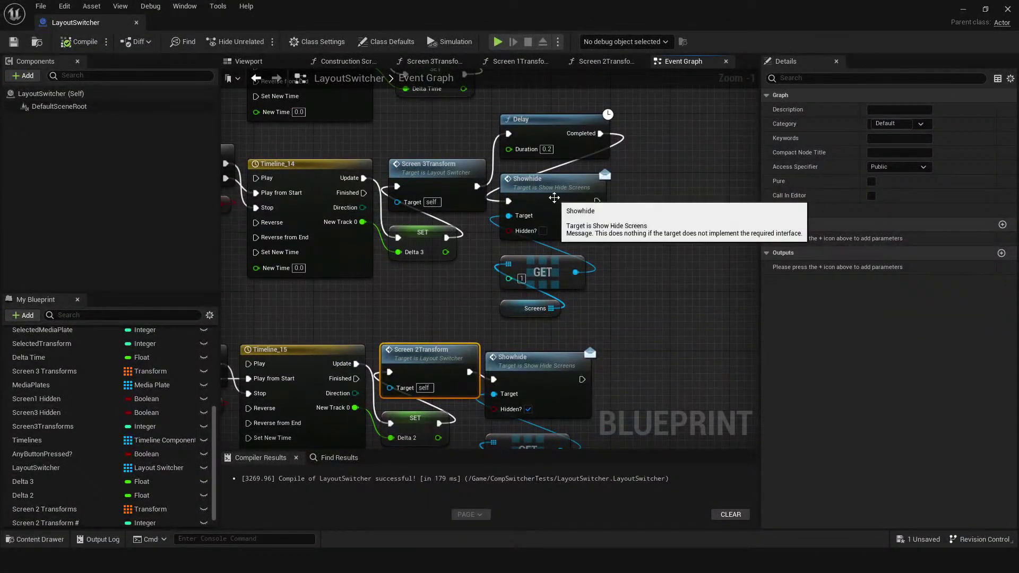
- Open the Showhide function in the ShowHideScreens interface, rename its Hidden? input to Shown?, and compile the interface
{"action": "left_click", "coordinate": [563, 209]}
{"action": "key", "text": "ctrl+s"}
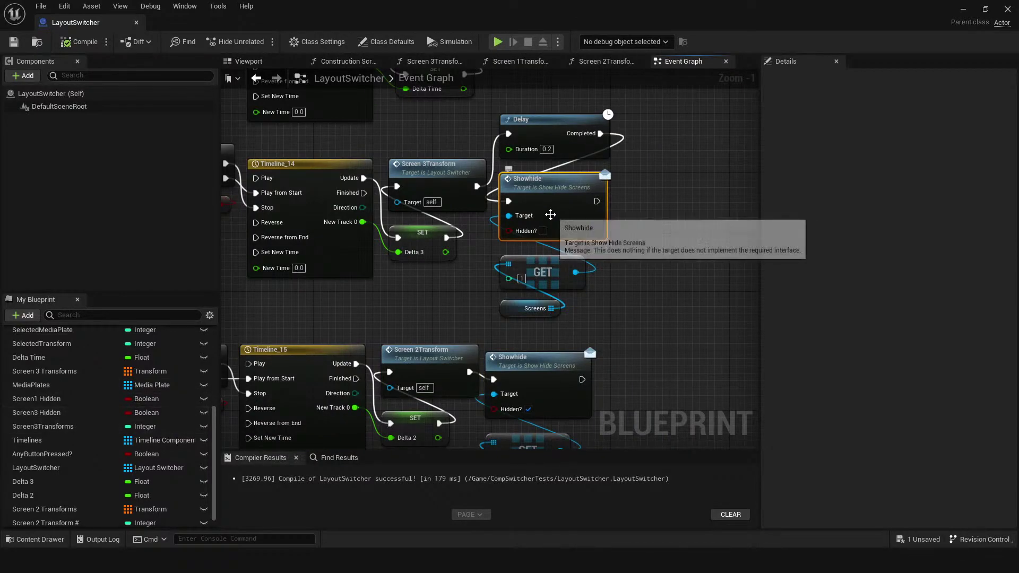
{"action": "double_click", "coordinate": [548, 213]}
{"action": "left_click", "coordinate": [264, 283]}
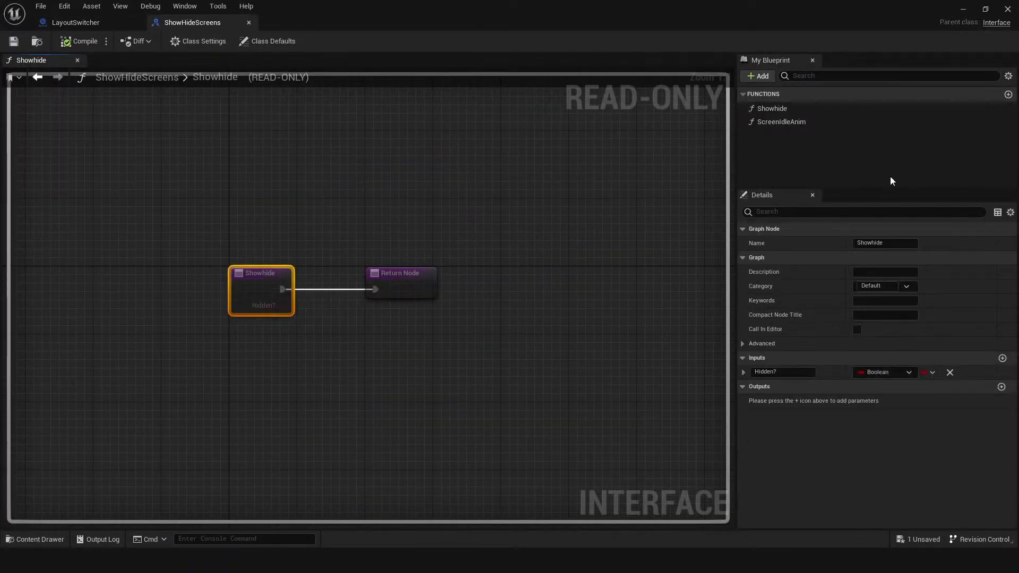
{"action": "left_click", "coordinate": [781, 372]}
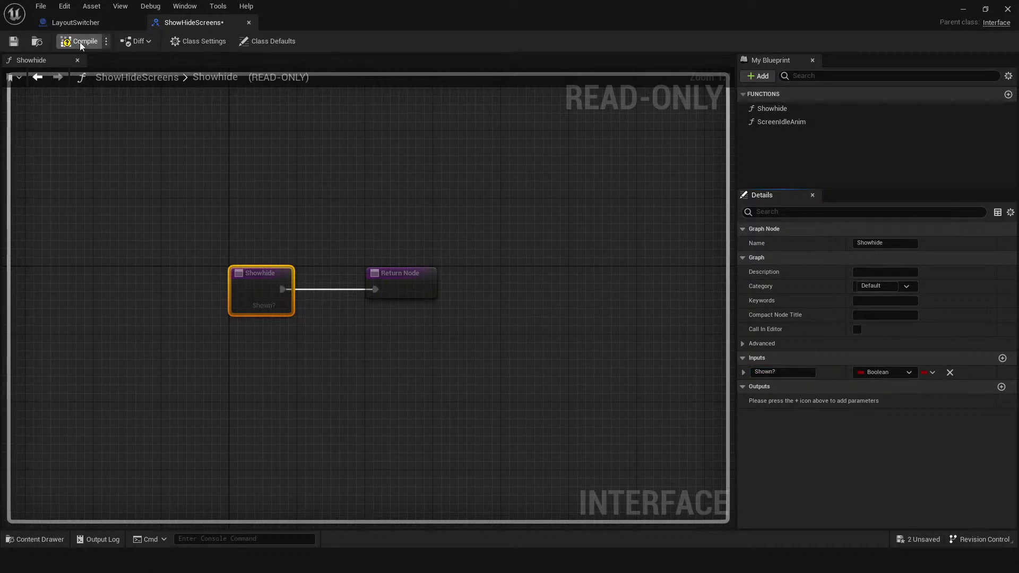
- Return to LayoutSwitcher and replace the obsolete Hidden? inputs on the Centre layout's two Showhide nodes with Shown? enabled
{"action": "left_click", "coordinate": [76, 22]}
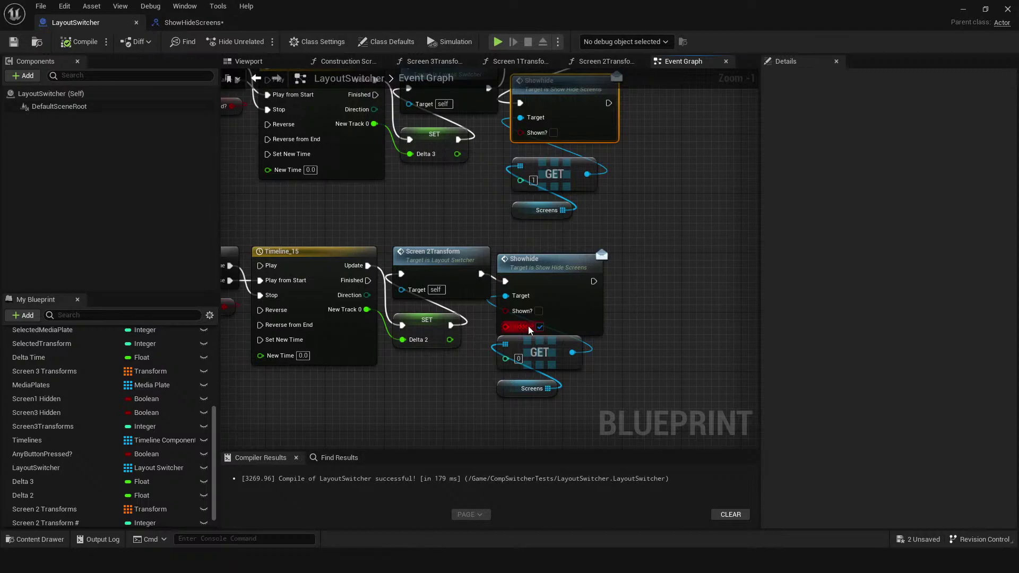
{"action": "scroll", "coordinate": [539, 317], "scroll_direction": "down", "scroll_amount": 6}
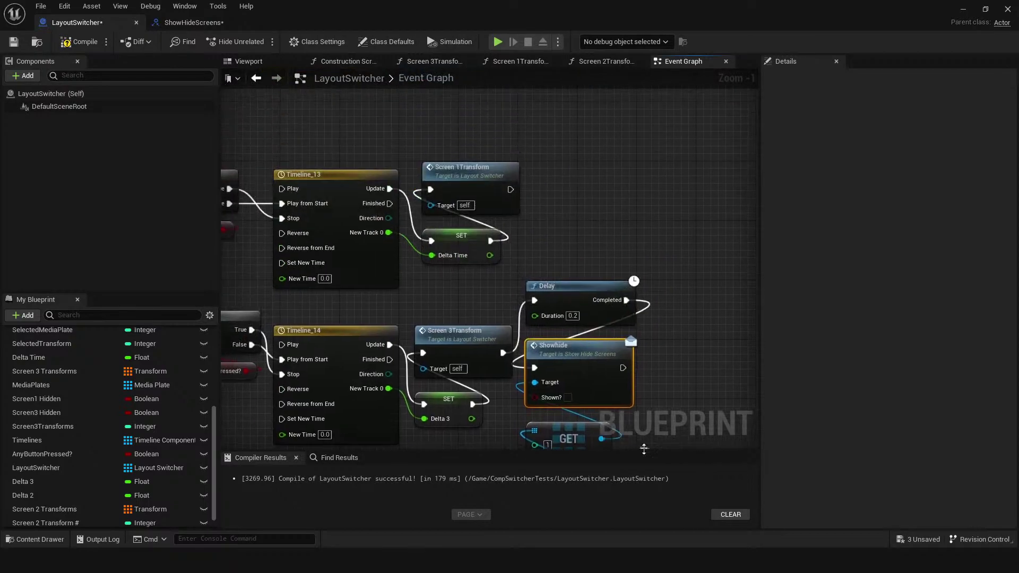
{"action": "scroll", "coordinate": [565, 288], "scroll_direction": "up", "scroll_amount": 3}
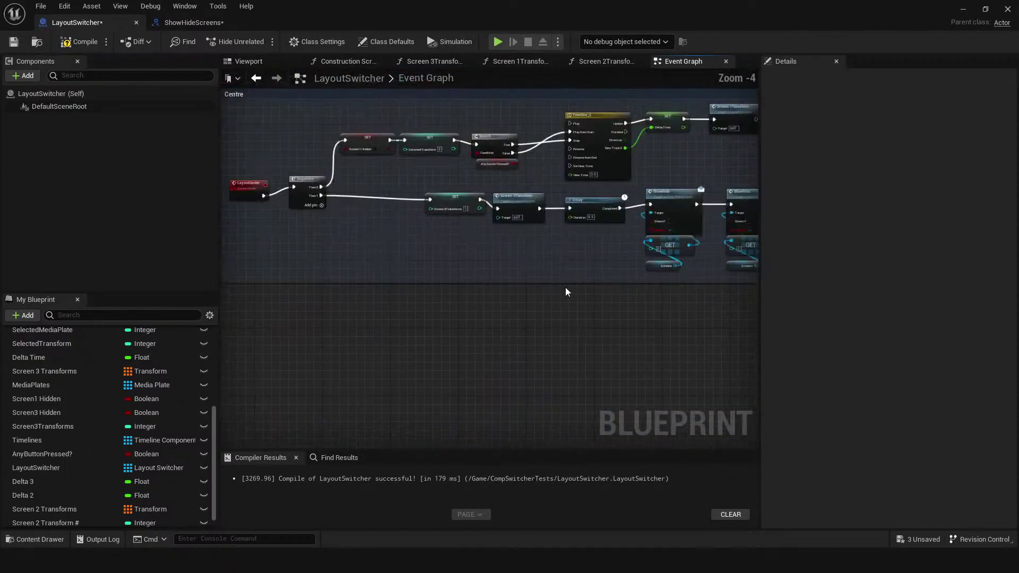
{"action": "scroll", "coordinate": [475, 325], "scroll_direction": "up", "scroll_amount": 1}
{"action": "scroll", "coordinate": [474, 329], "scroll_direction": "up", "scroll_amount": 1}
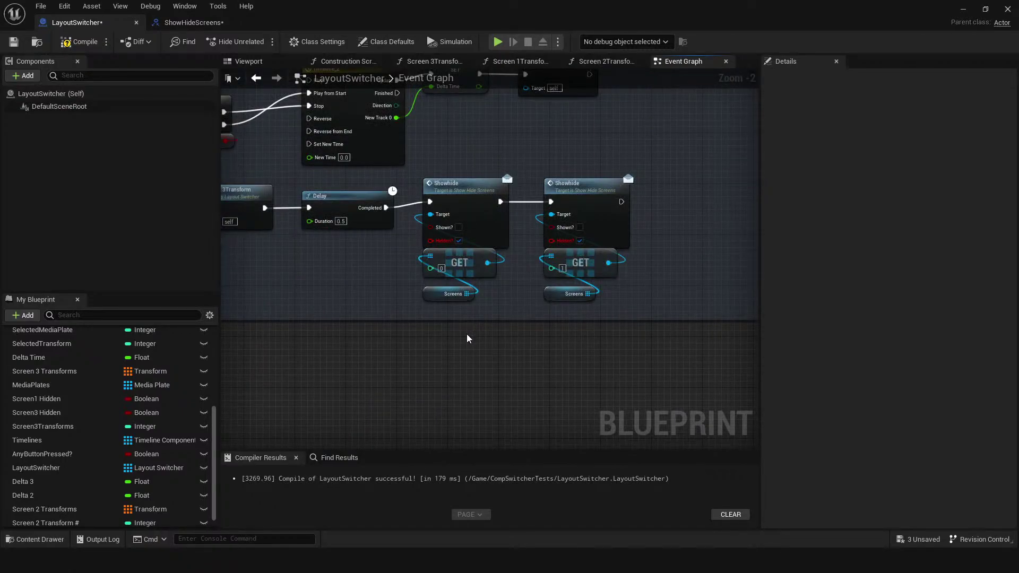
{"action": "left_click", "coordinate": [580, 228]}
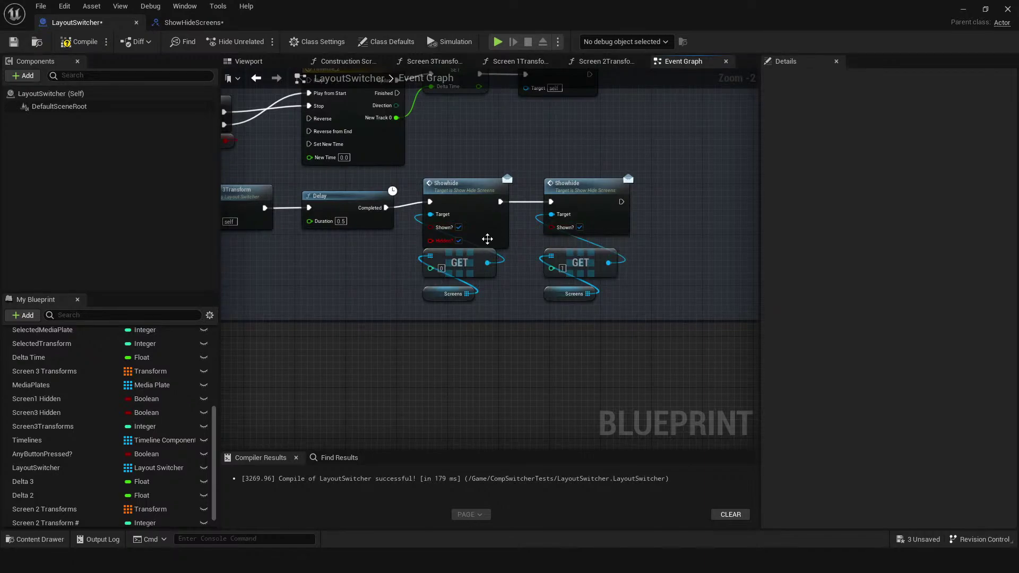
{"action": "left_click", "coordinate": [460, 242]}
- Enable Shown? in place of Hidden? on the two chained Showhide nodes directly following another layout's Screen 3 Transform
{"action": "right_click_drag", "start_coordinate": [310, 290], "coordinate": [435, 378]}
{"action": "scroll", "coordinate": [435, 377], "scroll_direction": "down", "scroll_amount": 3}
{"action": "right_click_drag", "start_coordinate": [279, 327], "coordinate": [473, 389]}
{"action": "right_click_drag", "start_coordinate": [508, 122], "coordinate": [497, 175]}
{"action": "scroll", "coordinate": [469, 222], "scroll_direction": "up", "scroll_amount": 4}
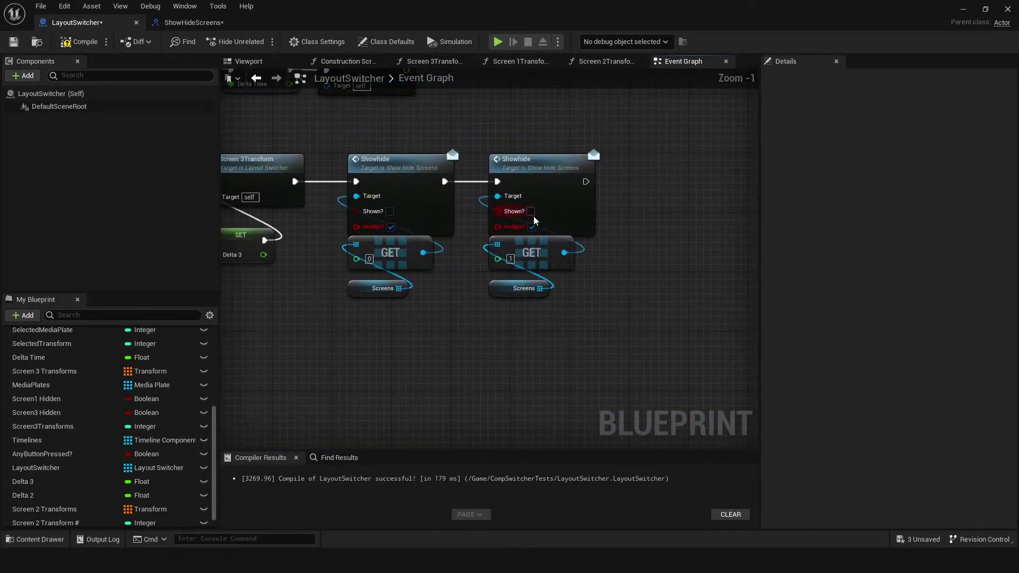
{"action": "left_click", "coordinate": [530, 211]}
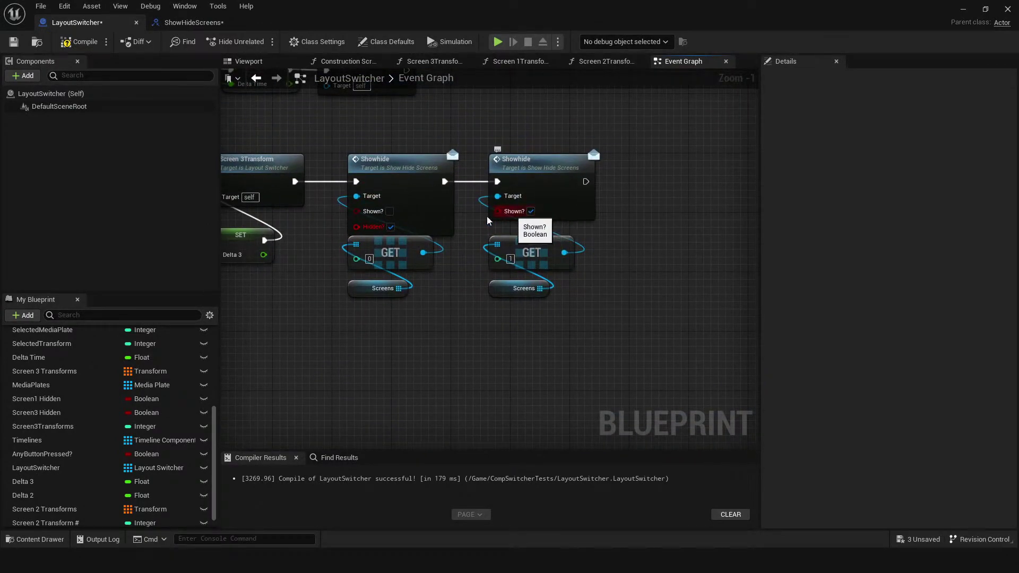
{"action": "left_click", "coordinate": [391, 215]}
- Examine the Showhide nodes in the remaining layout networks for leftover Hidden? inputs
{"action": "right_click_drag", "start_coordinate": [365, 228], "coordinate": [485, 289]}
{"action": "scroll", "coordinate": [497, 335], "scroll_direction": "down", "scroll_amount": 8}
{"action": "right_click_drag", "start_coordinate": [410, 431], "coordinate": [498, 207]}
{"action": "scroll", "coordinate": [462, 322], "scroll_direction": "up", "scroll_amount": 3}
{"action": "scroll", "coordinate": [529, 266], "scroll_direction": "up", "scroll_amount": 3}
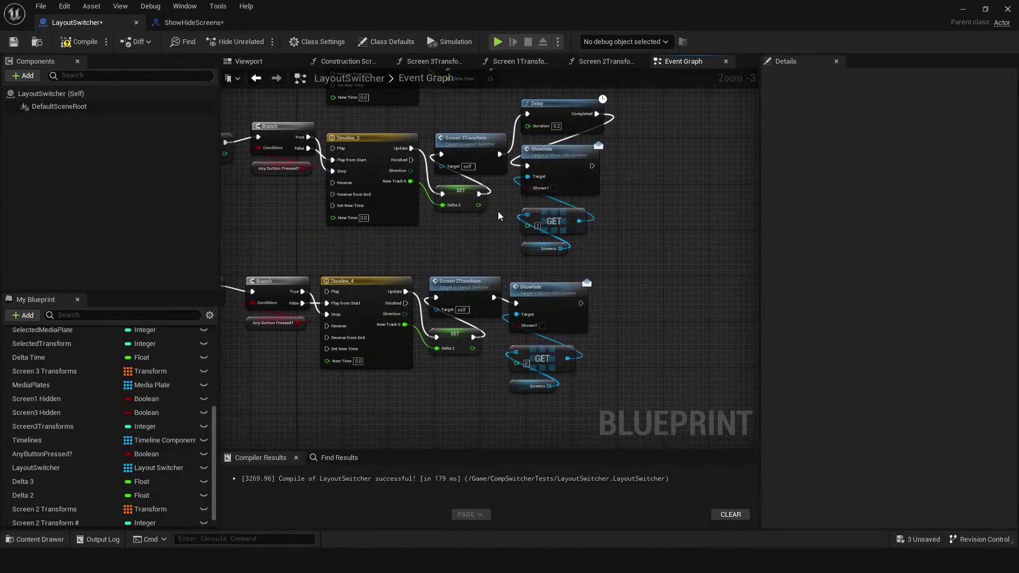
{"action": "scroll", "coordinate": [649, 387], "scroll_direction": "down", "scroll_amount": 3}
{"action": "right_click_drag", "start_coordinate": [684, 406], "coordinate": [585, 316]}
{"action": "right_click_drag", "start_coordinate": [743, 326], "coordinate": [318, 289]}
{"action": "right_click_drag", "start_coordinate": [738, 250], "coordinate": [525, 260]}
{"action": "right_click_drag", "start_coordinate": [584, 236], "coordinate": [435, 272]}
{"action": "scroll", "coordinate": [435, 272], "scroll_direction": "up", "scroll_amount": 4}
{"action": "scroll", "coordinate": [531, 208], "scroll_direction": "down", "scroll_amount": 3}
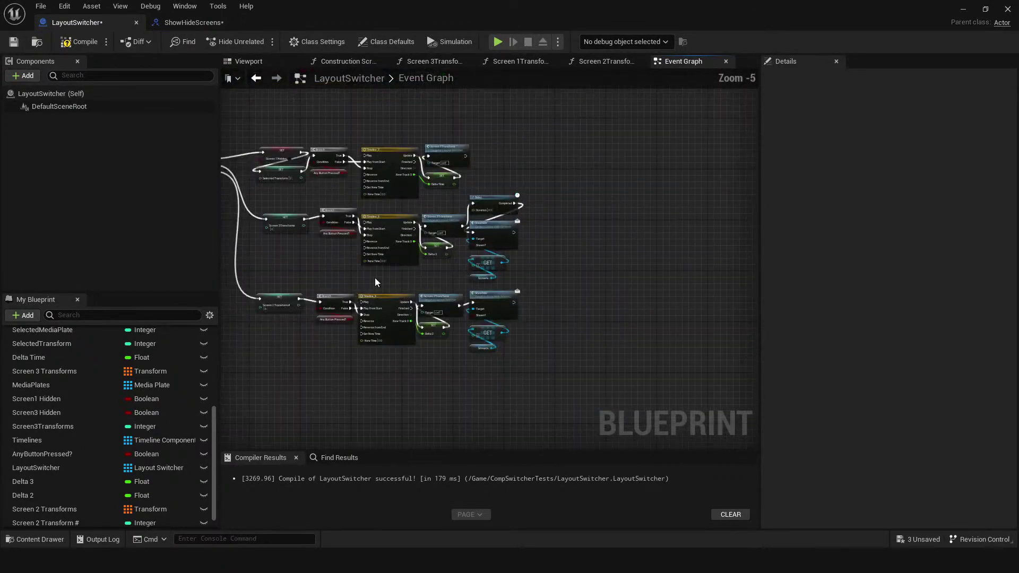
{"action": "right_click_drag", "start_coordinate": [375, 278], "coordinate": [454, 199]}
{"action": "scroll", "coordinate": [454, 199], "scroll_direction": "down", "scroll_amount": 2}
- Compile LayoutSwitcher, locate the two Showhide nodes still using Hidden?, clear that obsolete input with Shown? enabled on both, and recompile
{"action": "left_click", "coordinate": [93, 44]}
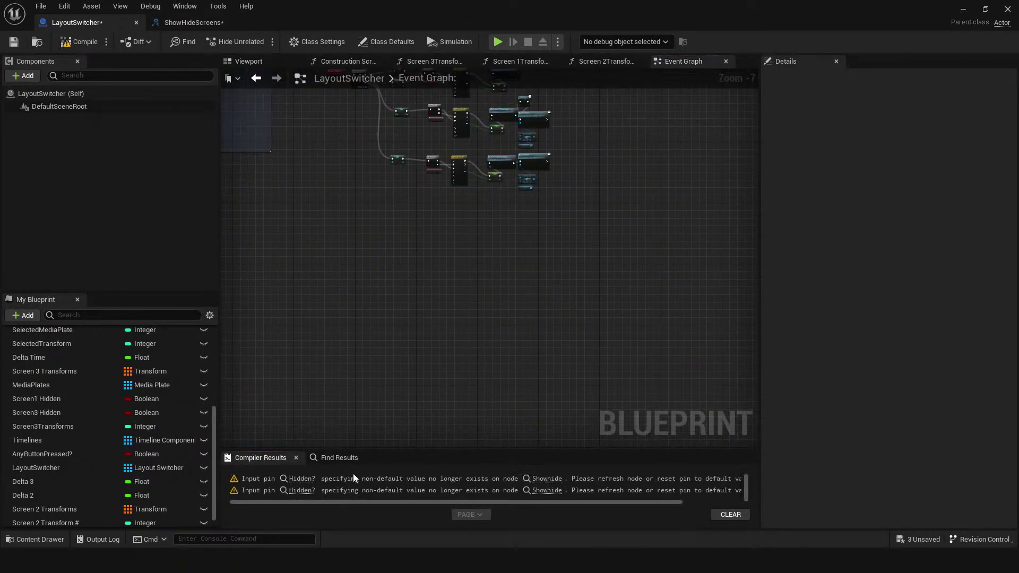
{"action": "left_click", "coordinate": [544, 479]}
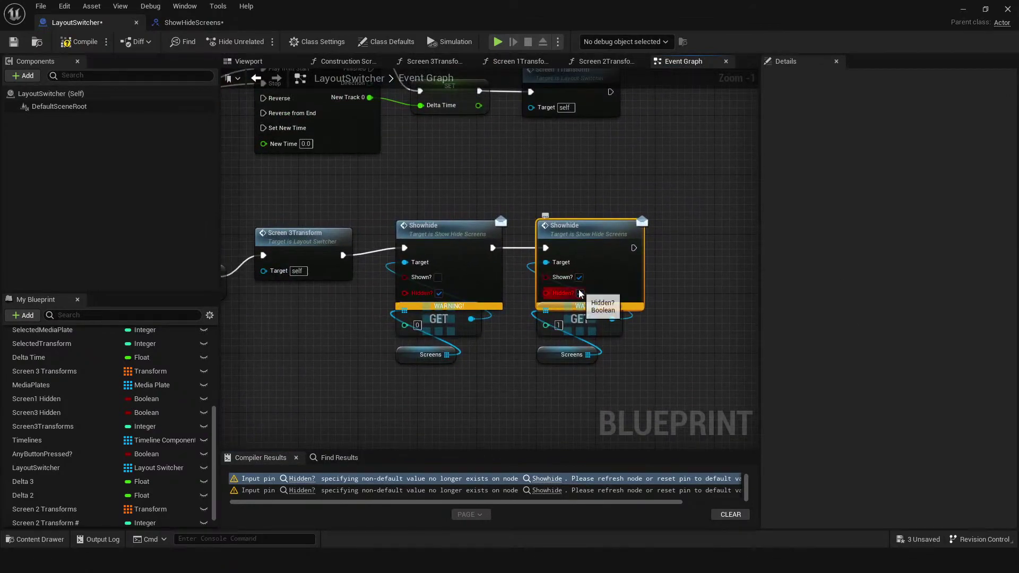
{"action": "left_click", "coordinate": [580, 293]}
{"action": "left_click", "coordinate": [439, 294]}
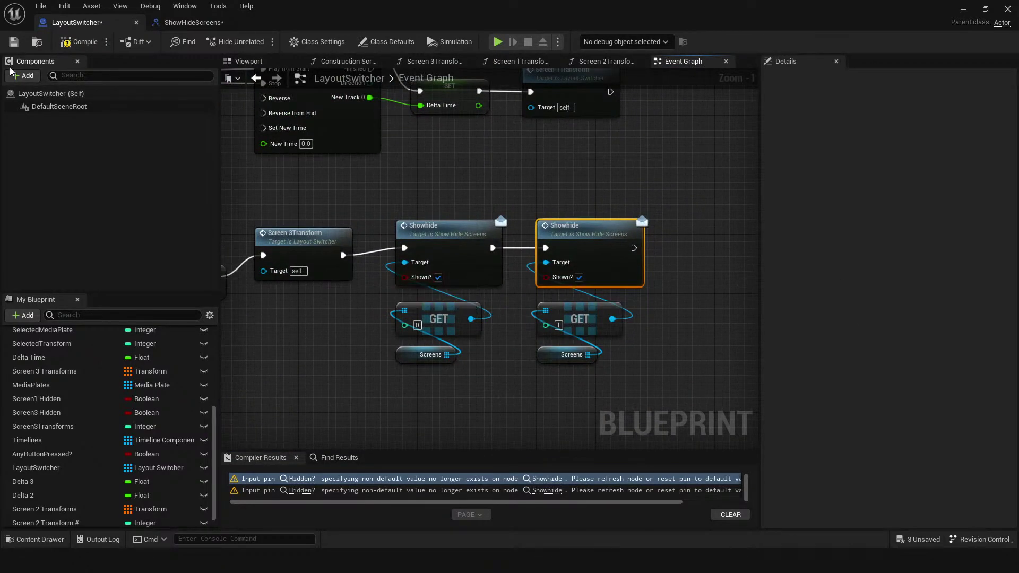
{"action": "left_click", "coordinate": [79, 42]}
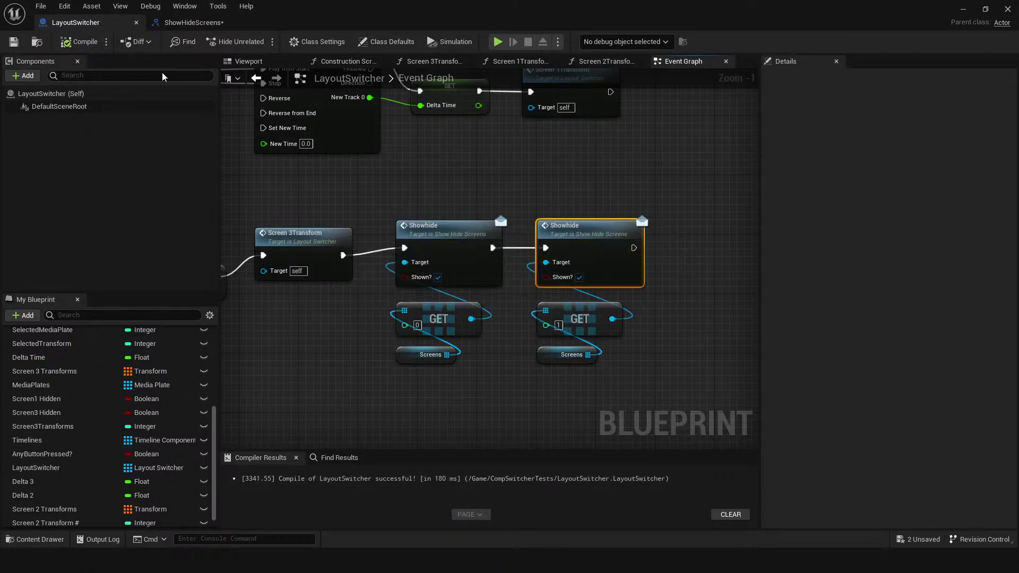
- Play OWLComp_A and try both side and both top corner layout presets to check screen visibility
{"action": "left_click", "coordinate": [498, 42]}
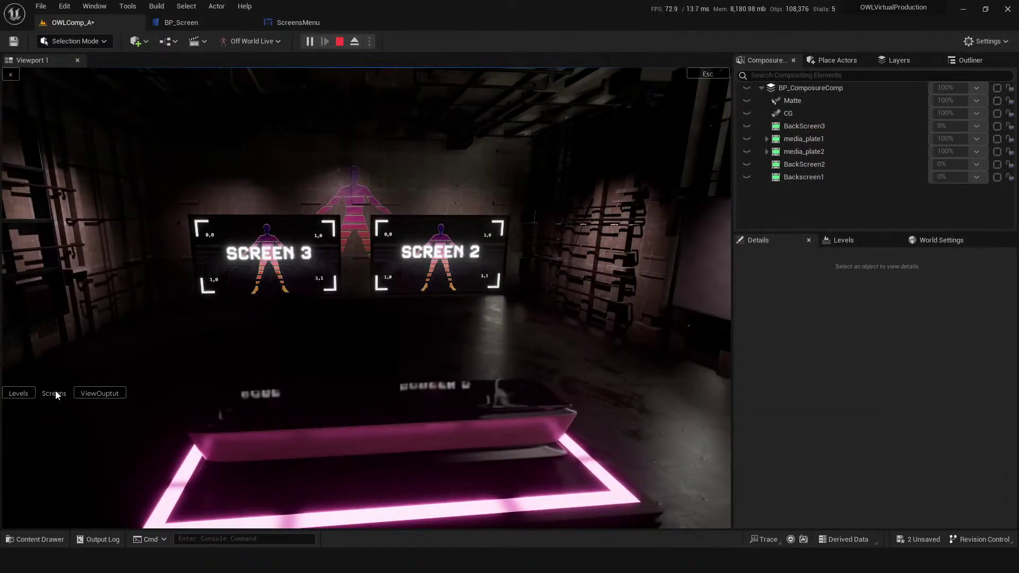
{"action": "left_click", "coordinate": [583, 463]}
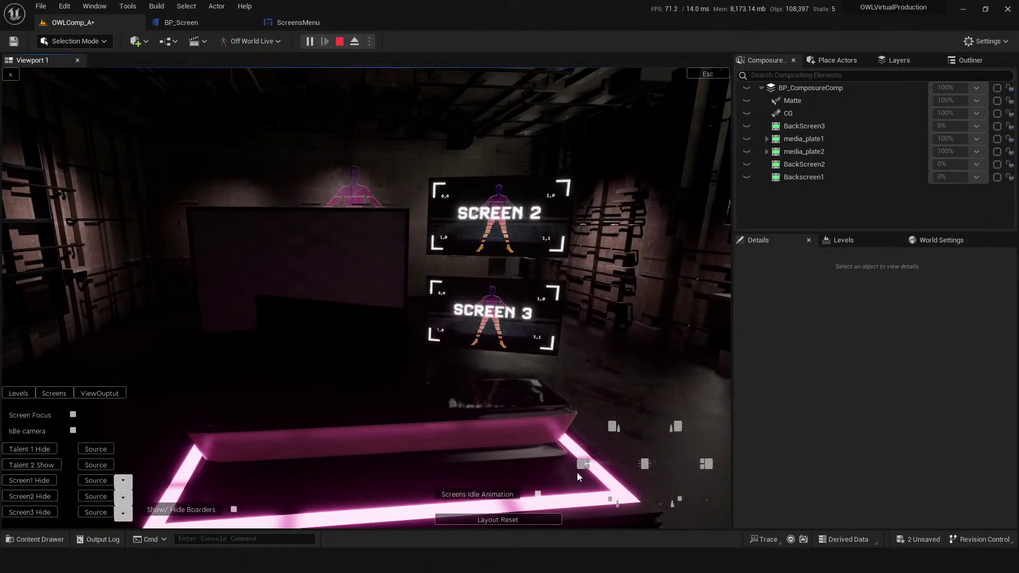
{"action": "left_click", "coordinate": [613, 428]}
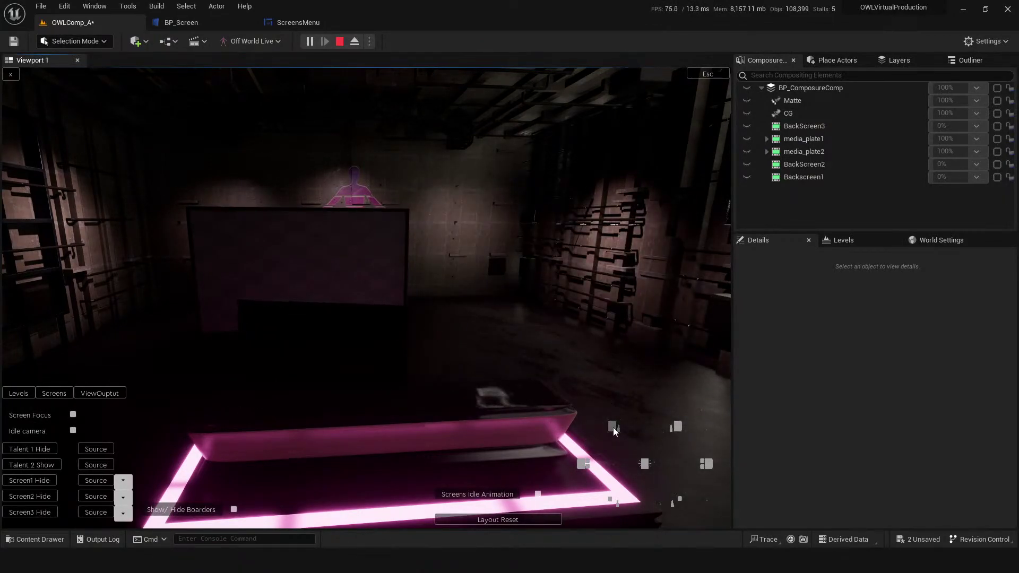
{"action": "left_click", "coordinate": [678, 428]}
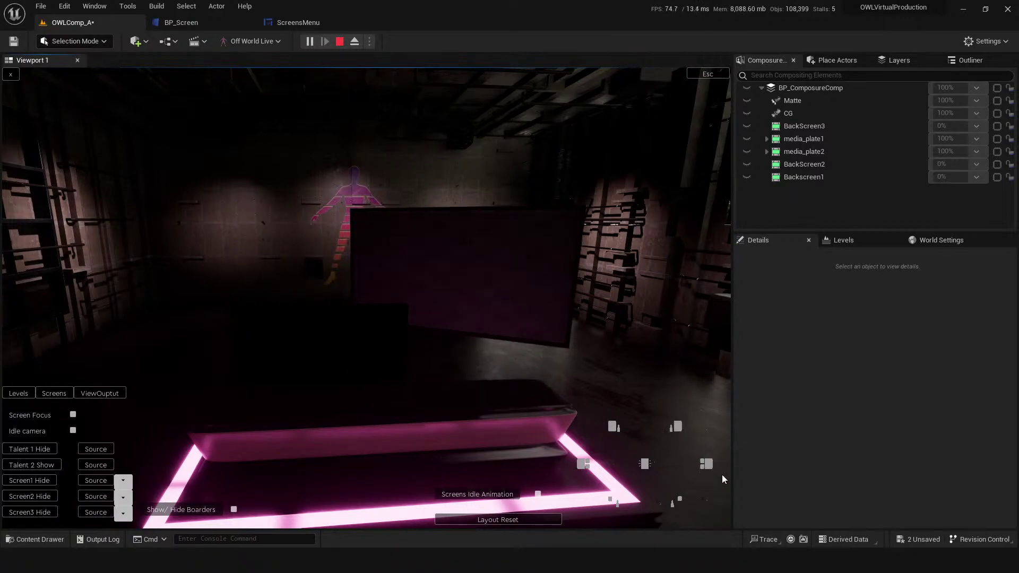
{"action": "left_click", "coordinate": [708, 464]}
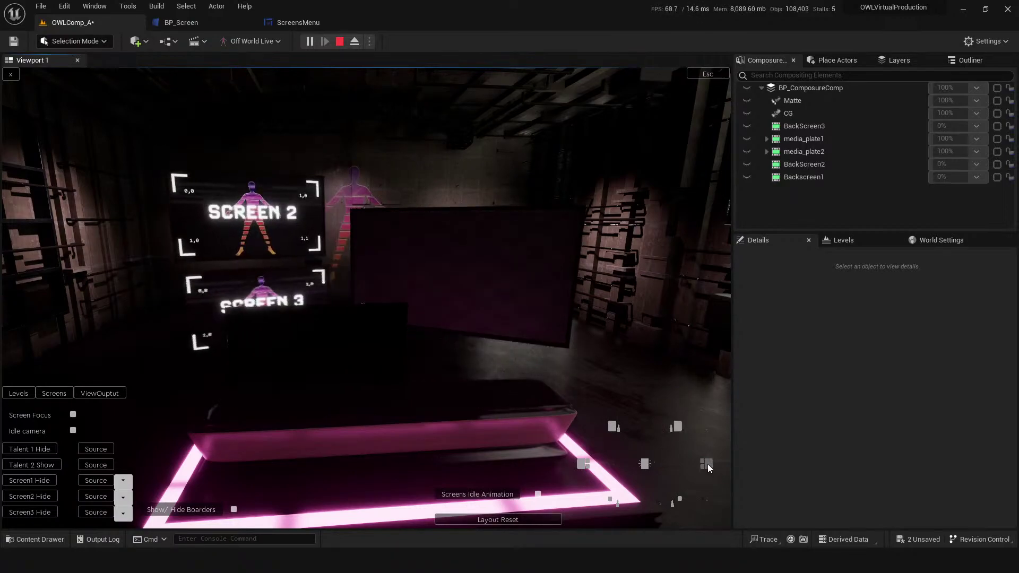
- Retry the side, top corner and centre presets, switch from the side layout to a bottom corner preset, and end the play session
{"action": "left_click", "coordinate": [583, 465]}
{"action": "left_click", "coordinate": [613, 428]}
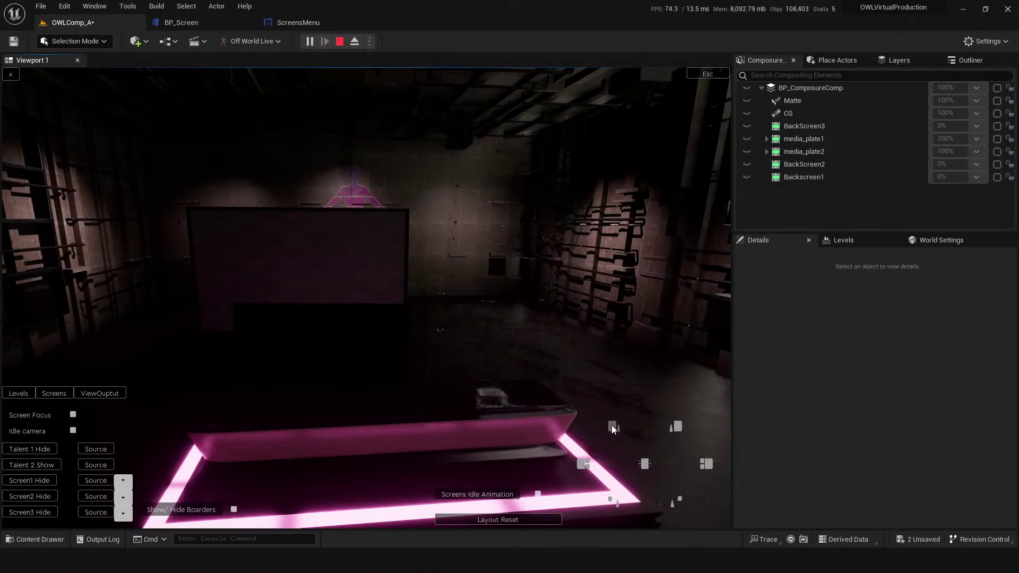
{"action": "left_click", "coordinate": [667, 432]}
{"action": "left_click", "coordinate": [644, 465]}
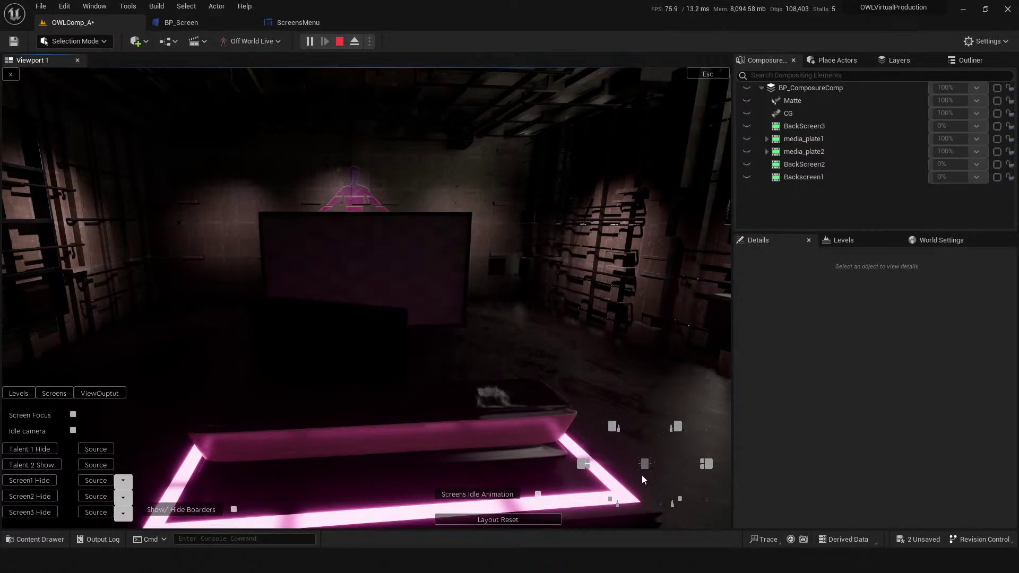
{"action": "left_click", "coordinate": [579, 464]}
{"action": "left_click", "coordinate": [612, 500]}
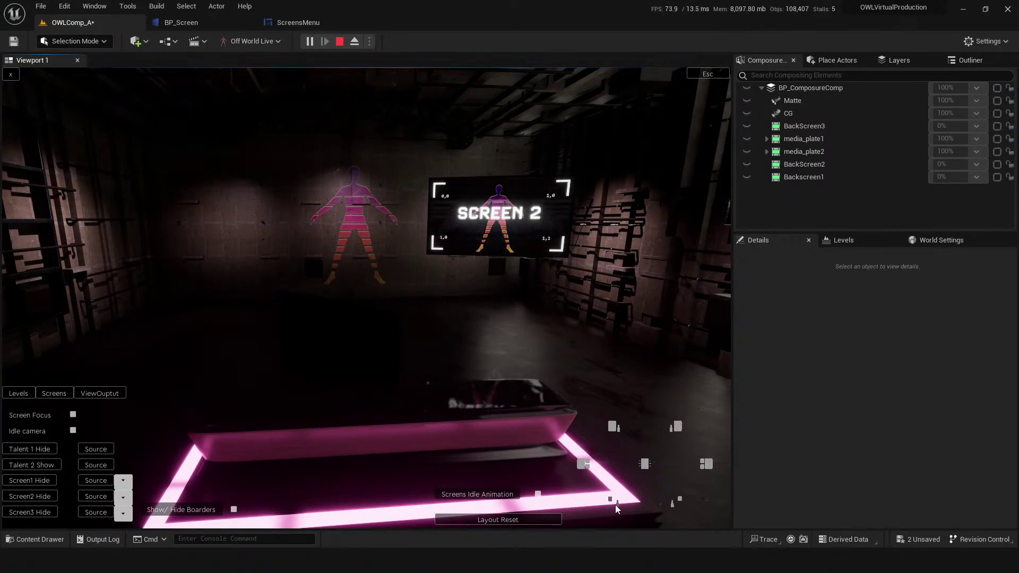
{"action": "key", "text": "Escape"}
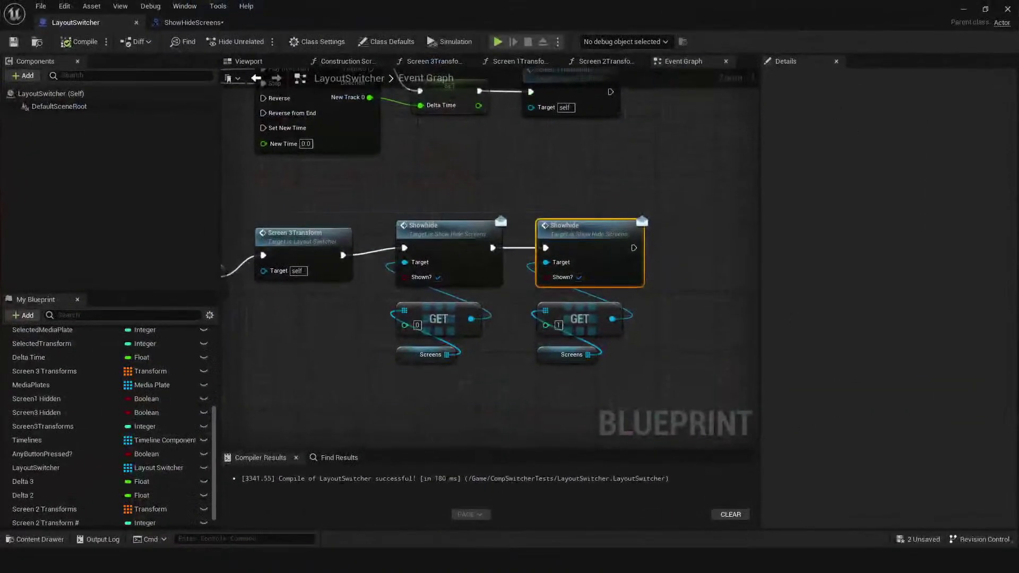
- Review the Screen 3Transforms setter feeding Timeline_6 and inspect the index 6 default of the Screen 2 Transforms array
{"action": "scroll", "coordinate": [34, 330], "scroll_direction": "down", "scroll_amount": 1}
{"action": "right_click_drag", "start_coordinate": [251, 357], "coordinate": [638, 344]}
{"action": "scroll", "coordinate": [528, 328], "scroll_direction": "down", "scroll_amount": 1}
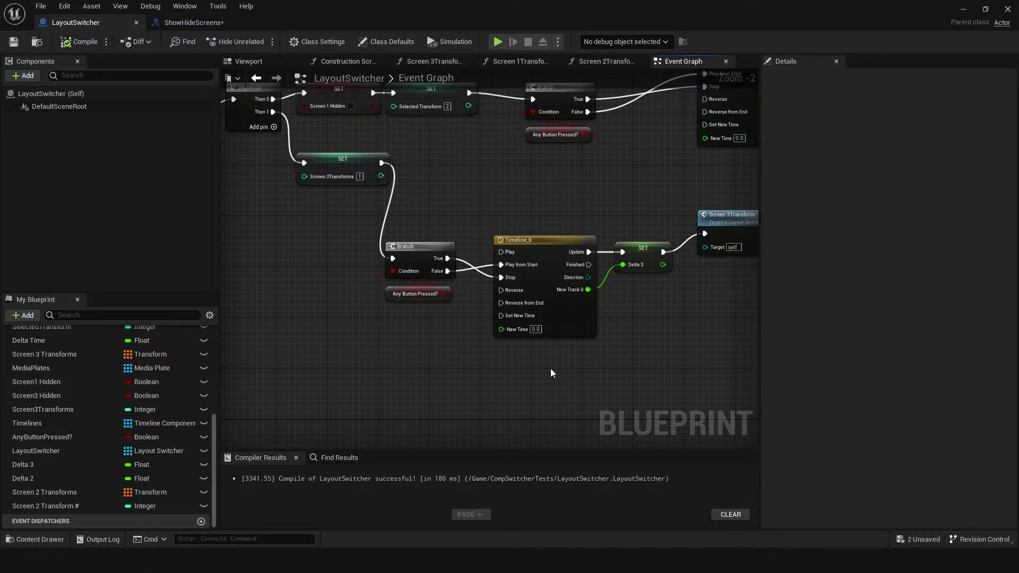
{"action": "right_click_drag", "start_coordinate": [550, 359], "coordinate": [549, 360]}
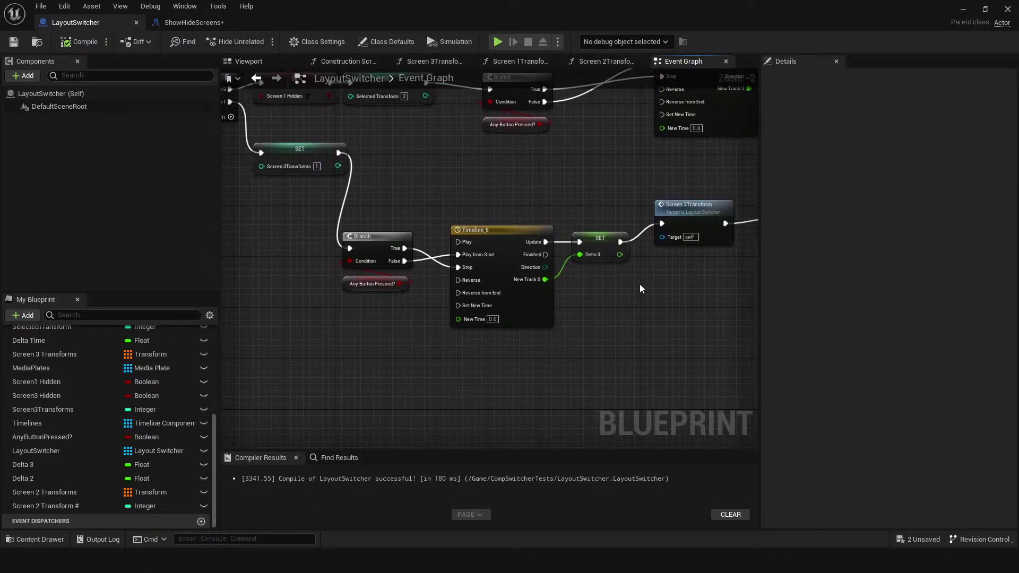
{"action": "right_click_drag", "start_coordinate": [365, 234], "coordinate": [390, 275]}
{"action": "left_click", "coordinate": [343, 215]}
{"action": "right_click_drag", "start_coordinate": [311, 191], "coordinate": [355, 205]}
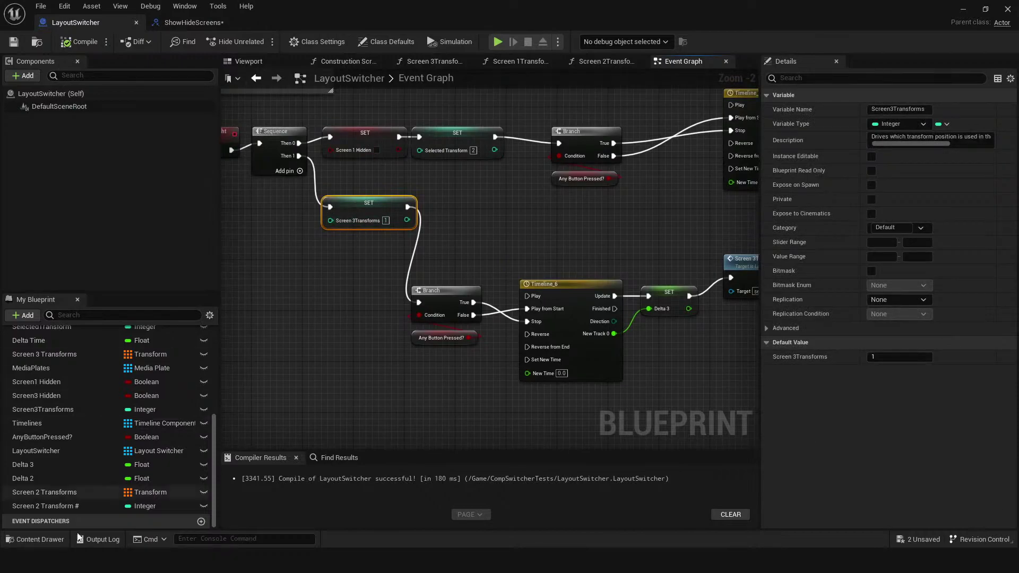
{"action": "left_click", "coordinate": [46, 491]}
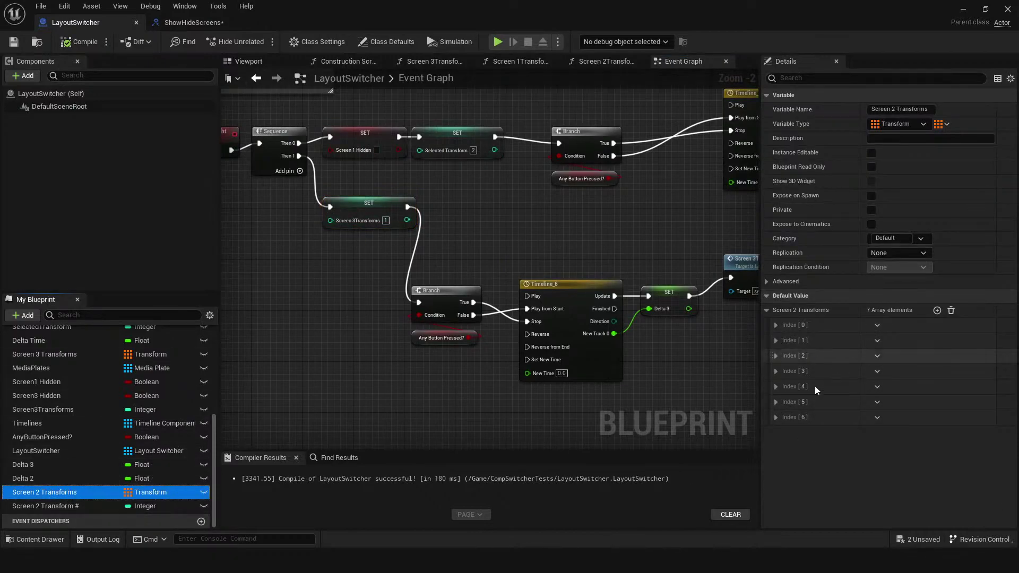
{"action": "left_click", "coordinate": [776, 418]}
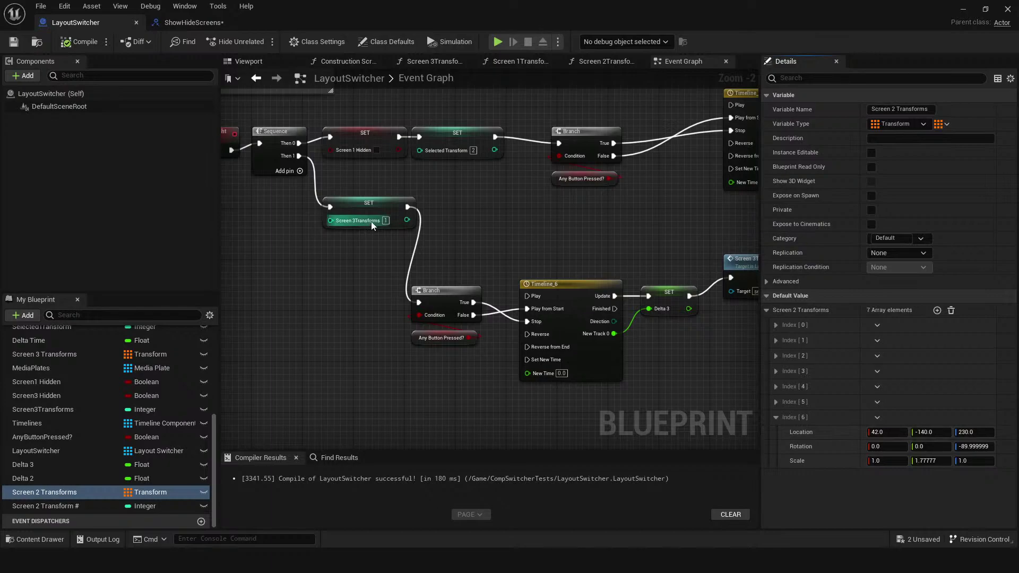
{"action": "left_click", "coordinate": [386, 220]}
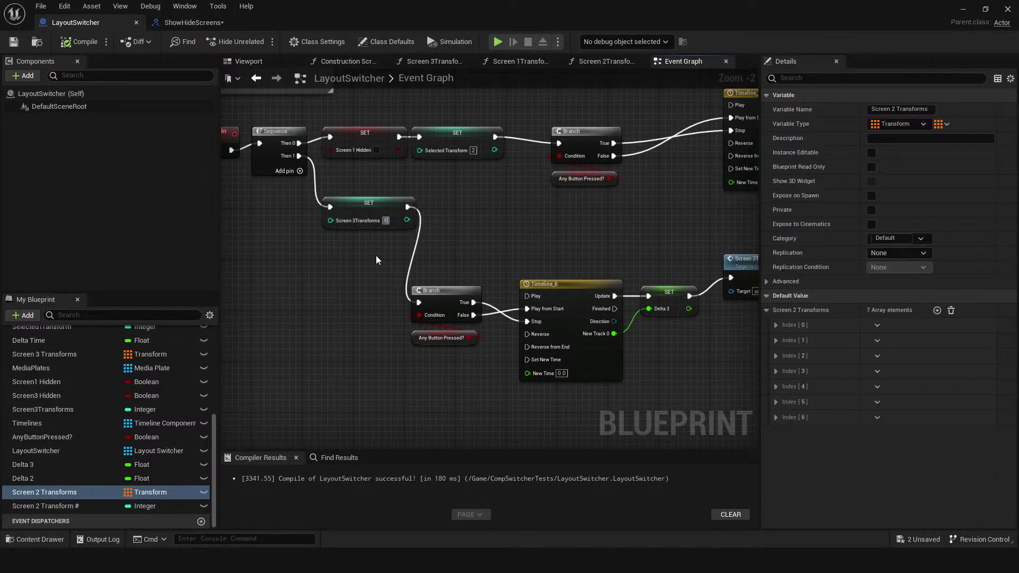
{"action": "type", "text": "6"}
{"action": "scroll", "coordinate": [390, 297], "scroll_direction": "down", "scroll_amount": 5}
{"action": "scroll", "coordinate": [404, 279], "scroll_direction": "up", "scroll_amount": 4}
{"action": "scroll", "coordinate": [404, 278], "scroll_direction": "up", "scroll_amount": 2}
{"action": "key", "text": "ctrl+z"}
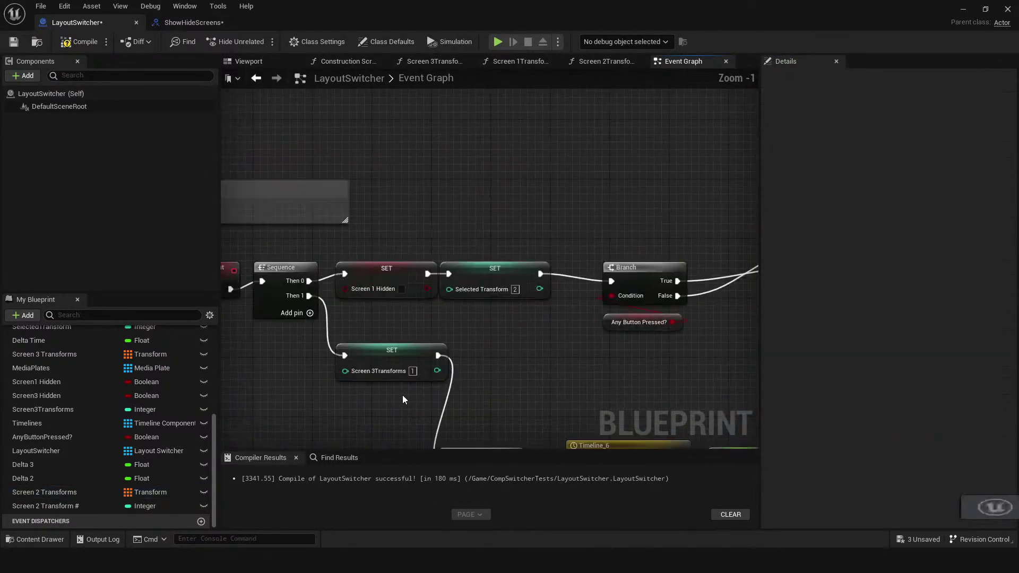
- Set Screen 2 Transform # to 6 on the setter leading to Timeline_15 and save LayoutSwitcher
{"action": "right_click_drag", "start_coordinate": [399, 392], "coordinate": [394, 273]}
{"action": "scroll", "coordinate": [394, 273], "scroll_direction": "down", "scroll_amount": 7}
{"action": "right_click_drag", "start_coordinate": [381, 340], "coordinate": [582, 102]}
{"action": "right_click_drag", "start_coordinate": [356, 322], "coordinate": [366, 318]}
{"action": "scroll", "coordinate": [480, 341], "scroll_direction": "up", "scroll_amount": 7}
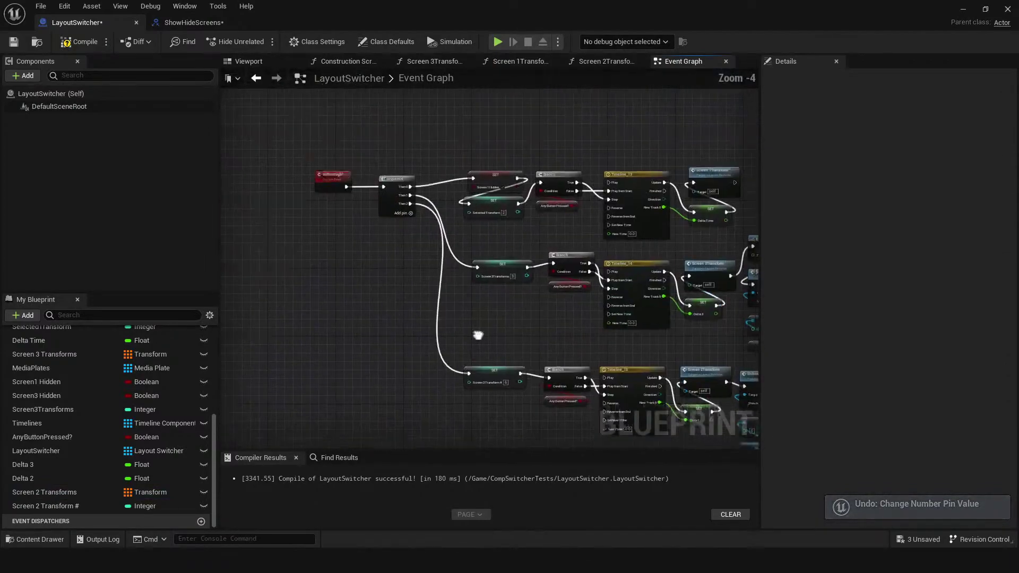
{"action": "right_click_drag", "start_coordinate": [496, 353], "coordinate": [400, 296]}
{"action": "left_click", "coordinate": [415, 268]}
{"action": "type", "text": "6"}
{"action": "key", "text": "Return"}
{"action": "key", "text": "ctrl+s"}
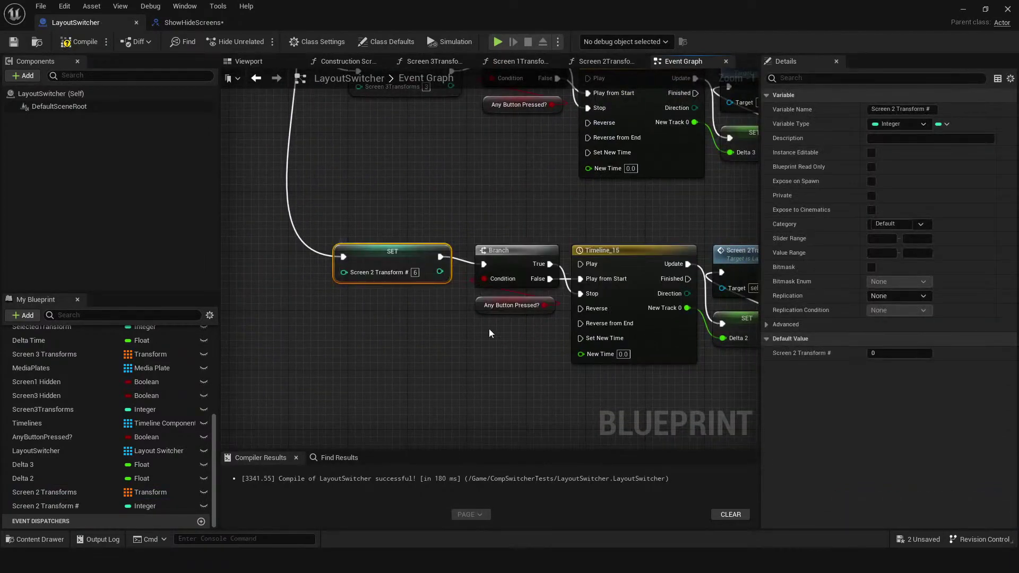
- Straighten the Showhide node group following Timeline_15's Screen 2Transform, and compile and save LayoutSwitcher
{"action": "scroll", "coordinate": [374, 336], "scroll_direction": "down", "scroll_amount": 2}
{"action": "right_click_drag", "start_coordinate": [406, 348], "coordinate": [419, 377]}
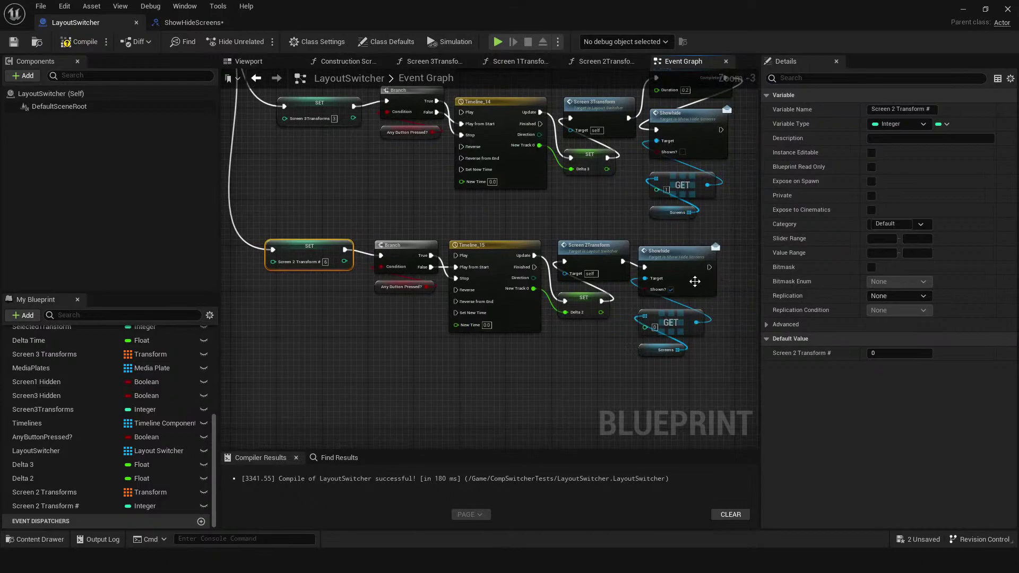
{"action": "left_click_drag", "start_coordinate": [672, 255], "coordinate": [679, 248]}
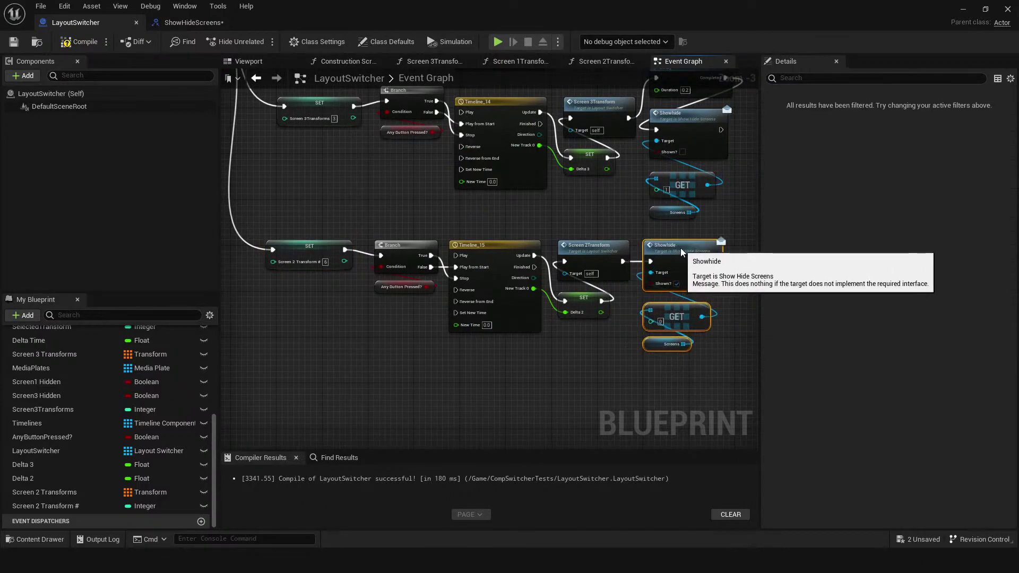
{"action": "left_click", "coordinate": [80, 42]}
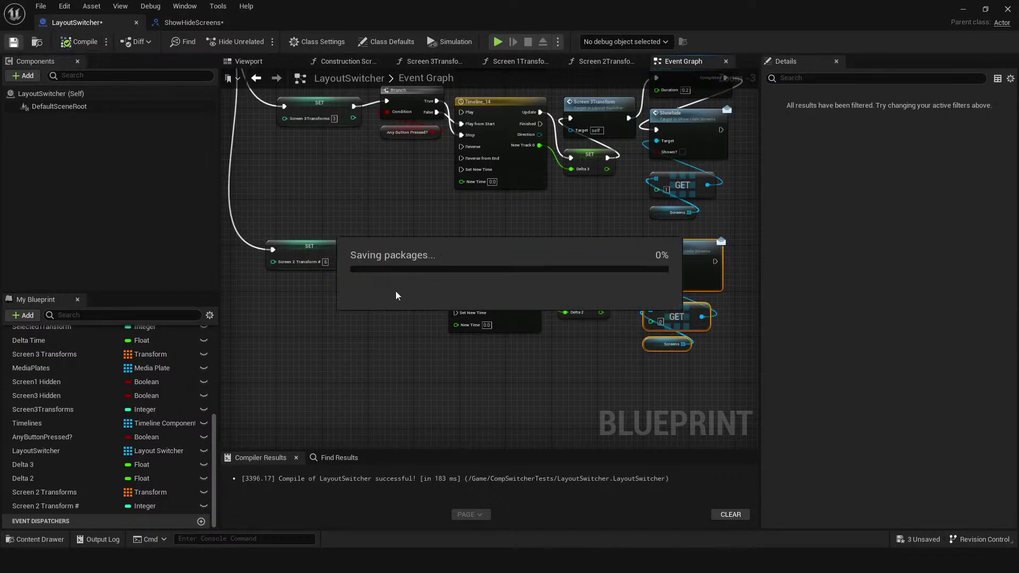
- Open the Screen 2Transform function from Timeline_15's network and move its Screen 2 Transform # node directly beneath the transform array's GET node
{"action": "left_click", "coordinate": [326, 245]}
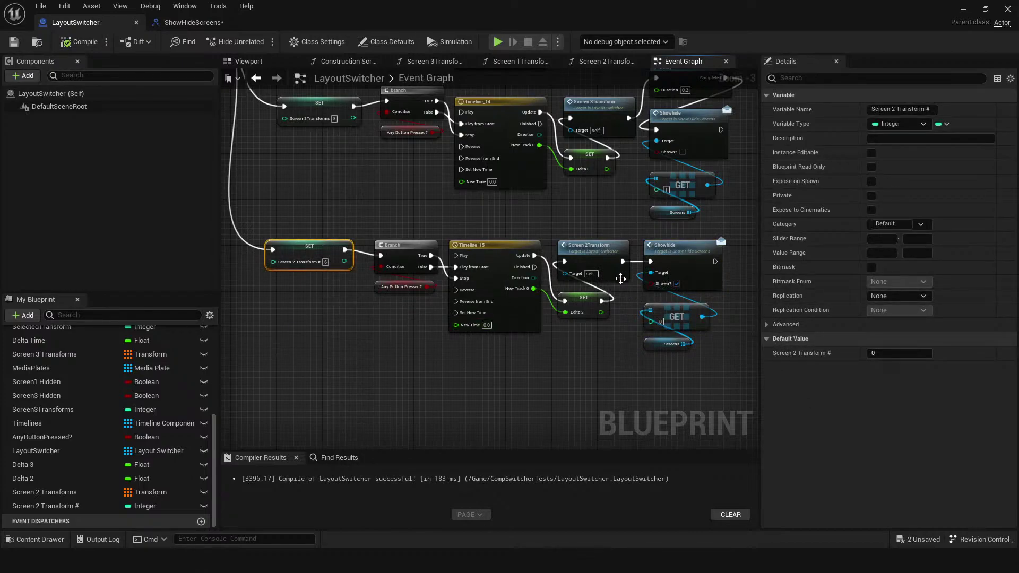
{"action": "double_click", "coordinate": [668, 255]}
{"action": "left_click", "coordinate": [102, 25]}
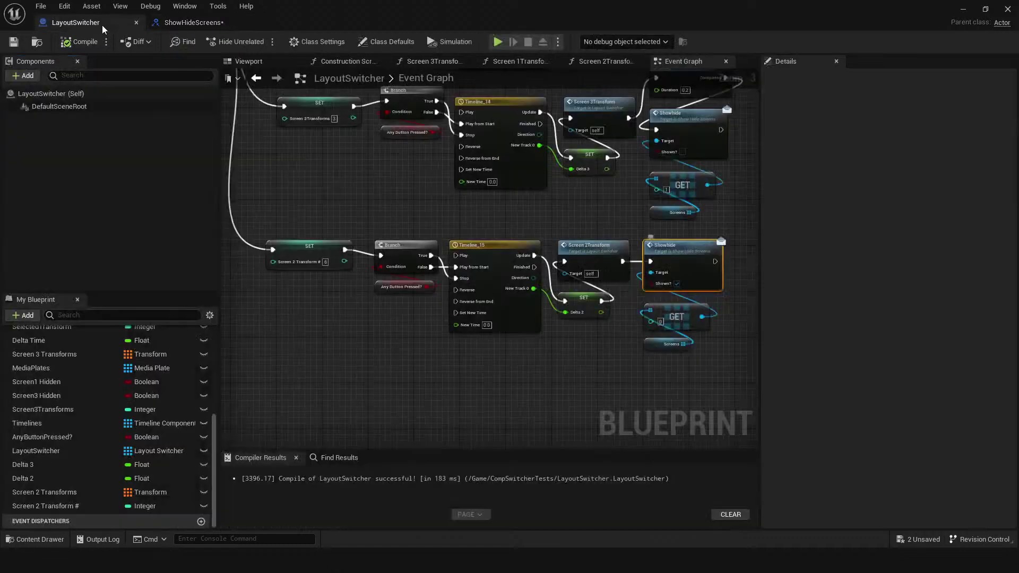
{"action": "left_click", "coordinate": [581, 258]}
{"action": "double_click", "coordinate": [581, 258]}
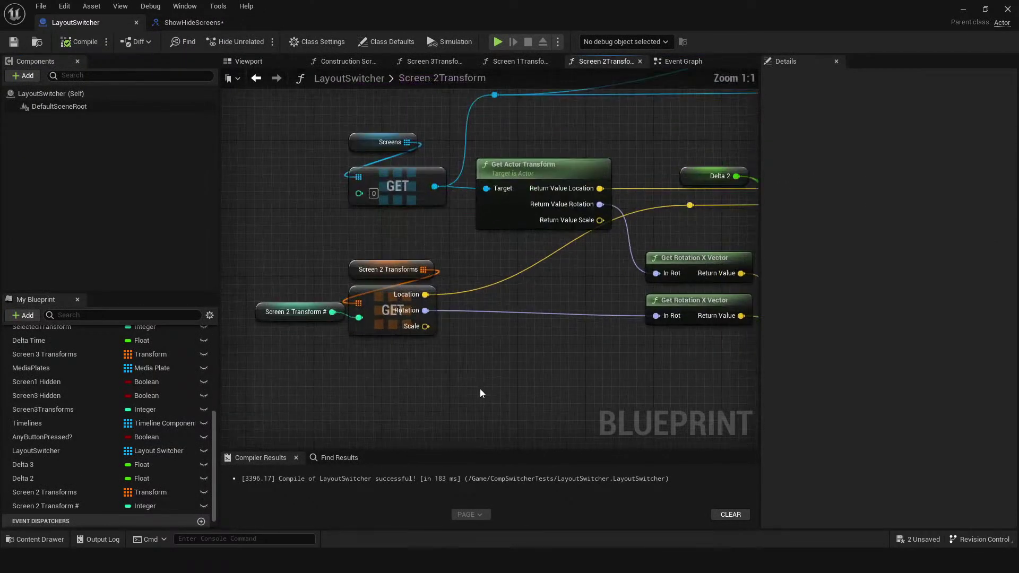
{"action": "left_click", "coordinate": [295, 320]}
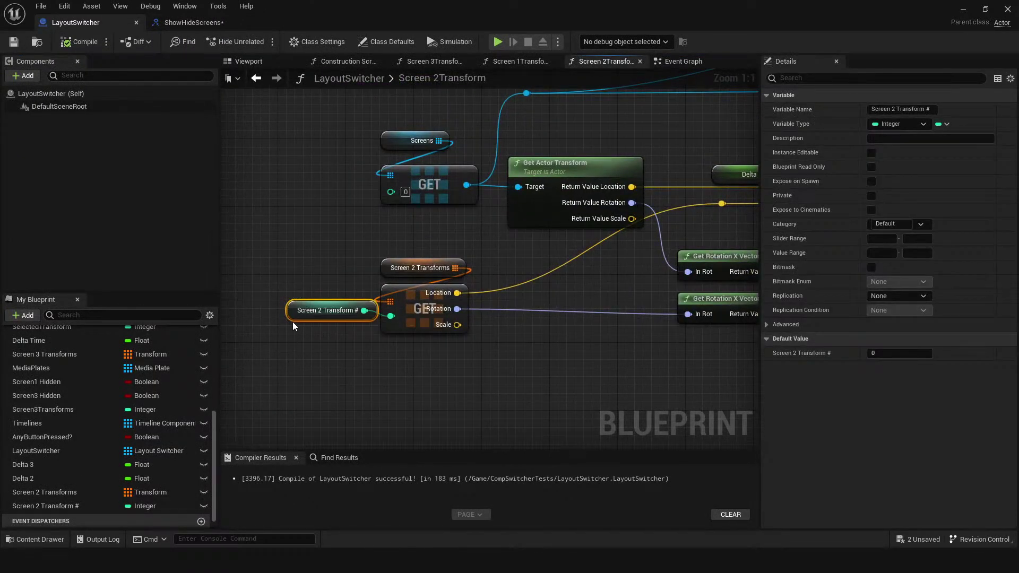
{"action": "left_click_drag", "start_coordinate": [293, 315], "coordinate": [377, 365]}
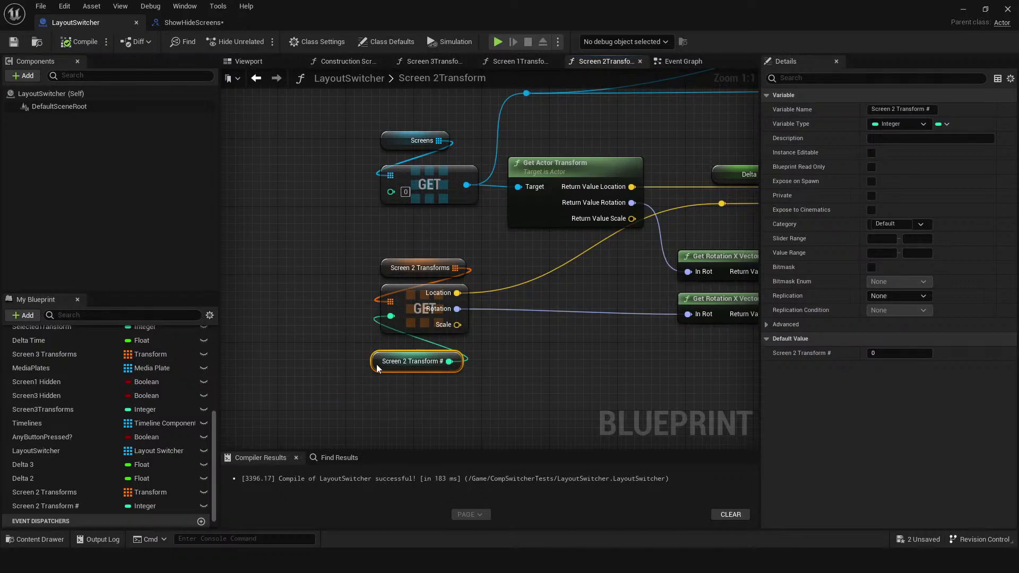
- Compare the index 6 entry of Screen 2 Transforms with BP_Screen2's transform in OWLComp_A, and save the level
{"action": "left_click", "coordinate": [402, 271]}
{"action": "left_click", "coordinate": [775, 417]}
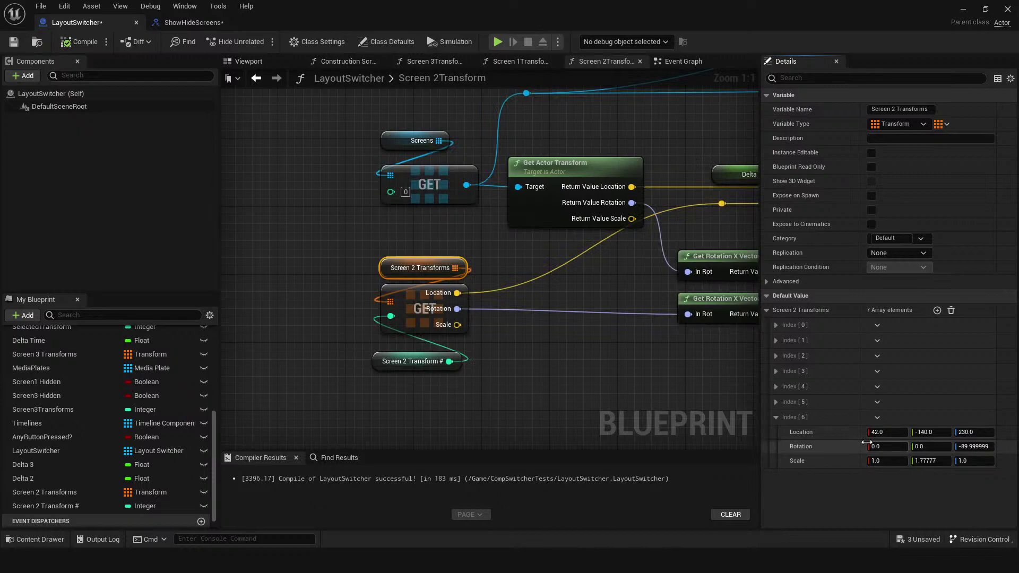
{"action": "left_click_drag", "start_coordinate": [362, 21], "coordinate": [1018, 229]}
{"action": "left_click", "coordinate": [504, 242]}
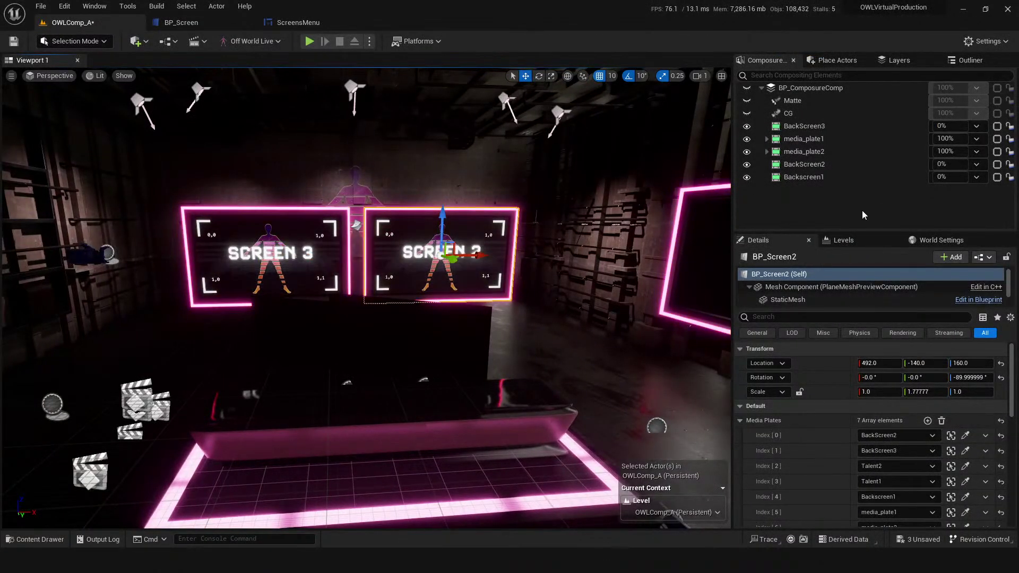
{"action": "key", "text": "ctrl+s"}
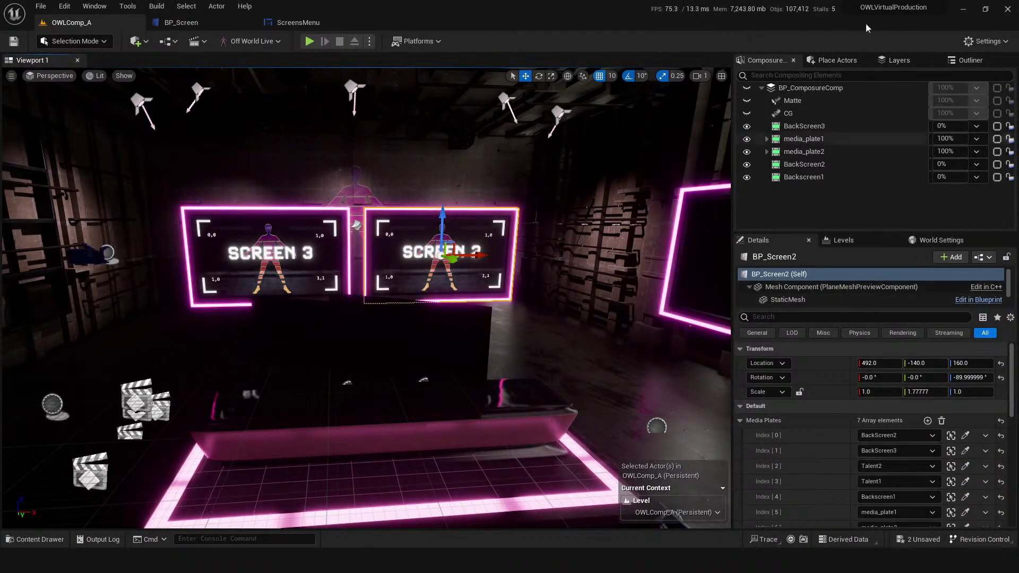
{"action": "left_click", "coordinate": [896, 62]}
{"action": "left_click", "coordinate": [764, 60]}
{"action": "left_click", "coordinate": [834, 60]}
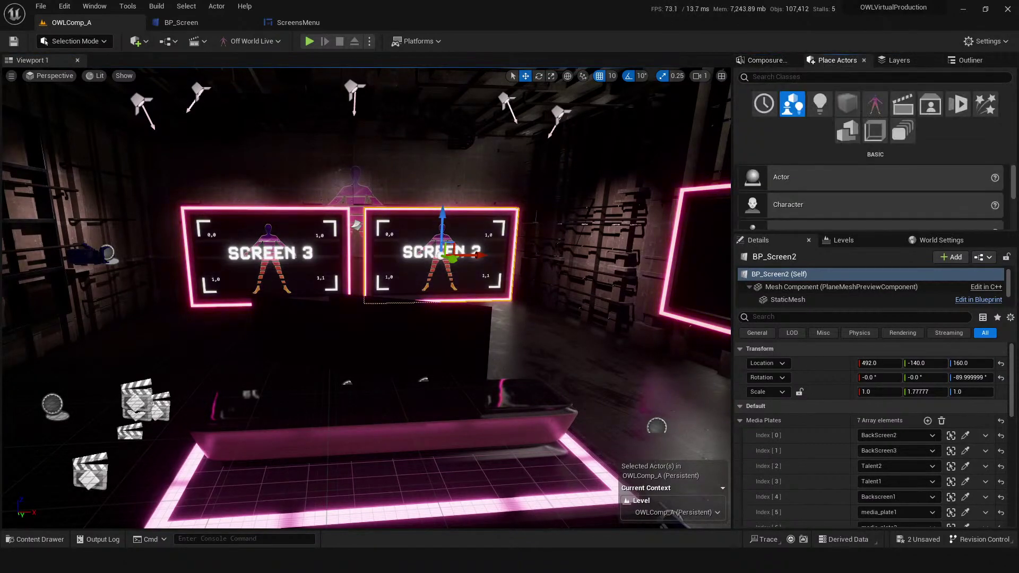
{"action": "left_click", "coordinate": [967, 60]}
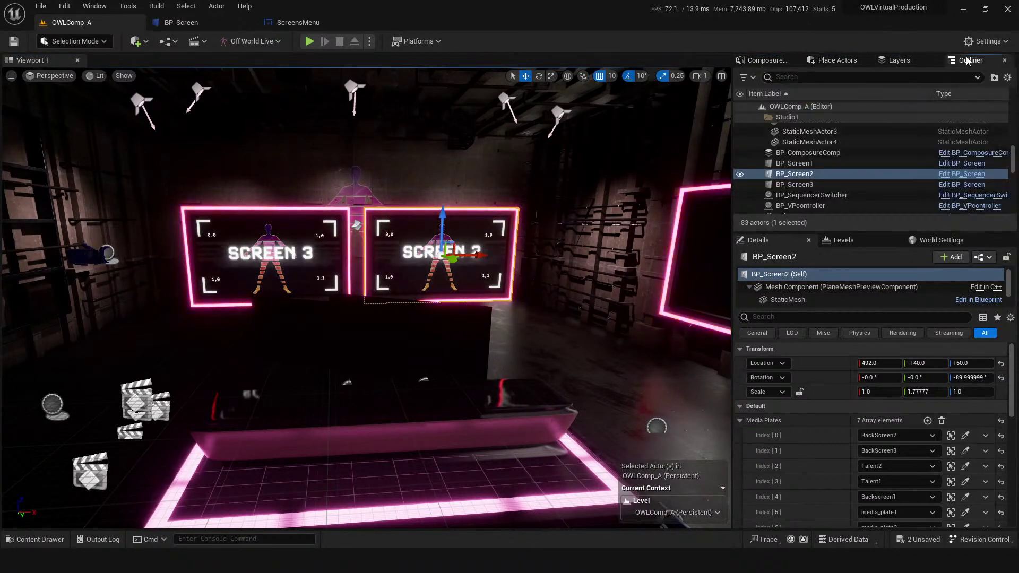
{"action": "left_click", "coordinate": [768, 62]}
{"action": "scroll", "coordinate": [798, 454], "scroll_direction": "down", "scroll_amount": 3}
{"action": "scroll", "coordinate": [799, 454], "scroll_direction": "down", "scroll_amount": 2}
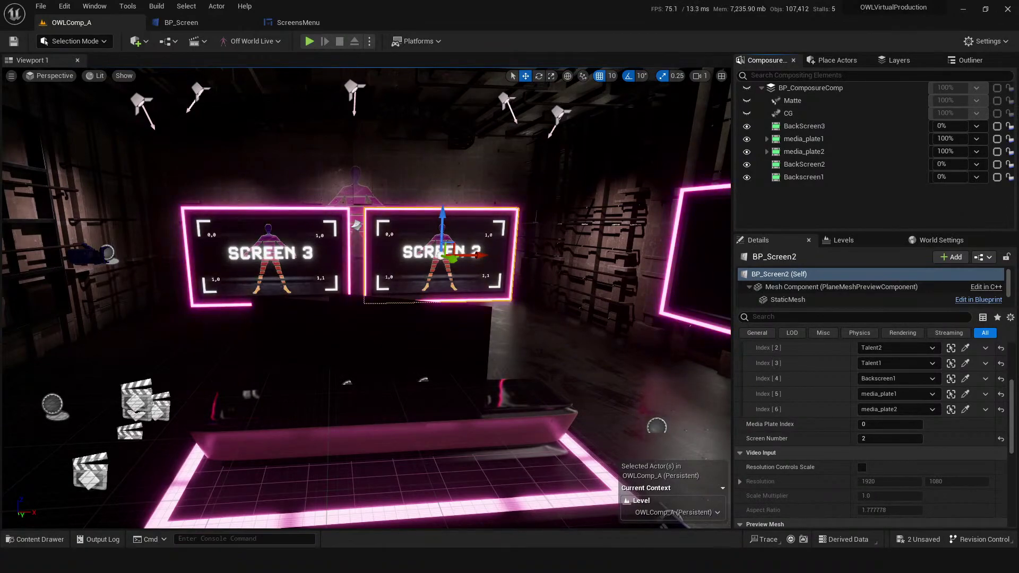
{"action": "scroll", "coordinate": [861, 460], "scroll_direction": "up", "scroll_amount": 5}
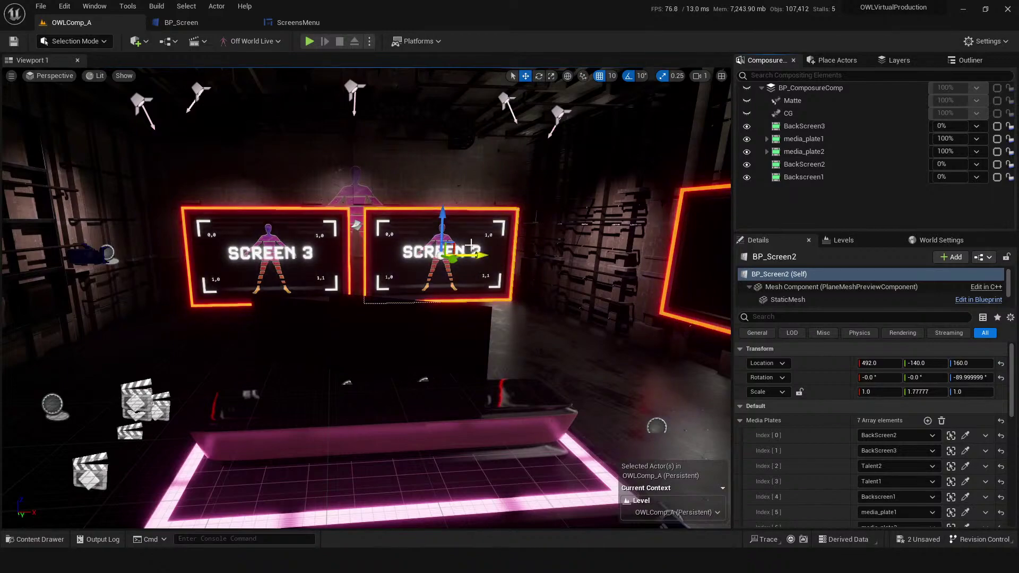
- Try moving BP_Screen2 across and up over Screen 3 in the viewport, and undo the move
{"action": "left_click_drag", "start_coordinate": [450, 241], "coordinate": [274, 198]}
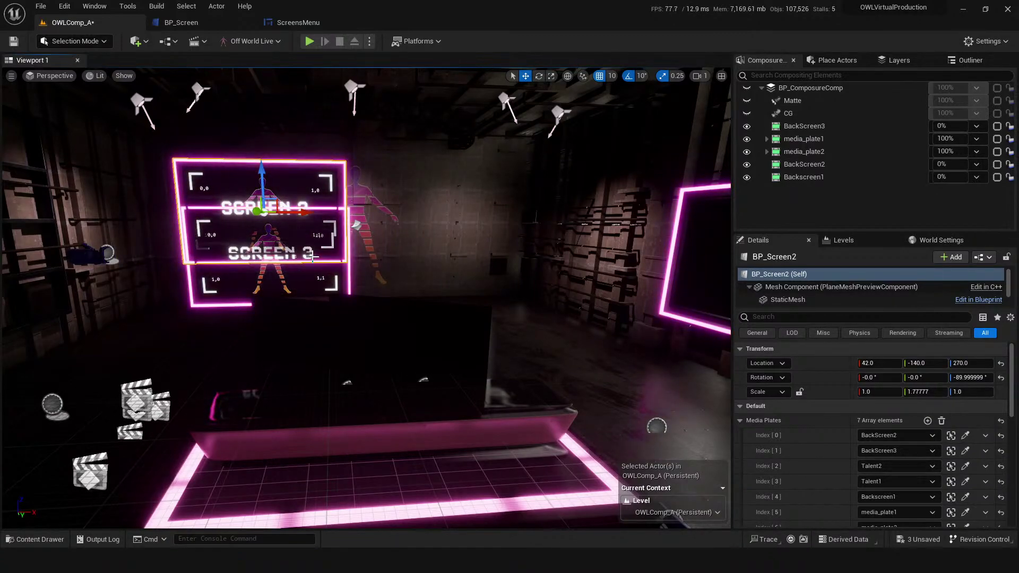
{"action": "key", "text": "ctrl+z"}
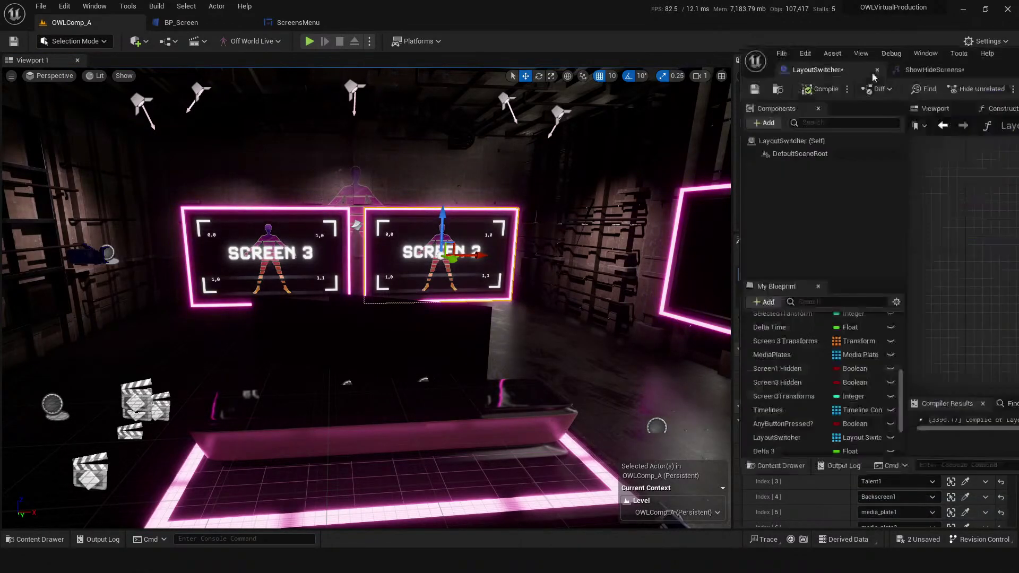
- Set Screen 2 Transform # to 7 on the setter leading to Timeline_15 in LayoutSwitcher's Event Graph, and compile
{"action": "left_click_drag", "start_coordinate": [1018, 53], "coordinate": [528, 112]}
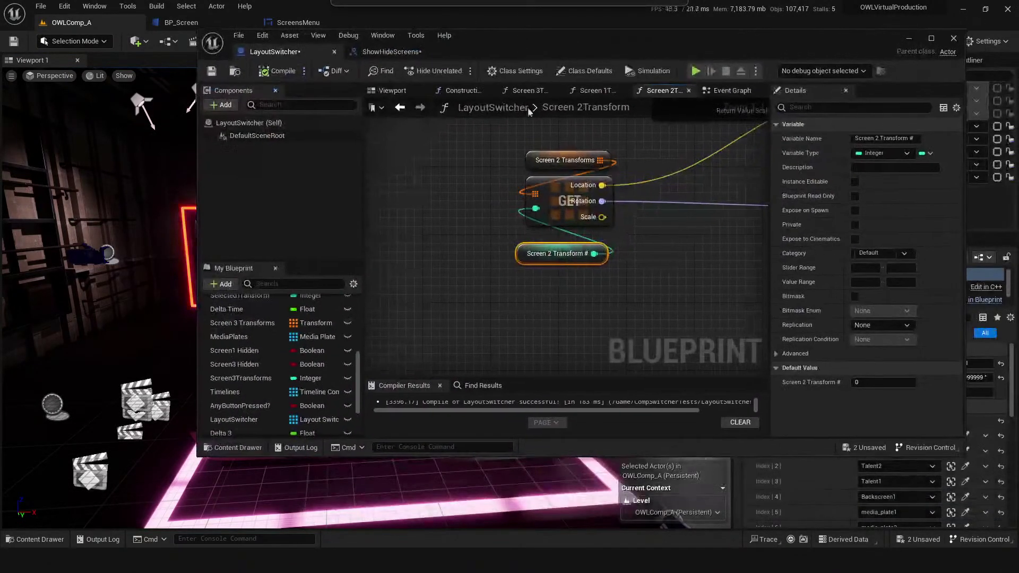
{"action": "left_click", "coordinate": [591, 93]}
{"action": "left_click", "coordinate": [732, 93]}
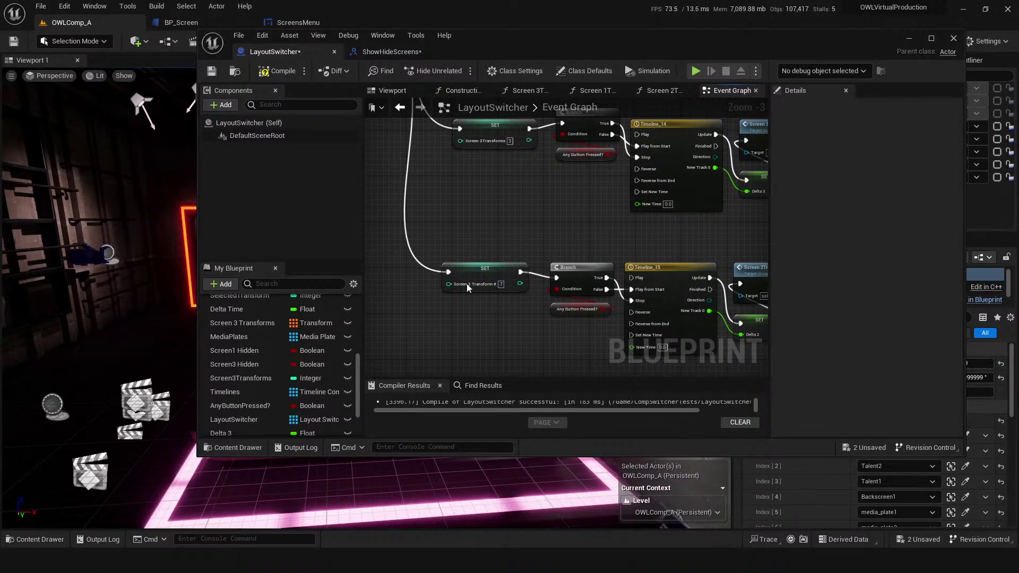
{"action": "left_click", "coordinate": [272, 76]}
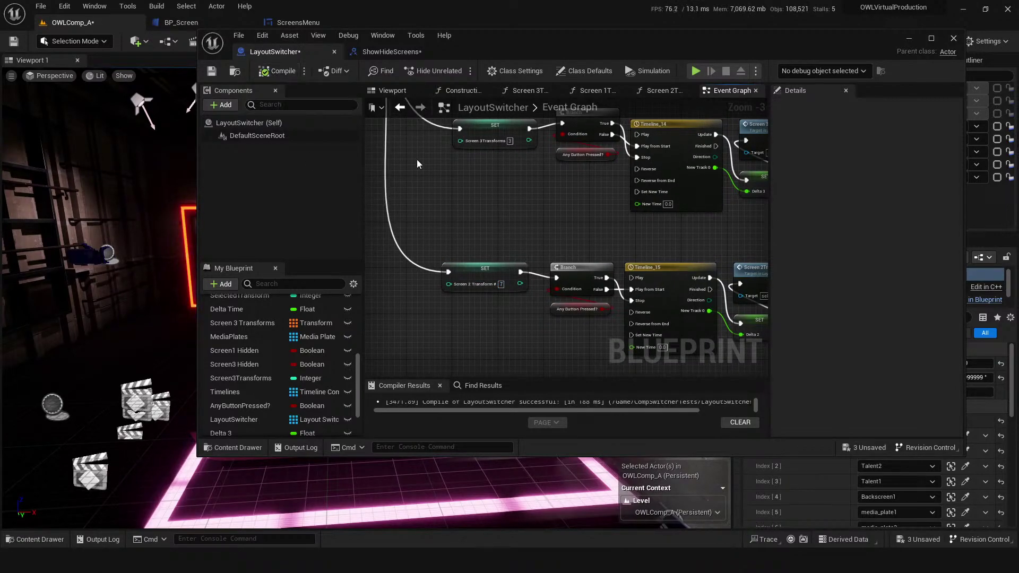
- Play the level, test the bottom left, middle left and middle right layout presets, stop playing, and close the Message Log
{"action": "left_click_drag", "start_coordinate": [314, 30], "coordinate": [337, 62]}
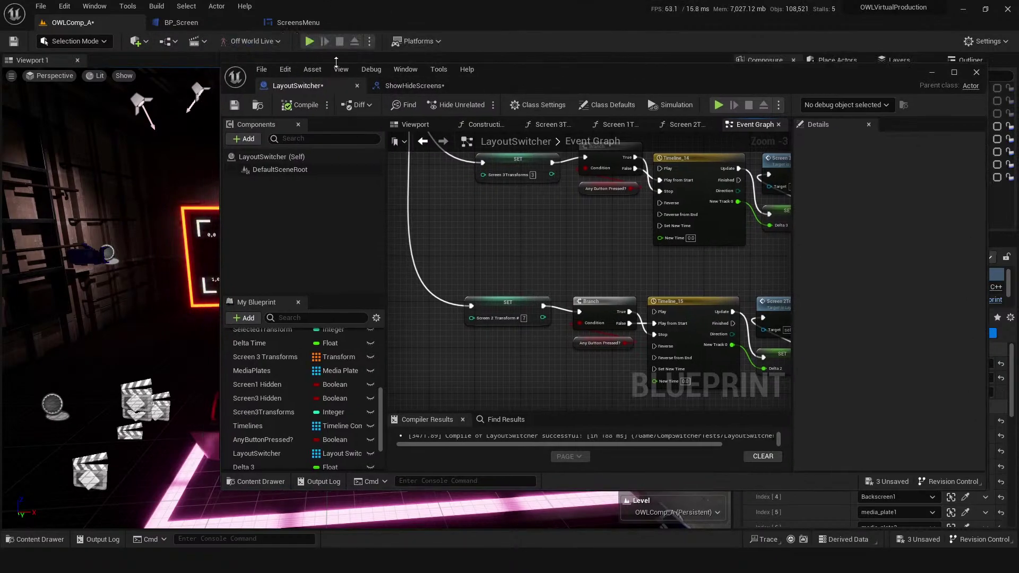
{"action": "left_click", "coordinate": [309, 42]}
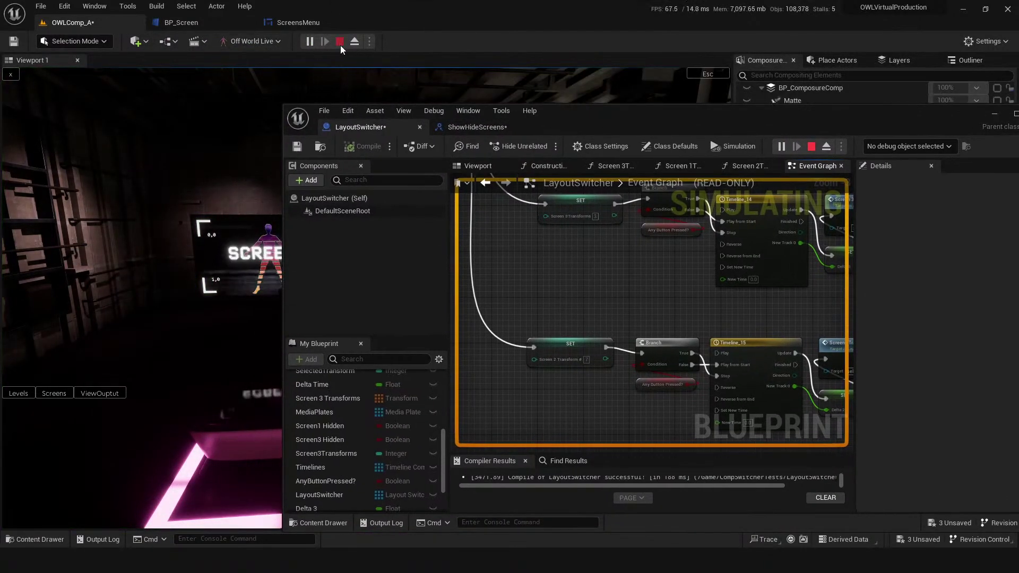
{"action": "left_click", "coordinate": [340, 42]}
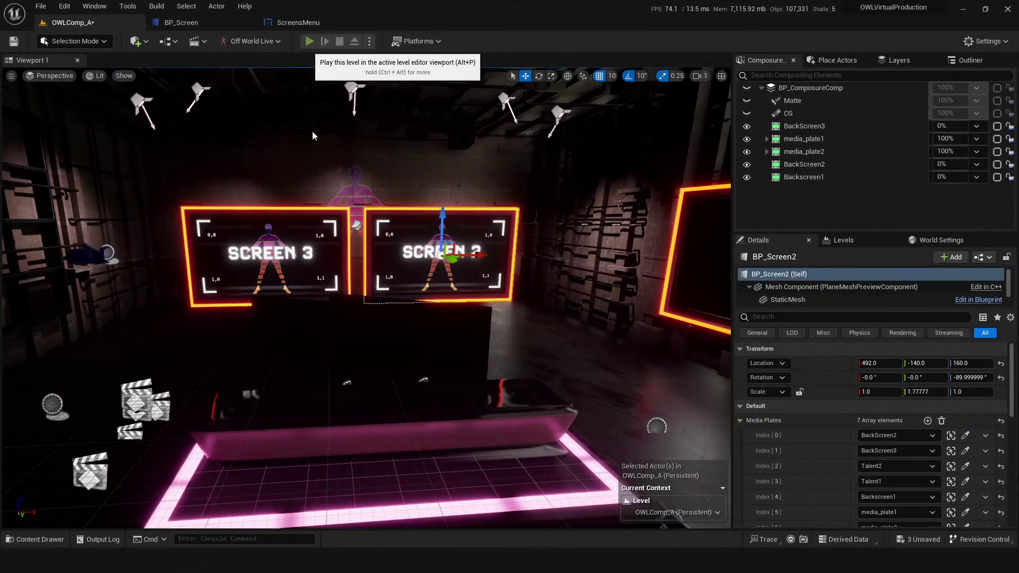
{"action": "left_click", "coordinate": [310, 41]}
{"action": "left_click", "coordinate": [55, 395]}
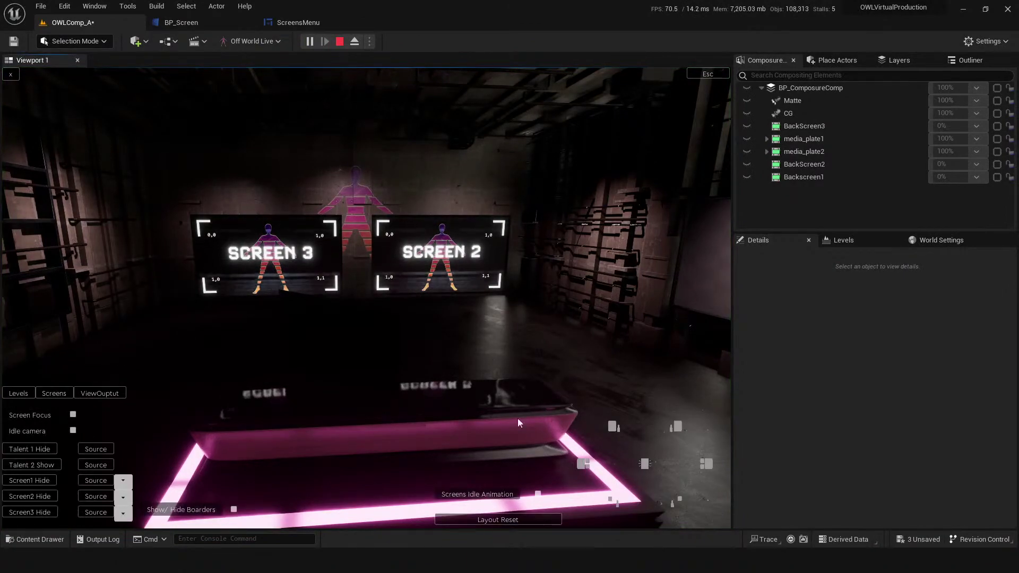
{"action": "left_click", "coordinate": [608, 505]}
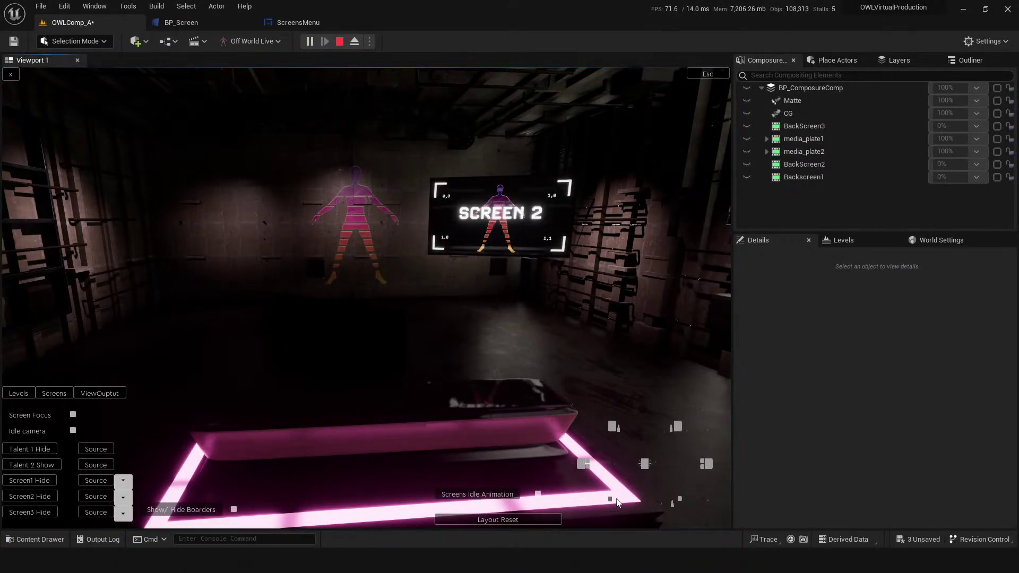
{"action": "left_click", "coordinate": [584, 466]}
{"action": "left_click", "coordinate": [710, 467]}
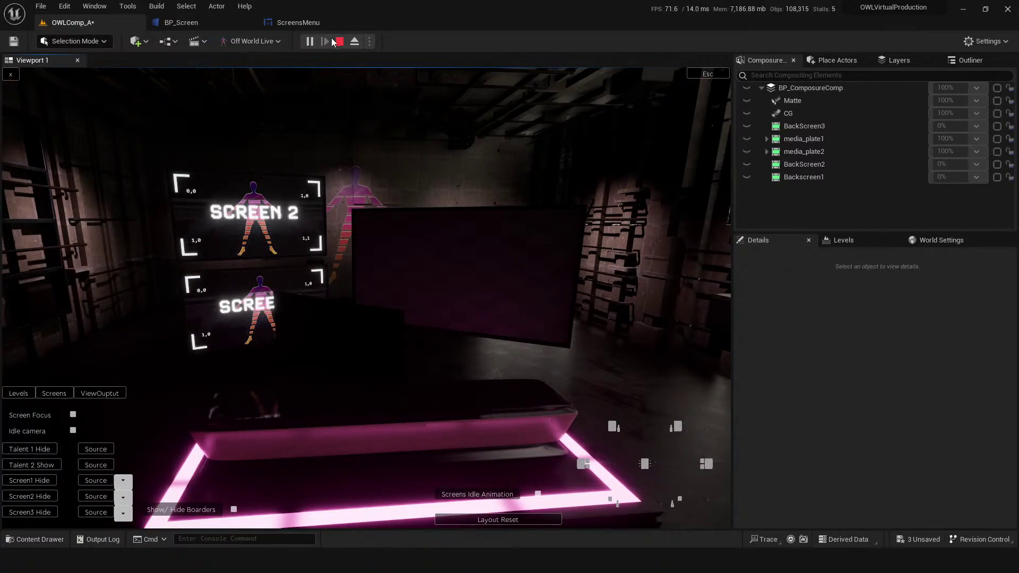
{"action": "key", "text": "Escape"}
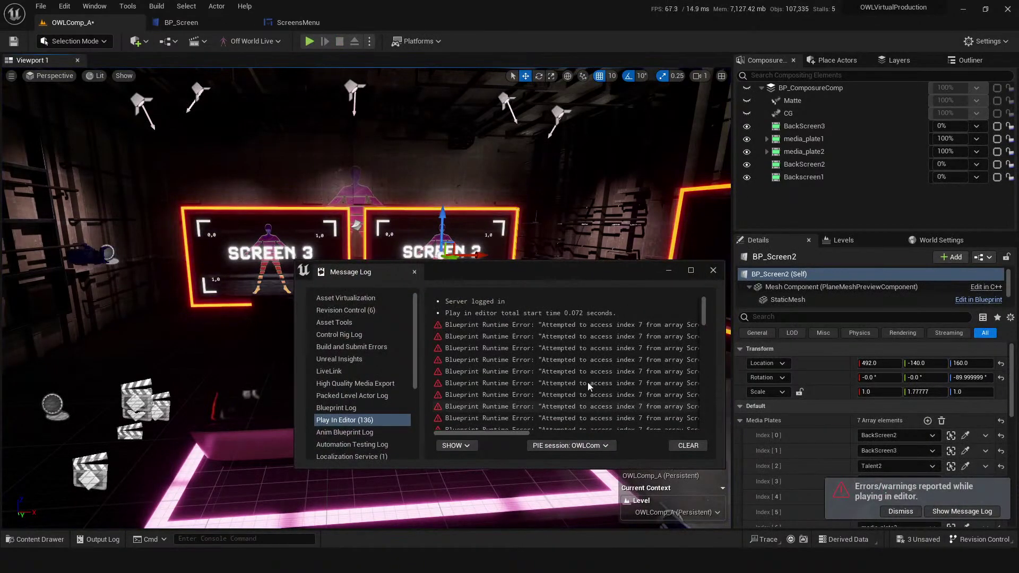
{"action": "left_click", "coordinate": [713, 270]}
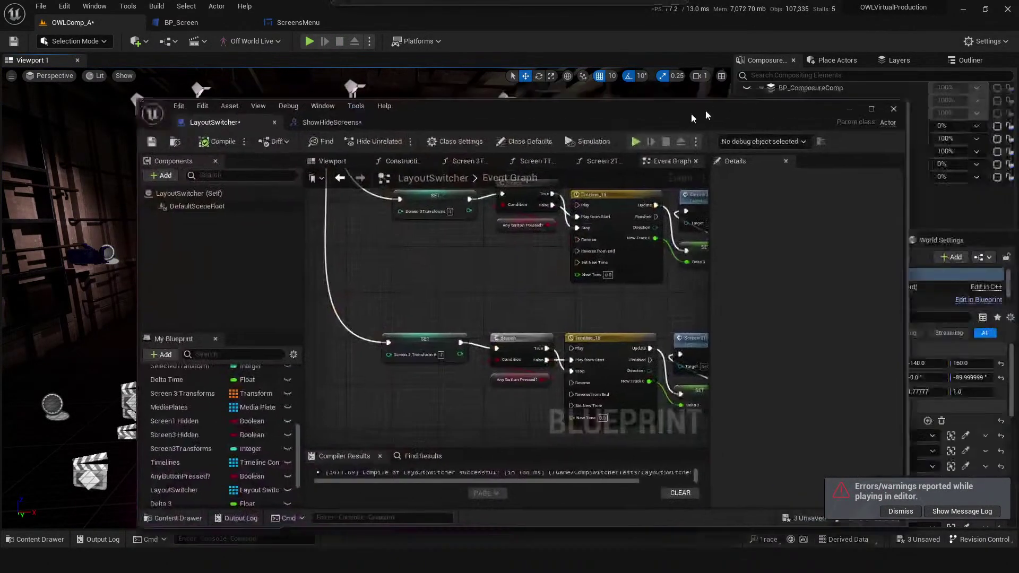
- Check the Screen 2 Transform # value on the setter leading to Timeline_9 in LayoutSwitcher's Event Graph
{"action": "left_click_drag", "start_coordinate": [706, 113], "coordinate": [666, 53]}
{"action": "right_click_drag", "start_coordinate": [501, 234], "coordinate": [415, 271]}
{"action": "scroll", "coordinate": [415, 271], "scroll_direction": "down", "scroll_amount": 2}
{"action": "left_click_drag", "start_coordinate": [596, 59], "coordinate": [574, 3]}
{"action": "right_click_drag", "start_coordinate": [639, 215], "coordinate": [595, 319]}
{"action": "scroll", "coordinate": [596, 319], "scroll_direction": "down", "scroll_amount": 5}
{"action": "right_click_drag", "start_coordinate": [717, 239], "coordinate": [522, 303]}
{"action": "scroll", "coordinate": [666, 265], "scroll_direction": "up", "scroll_amount": 5}
{"action": "scroll", "coordinate": [435, 339], "scroll_direction": "up", "scroll_amount": 4}
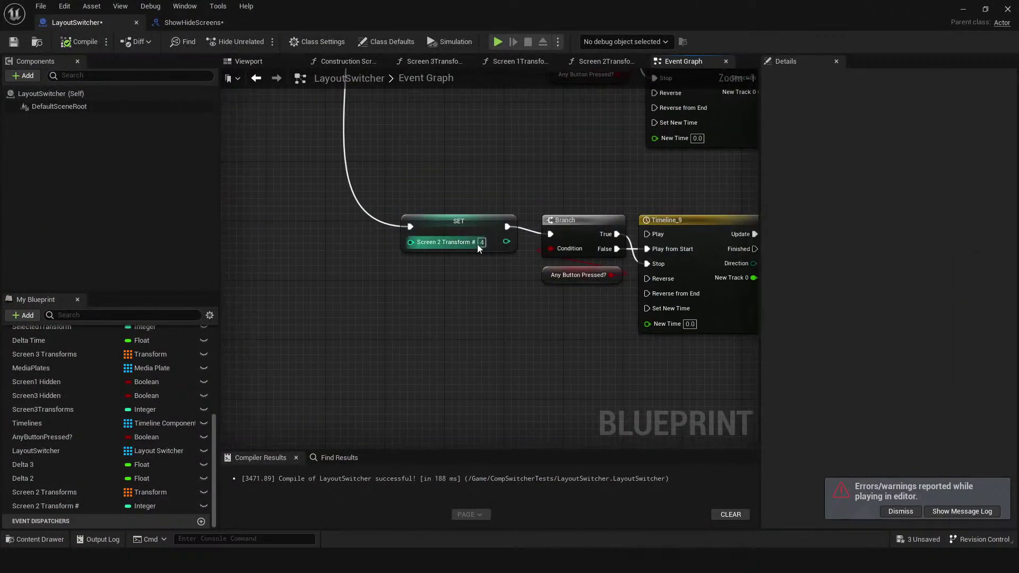
- Set Screen 2 Transform # to 4 on the setter leading to Timeline_15, and compile and save LayoutSwitcher
{"action": "scroll", "coordinate": [530, 282], "scroll_direction": "down", "scroll_amount": 4}
{"action": "mouse_move", "coordinate": [529, 282]}
{"action": "right_mouse_down"}
{"action": "mouse_move", "coordinate": [683, 225]}
{"action": "mouse_move", "coordinate": [530, 289]}
{"action": "right_mouse_up"}
{"action": "scroll", "coordinate": [385, 344], "scroll_direction": "up", "scroll_amount": 4}
{"action": "right_click_drag", "start_coordinate": [385, 344], "coordinate": [540, 277]}
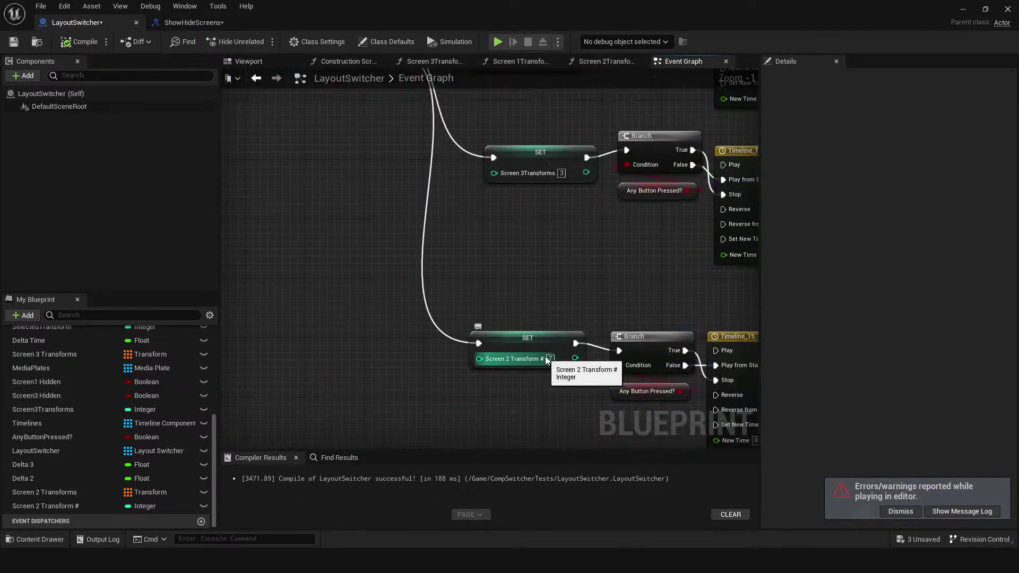
{"action": "type", "text": "4"}
{"action": "key", "text": "Return"}
{"action": "left_click", "coordinate": [71, 42]}
{"action": "left_click_drag", "start_coordinate": [326, 11], "coordinate": [430, 68]}
{"action": "left_click", "coordinate": [833, 55]}
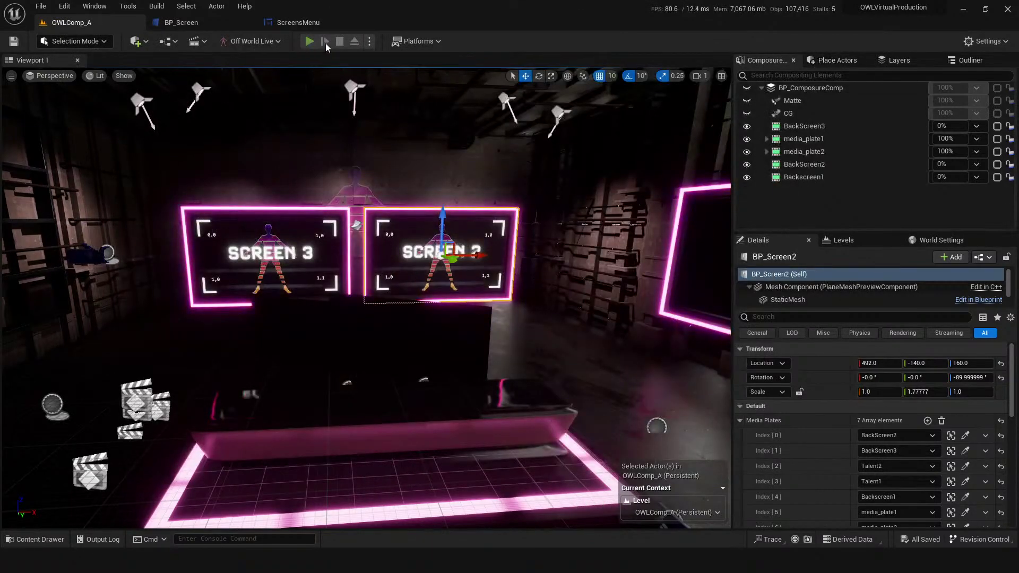
- Play the level, test the bottom left, middle, top and centre layout presets, retest the bottom left one, and stop playing
{"action": "left_click", "coordinate": [310, 42]}
{"action": "left_click", "coordinate": [38, 393]}
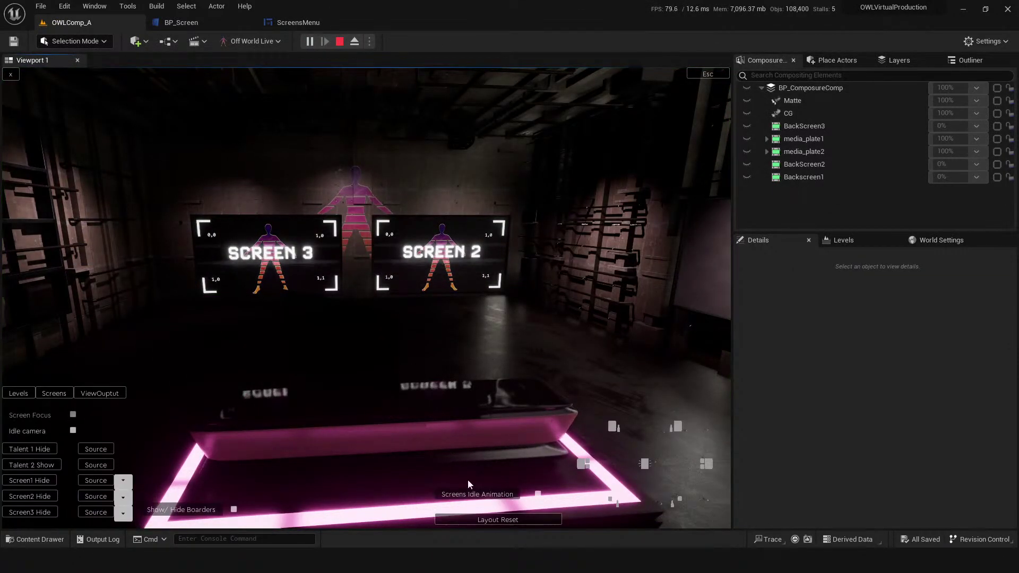
{"action": "left_click", "coordinate": [611, 500]}
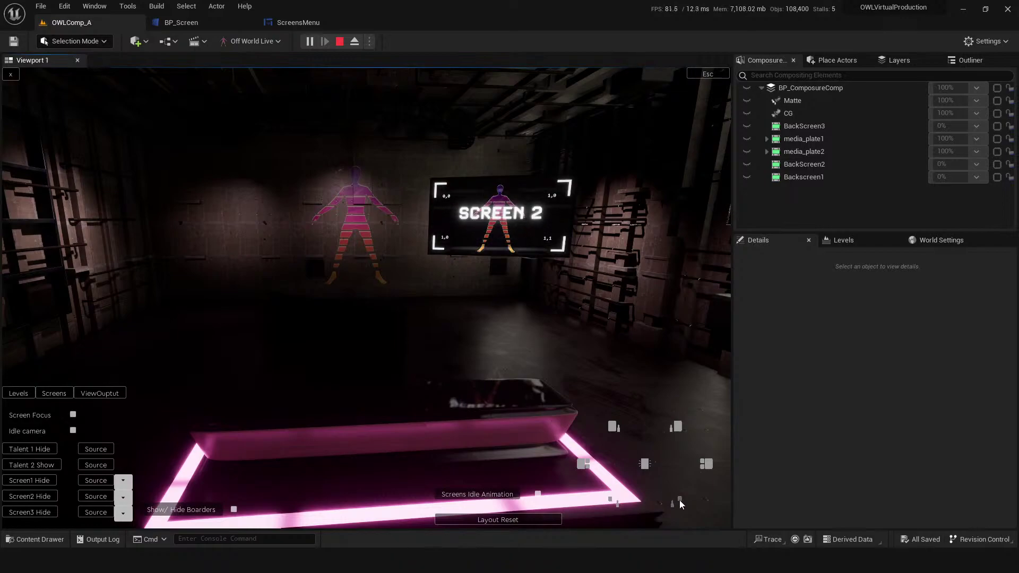
{"action": "left_click", "coordinate": [581, 464]}
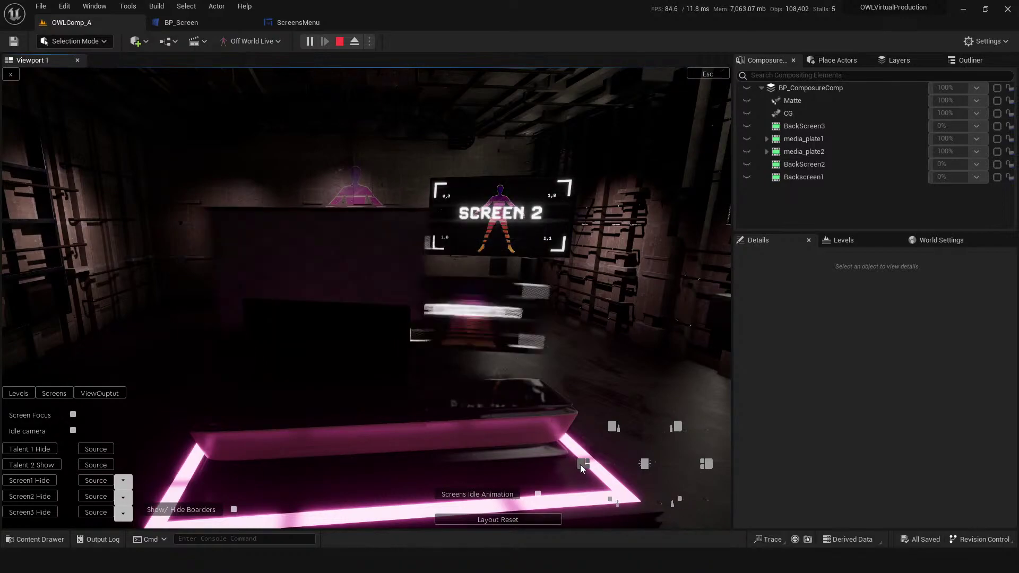
{"action": "left_click", "coordinate": [702, 462]}
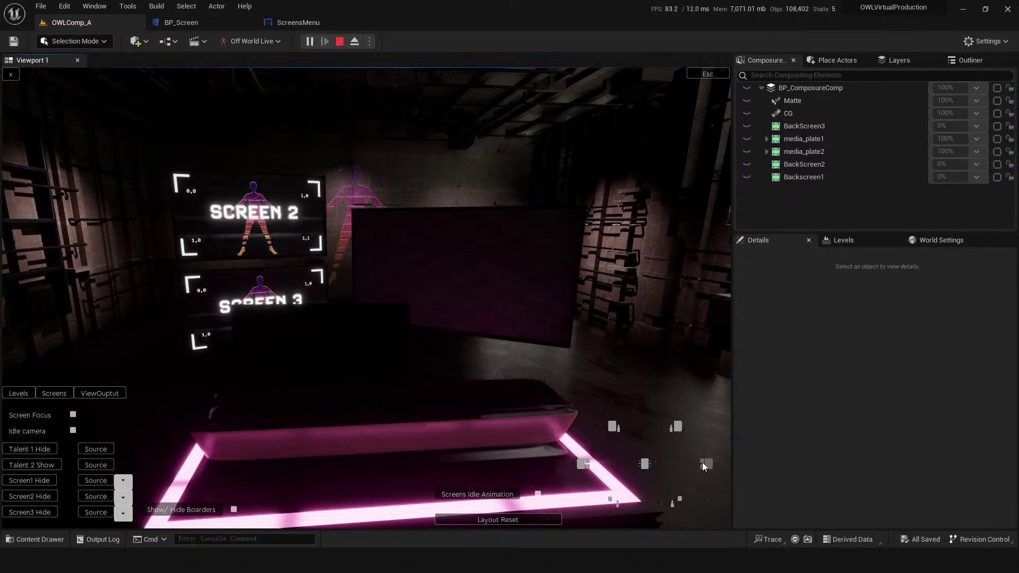
{"action": "left_click", "coordinate": [673, 429]}
{"action": "left_click", "coordinate": [616, 428]}
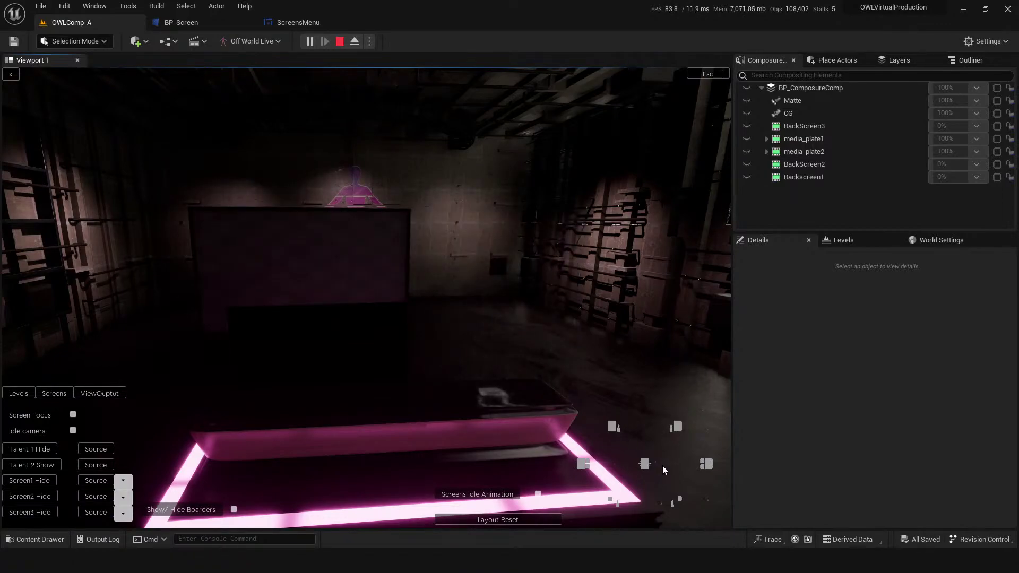
{"action": "left_click", "coordinate": [645, 464]}
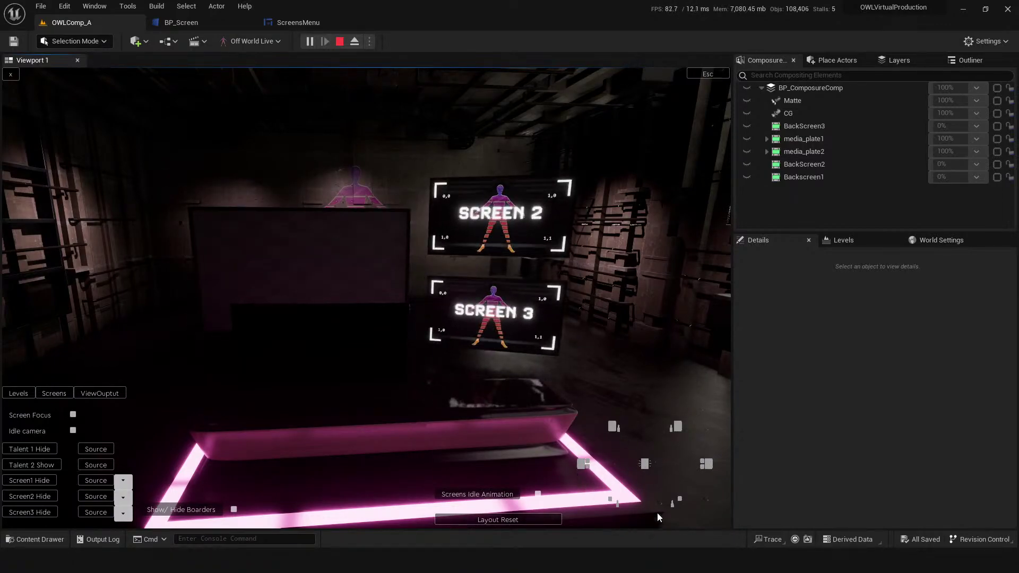
{"action": "left_click", "coordinate": [610, 503]}
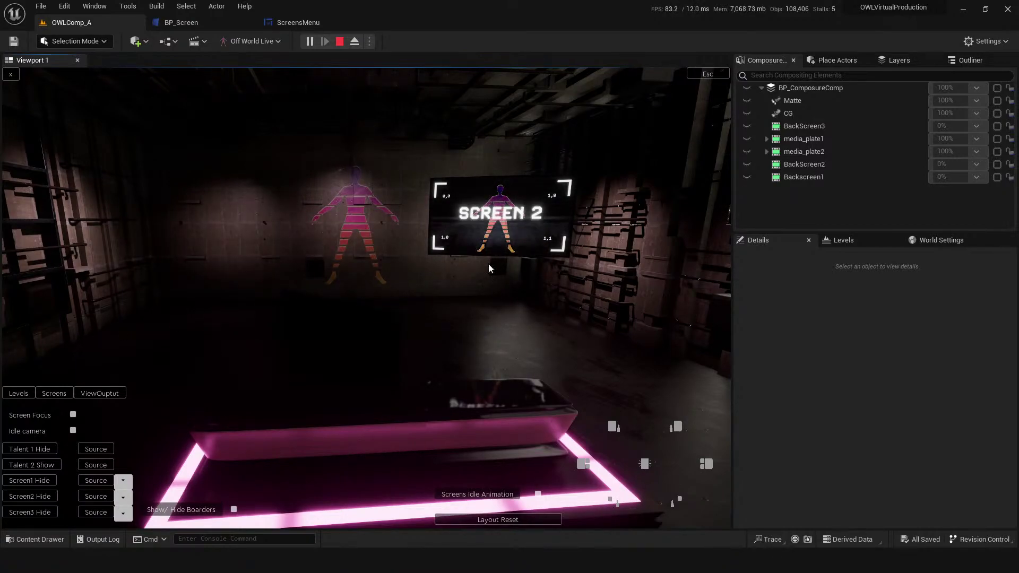
{"action": "key", "text": "Escape"}
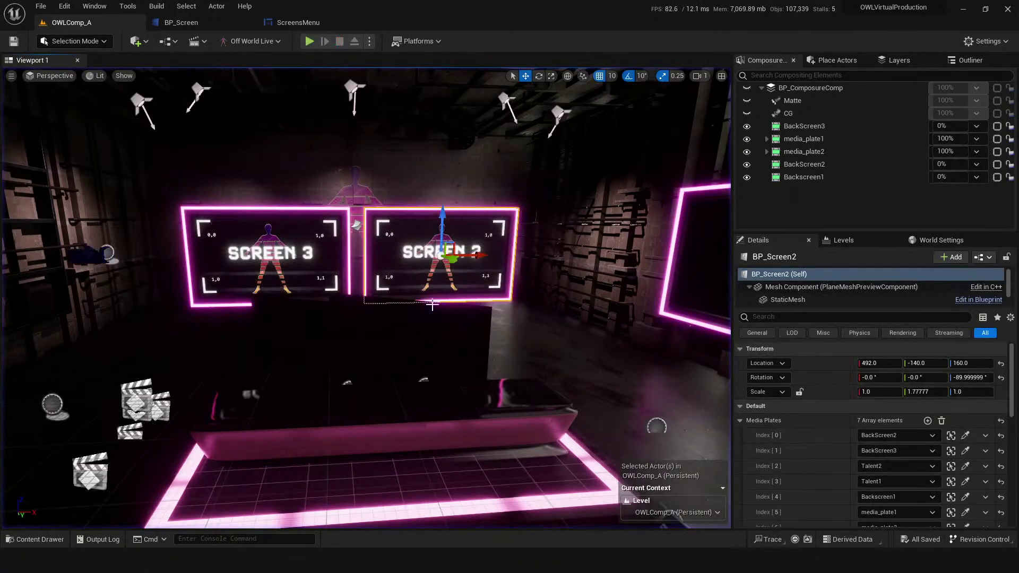
{"action": "left_click", "coordinate": [180, 23]}
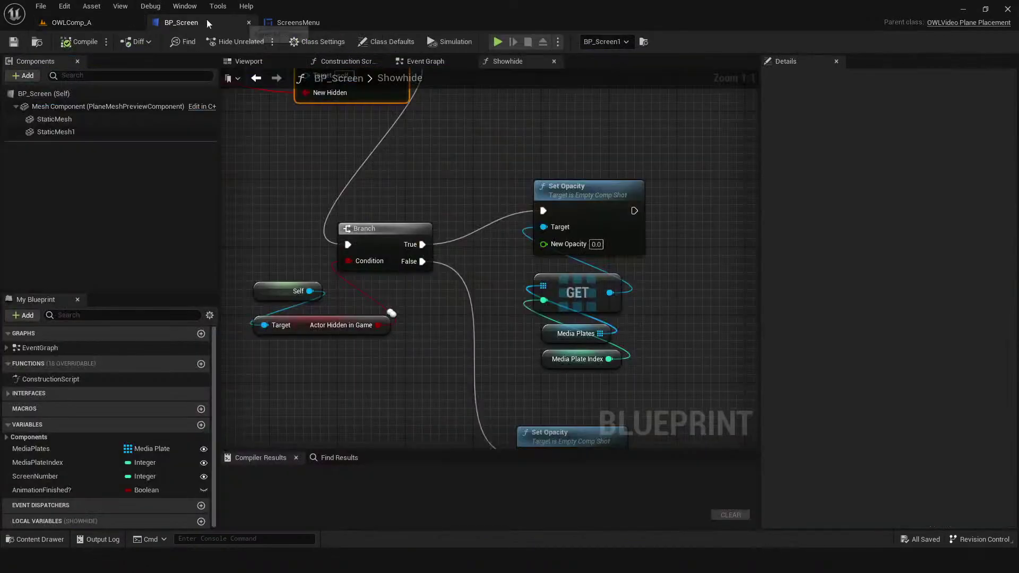
{"action": "left_click", "coordinate": [72, 22]}
{"action": "left_click", "coordinate": [298, 22]}
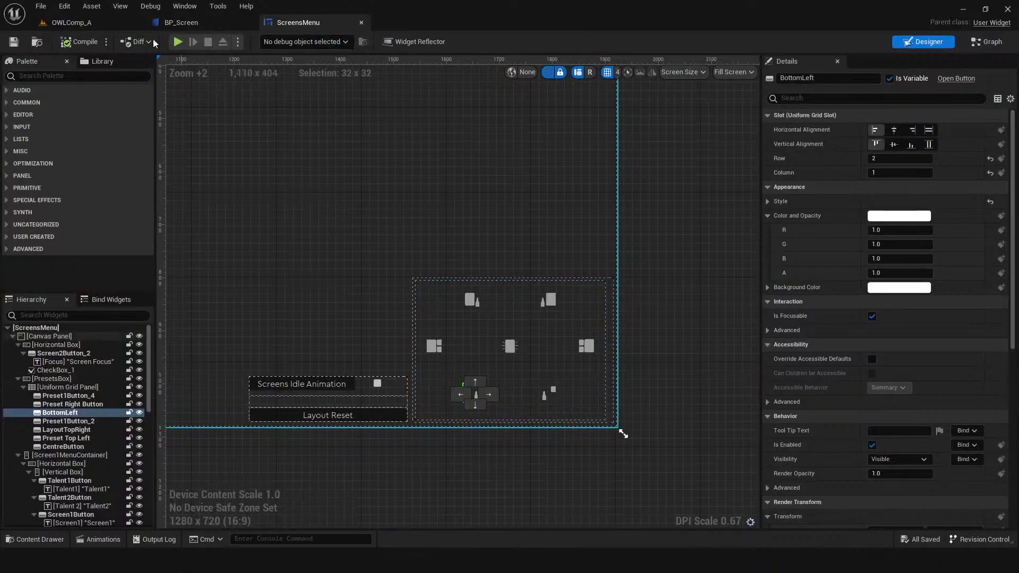
{"action": "left_click", "coordinate": [72, 22]}
{"action": "left_click", "coordinate": [34, 539]}
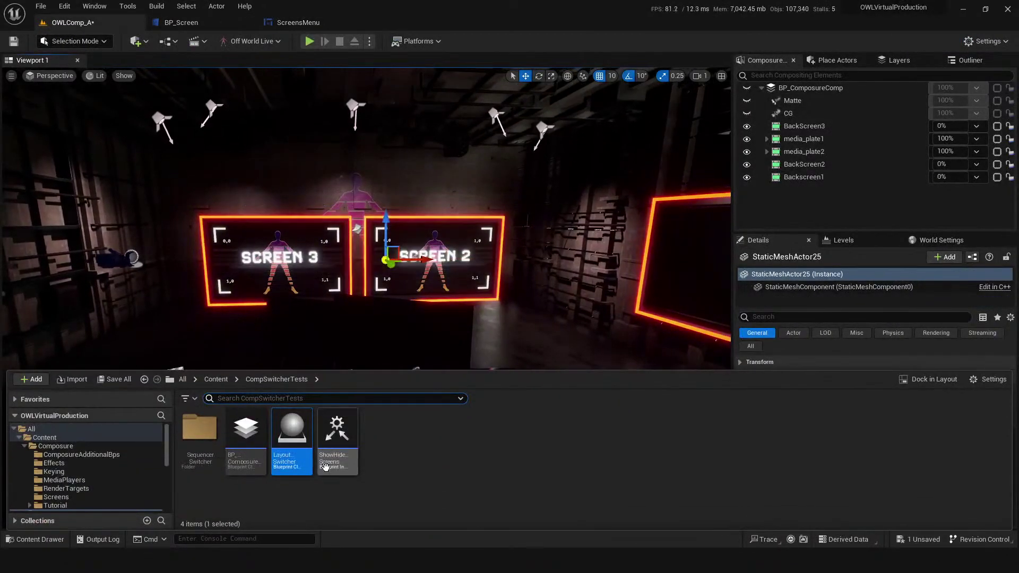
- Return to LayoutSwitcher's Event Graph and examine the branches driving Timeline_14 and Timeline_15
{"action": "mouse_move", "coordinate": [489, 527]}
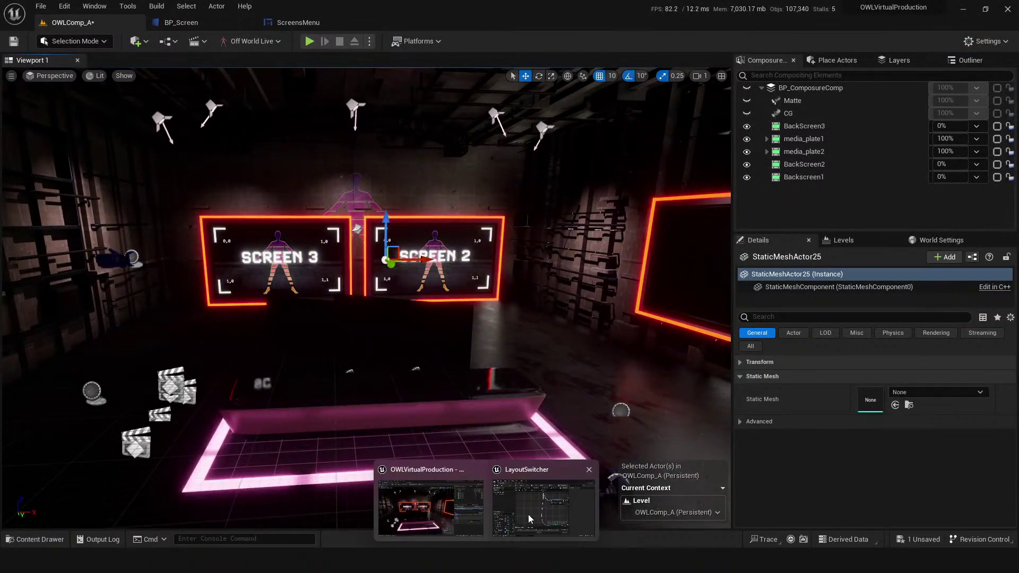
{"action": "left_click", "coordinate": [543, 508]}
{"action": "double_click", "coordinate": [622, 53]}
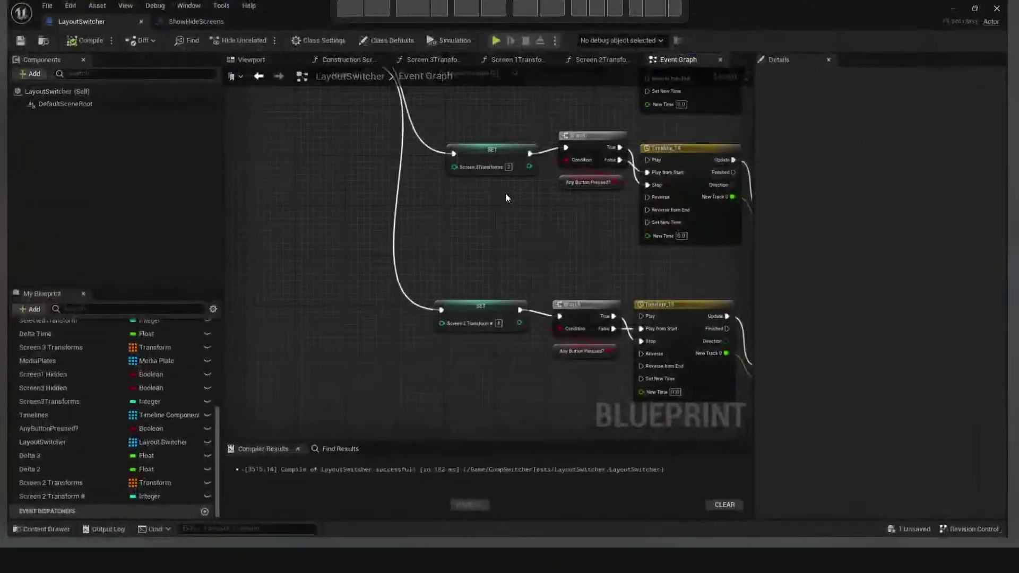
{"action": "scroll", "coordinate": [364, 276], "scroll_direction": "down", "scroll_amount": 4}
{"action": "right_click_drag", "start_coordinate": [377, 271], "coordinate": [376, 276]}
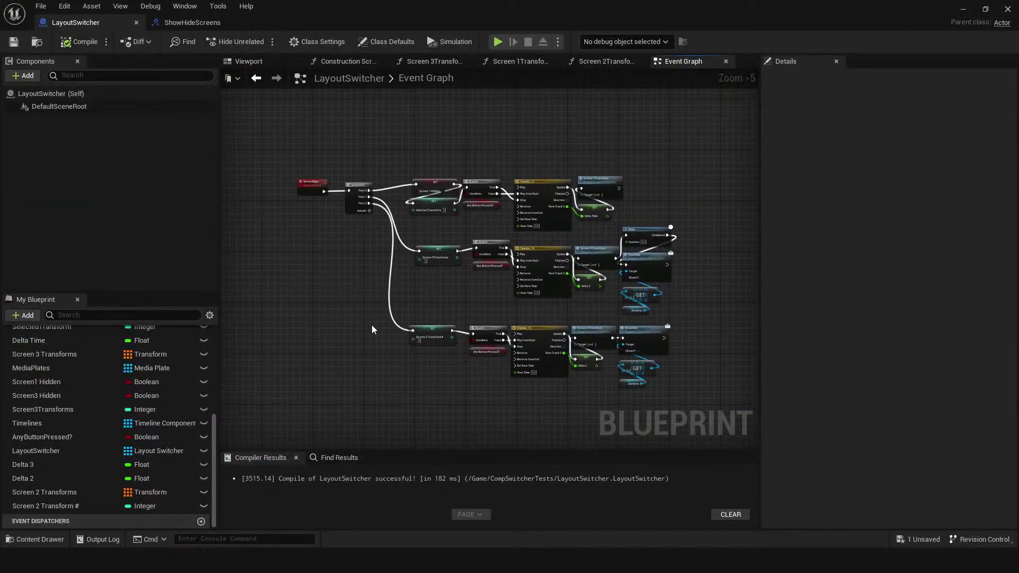
{"action": "scroll", "coordinate": [371, 329], "scroll_direction": "up", "scroll_amount": 3}
{"action": "right_click_drag", "start_coordinate": [454, 381], "coordinate": [413, 399]}
{"action": "mouse_move", "coordinate": [541, 365]}
{"action": "right_mouse_down"}
{"action": "mouse_move", "coordinate": [578, 405]}
{"action": "mouse_move", "coordinate": [544, 382]}
{"action": "right_mouse_up"}
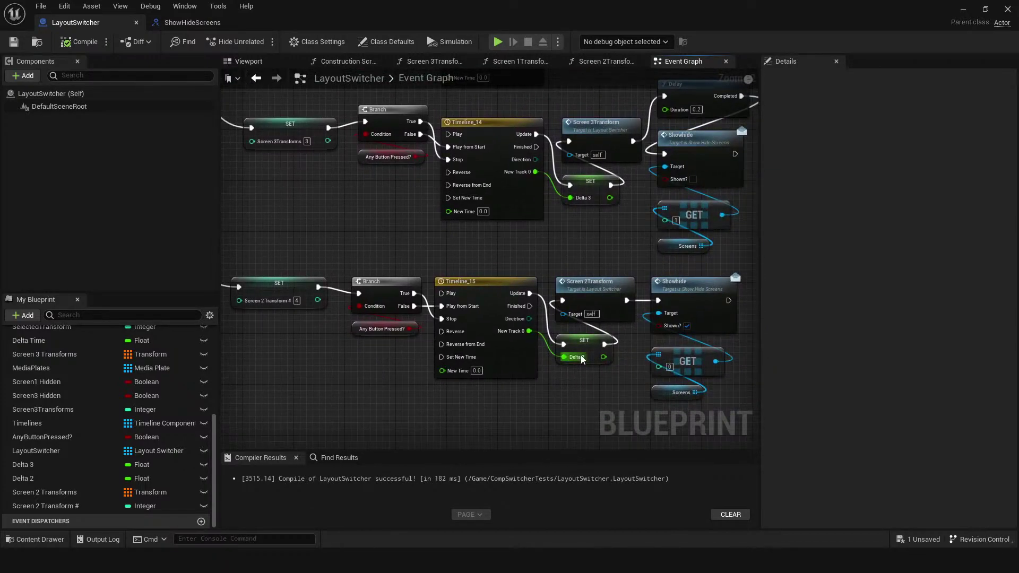
- Open the Screen 2Transform function and examine how Screen 2 Transform # feeds the Screen 2 Transforms lookup
{"action": "double_click", "coordinate": [600, 297]}
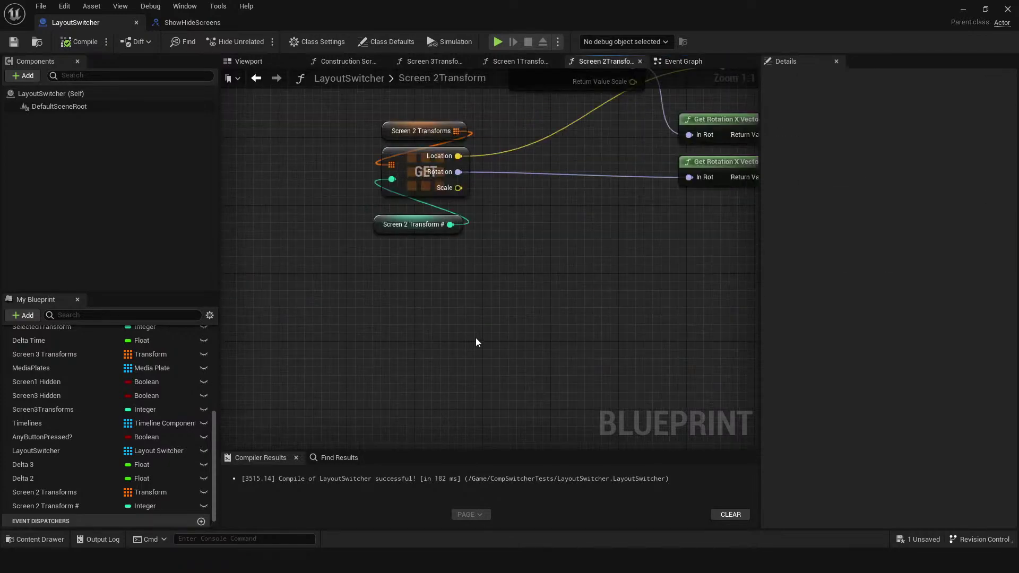
{"action": "scroll", "coordinate": [476, 343], "scroll_direction": "down", "scroll_amount": 2}
{"action": "right_click_drag", "start_coordinate": [485, 353], "coordinate": [448, 425]}
{"action": "scroll", "coordinate": [473, 391], "scroll_direction": "down", "scroll_amount": 1}
{"action": "right_click_drag", "start_coordinate": [383, 393], "coordinate": [419, 308]}
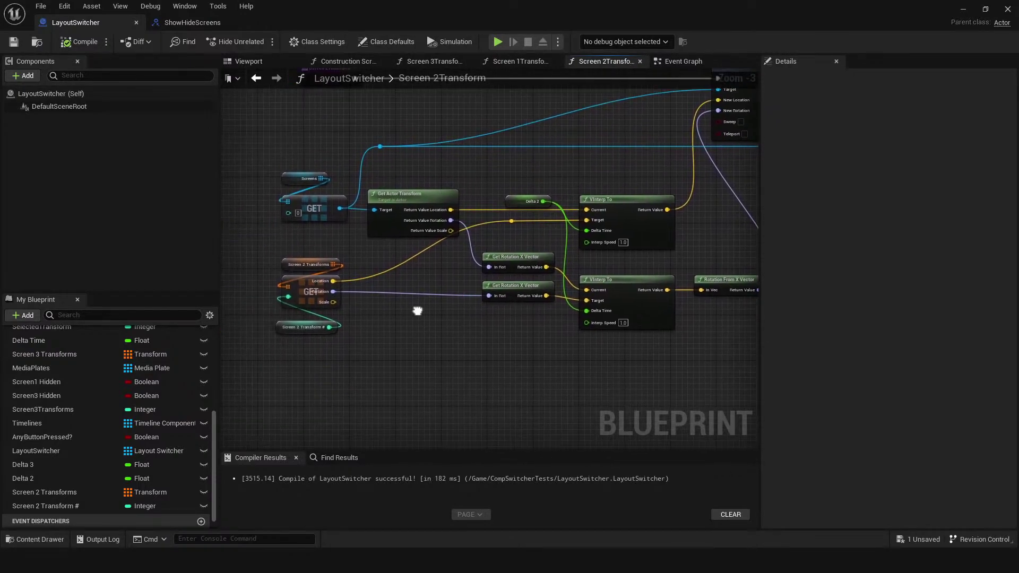
{"action": "scroll", "coordinate": [400, 361], "scroll_direction": "up", "scroll_amount": 1}
{"action": "right_click_drag", "start_coordinate": [400, 362], "coordinate": [416, 369]}
{"action": "scroll", "coordinate": [414, 372], "scroll_direction": "up", "scroll_amount": 1}
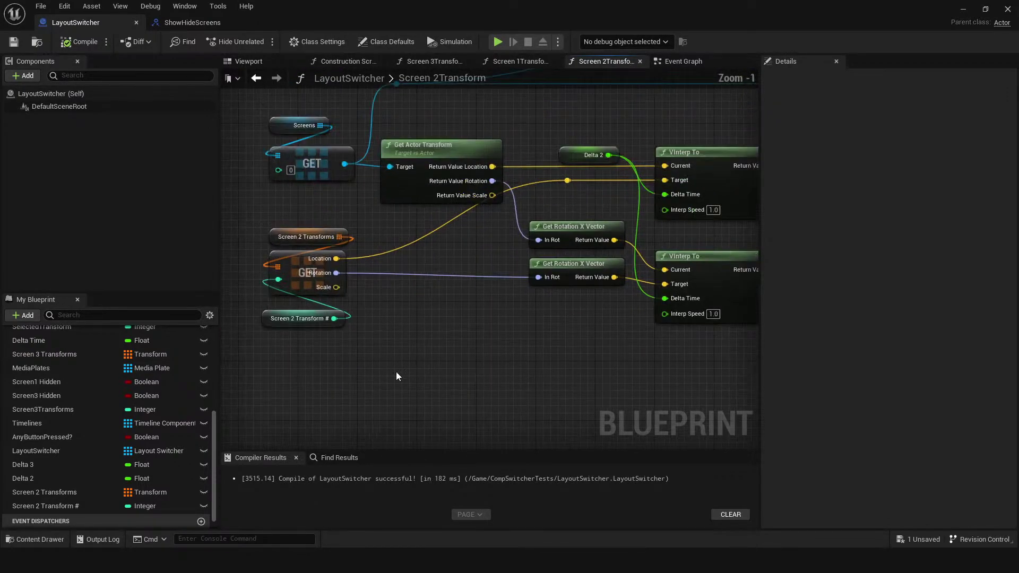
{"action": "left_click", "coordinate": [305, 312]}
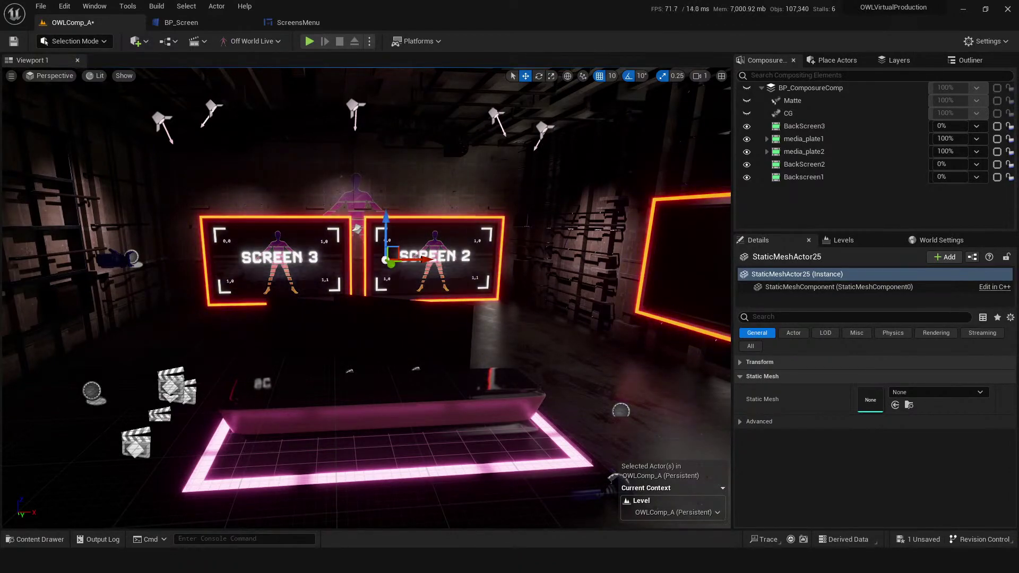
- Return to LayoutSwitcher's Event Graph and locate the BottomRight custom event that starts the Timeline_15 preset
{"action": "left_click_drag", "start_coordinate": [1018, 183], "coordinate": [560, 242]}
{"action": "double_click", "coordinate": [560, 242]}
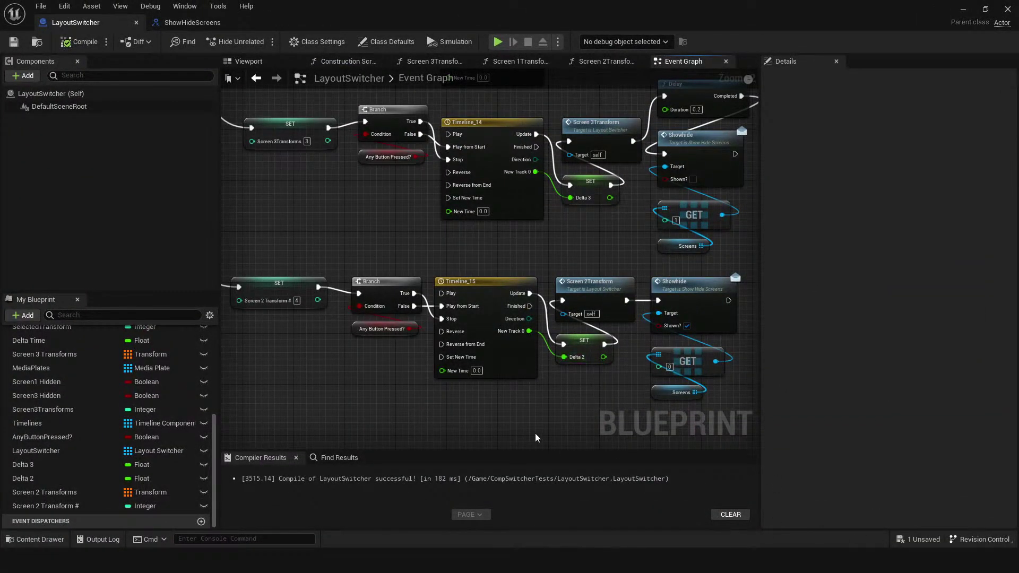
{"action": "right_click_drag", "start_coordinate": [365, 410], "coordinate": [471, 368]}
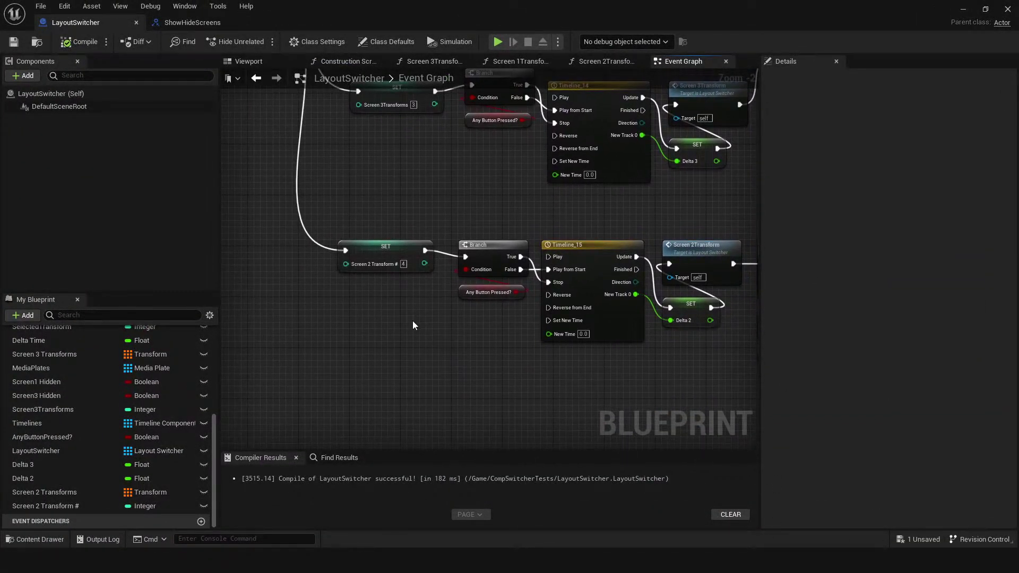
{"action": "scroll", "coordinate": [413, 321], "scroll_direction": "down", "scroll_amount": 9}
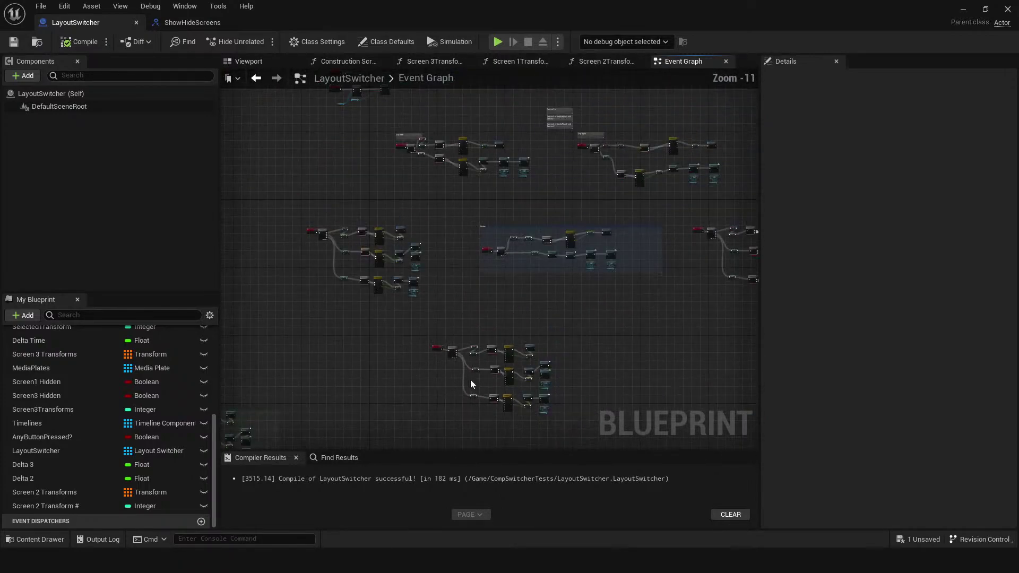
{"action": "scroll", "coordinate": [393, 330], "scroll_direction": "up", "scroll_amount": 6}
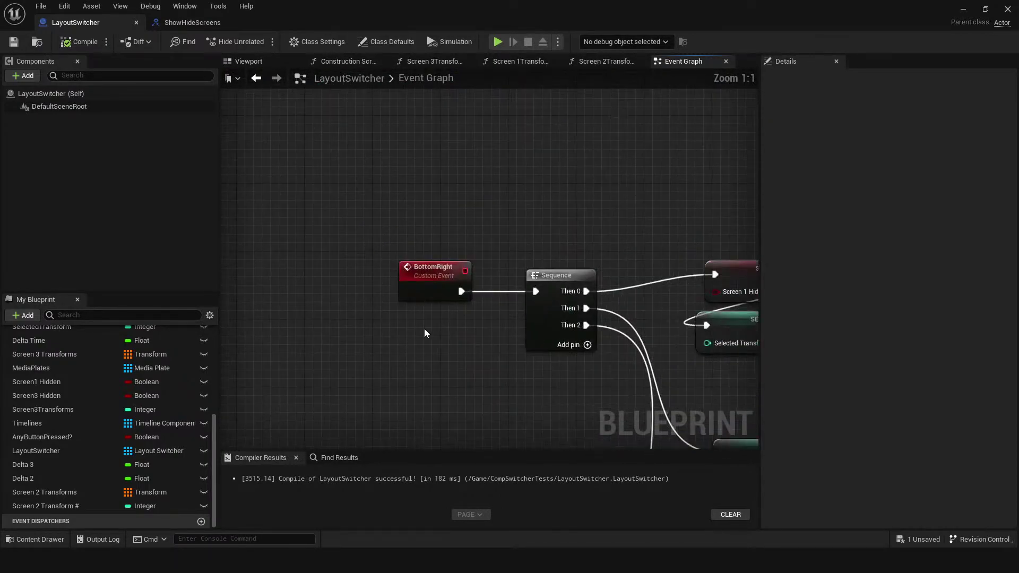
- Check in the ScreensMenu graph which LayoutSwitcher event the BottomLeft button's On Clicked event calls
{"action": "left_click_drag", "start_coordinate": [298, 20], "coordinate": [448, 144]}
{"action": "left_click", "coordinate": [313, 23]}
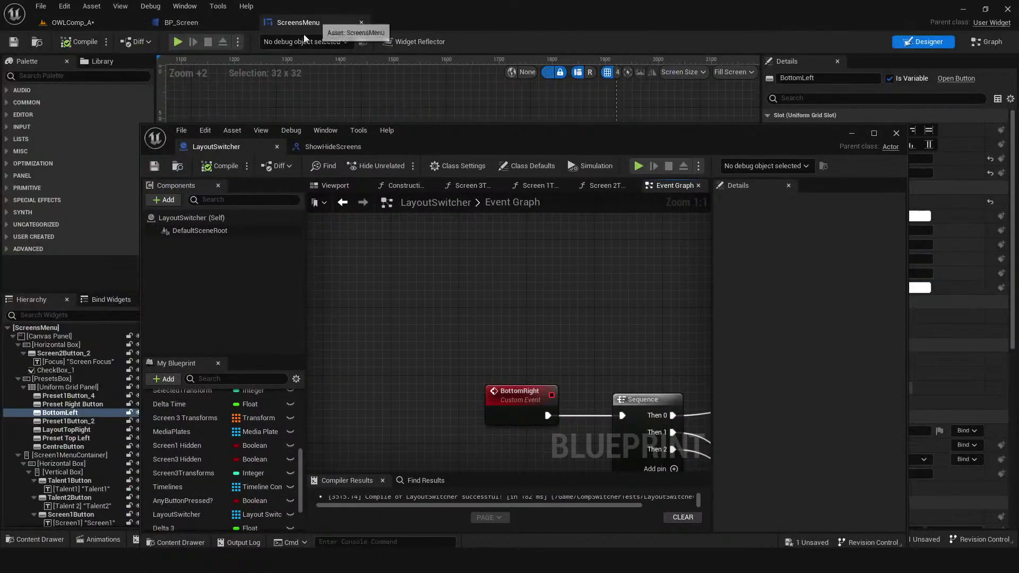
{"action": "left_click", "coordinate": [852, 133]}
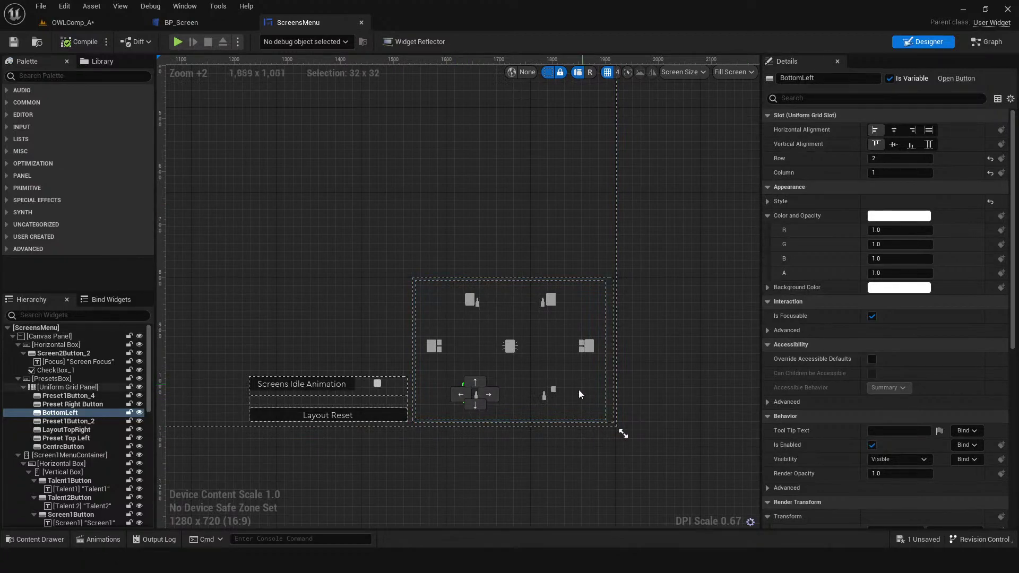
{"action": "left_click", "coordinate": [988, 41]}
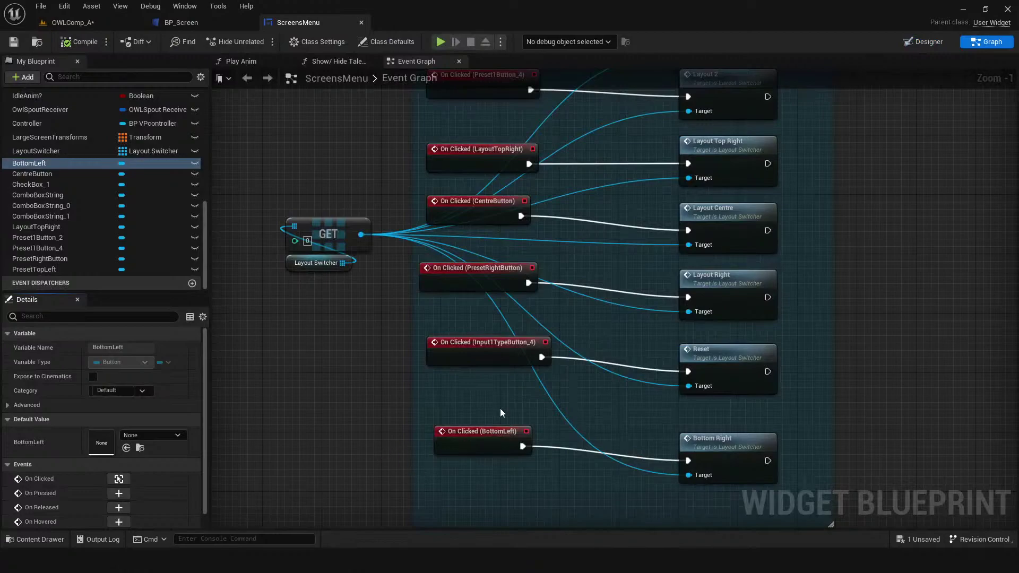
{"action": "left_click", "coordinate": [774, 444]}
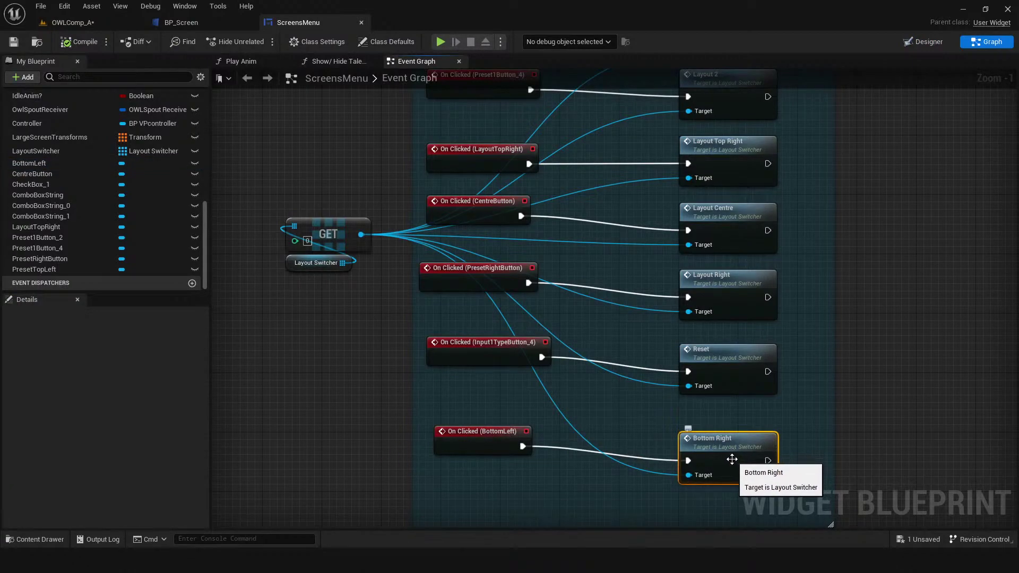
{"action": "left_click", "coordinate": [208, 21]}
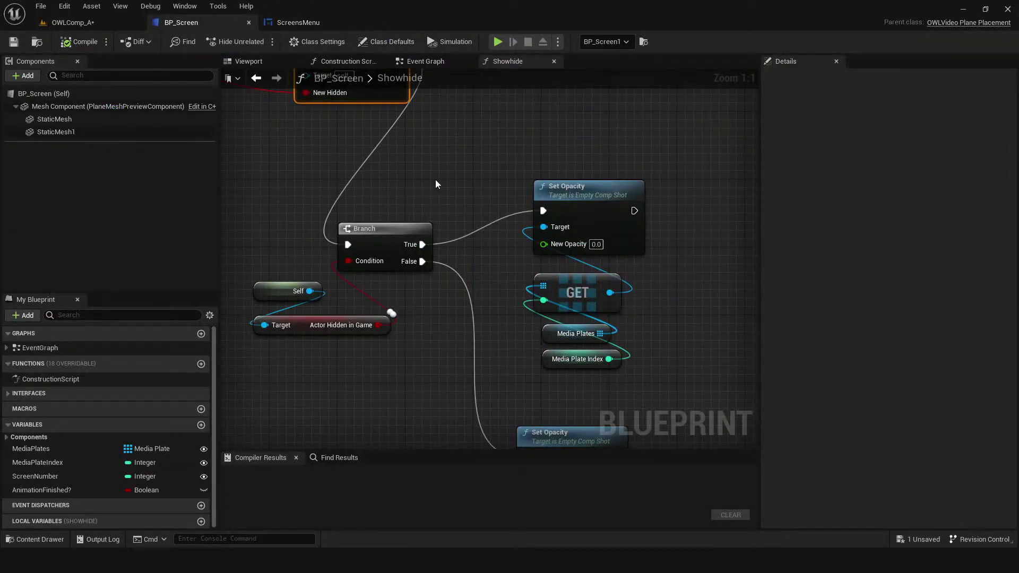
{"action": "left_click", "coordinate": [320, 30]}
- Rename LayoutSwitcher's BottomRight custom event to BotomLeft, and compile and save the blueprint
{"action": "mouse_move", "coordinate": [484, 546]}
{"action": "left_click", "coordinate": [524, 511]}
{"action": "double_click", "coordinate": [626, 140]}
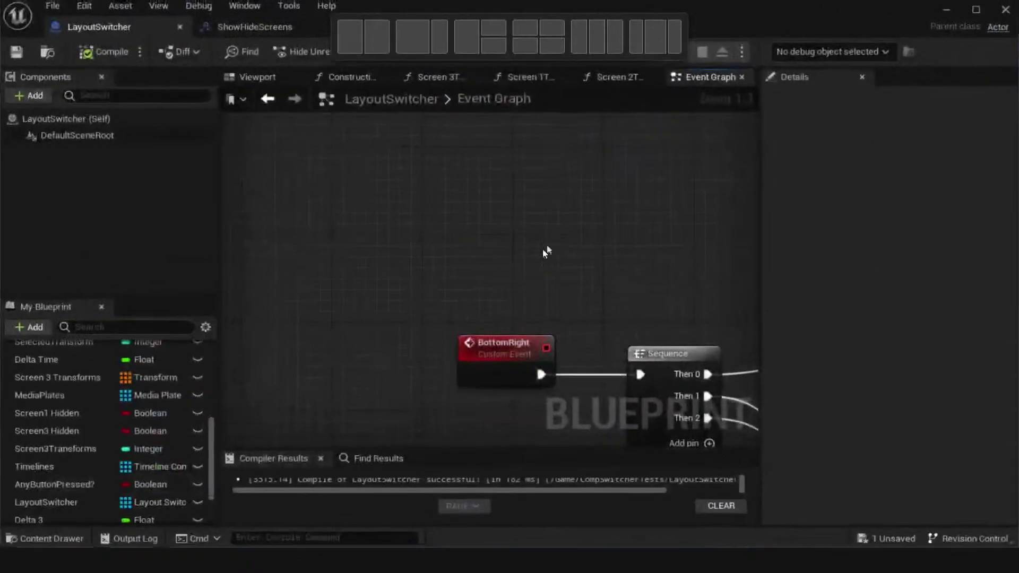
{"action": "left_click", "coordinate": [431, 268]}
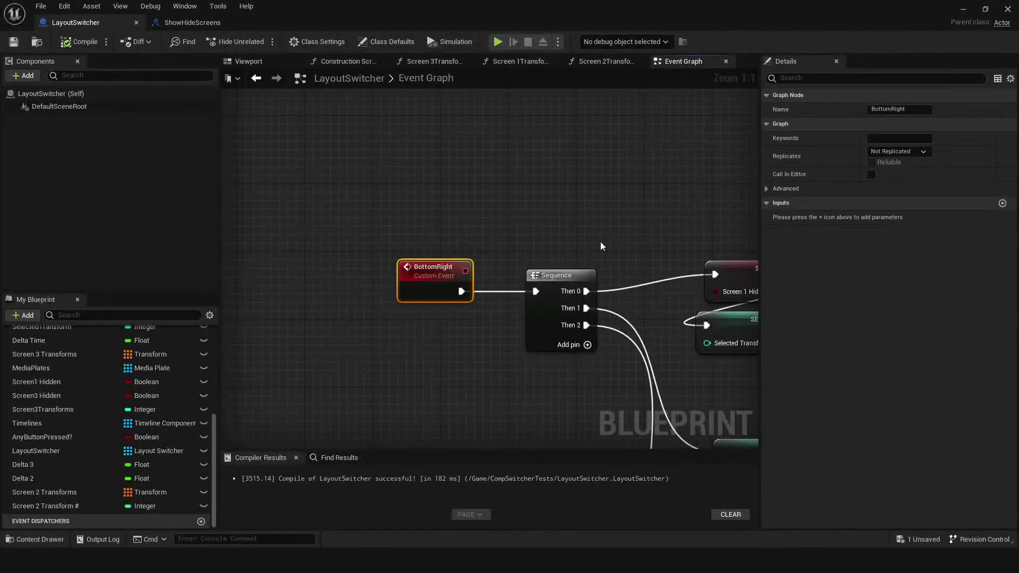
{"action": "left_click", "coordinate": [911, 110]}
{"action": "type", "text": "Bot"}
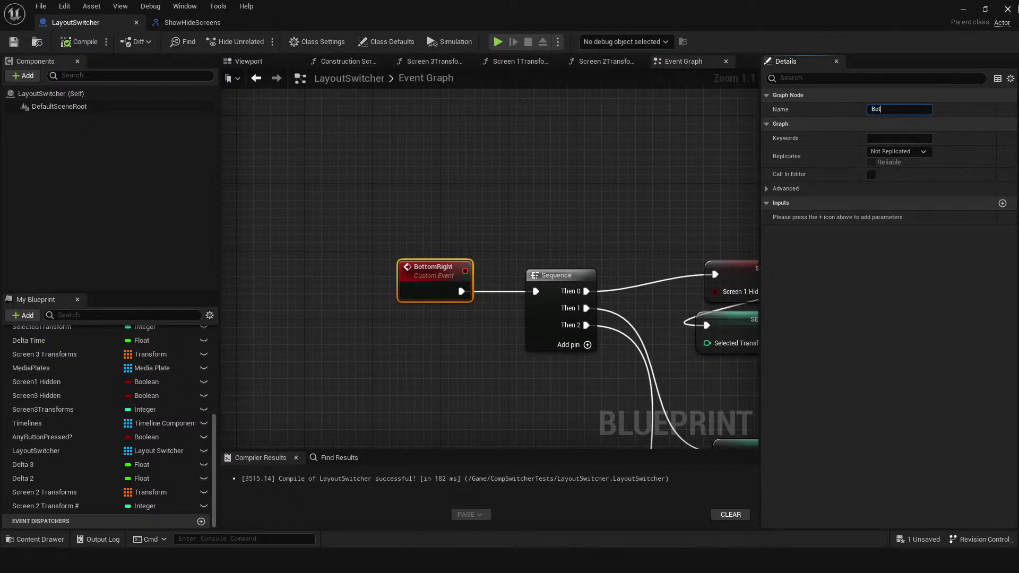
{"action": "type", "text": "omLeft"}
{"action": "key", "text": "Return"}
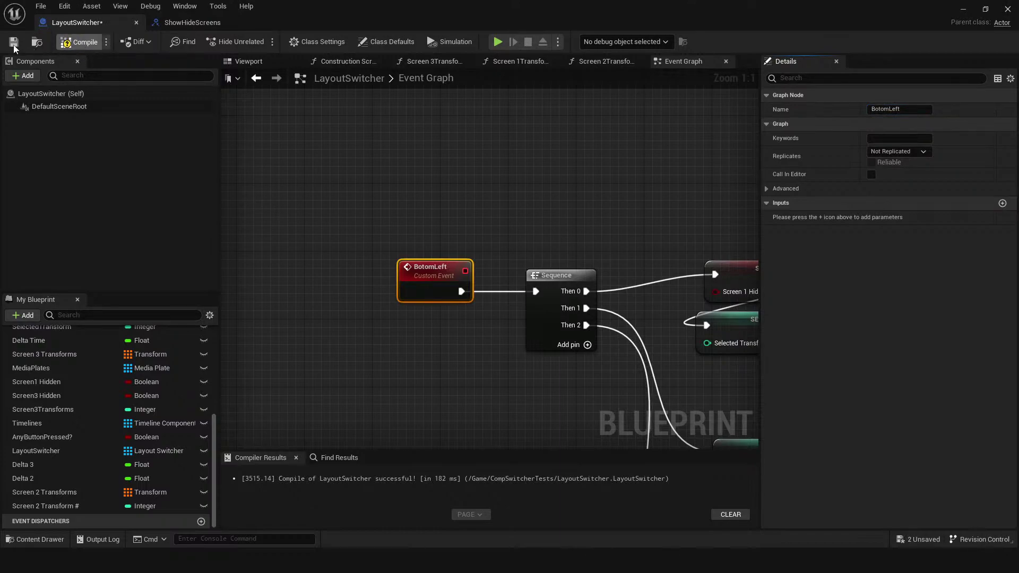
{"action": "left_click", "coordinate": [78, 42]}
- Examine the BotomLeft event's chain through the transform setters, Timeline_15, Screen 2Transform and Showhide nodes
{"action": "right_click_drag", "start_coordinate": [527, 383], "coordinate": [399, 317]}
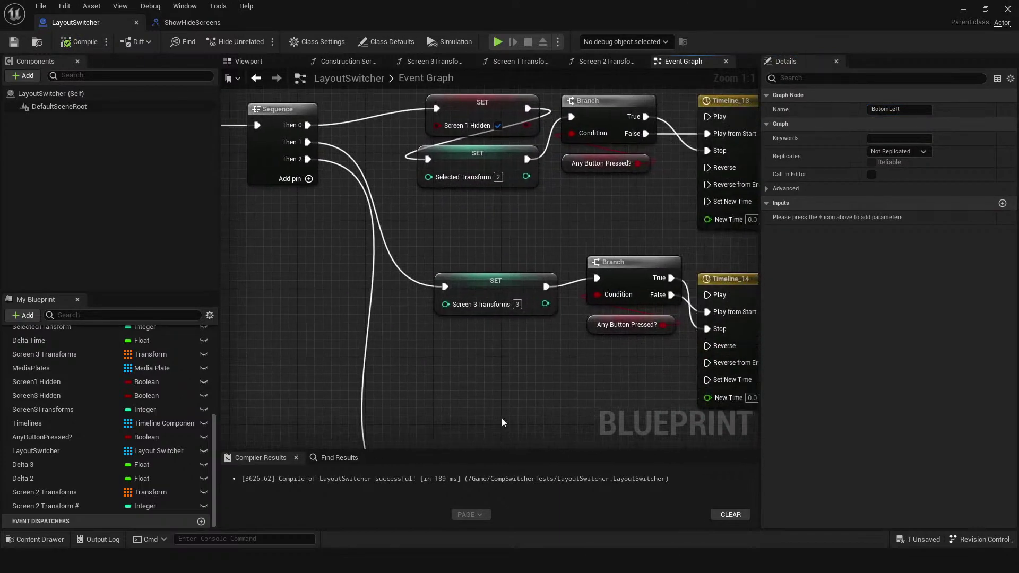
{"action": "right_click_drag", "start_coordinate": [502, 429], "coordinate": [440, 361]}
{"action": "right_click_drag", "start_coordinate": [496, 383], "coordinate": [447, 303]}
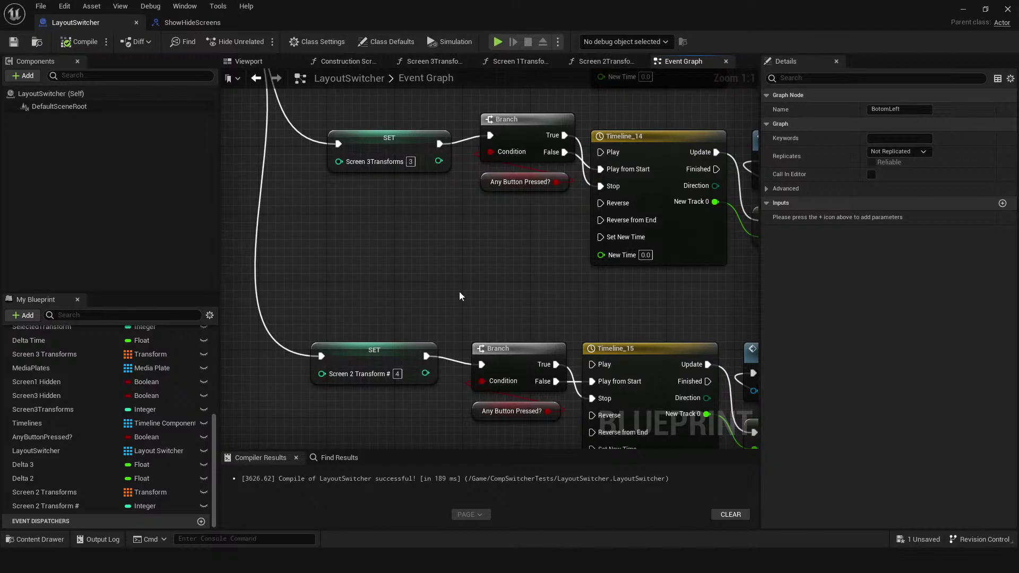
{"action": "scroll", "coordinate": [459, 295], "scroll_direction": "down", "scroll_amount": 2}
{"action": "right_click_drag", "start_coordinate": [469, 393], "coordinate": [354, 384]}
{"action": "scroll", "coordinate": [421, 405], "scroll_direction": "up", "scroll_amount": 1}
{"action": "left_click", "coordinate": [521, 276]}
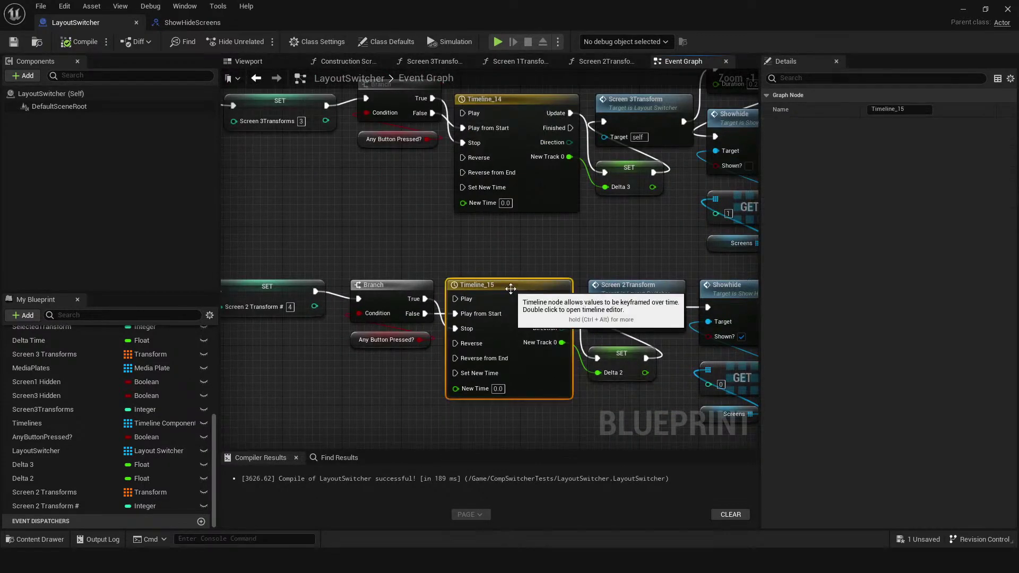
{"action": "right_click_drag", "start_coordinate": [603, 424], "coordinate": [522, 375]}
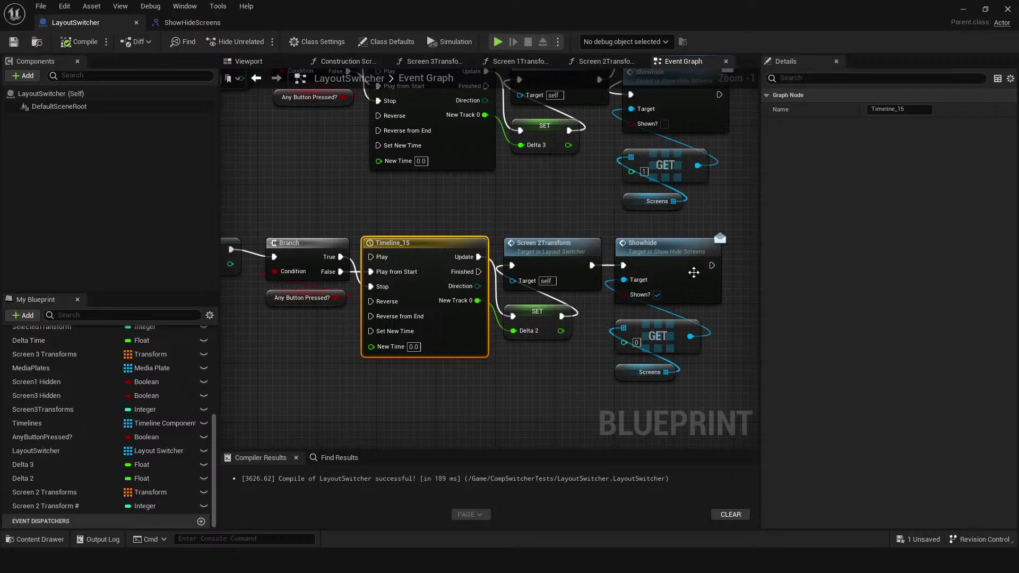
- Inspect the default value of index 4 in the Screen 2 Transforms array used by the Screen 2Transform function
{"action": "double_click", "coordinate": [537, 250]}
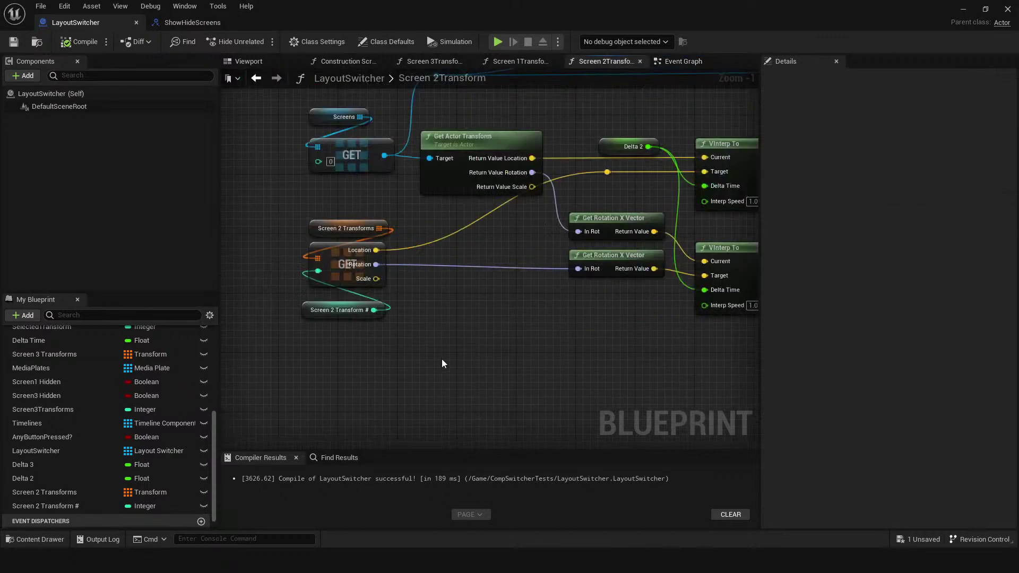
{"action": "right_click_drag", "start_coordinate": [450, 300], "coordinate": [455, 313]}
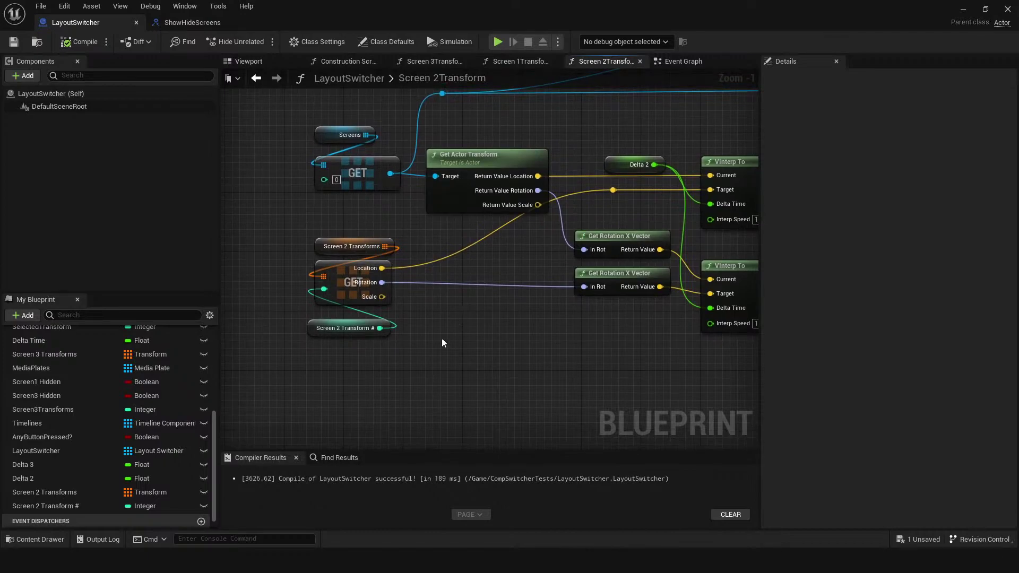
{"action": "left_click", "coordinate": [322, 247]}
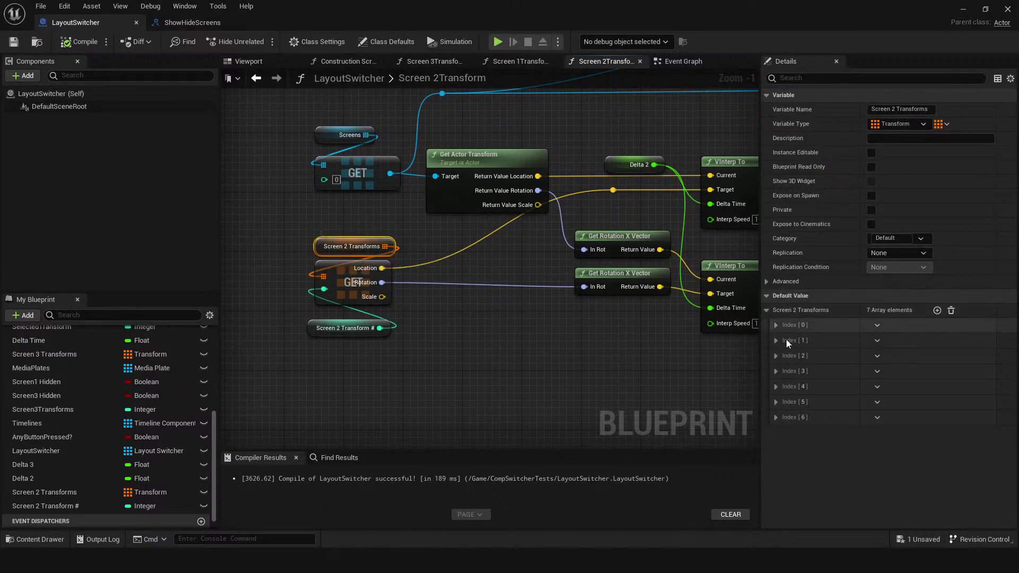
{"action": "left_click", "coordinate": [776, 387]}
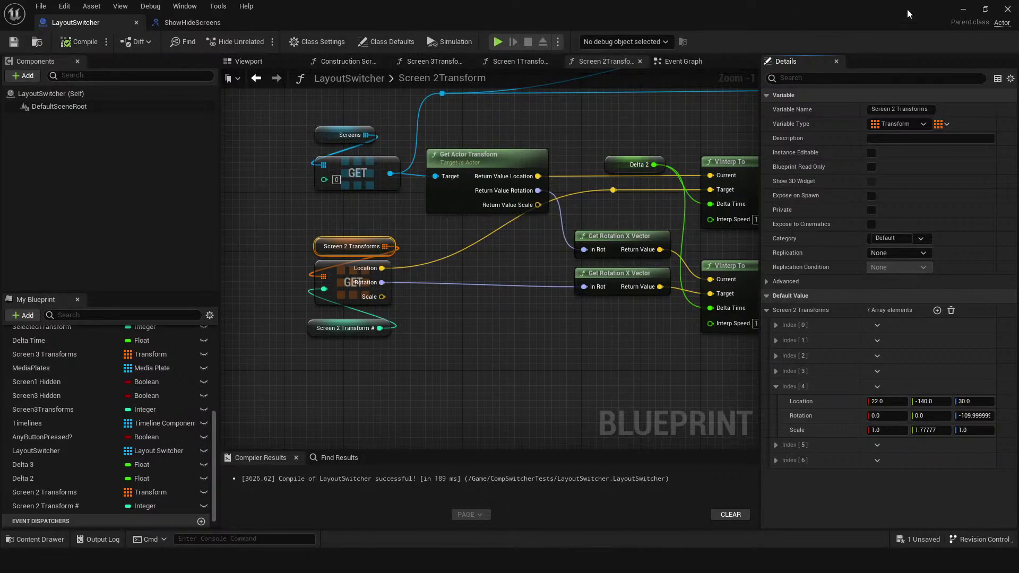
- Switch to the OWLComp_A level, save it, and start playing it
{"action": "left_click", "coordinate": [963, 13]}
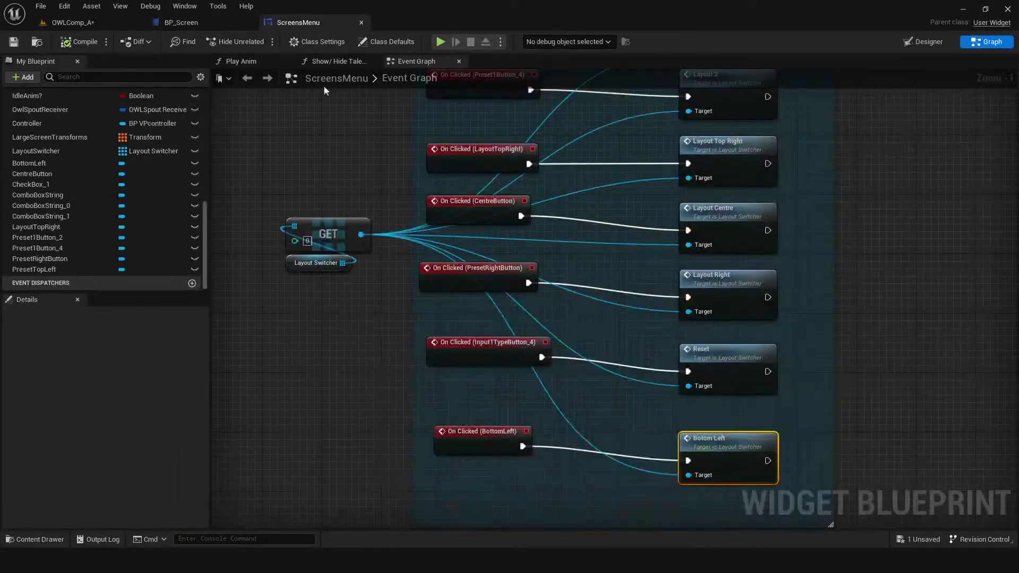
{"action": "left_click", "coordinate": [79, 24]}
{"action": "left_click", "coordinate": [13, 41]}
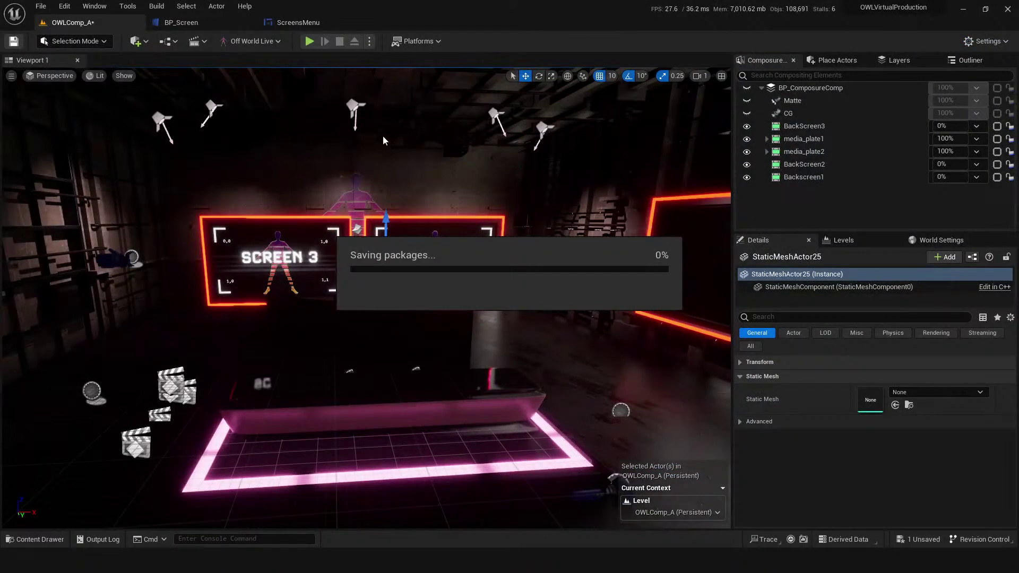
{"action": "left_click", "coordinate": [309, 41]}
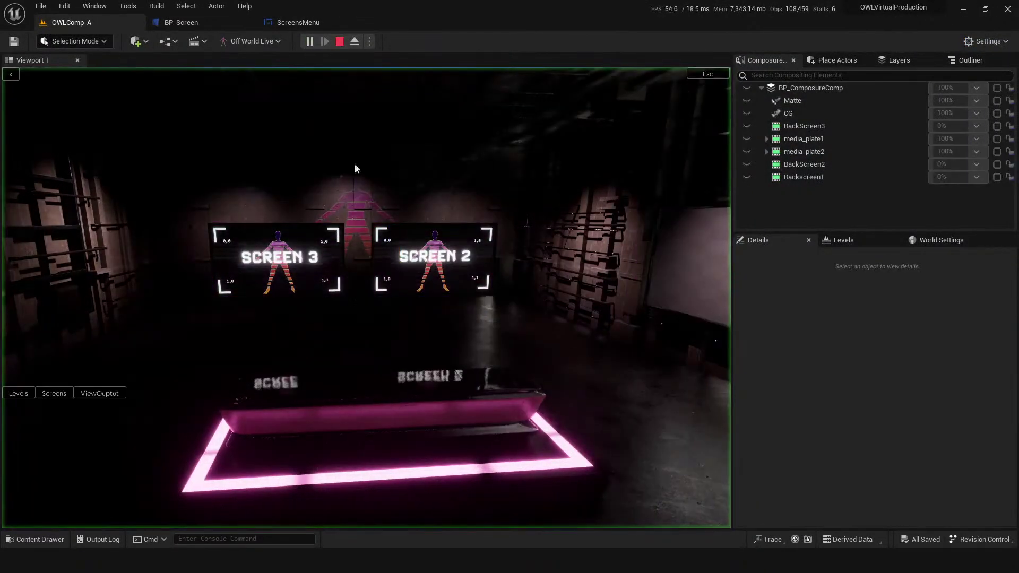
- Show the Screens controls and test the left, right, top-left, centre and bottom-left layout presets in the running level
{"action": "left_click", "coordinate": [54, 393]}
{"action": "left_click", "coordinate": [584, 463]}
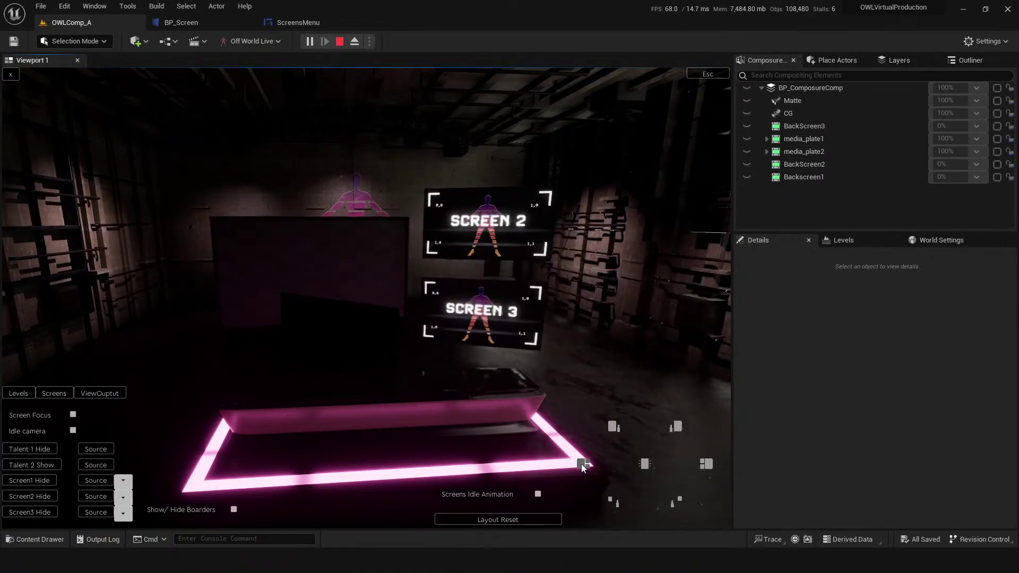
{"action": "left_click", "coordinate": [706, 462]}
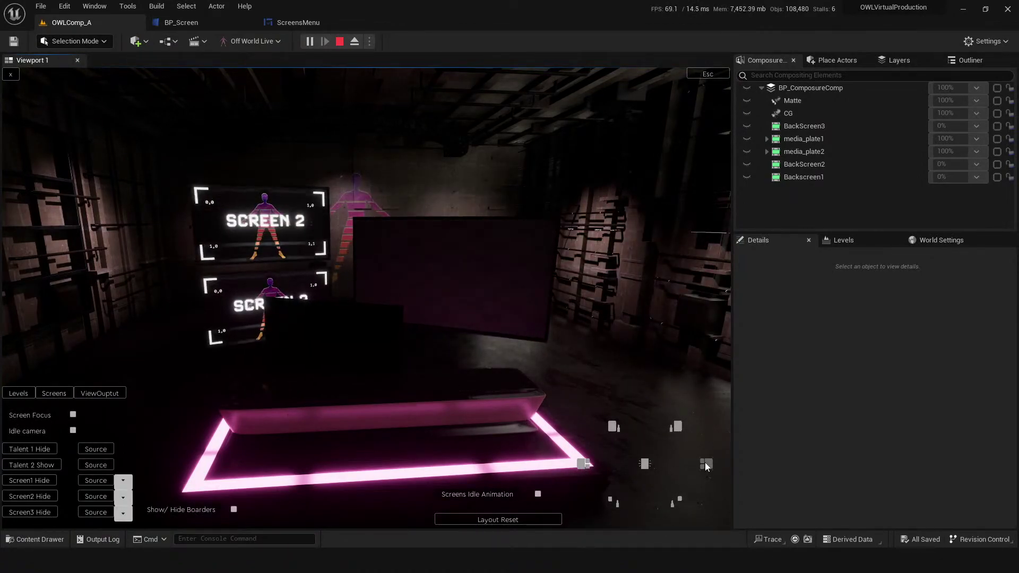
{"action": "left_click", "coordinate": [613, 427]}
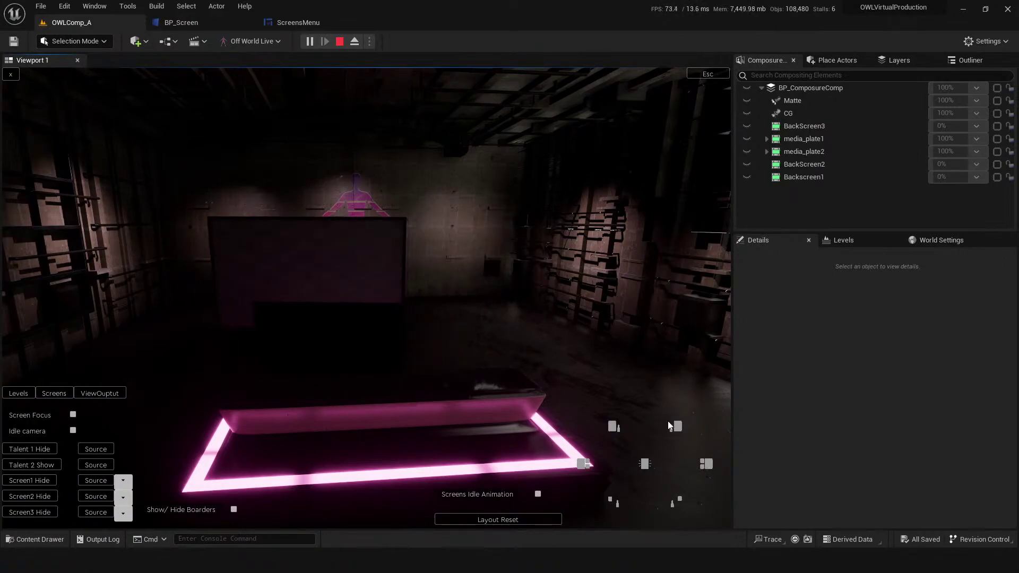
{"action": "left_click", "coordinate": [645, 465]}
{"action": "left_click", "coordinate": [611, 502]}
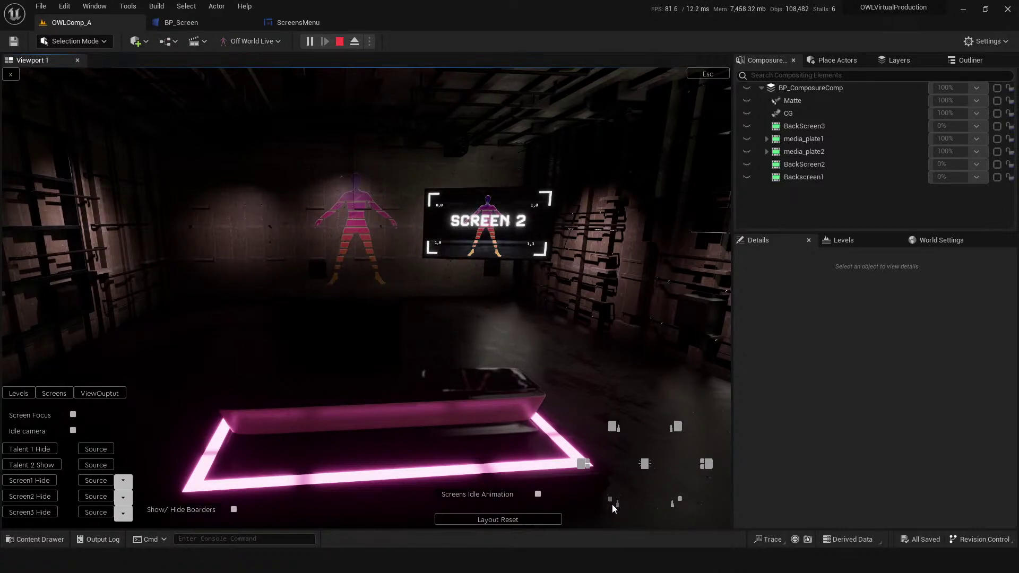
- Test the bottom-left layout preset's transitions from the right, left, top-left and centre layouts, and stop playing the level
{"action": "left_click", "coordinate": [706, 462]}
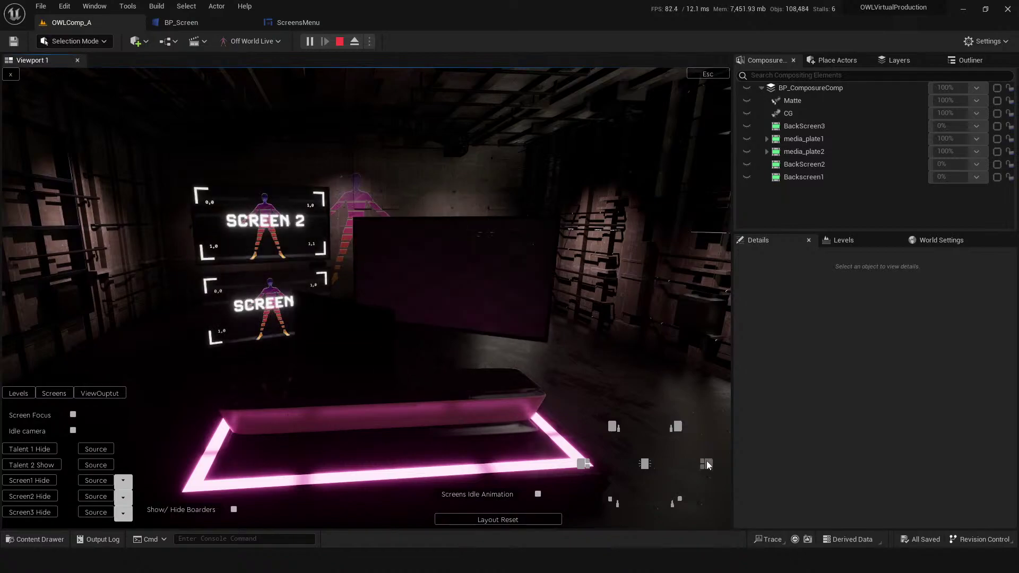
{"action": "left_click", "coordinate": [585, 464]}
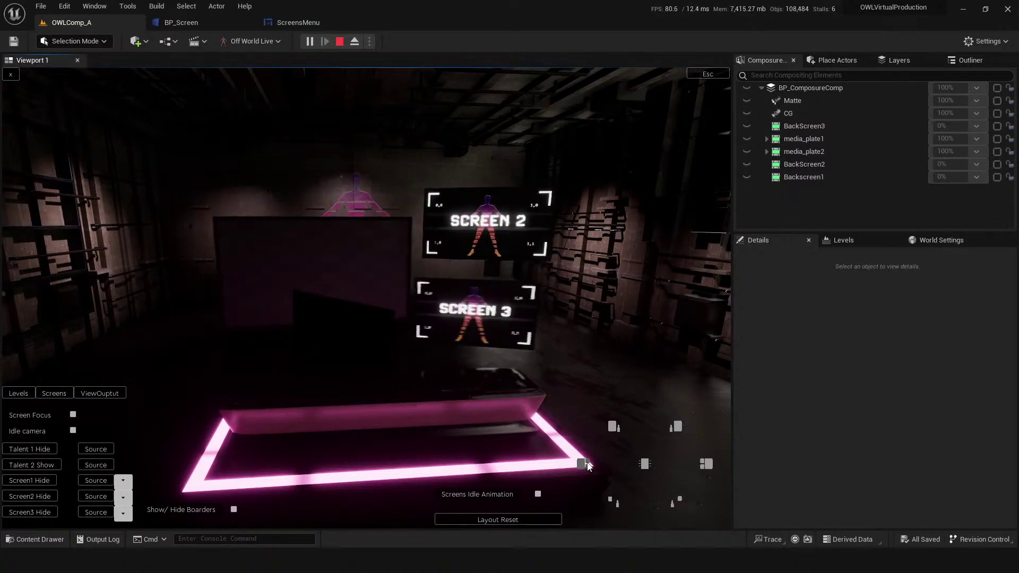
{"action": "left_click", "coordinate": [614, 503]}
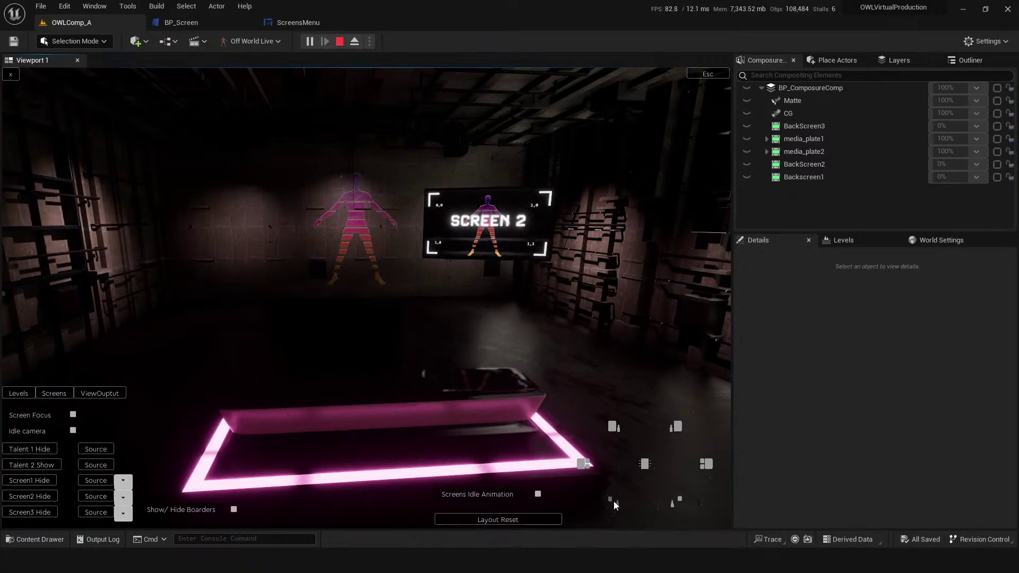
{"action": "left_click", "coordinate": [613, 427]}
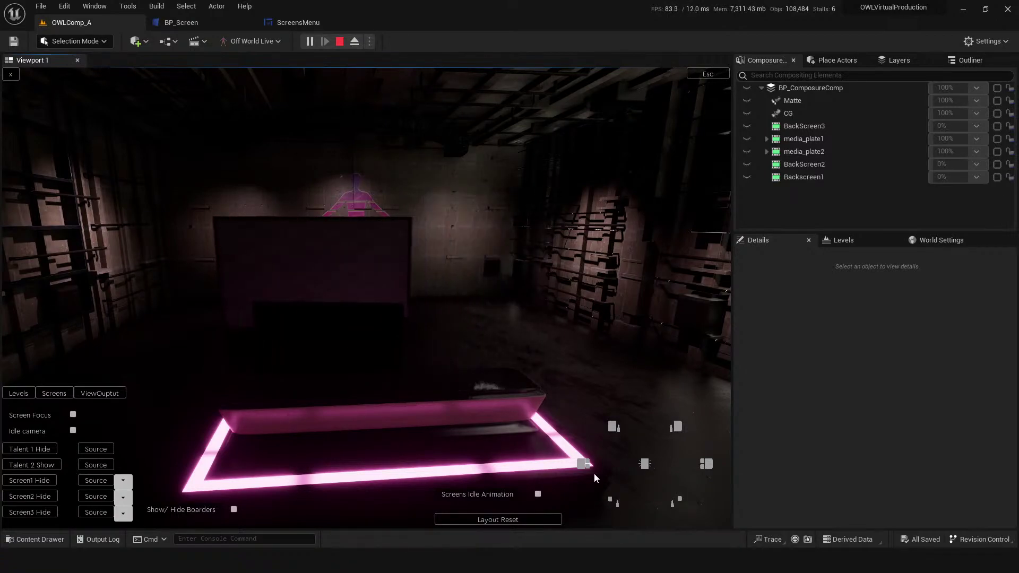
{"action": "left_click", "coordinate": [582, 465]}
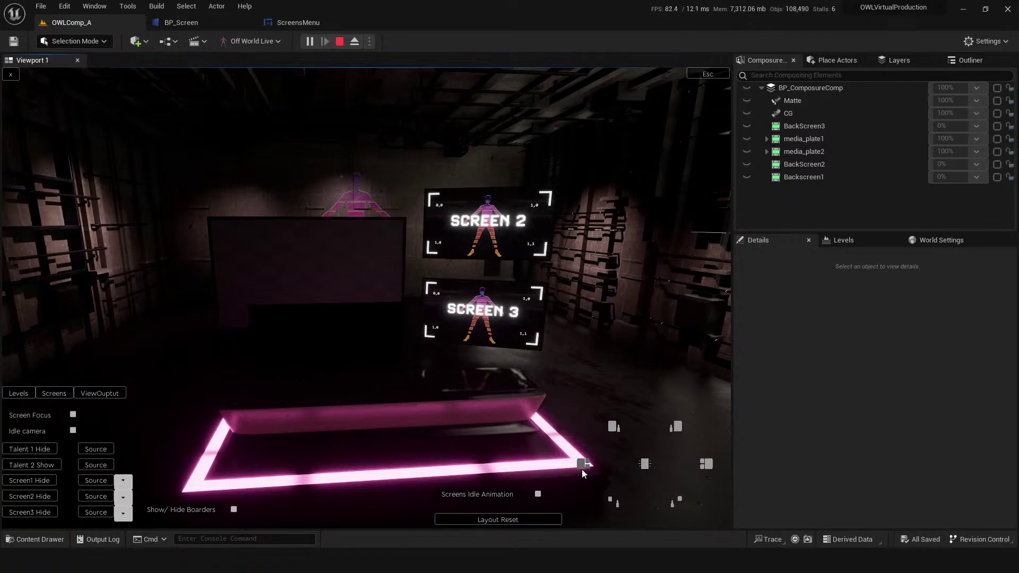
{"action": "left_click", "coordinate": [613, 503]}
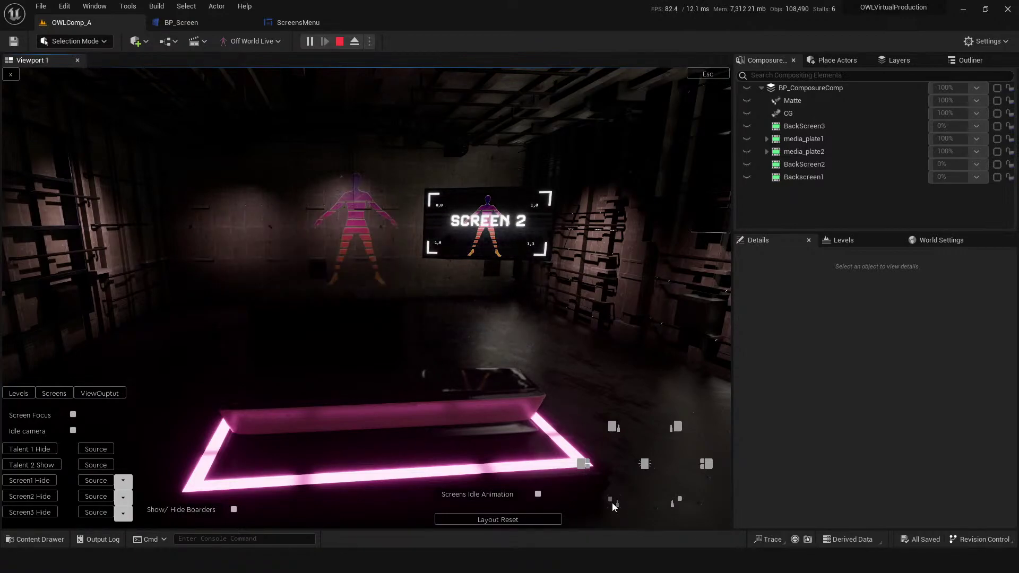
{"action": "left_click", "coordinate": [644, 464]}
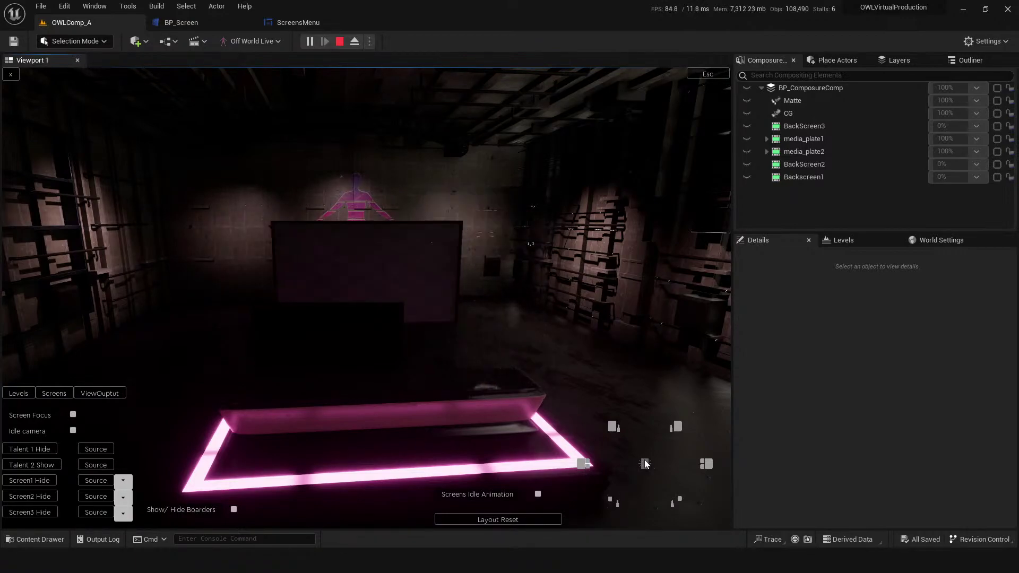
{"action": "left_click", "coordinate": [706, 464]}
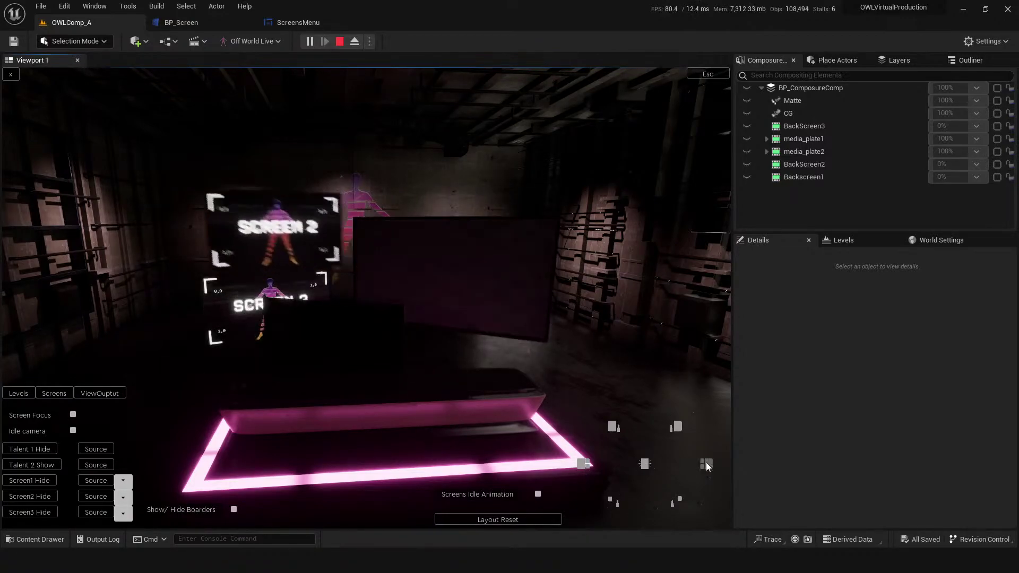
{"action": "left_click", "coordinate": [613, 501]}
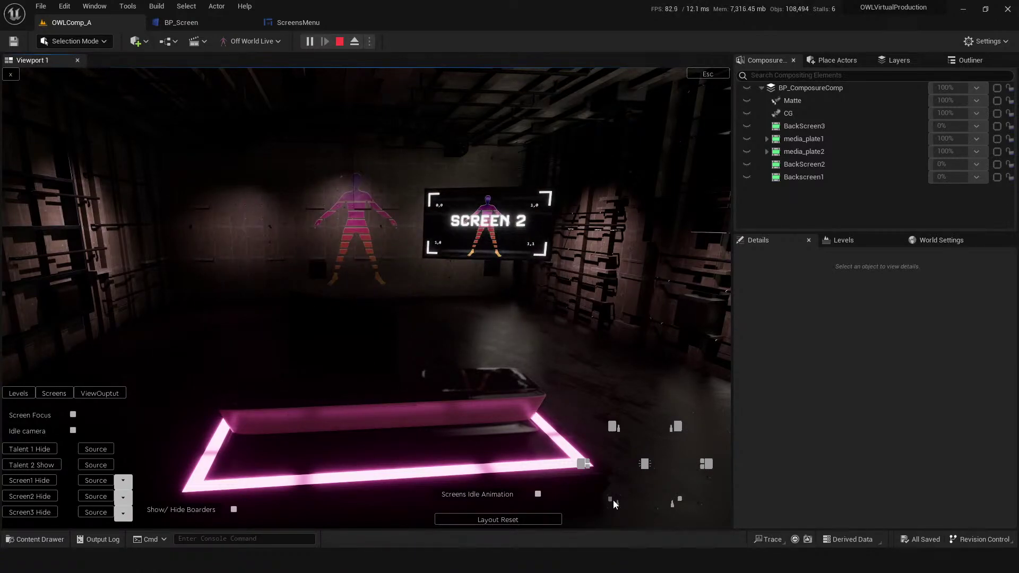
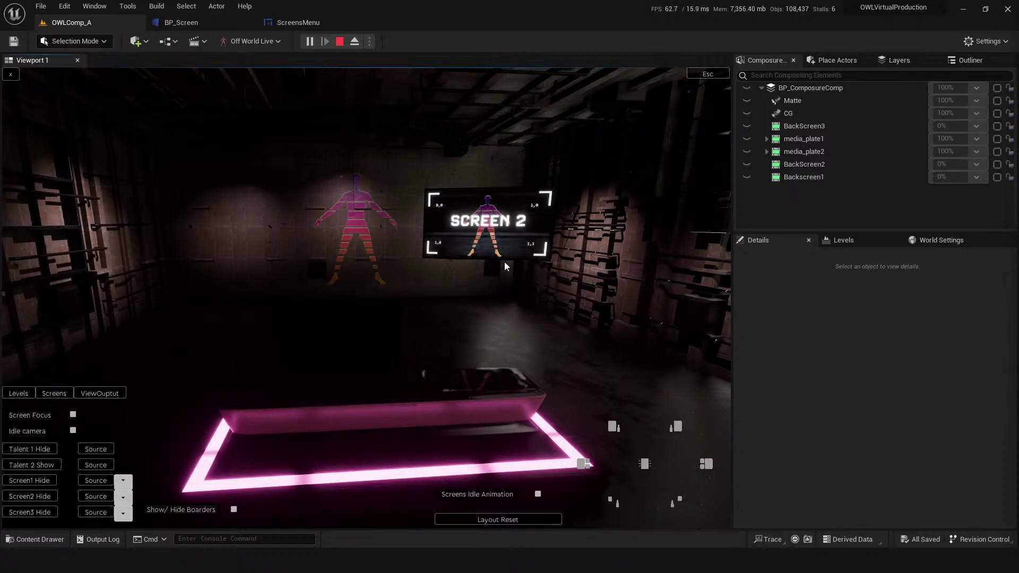
{"action": "left_click", "coordinate": [340, 42]}
- Examine the stage and its three framed screens in the level from an angled viewpoint
{"action": "left_click", "coordinate": [387, 253]}
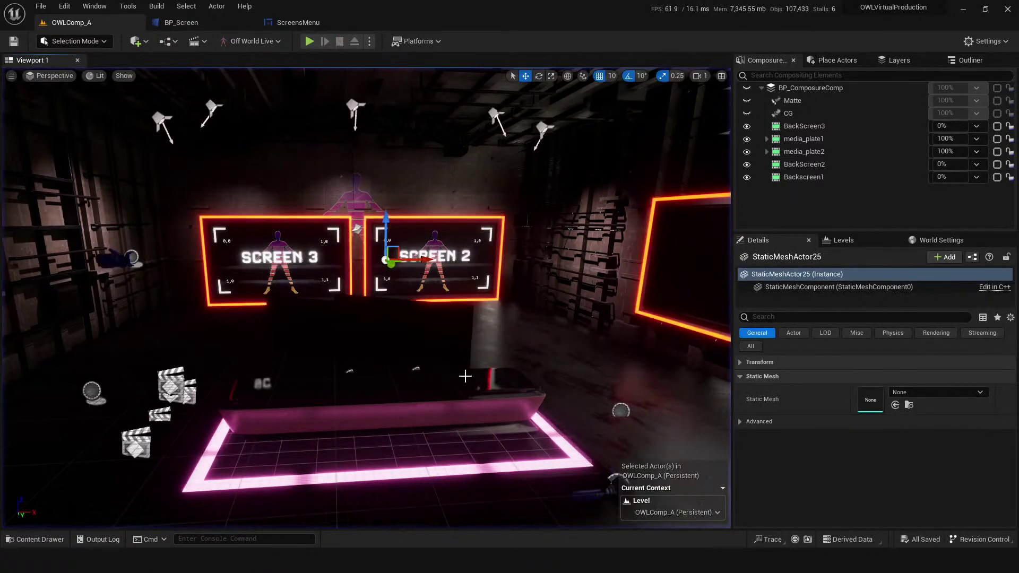
{"action": "right_click_drag", "start_coordinate": [484, 496], "coordinate": [531, 494]}
{"action": "key", "text": "s"}
{"action": "mouse_move", "coordinate": [491, 409]}
{"action": "right_mouse_down"}
{"action": "mouse_move", "coordinate": [485, 419]}
{"action": "mouse_move", "coordinate": [492, 409]}
{"action": "mouse_move", "coordinate": [473, 411]}
{"action": "mouse_move", "coordinate": [488, 425]}
{"action": "right_mouse_up"}
{"action": "key", "text": "w"}
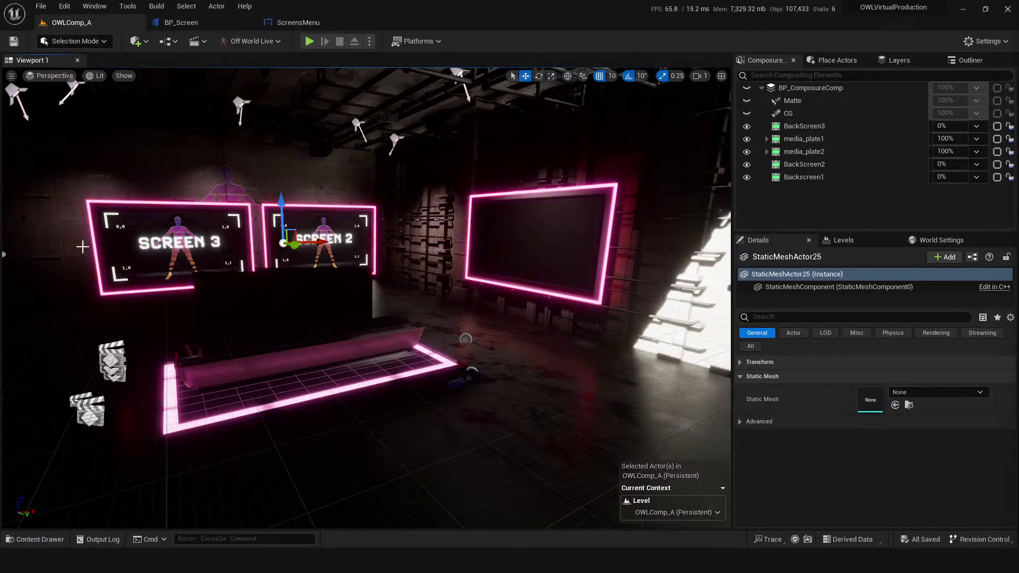
{"action": "left_click_drag", "start_coordinate": [434, 432], "coordinate": [420, 390]}
{"action": "left_click_drag", "start_coordinate": [430, 450], "coordinate": [435, 491]}
{"action": "left_click_drag", "start_coordinate": [417, 414], "coordinate": [411, 428]}
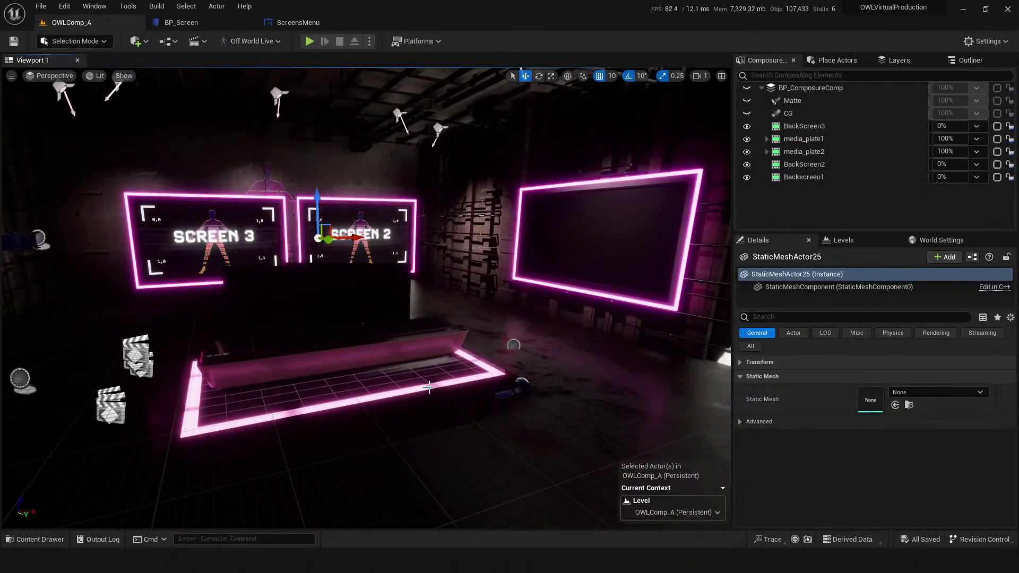